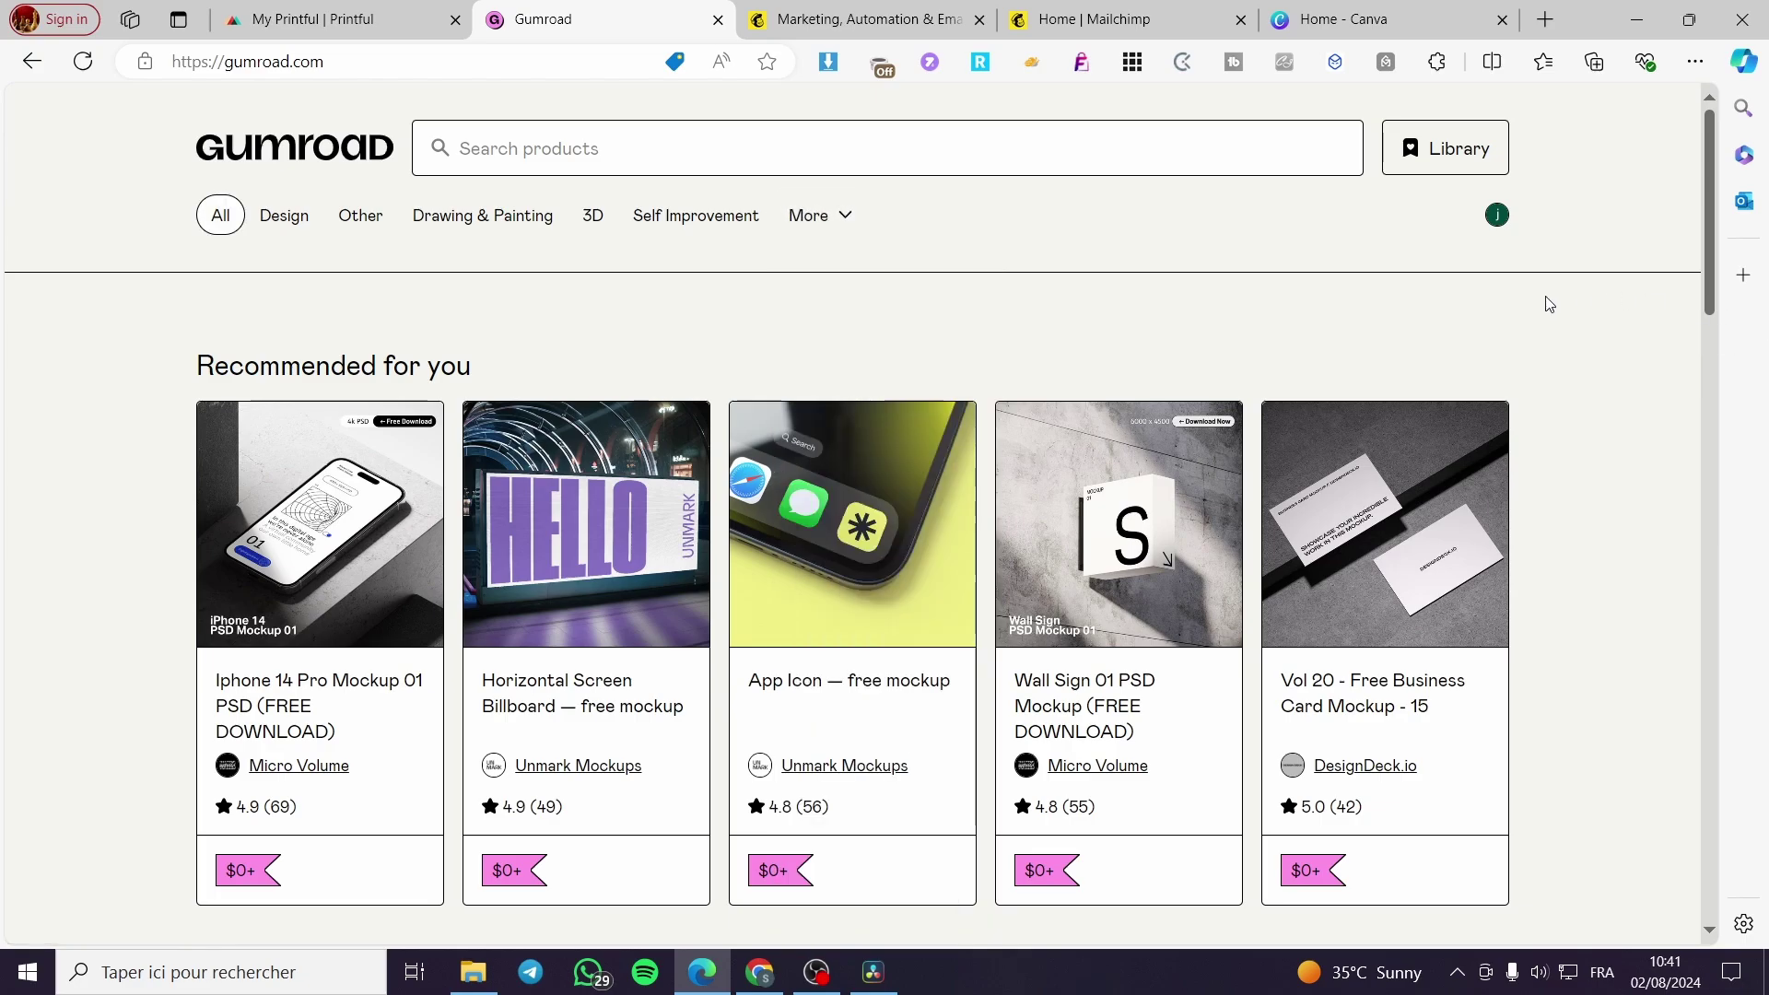
Step: Go to the products page of the Gumroad seller dashboard and start creating a new product
scroll(1531, 341, "down", 5)
scroll(1531, 341, "down", 2)
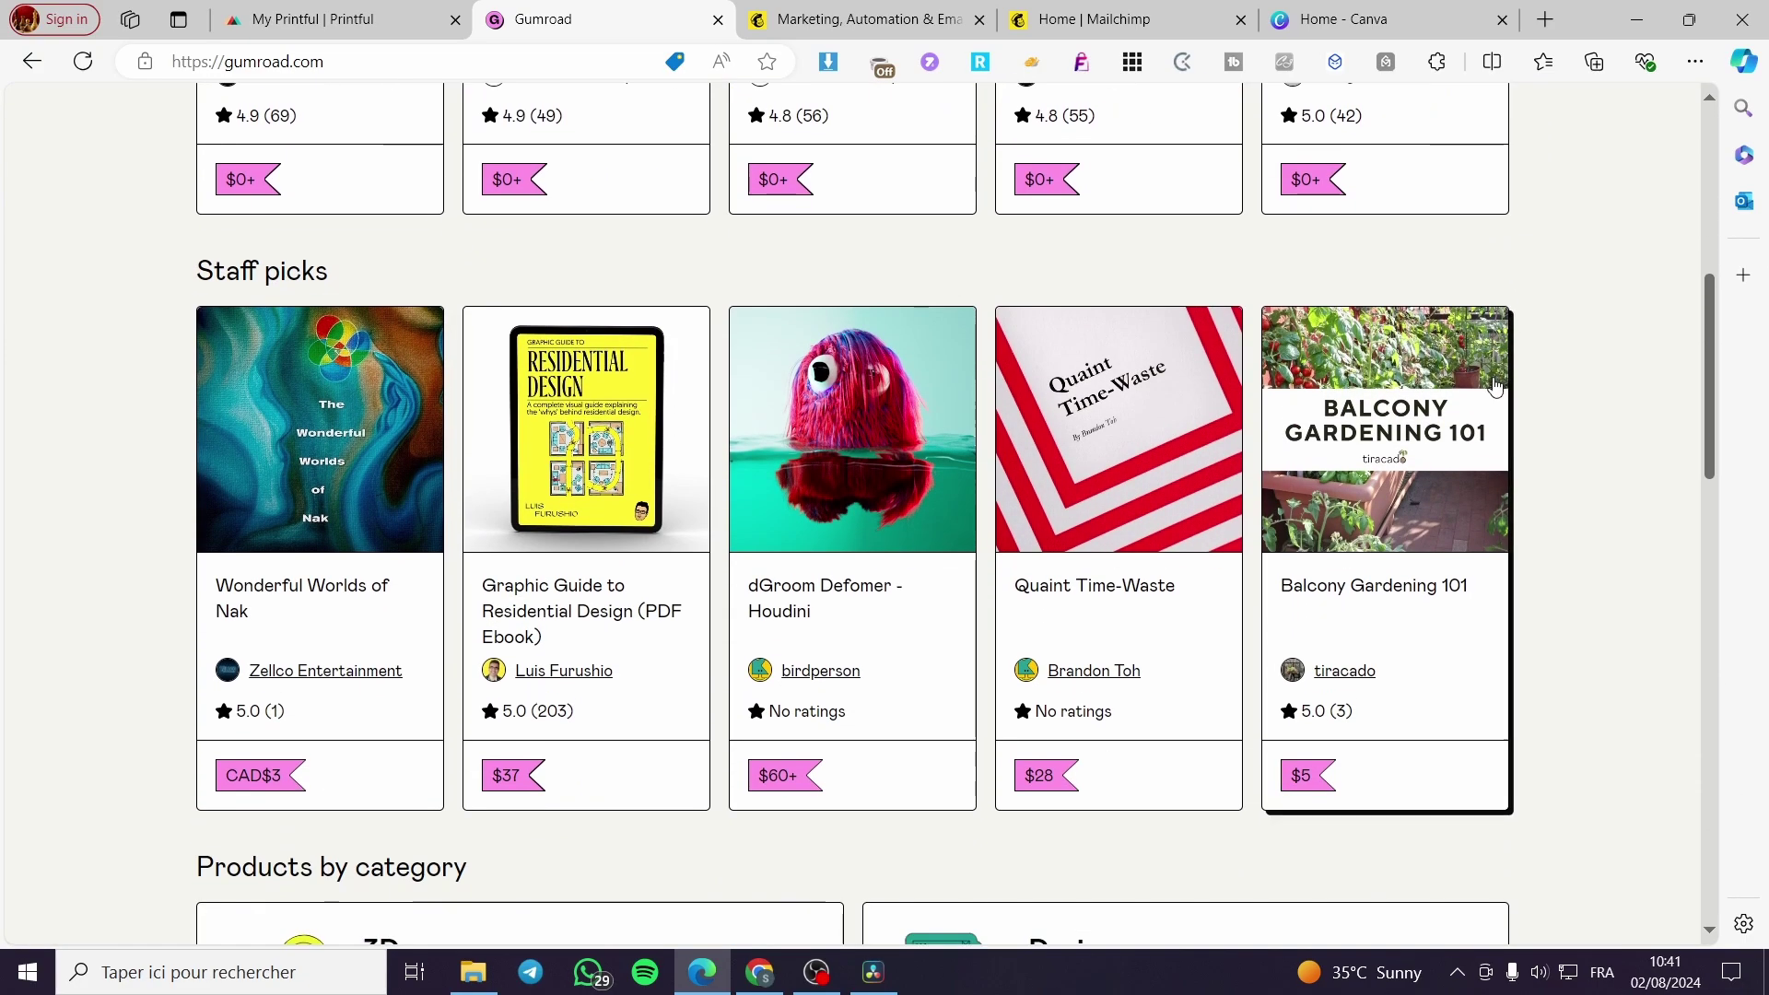
scroll(1160, 563, "up", 7)
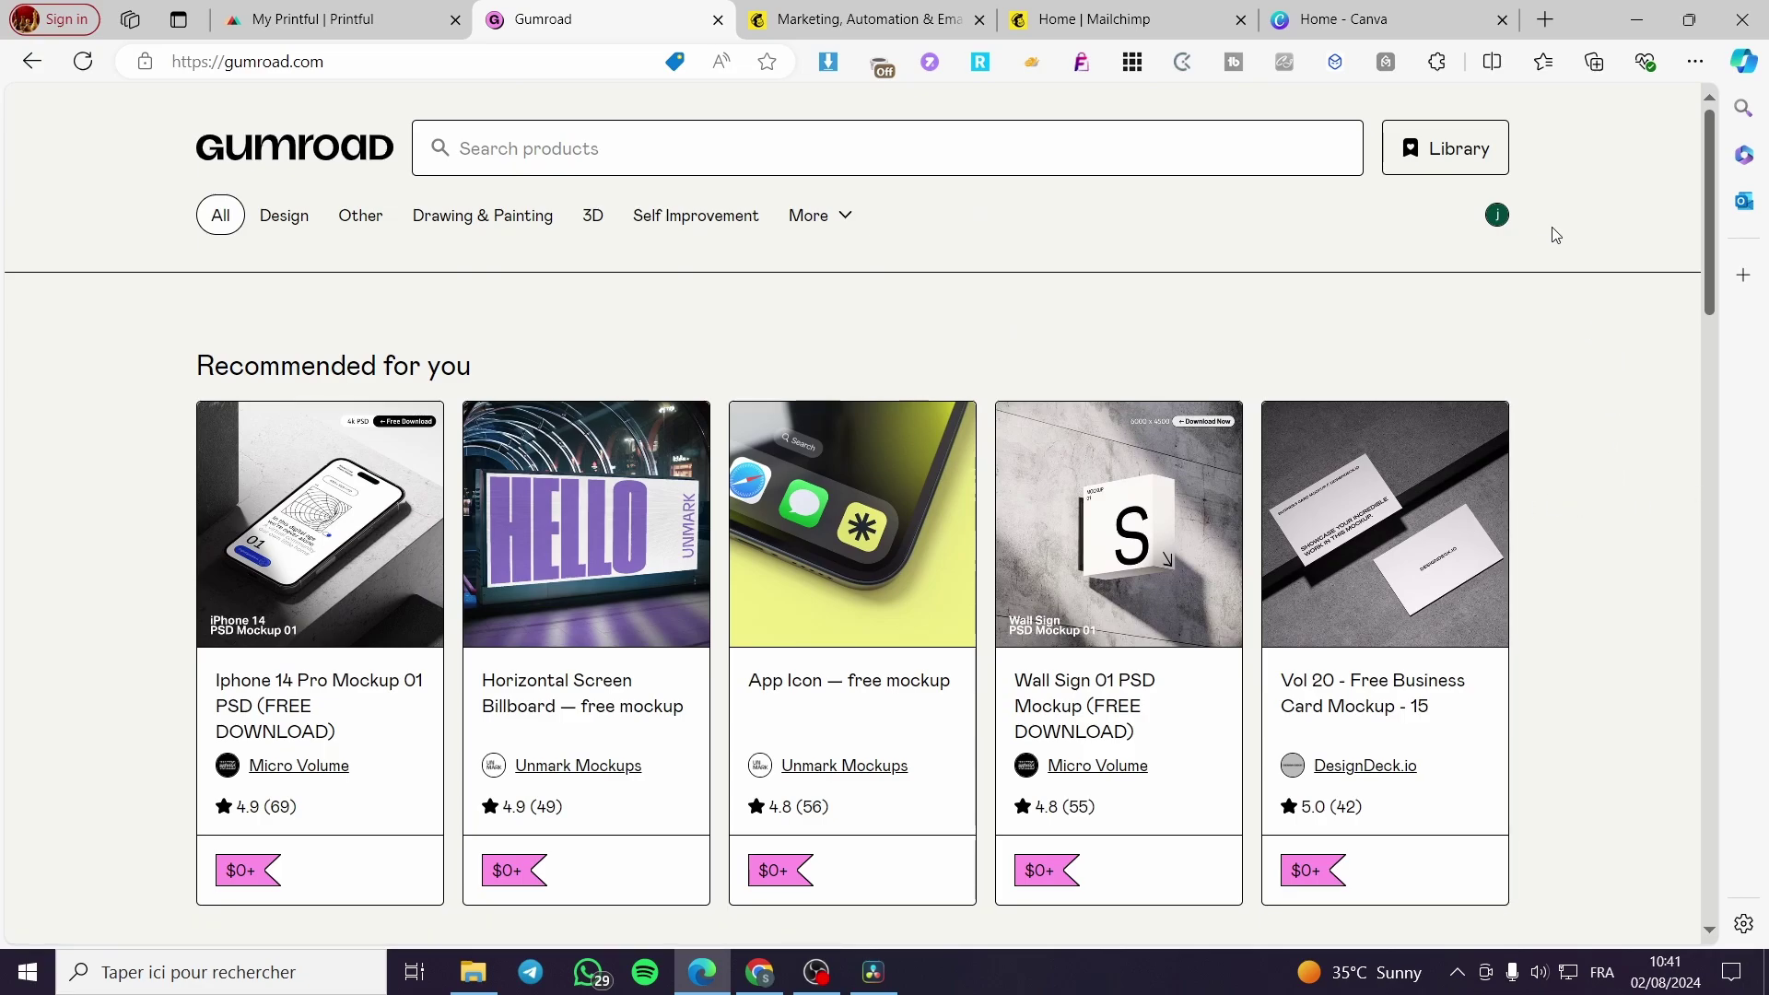
left_click(1497, 218)
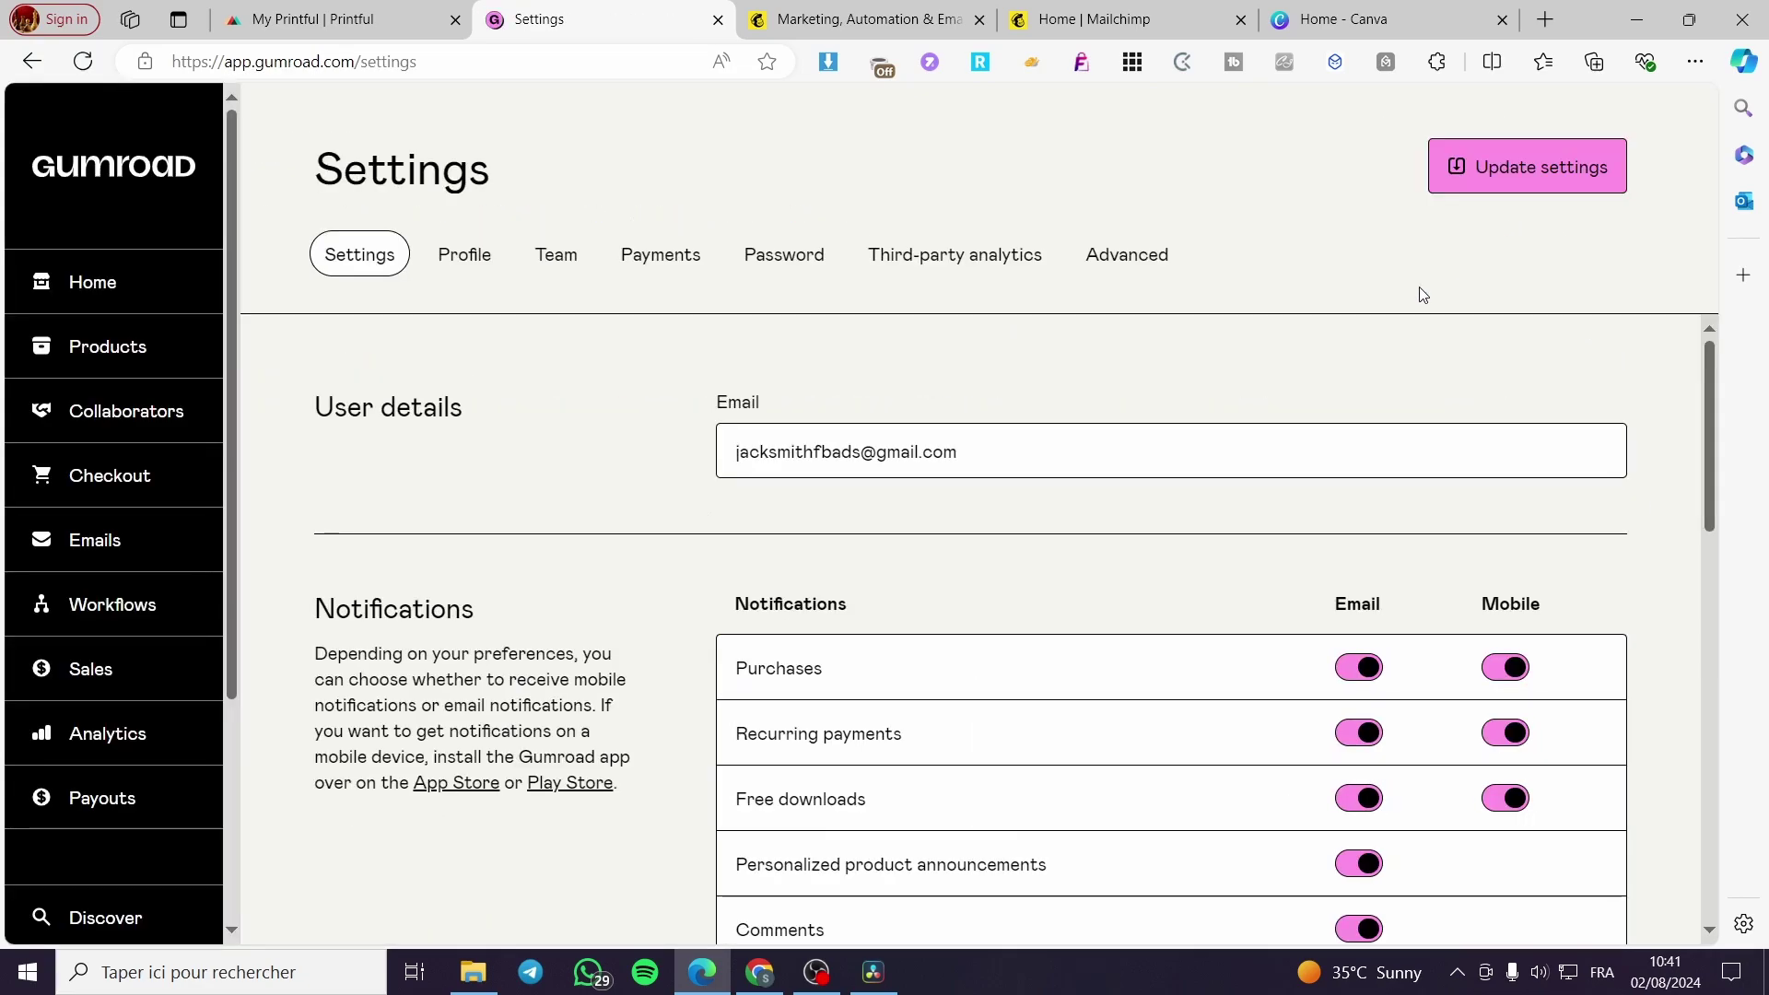
left_click(122, 286)
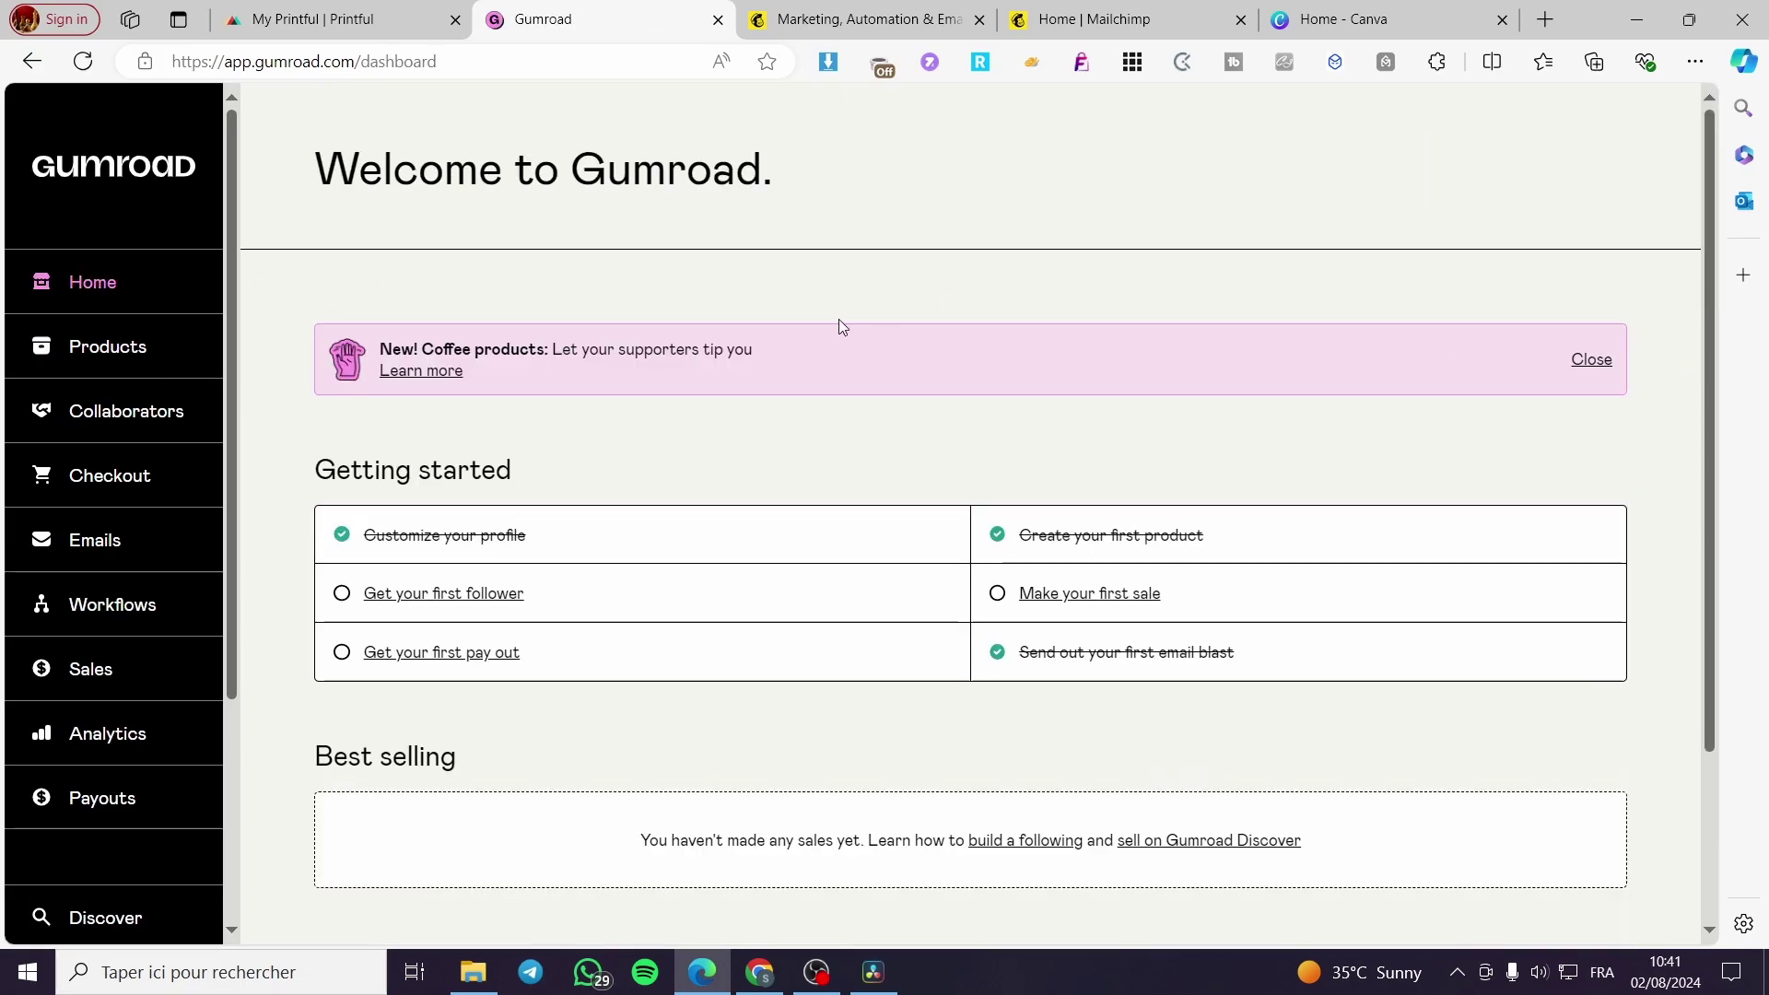
left_click(150, 346)
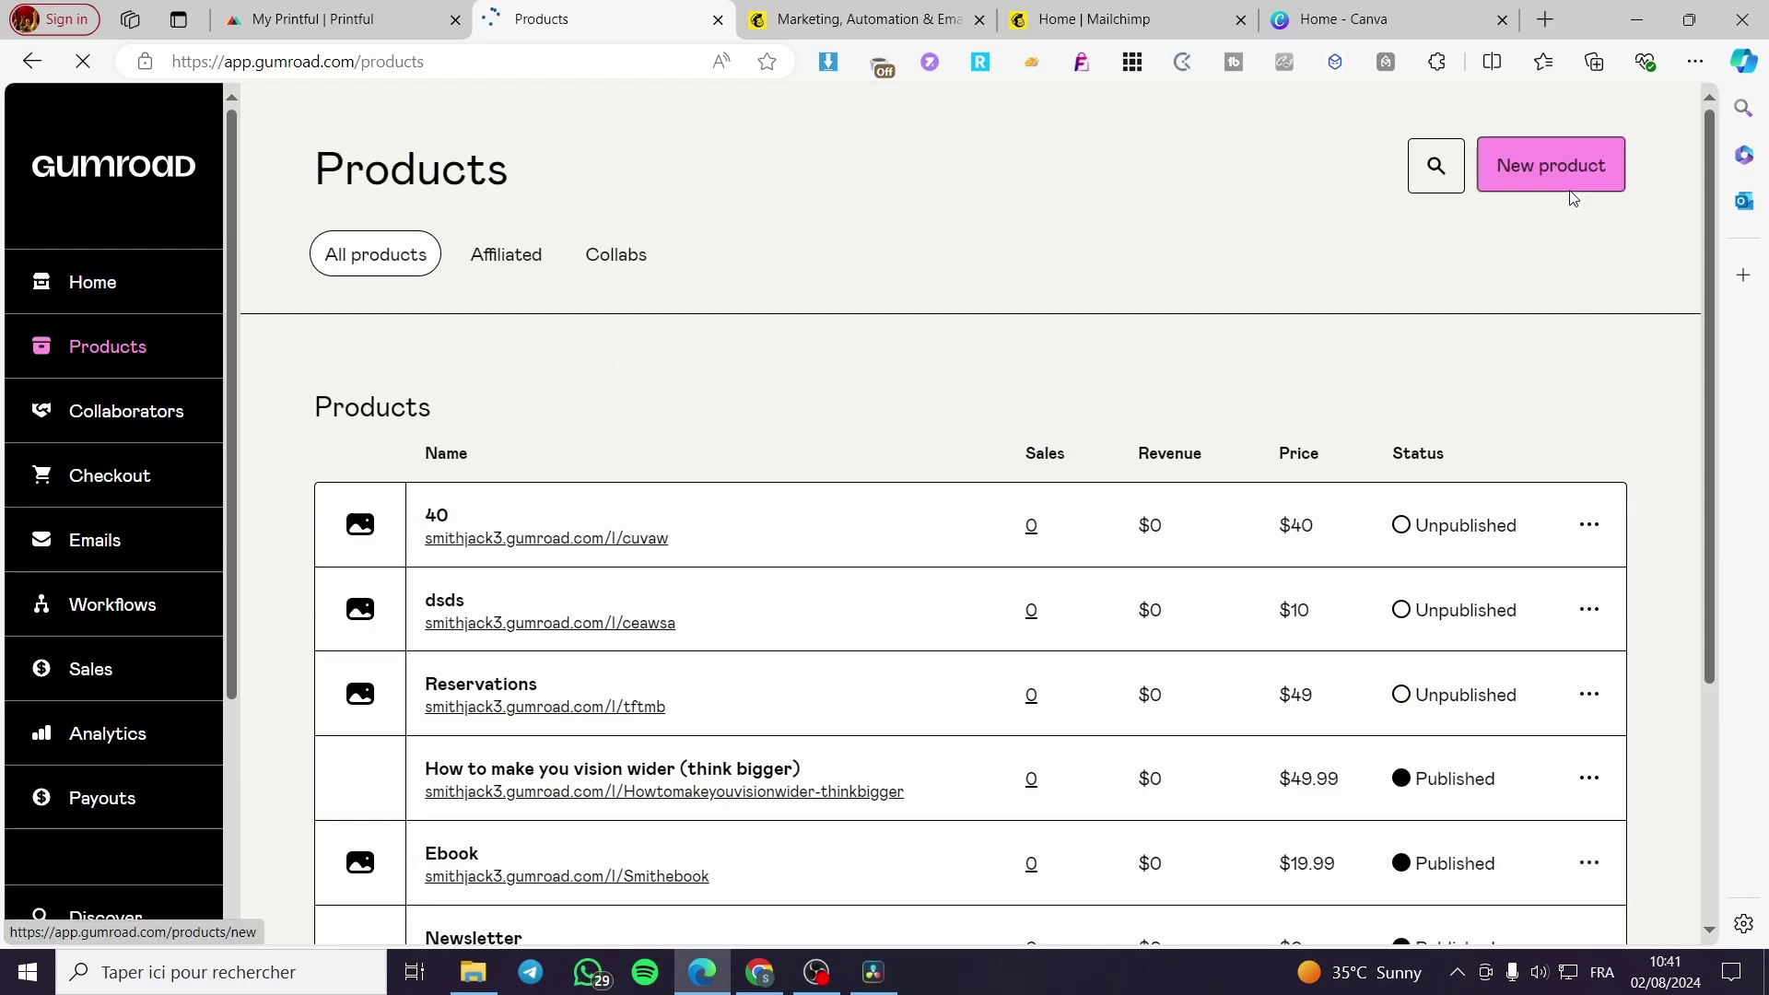
left_click(1571, 163)
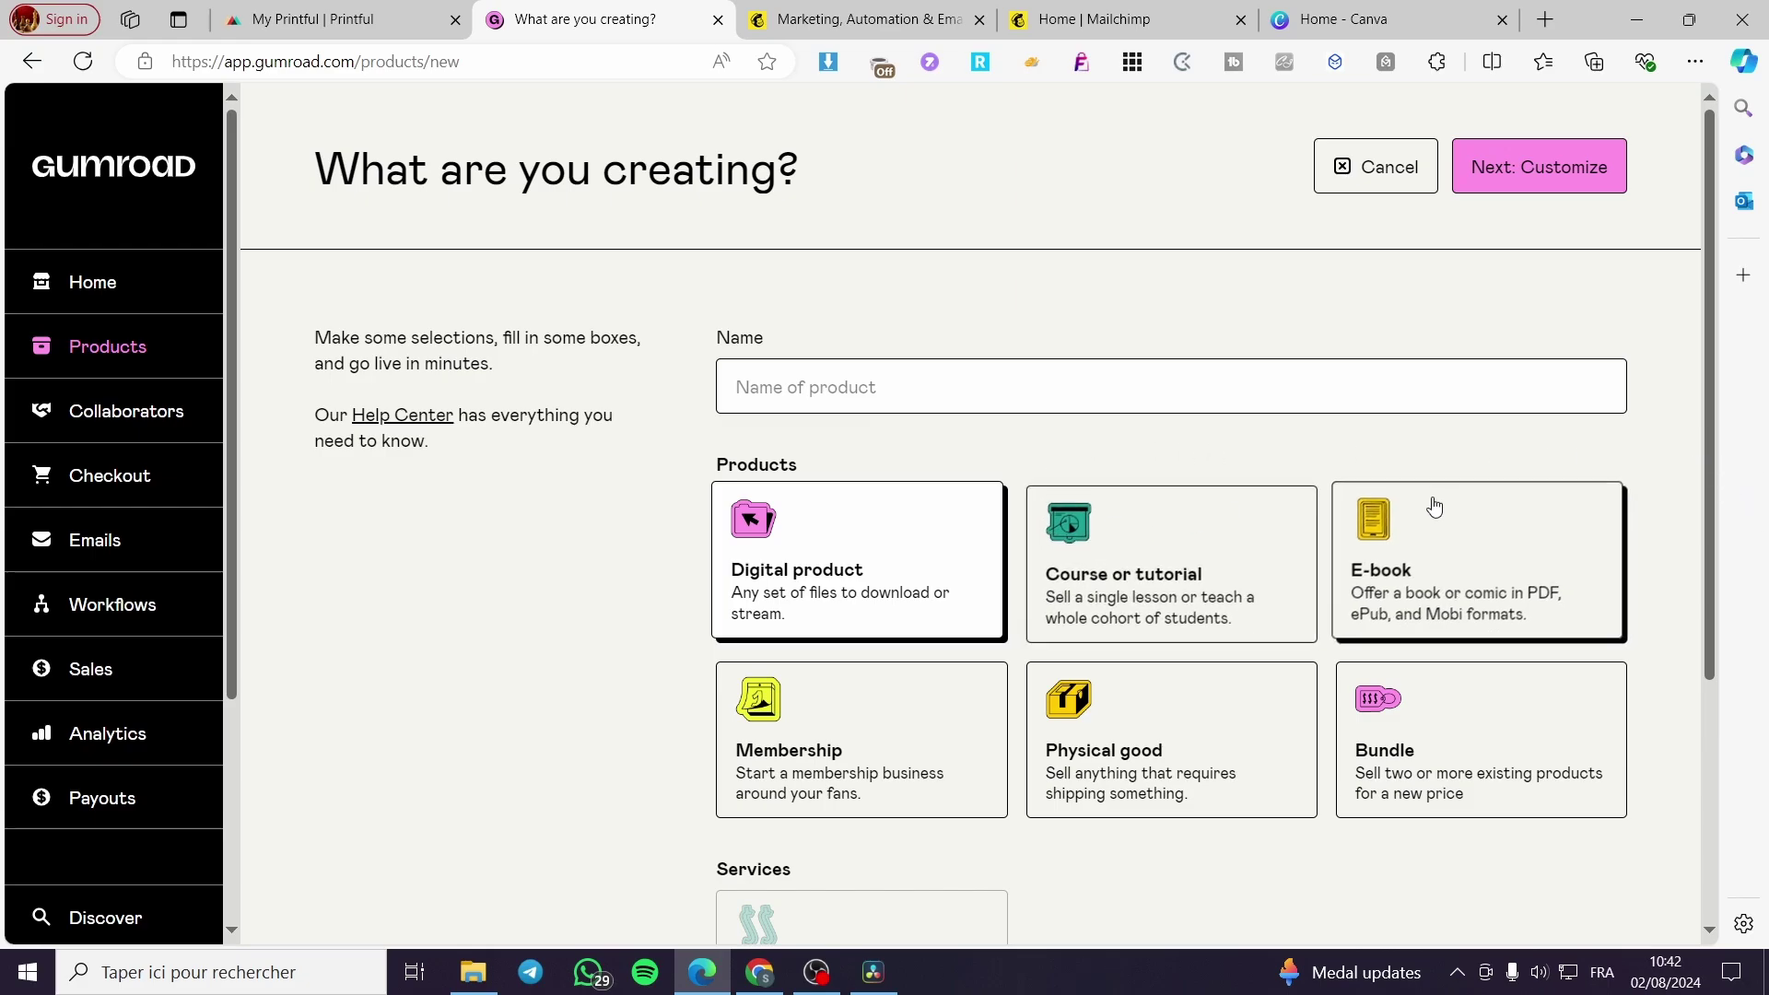
Step: Choose E-book as the product type and name the product "How to success in graphjc design"
scroll(1428, 506, "down", 3)
scroll(1204, 513, "up", 3)
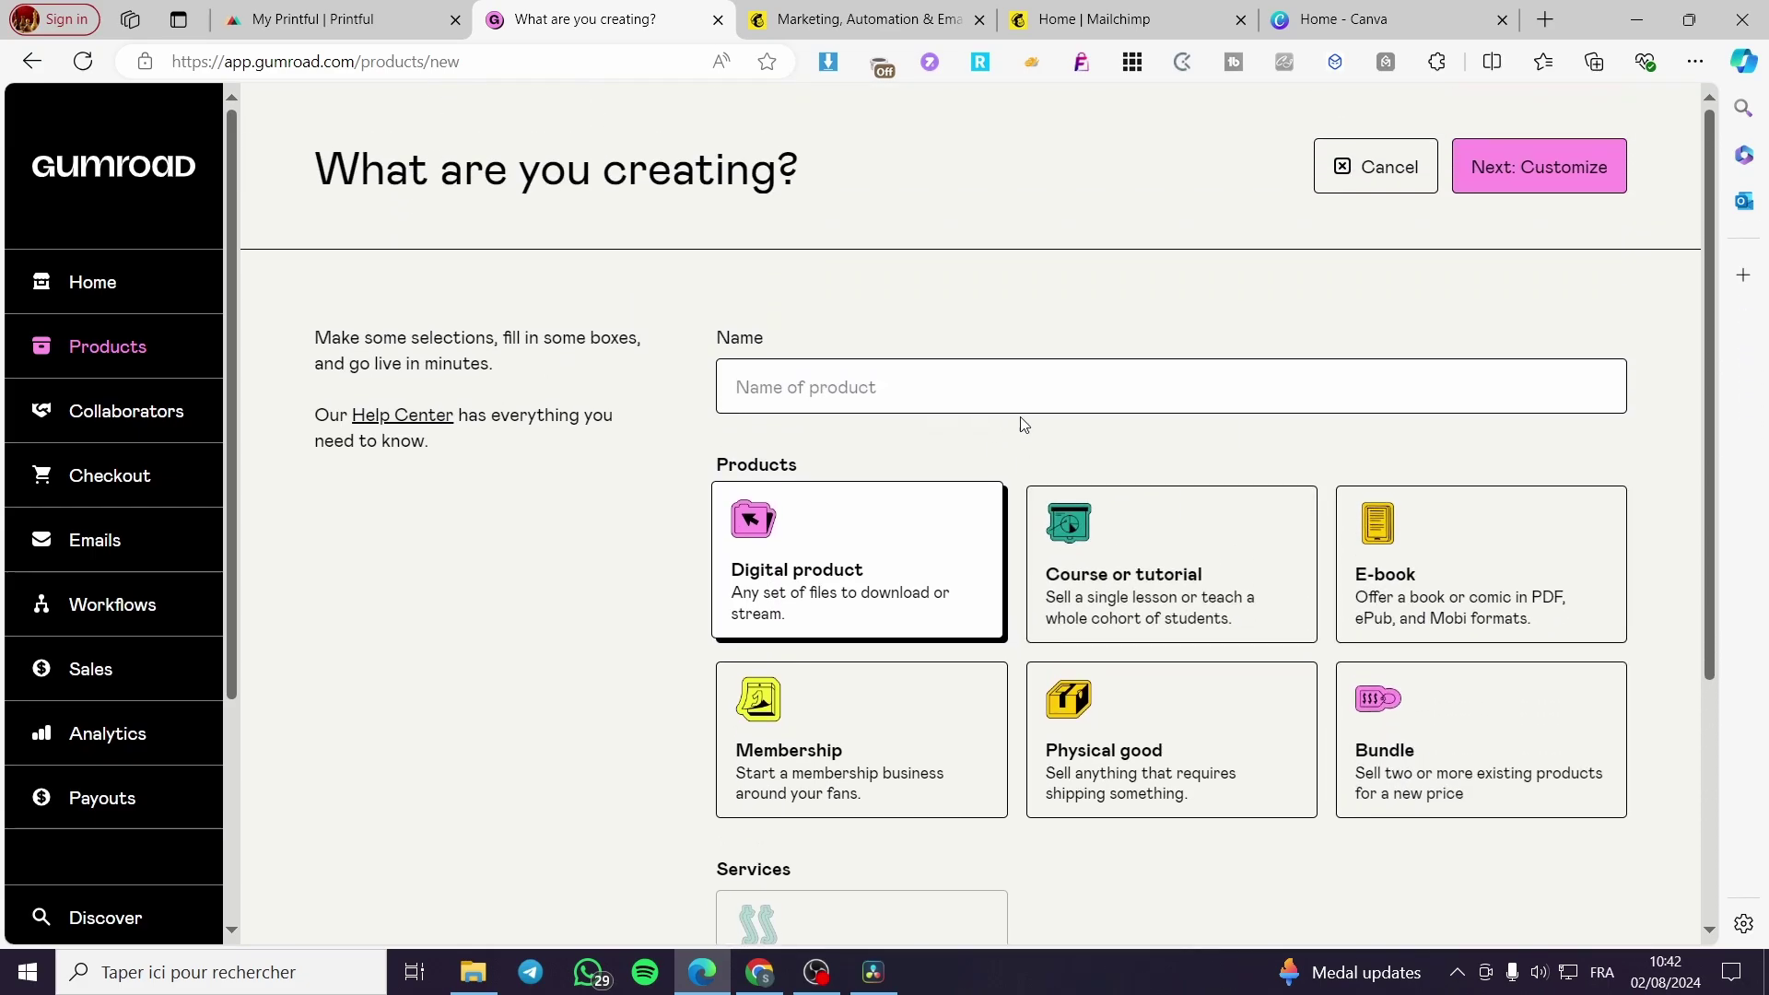
scroll(1198, 442, "down", 1)
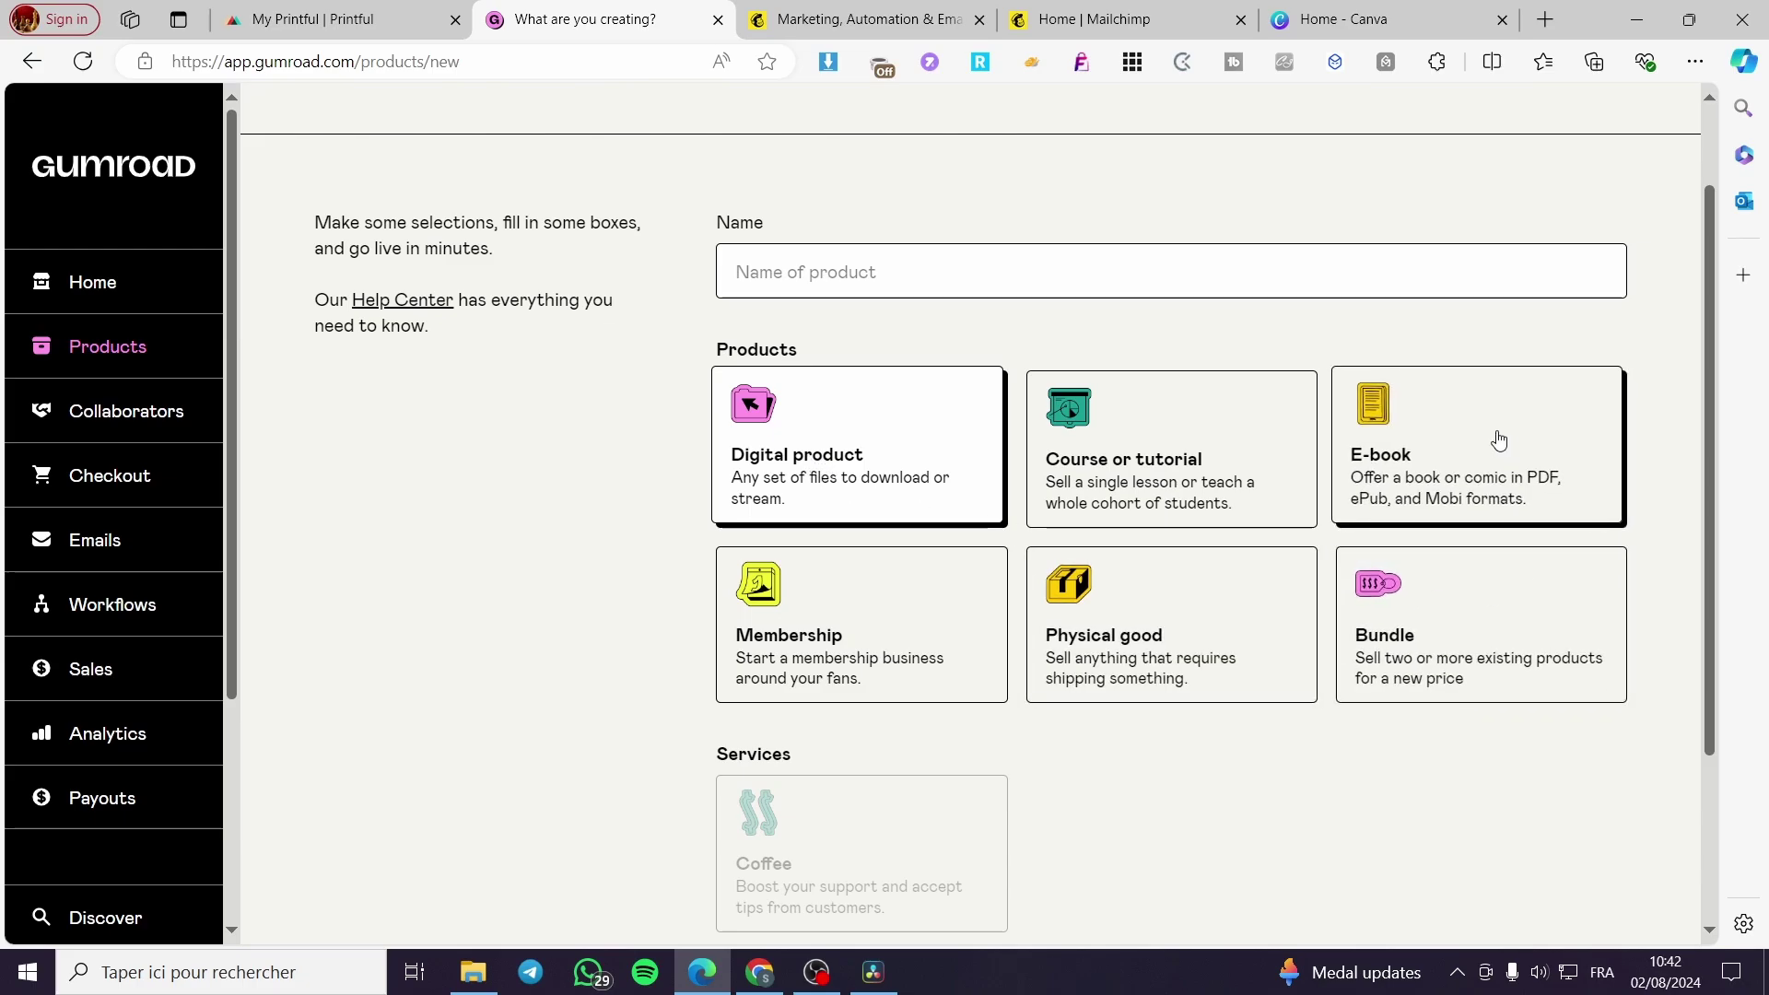
left_click(1453, 452)
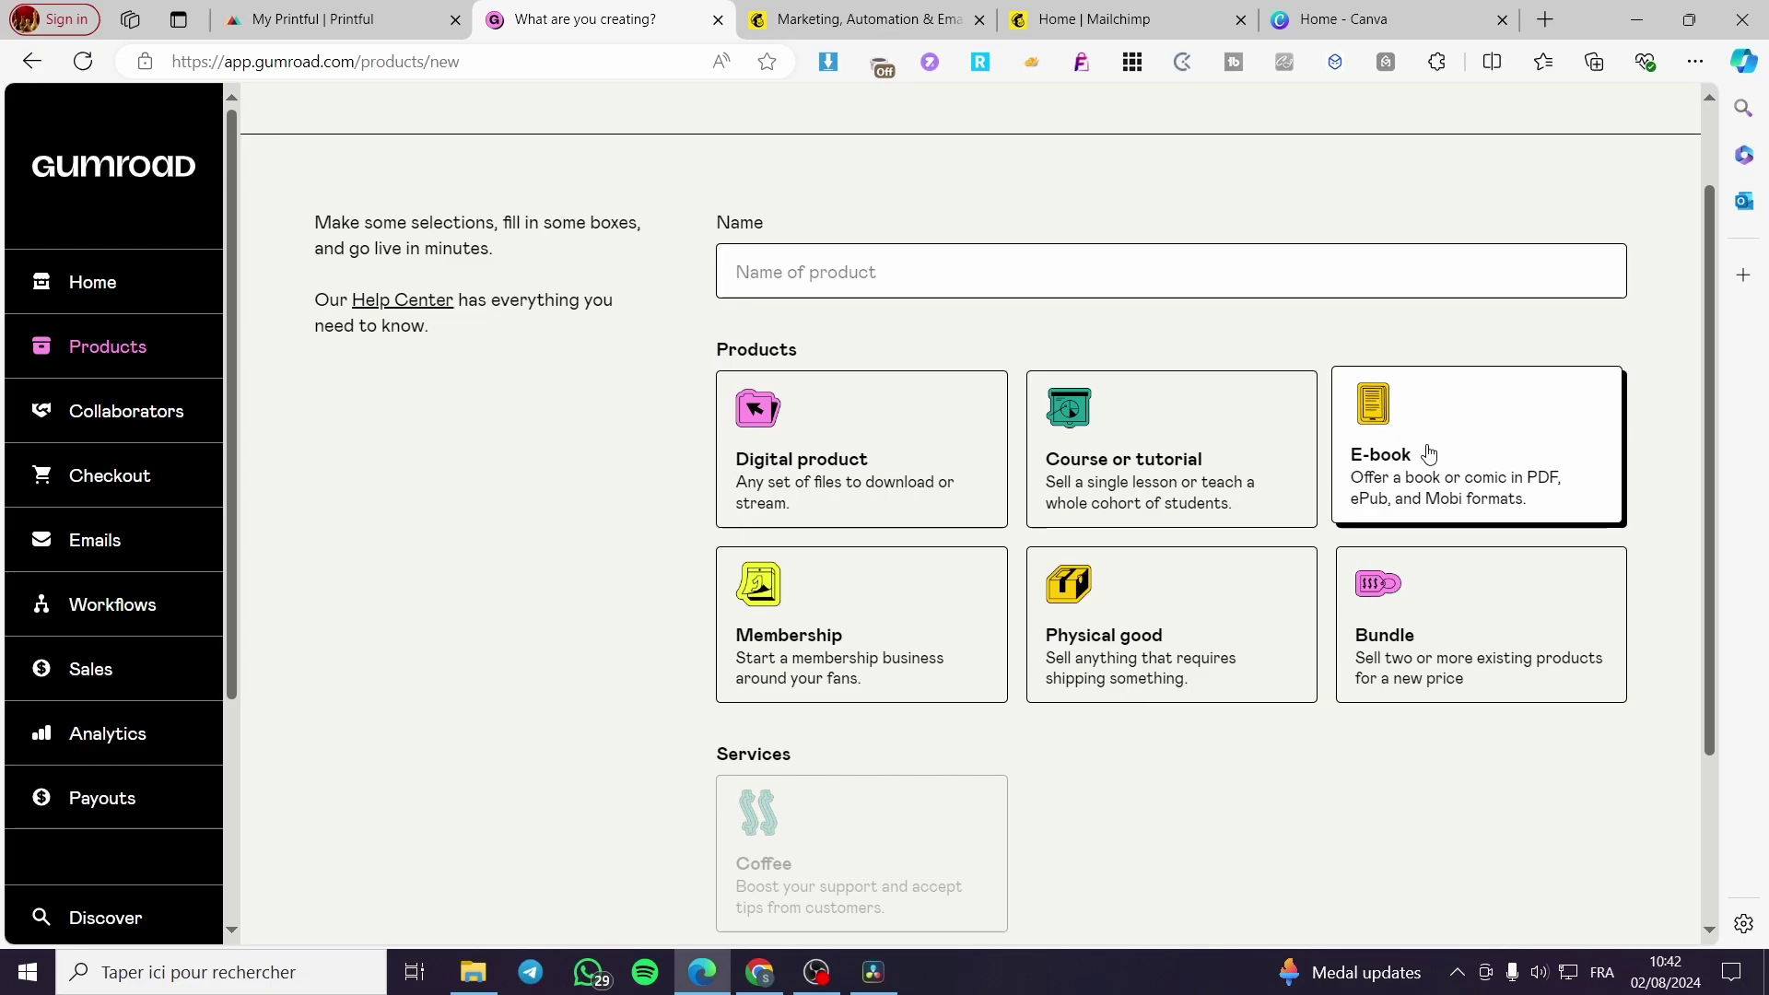
scroll(761, 621, "up", 1)
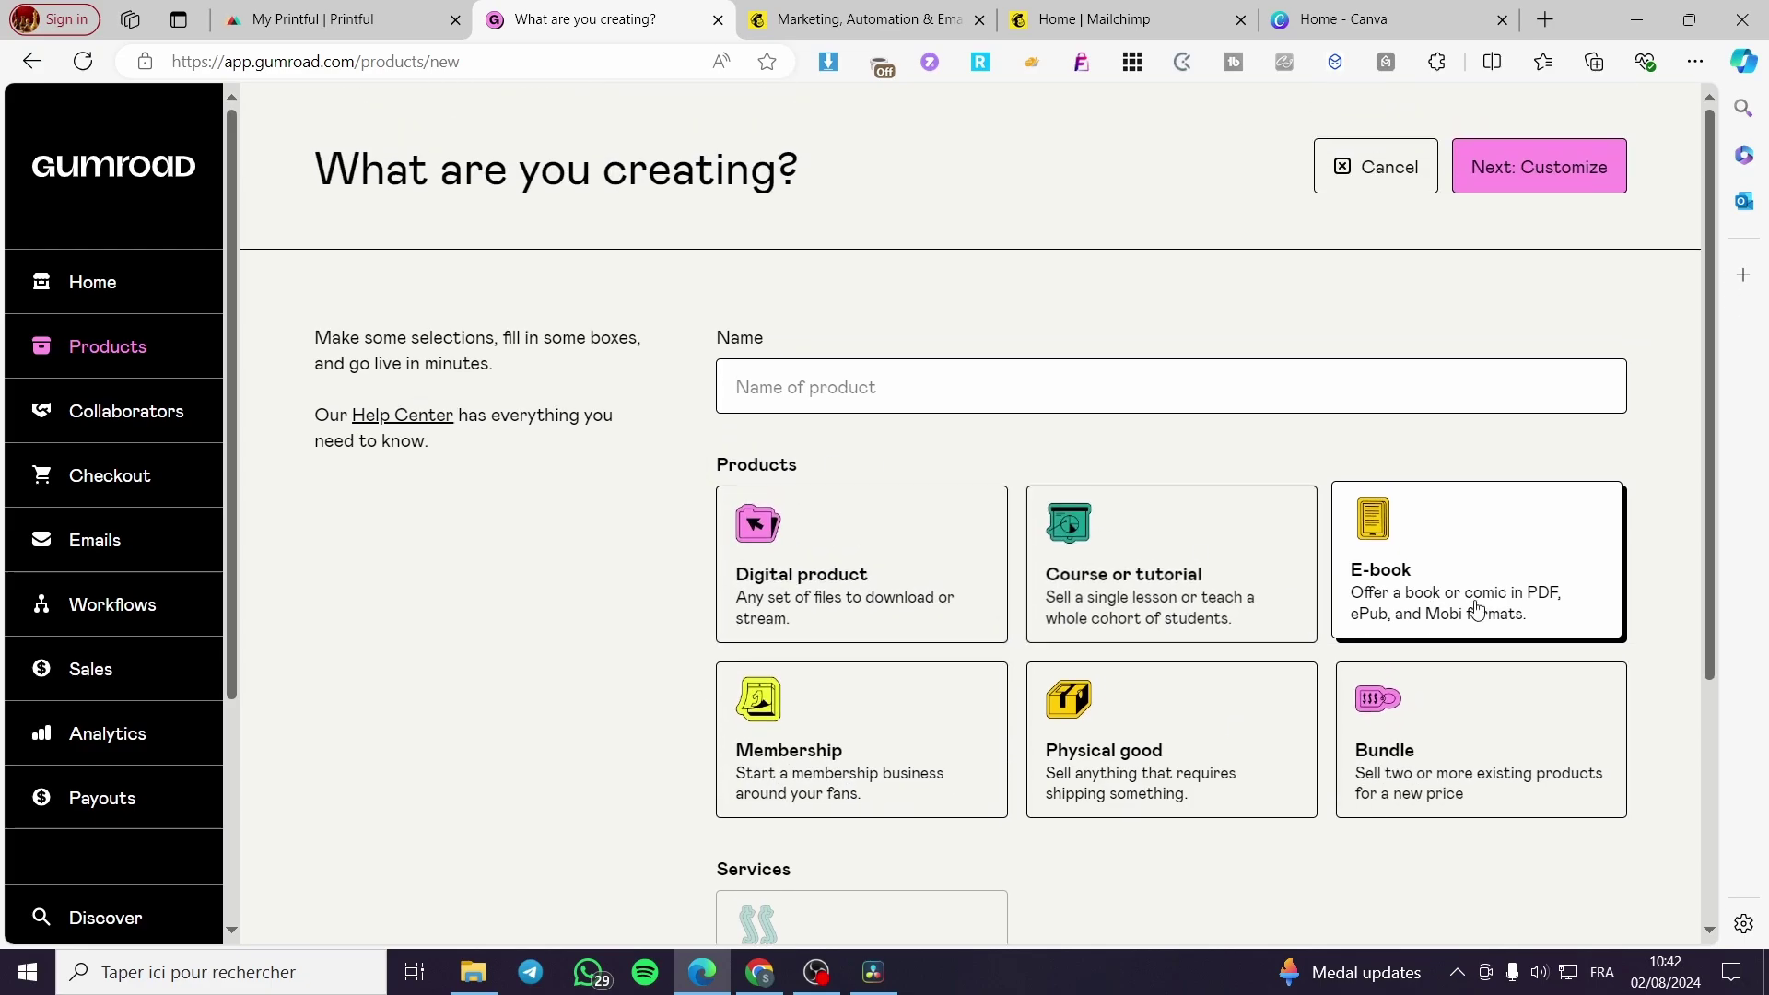
left_click(901, 390)
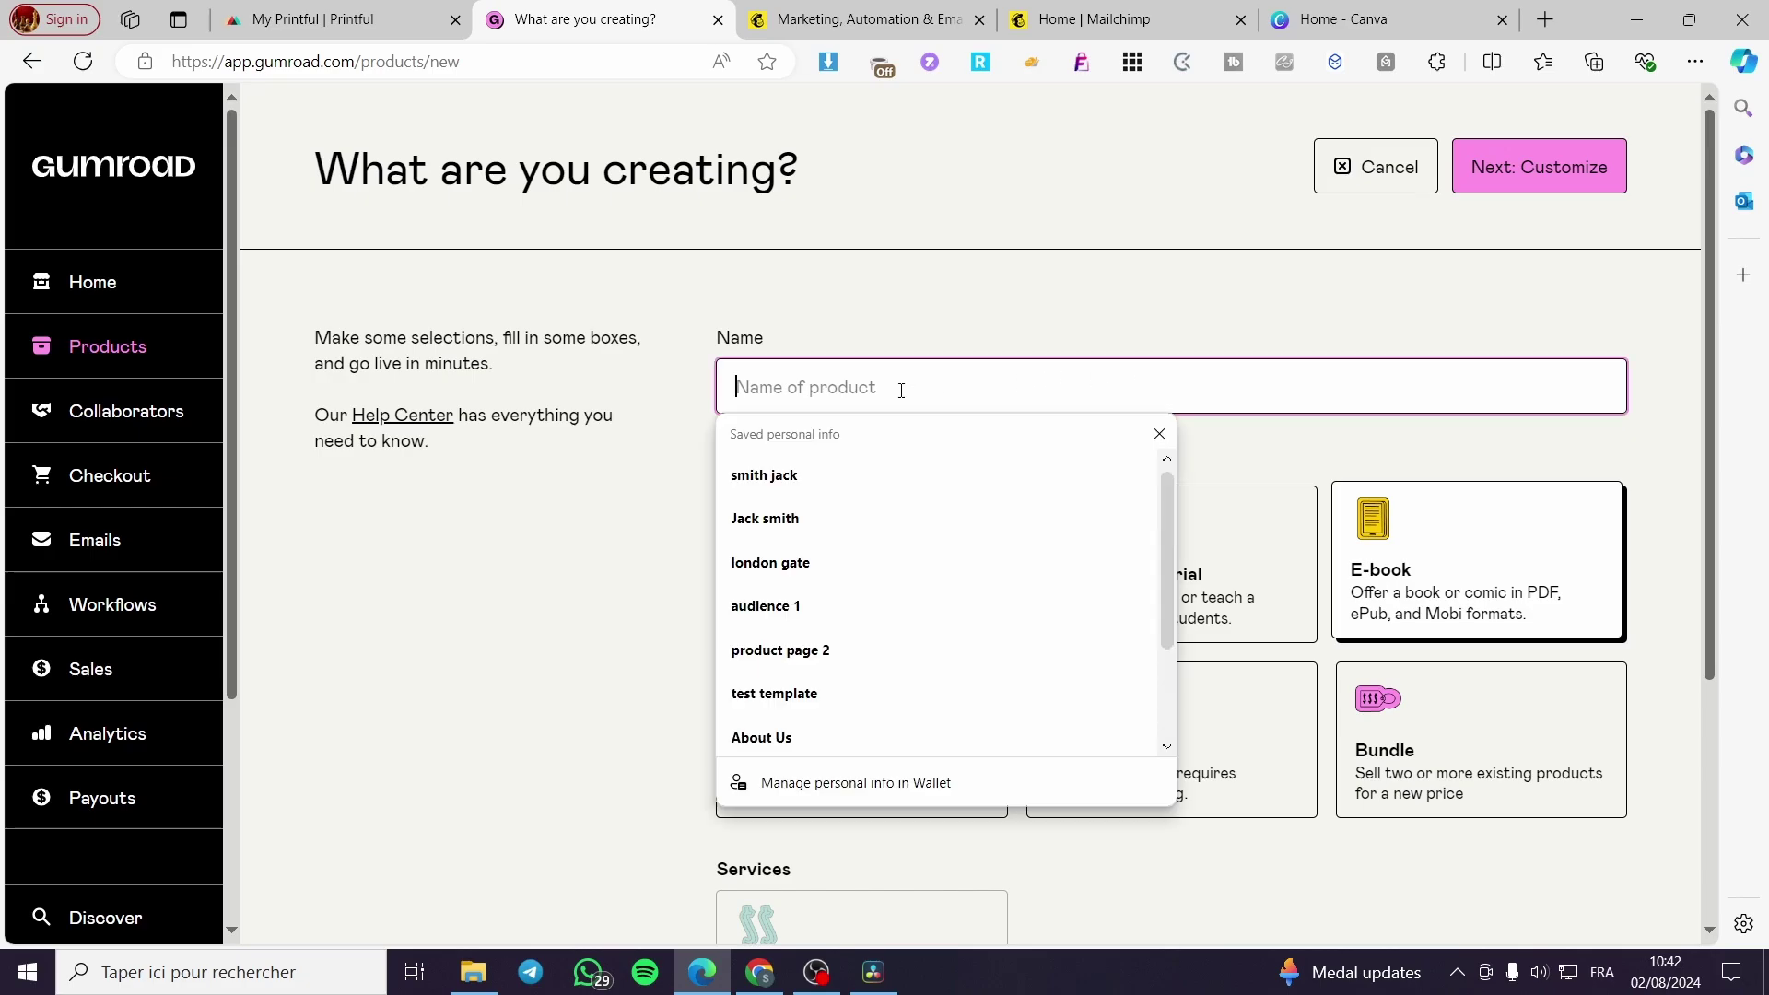
type("How to")
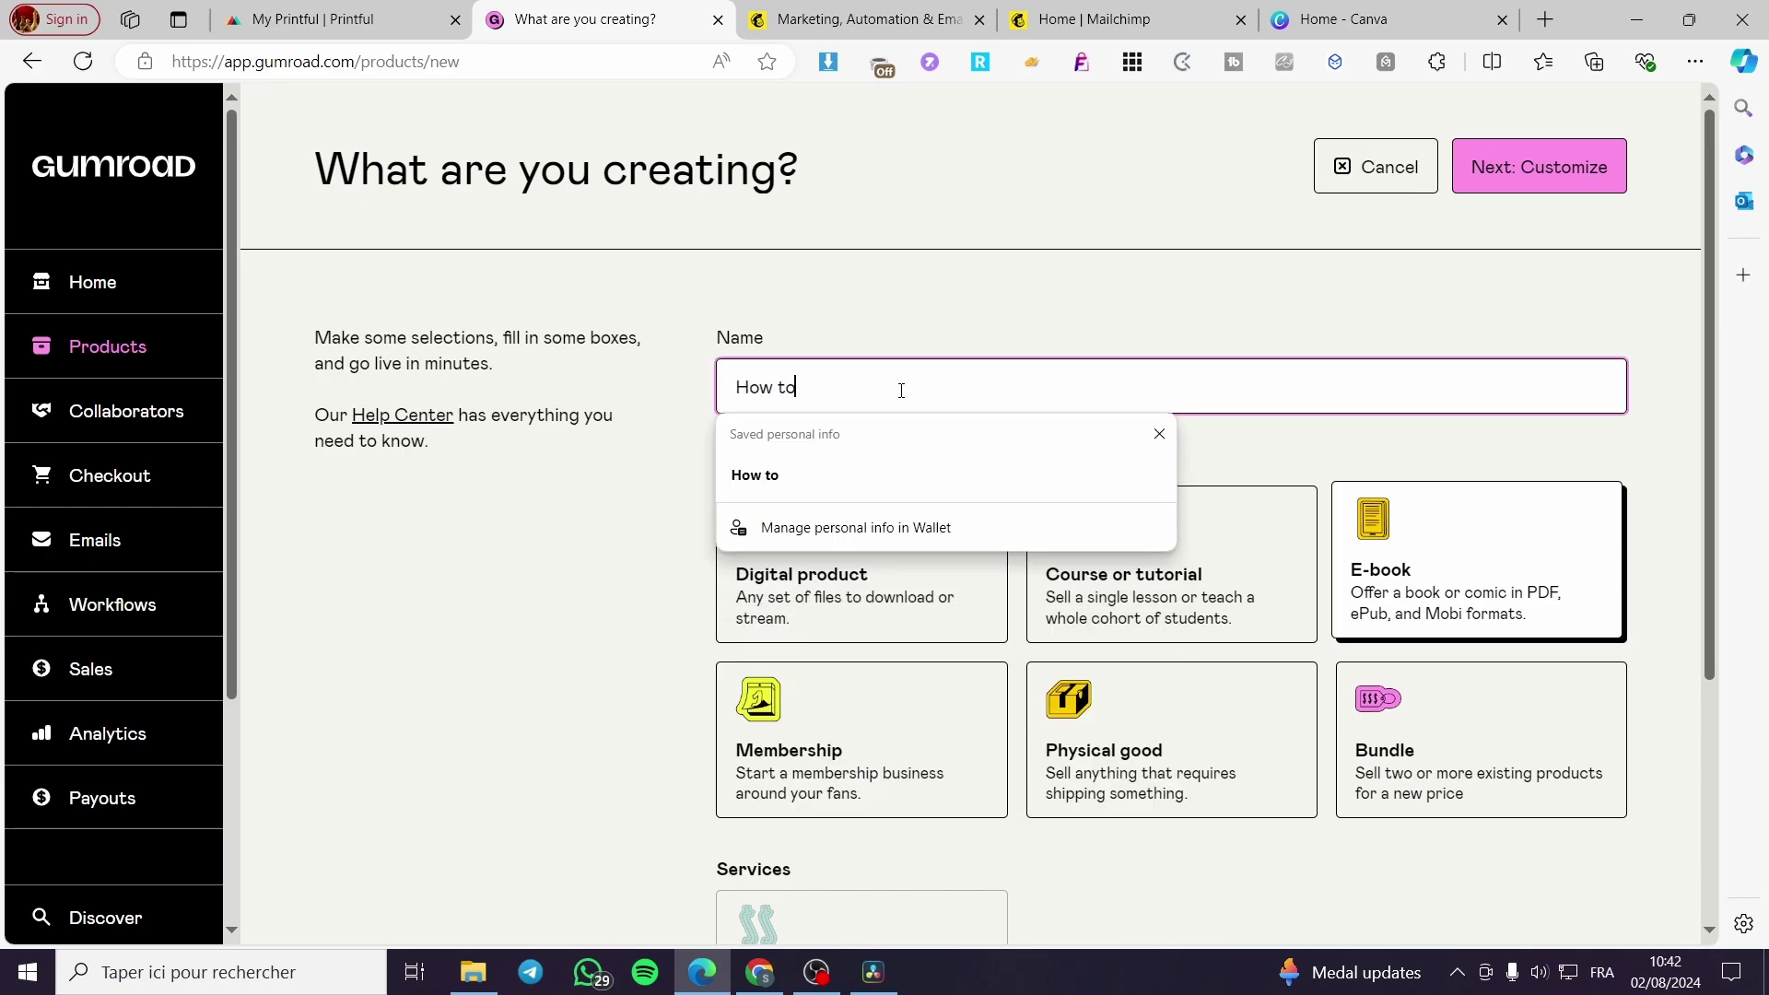
type(" success ")
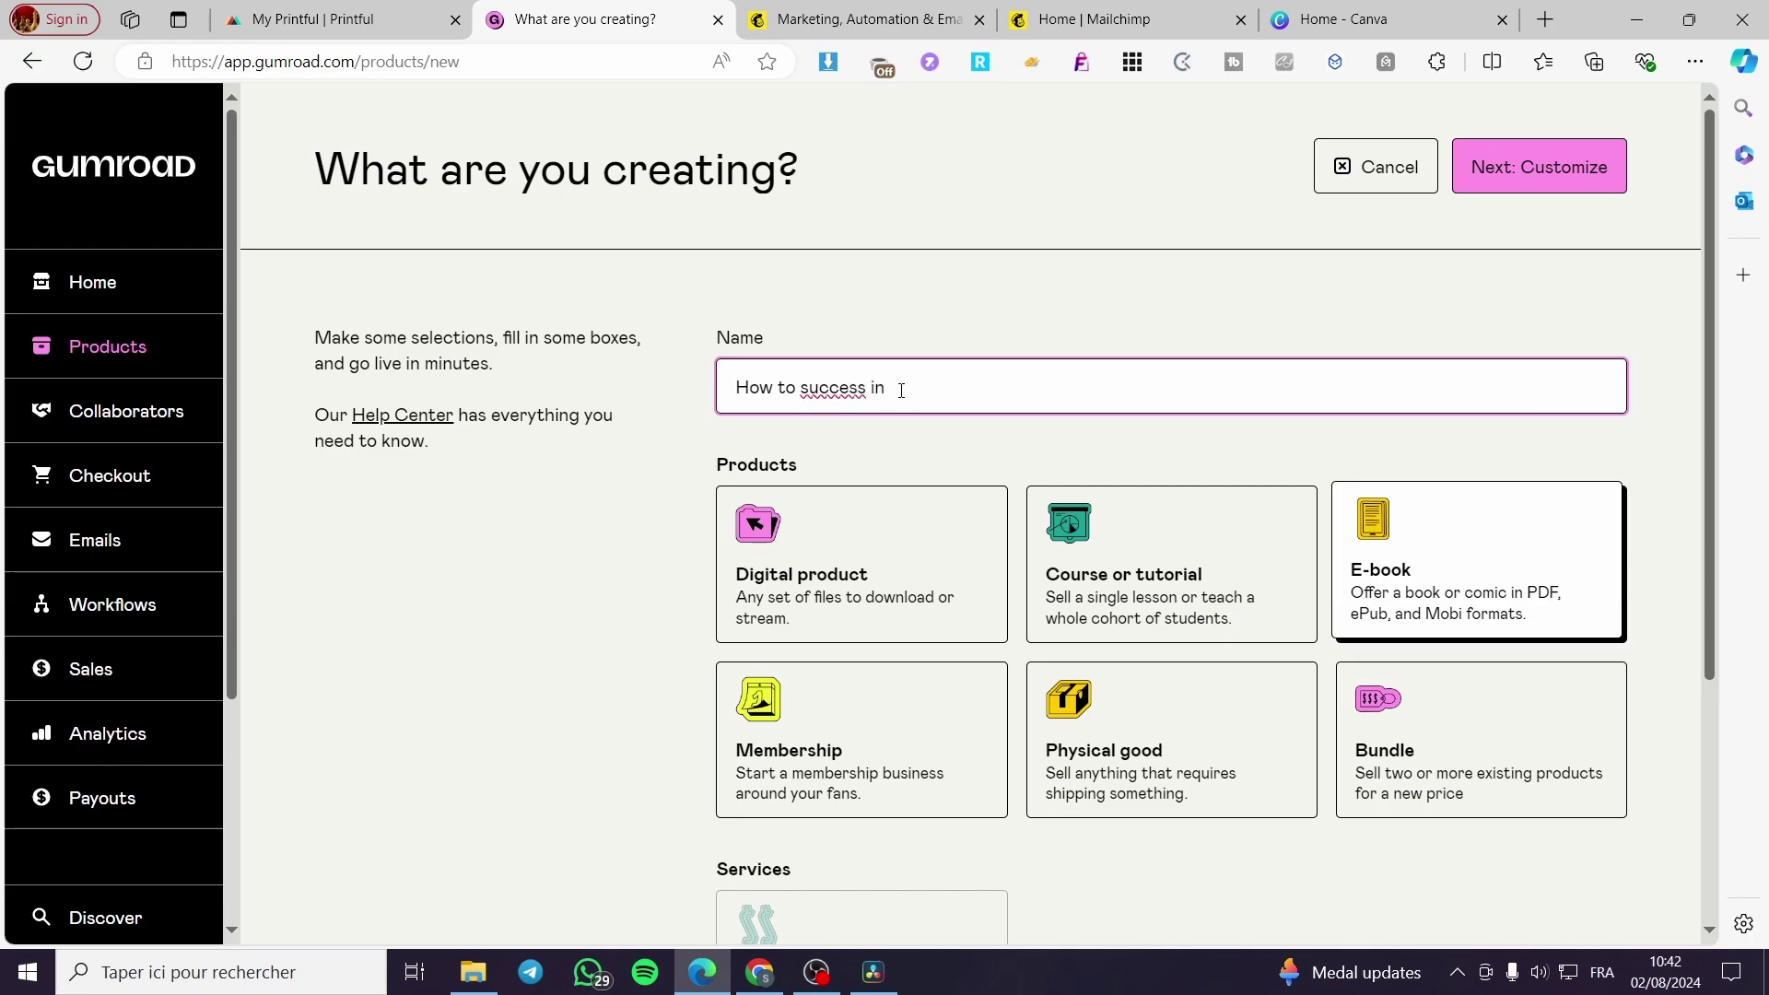
type("in graphic design")
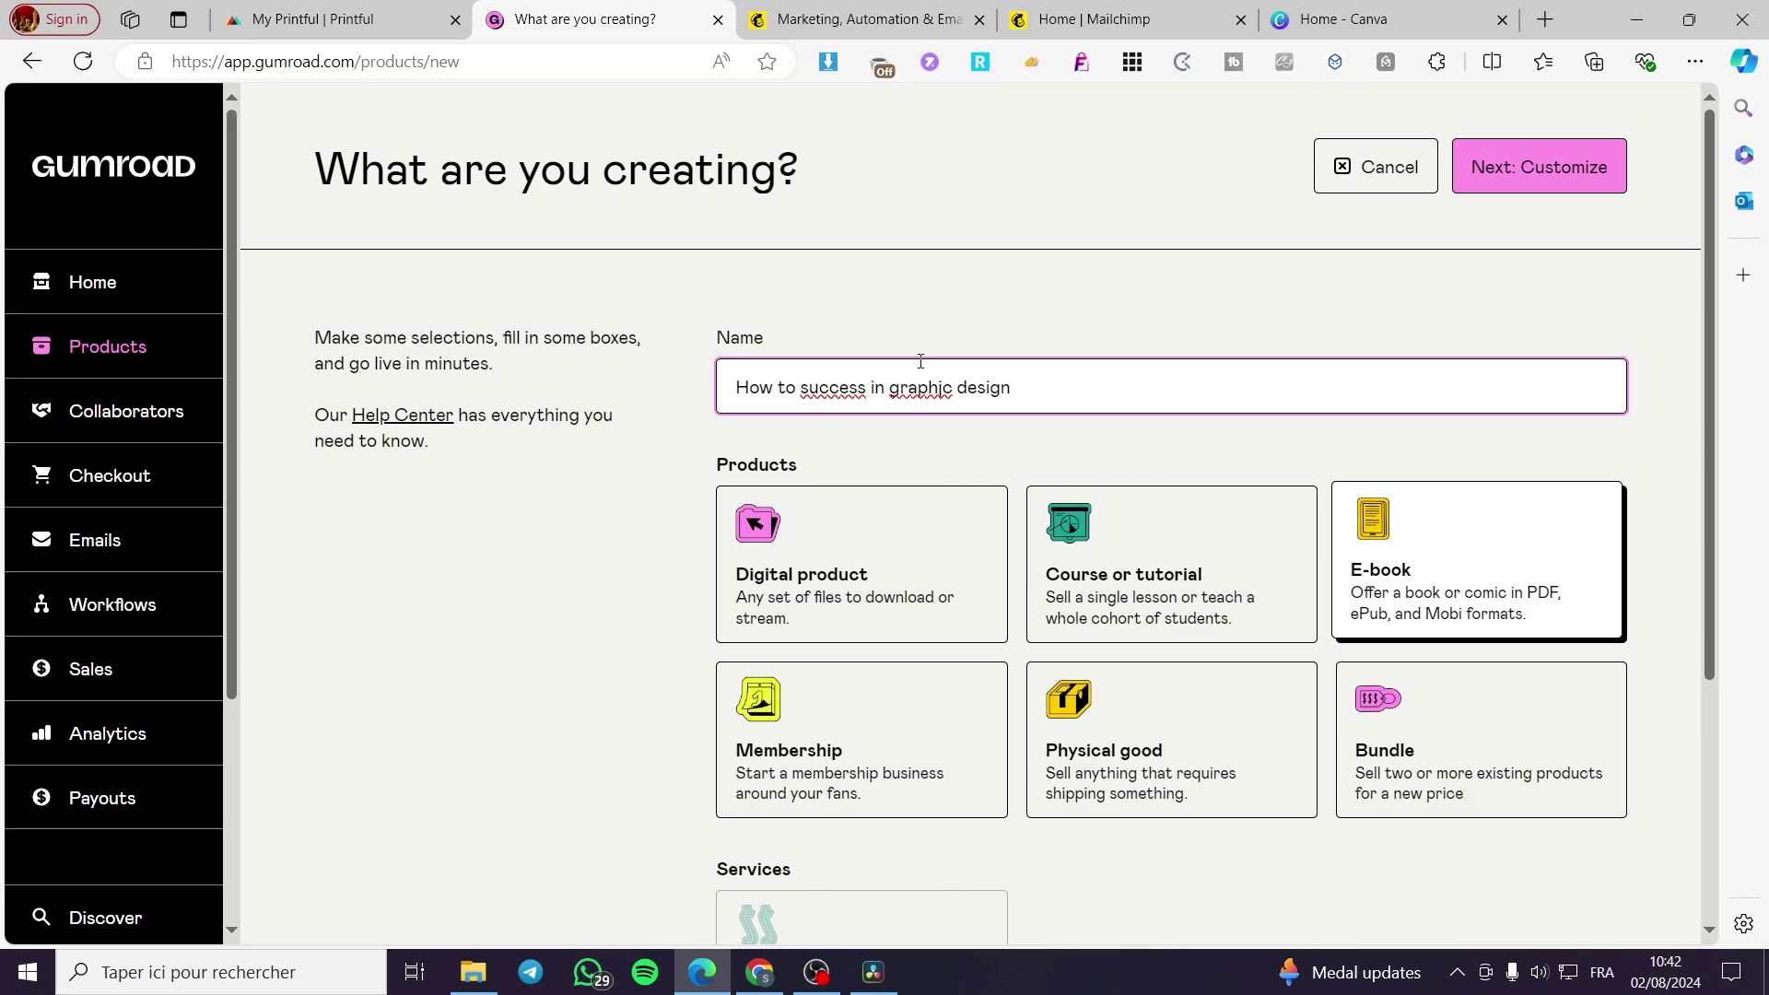
Step: Set the e-book's price to $0 and continue to customizing the product
scroll(1302, 663, "down", 4)
left_click(888, 786)
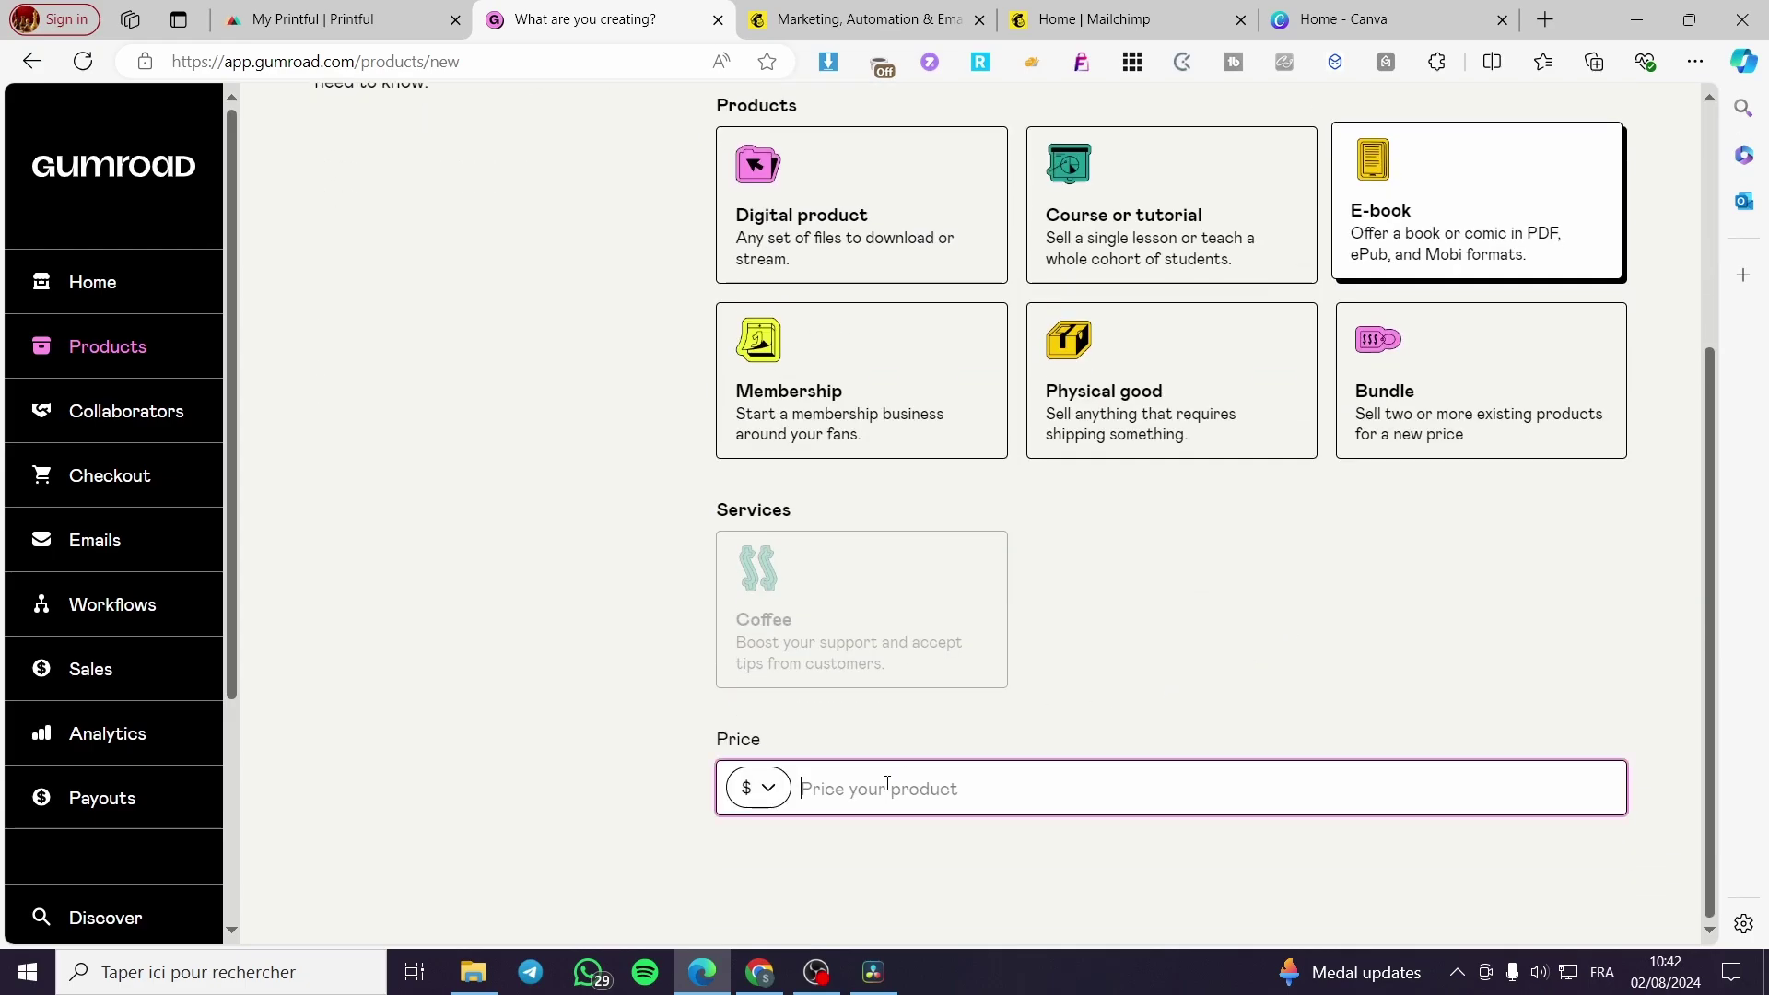
type("1")
scroll(1059, 691, "up", 4)
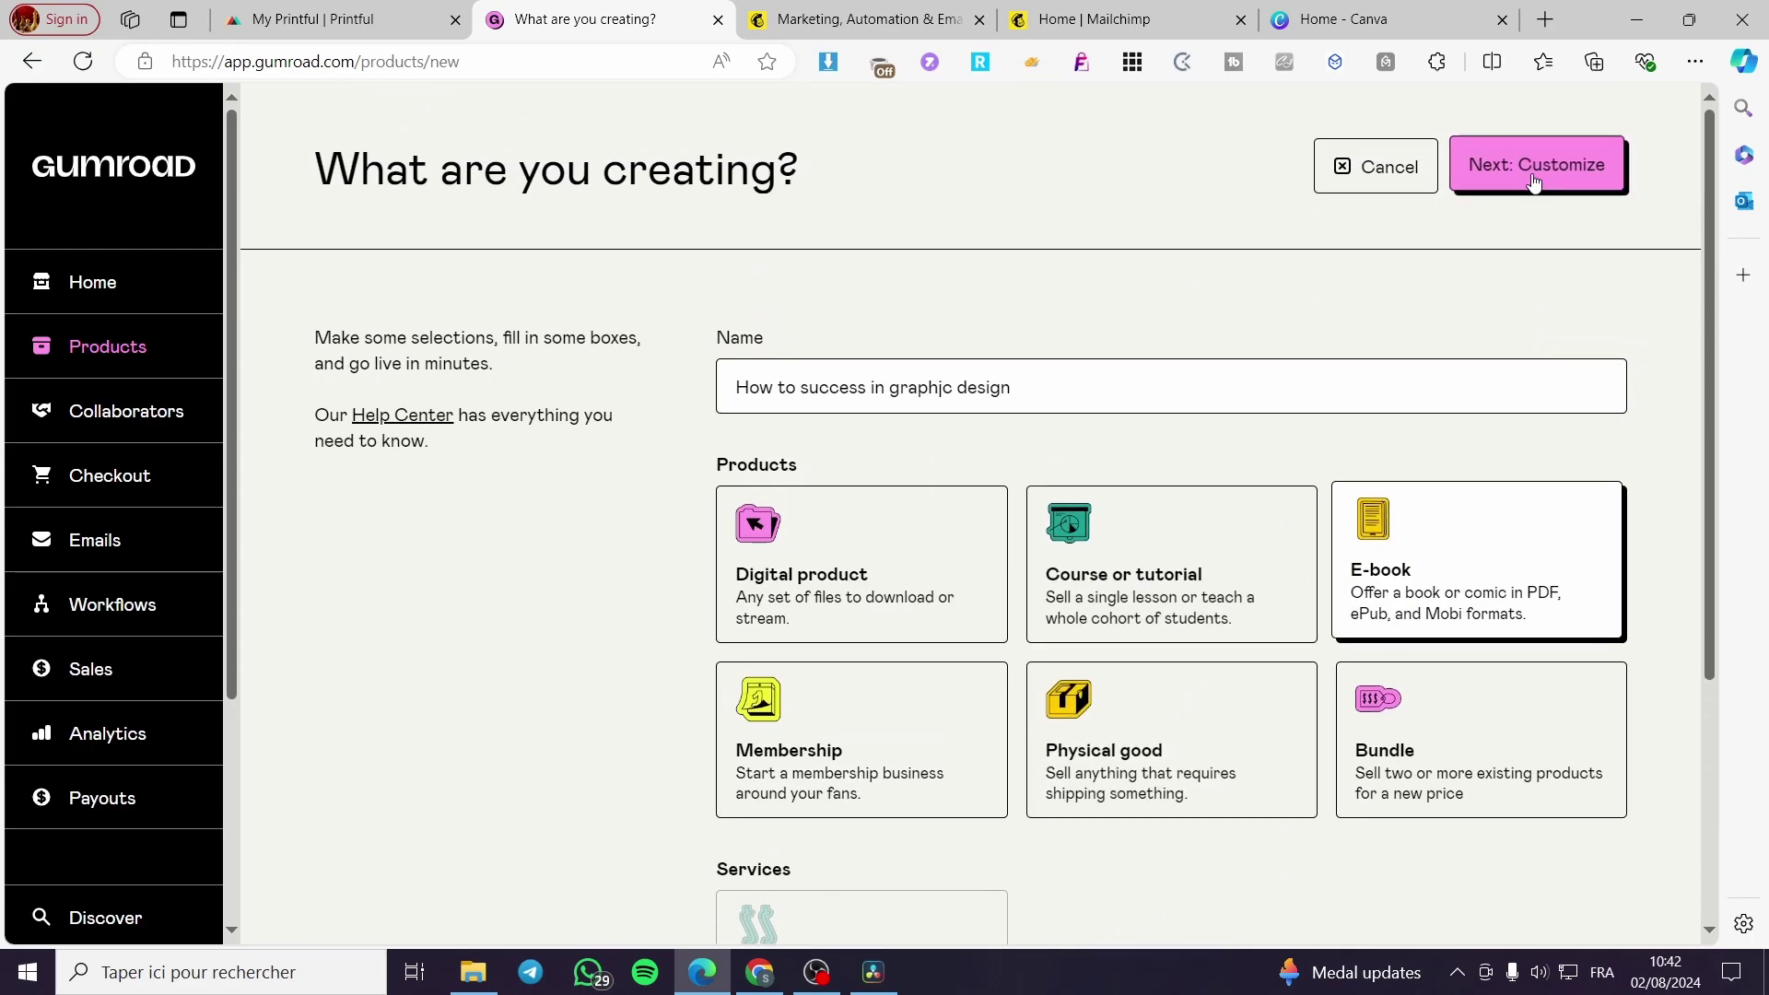
left_click(1572, 167)
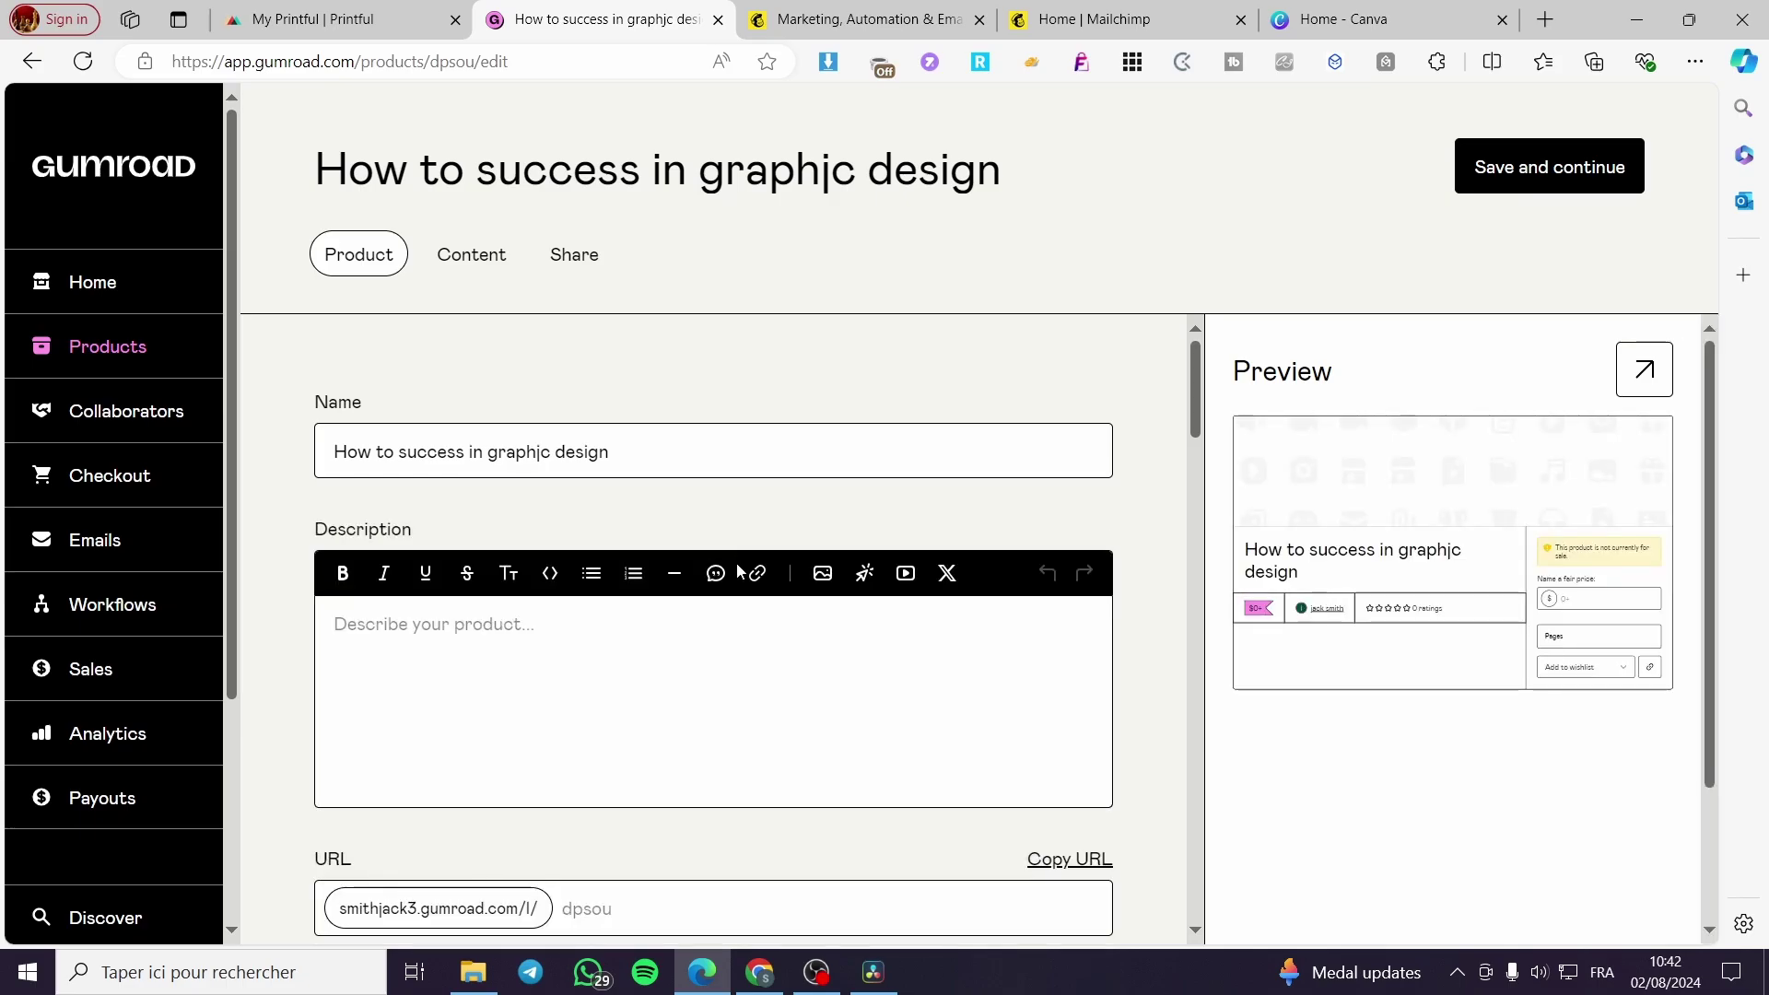
Step: Switch to Canva and search its content for "ebook"
left_click(1333, 17)
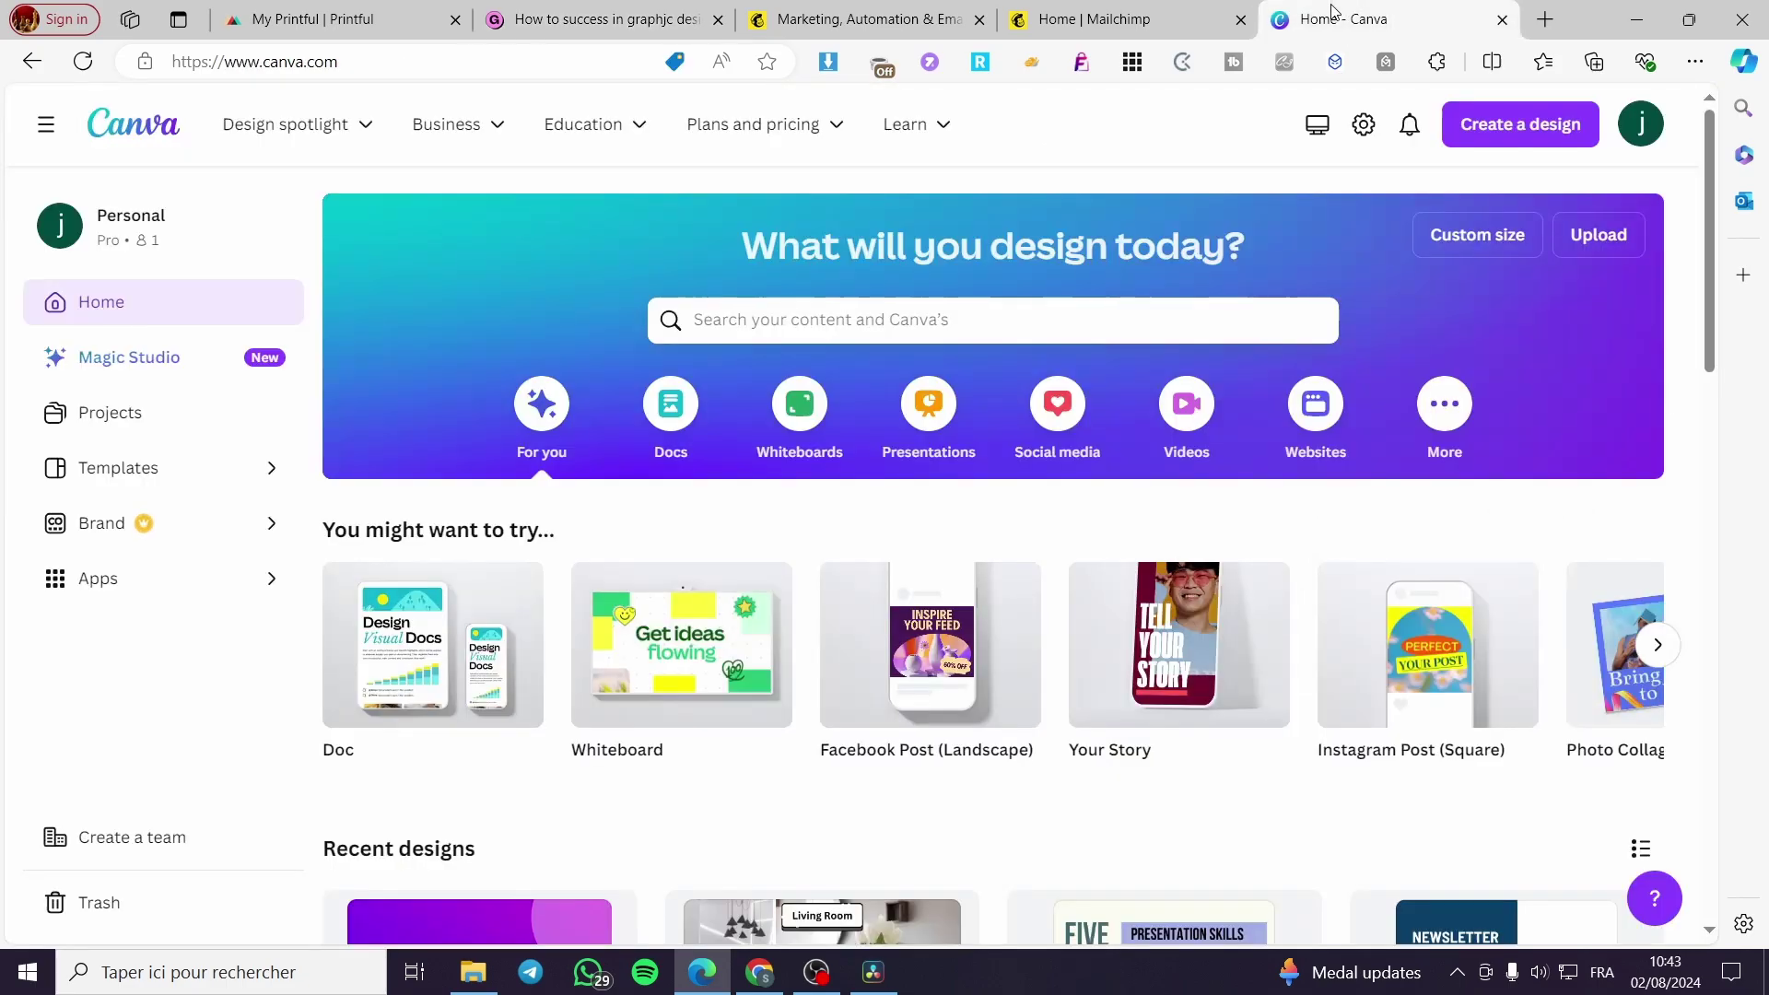
left_click(870, 322)
type("eb")
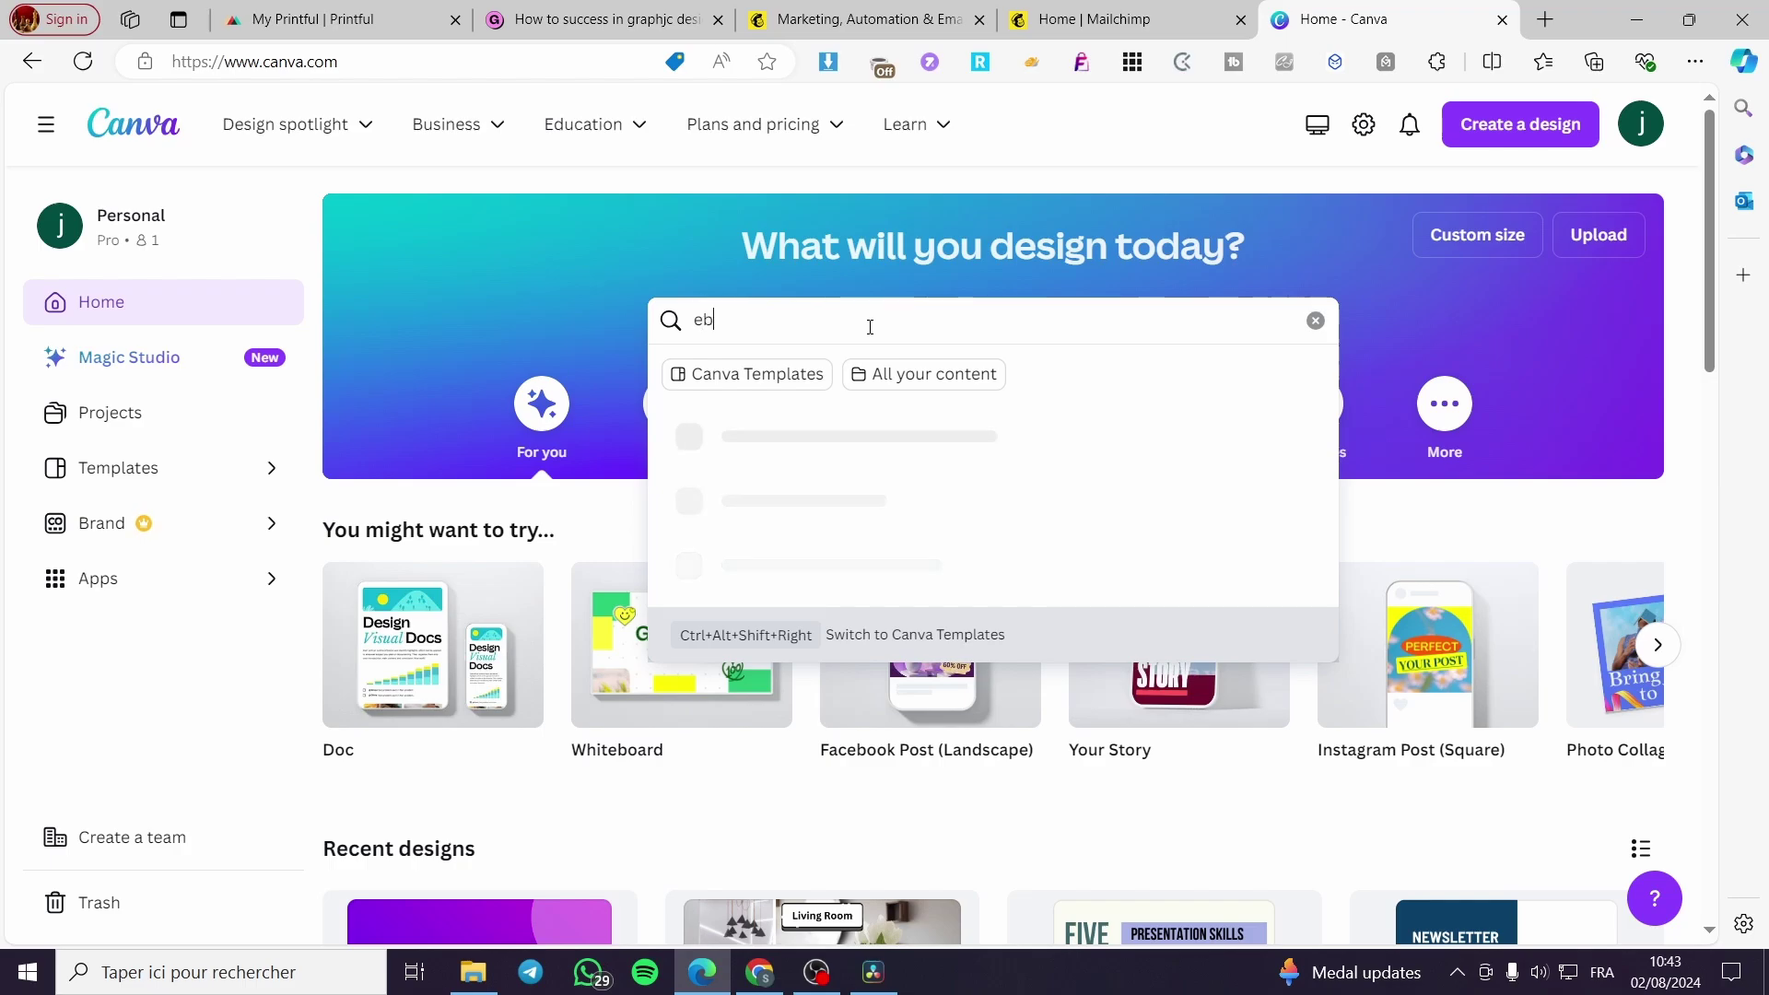
type("ook")
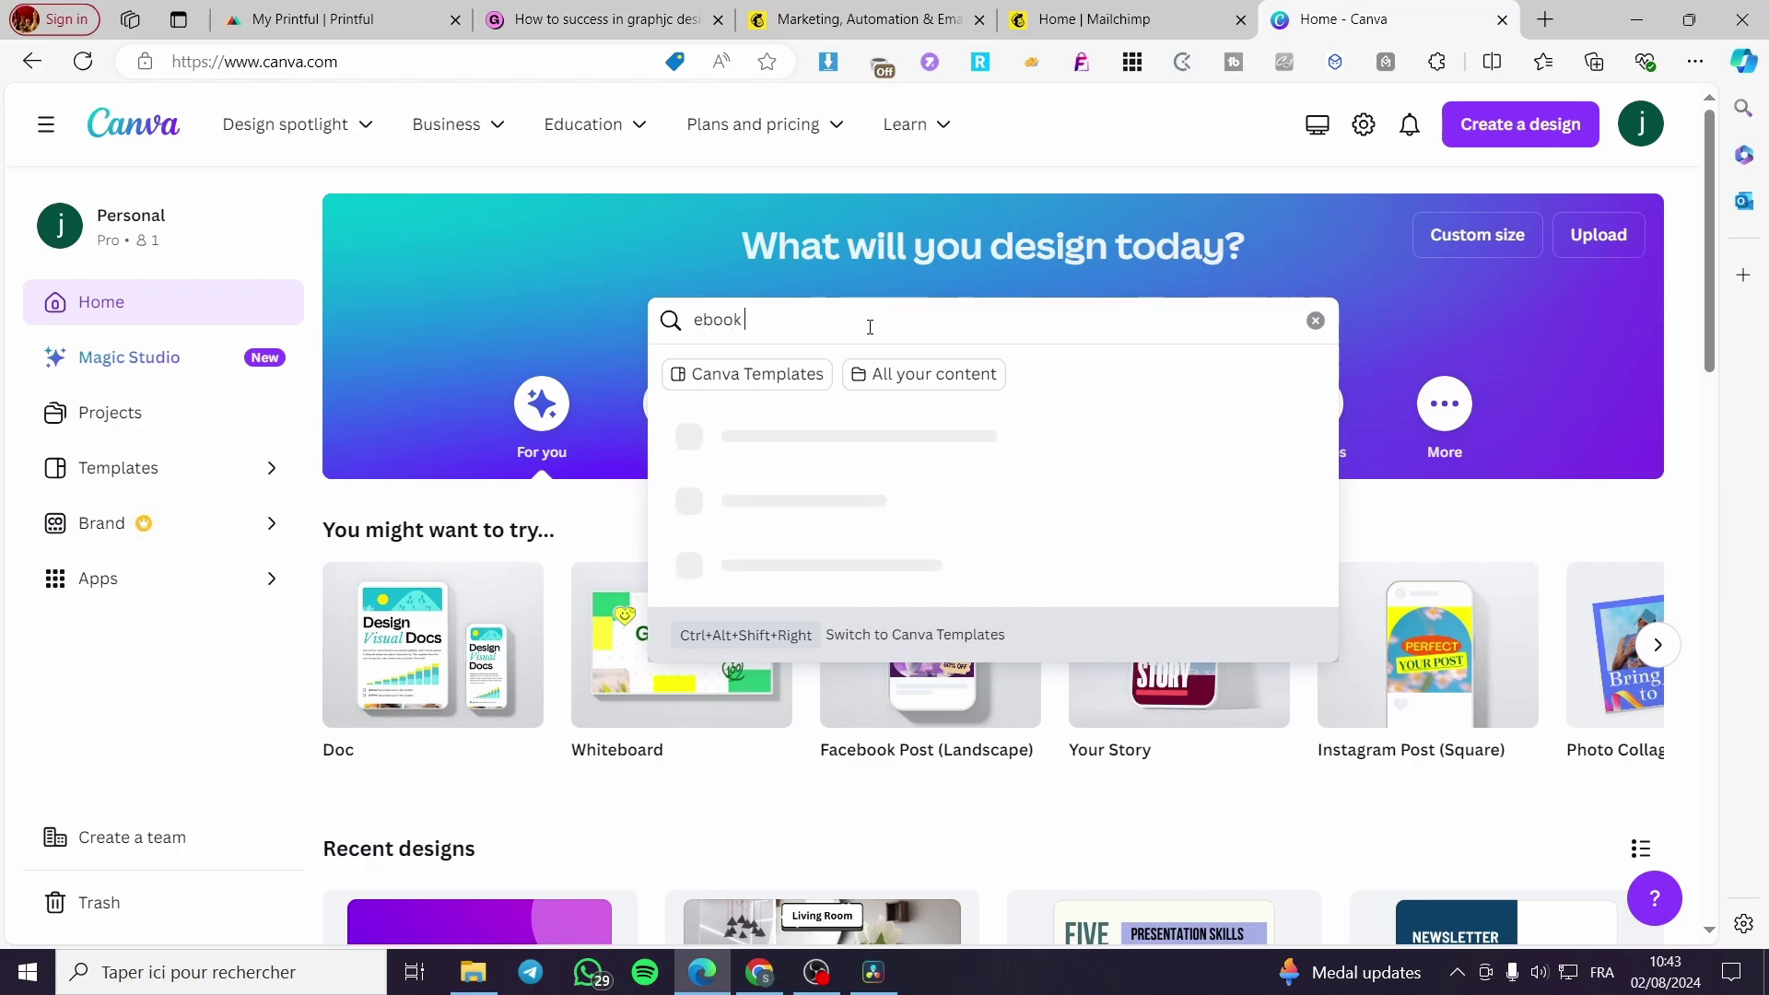
key("Return")
Step: Find the black "Stop Thinking Negative" ebook cover among the Canva templates and open it for customizing
scroll(1686, 487, "down", 2)
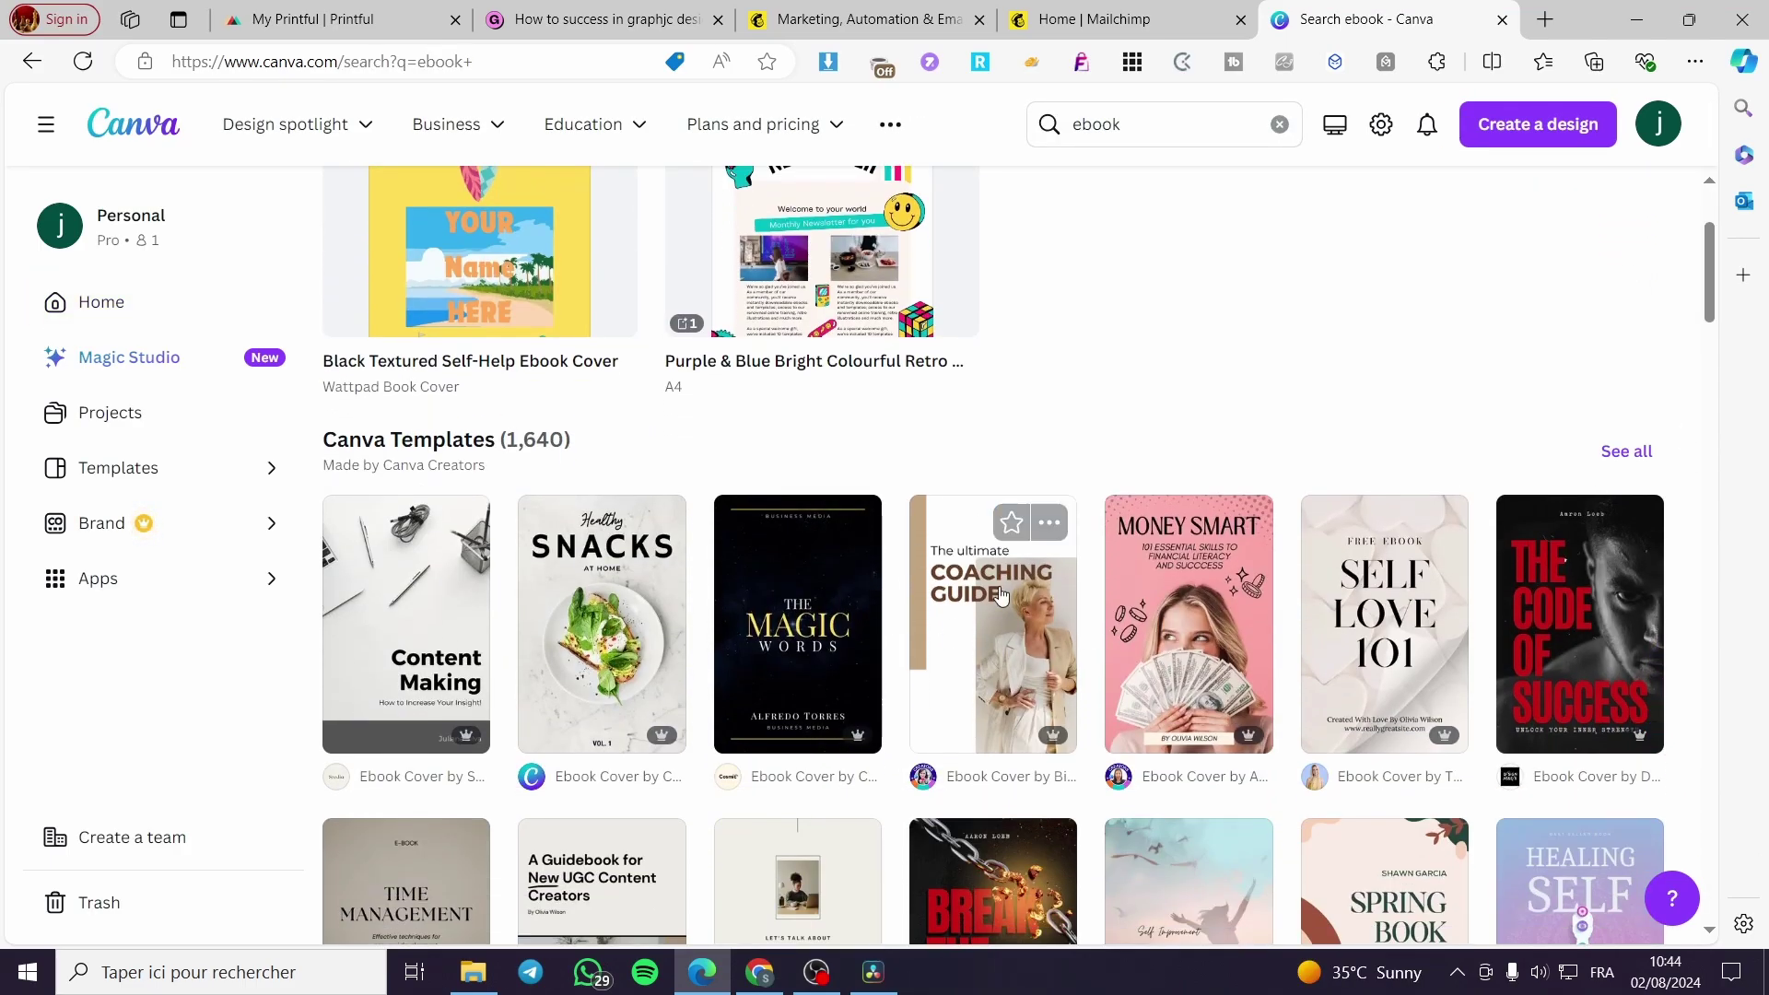
scroll(1214, 371, "down", 2)
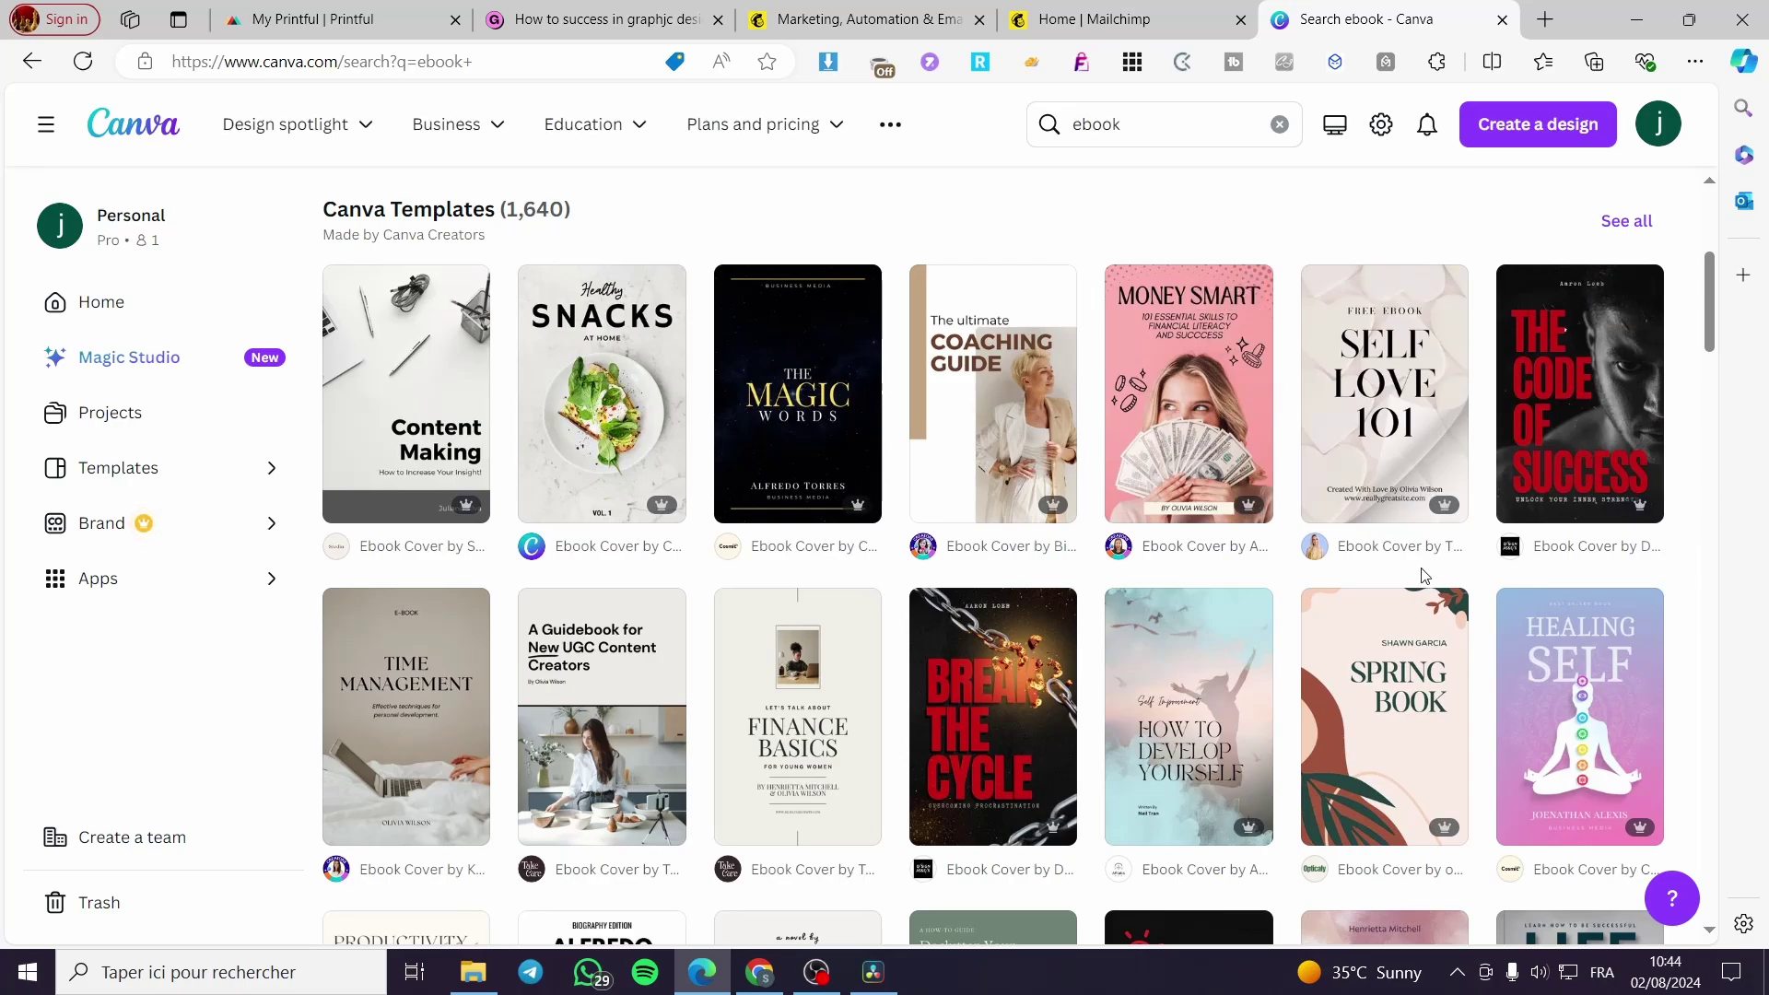
scroll(860, 592, "down", 2)
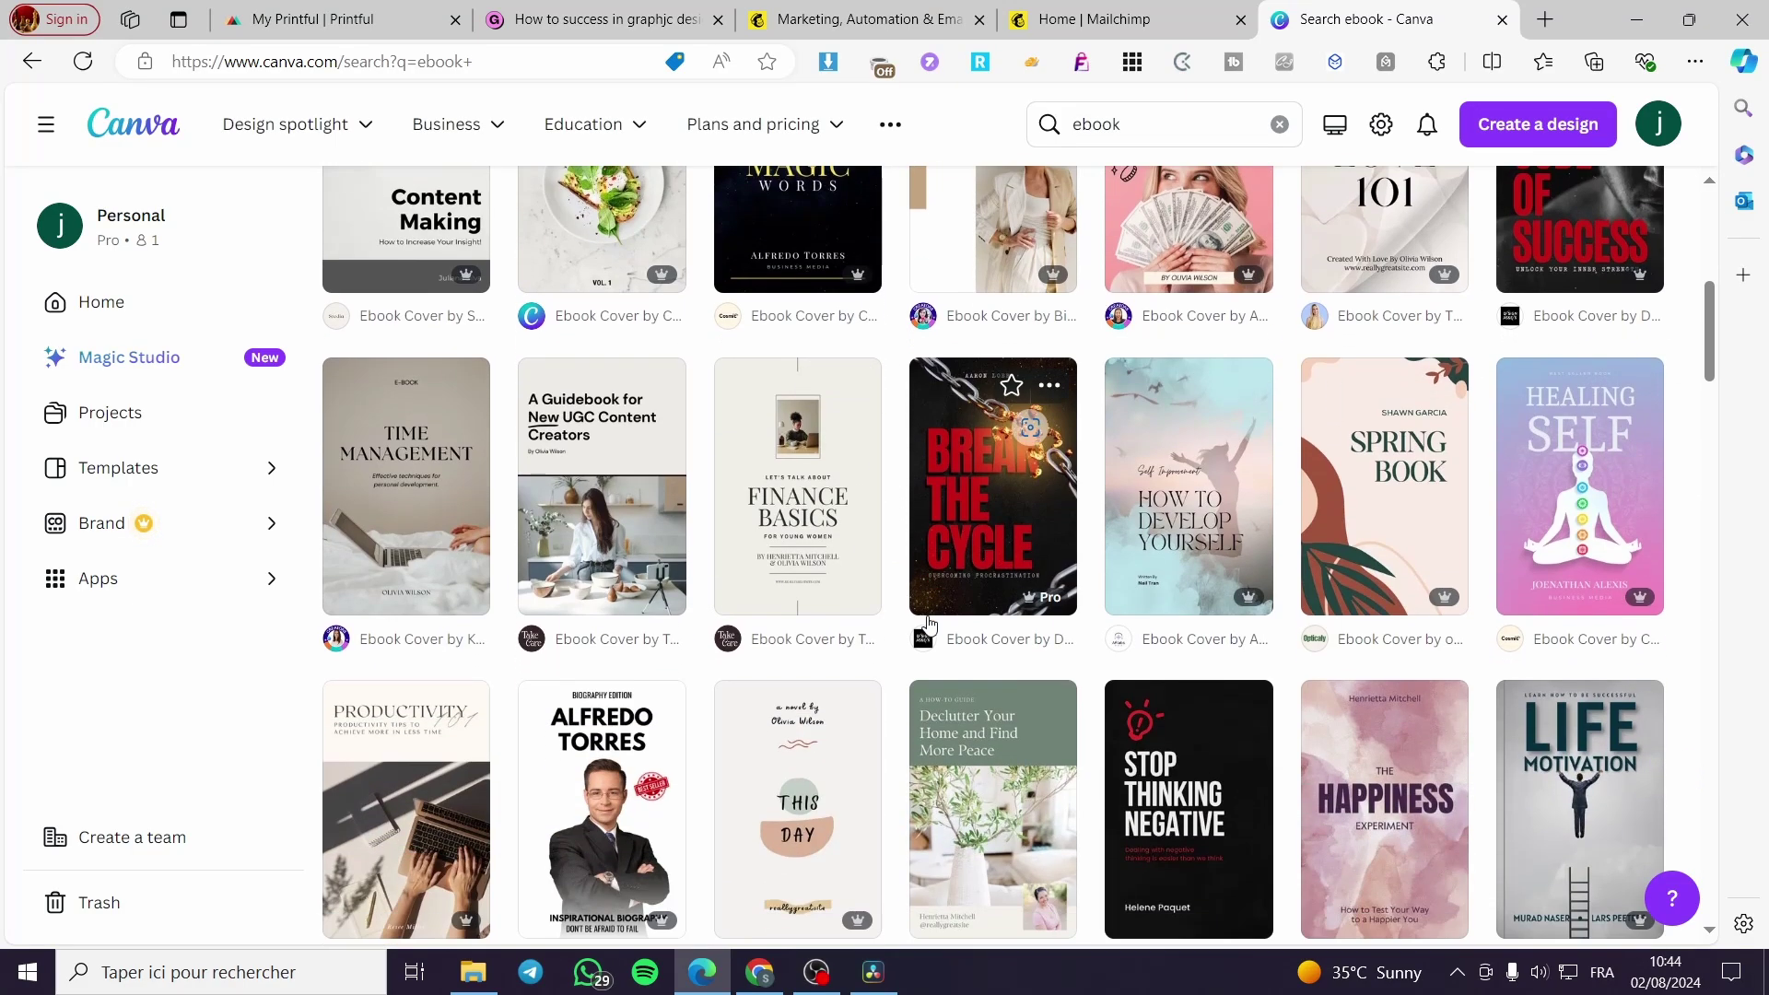
scroll(931, 627, "up", 2)
scroll(713, 630, "down", 2)
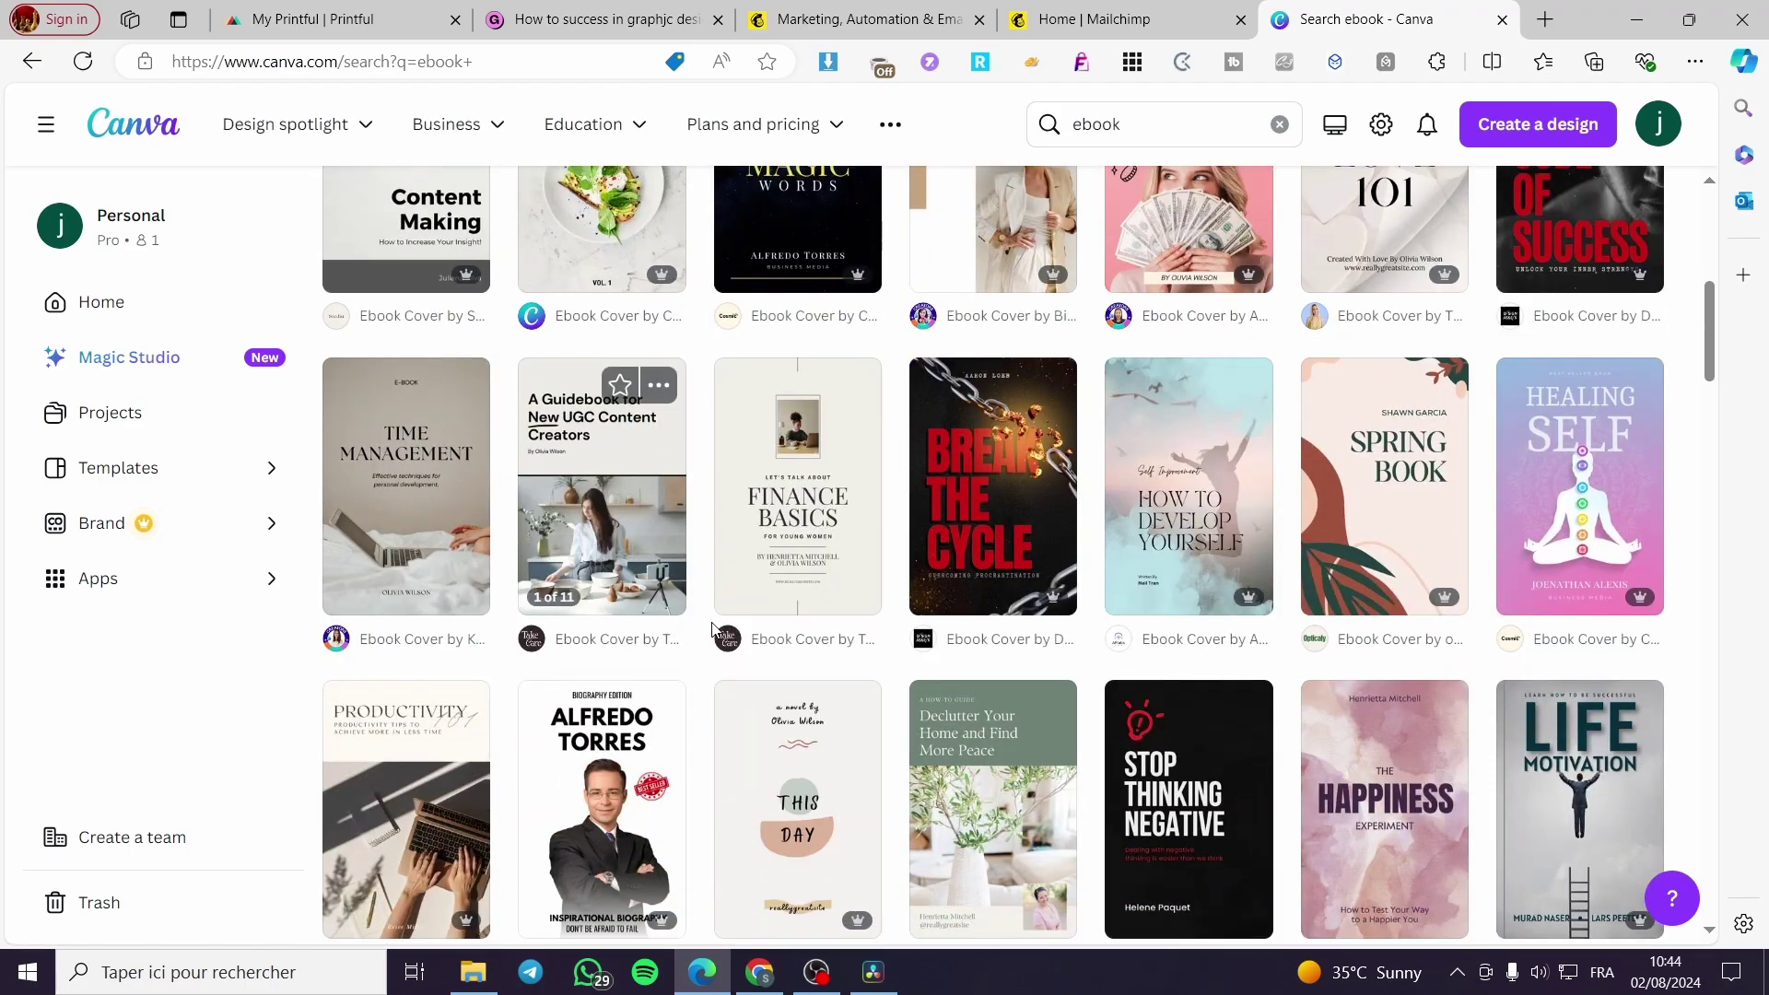
scroll(1667, 644, "down", 1)
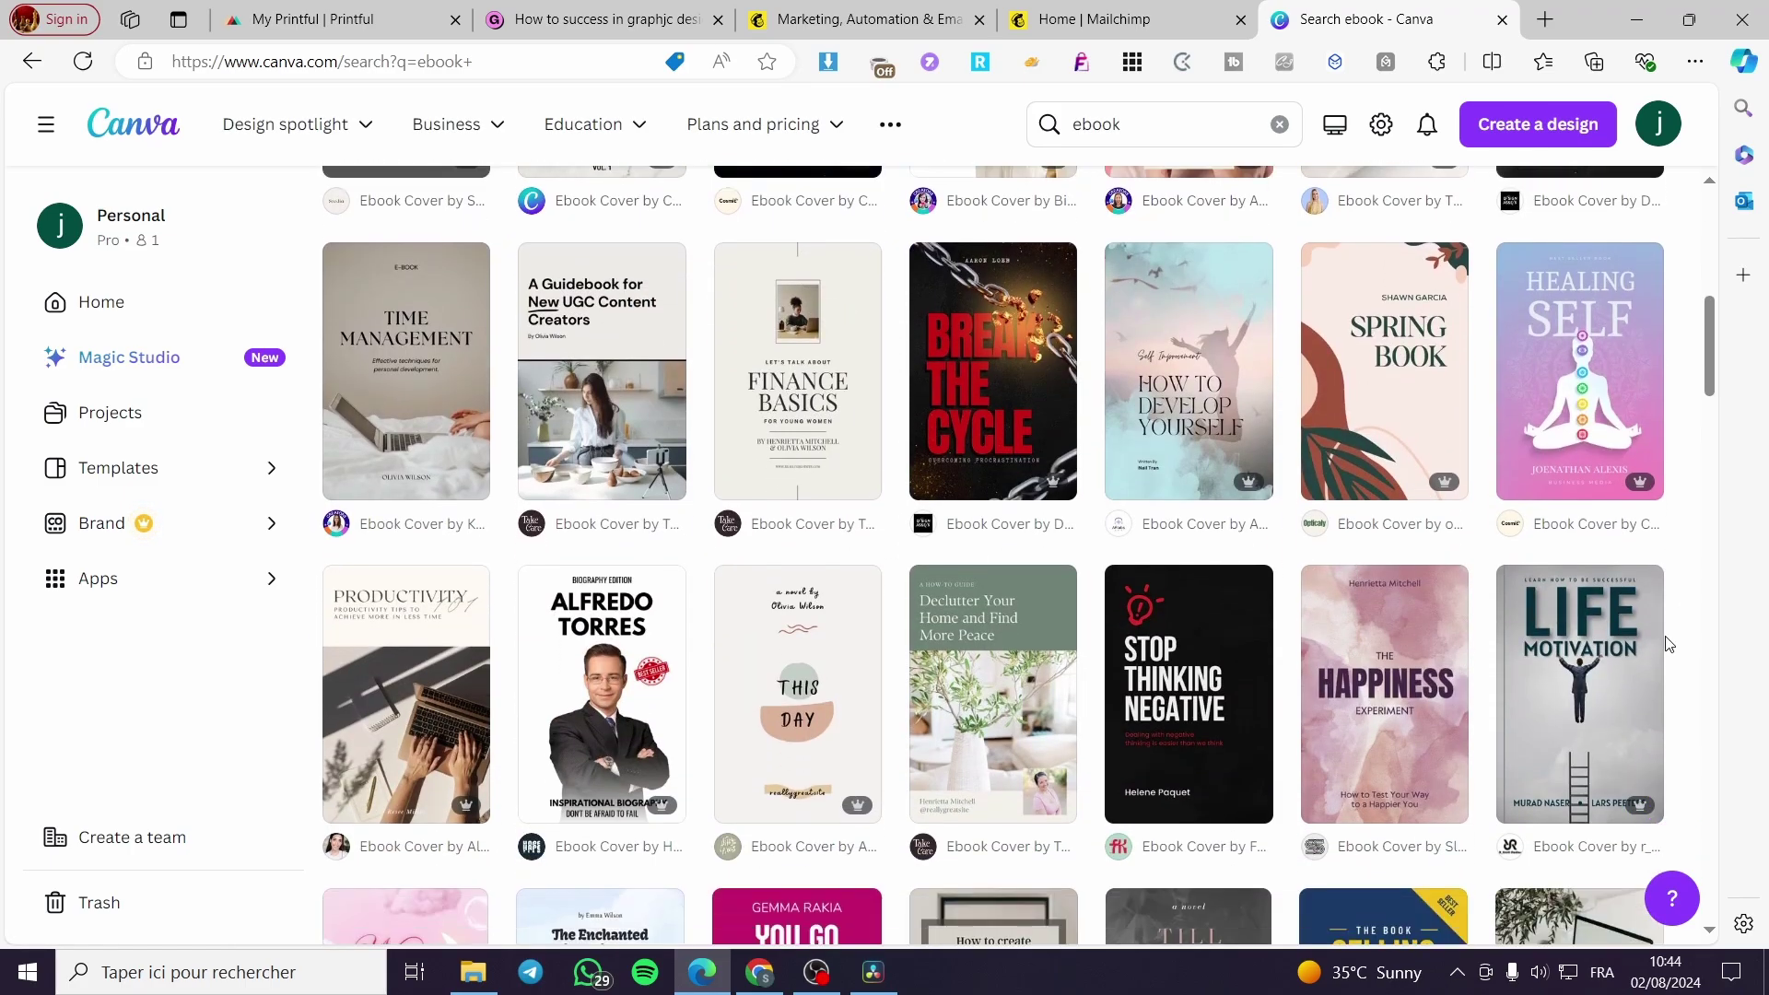
scroll(1668, 645, "down", 3)
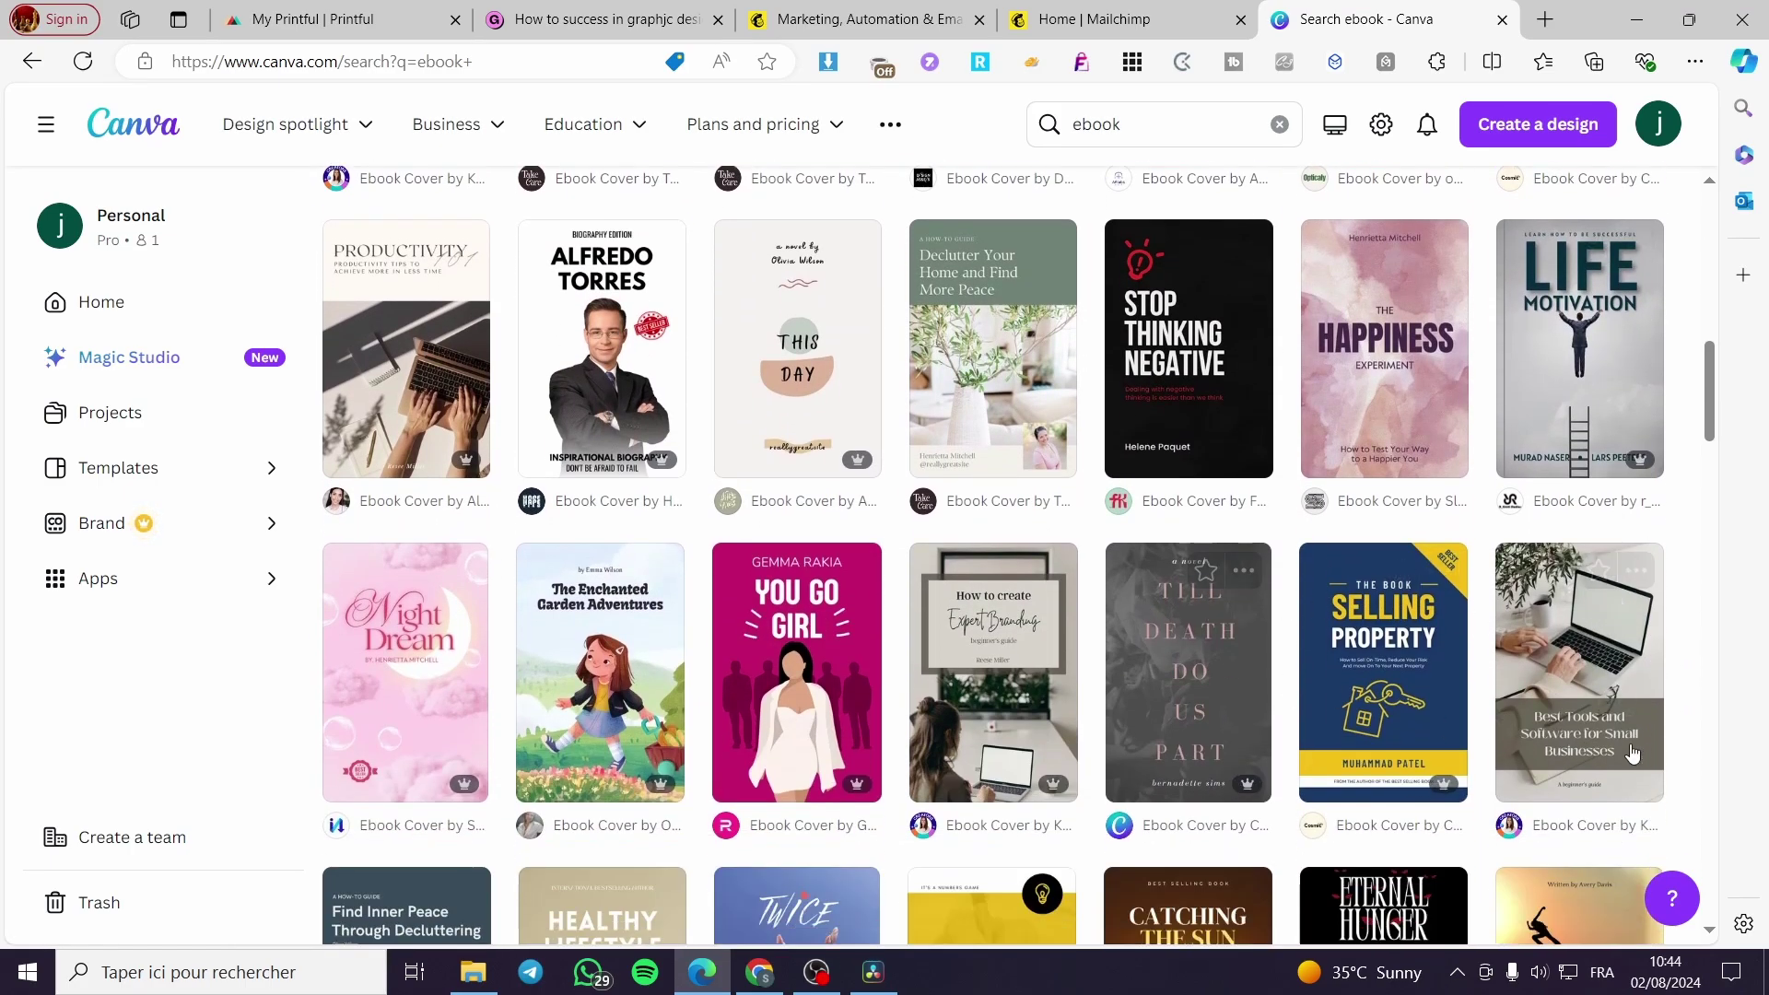
scroll(1632, 753, "down", 3)
scroll(1382, 645, "up", 3)
left_click(1119, 336)
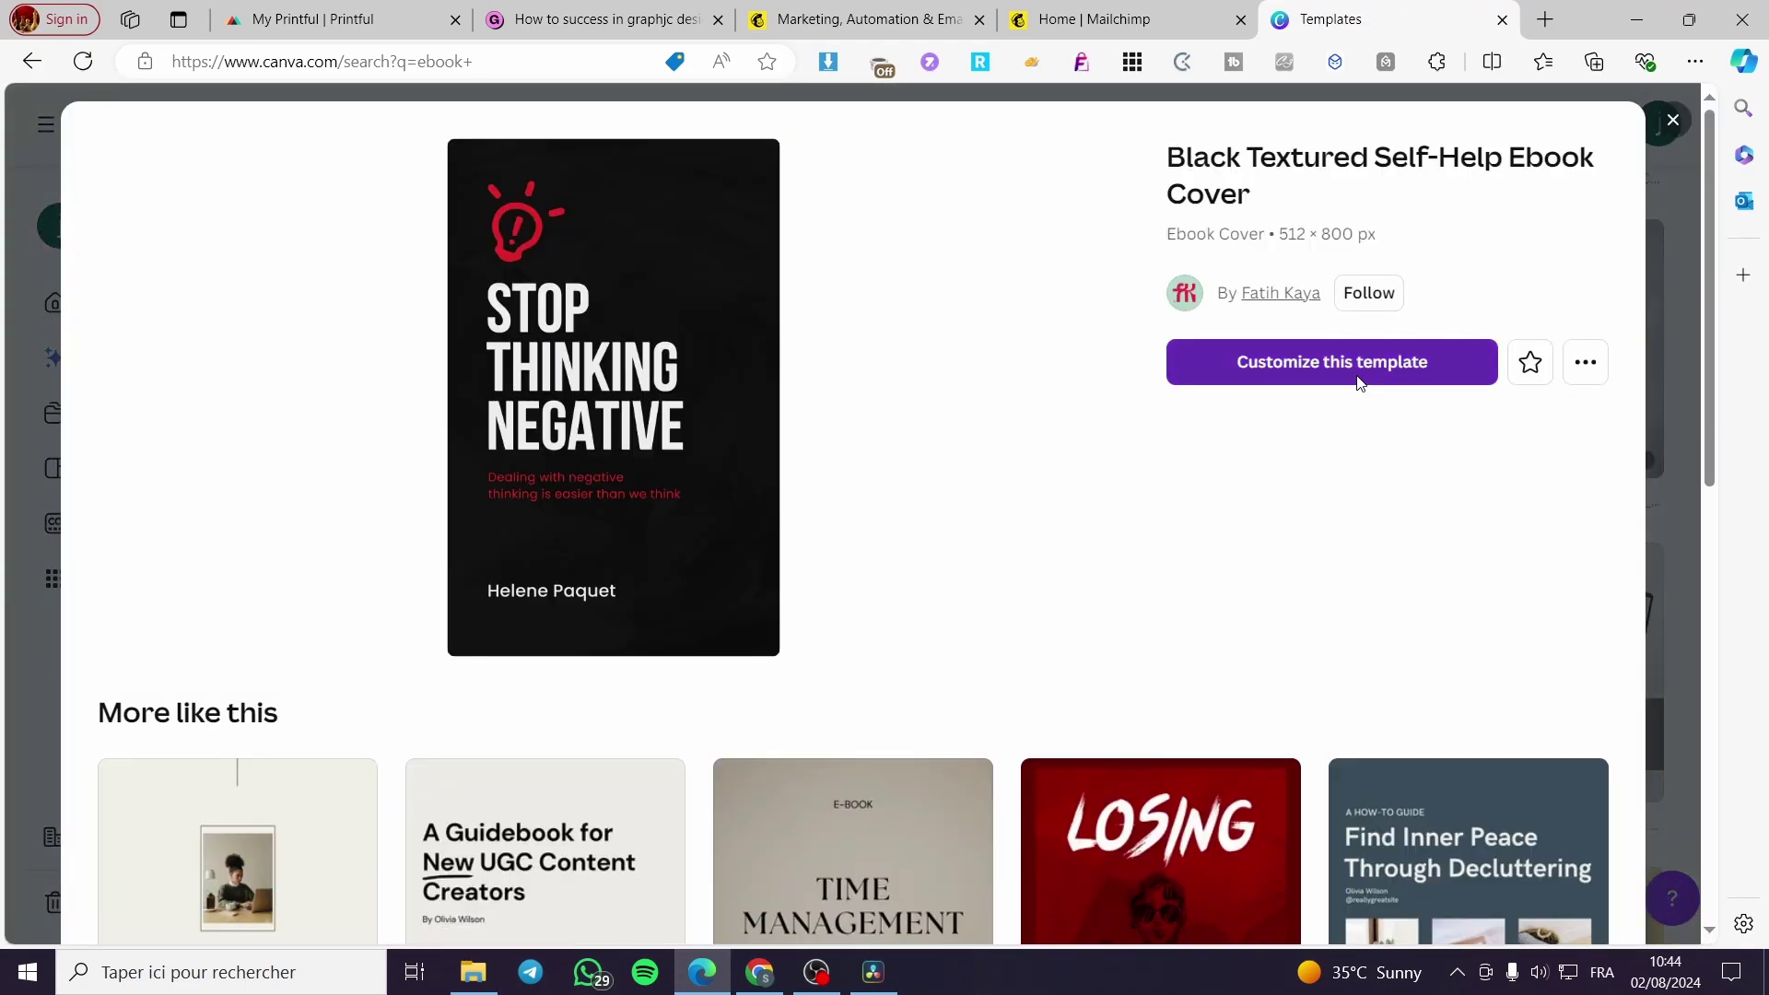
left_click(1359, 378)
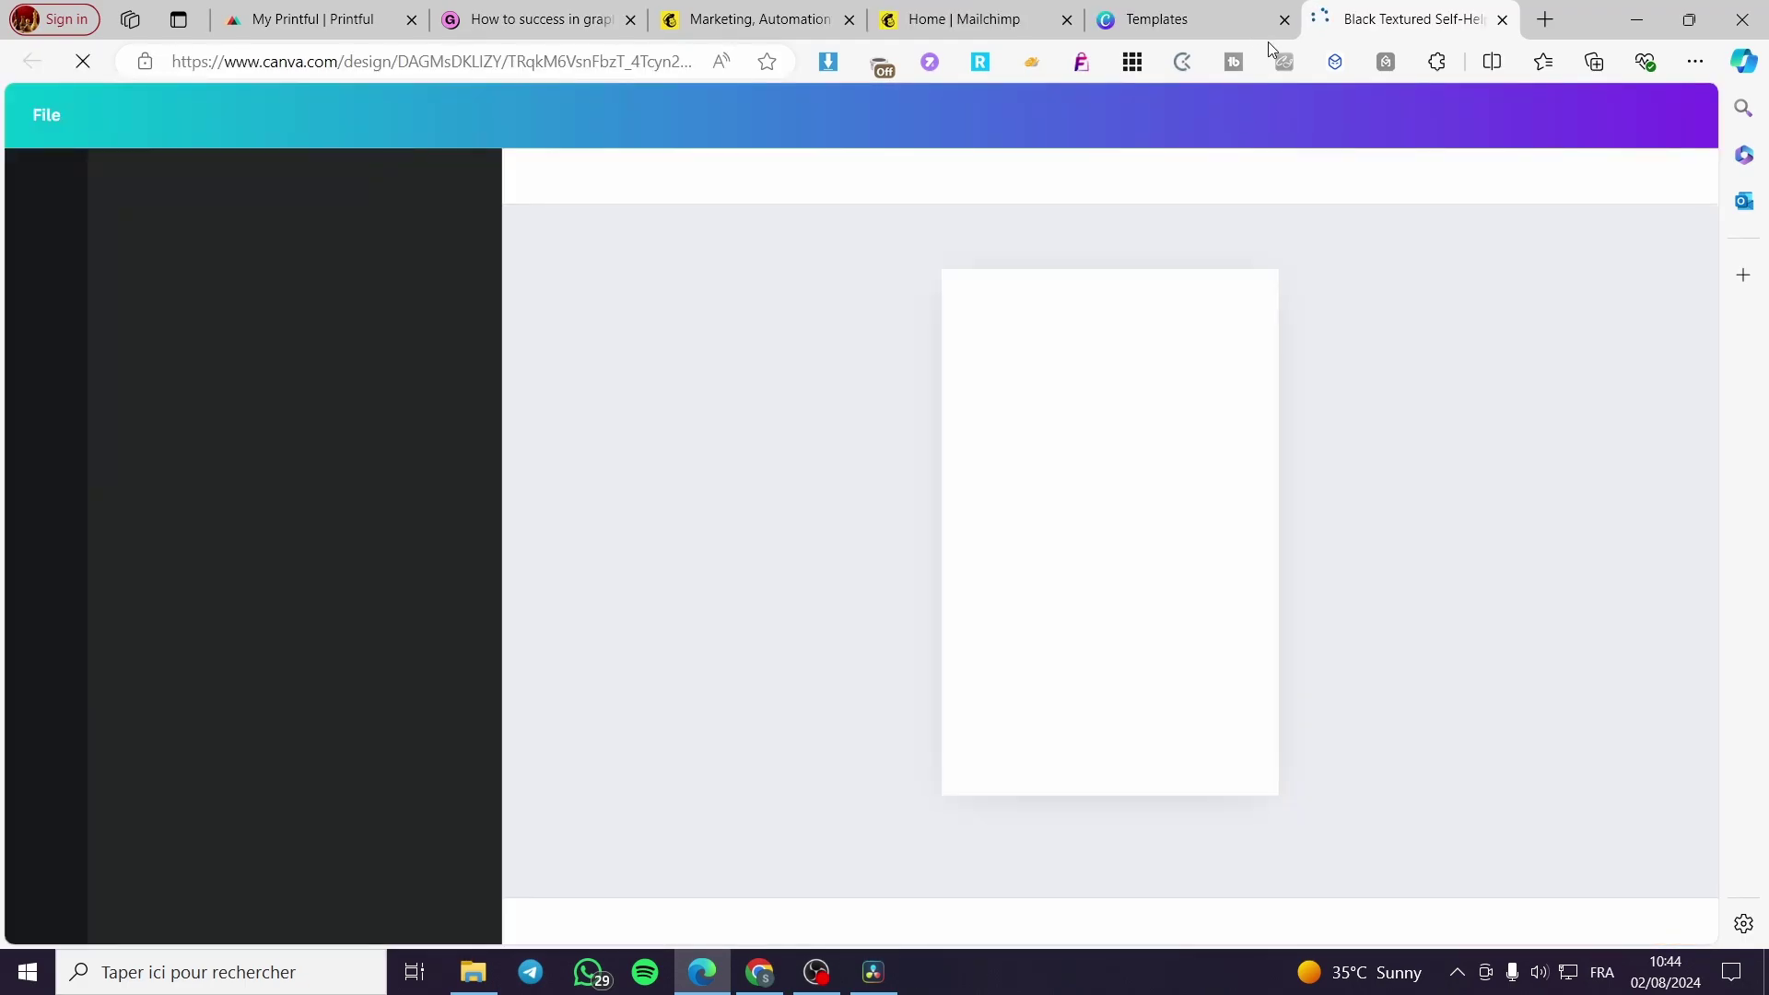
Step: Recolor the cover's black textured background to Turquoise blue #5ce1e6
left_click(1180, 328)
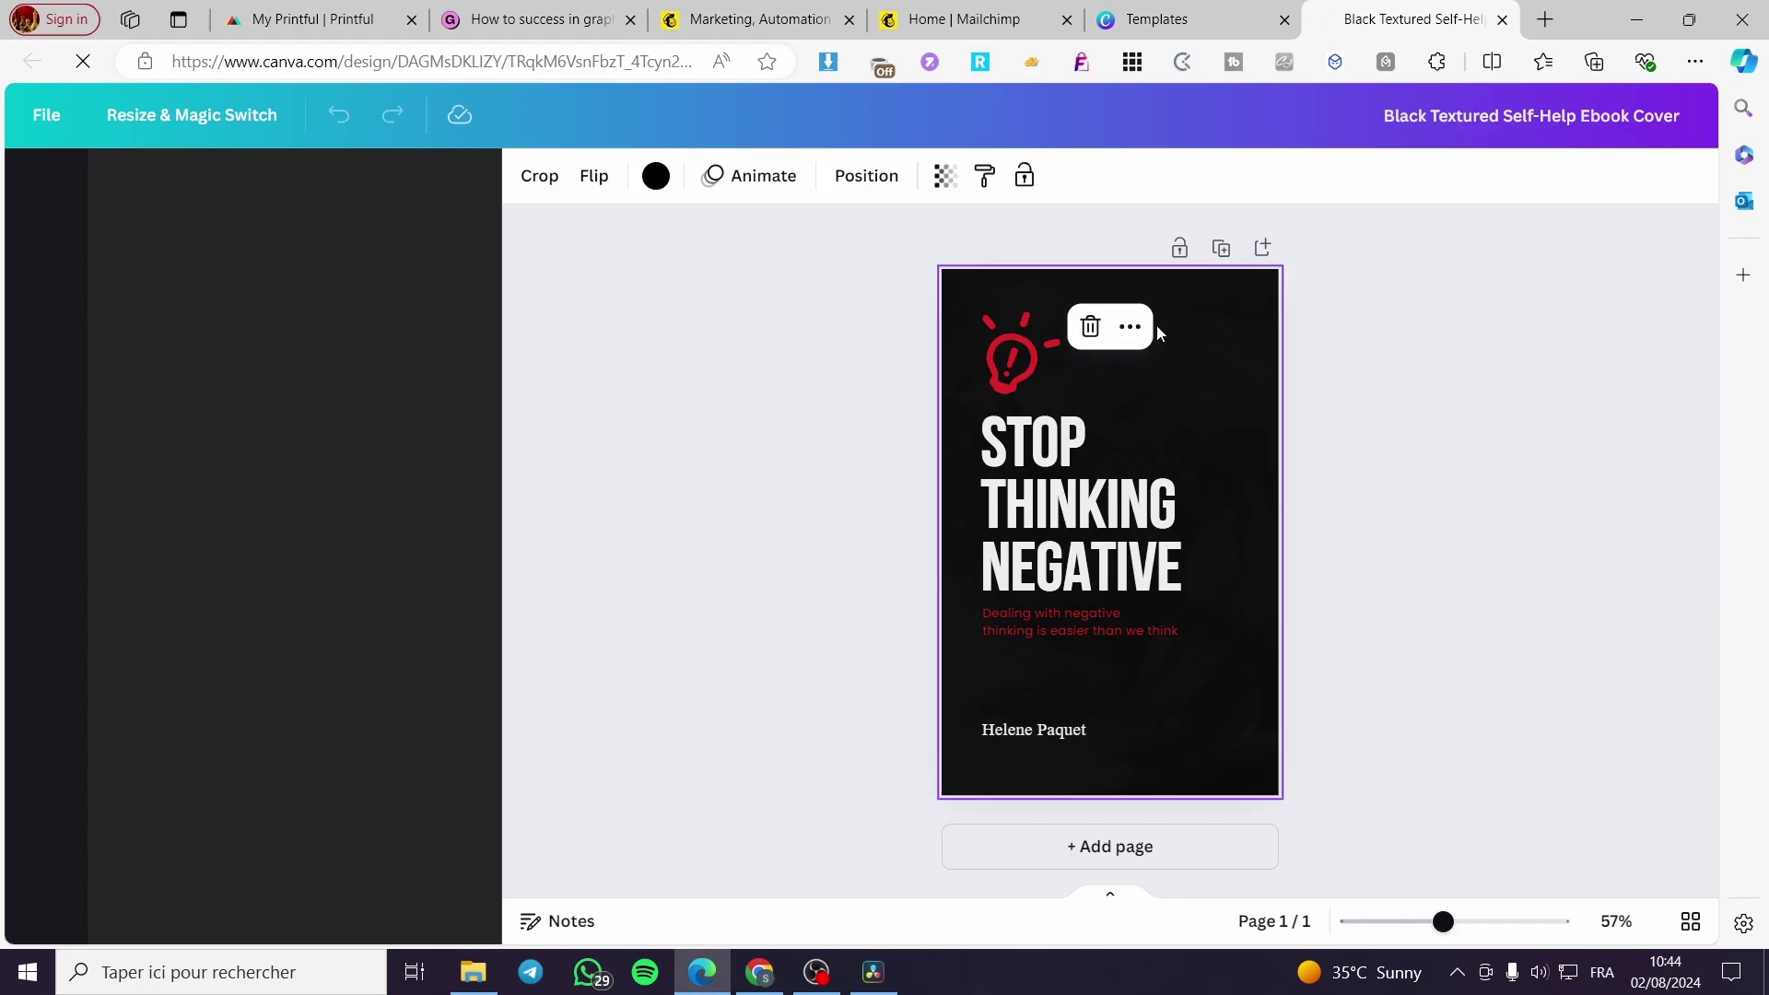
left_click(693, 180)
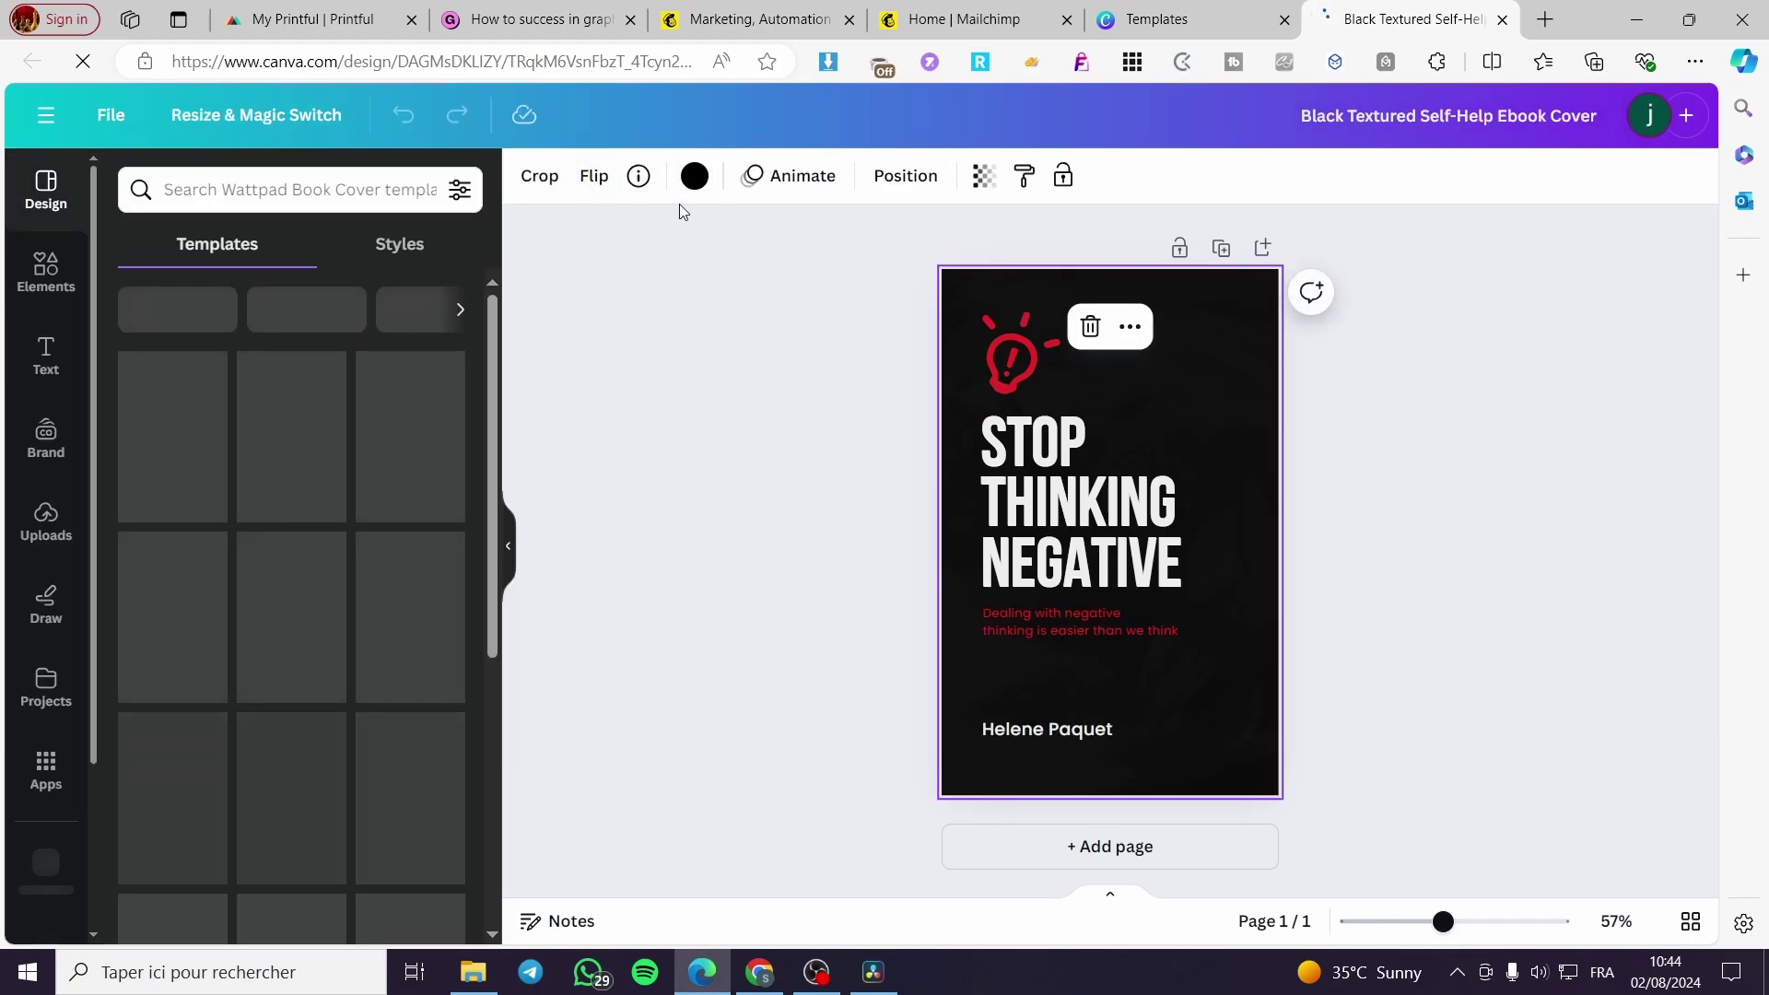
left_click(694, 176)
scroll(433, 756, "down", 3)
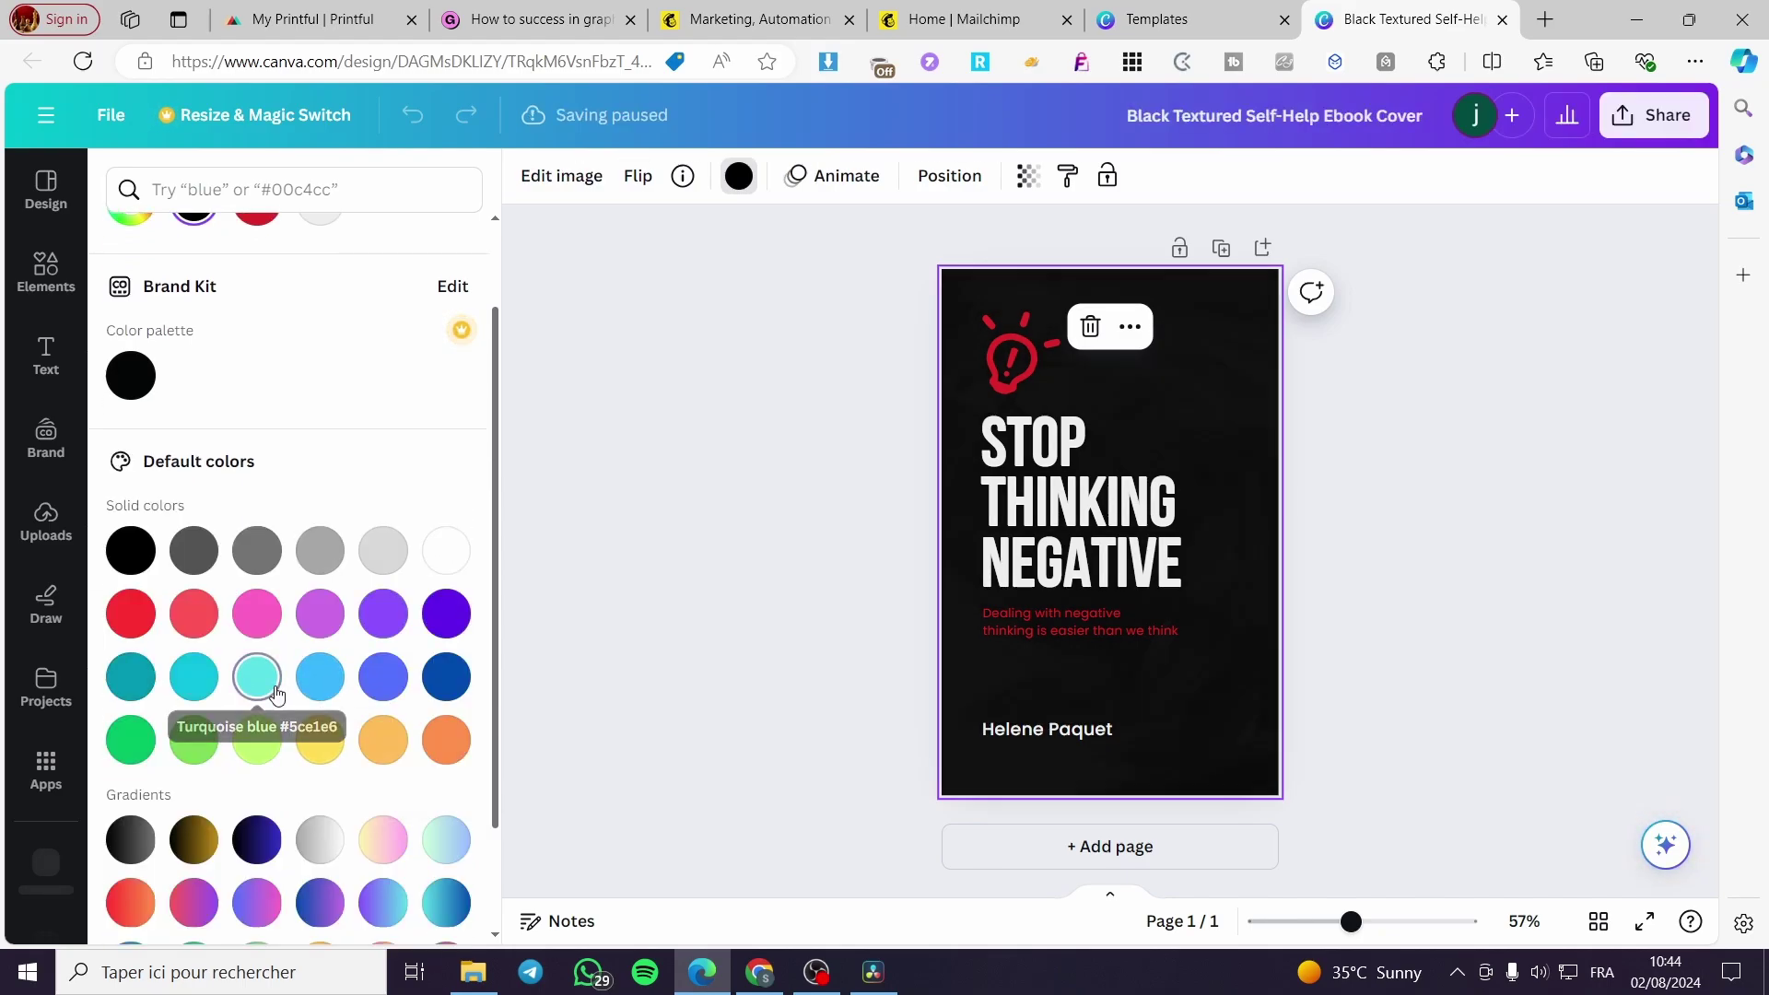
left_click(257, 676)
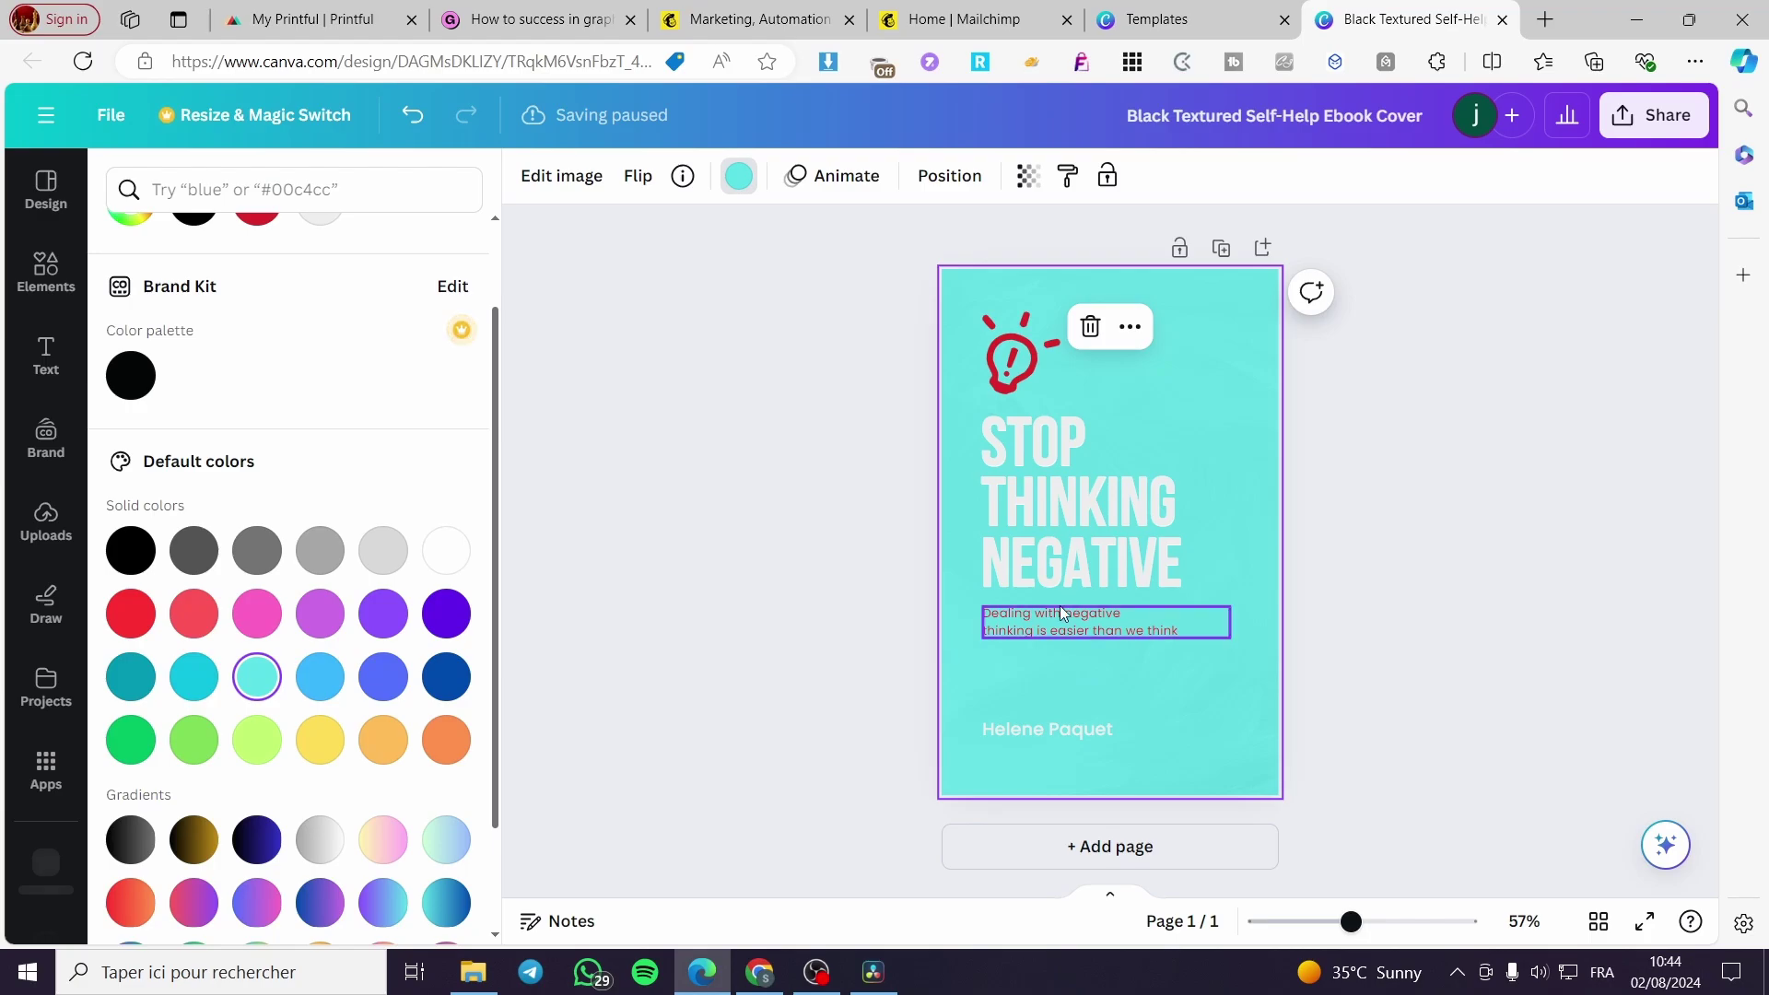
Step: Change the color of the "Stop Thinking Negative" title text to white
left_click(1091, 560)
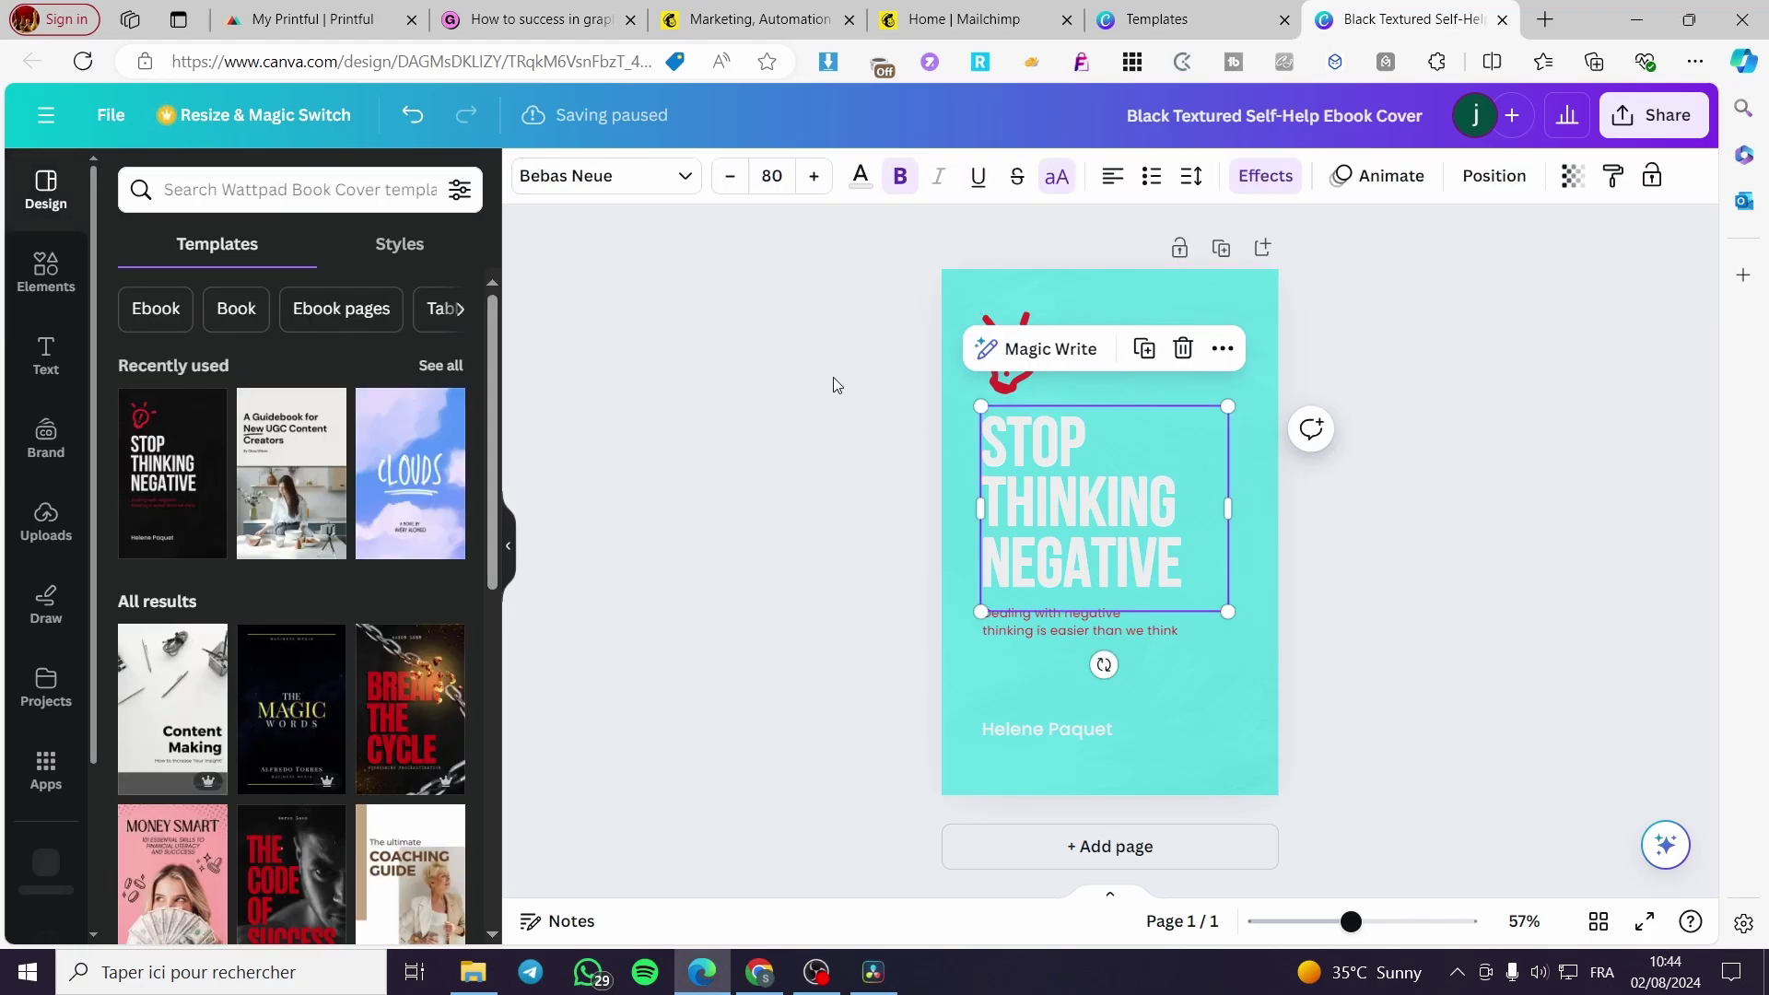
left_click(860, 177)
left_click(446, 665)
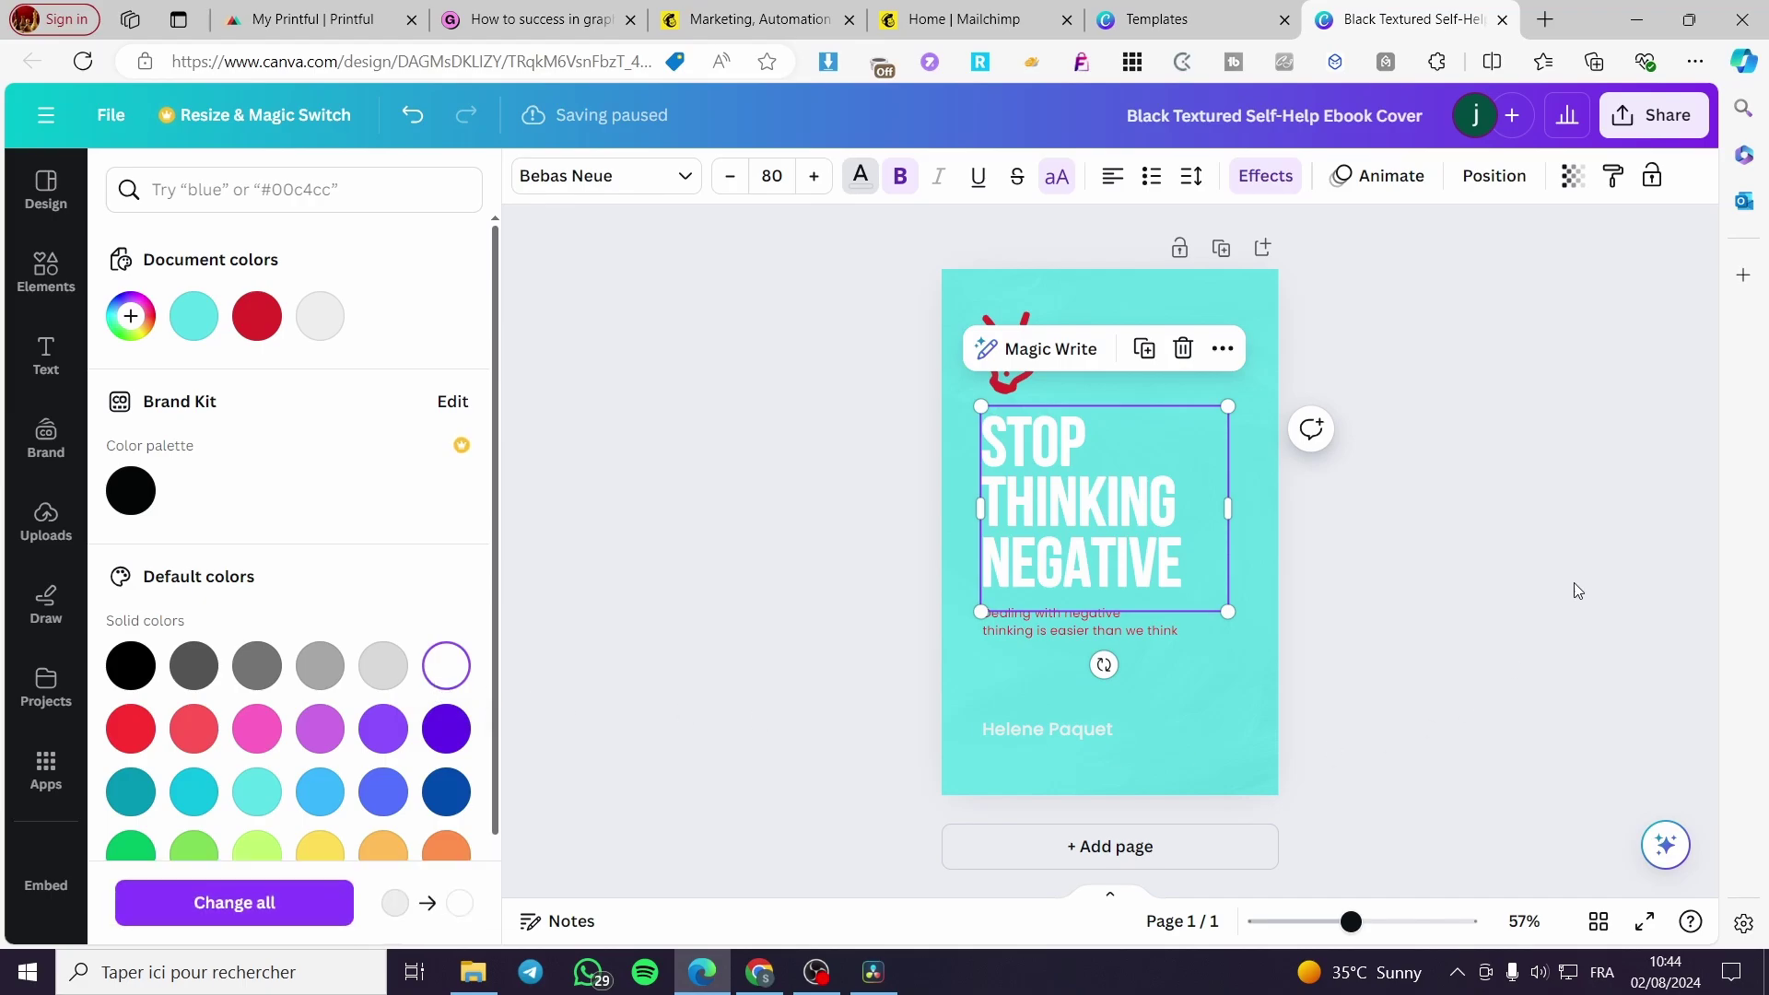
key("Escape")
Step: Replace the author name in the lower part of the cover with the new author's full name
left_click(1094, 729)
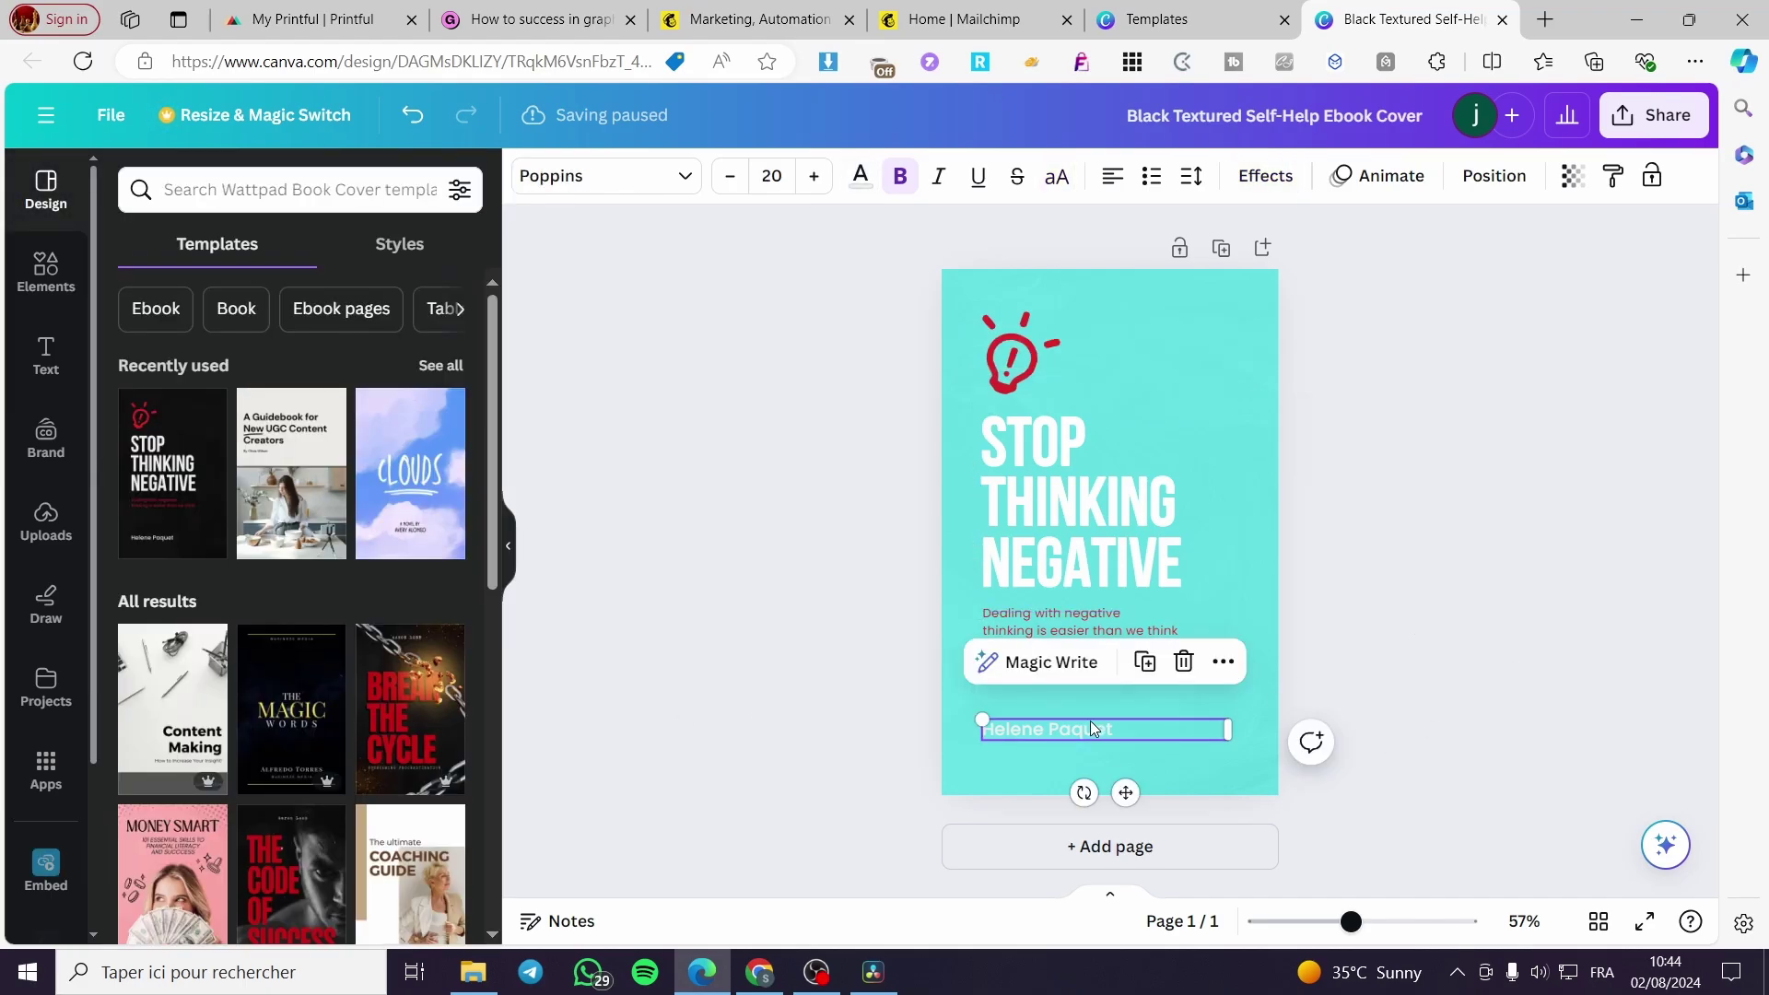
double_click(1089, 725)
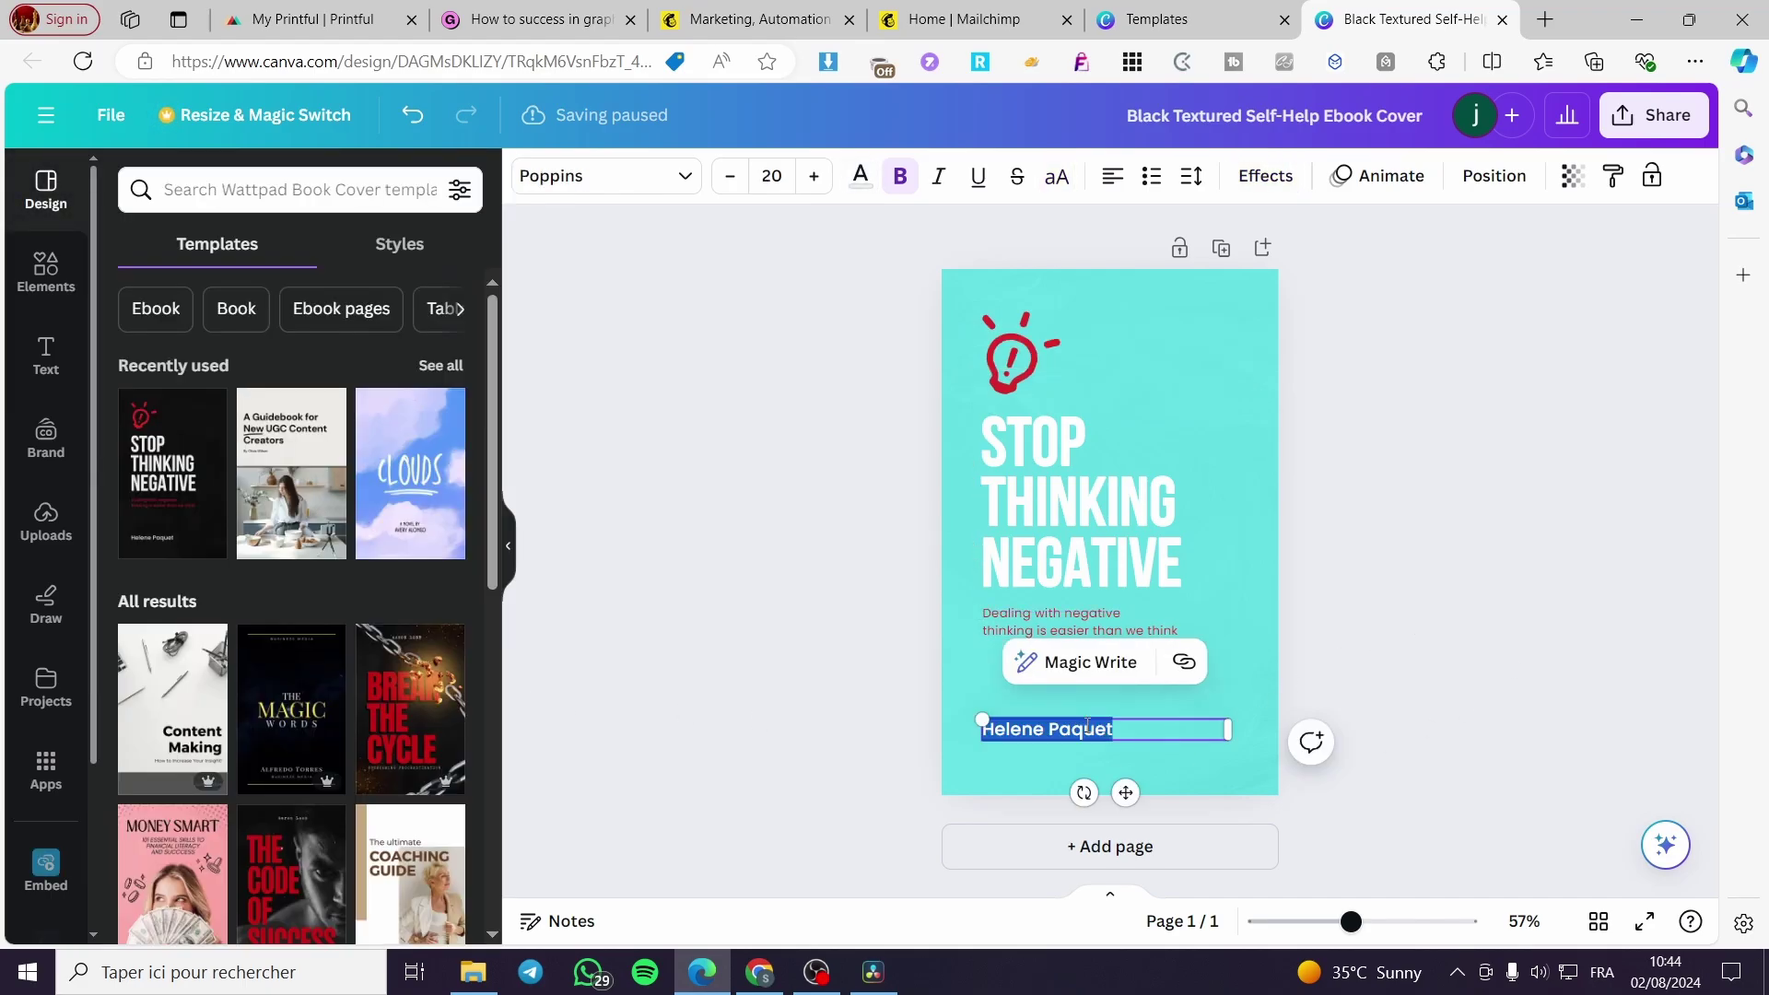
key("BackSpace")
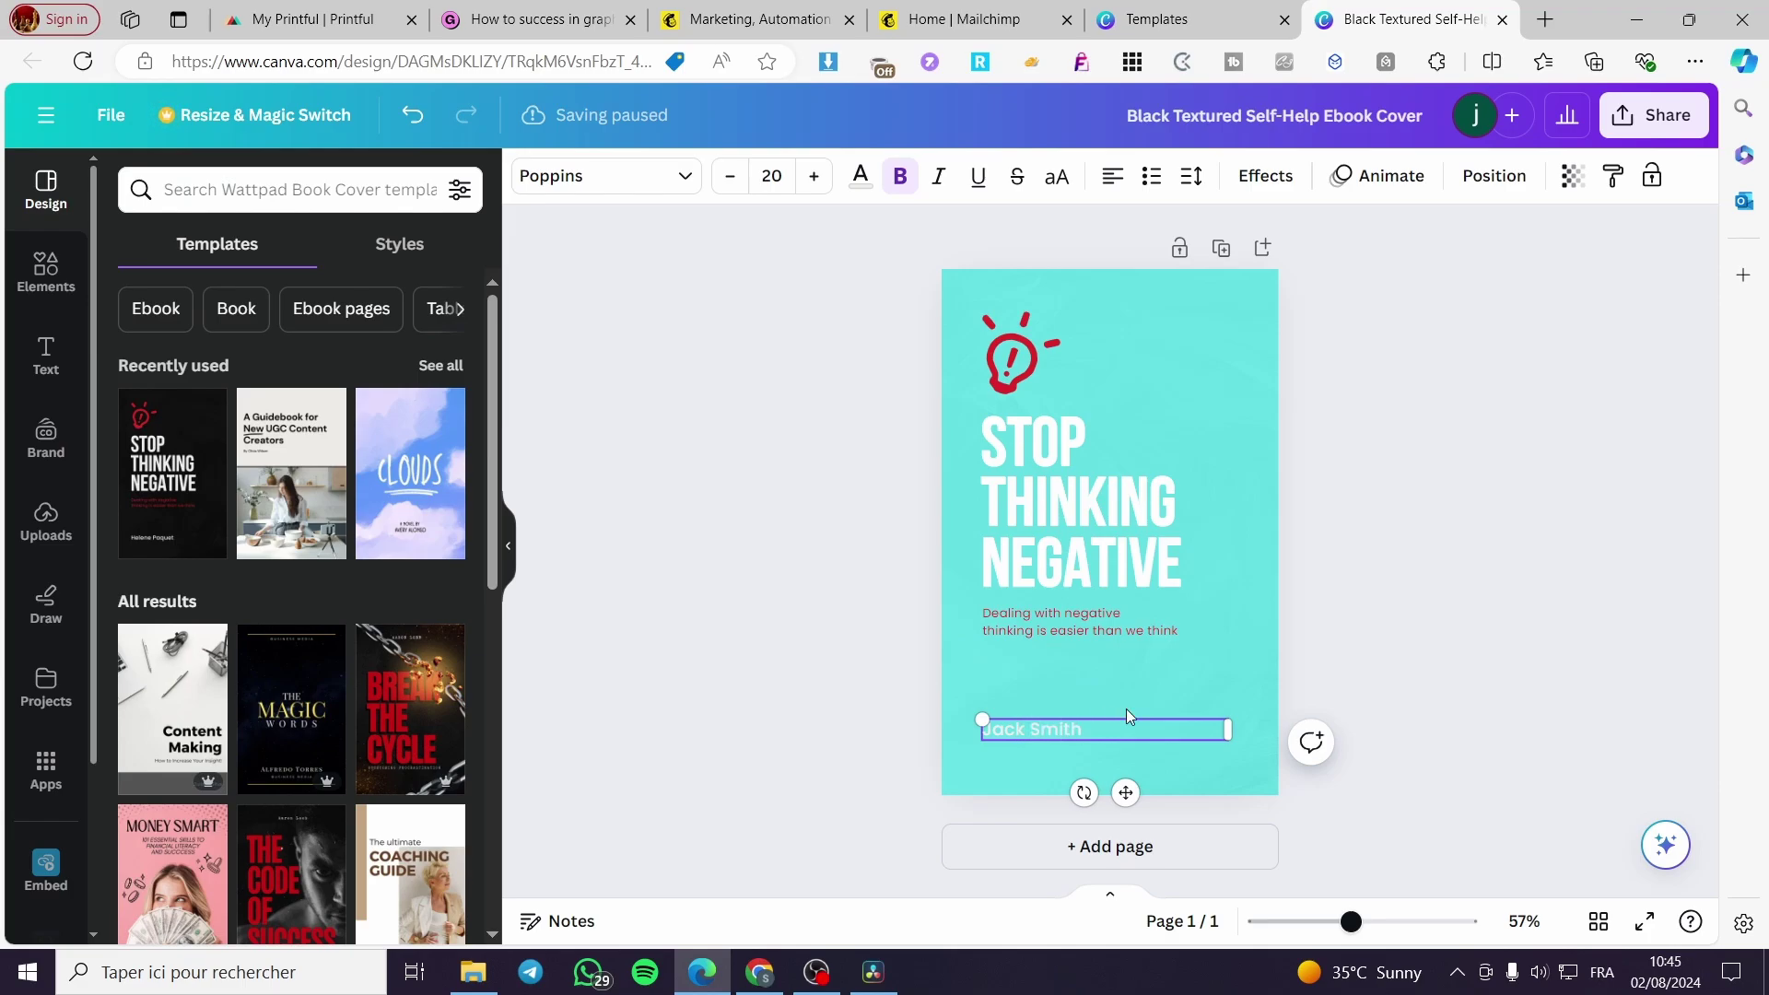
Step: Replace the cover title with the product name copied from Gumroad, correcting it to "HOW TO SUCCESS IN GRAPHIC DESIGN"
double_click(1084, 626)
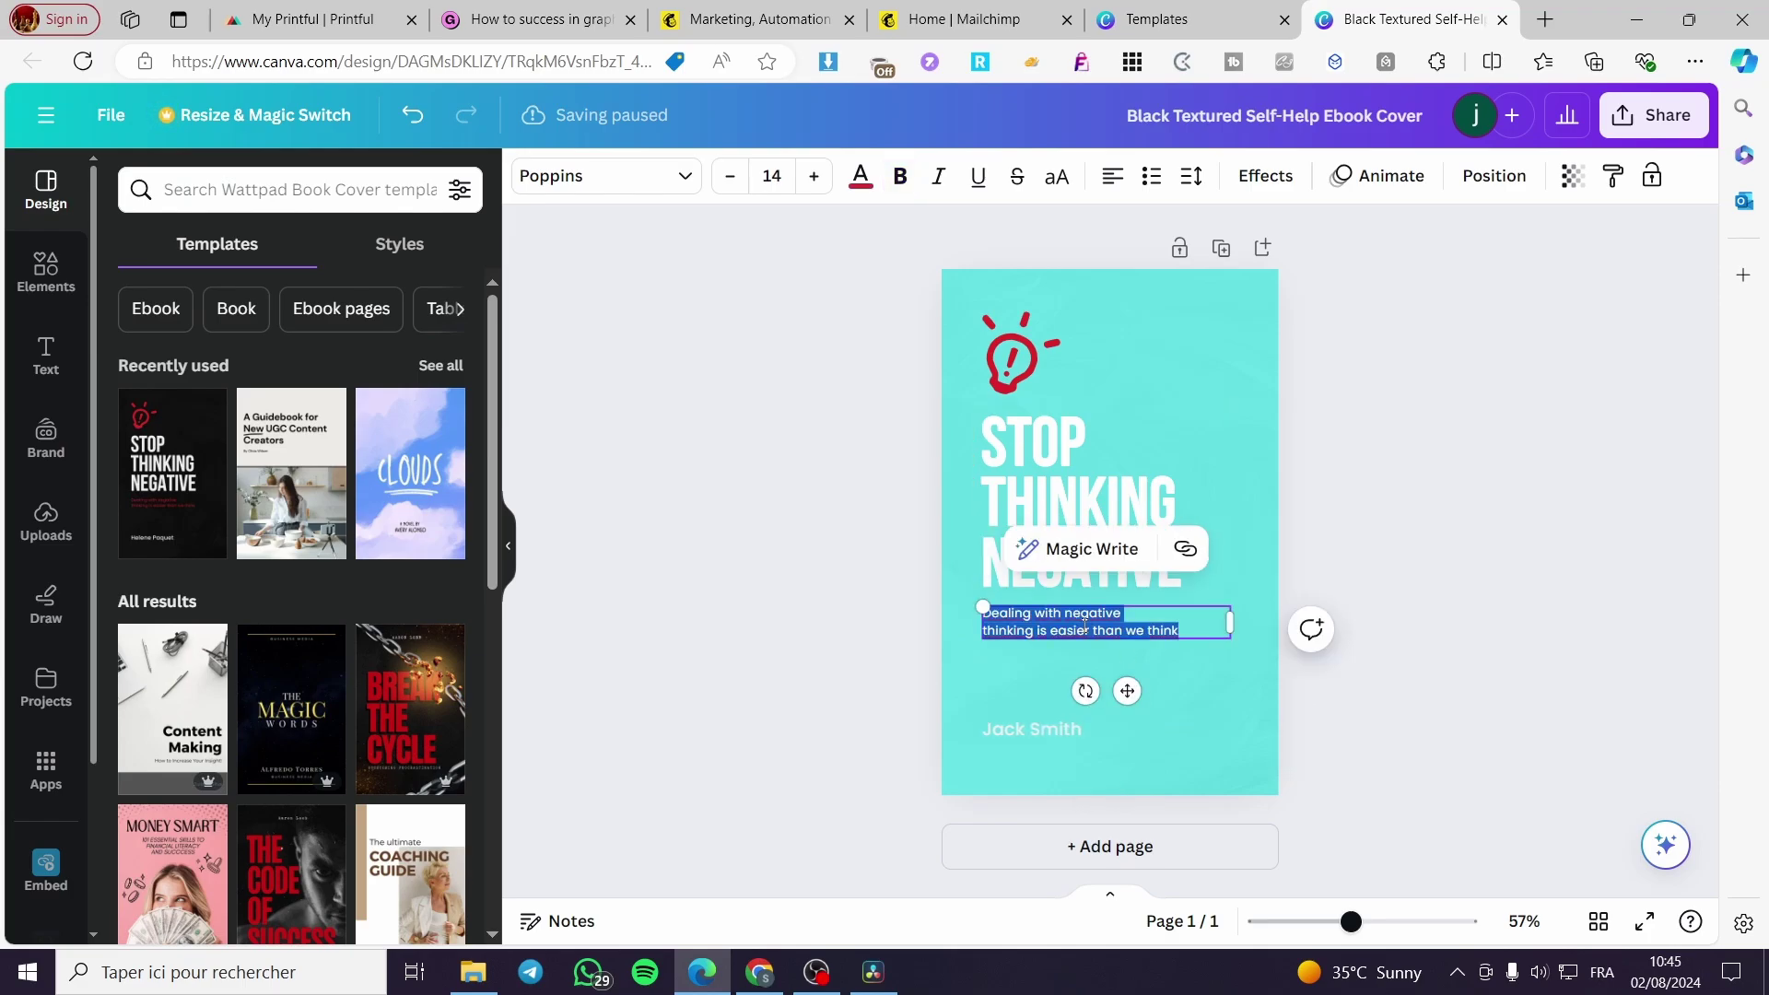
double_click(1083, 505)
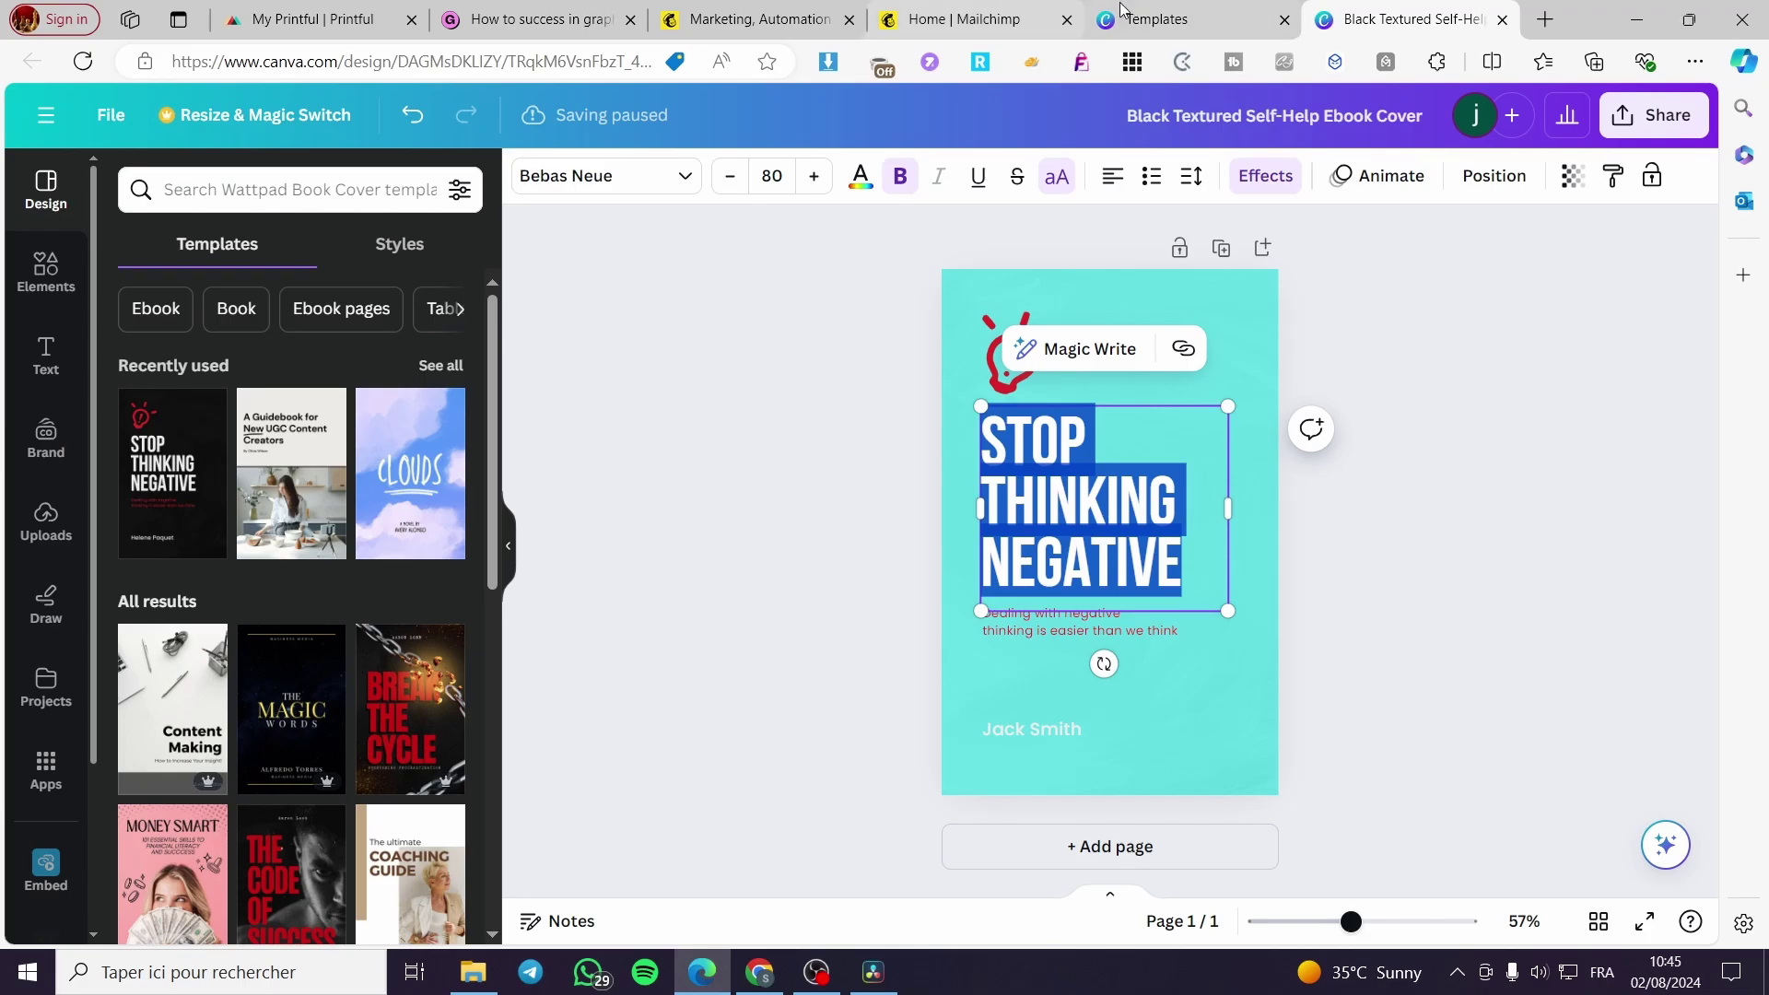
left_click(921, 19)
left_click(709, 18)
left_click(544, 18)
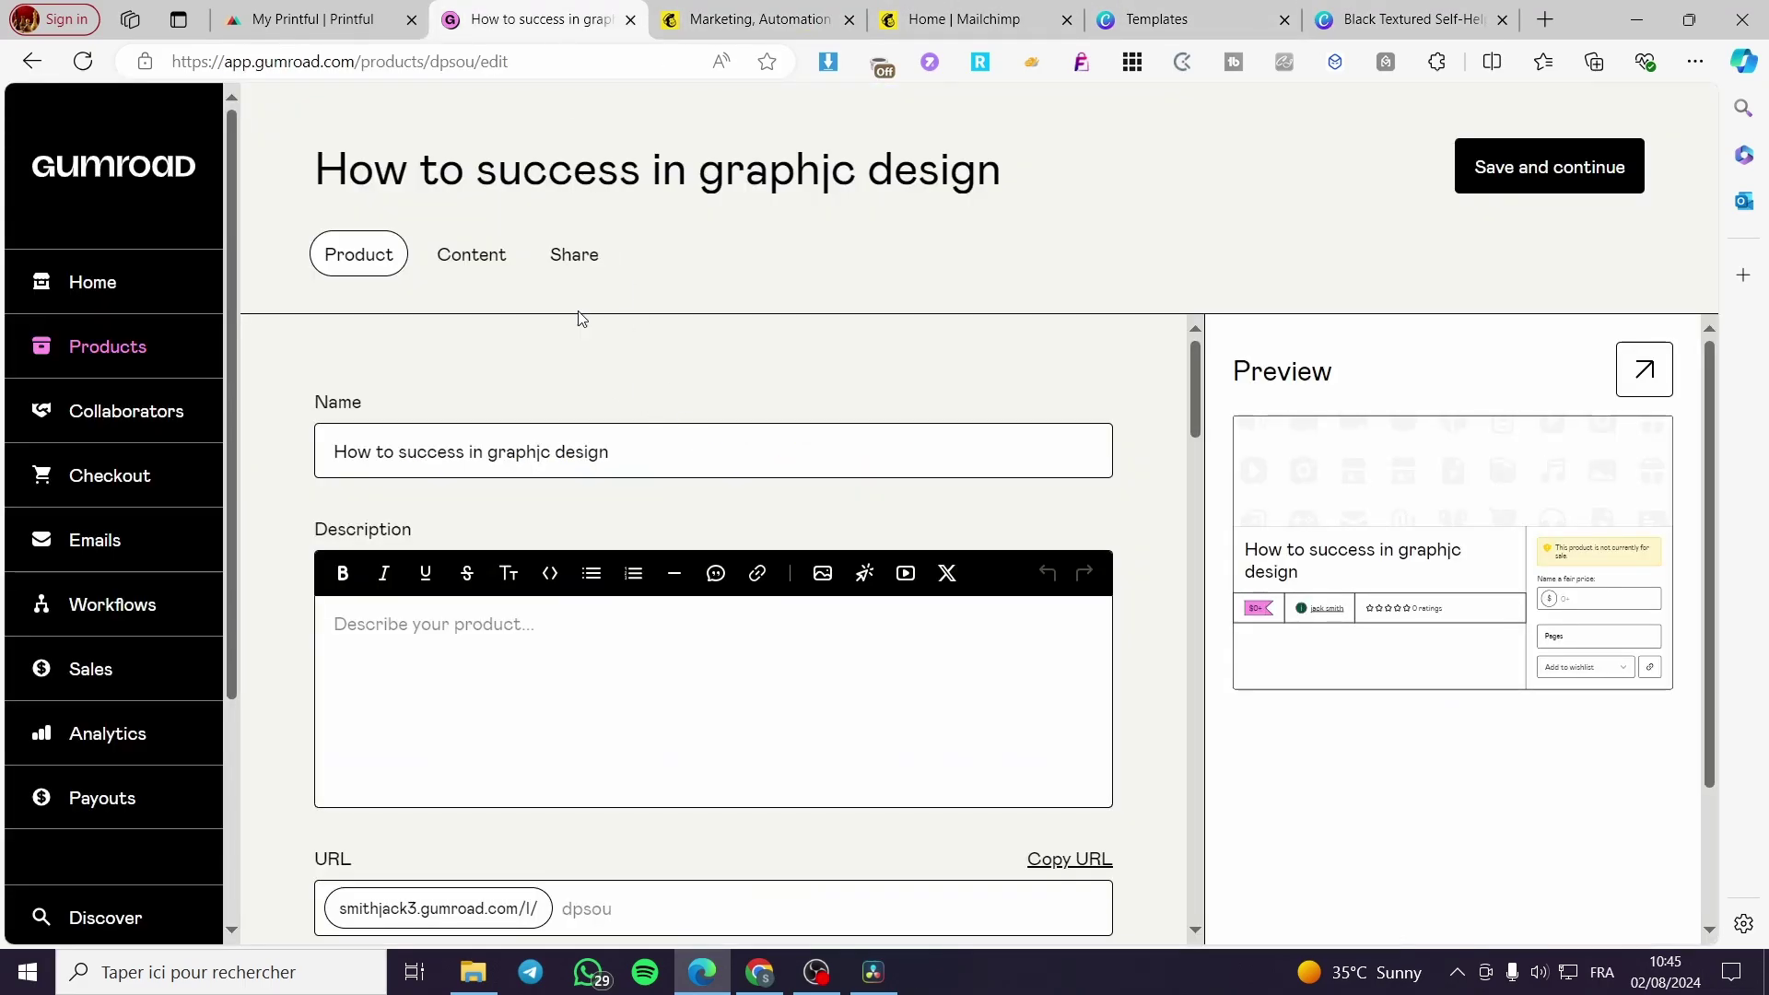
triple_click(604, 456)
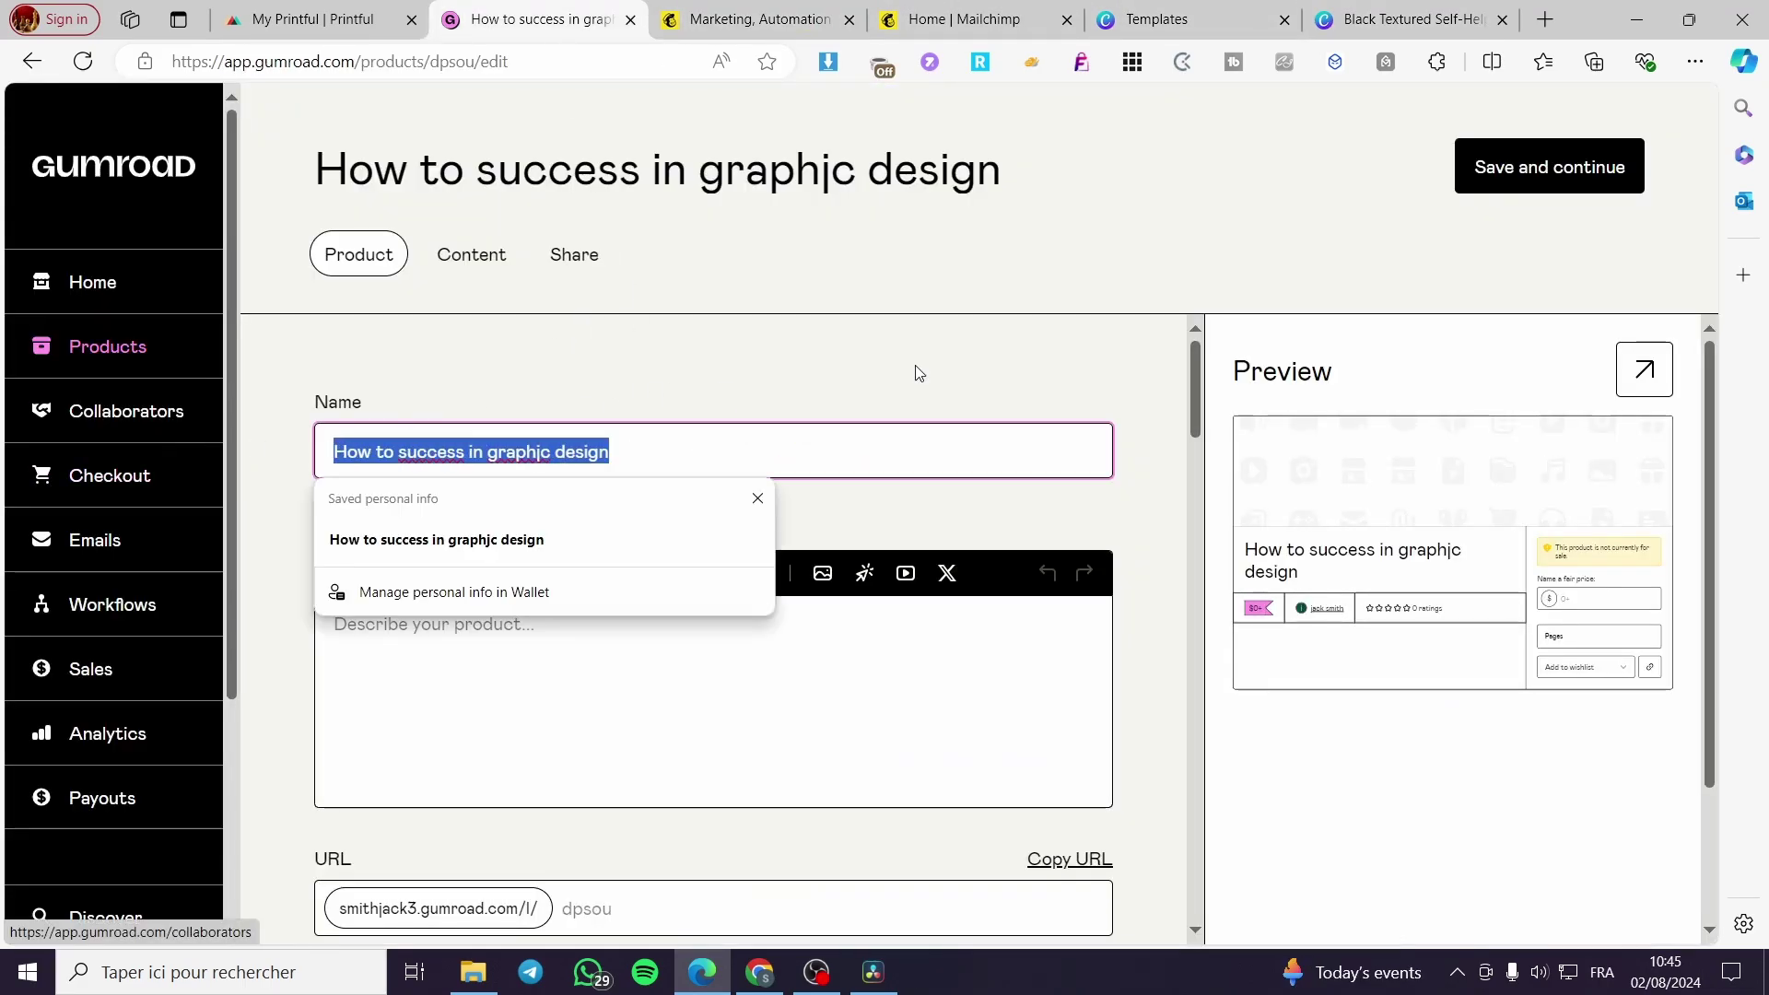
left_click(1409, 19)
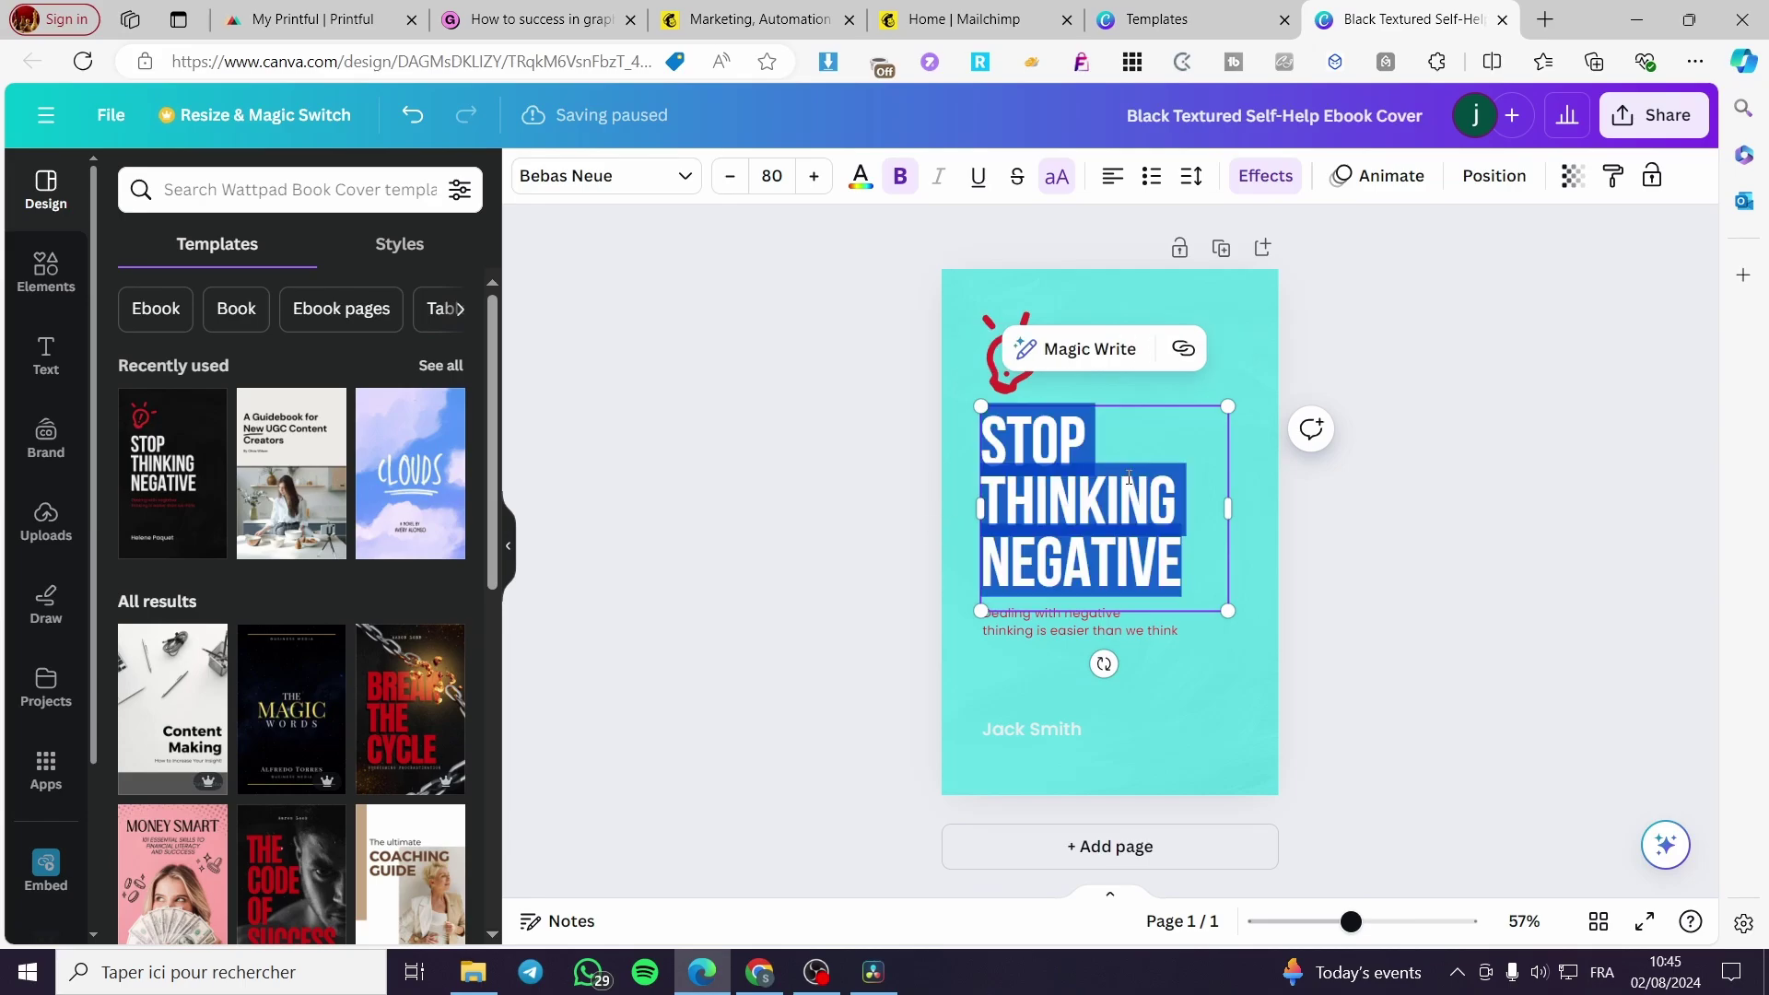
type("HOW TO SUCCESS IN GRAPHJC DESIGN")
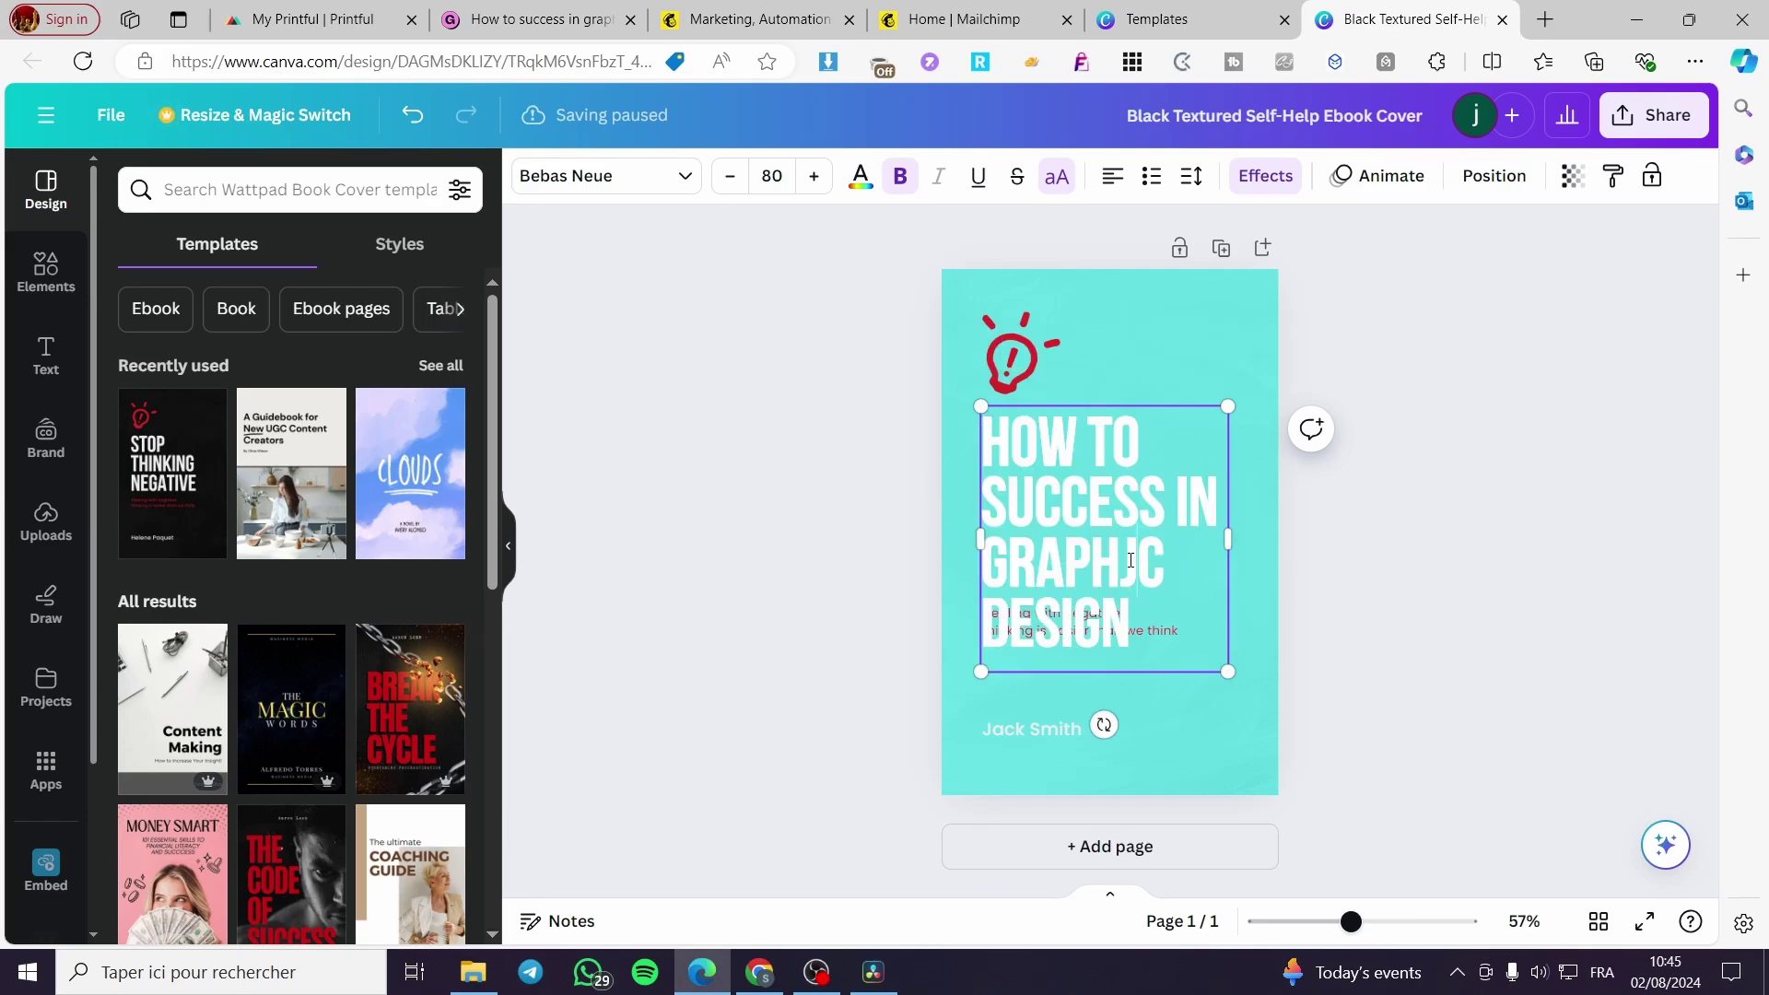
key("shift+Left")
type("I")
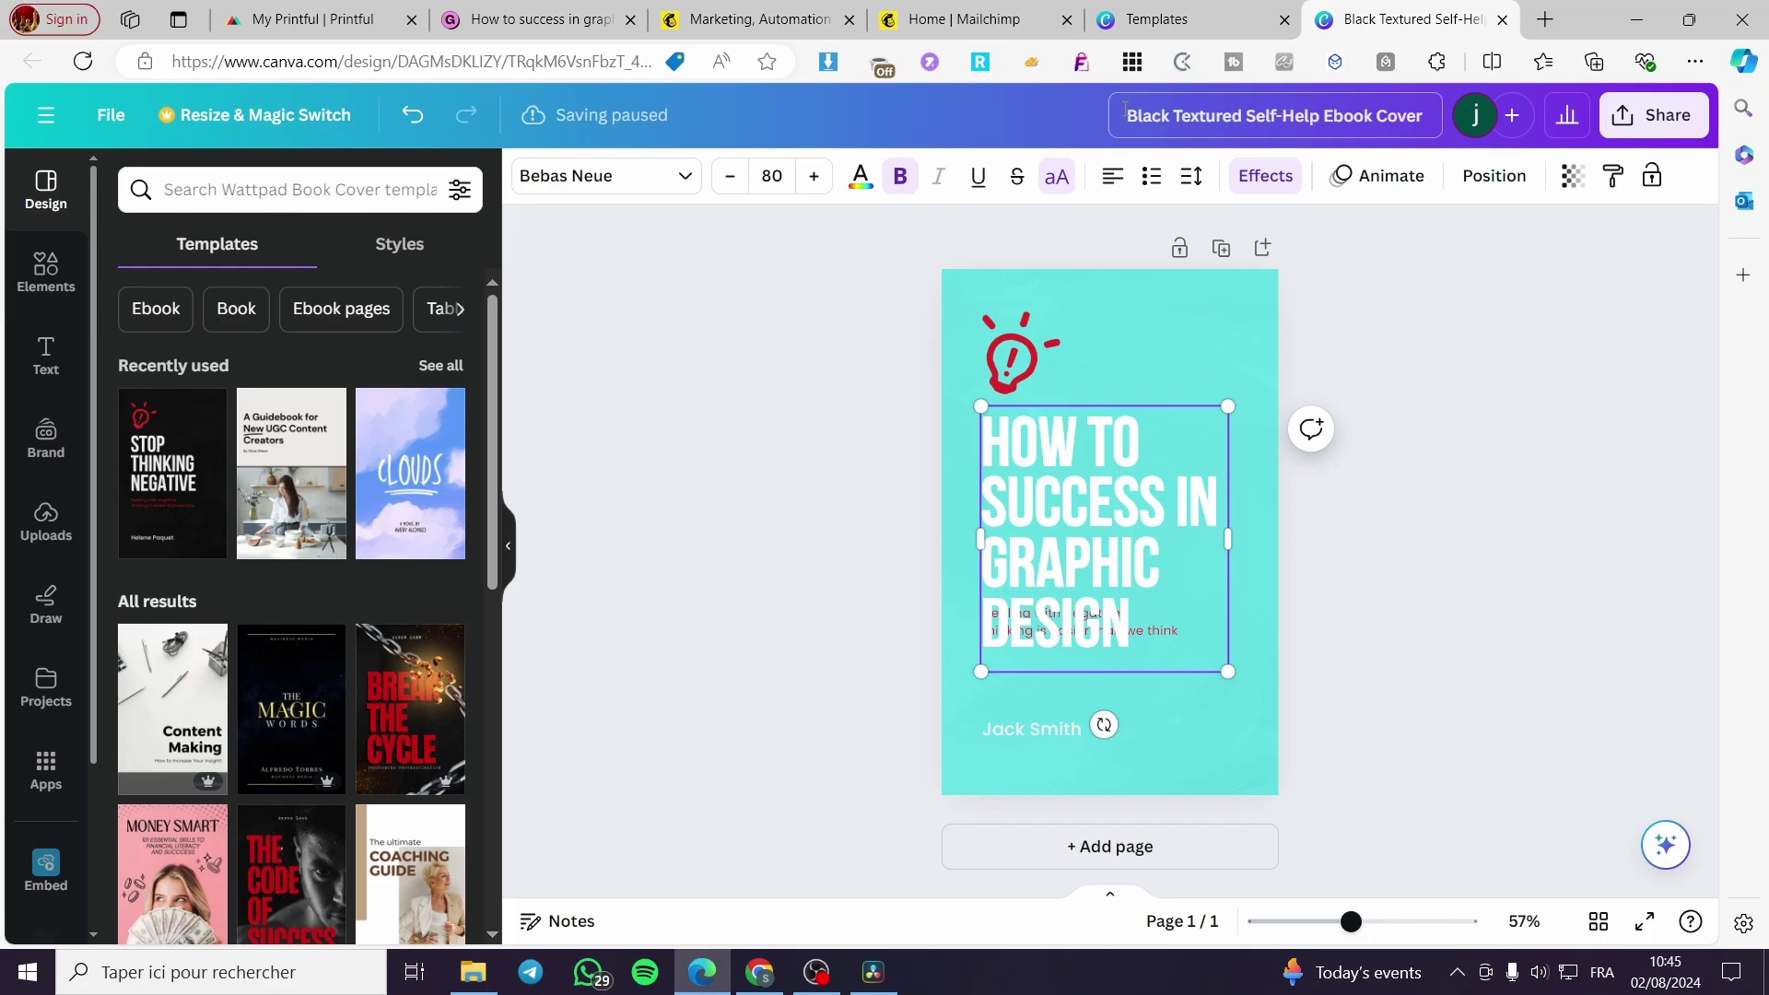
Step: Switch to Gumroad and correct the product name's spelling to "How to success in graphic design"
left_click(534, 18)
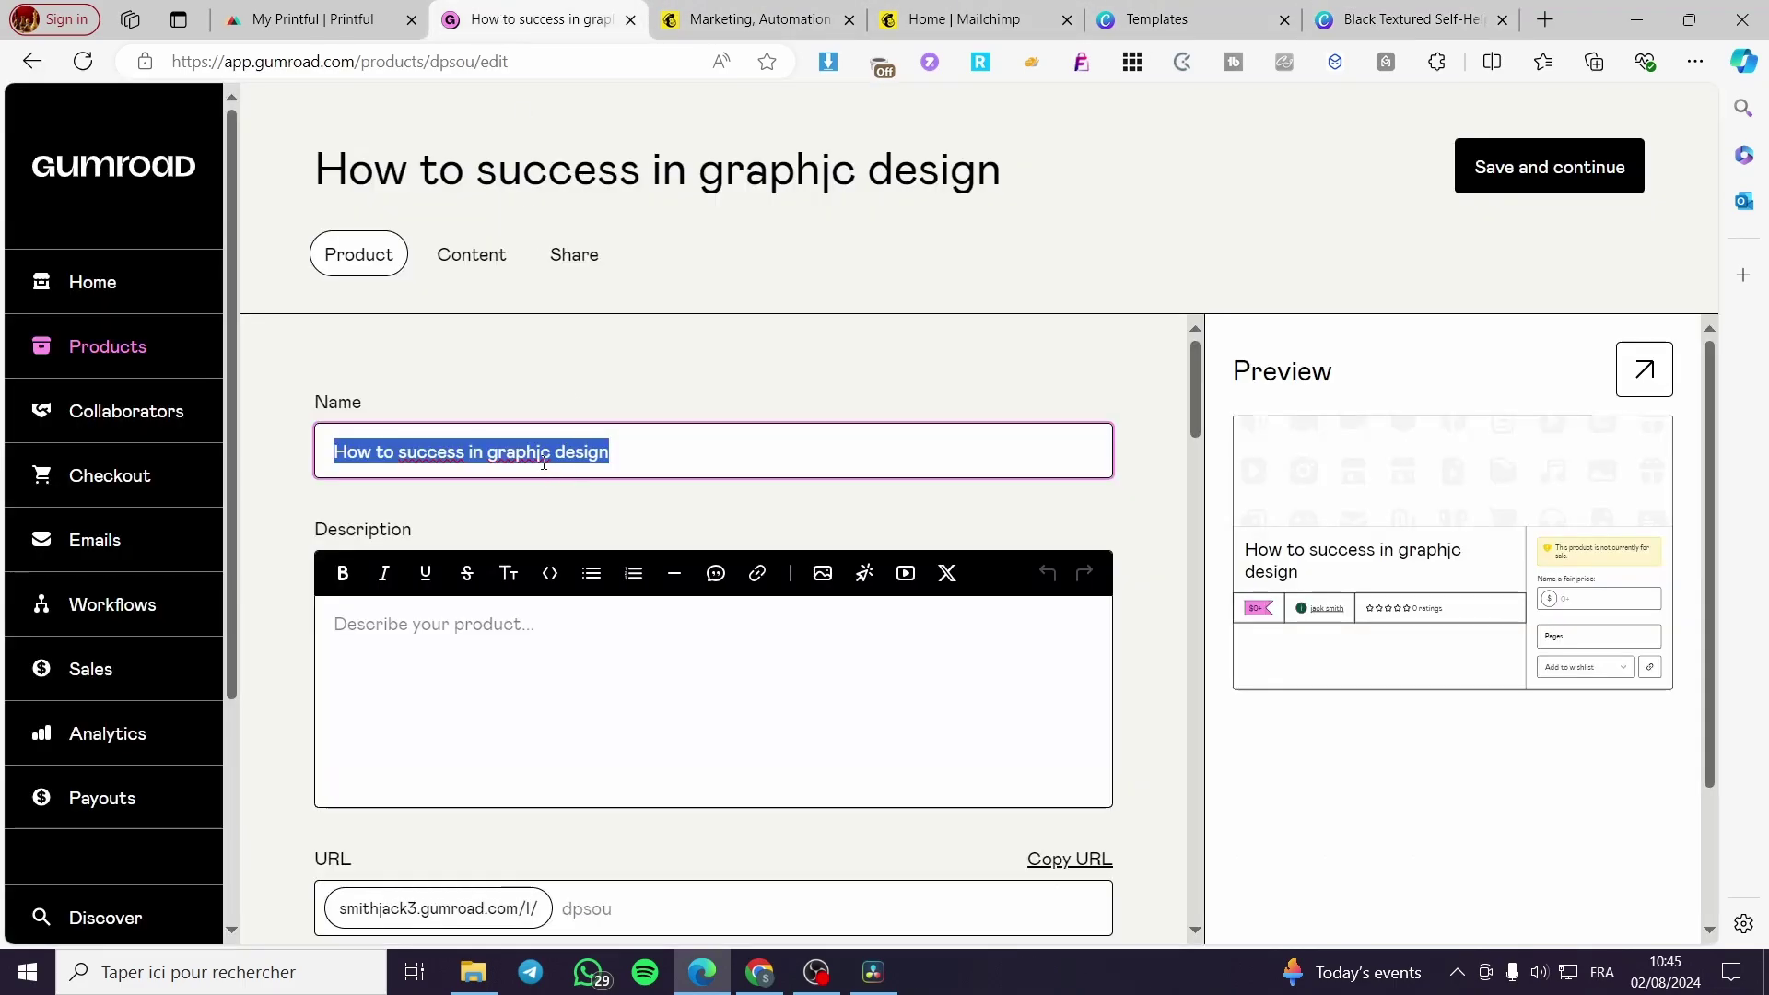
left_click(544, 461)
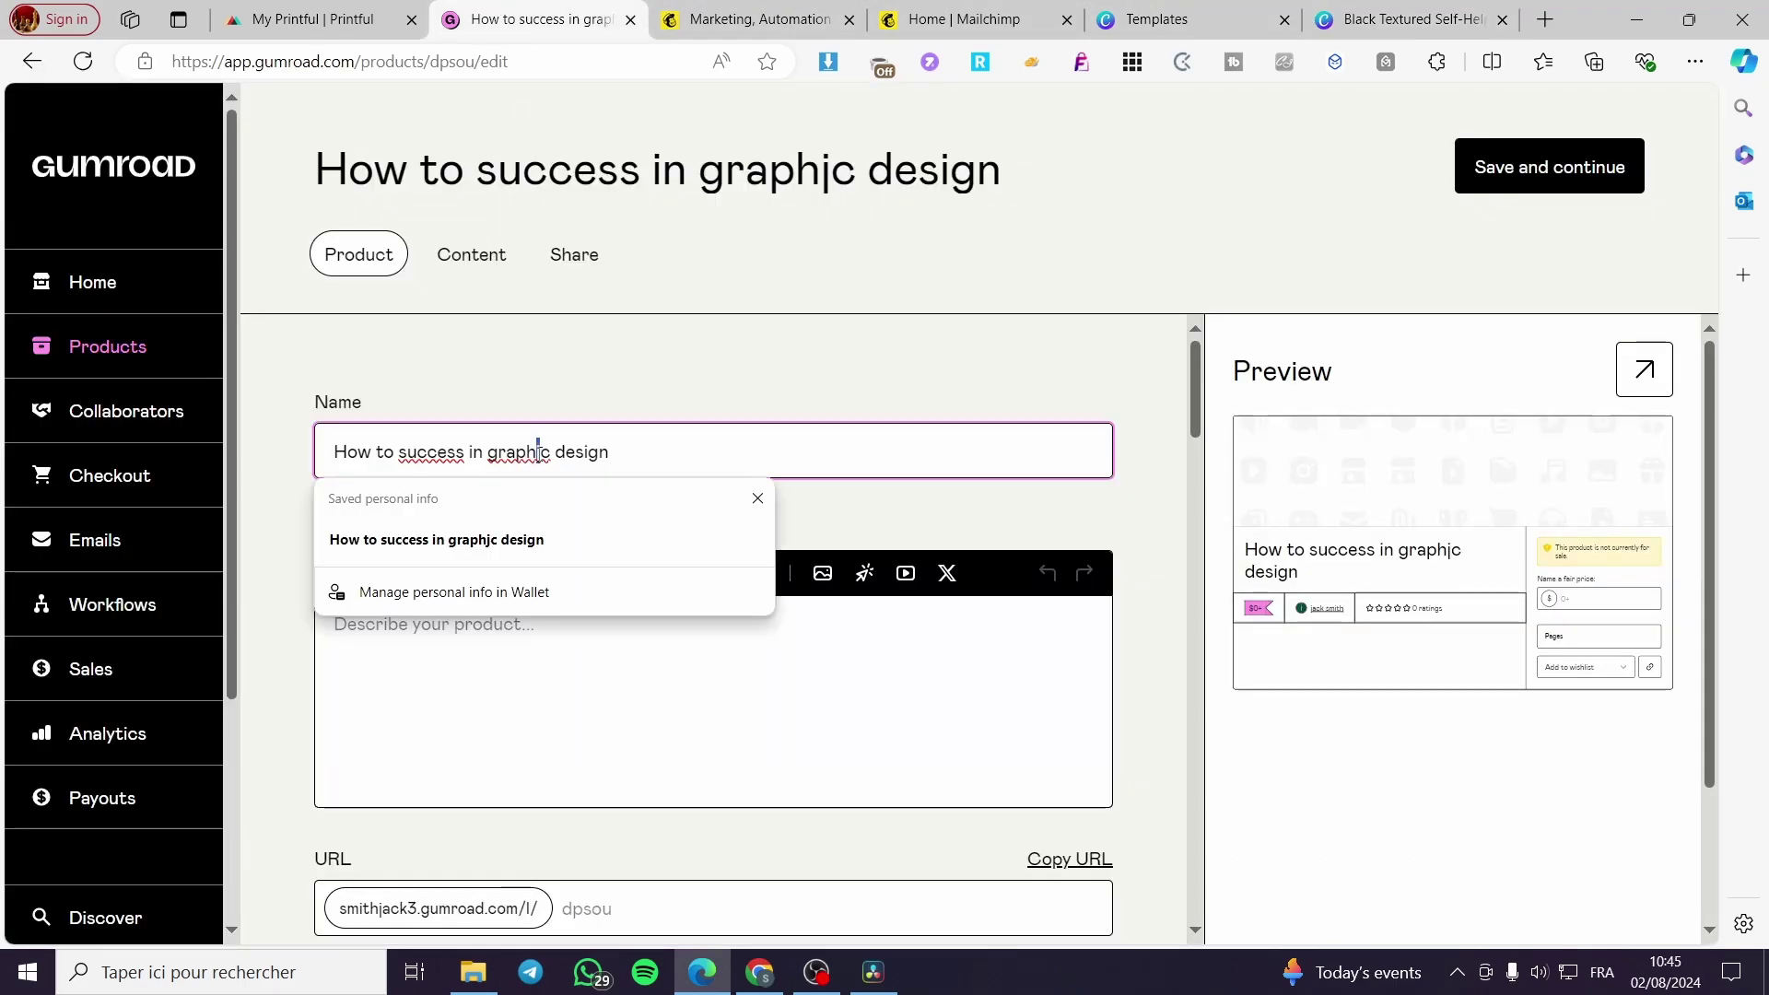
key("BackSpace")
type("i")
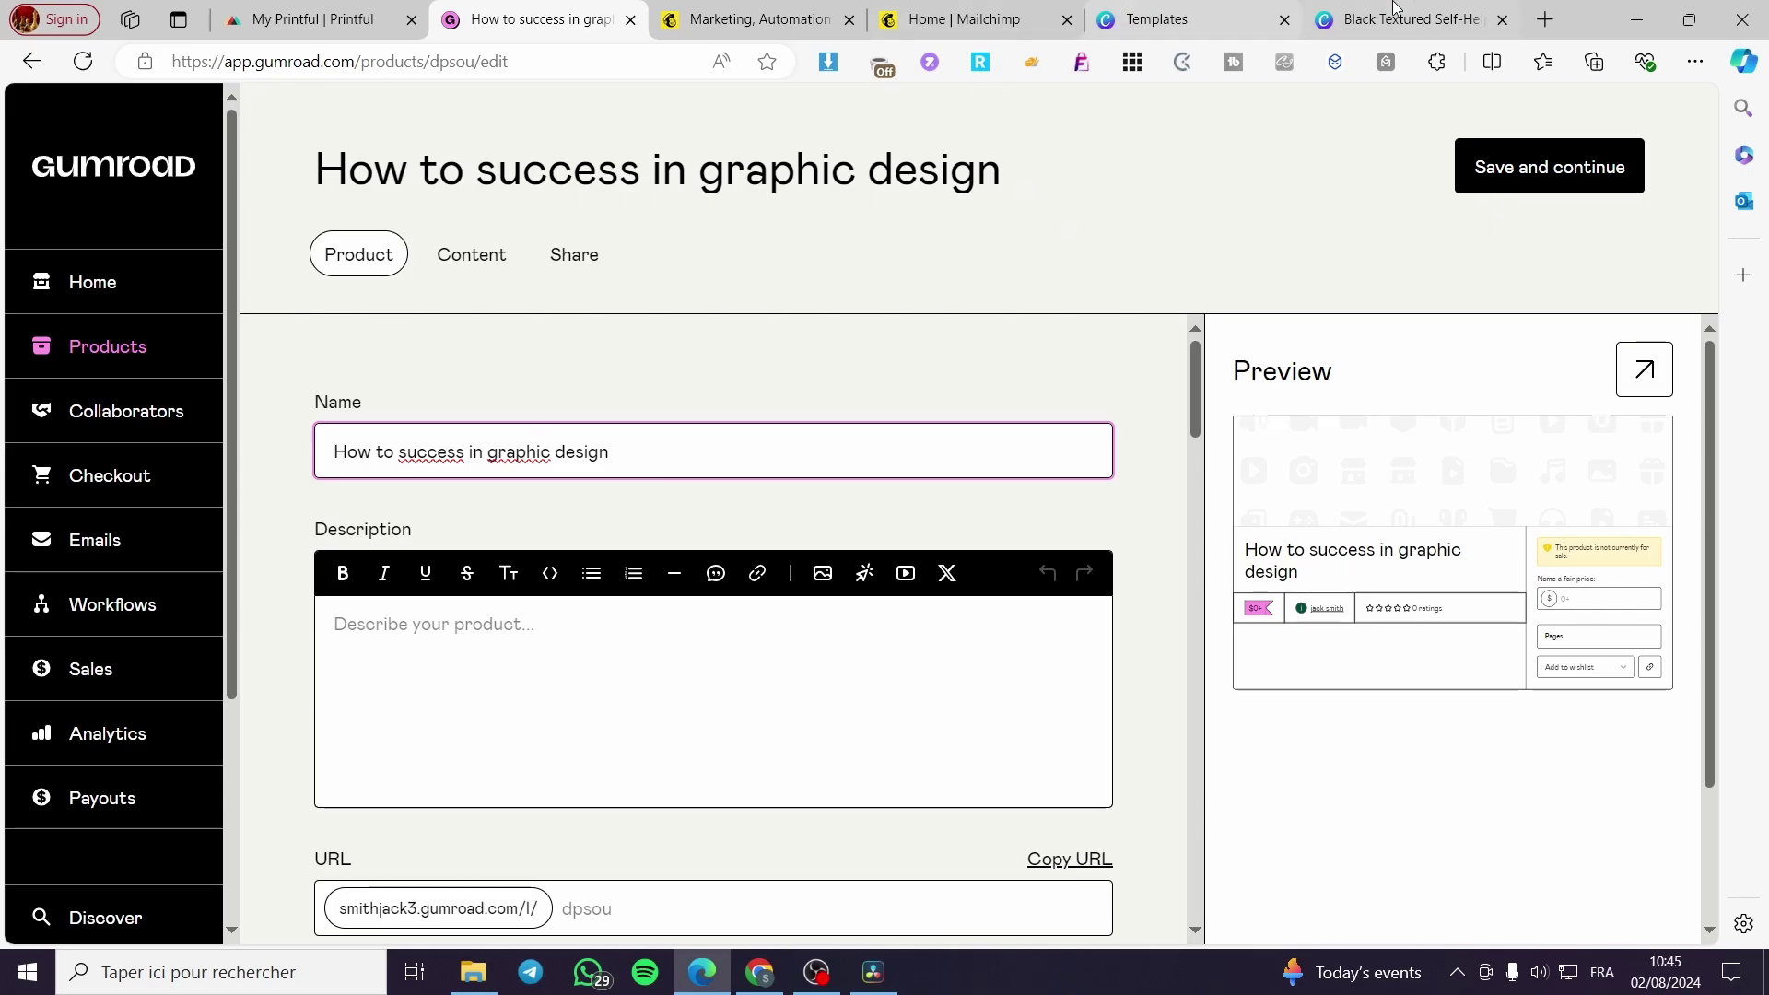
Step: Return to the Canva cover and scale the title text down to a font size of about 65
left_click(1384, 17)
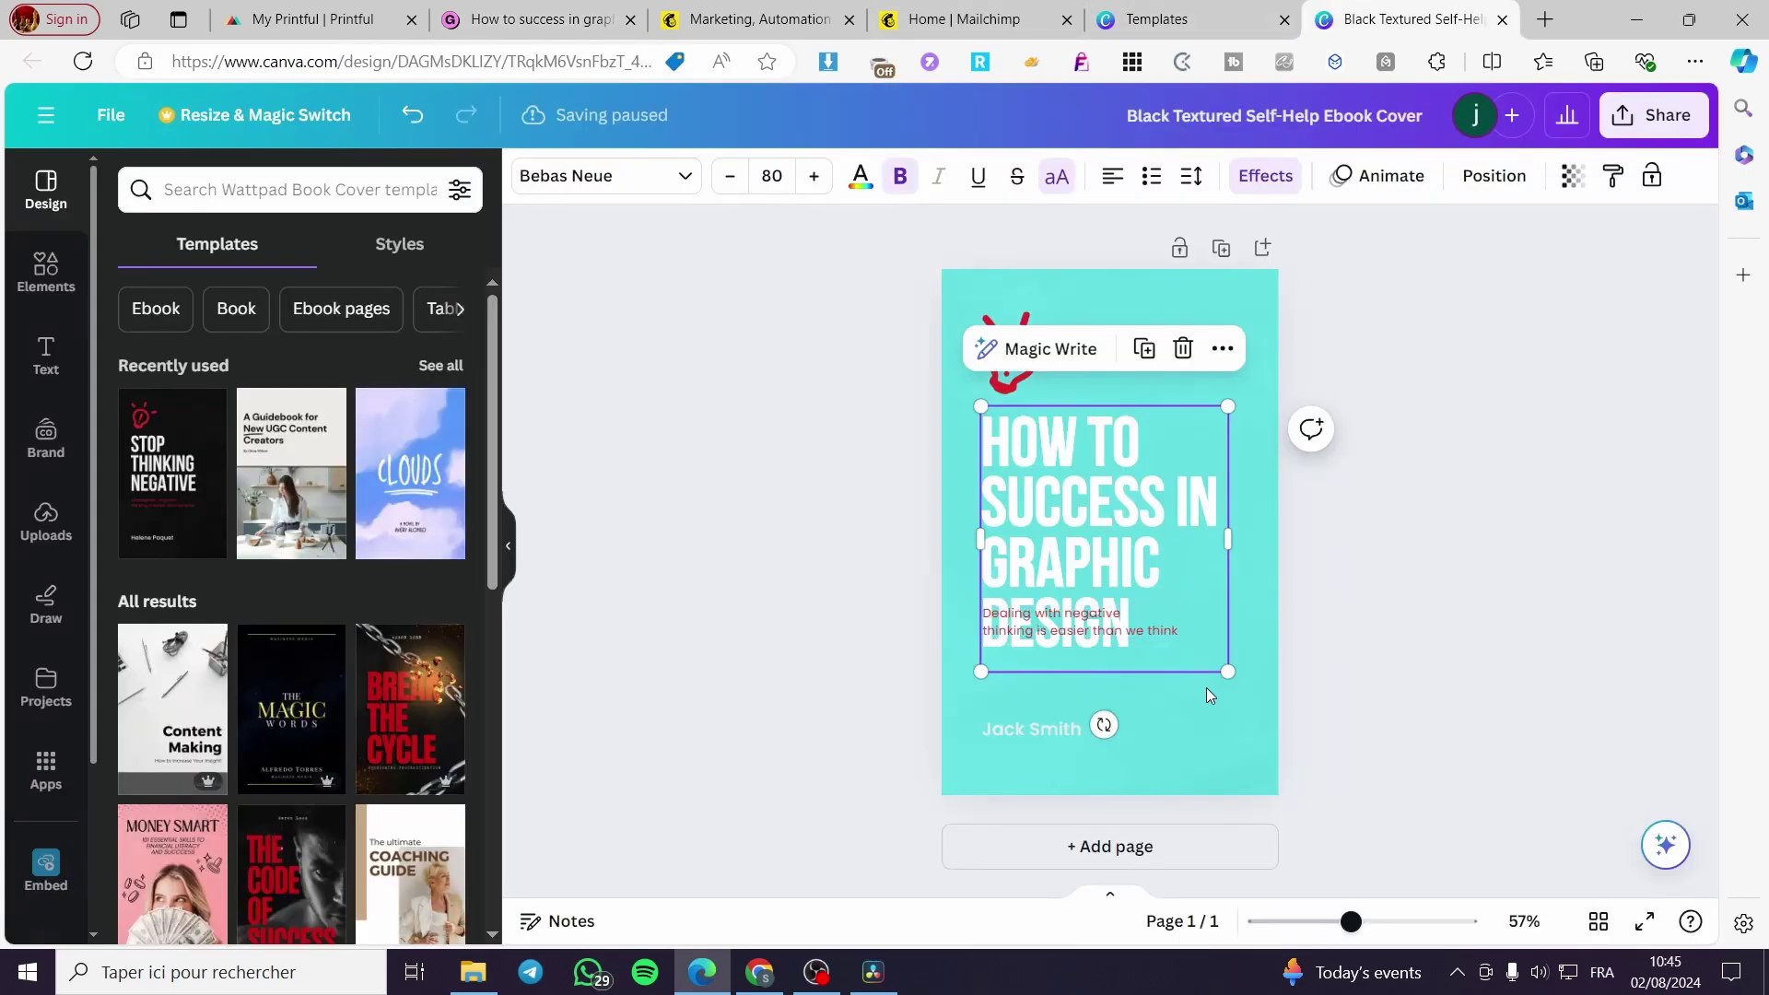
left_click_drag(1227, 672, 1182, 622)
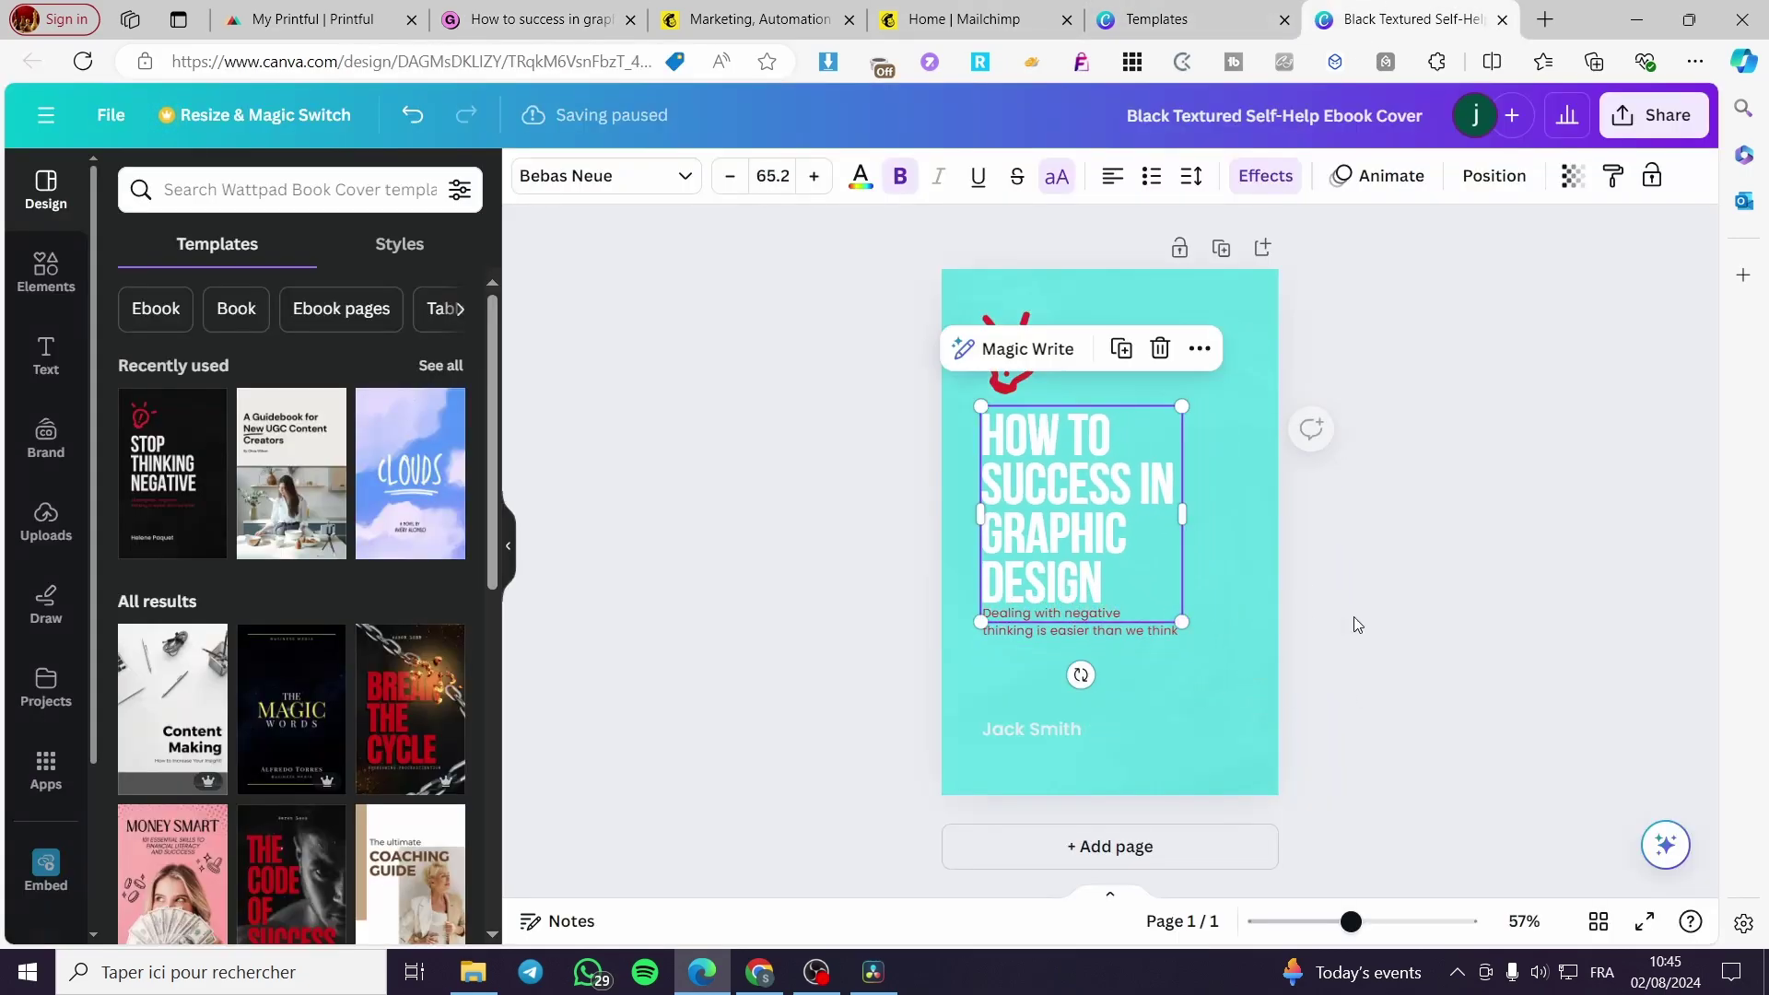
left_click(1352, 617)
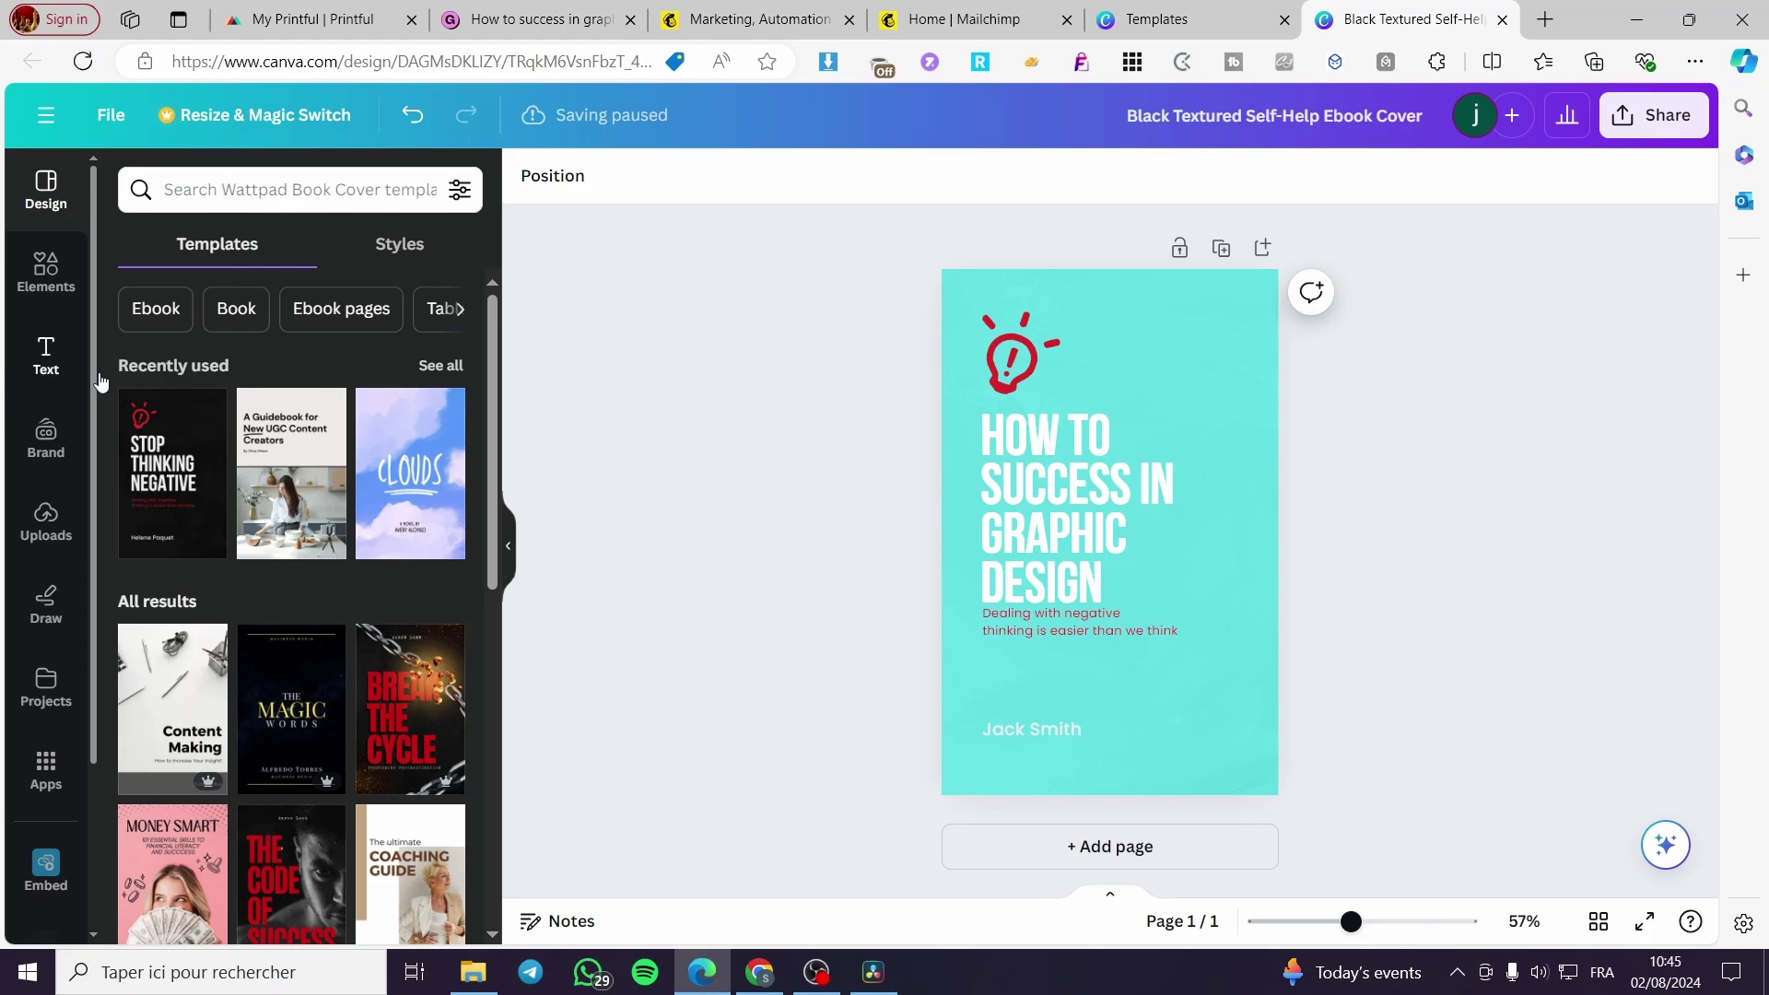
Step: Replace the subtitle below the title with "A FREE Ebook to show you how to begin as a graphic designer"
left_click(1008, 632)
left_click(1039, 623)
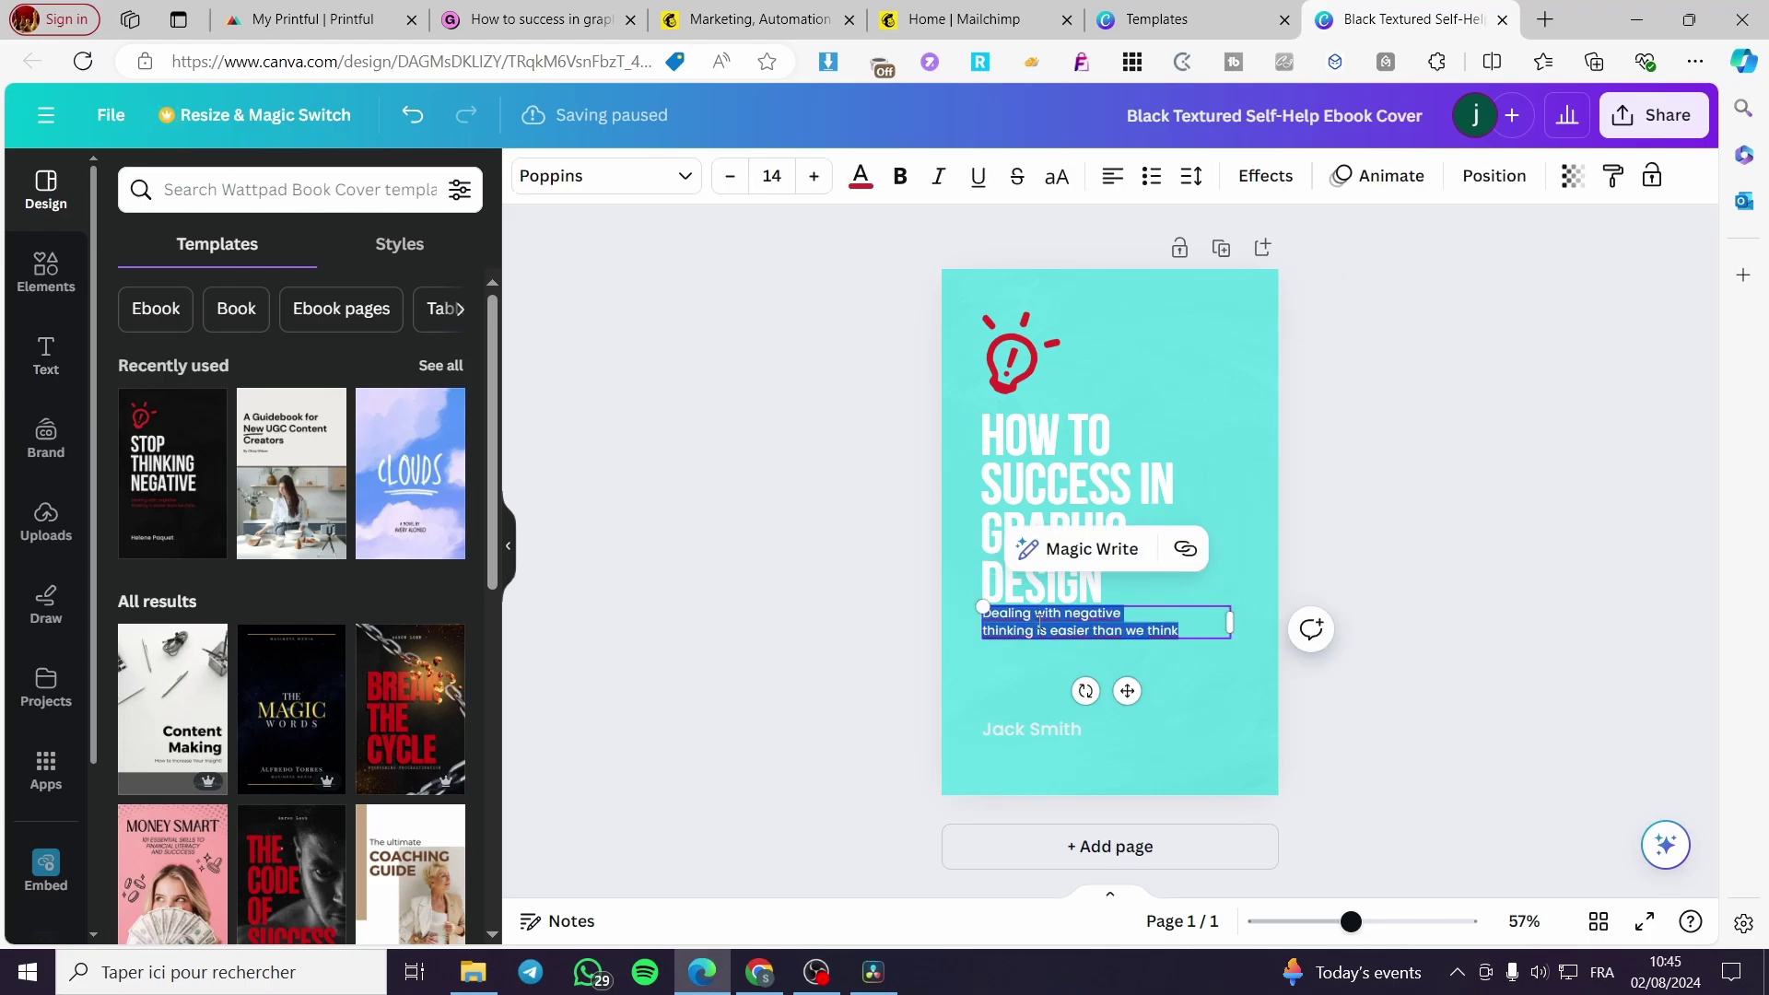
key("BackSpace")
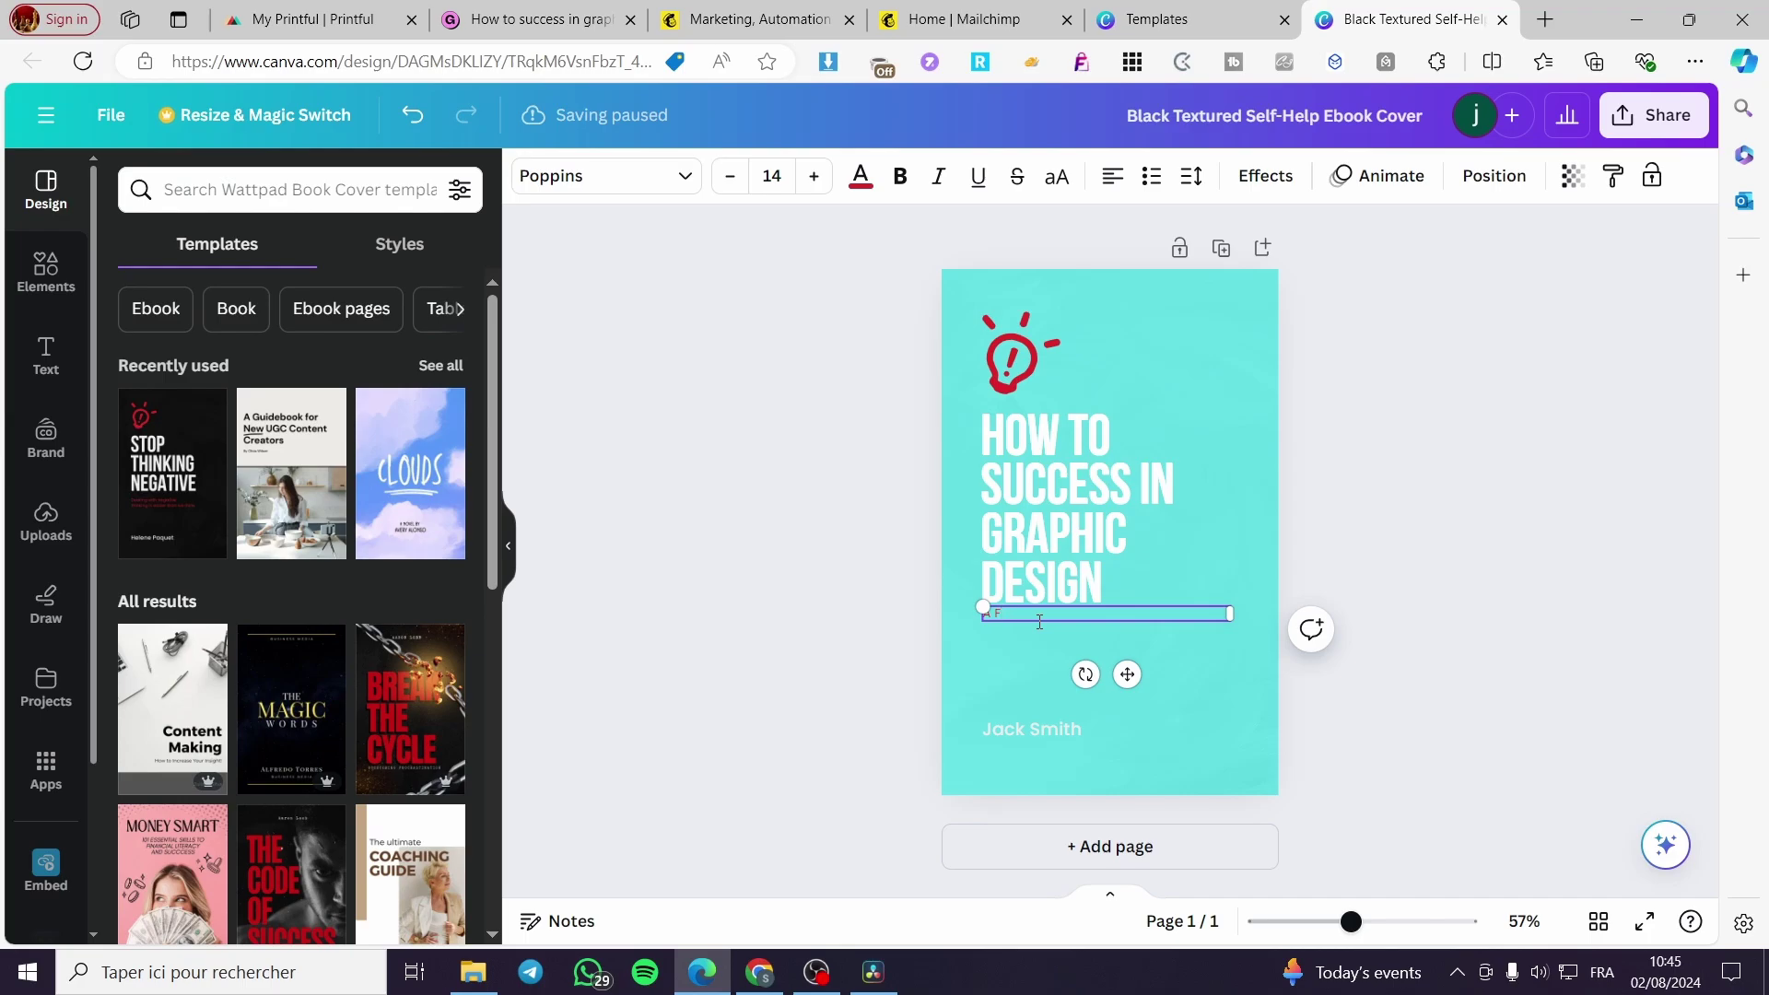
type("FREE Ebook to show you how to beg")
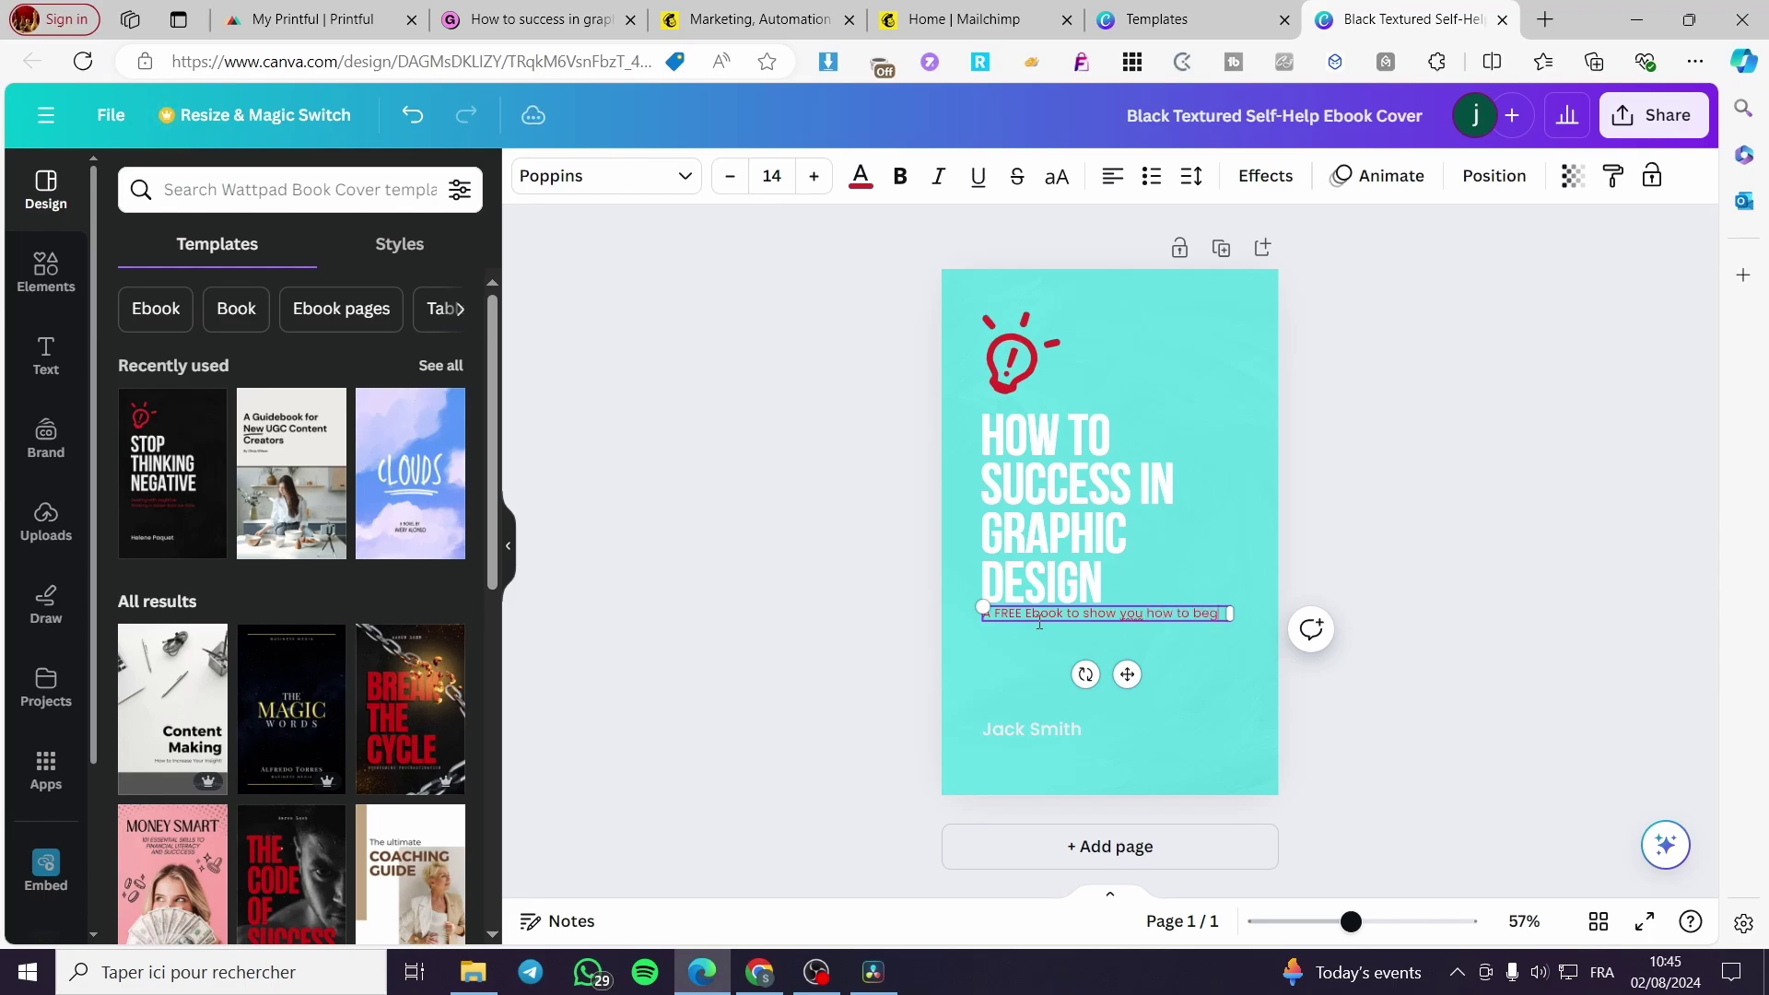
type("as a graphic designer")
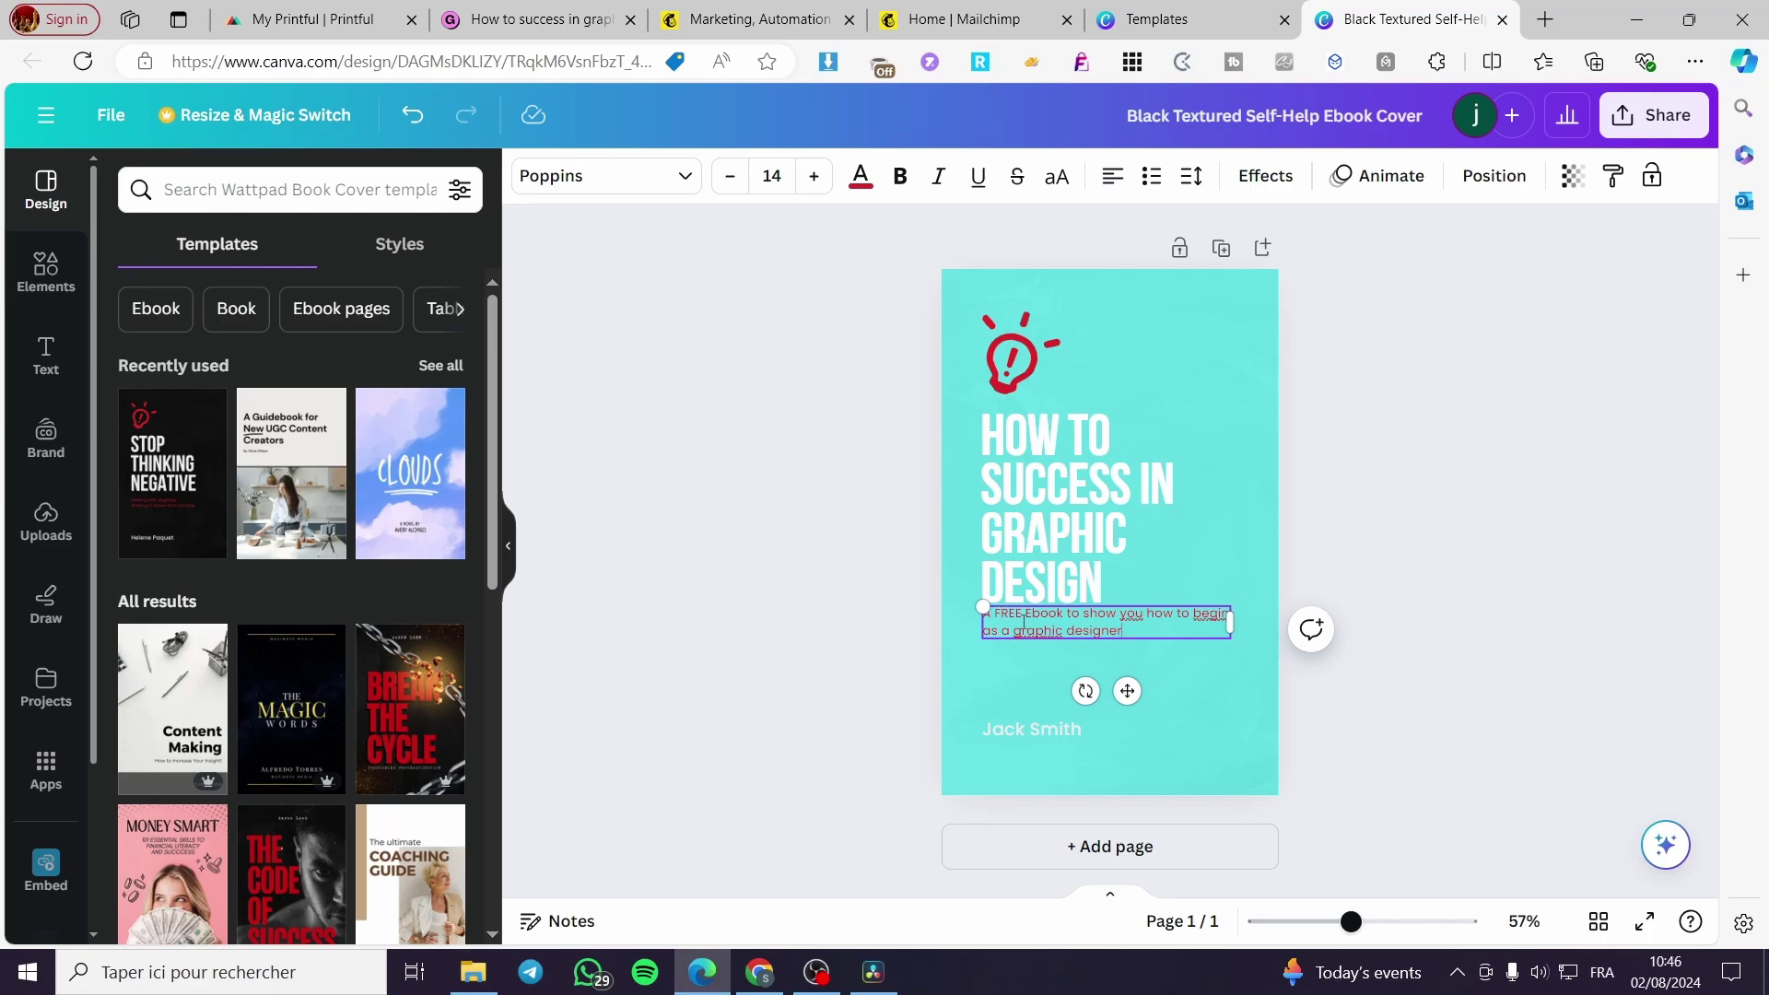
left_click(1387, 686)
Step: Recolor the subtitle text to the bright red among the default solid colors
left_click(1170, 622)
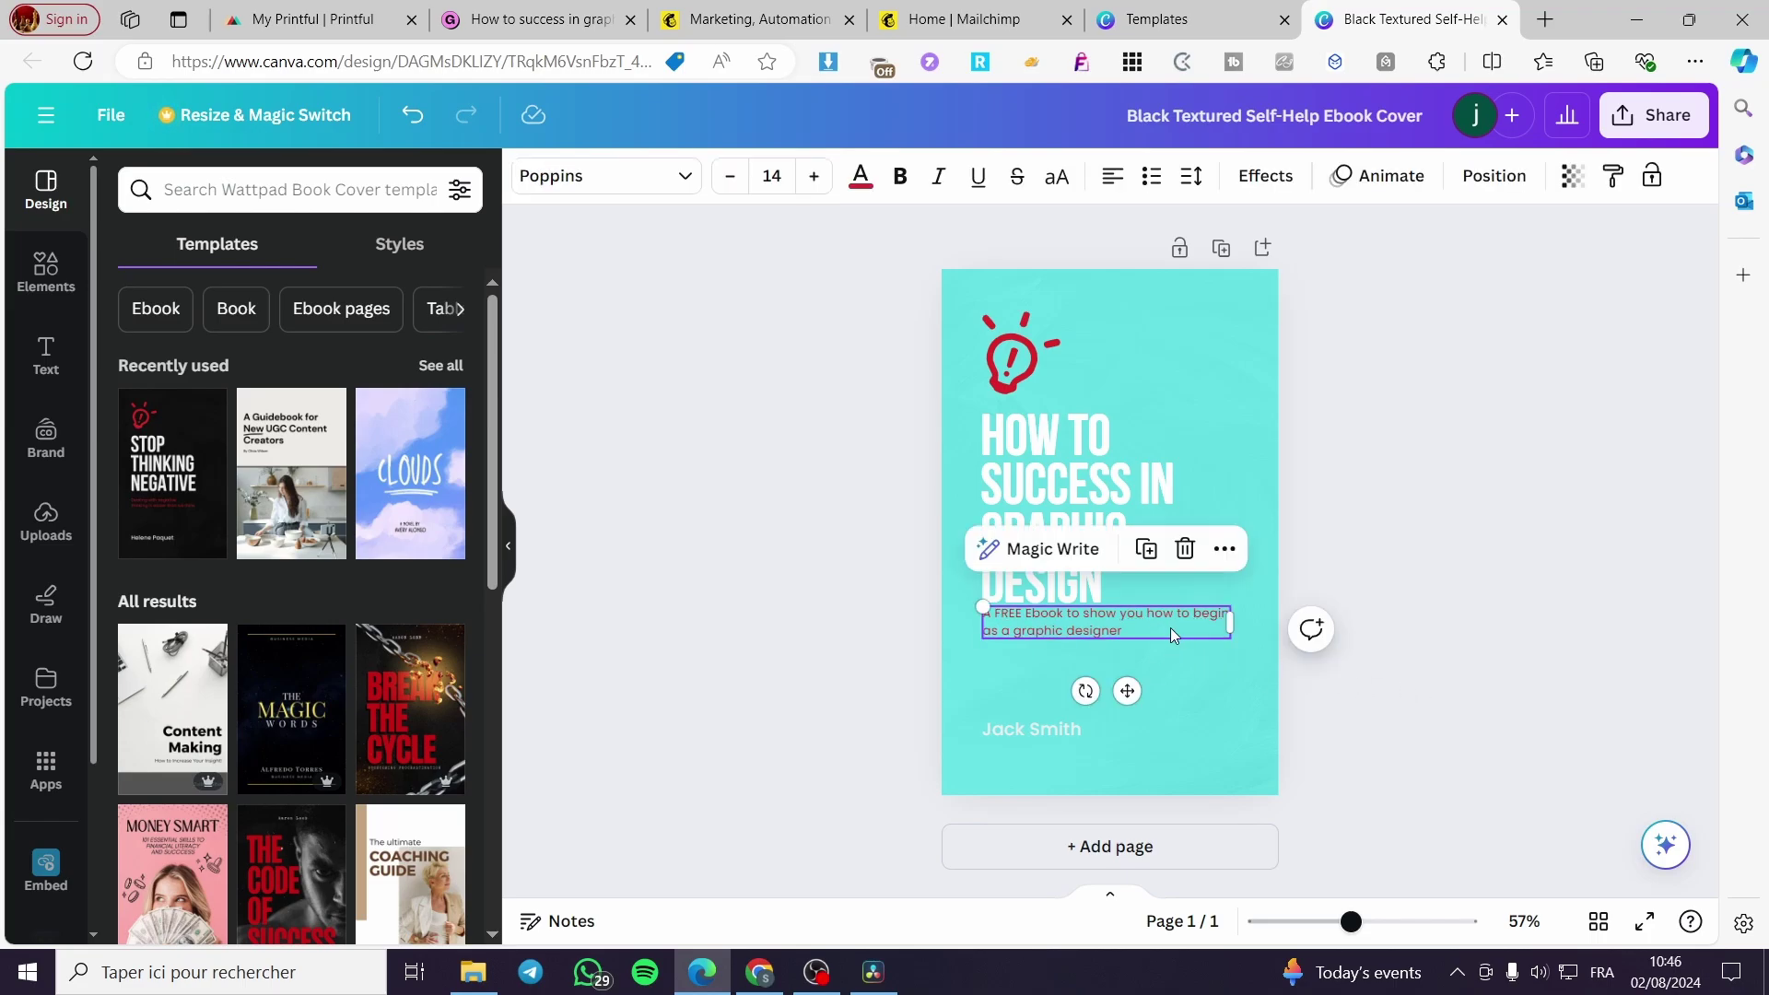
left_click(860, 175)
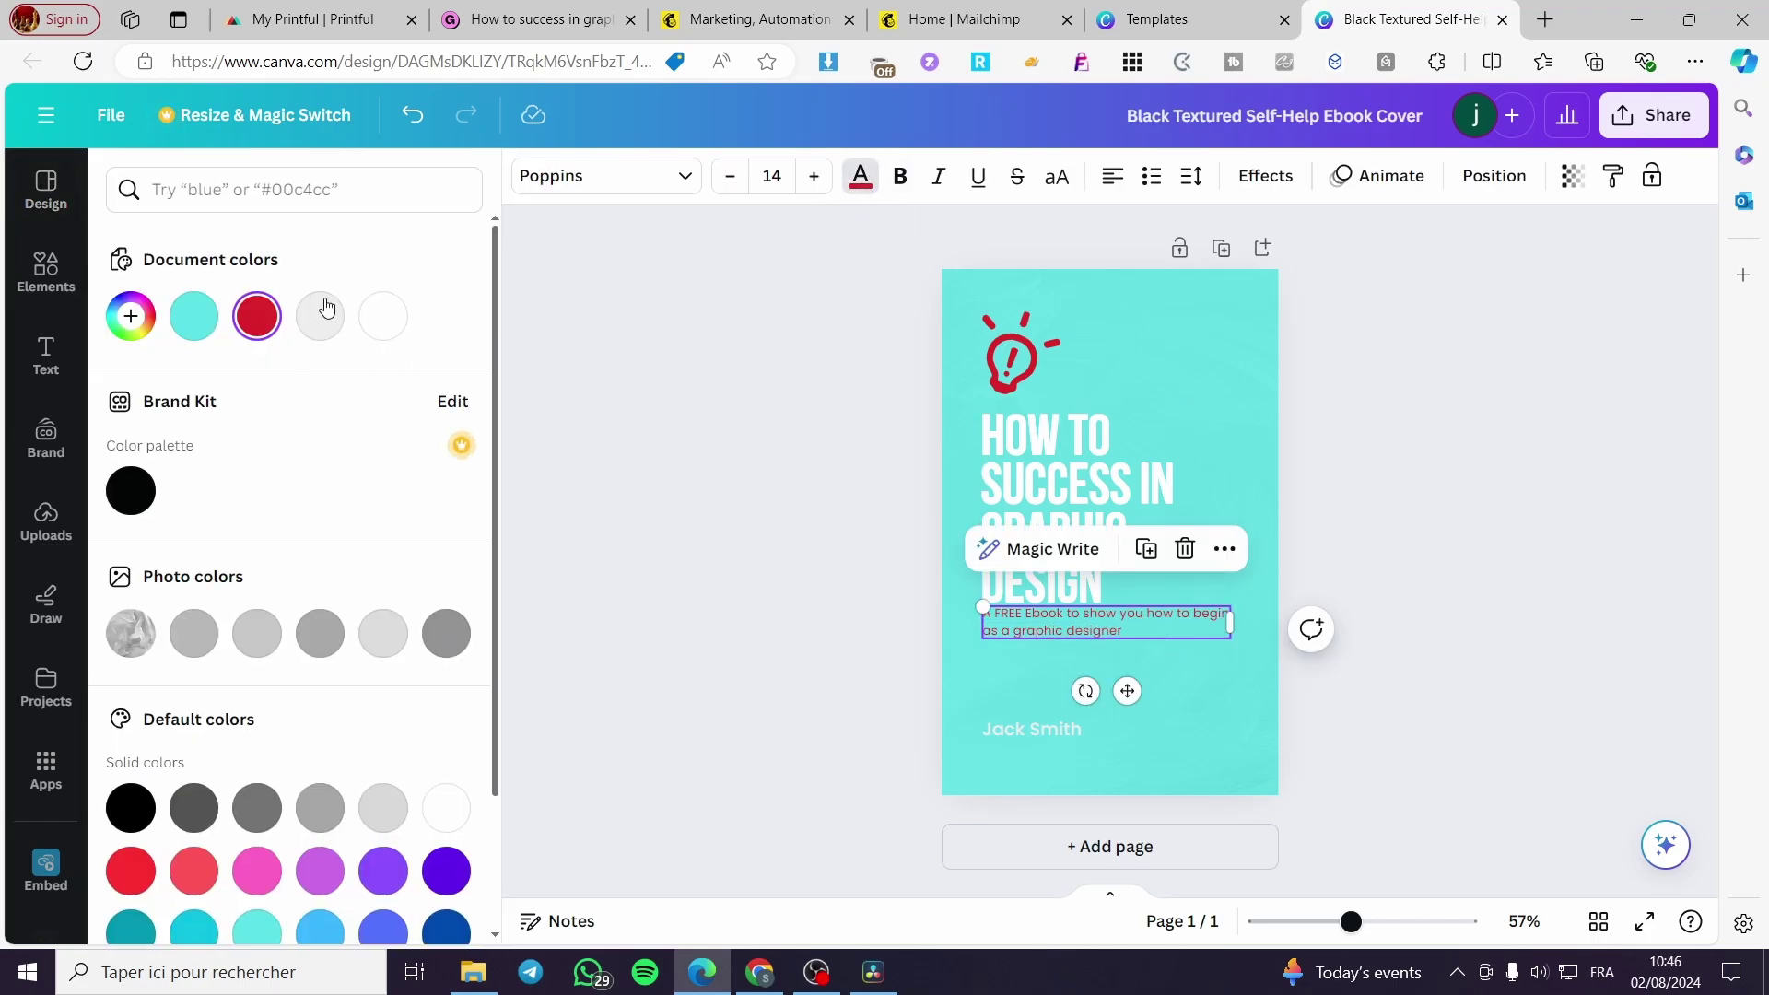
left_click(191, 873)
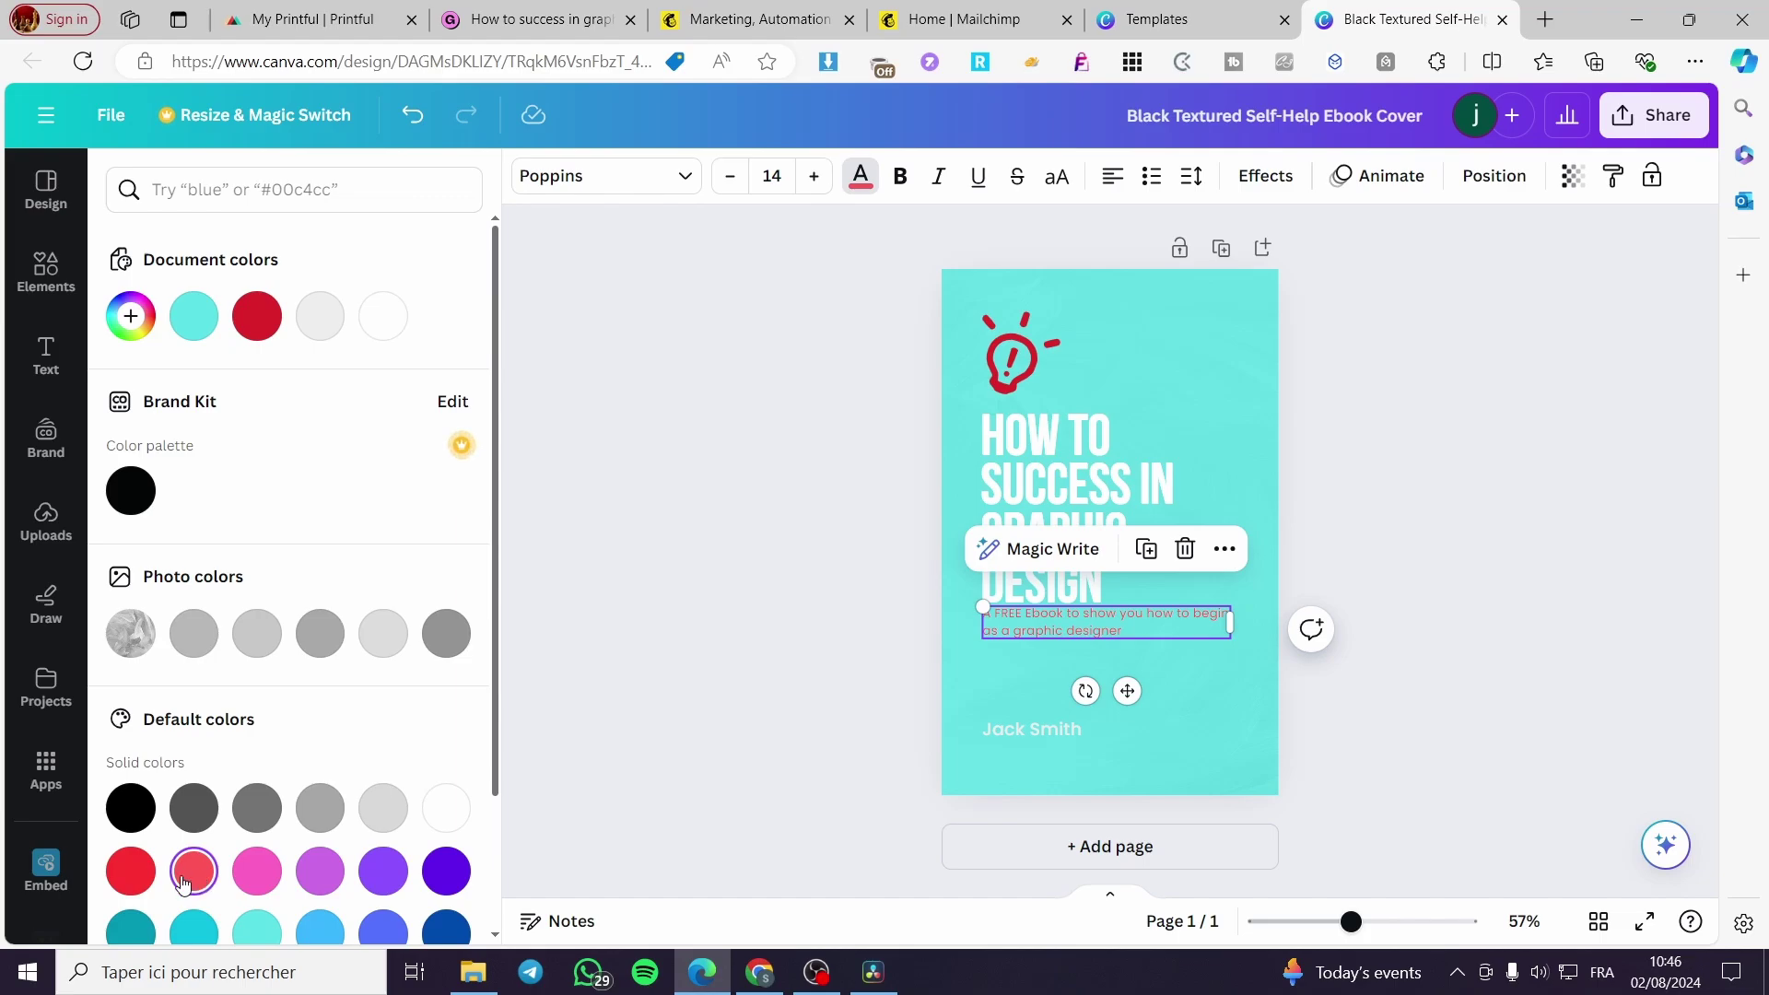
left_click(131, 870)
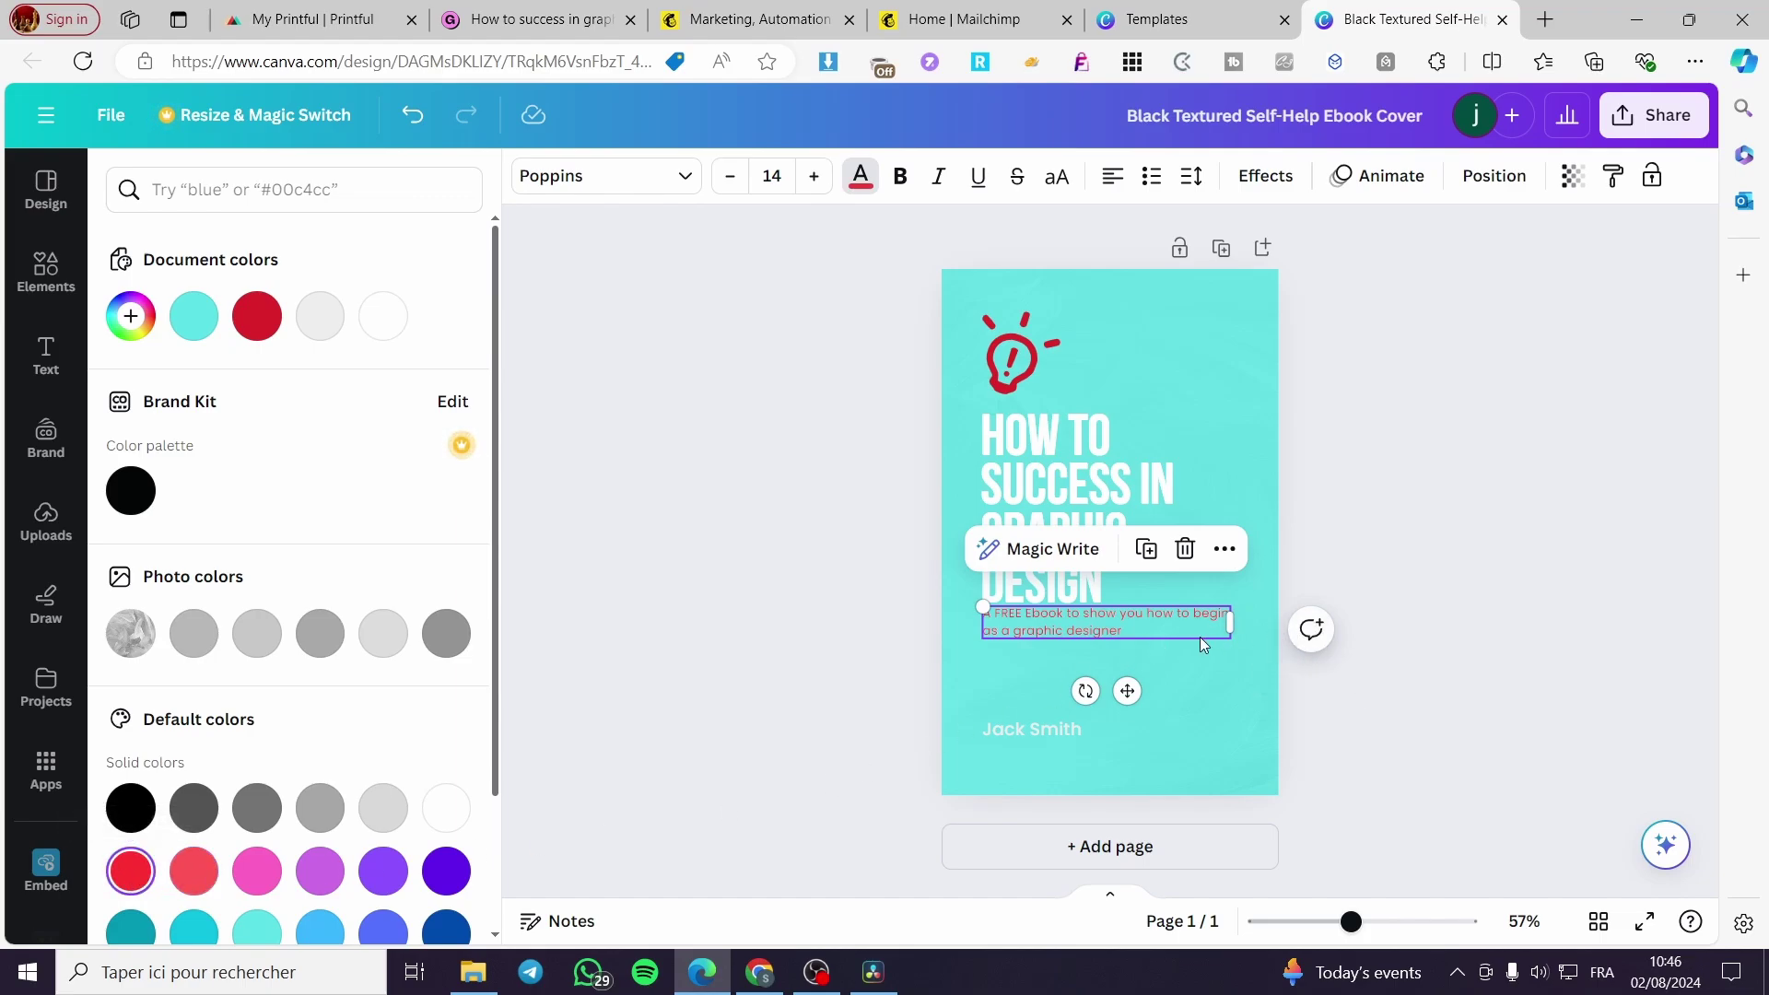
Step: Apply the Outline effect to the subtitle and set the outline color to the document's dark red
left_click(1267, 177)
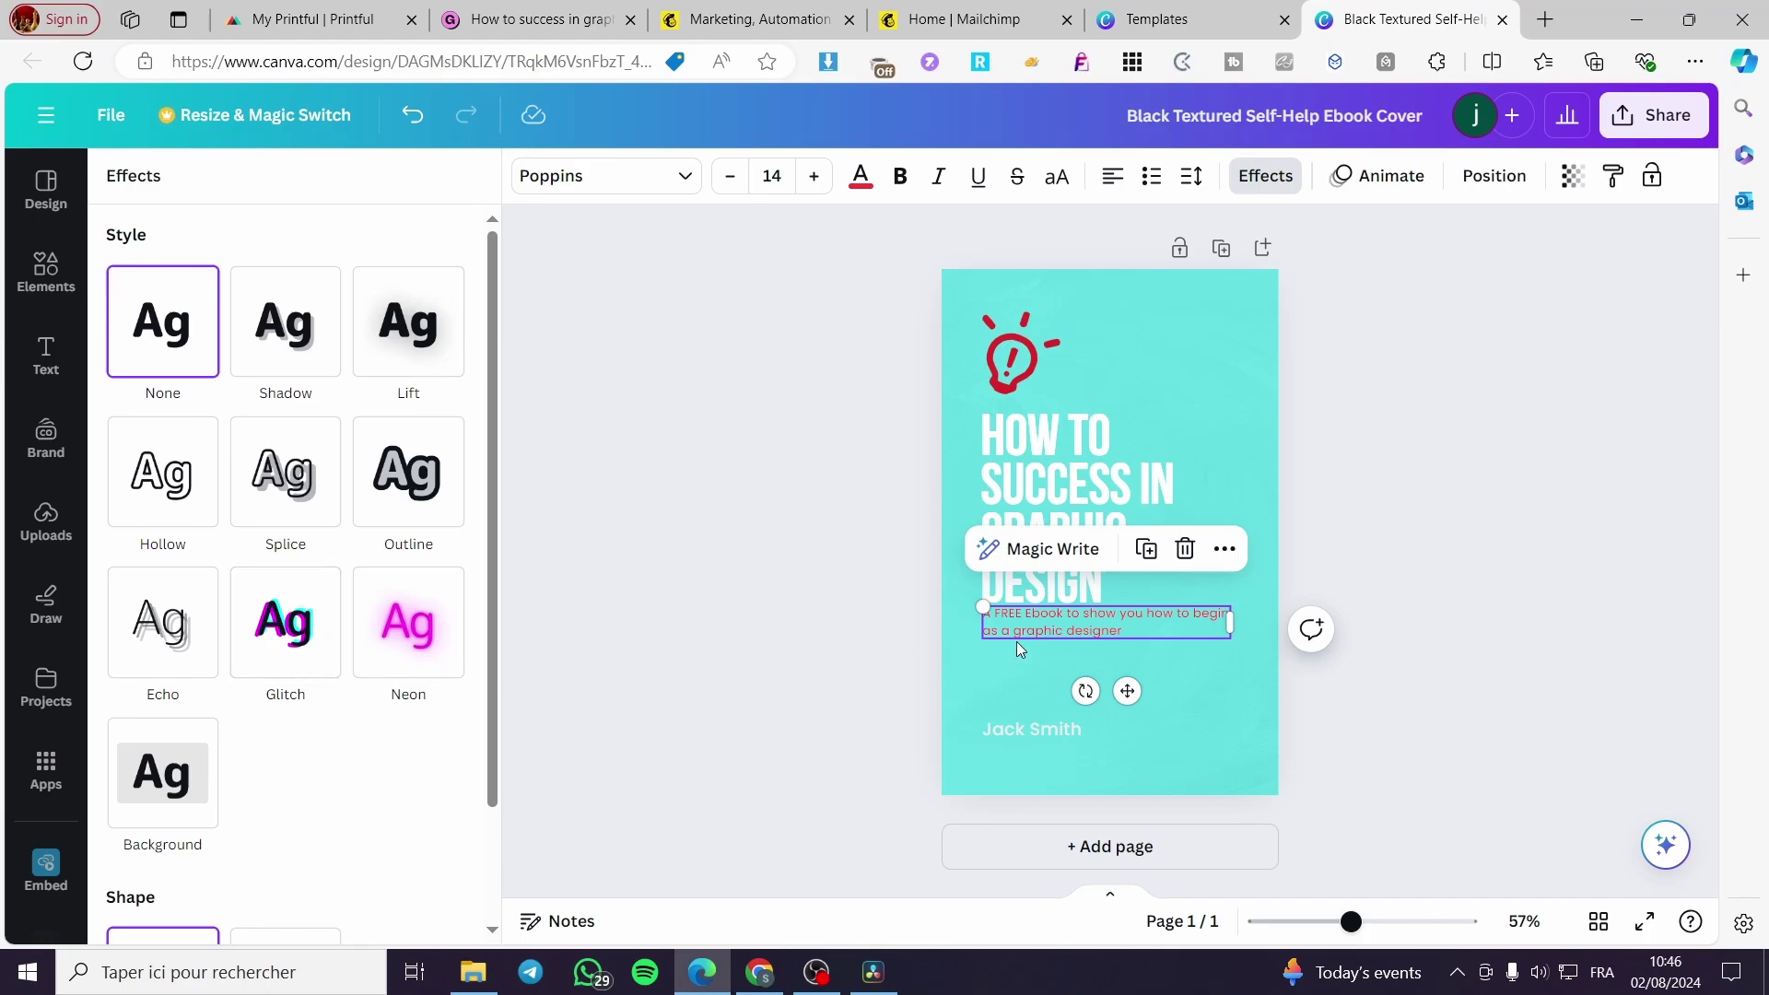
left_click(429, 486)
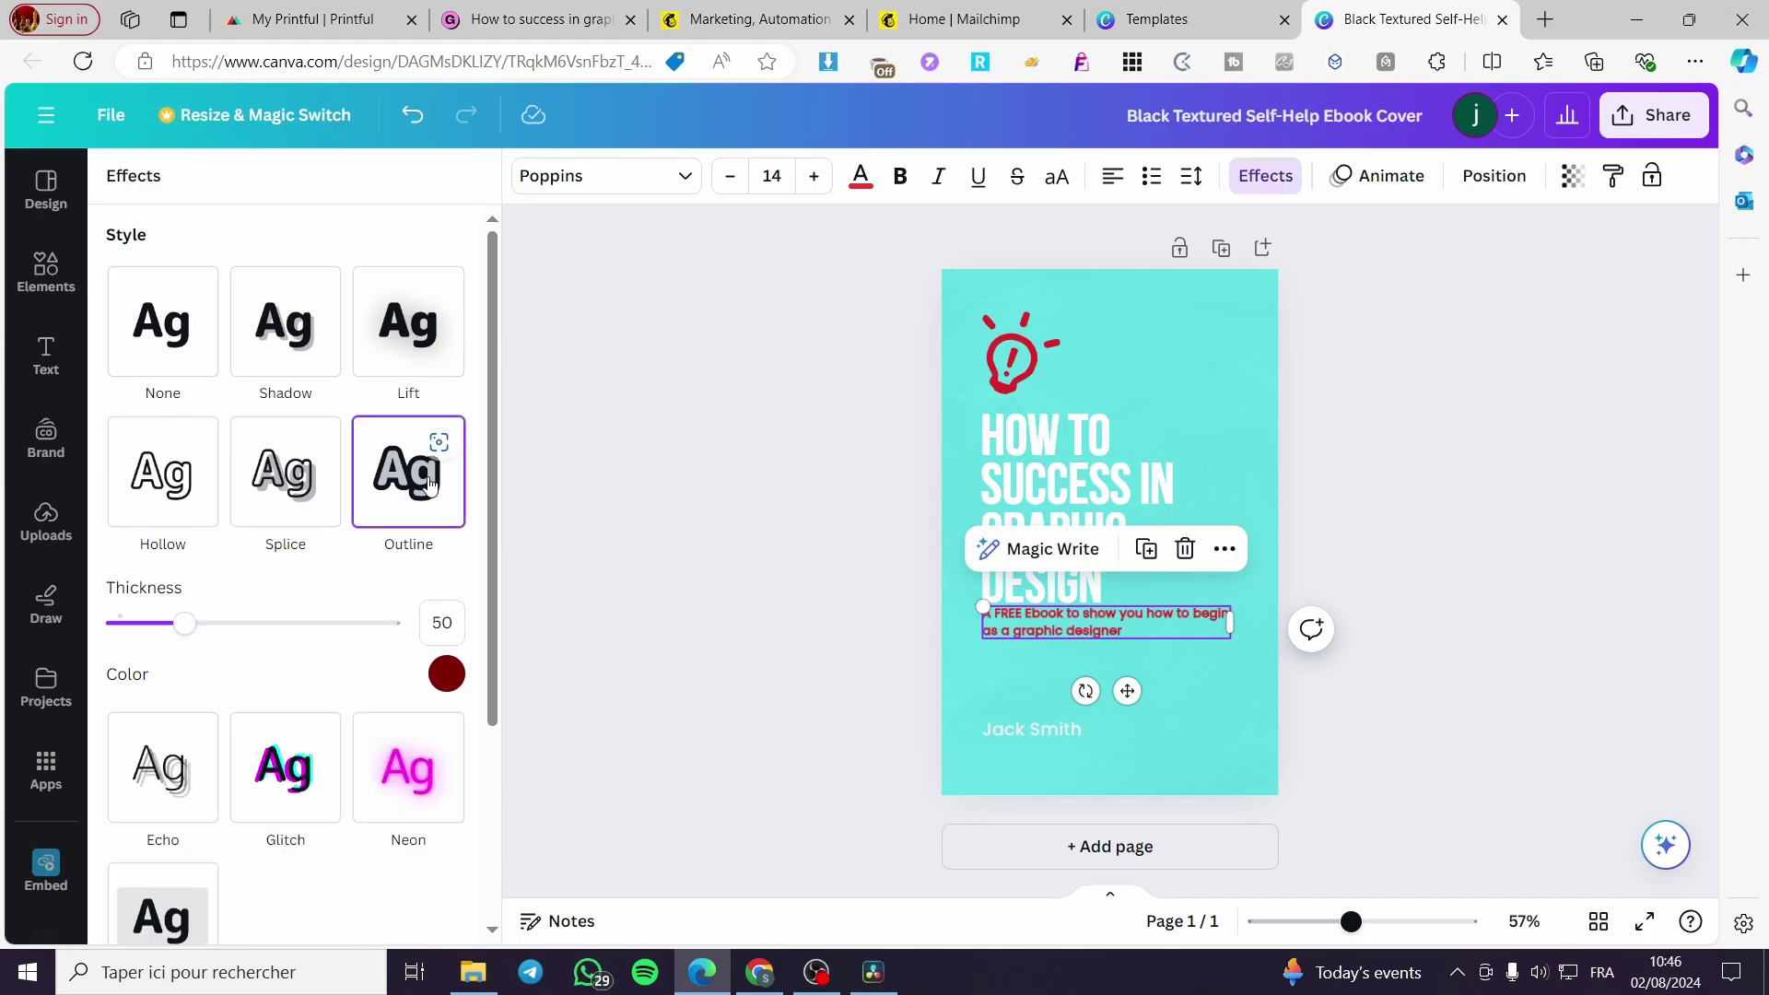
left_click(446, 674)
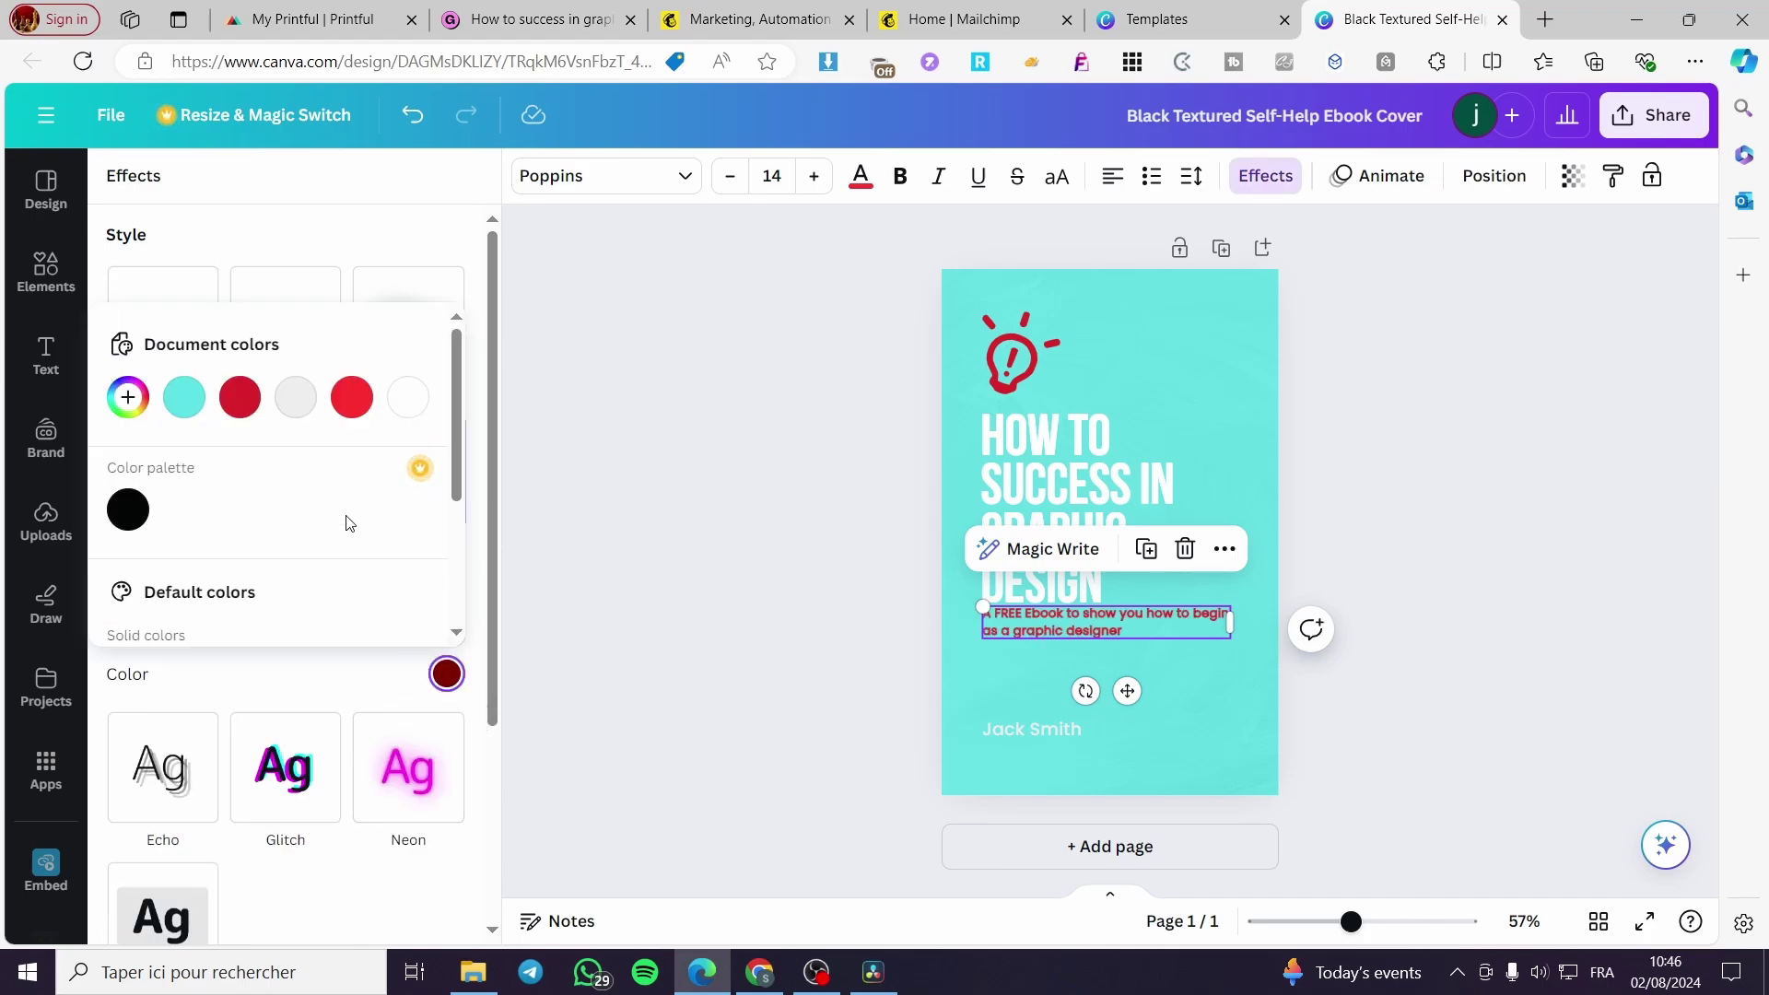
left_click(241, 406)
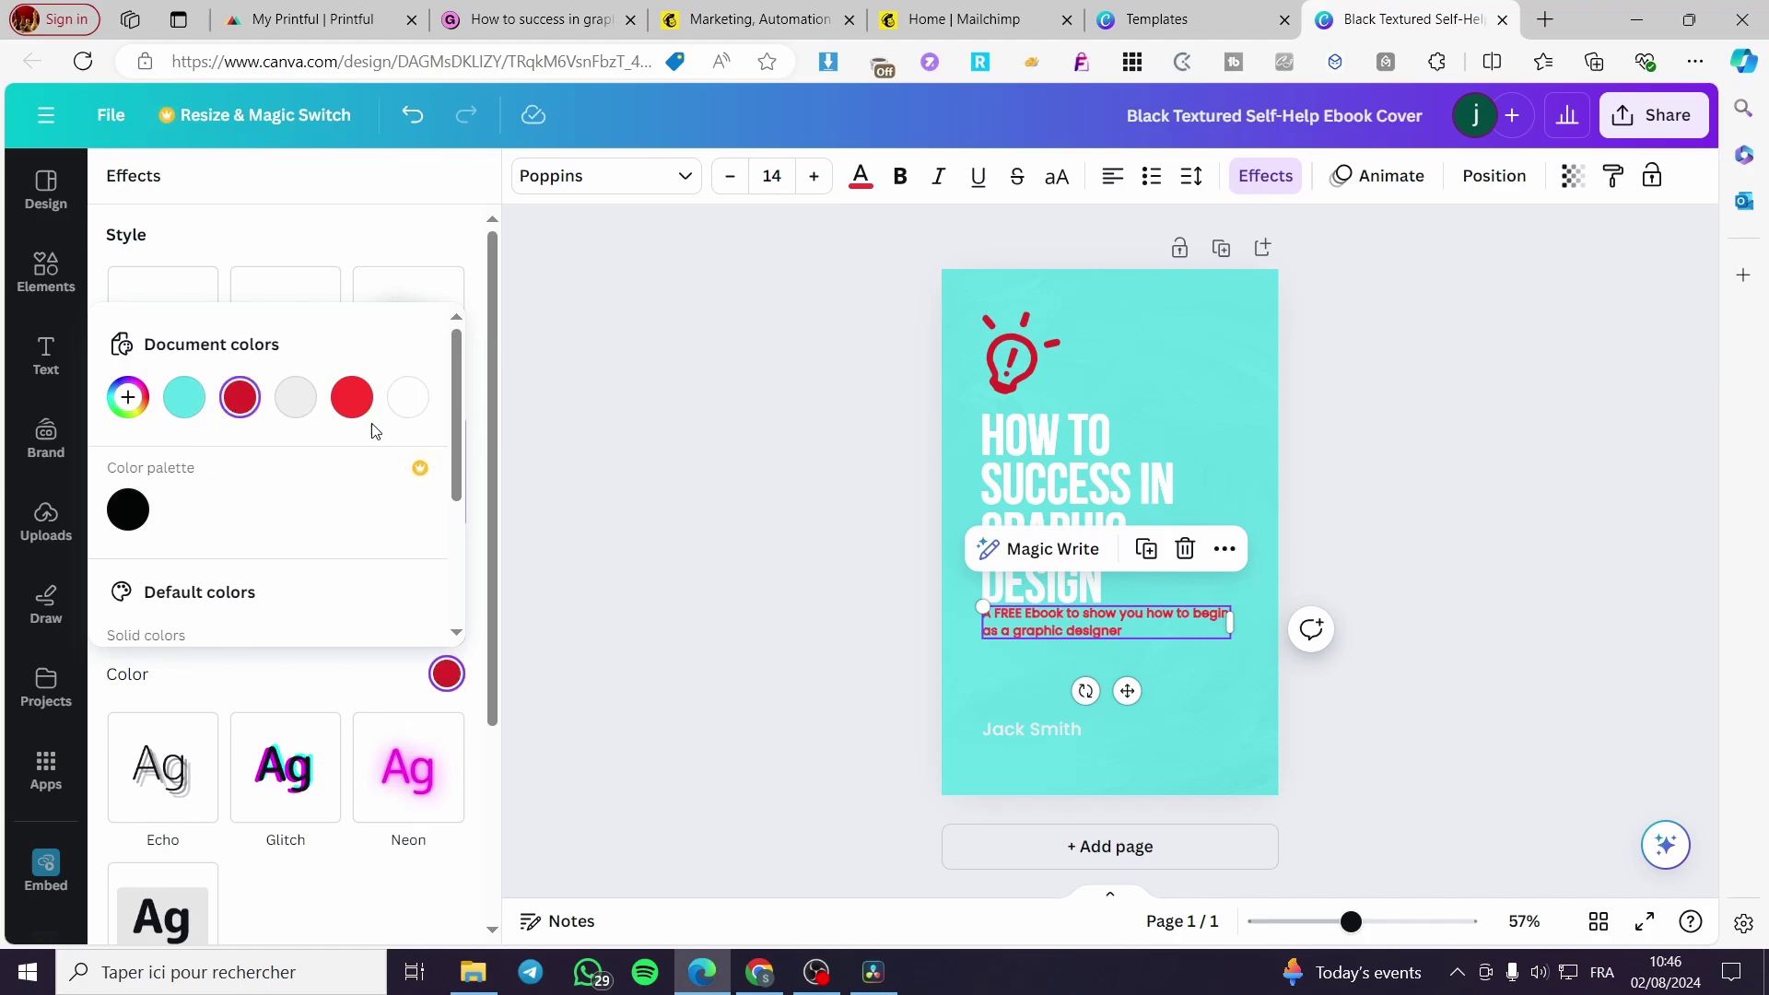
left_click(1590, 577)
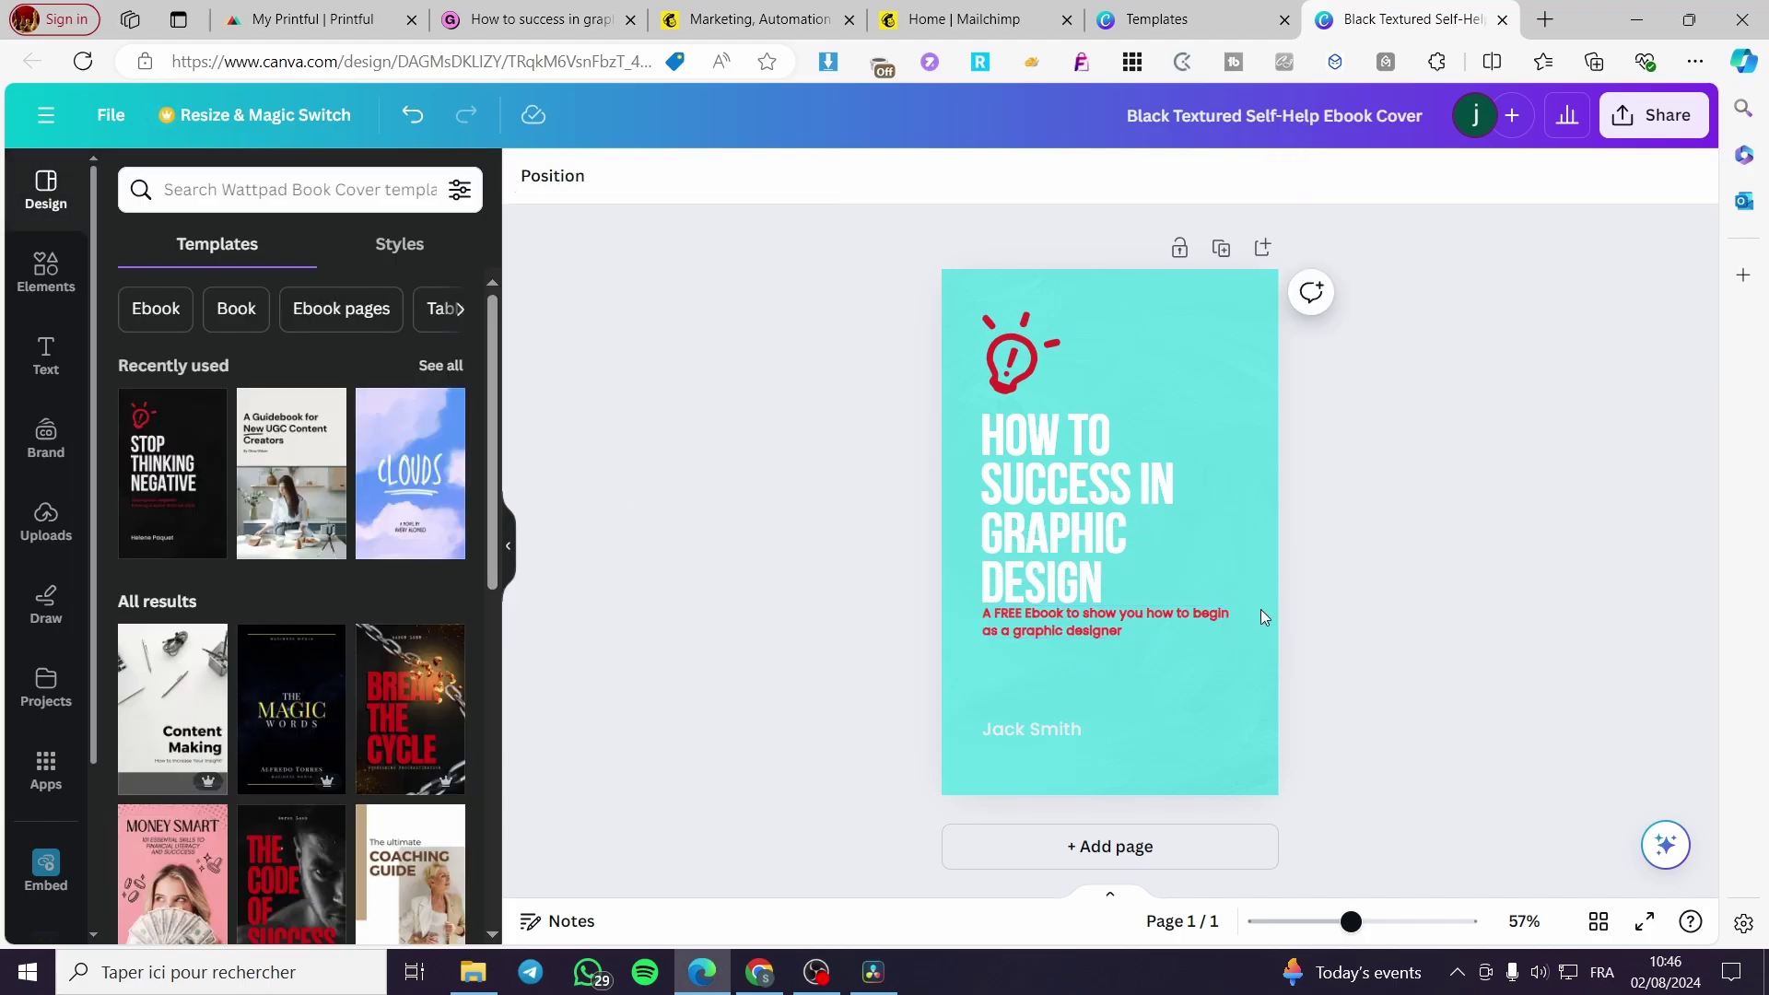
Step: Search the Canva elements for "free" and add the blue FREE label graphic with pink sparkles to the cover
left_click(1023, 355)
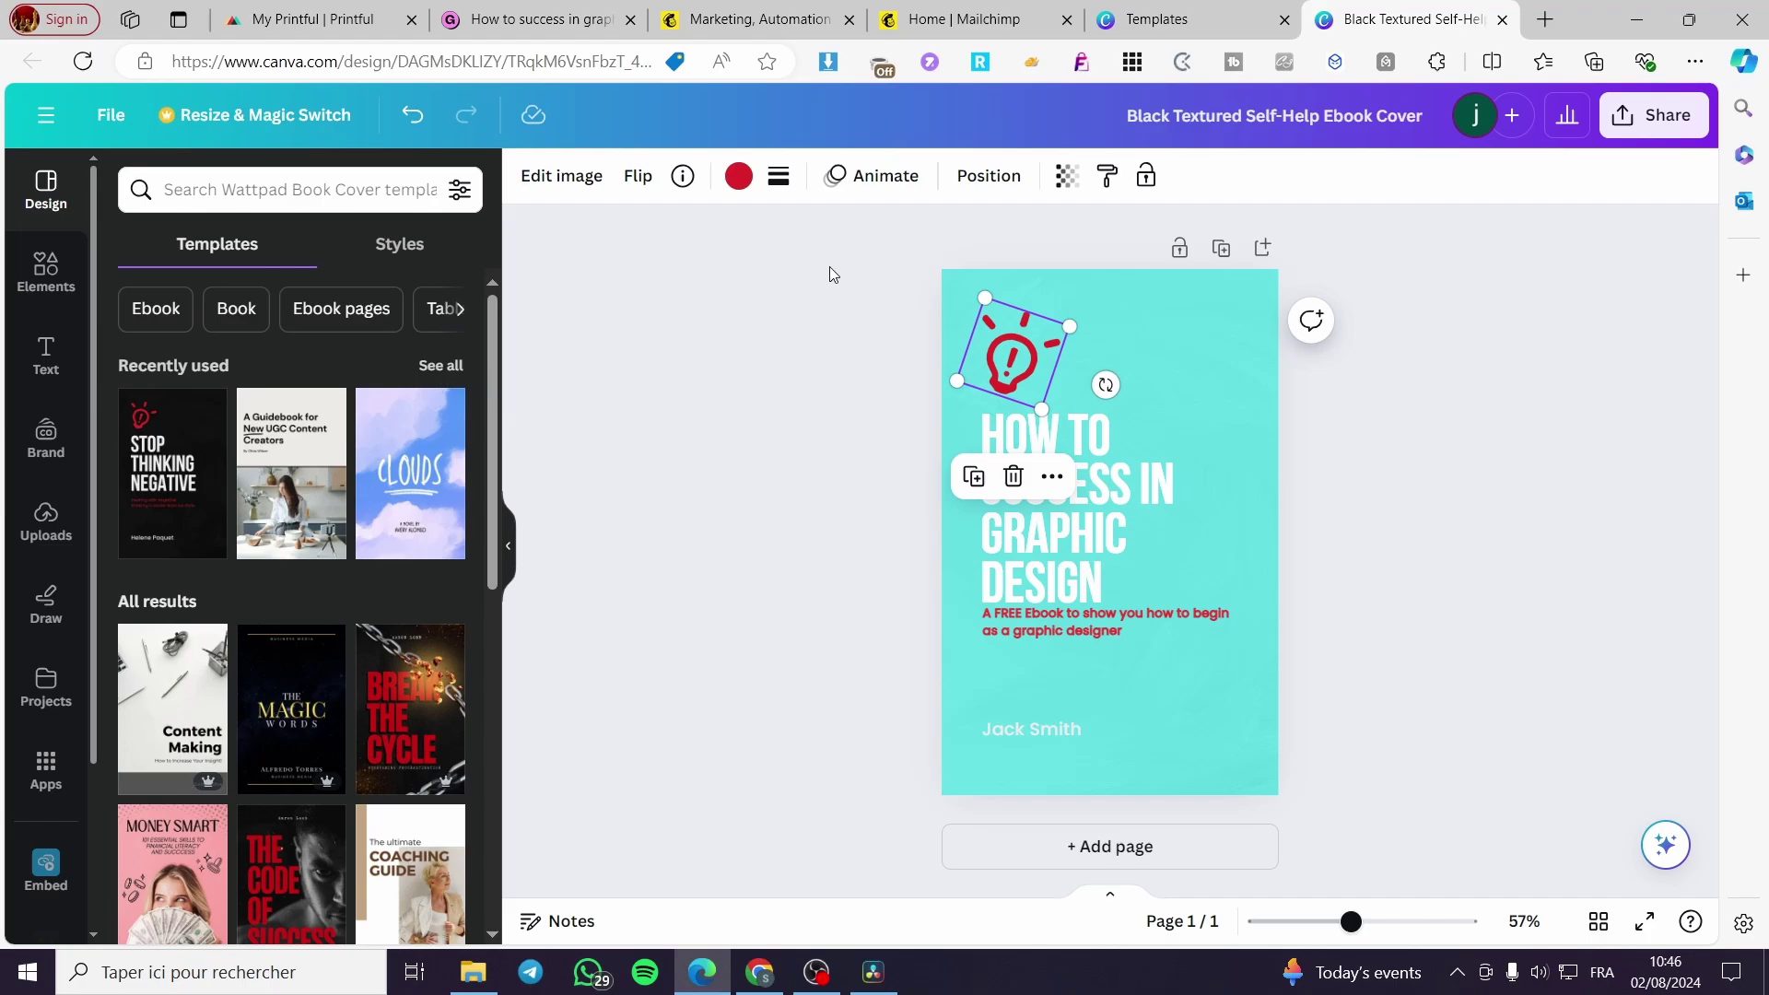
left_click(46, 269)
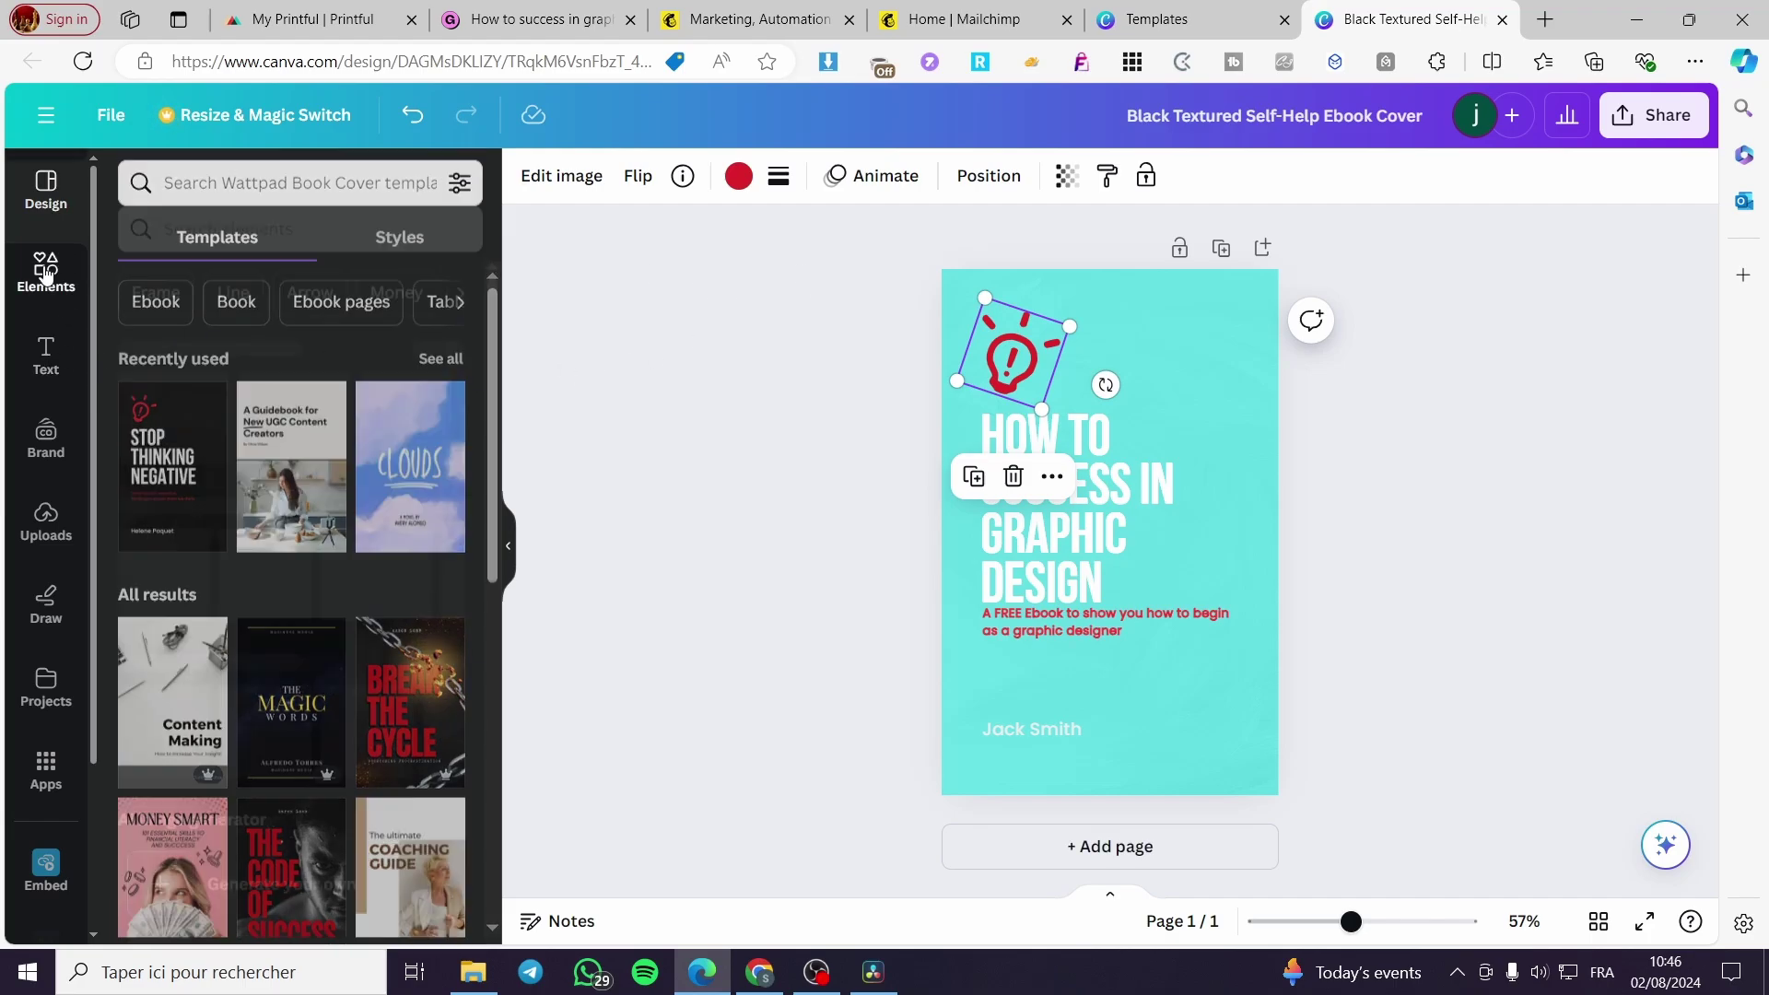
left_click(265, 203)
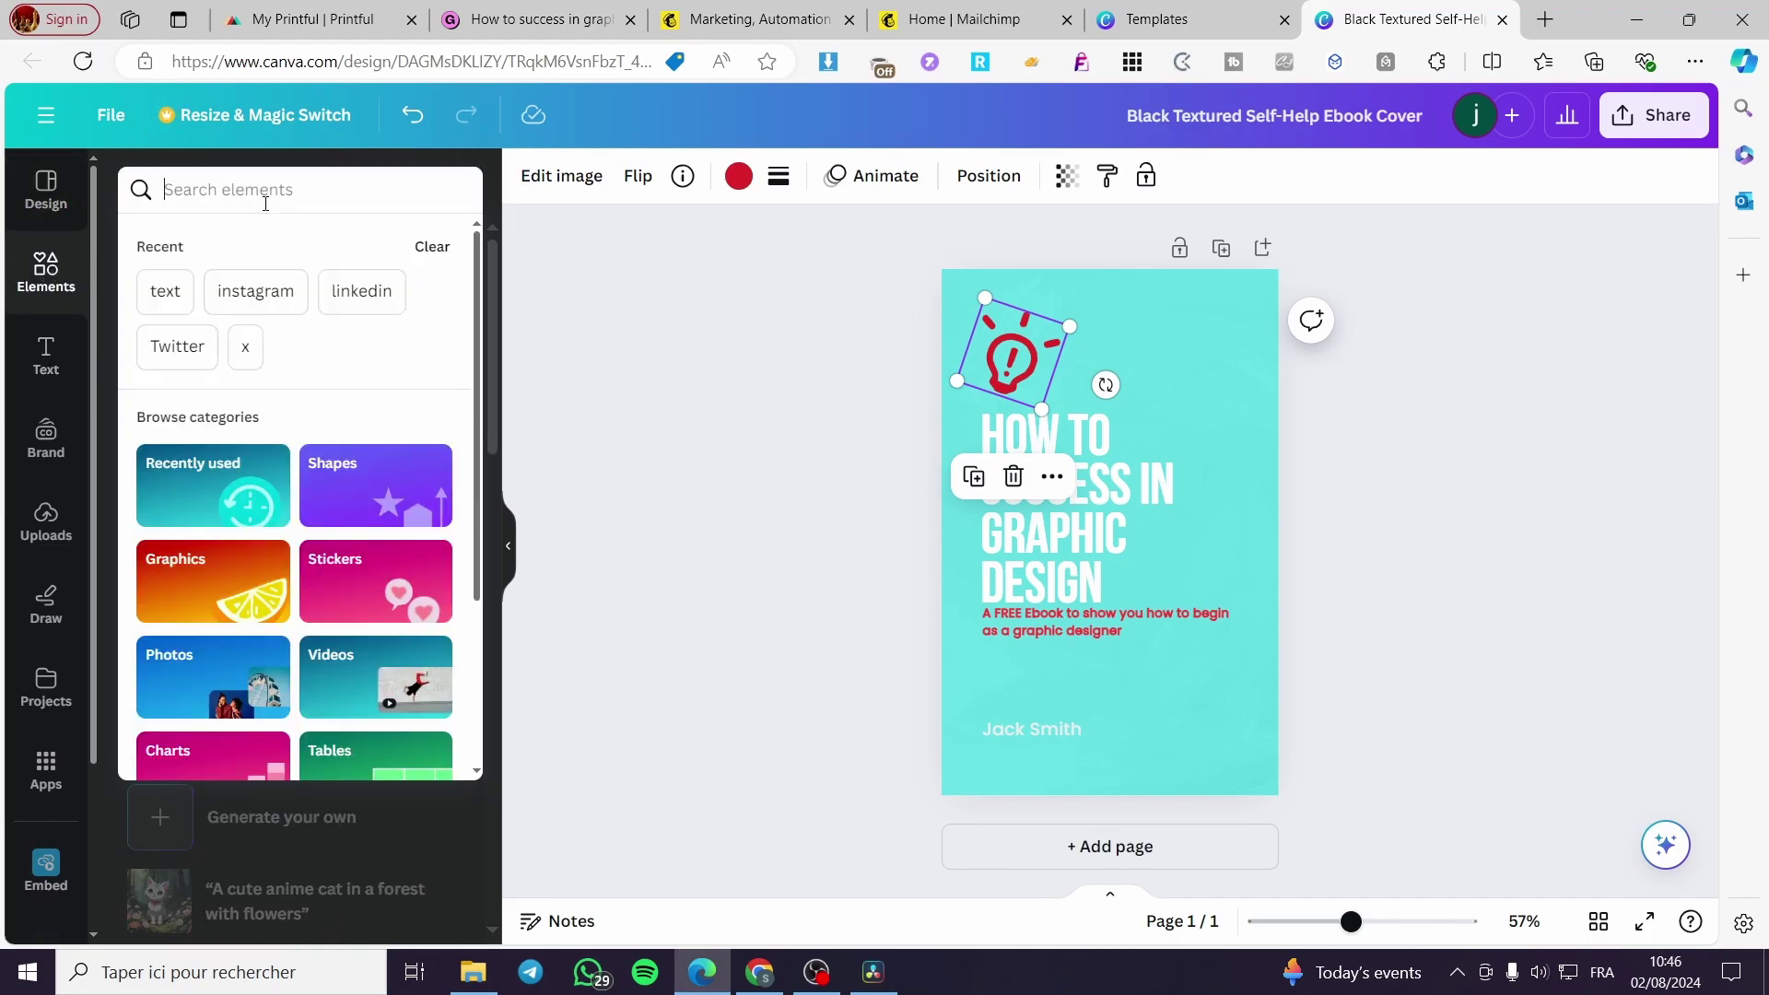
type("free")
key("Return")
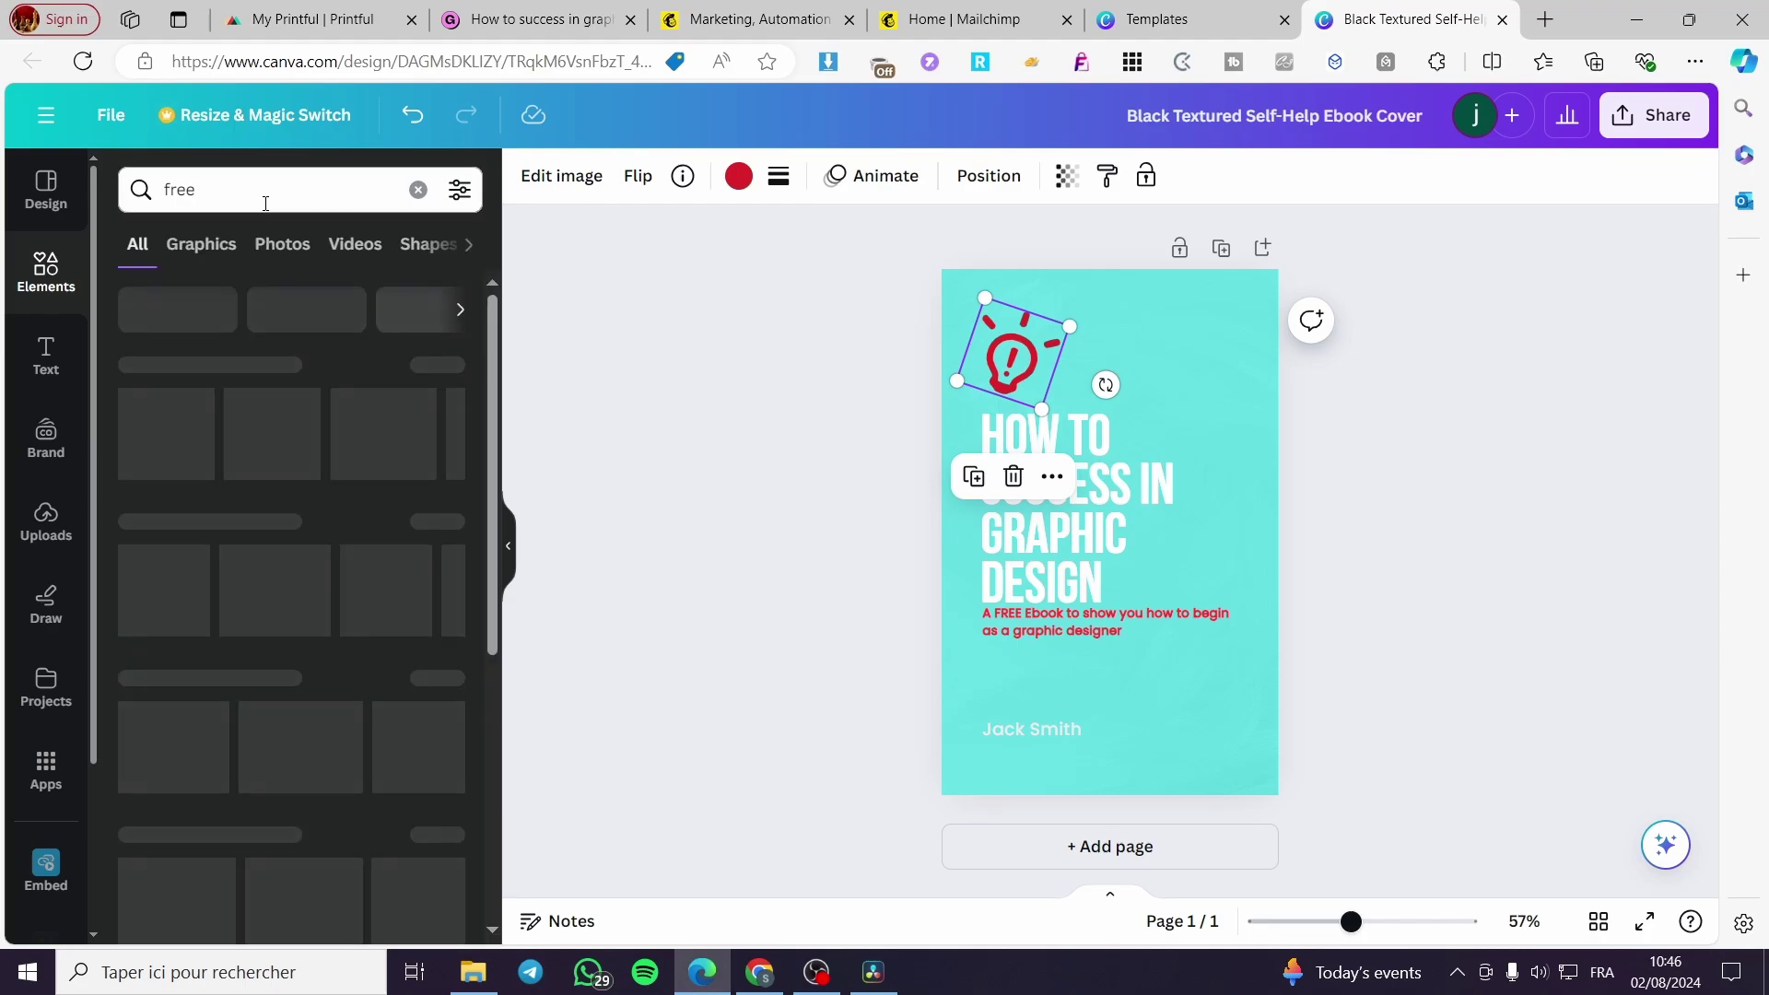
left_click(444, 300)
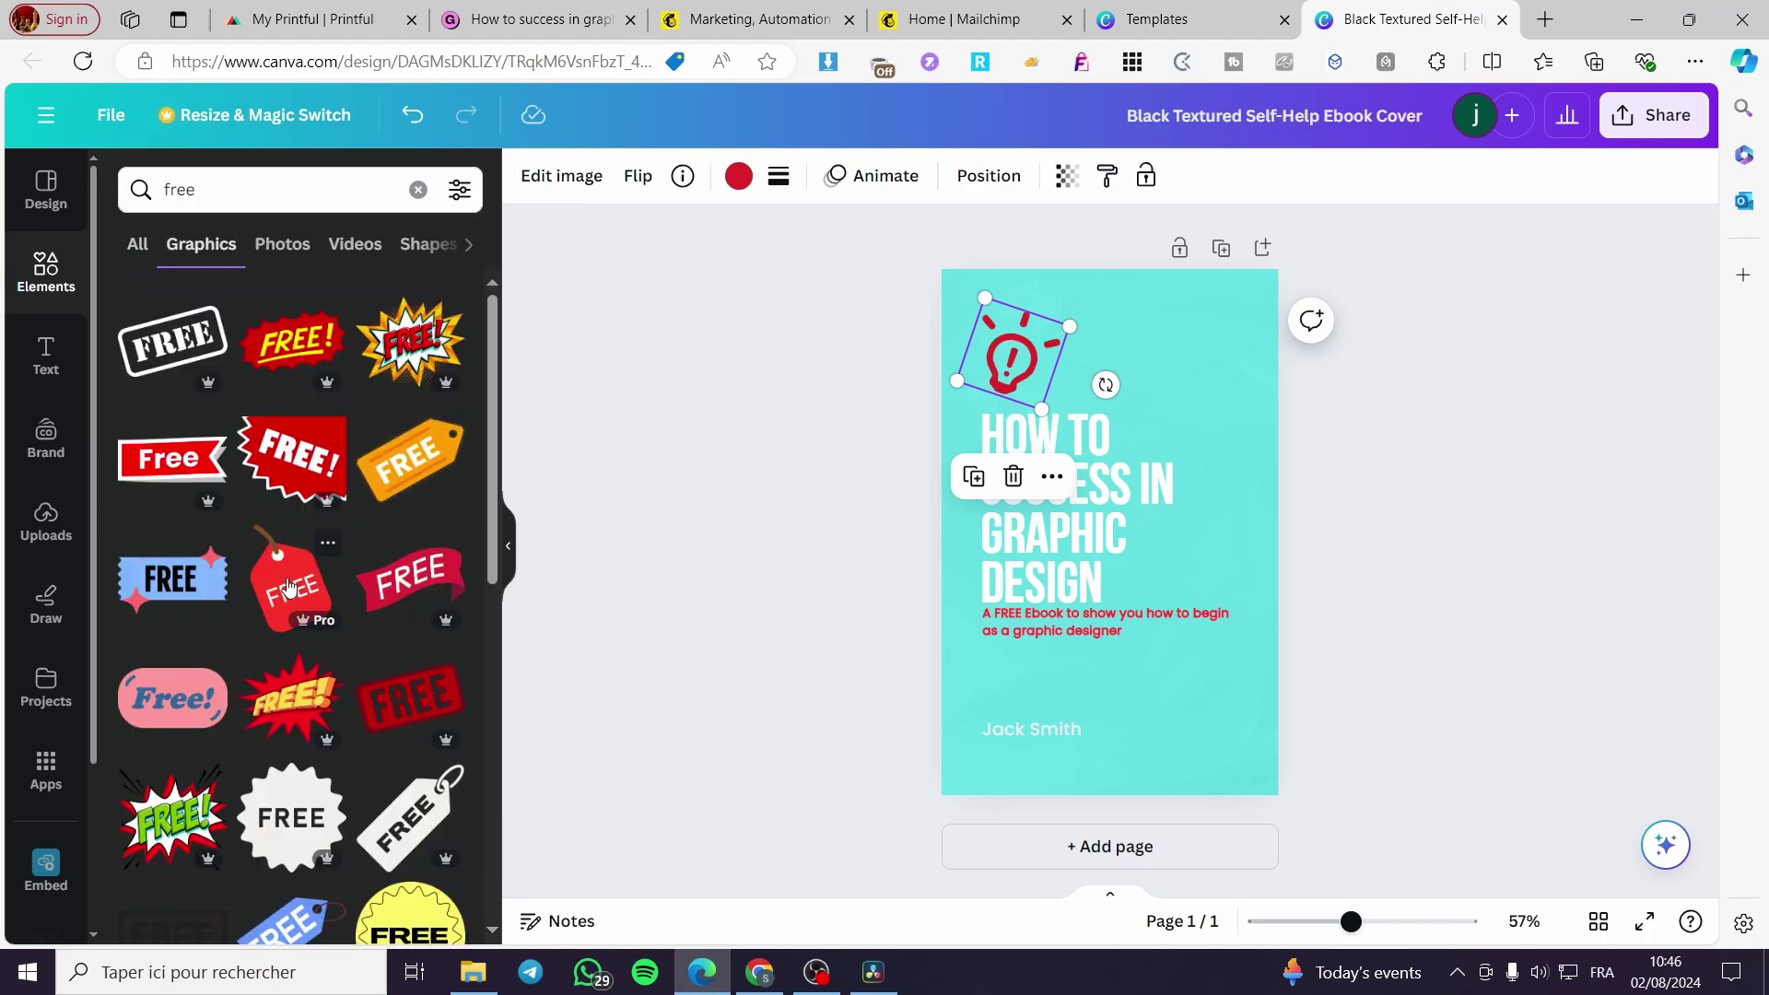
left_click(186, 596)
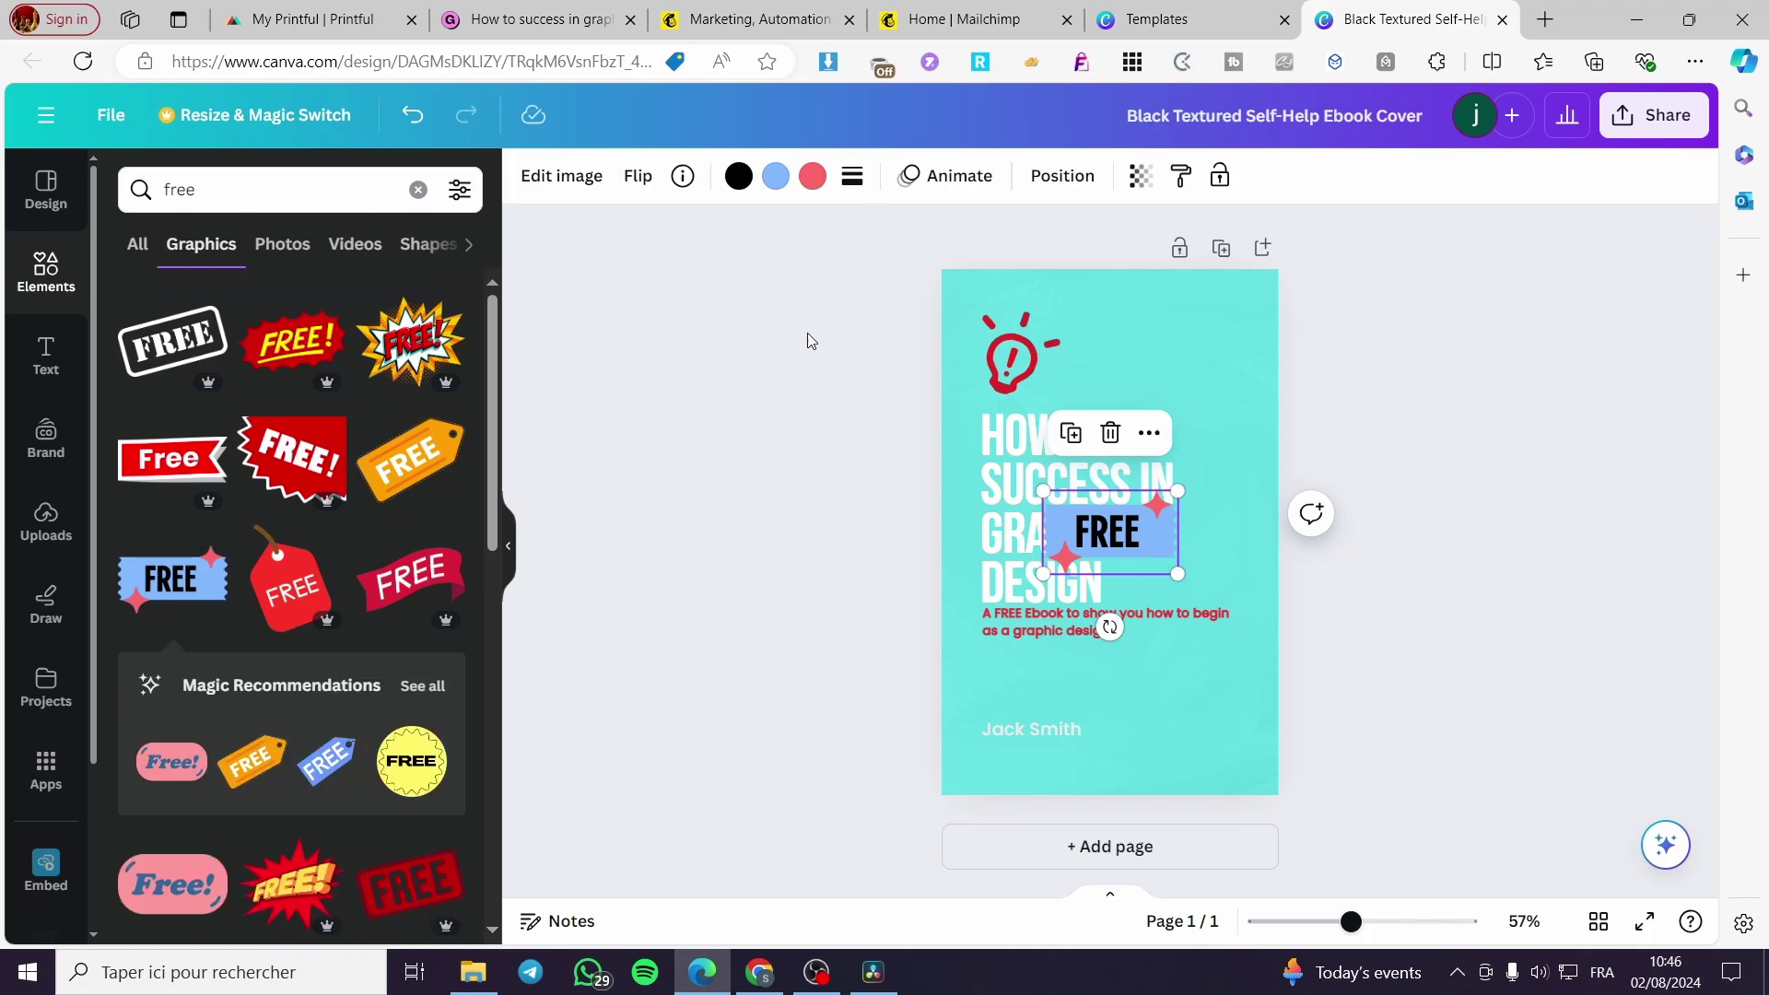
Step: Recolor the FREE label's blue background to the document's bright red and its pink sparkles to white
left_click(775, 175)
left_click(194, 378)
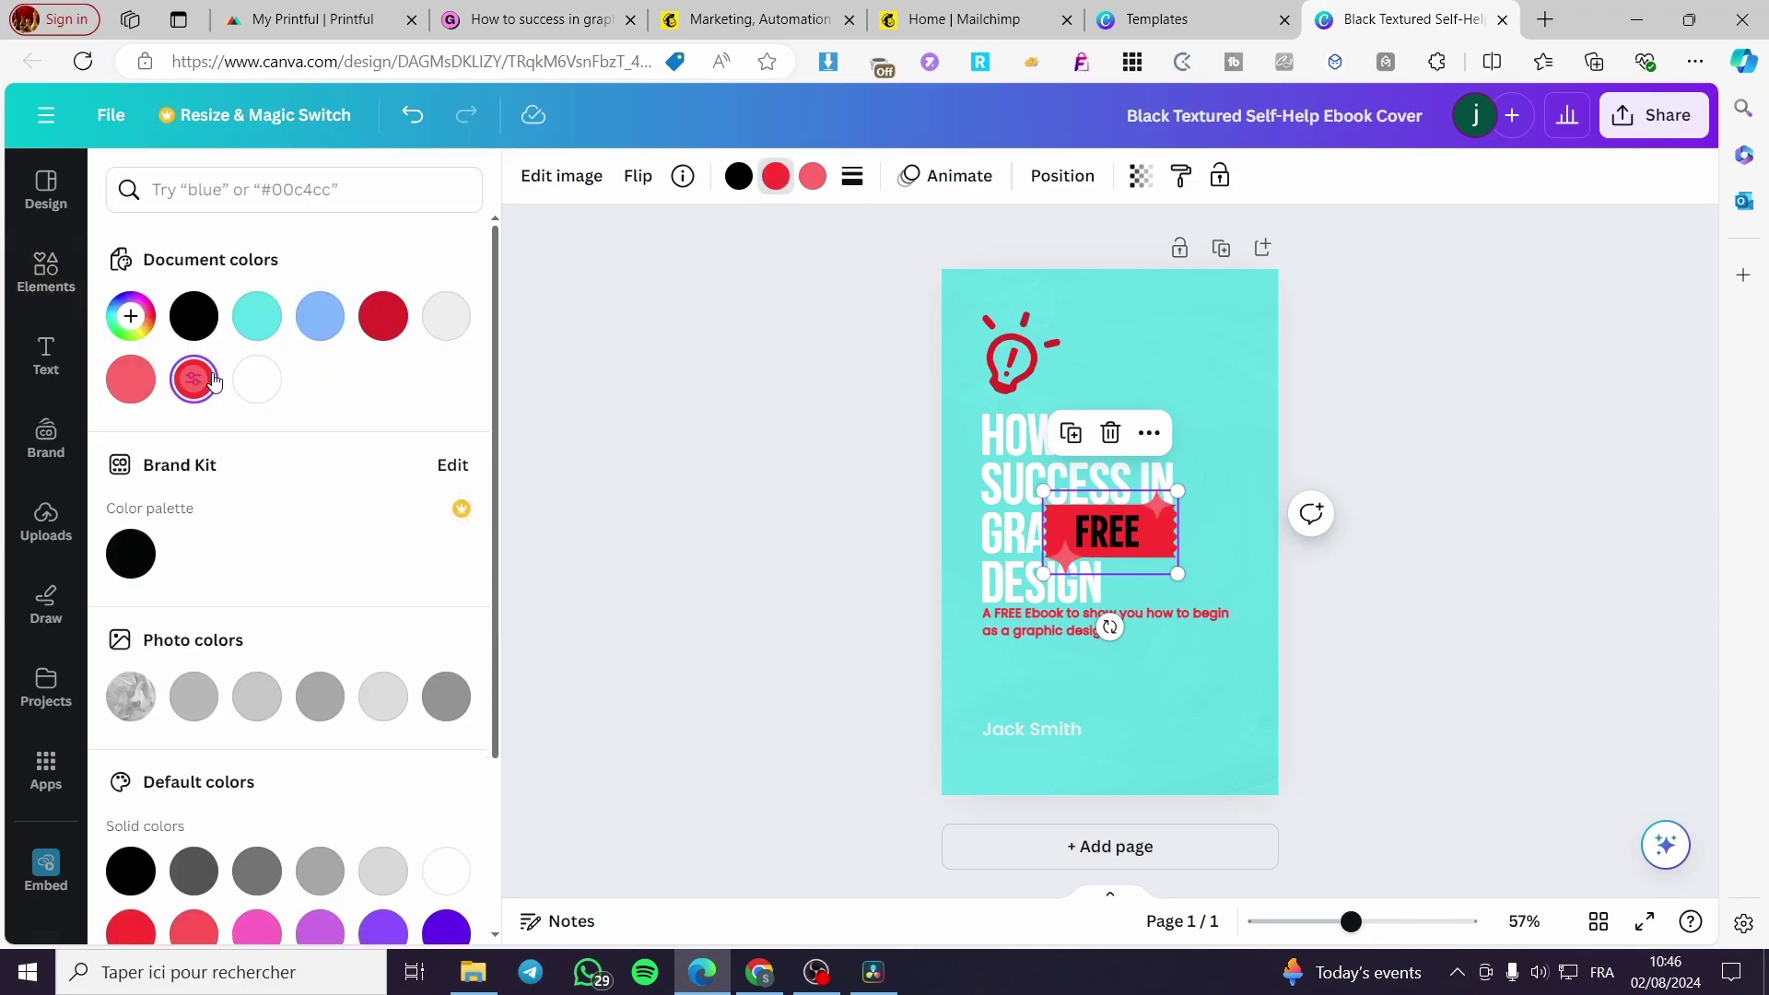
left_click(812, 175)
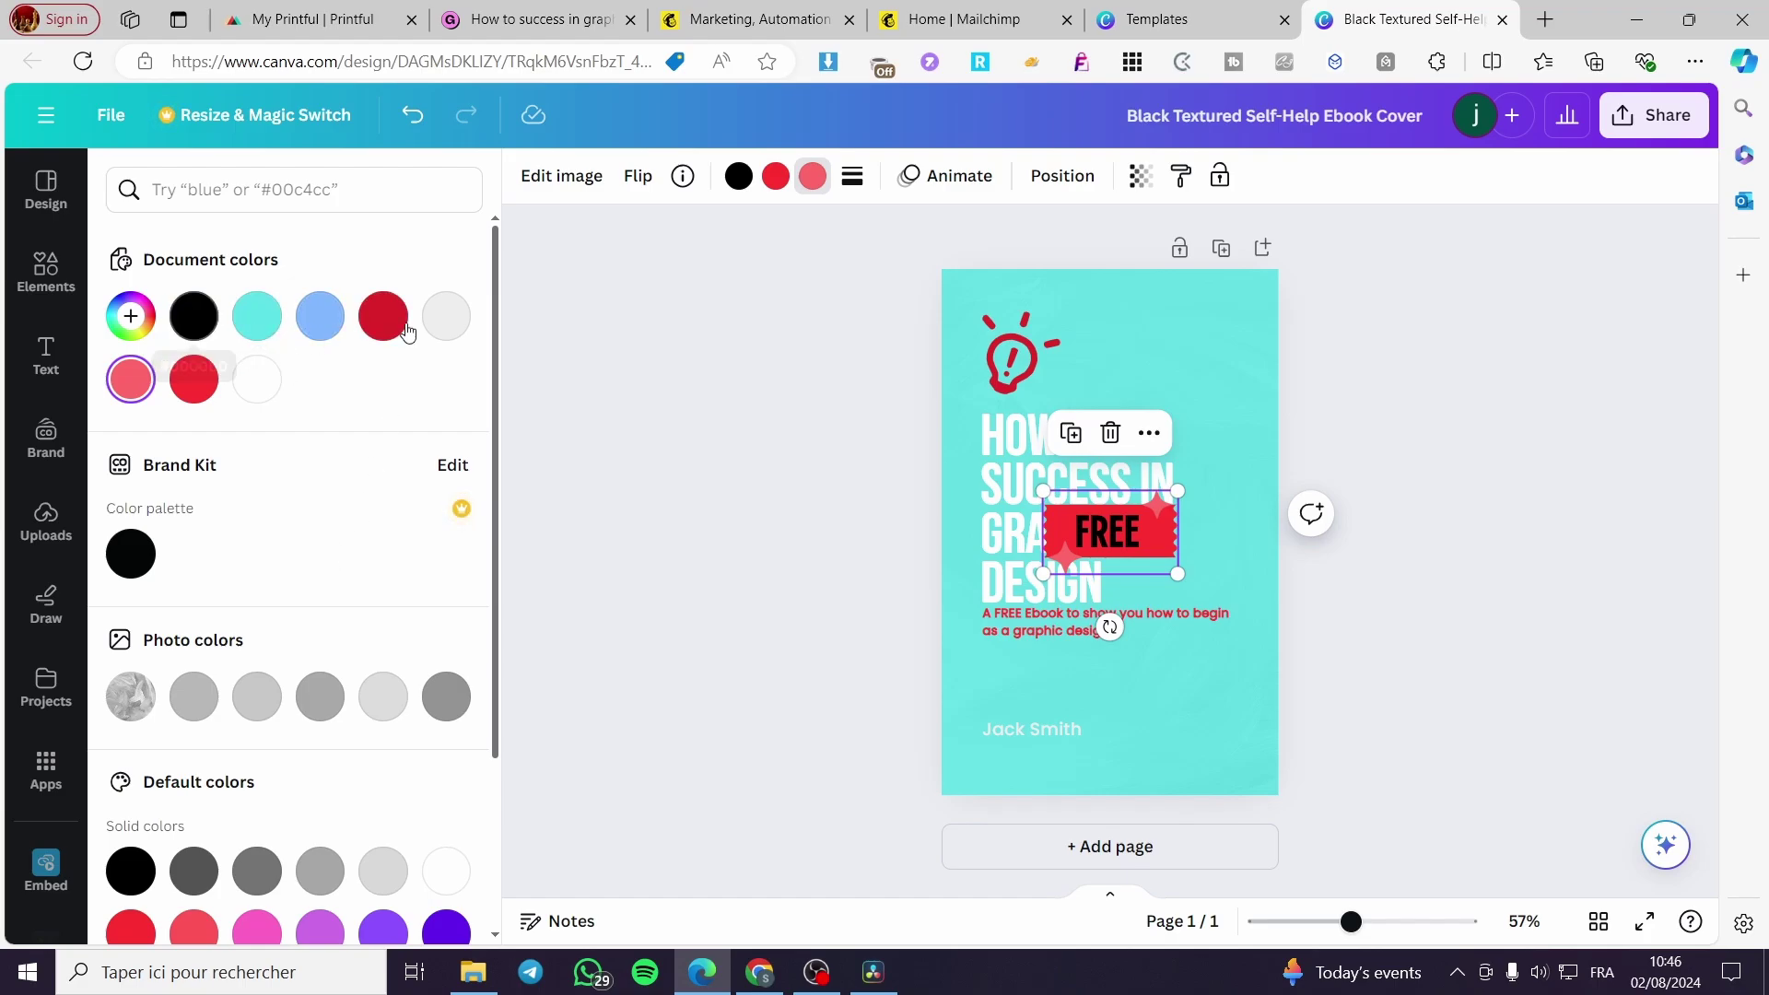
left_click(271, 386)
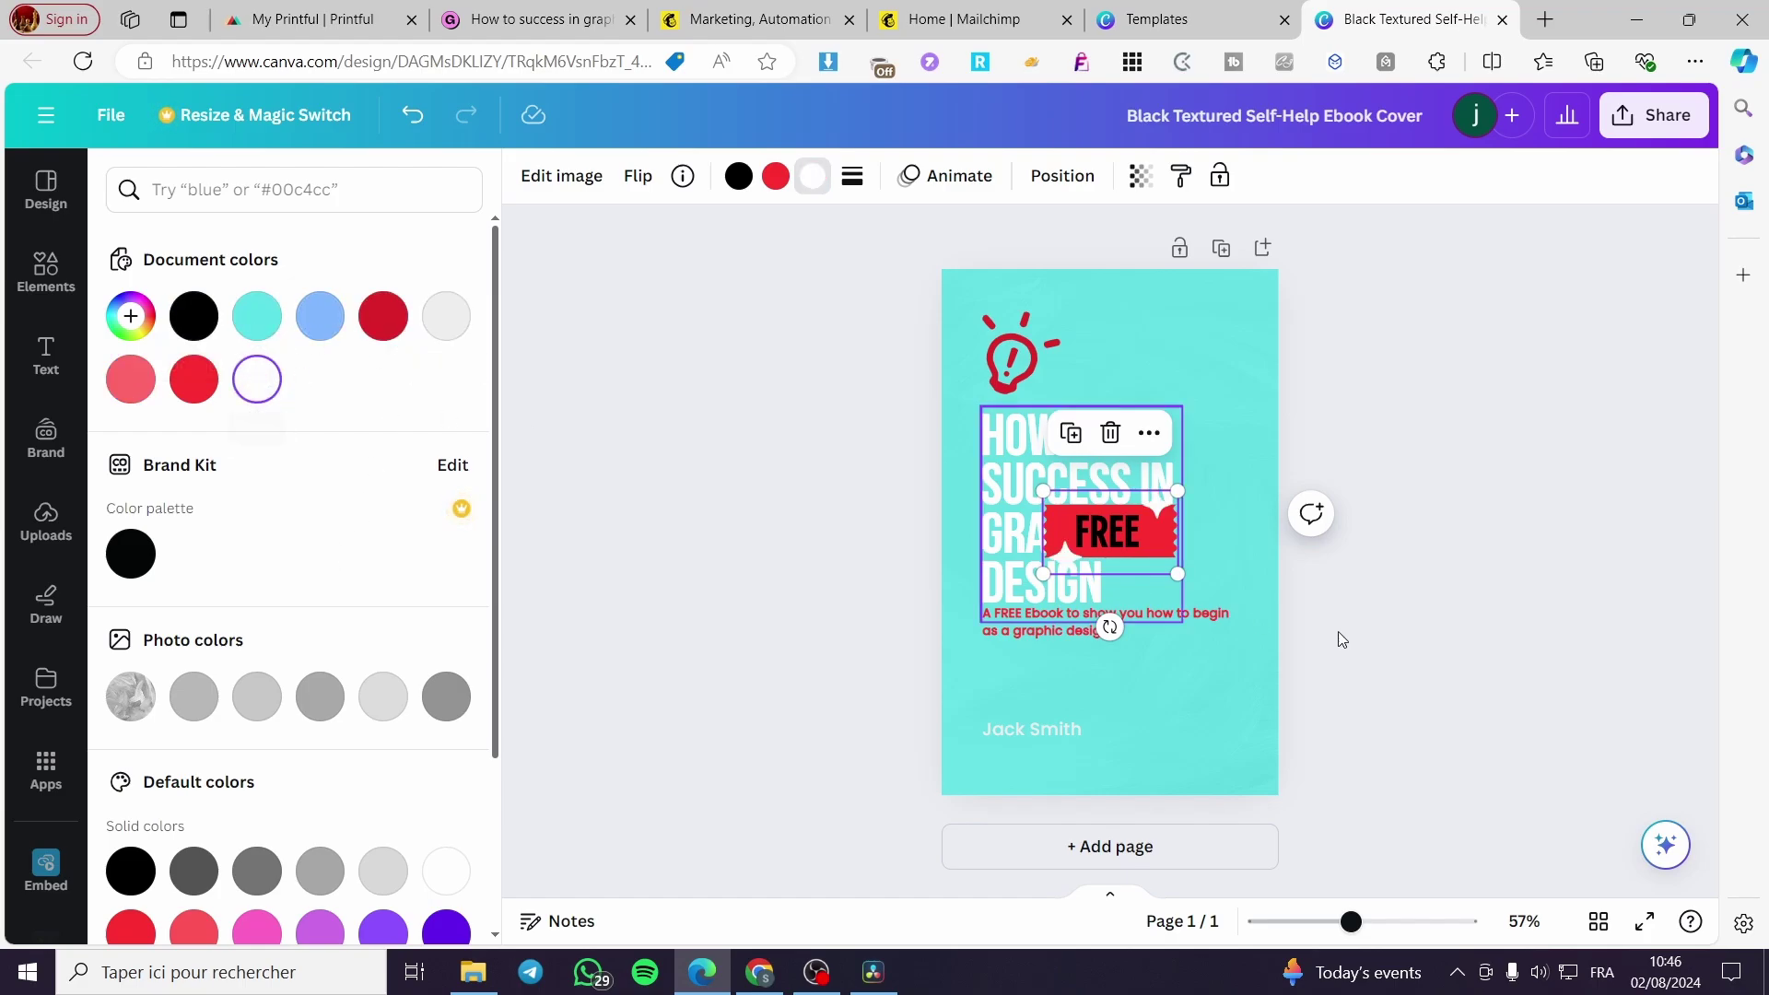
Step: Move the FREE label off the title into the upper-right corner of the cover
left_click(1166, 539)
left_click_drag(1165, 538, 1258, 319)
left_click(1417, 470)
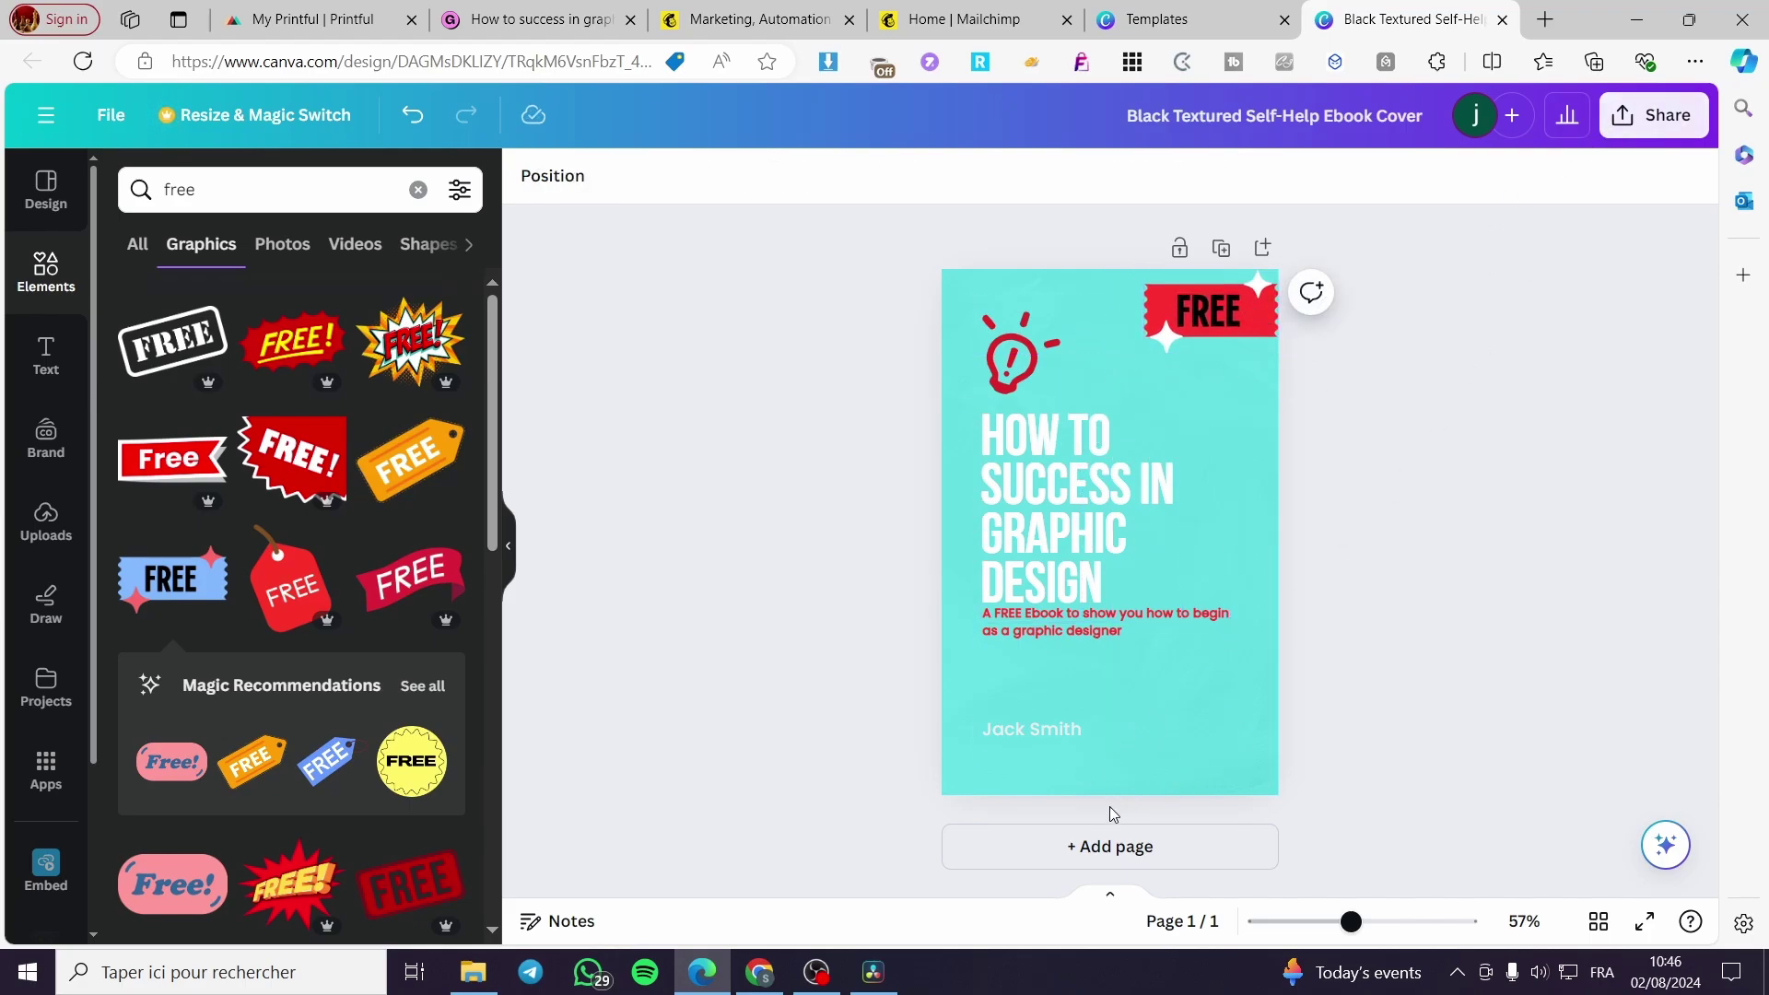
Step: Add three new pages after the cover page
left_click(1110, 845)
left_click(1124, 852)
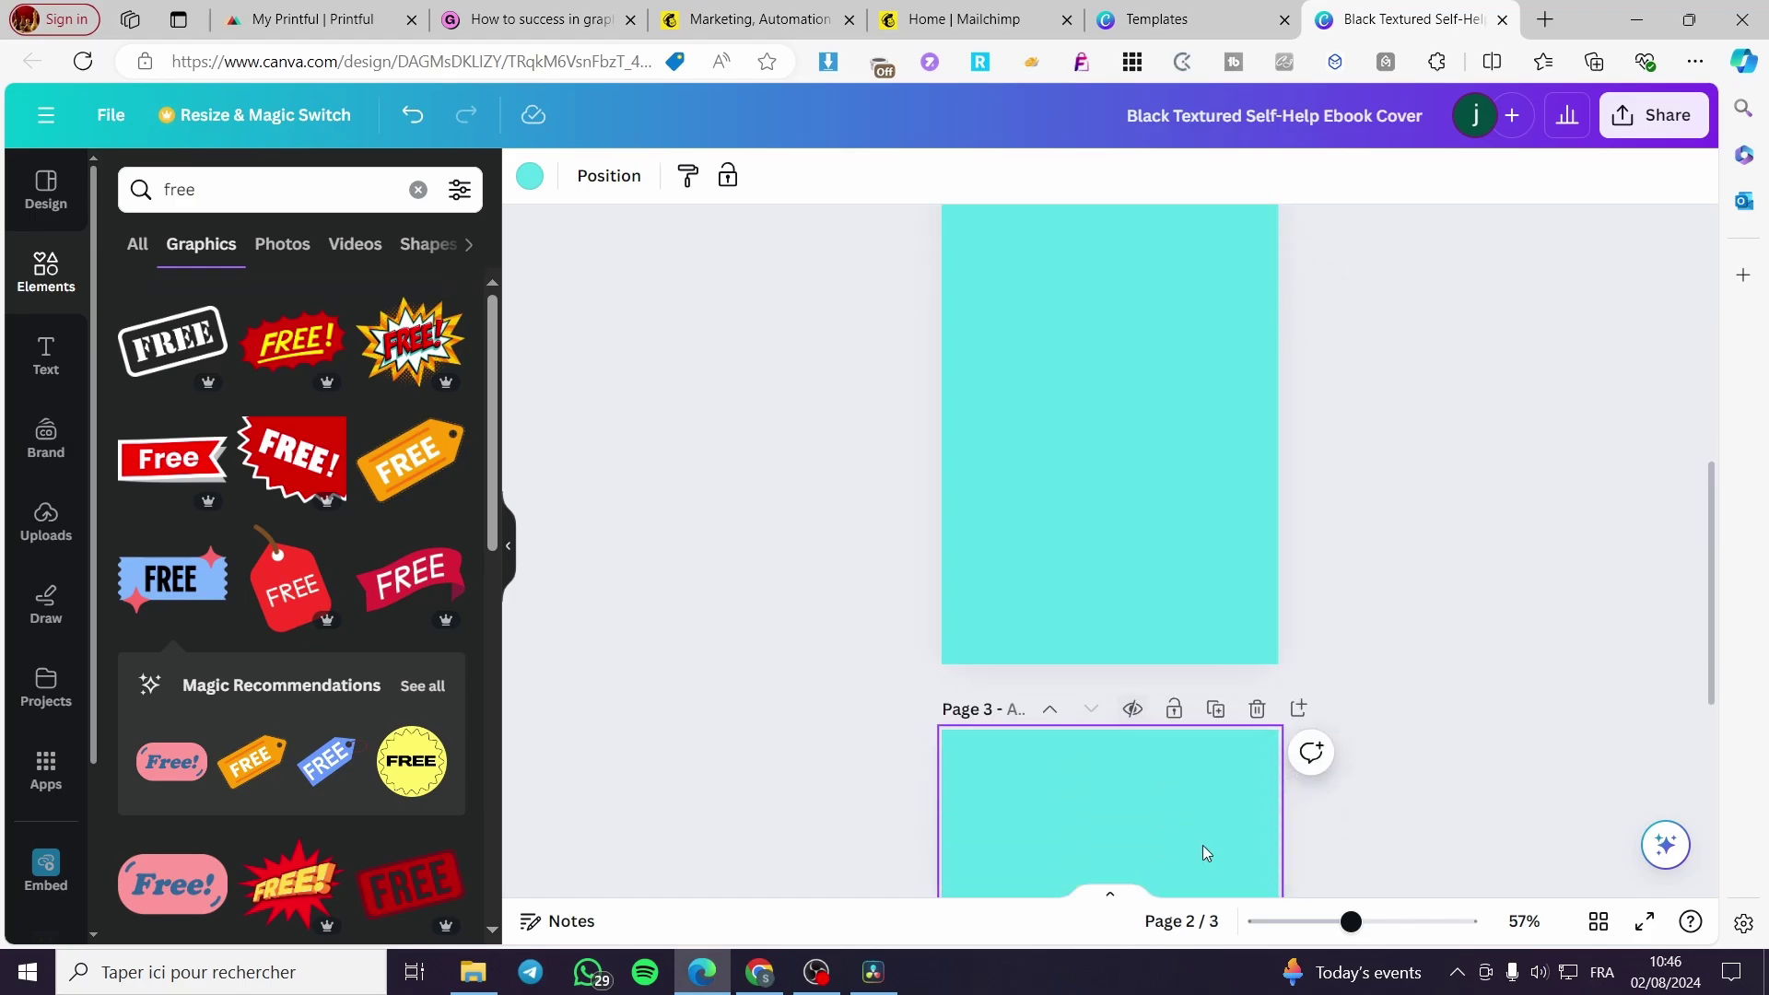
left_click(1145, 829)
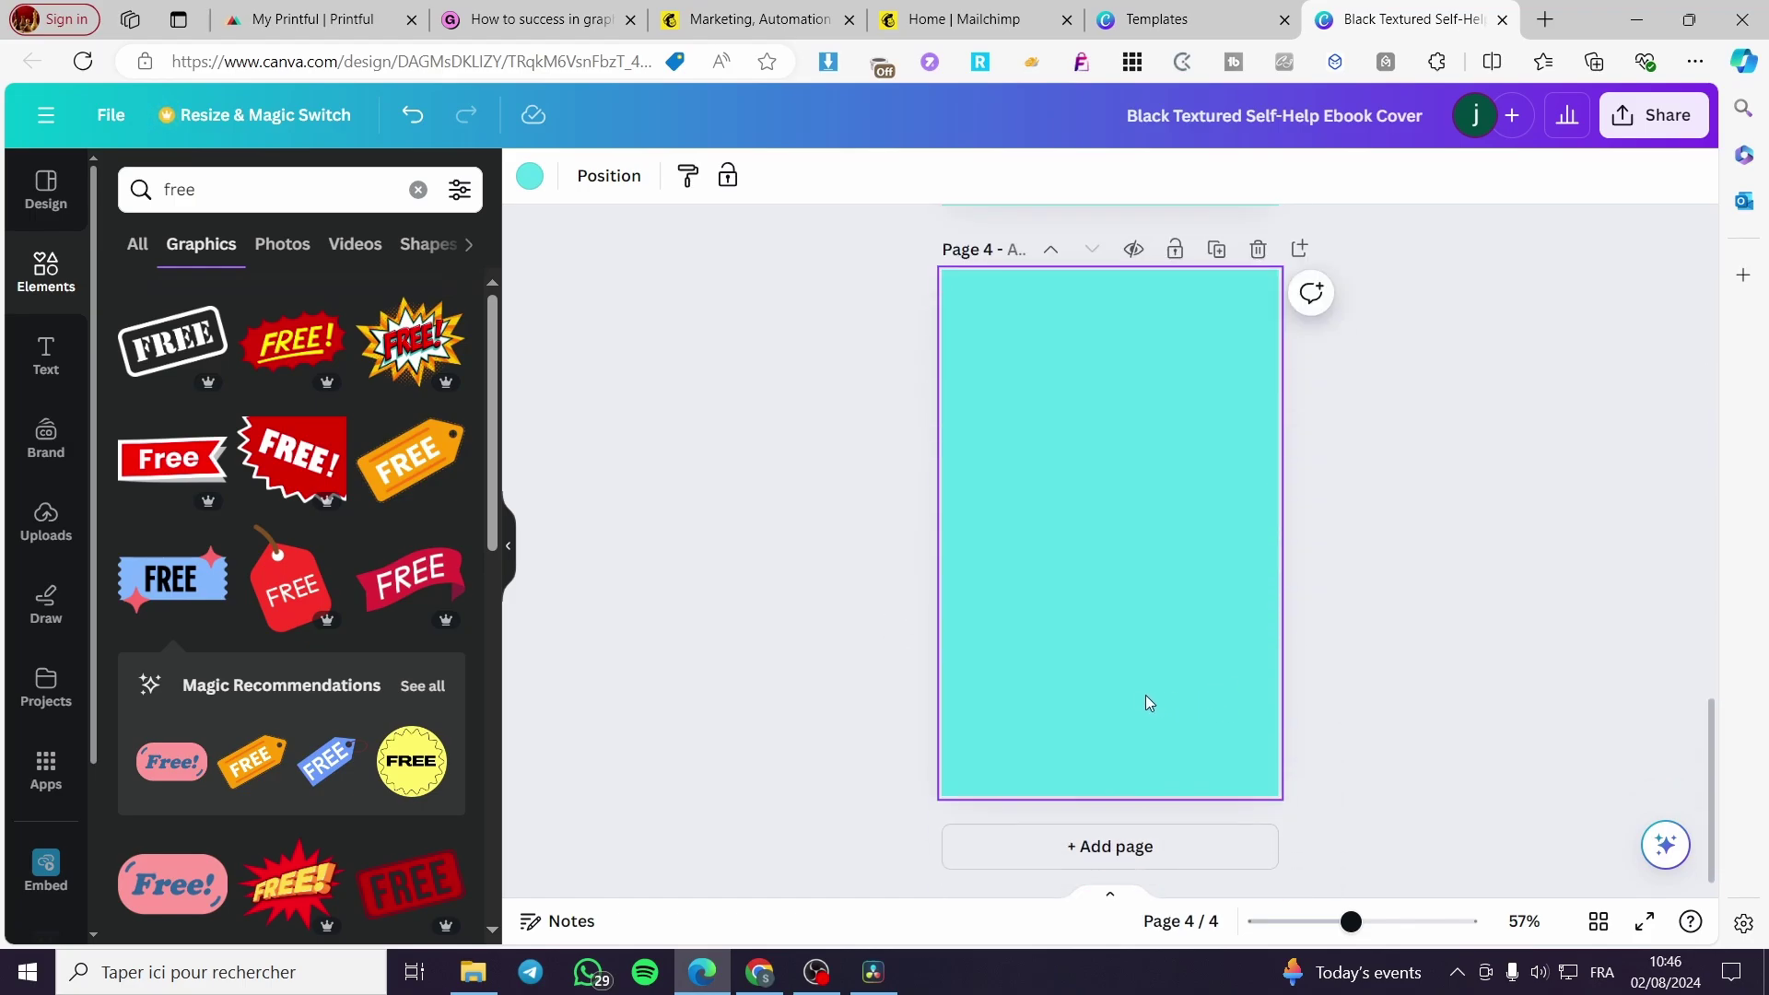
Step: Add a placeholder text box to page 2, enlarge it slightly and position it near the middle of the page
scroll(1111, 682, "up", 3)
scroll(1087, 672, "up", 7)
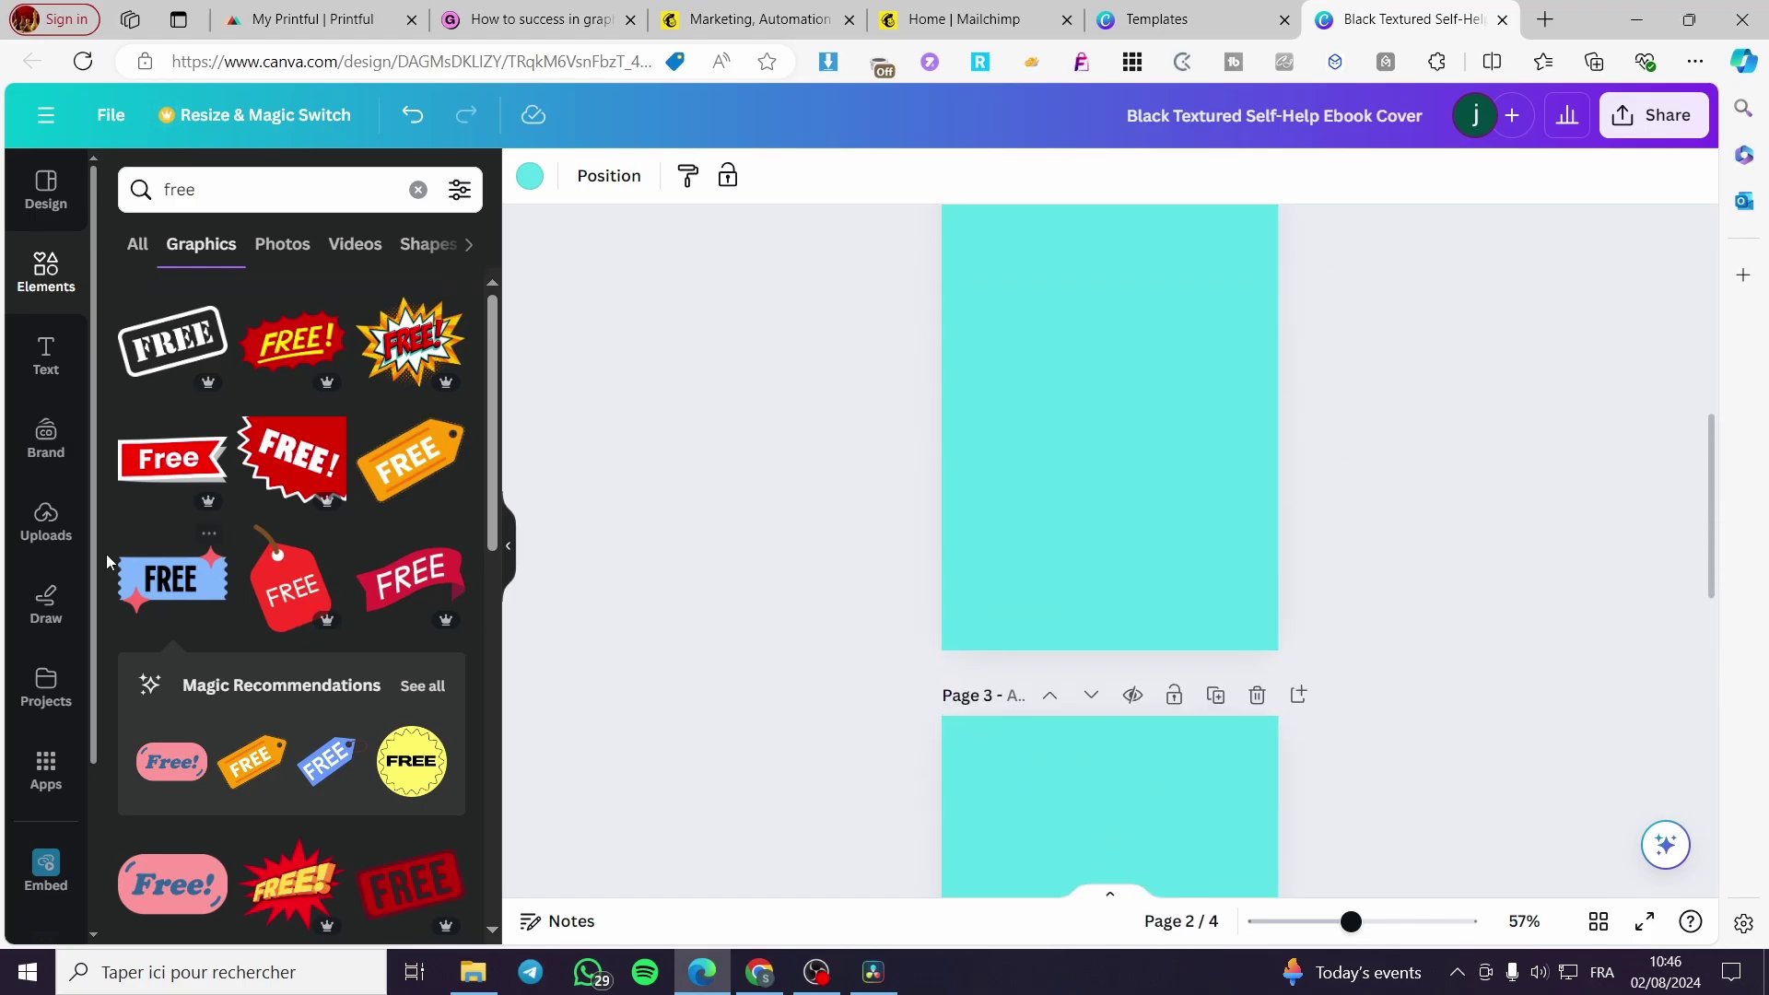
left_click(46, 355)
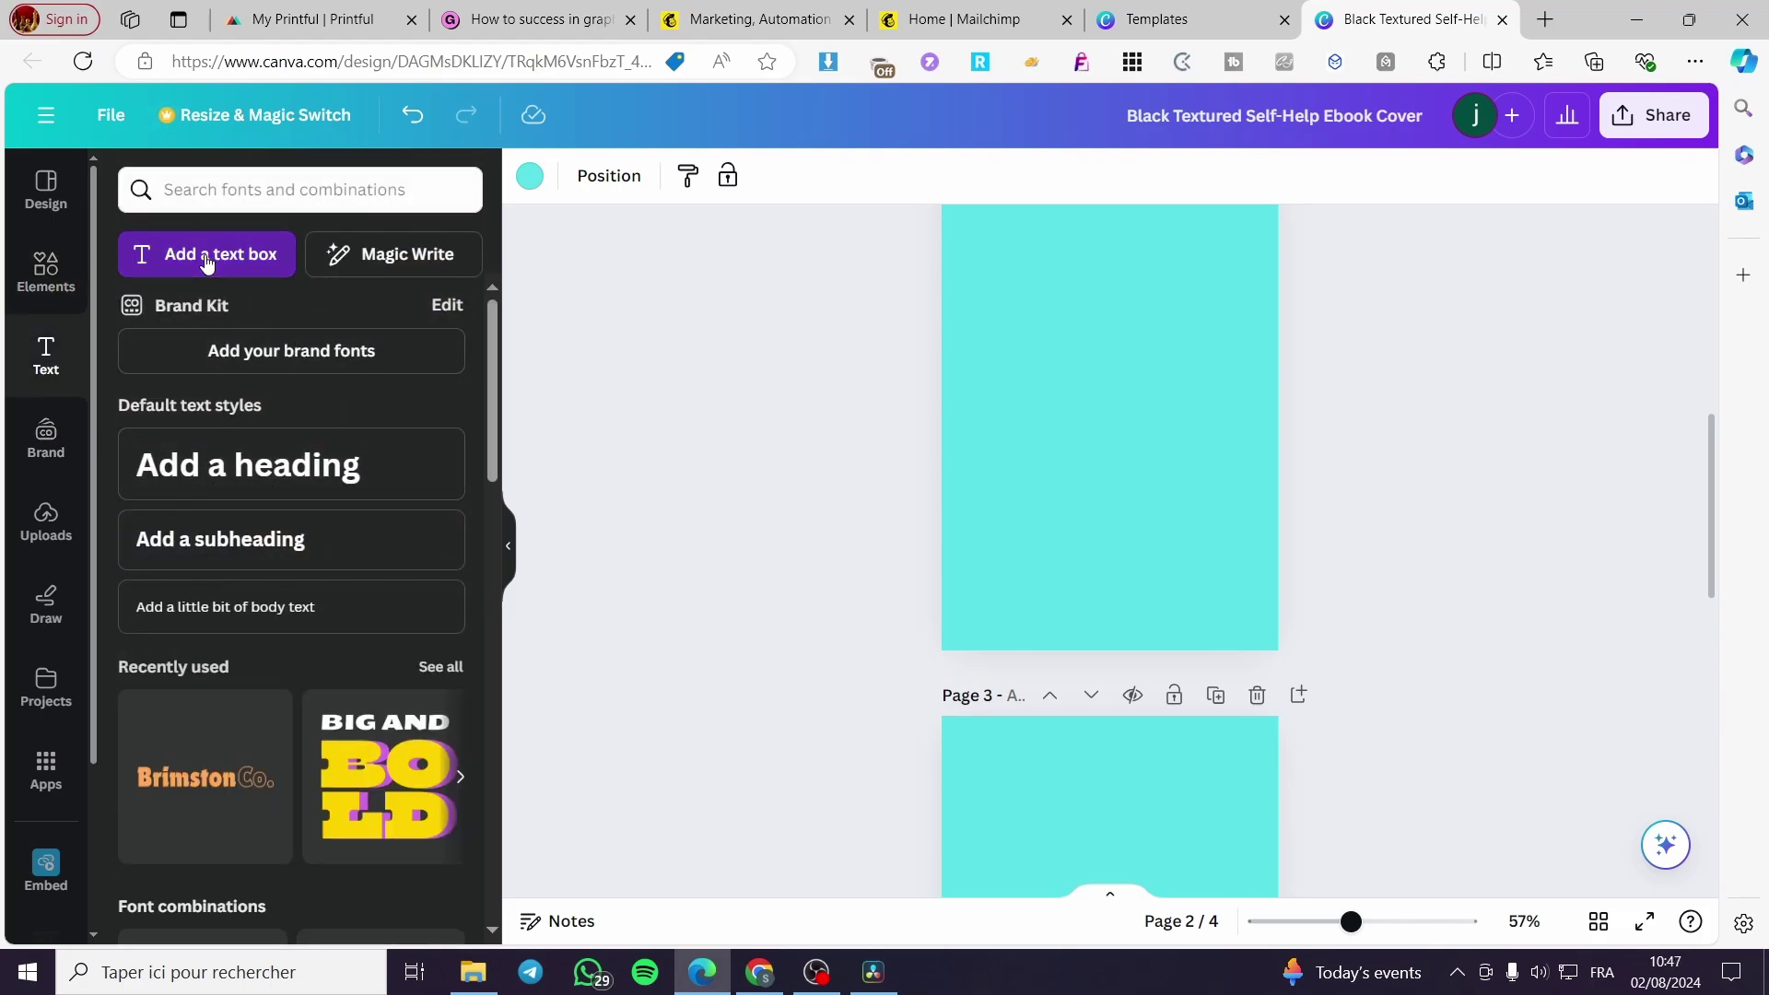
left_click(207, 253)
left_click_drag(1245, 542, 1255, 593)
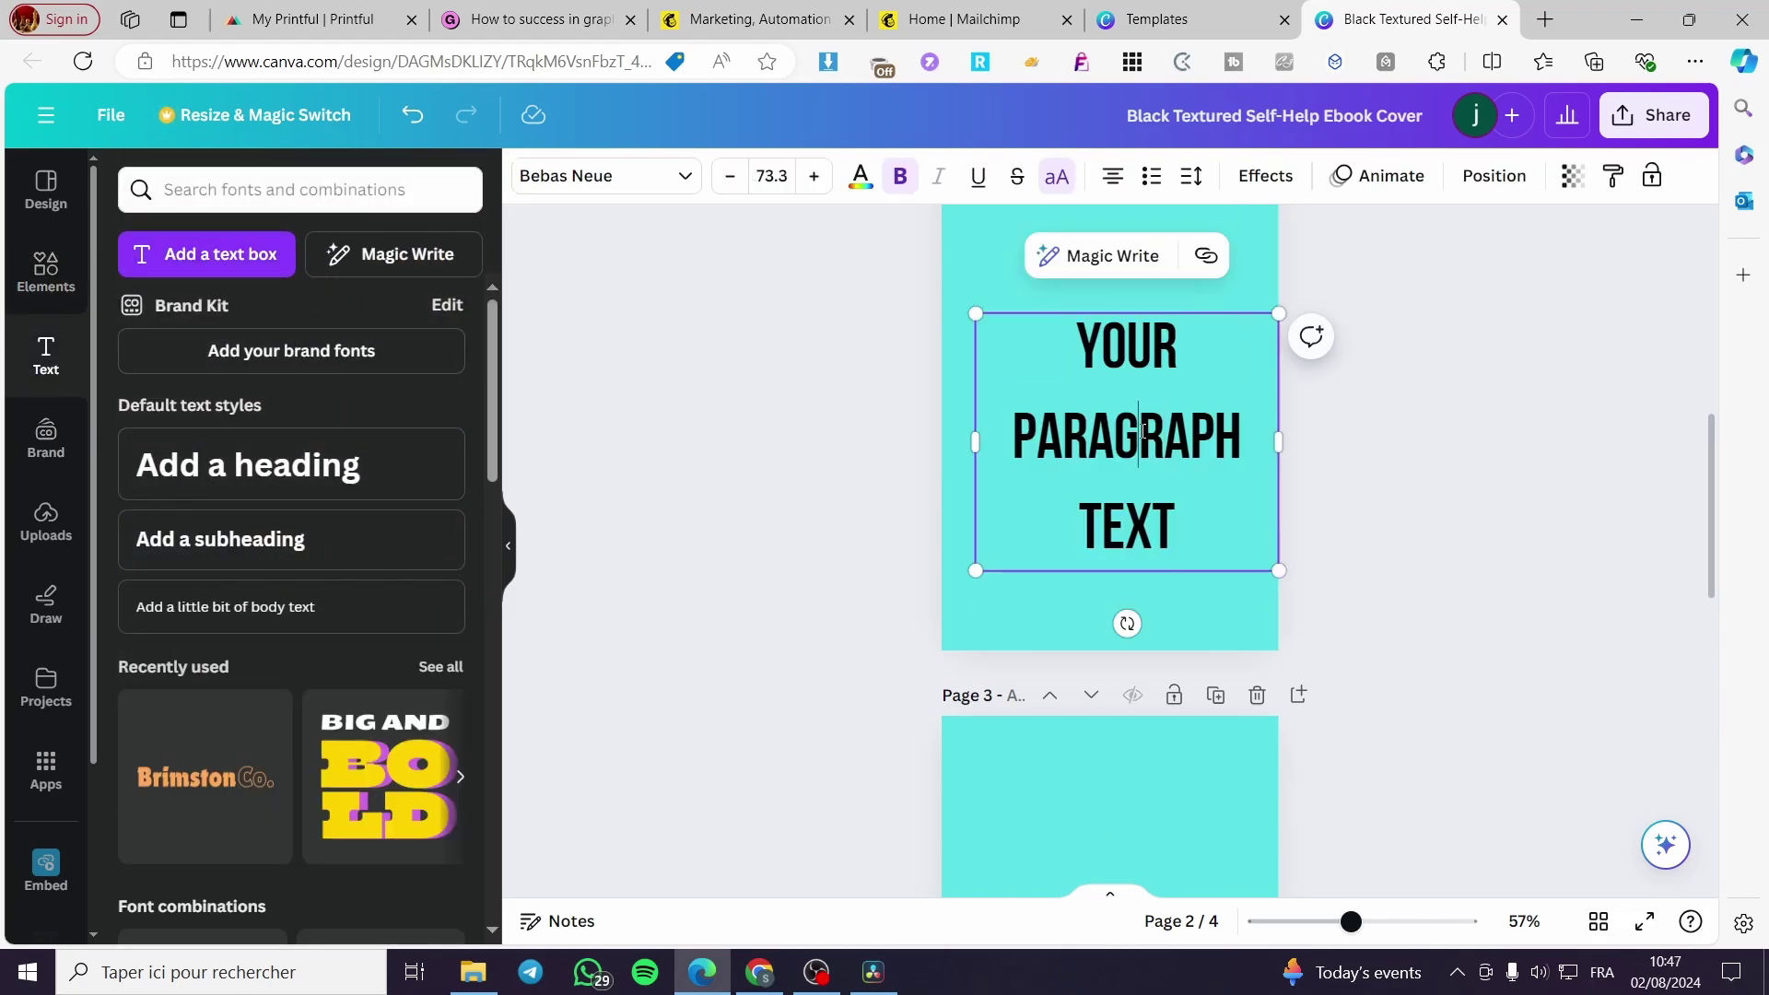
left_click_drag(1141, 441, 1116, 392)
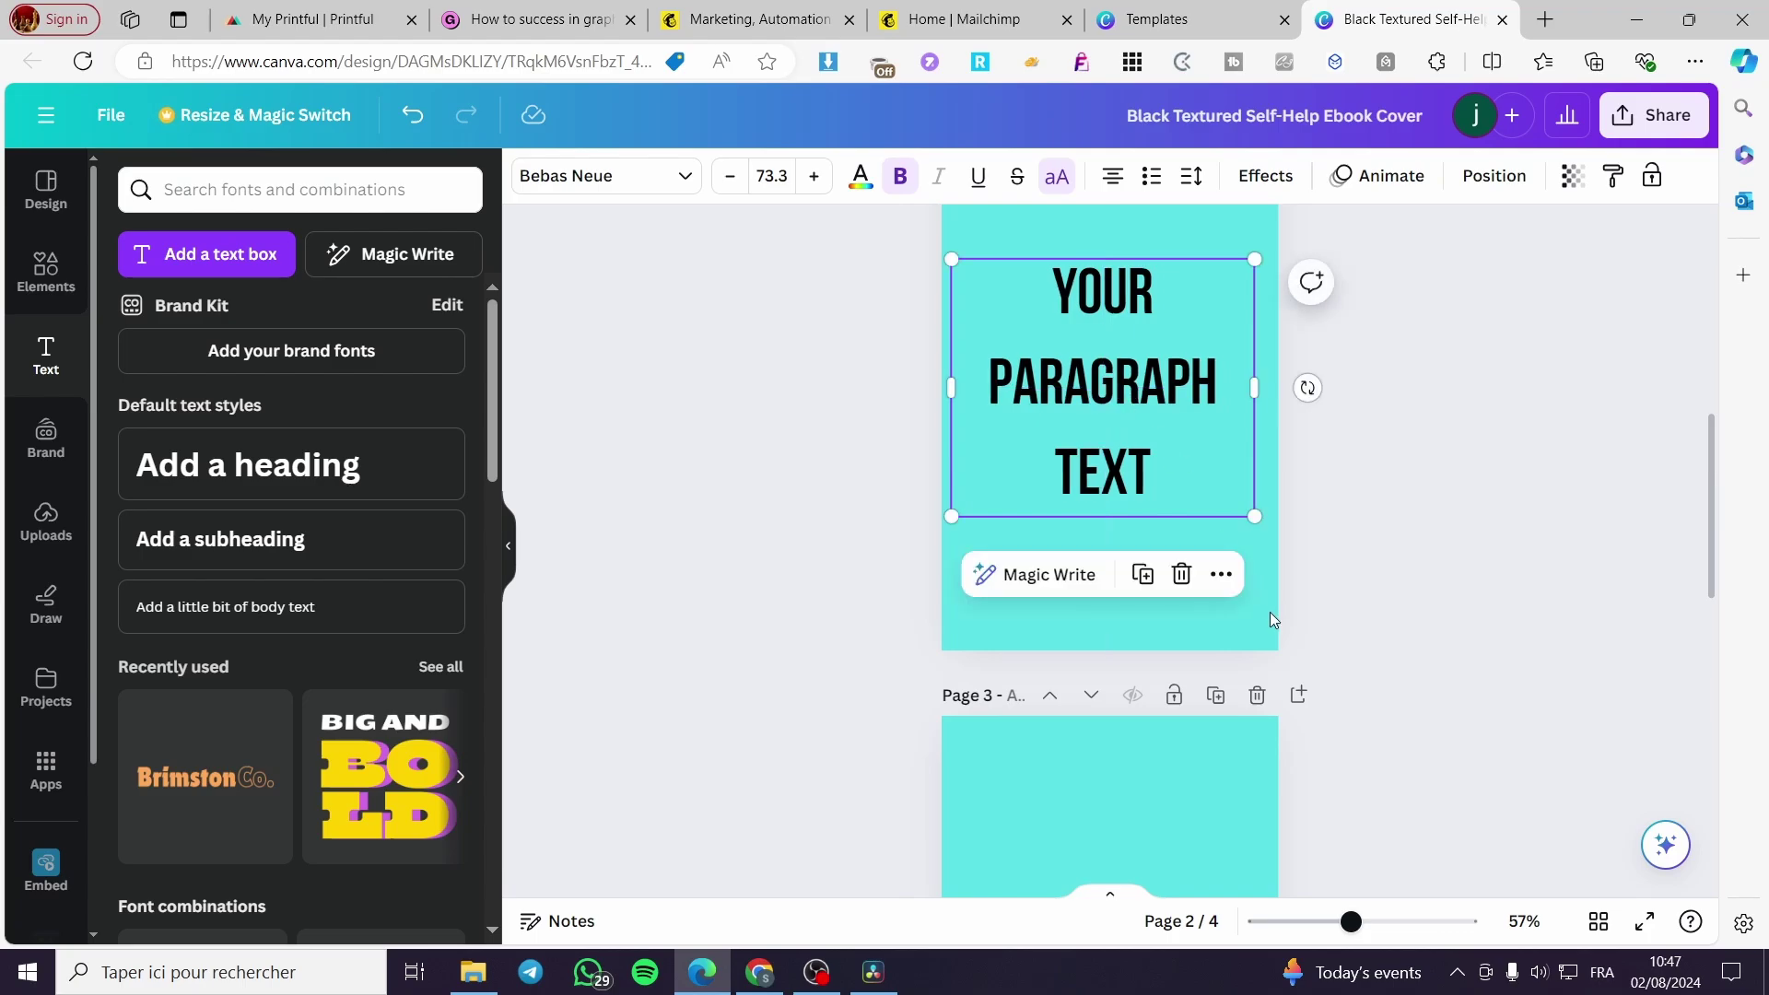
Step: Add another placeholder text box, move it from page 2 onto page 3 and center it there
left_click(269, 264)
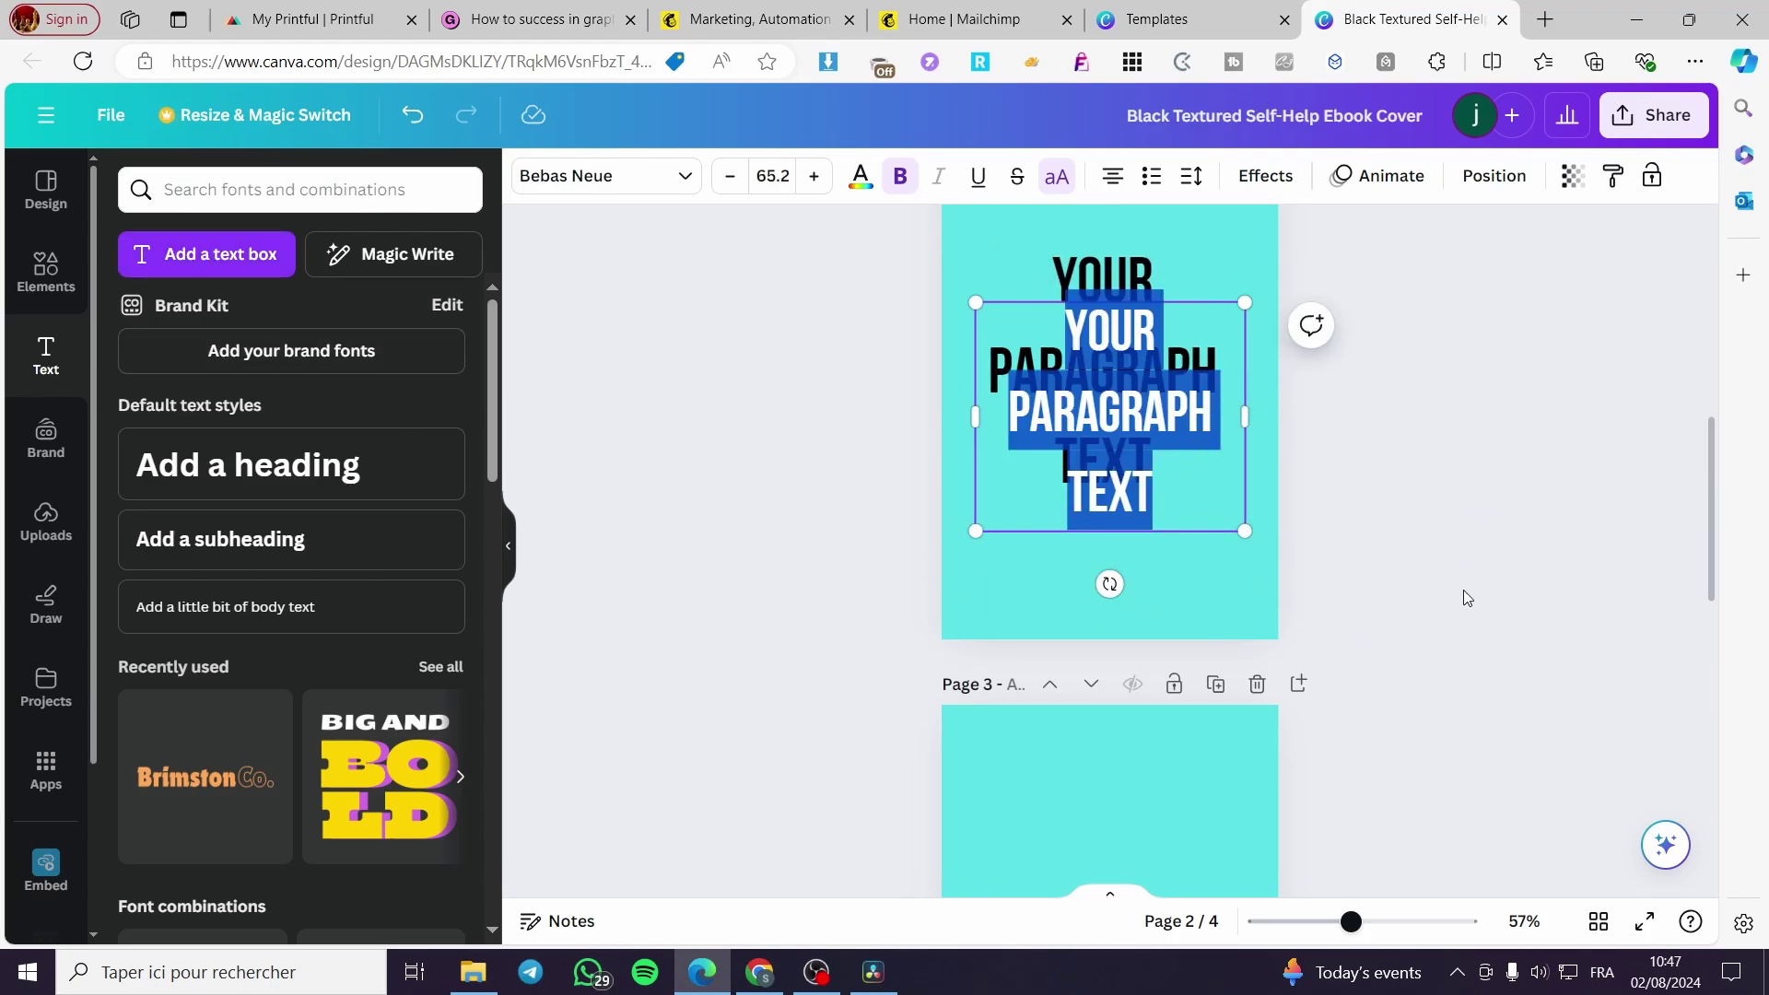
scroll(1461, 594, "down", 1)
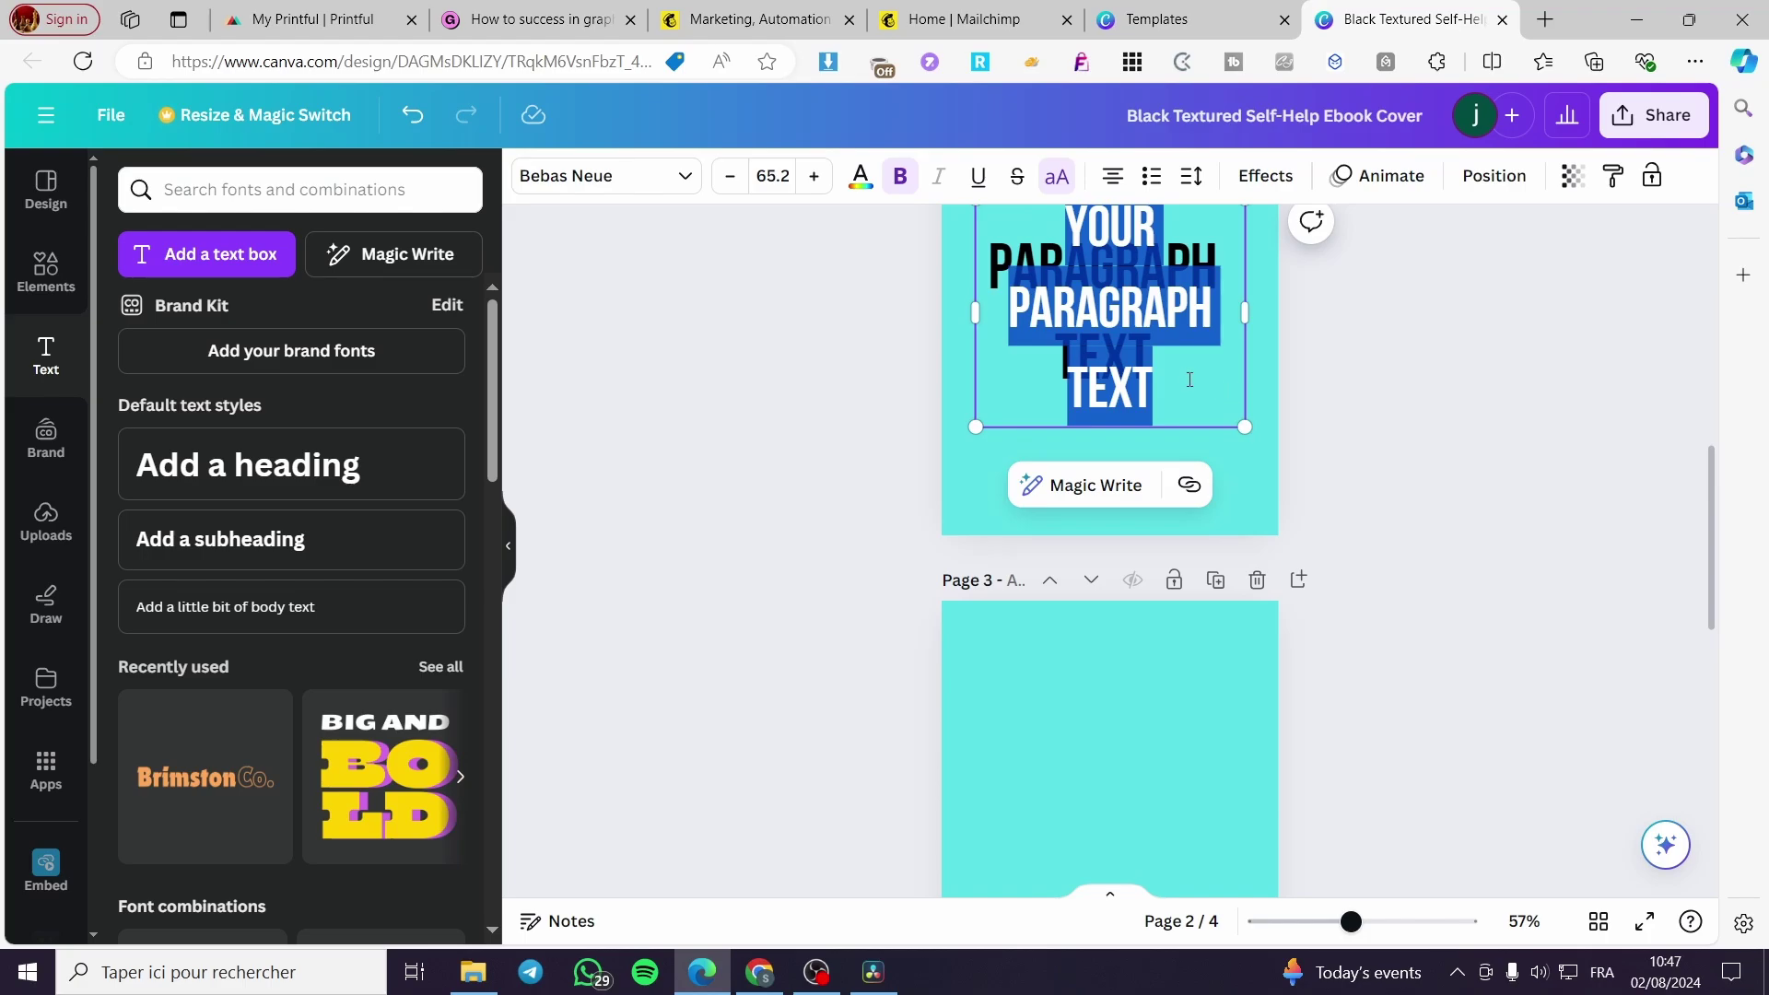
left_click(1294, 433)
left_click_drag(1132, 299, 1125, 803)
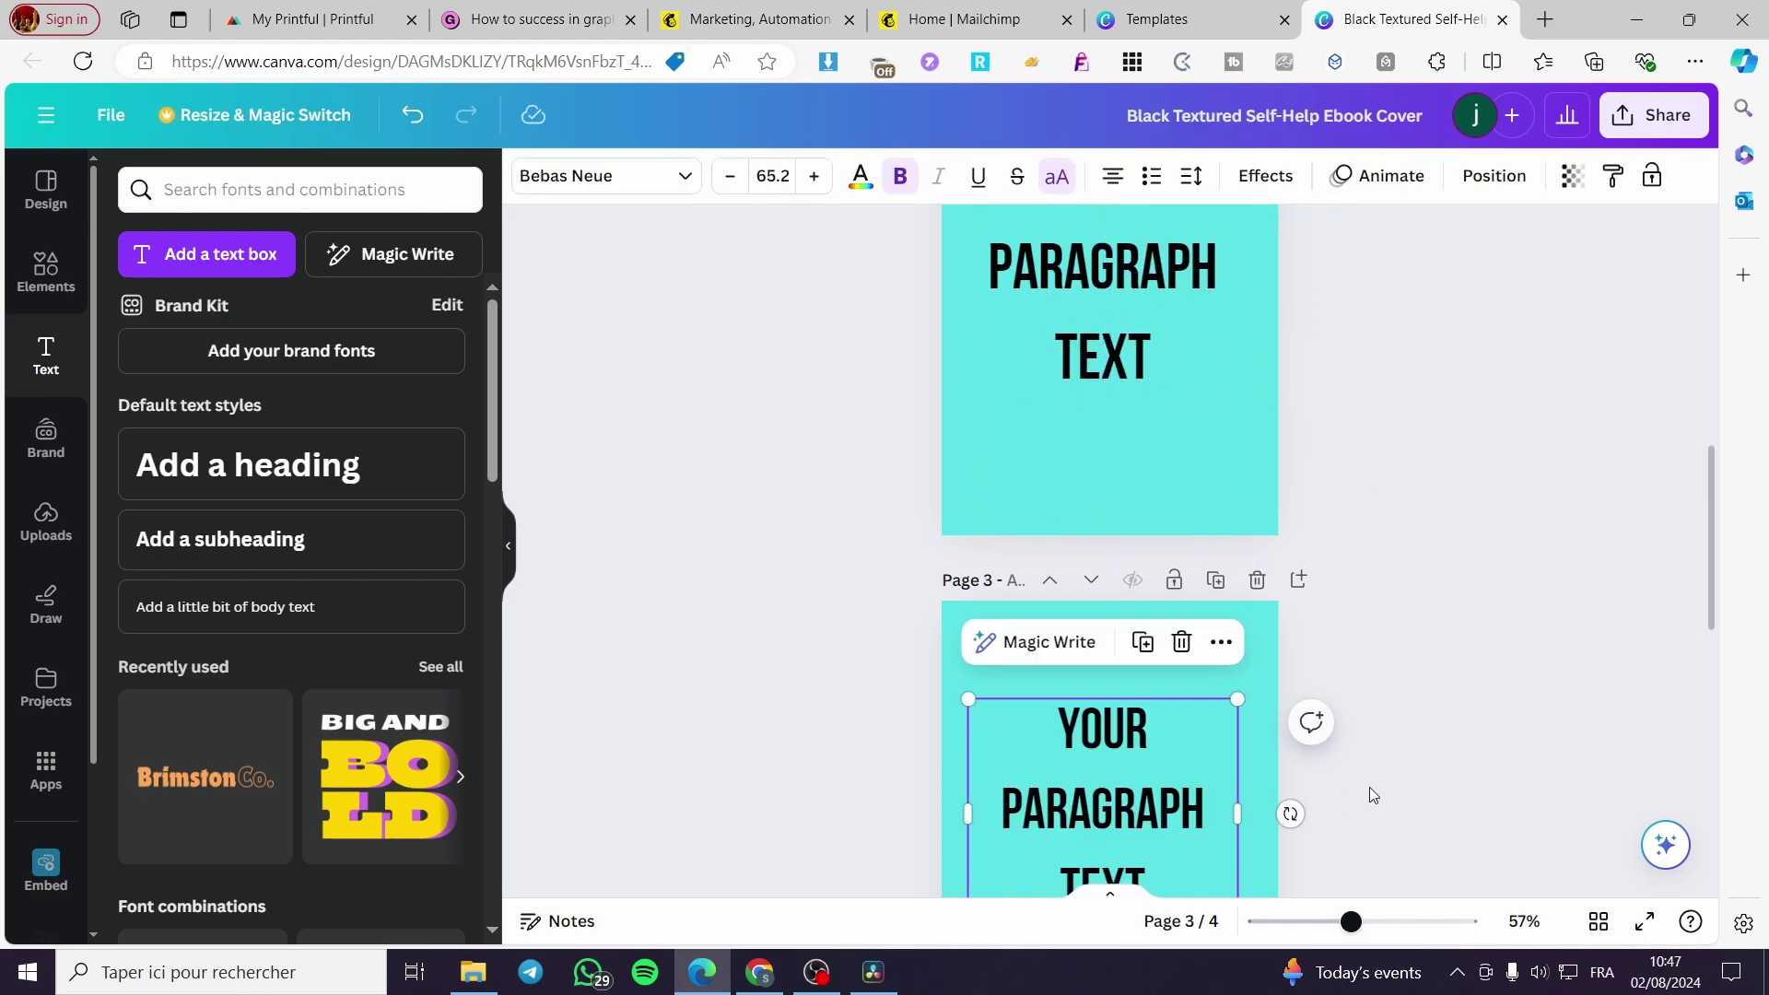
scroll(1370, 794, "down", 2)
left_click_drag(1110, 555, 1114, 611)
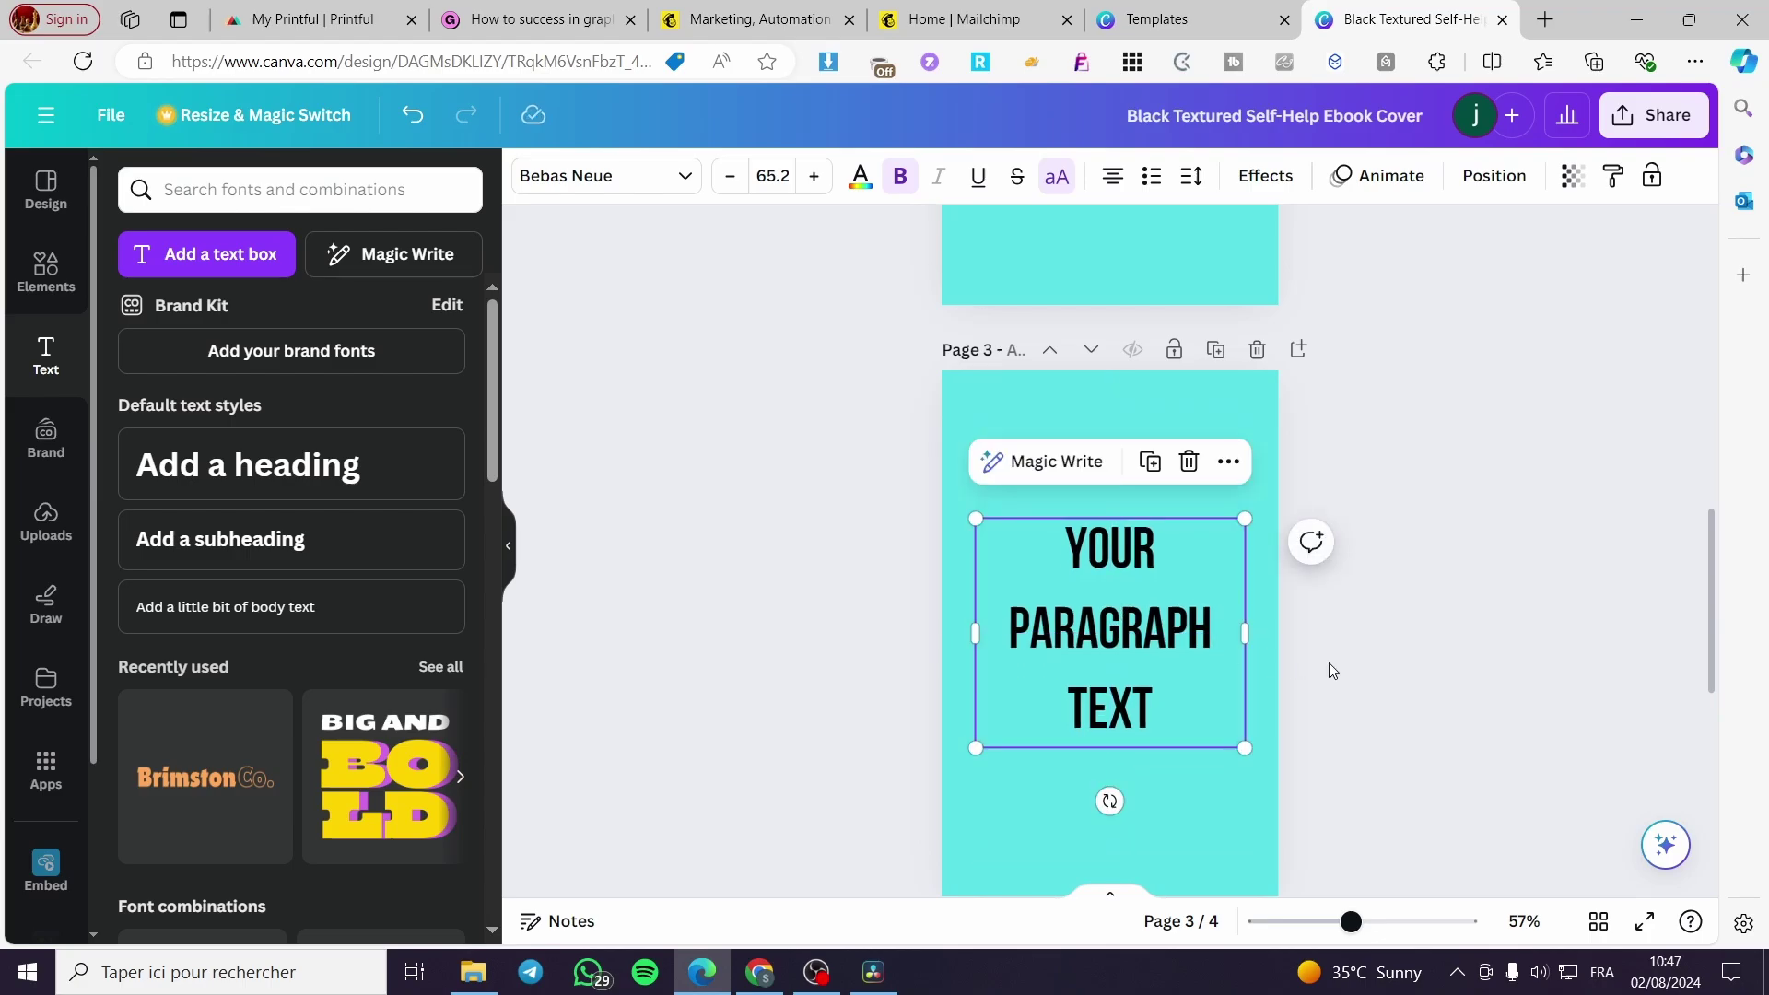
Step: Add a placeholder text box to the blank page 4
left_click(372, 268)
left_click(1435, 195)
scroll(1039, 562, "down", 5)
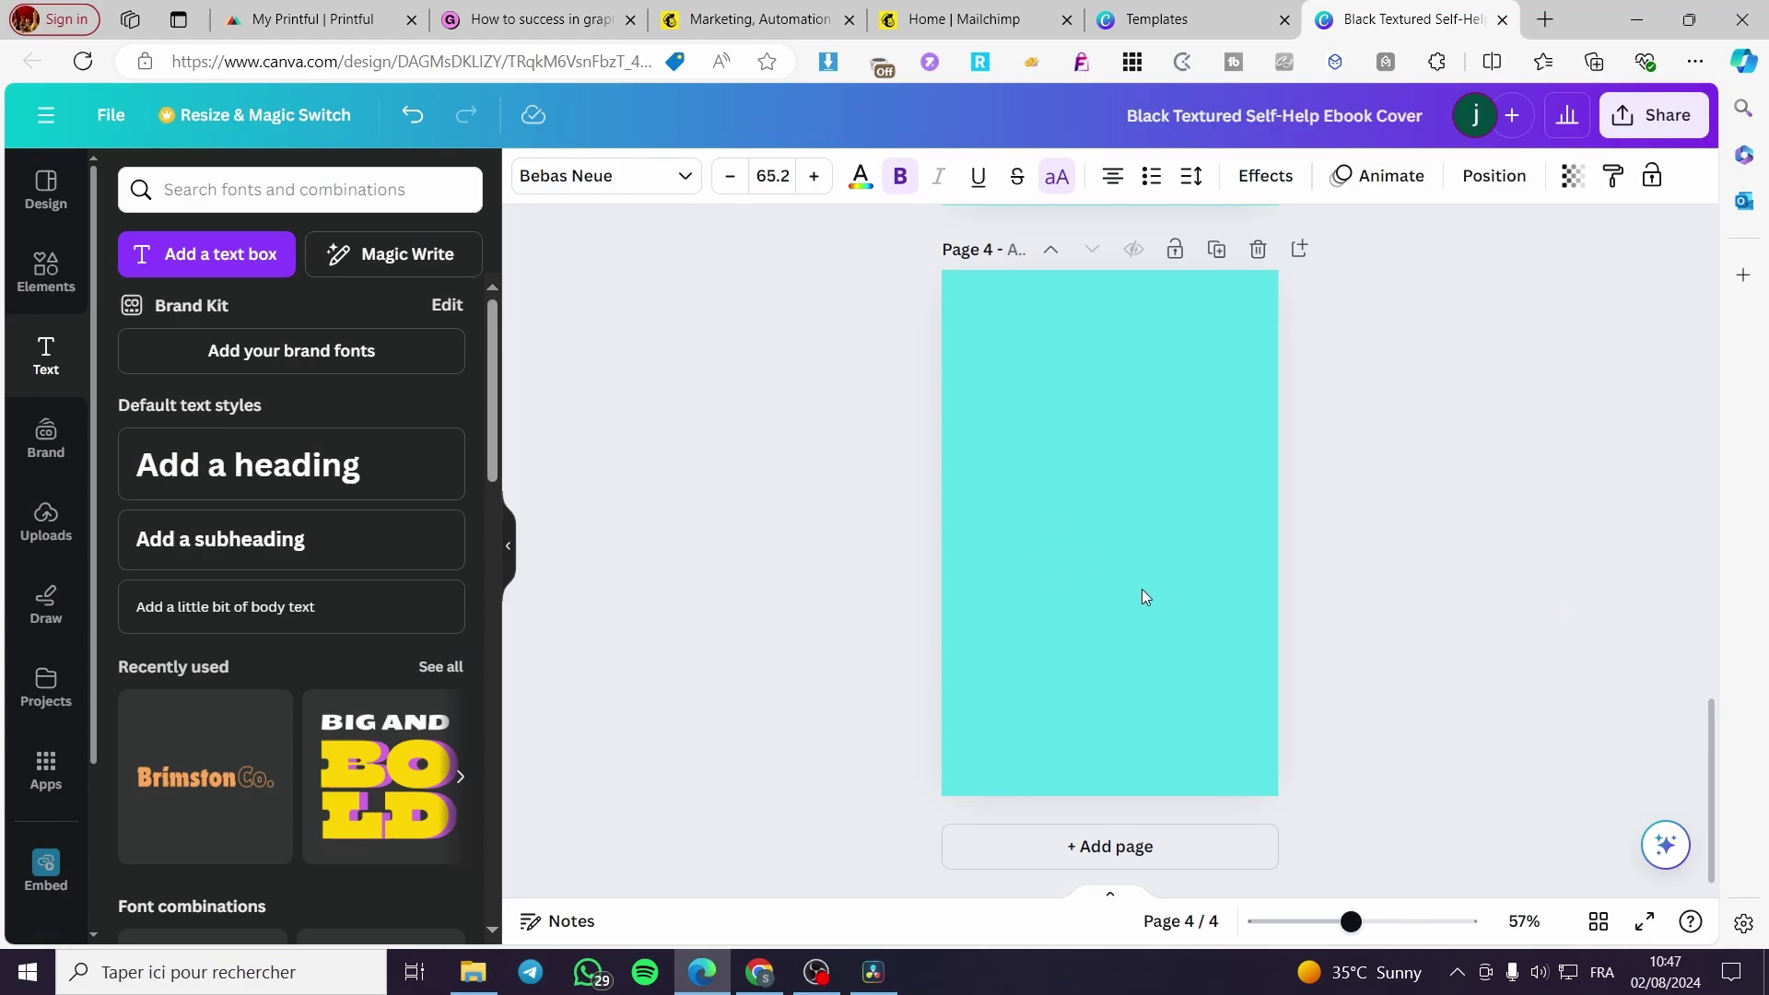
scroll(1141, 590, "up", 5)
scroll(1145, 571, "up", 5)
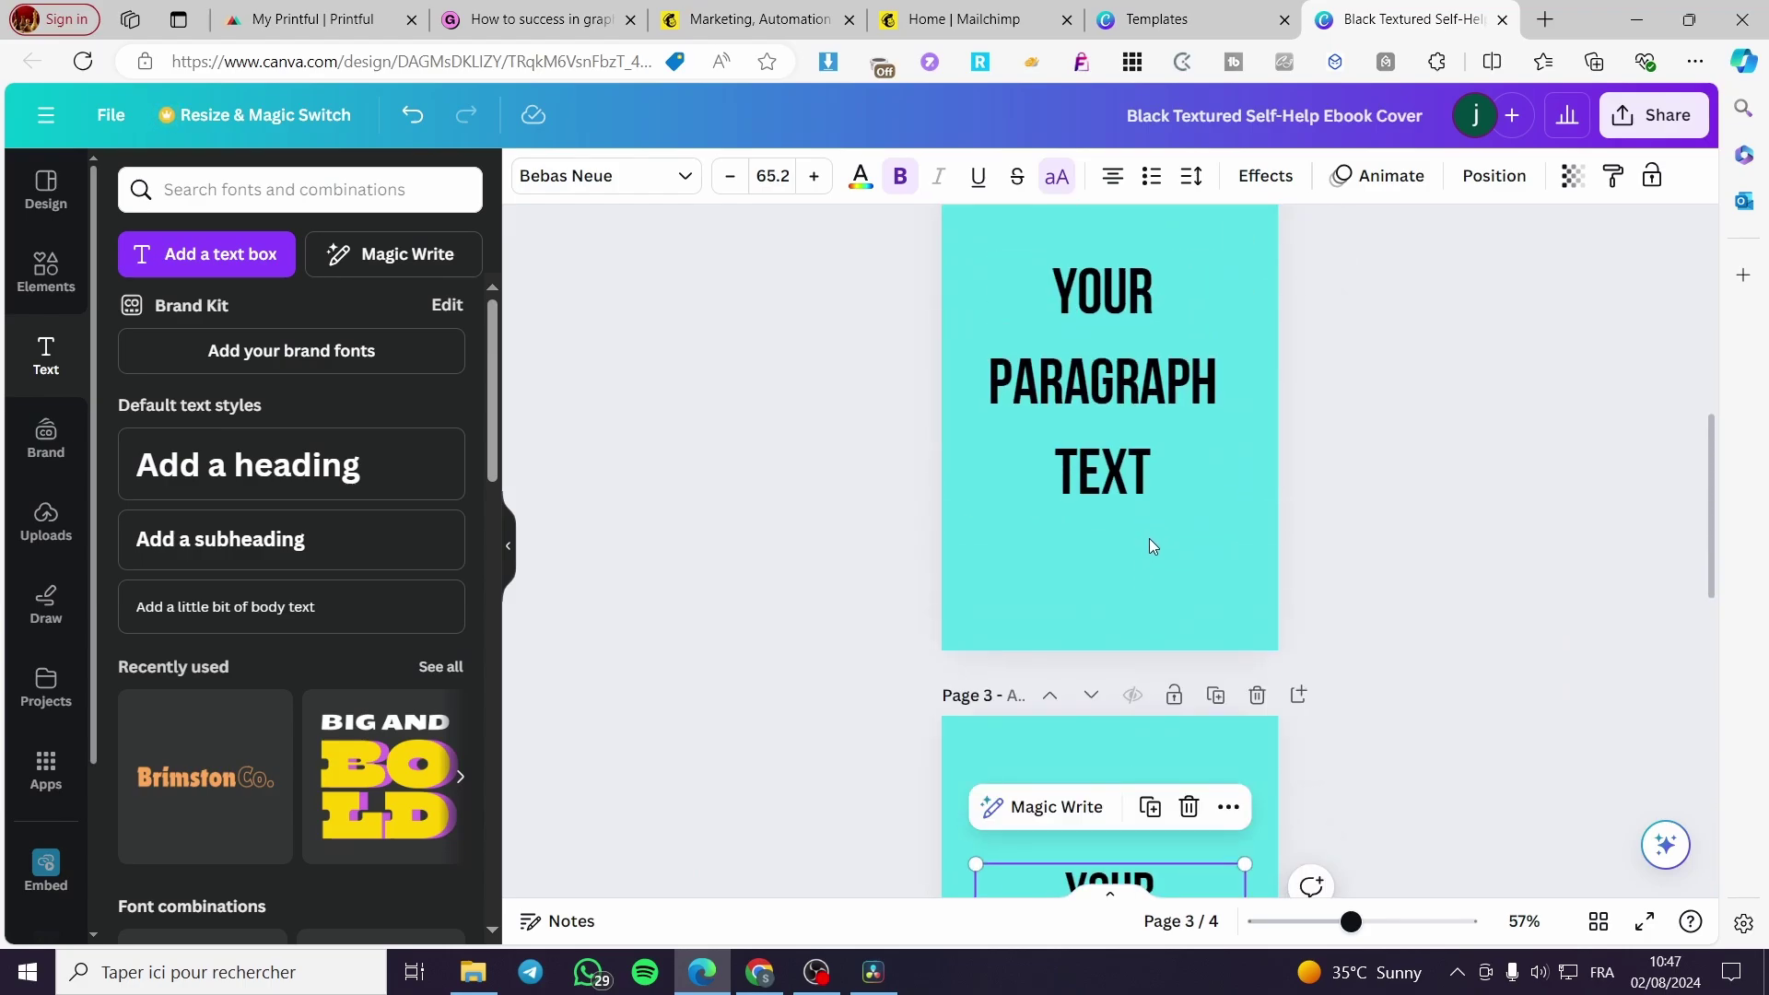
scroll(1343, 560, "down", 10)
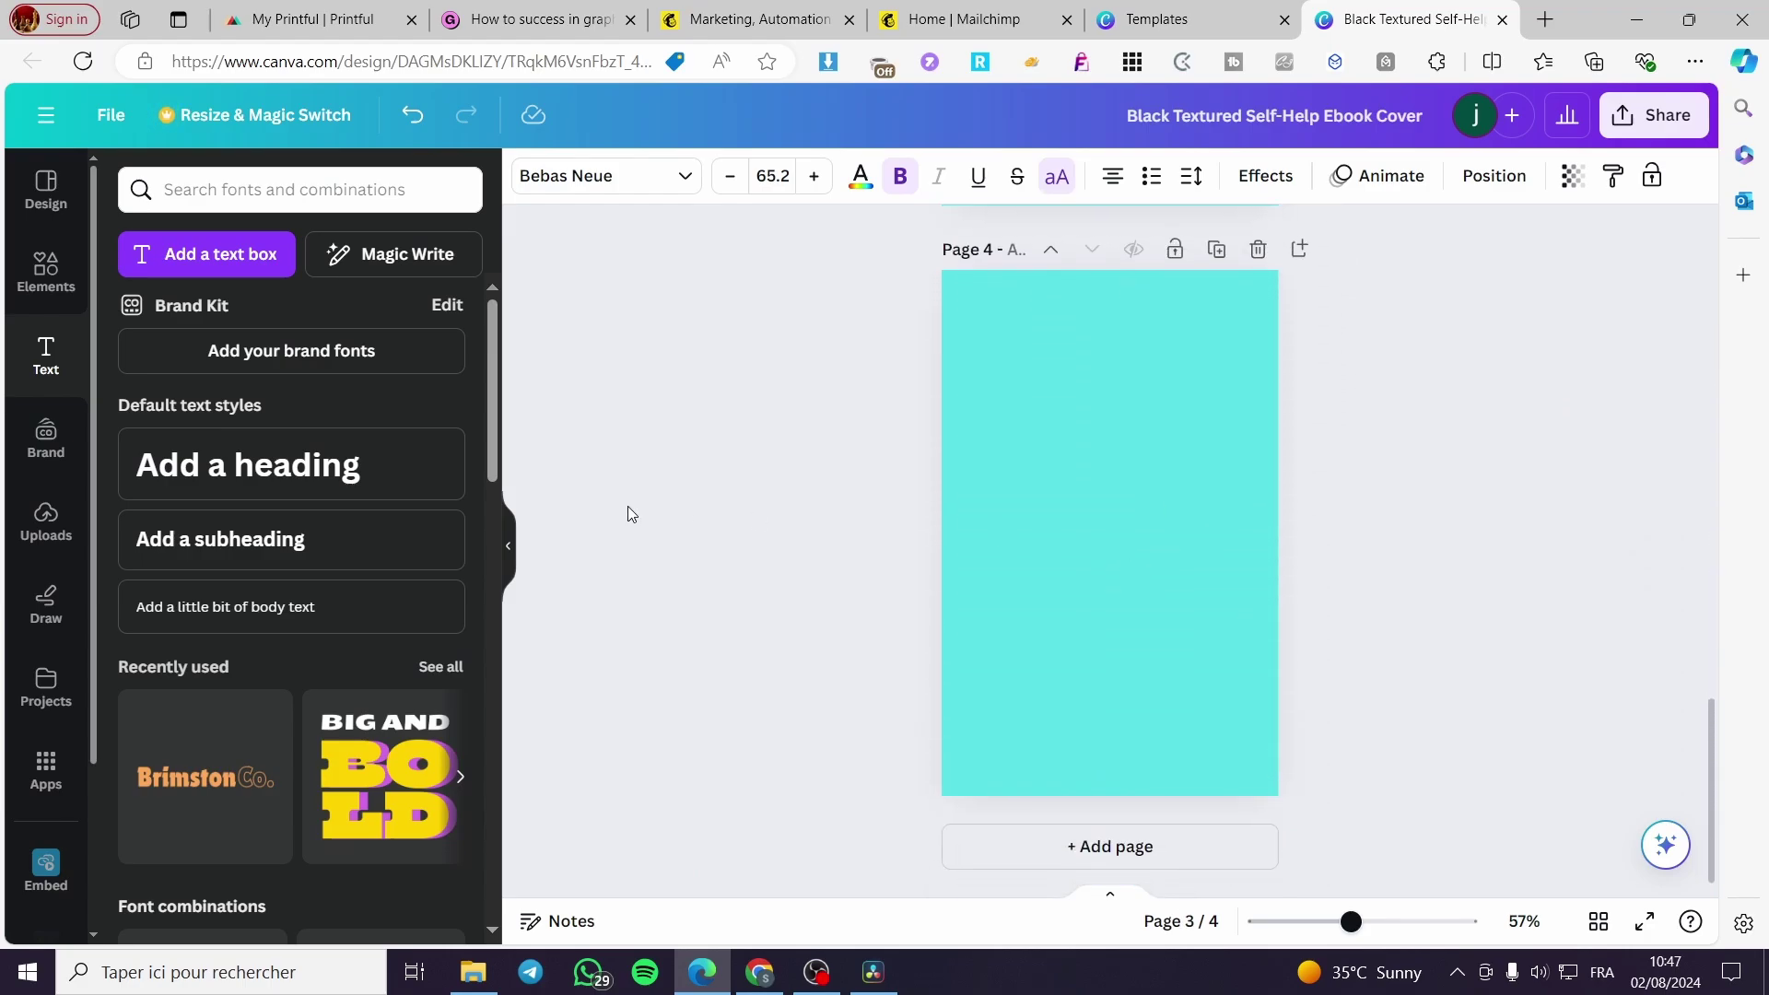
left_click(208, 254)
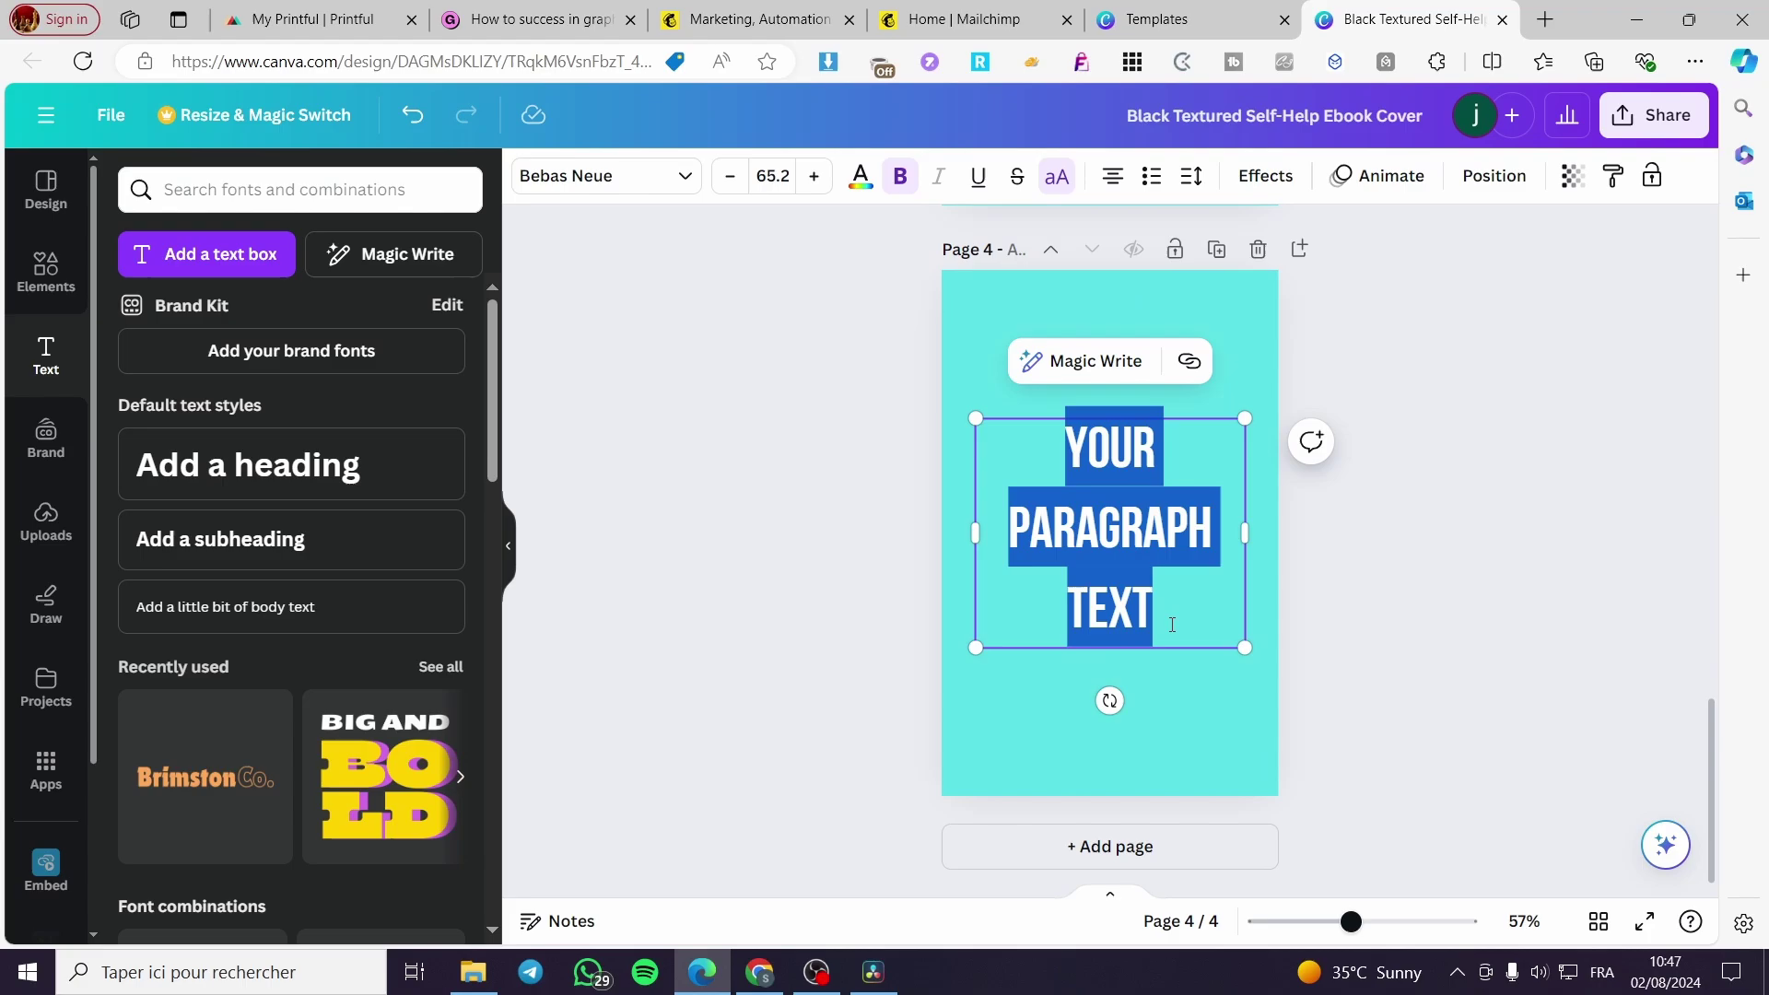
left_click(1569, 615)
Step: Download all four pages of the design as a PDF Standard file
scroll(1440, 685, "up", 15)
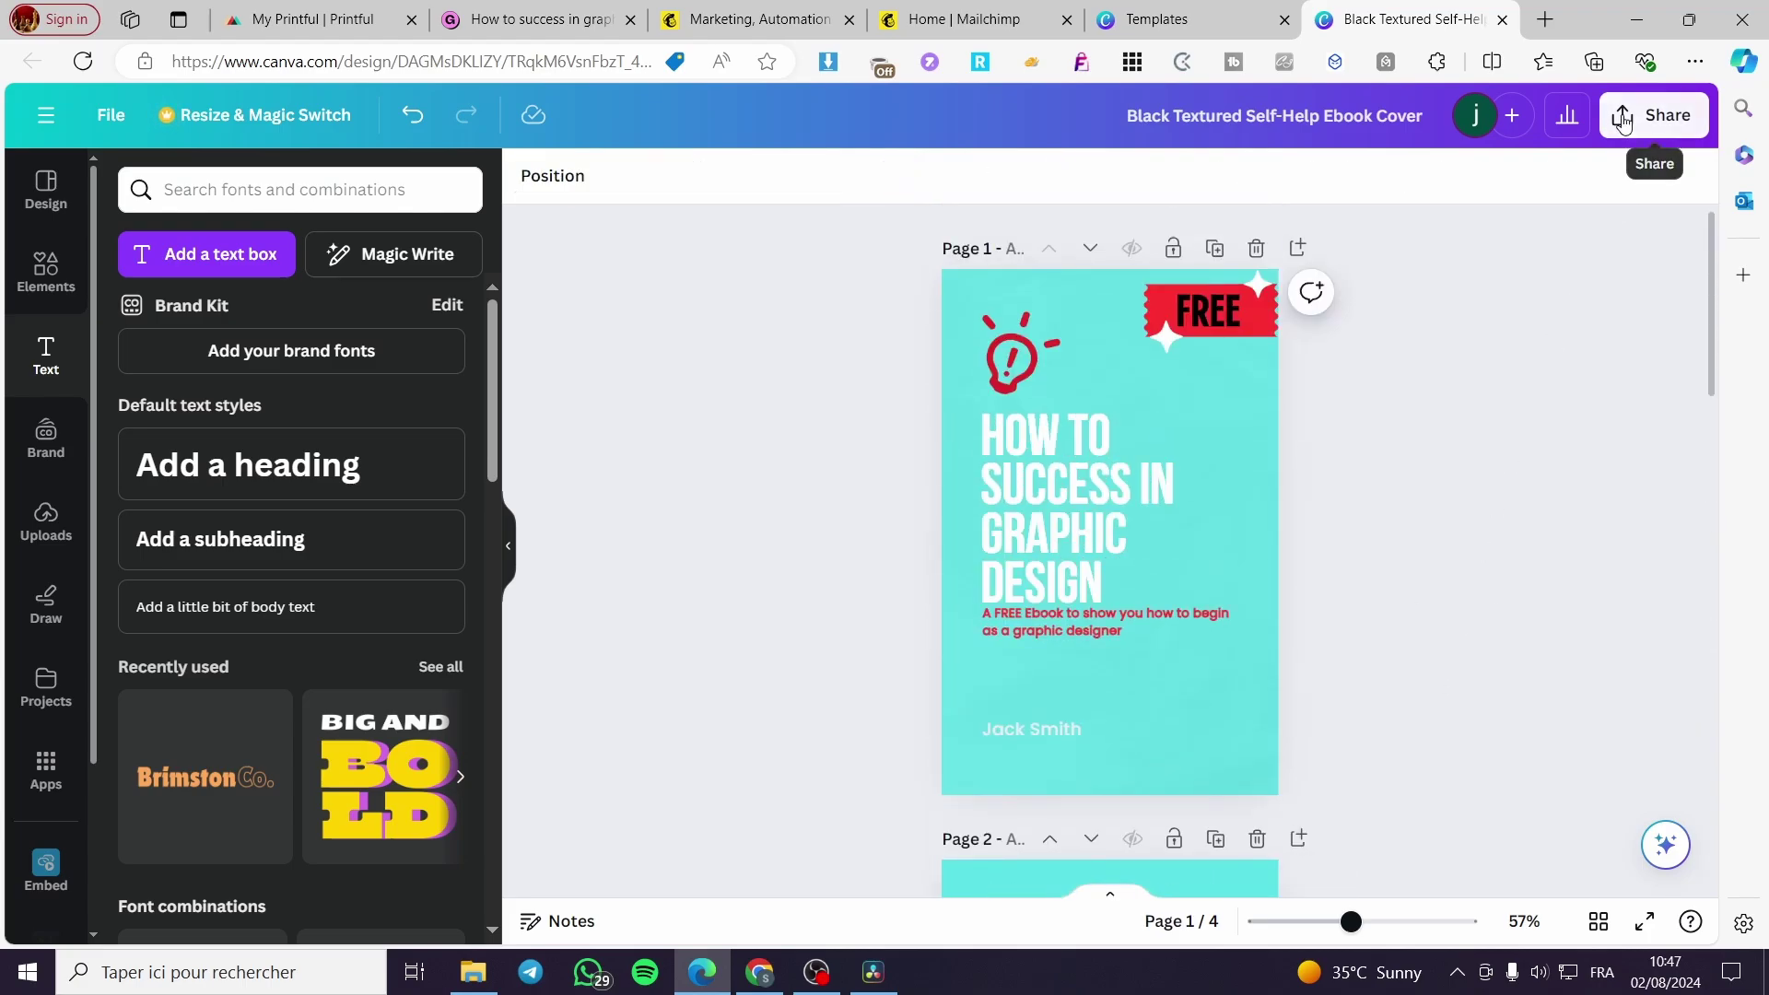
left_click(1622, 120)
left_click(1445, 722)
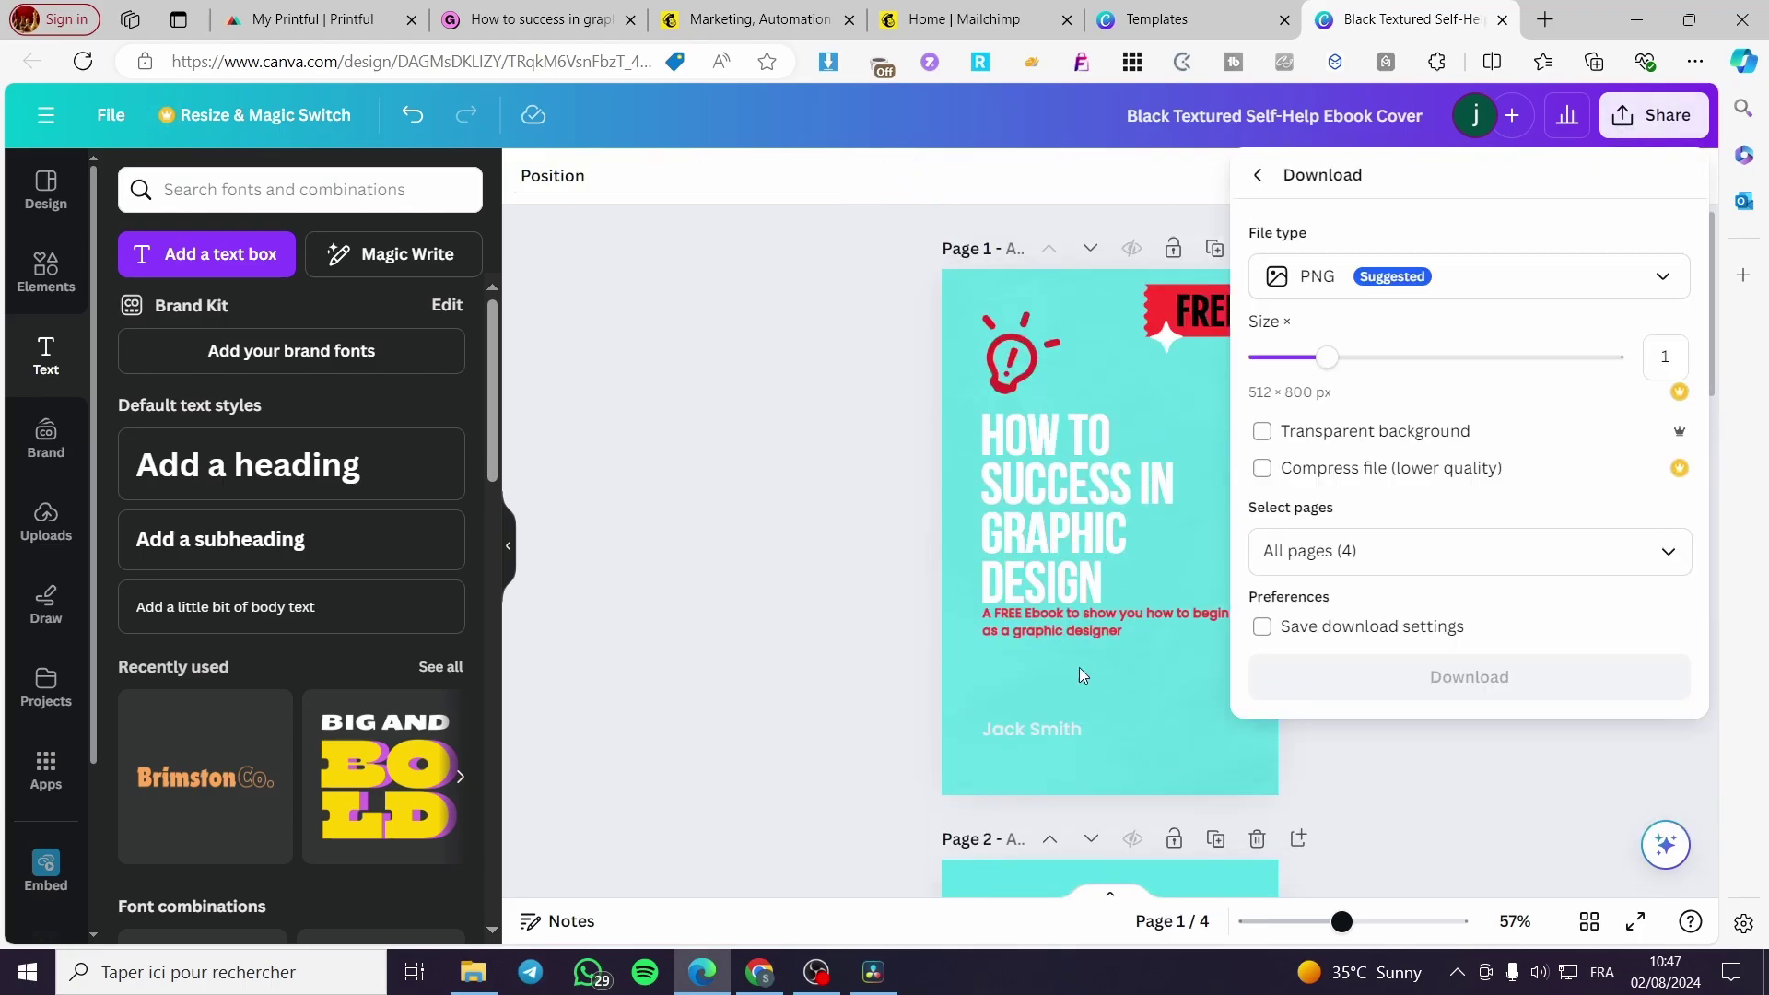
left_click(1474, 277)
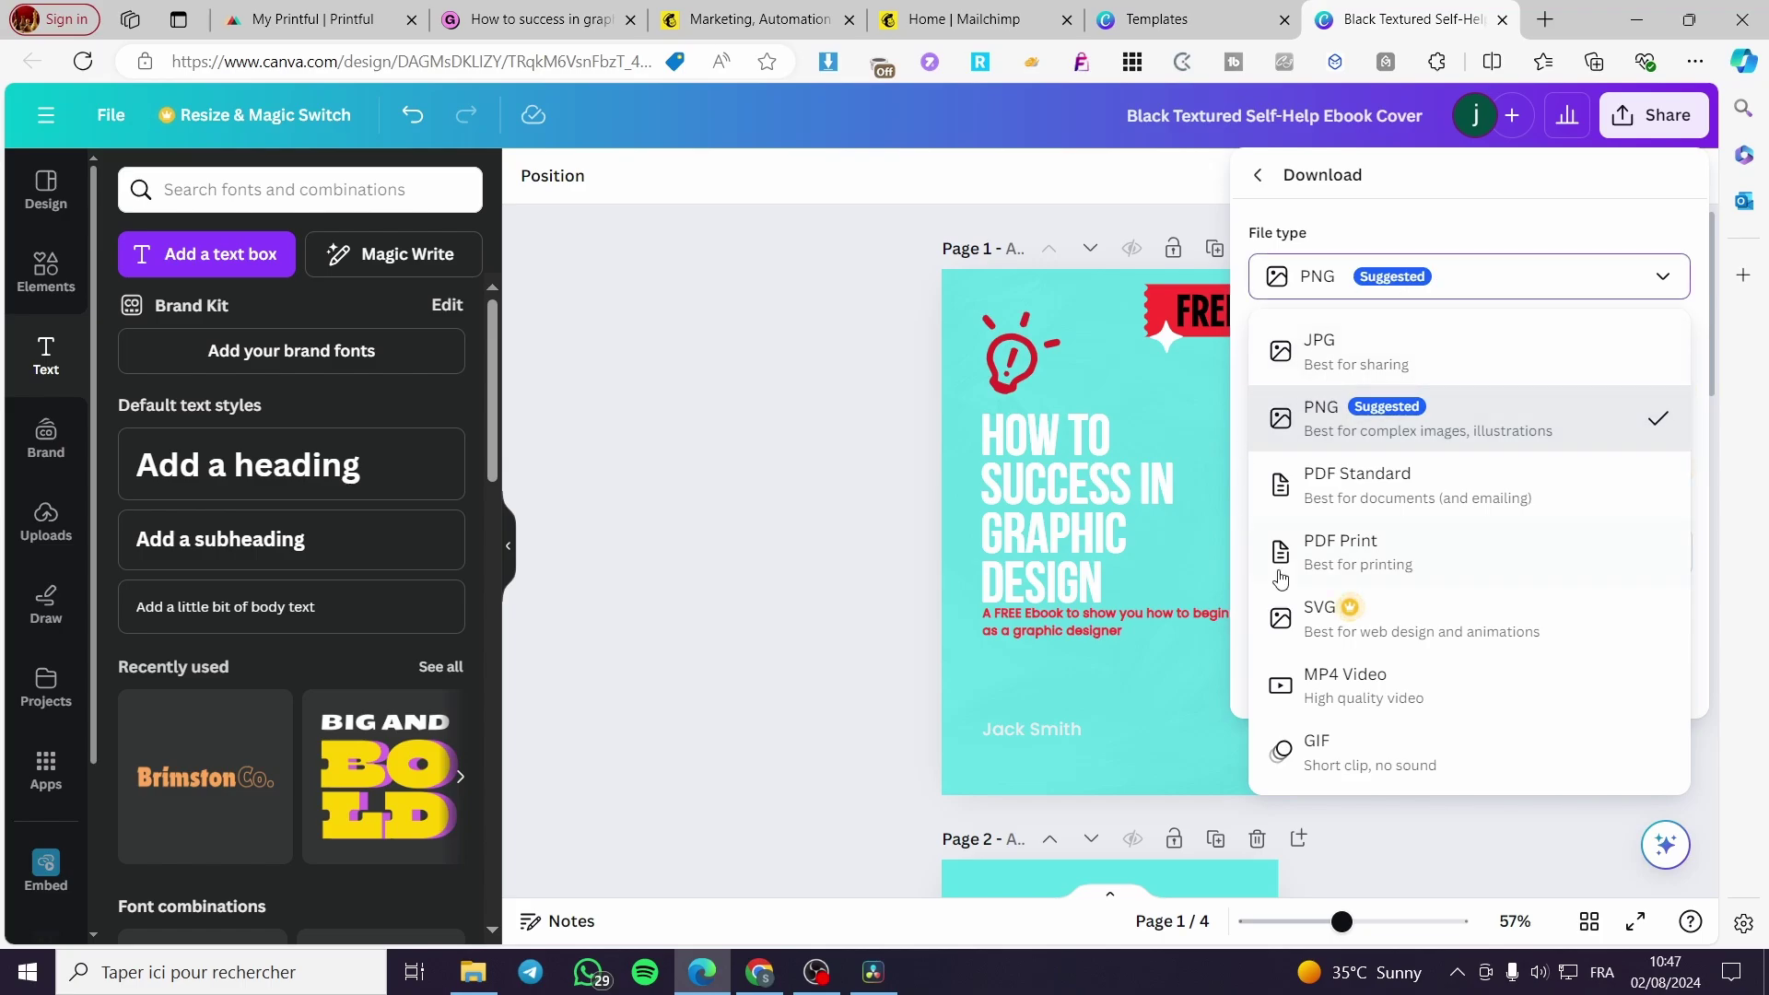
left_click(1426, 494)
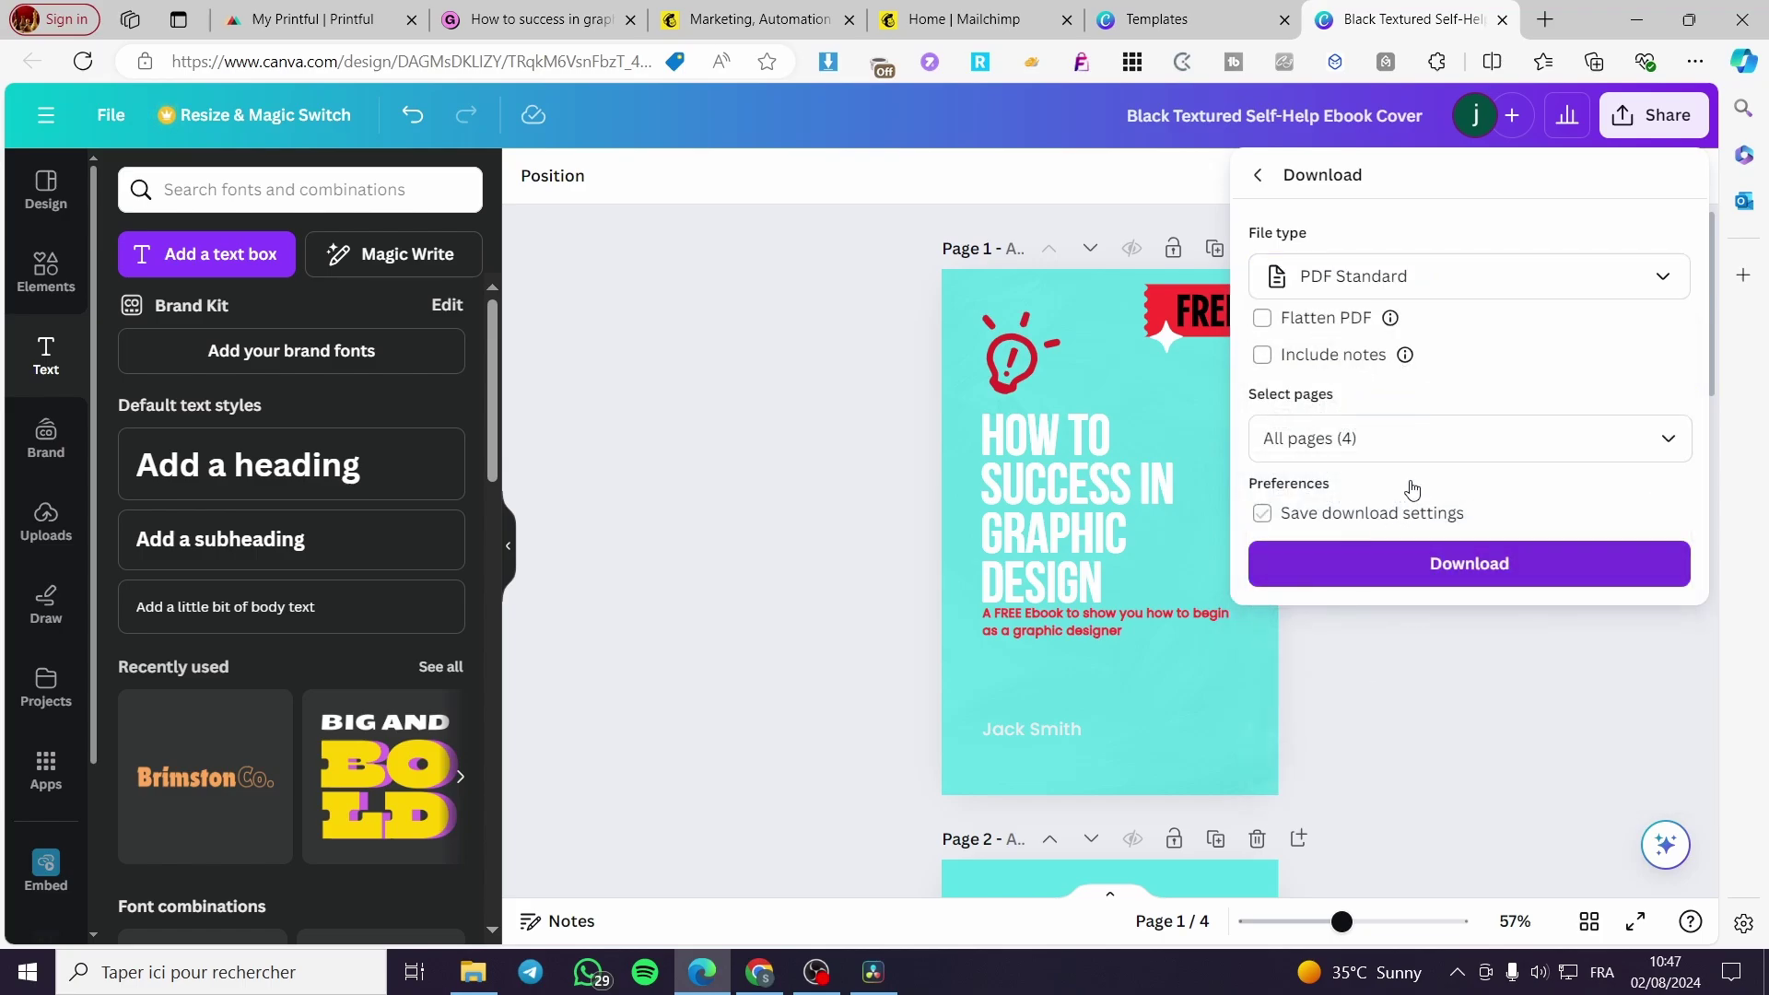
left_click(1493, 560)
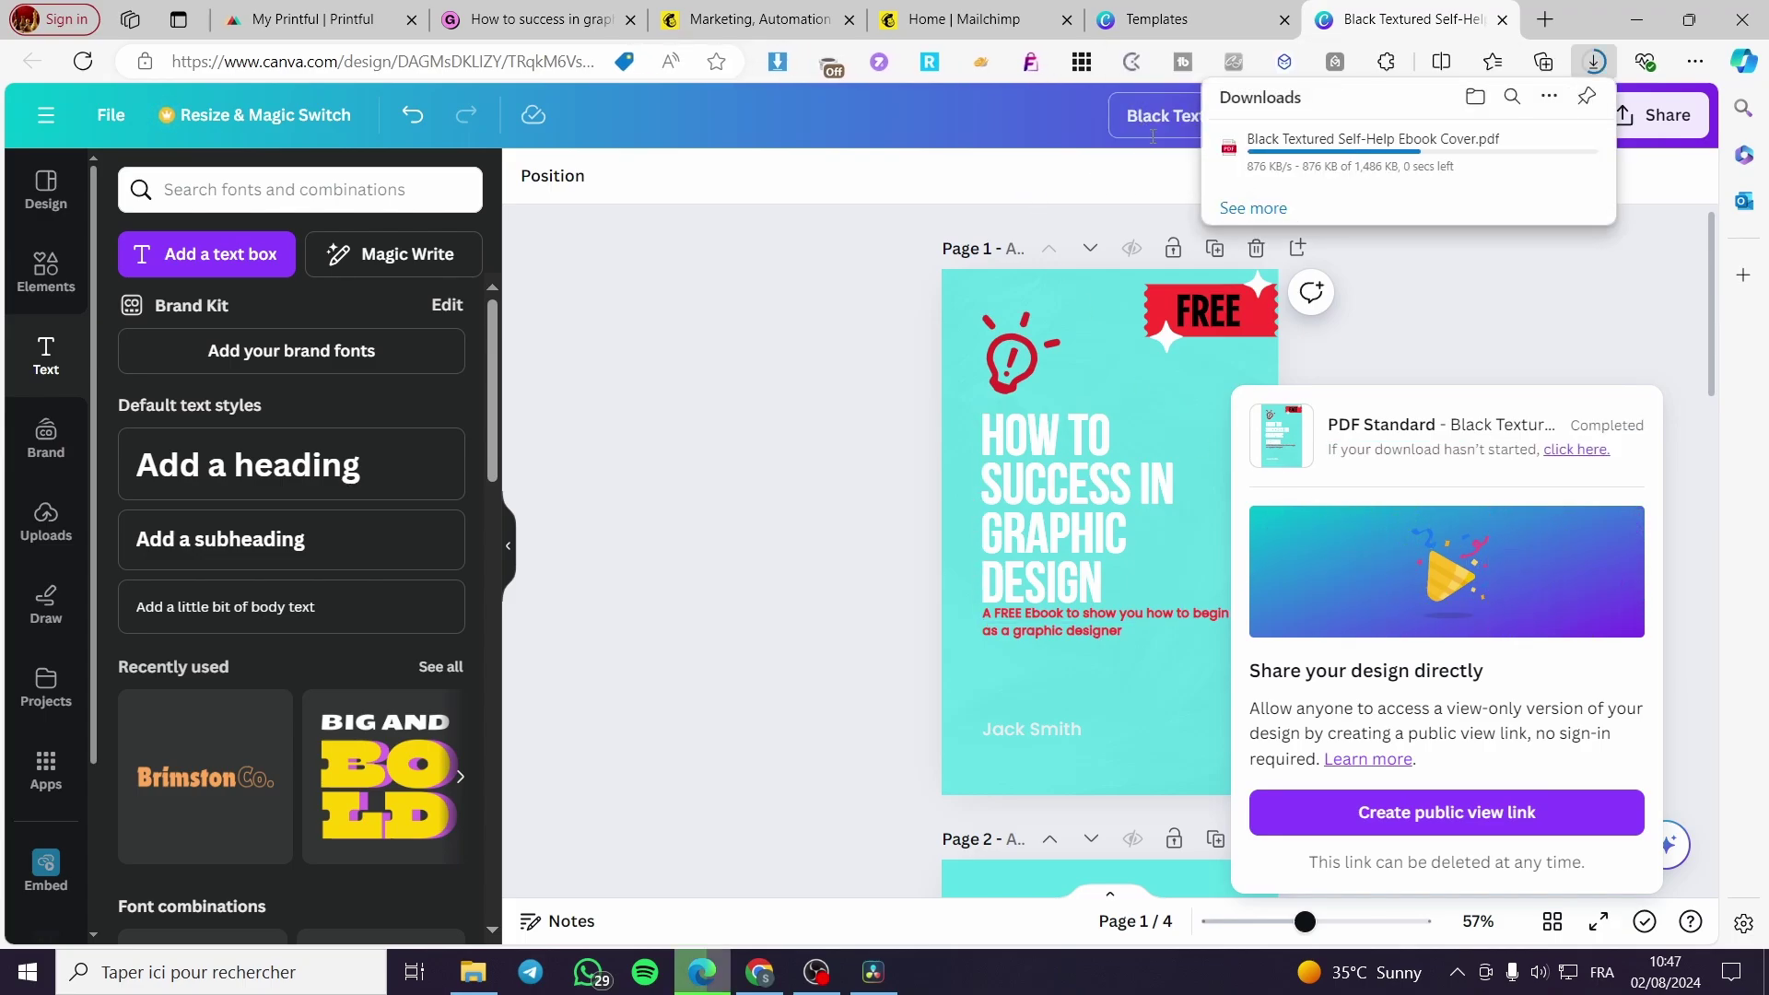
Step: Open the downloaded ebook PDF and review its pages from the cover to the placeholder text
left_click(1277, 159)
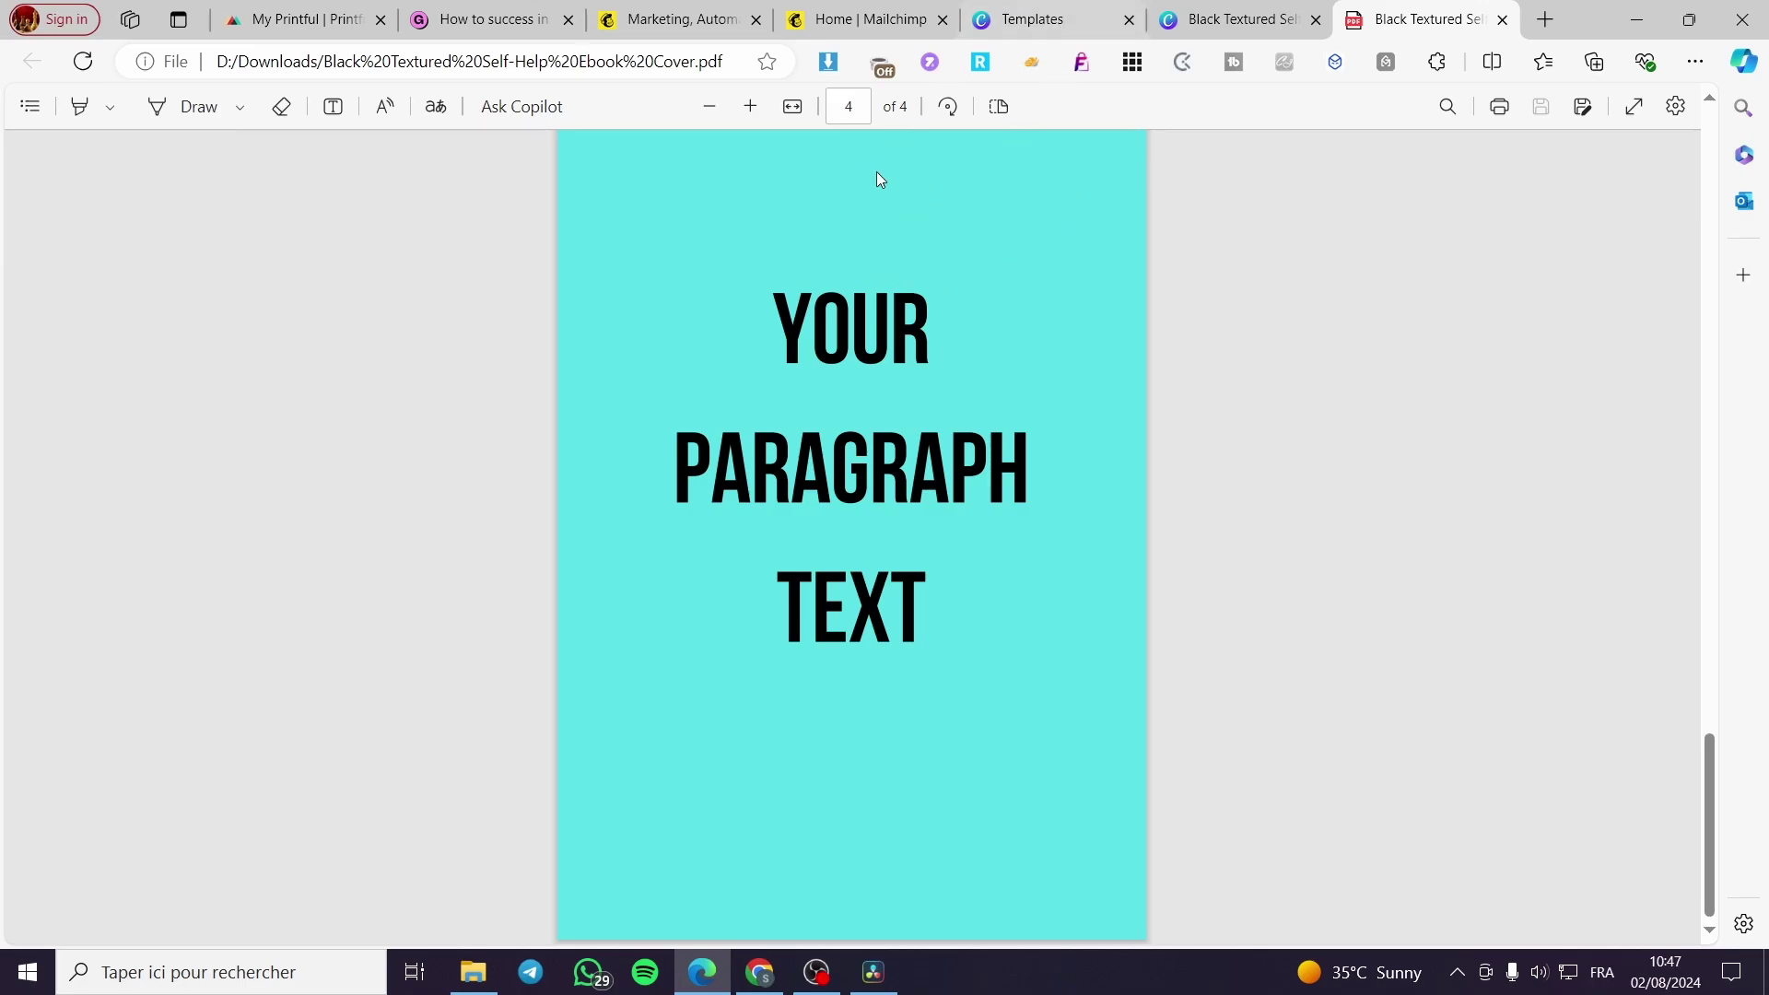
left_click(874, 13)
left_click(1137, 13)
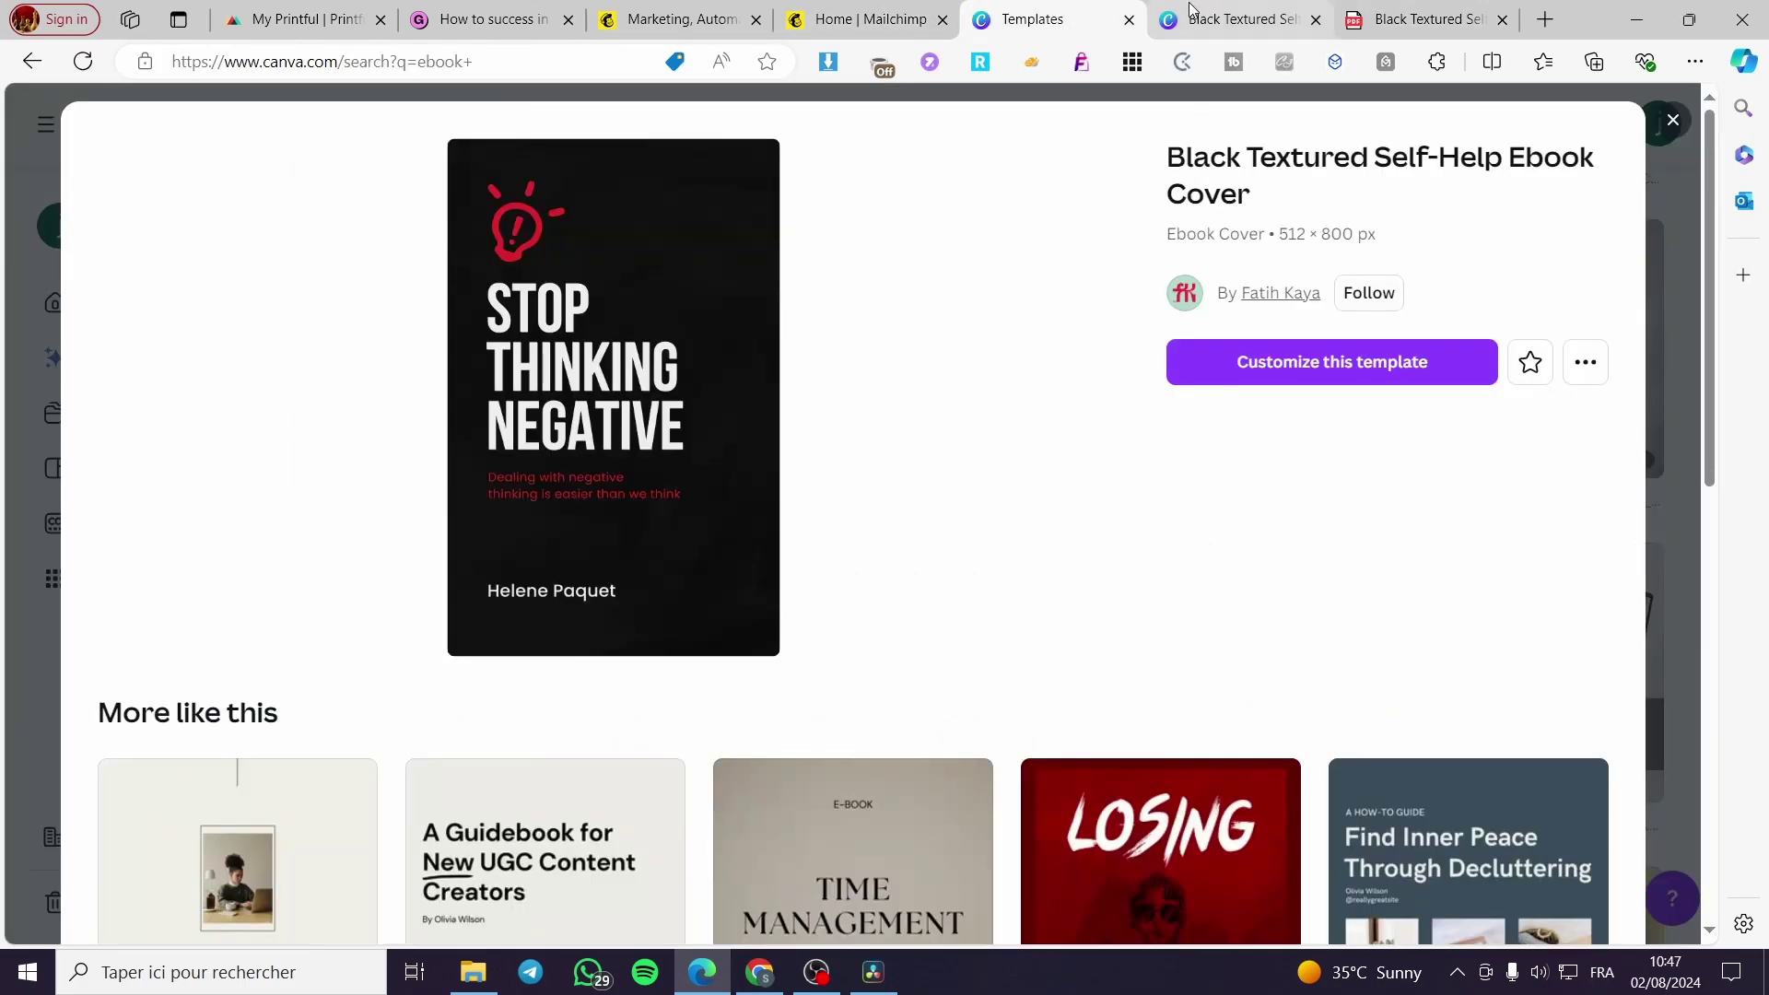
left_click(1190, 10)
left_click(1423, 18)
scroll(1024, 538, "down", 10)
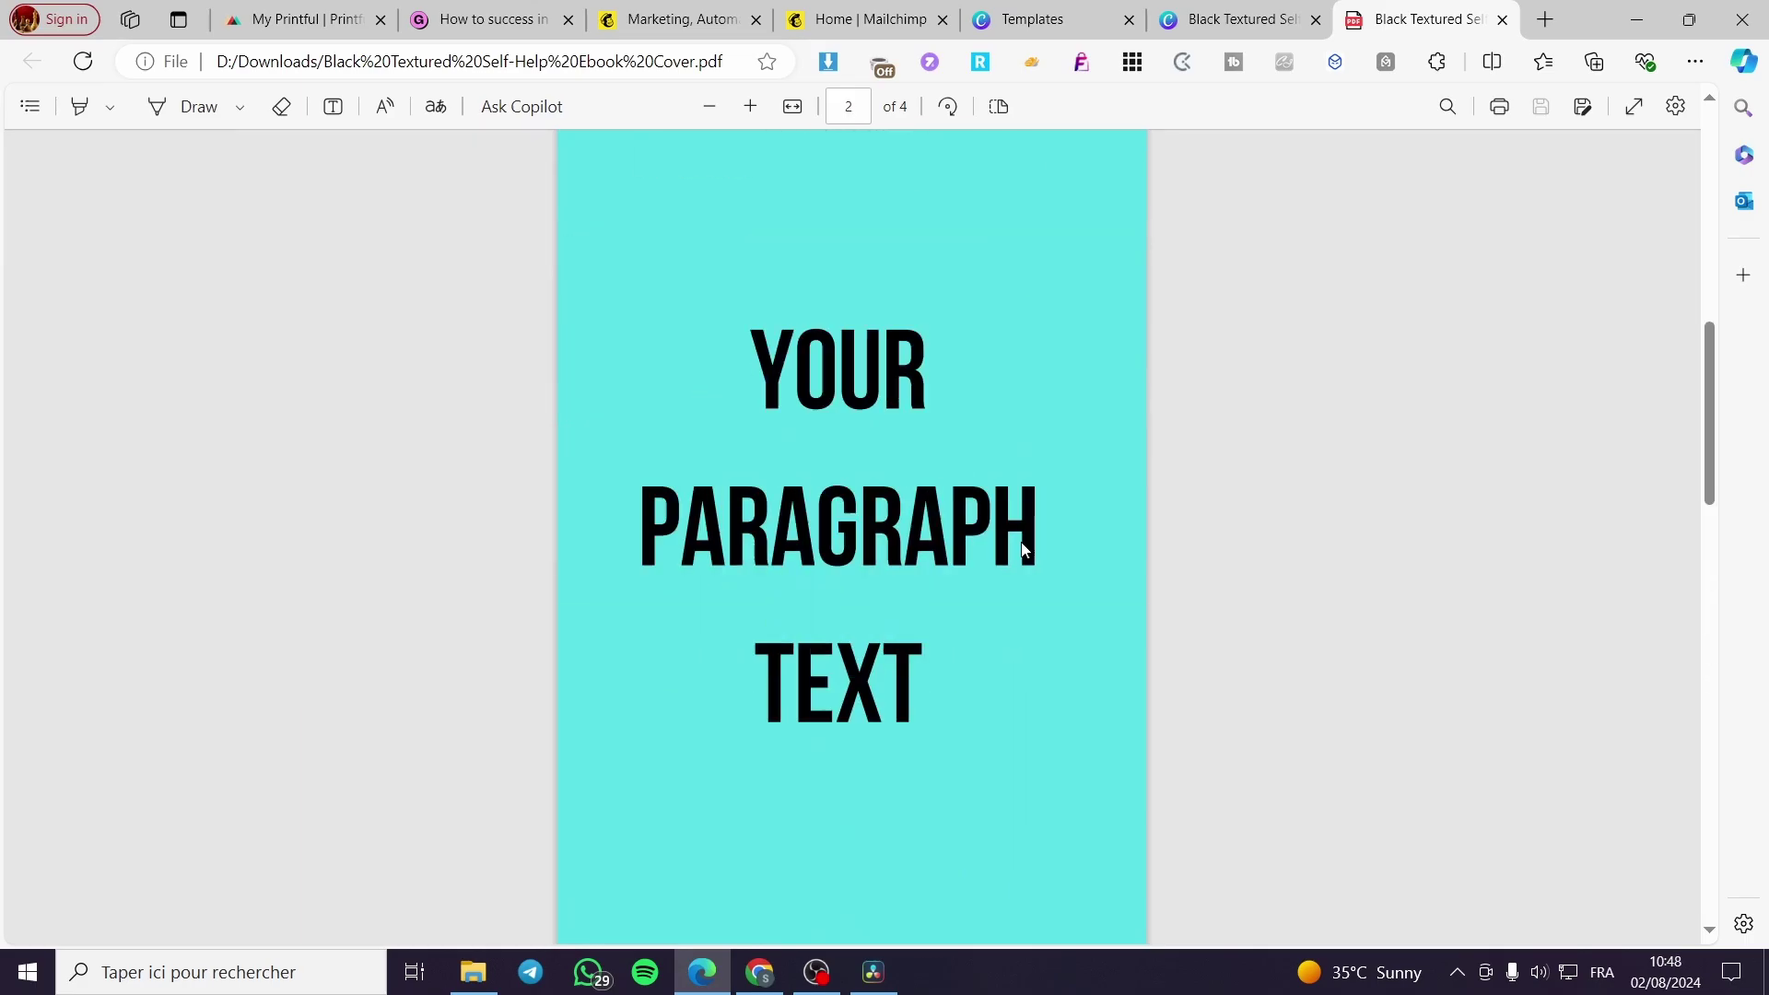
scroll(1013, 571, "up", 10)
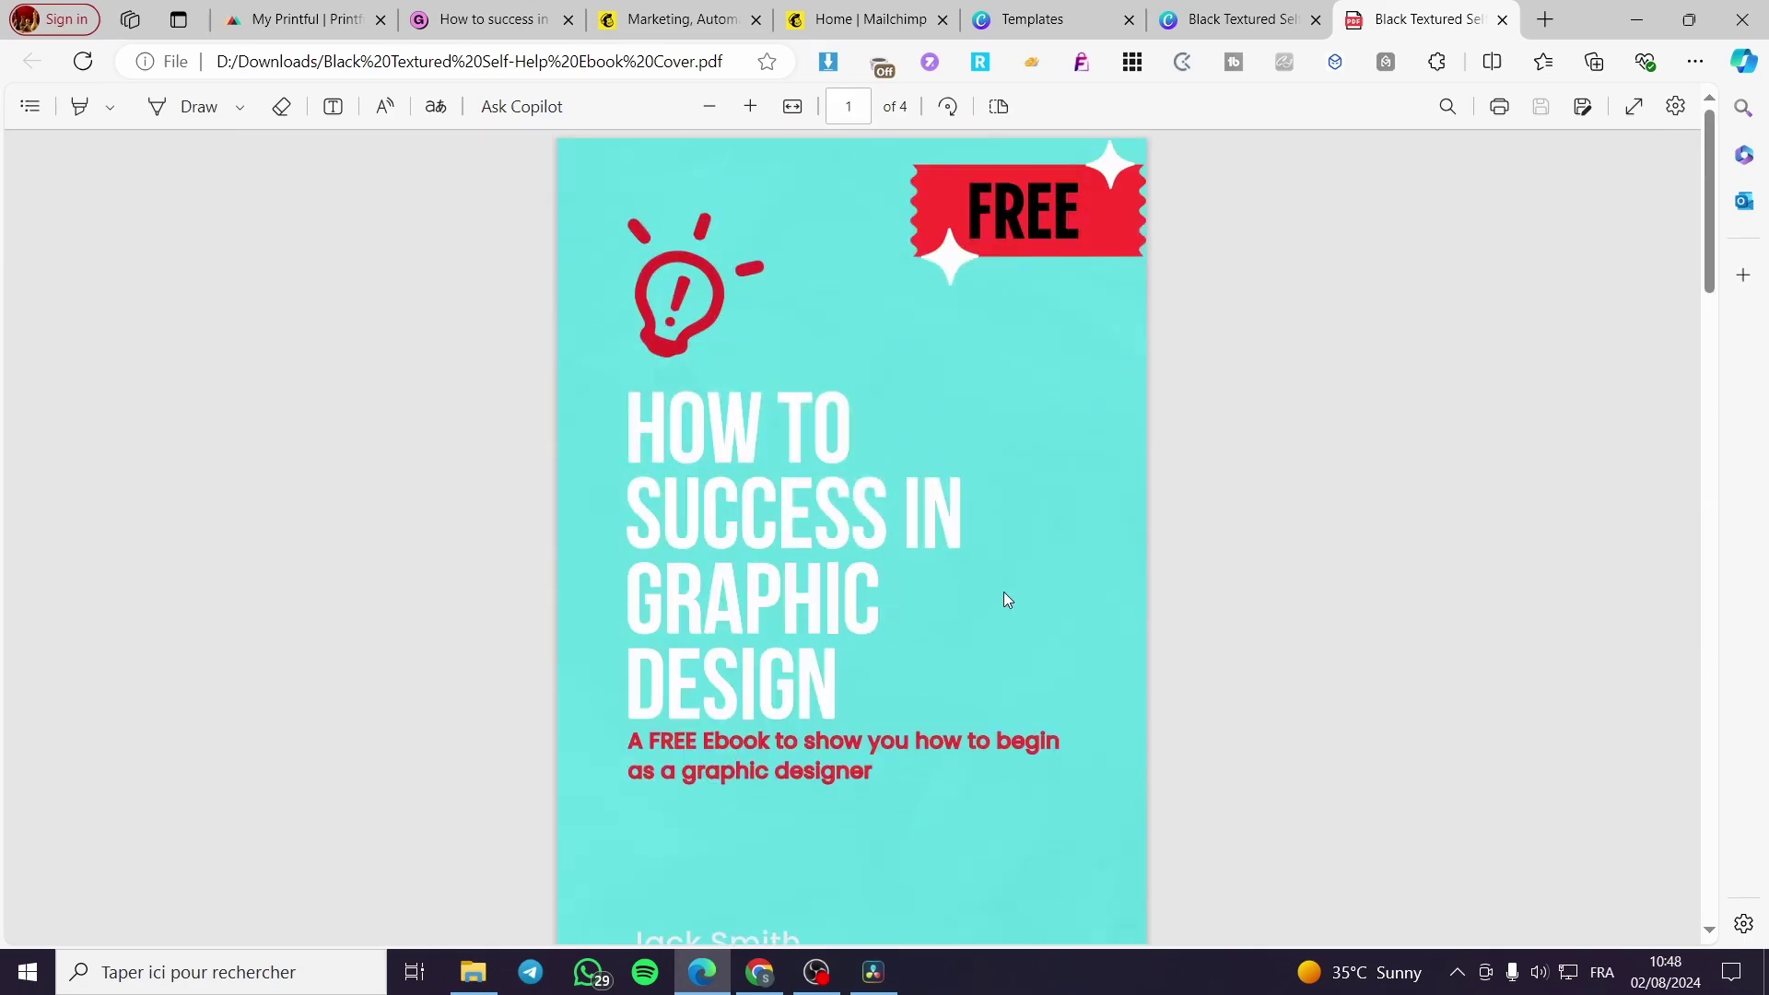
Step: Check the empty product description in Gumroad, return to the Canva design and copy the cover's entire subtitle text
left_click(474, 15)
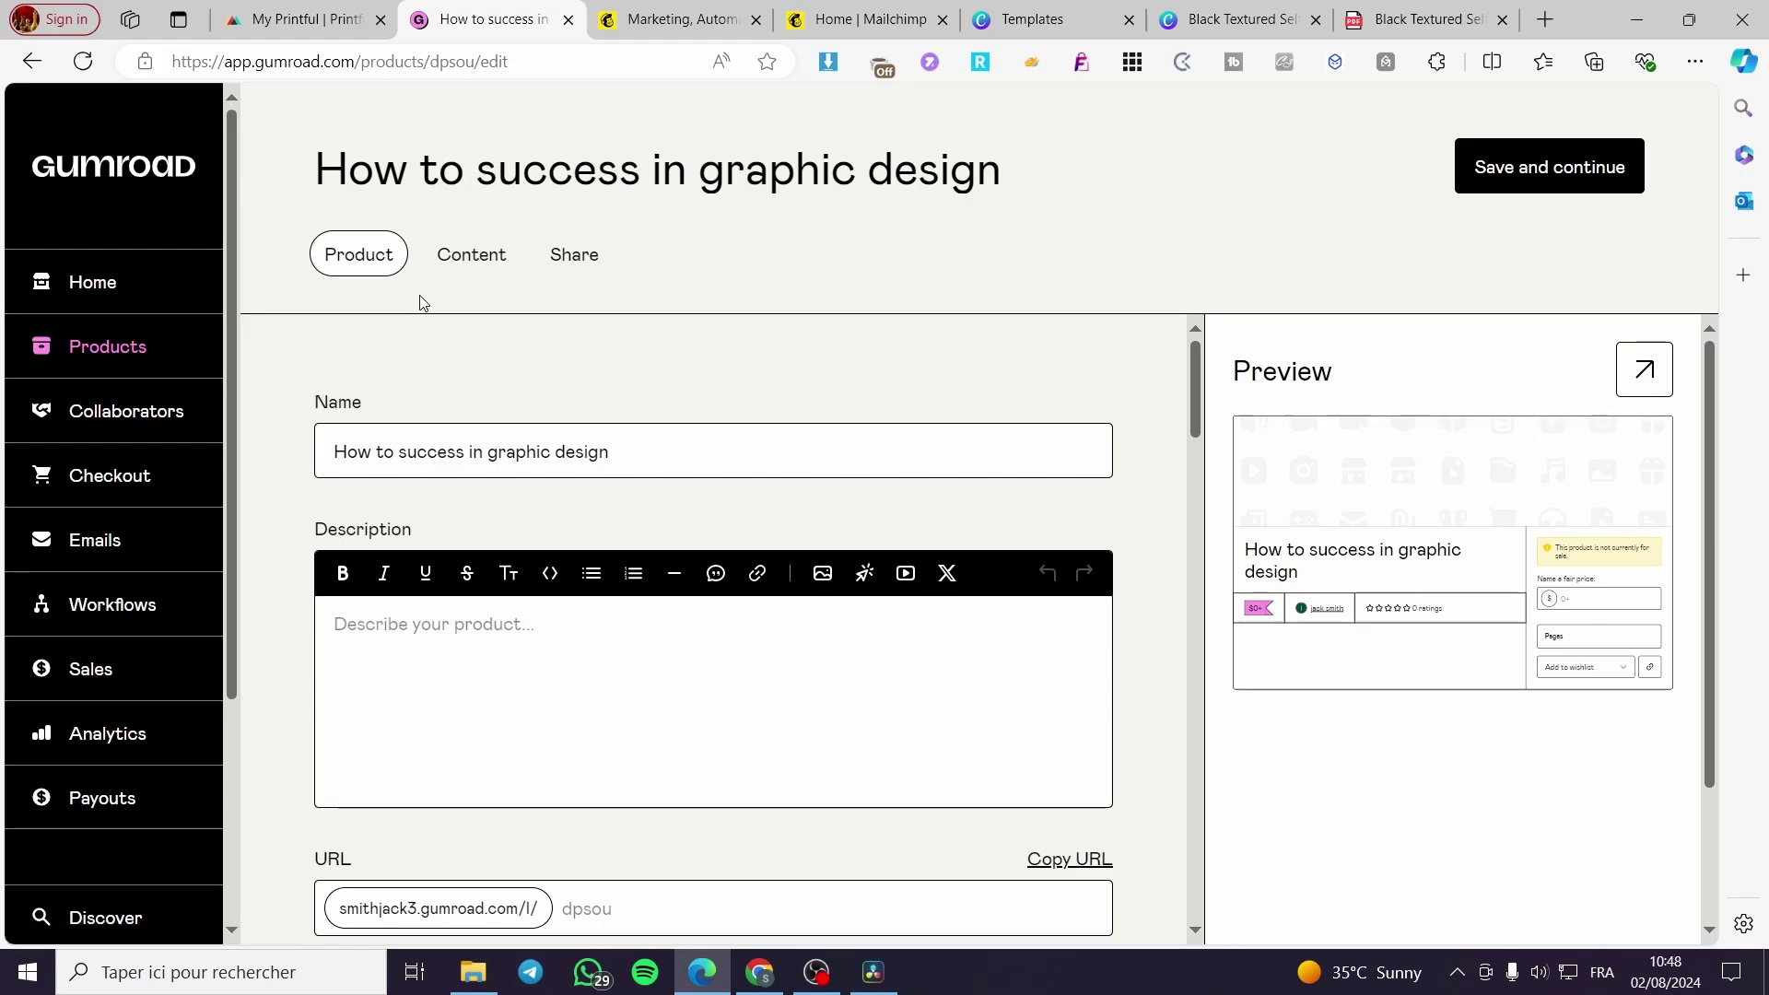
left_click(422, 700)
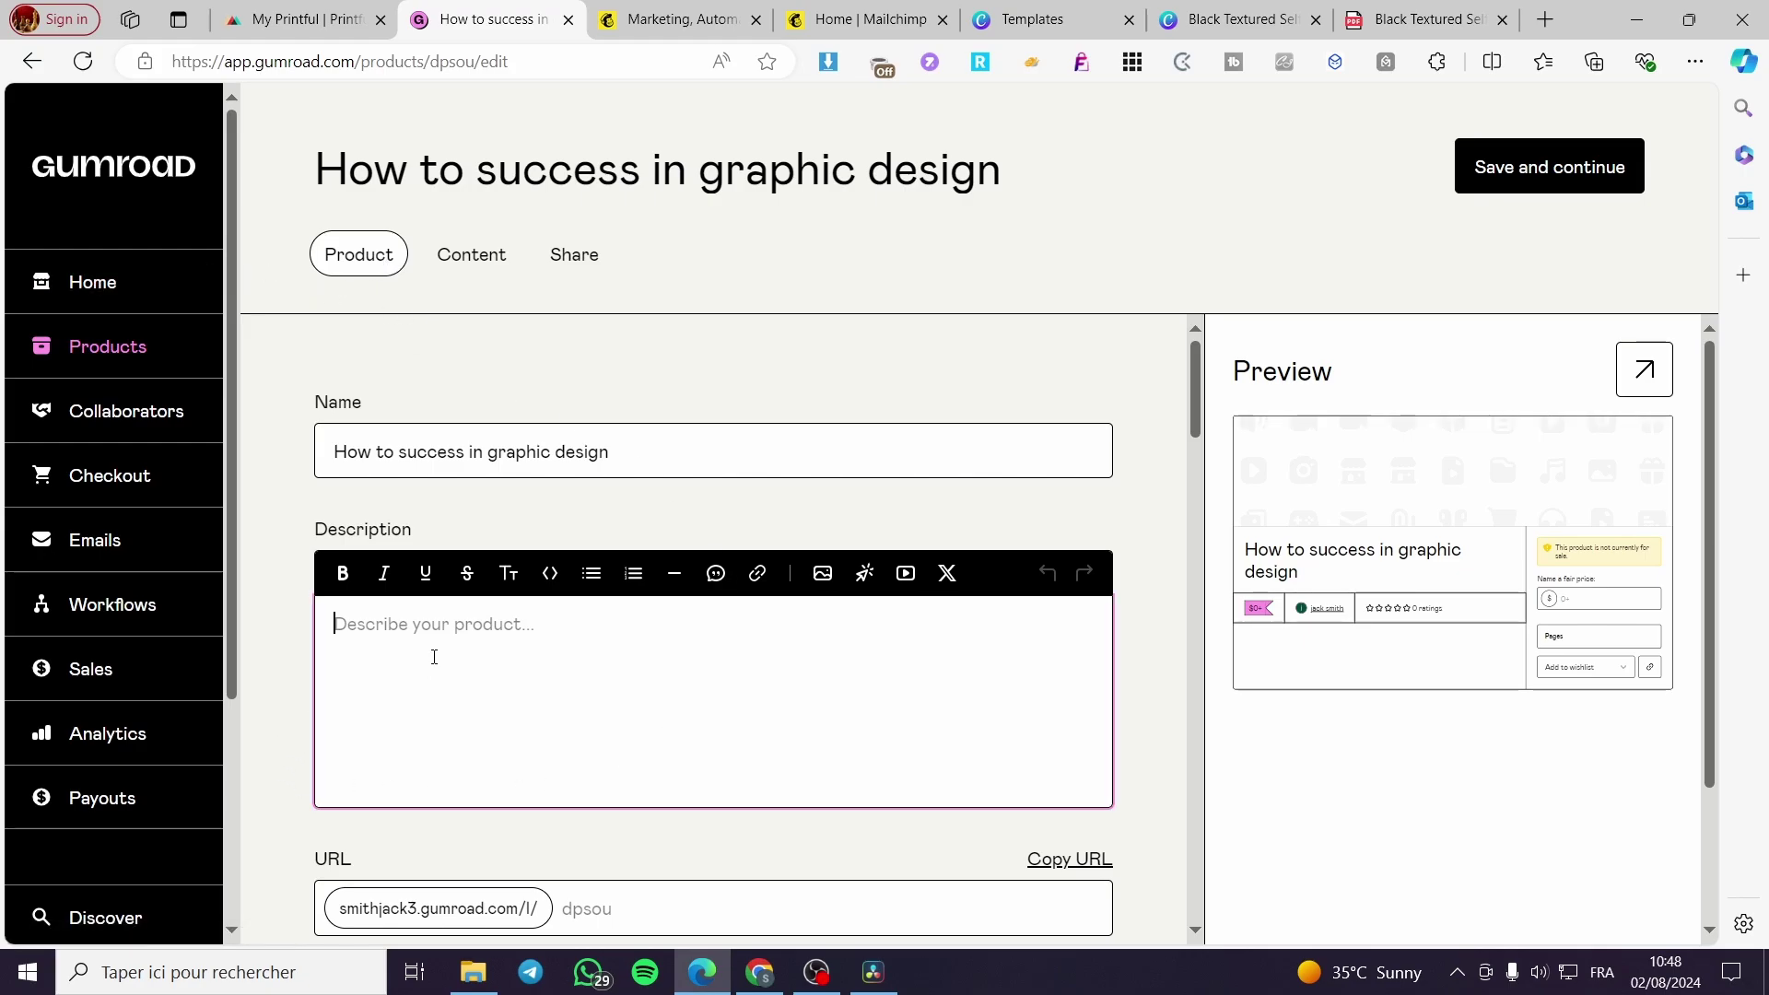
left_click(1254, 16)
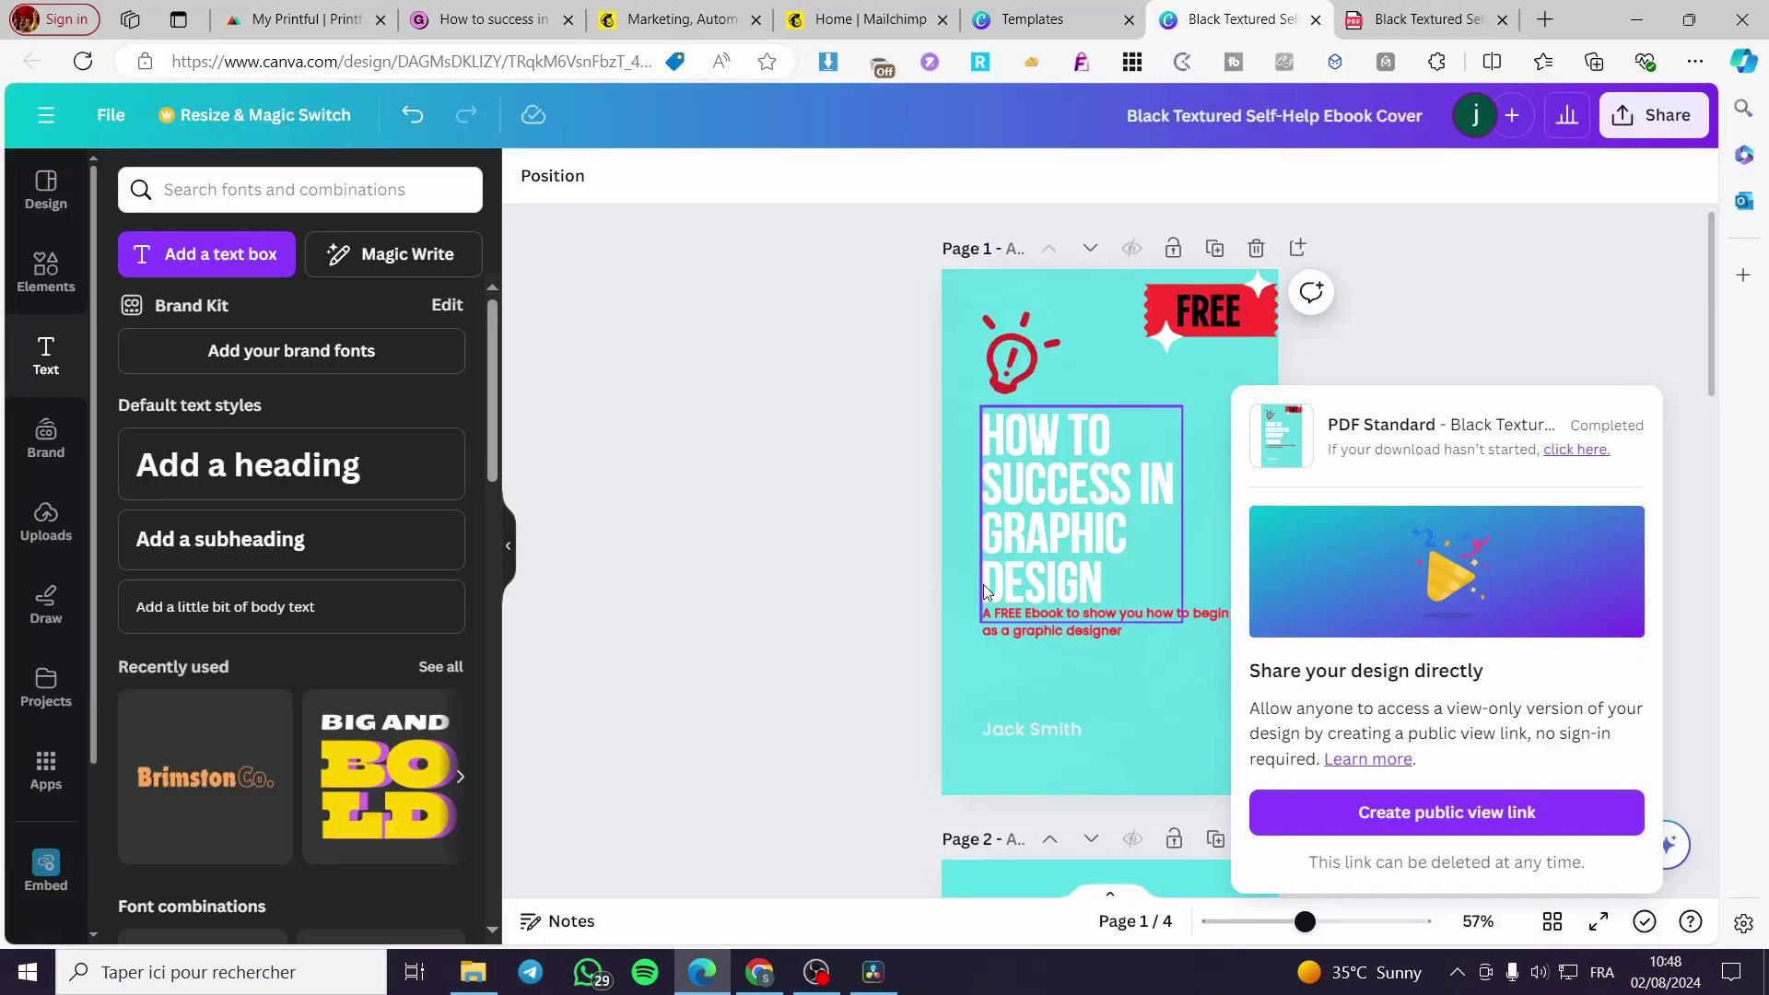
left_click(1051, 553)
left_click(1024, 620)
left_click(1024, 620)
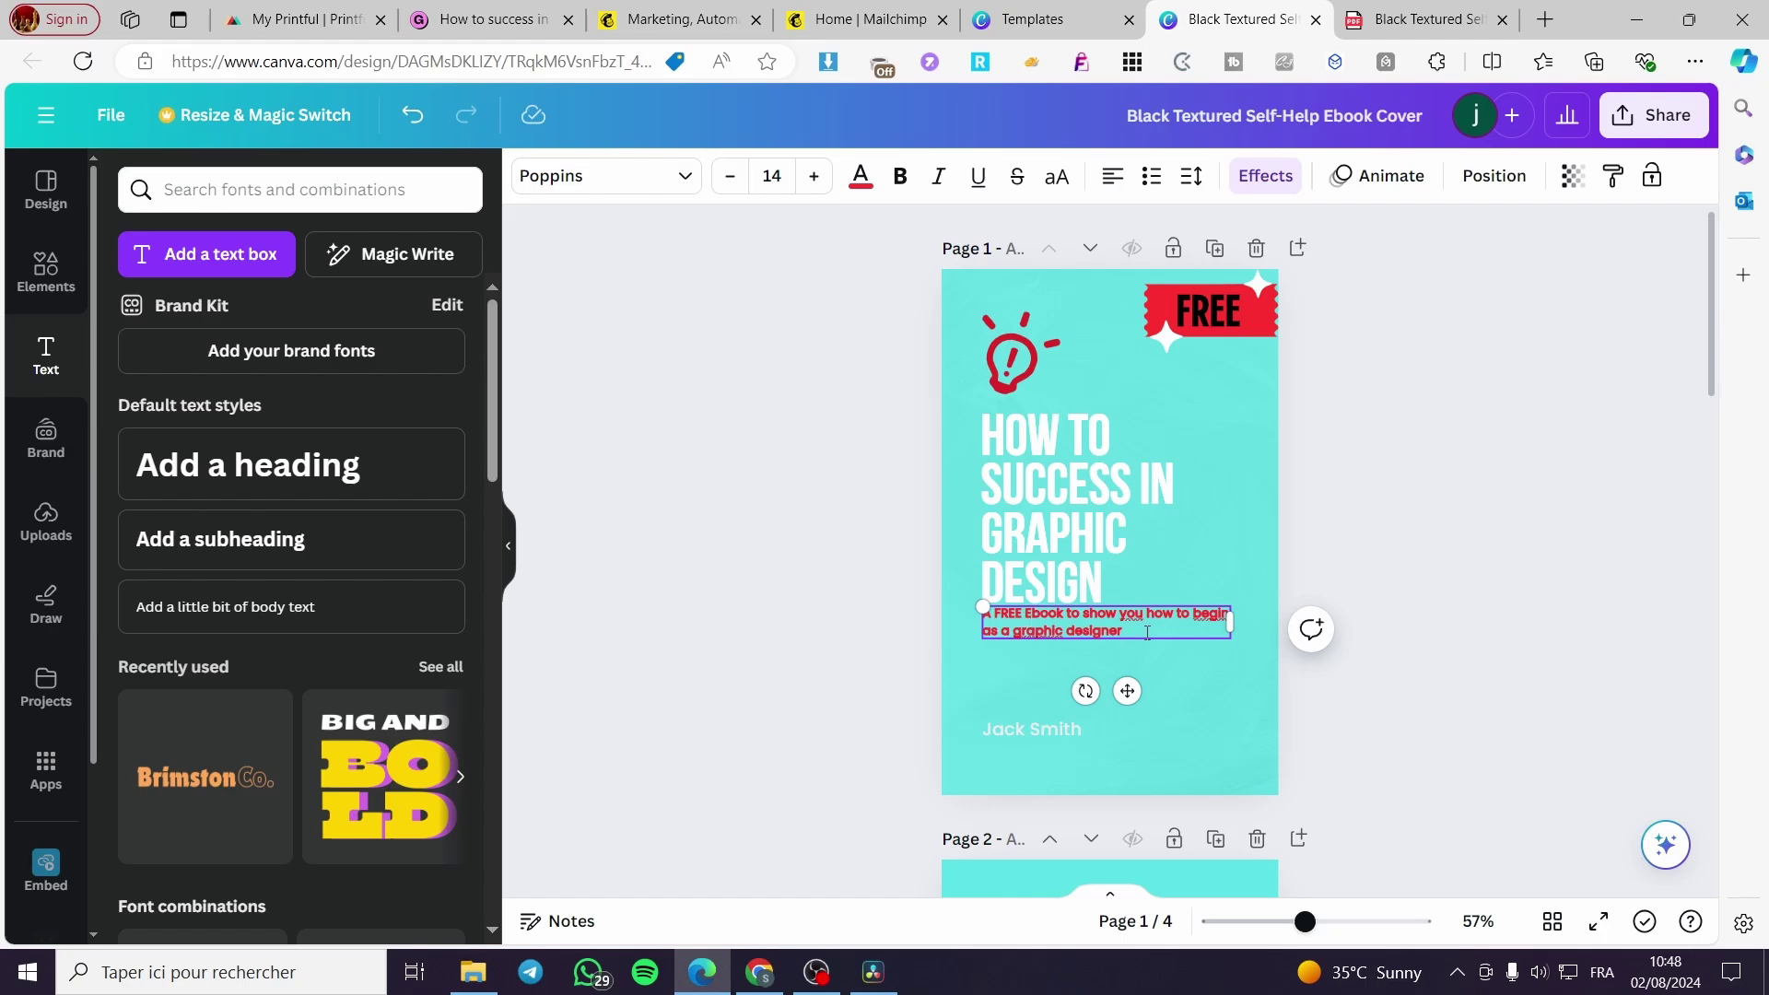
key("ctrl+a")
key("ctrl+c")
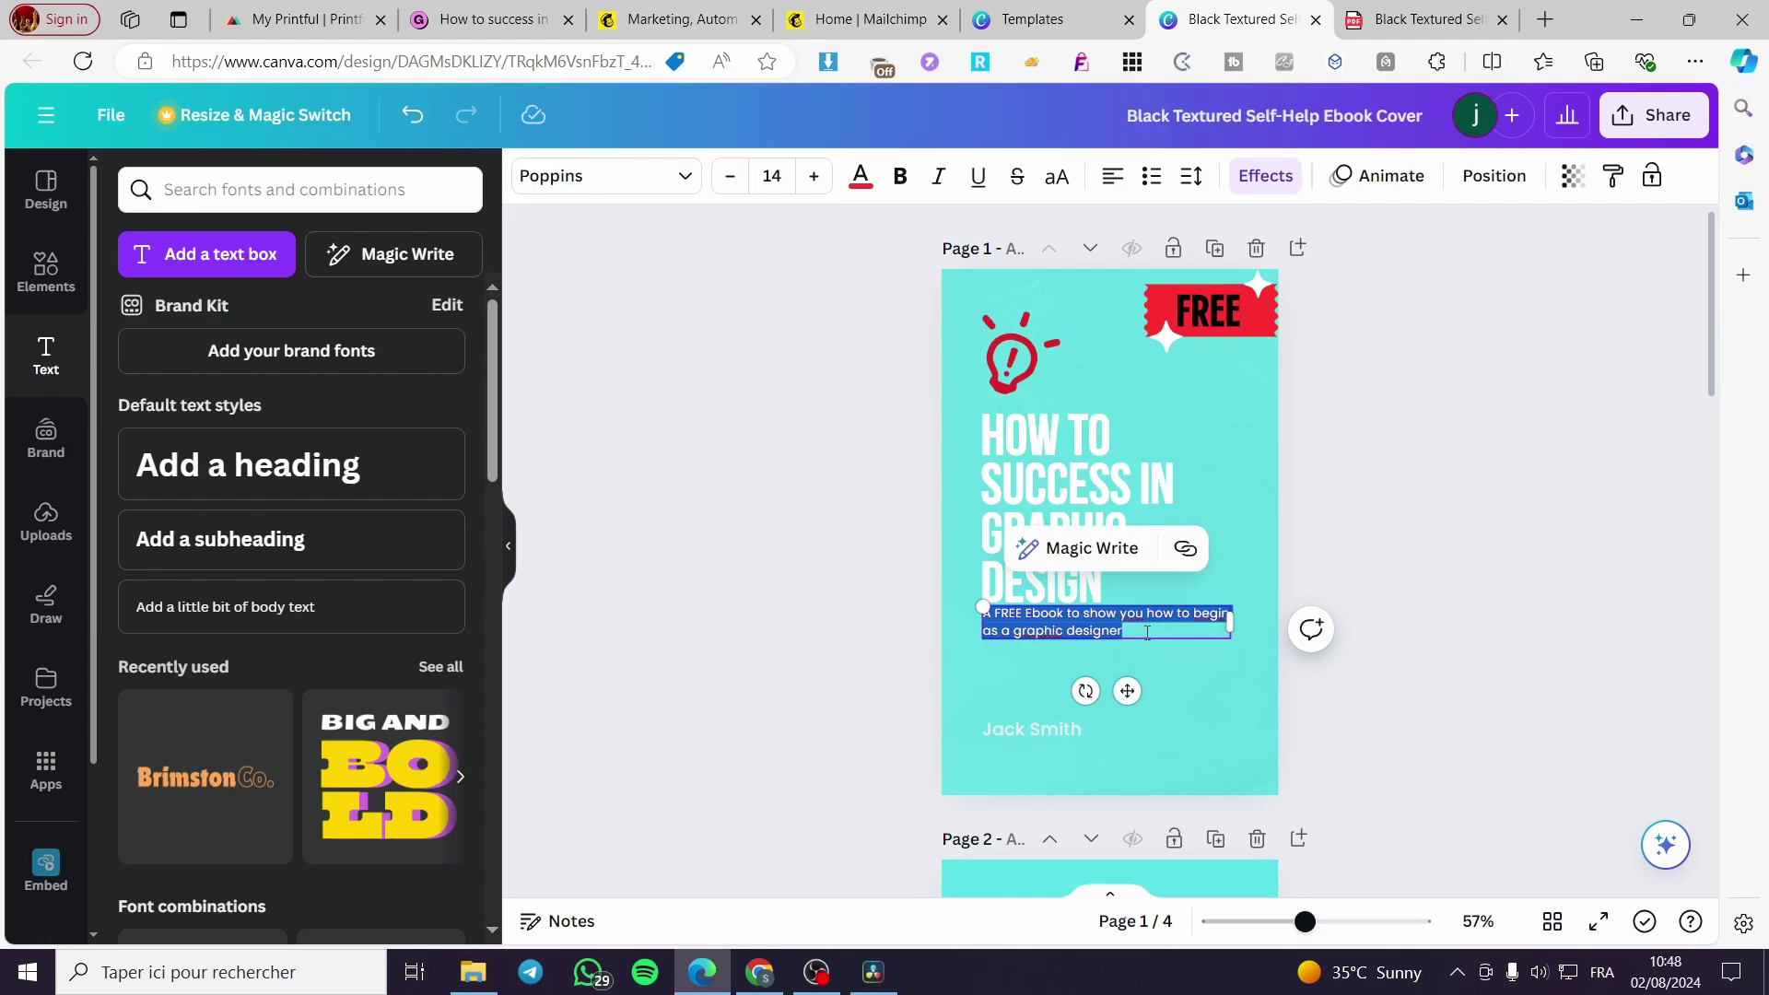
Step: Switch to Gumroad and paste "A FREE Ebook to show you how to begin as a graphic designer" as the product description
left_click(488, 19)
left_click(492, 653)
key("ctrl+v")
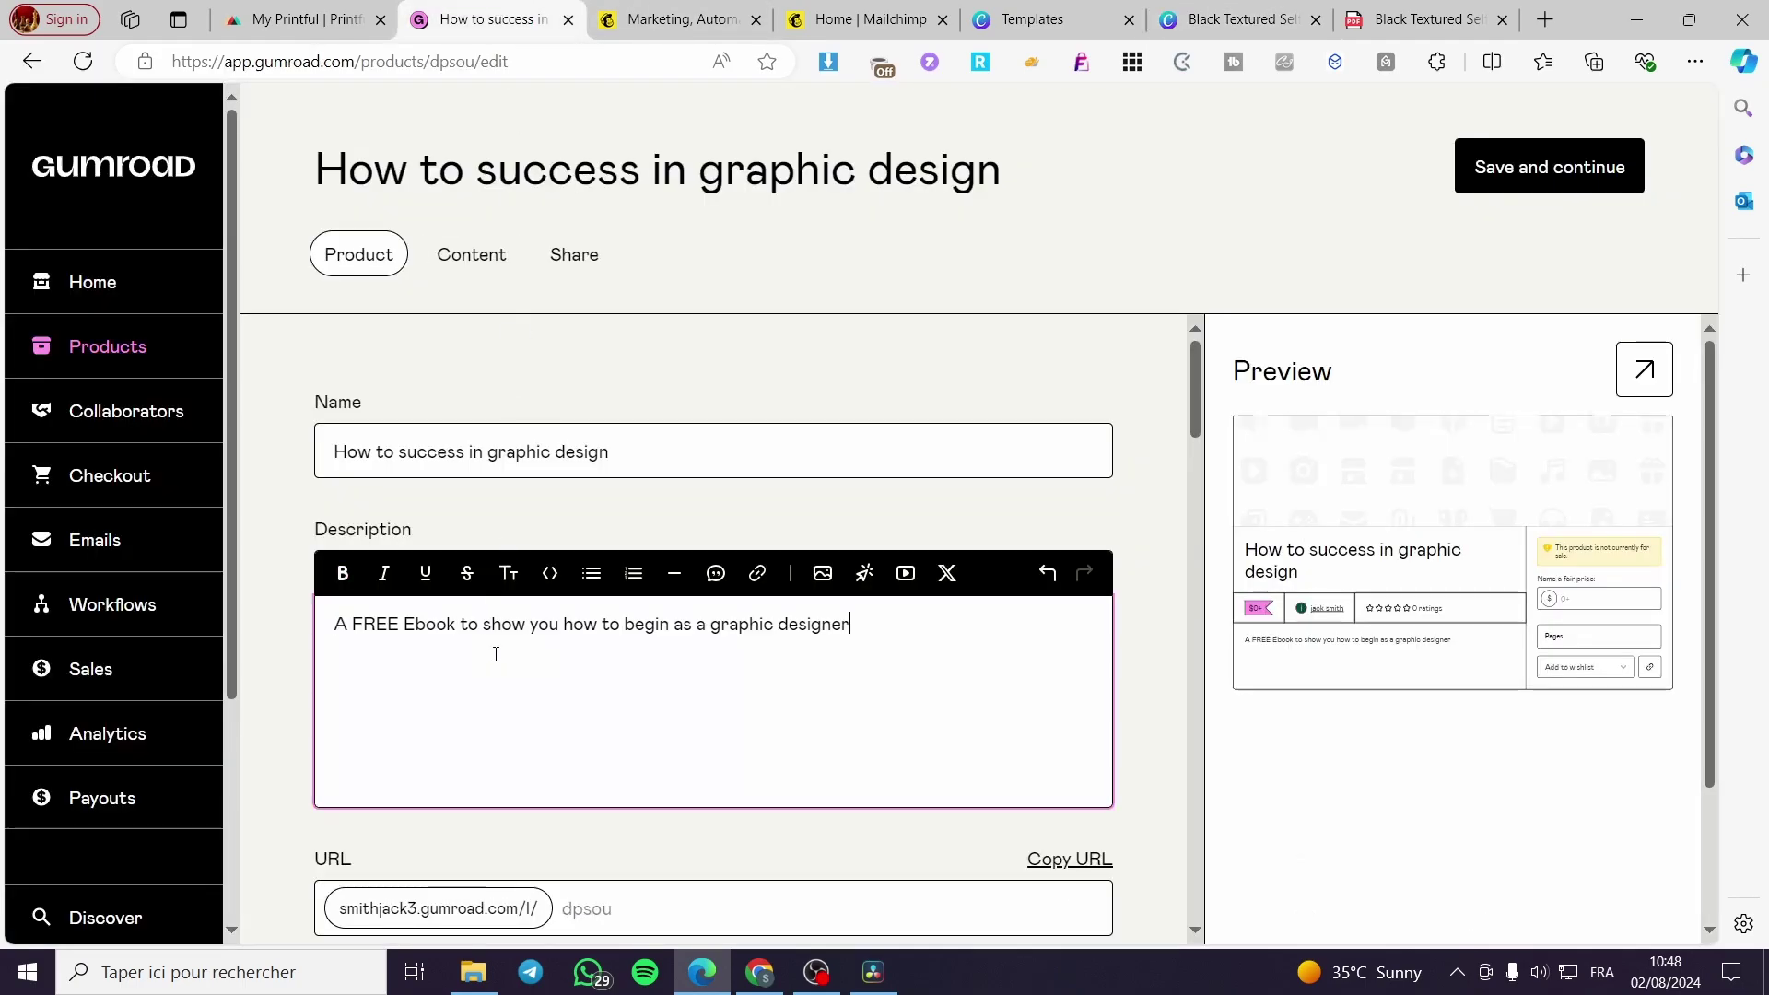
Step: Enter "Freeebood" as the custom ending of the product's Gumroad URL
scroll(1013, 673, "down", 5)
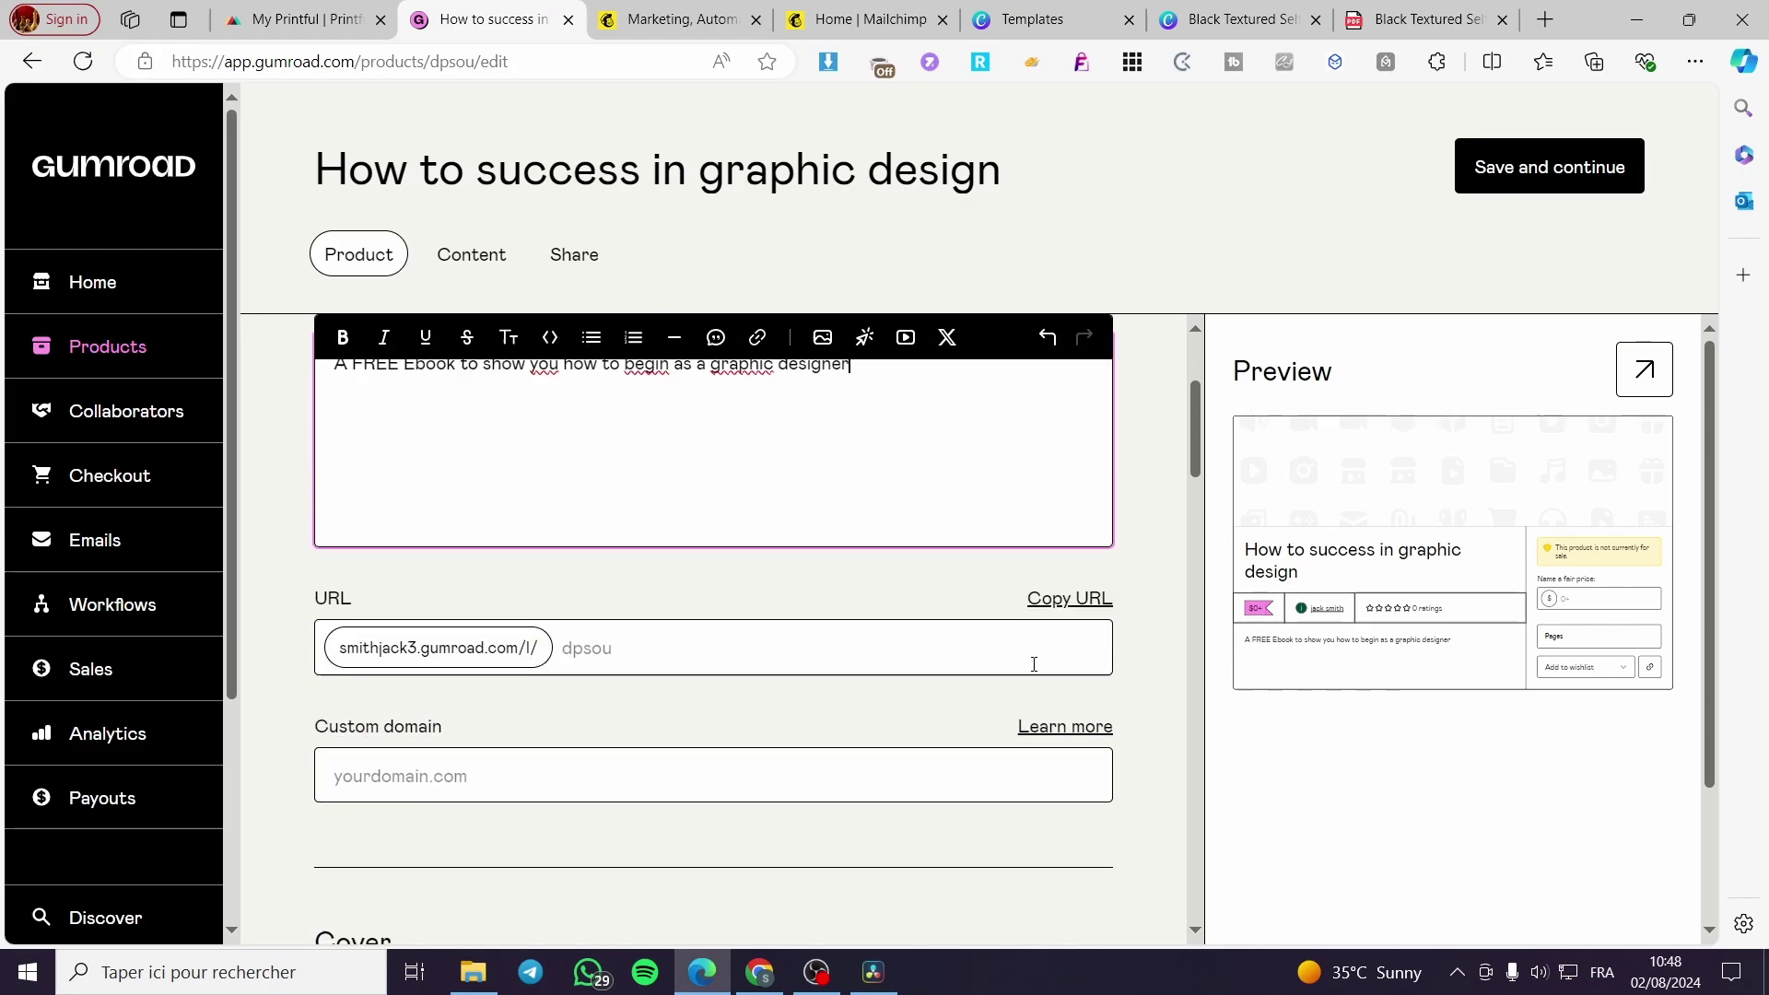
left_click(608, 452)
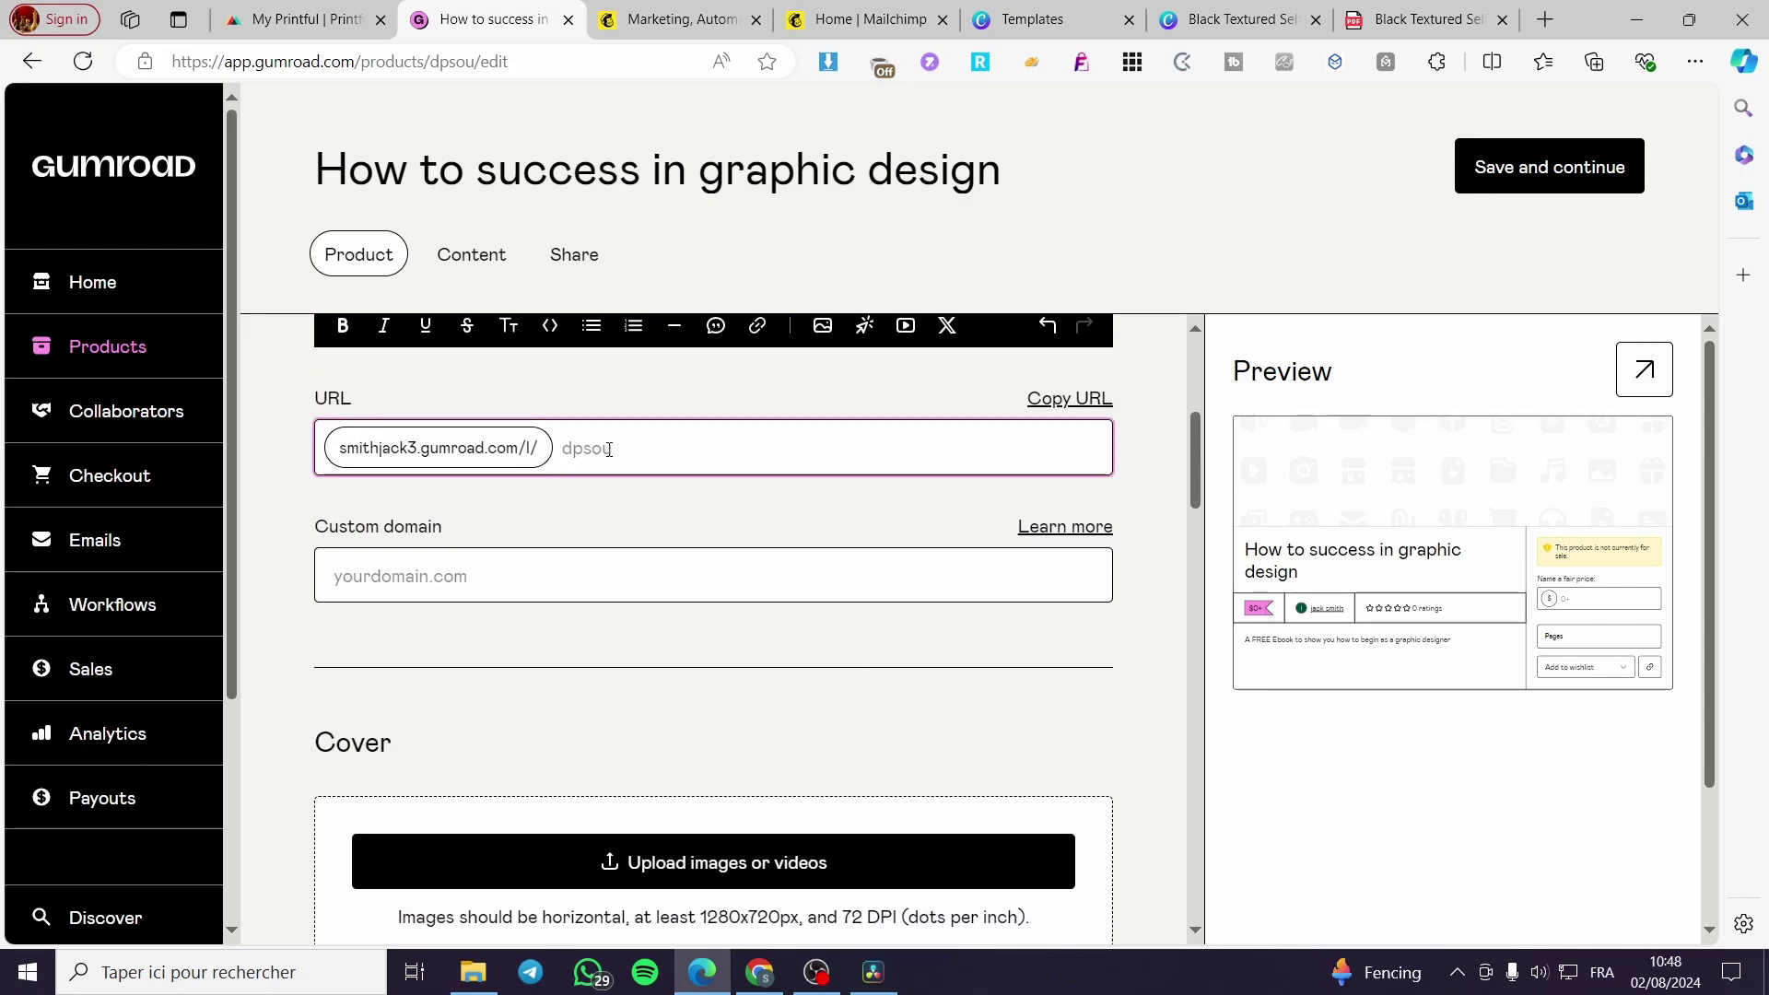
type("Freeeboo")
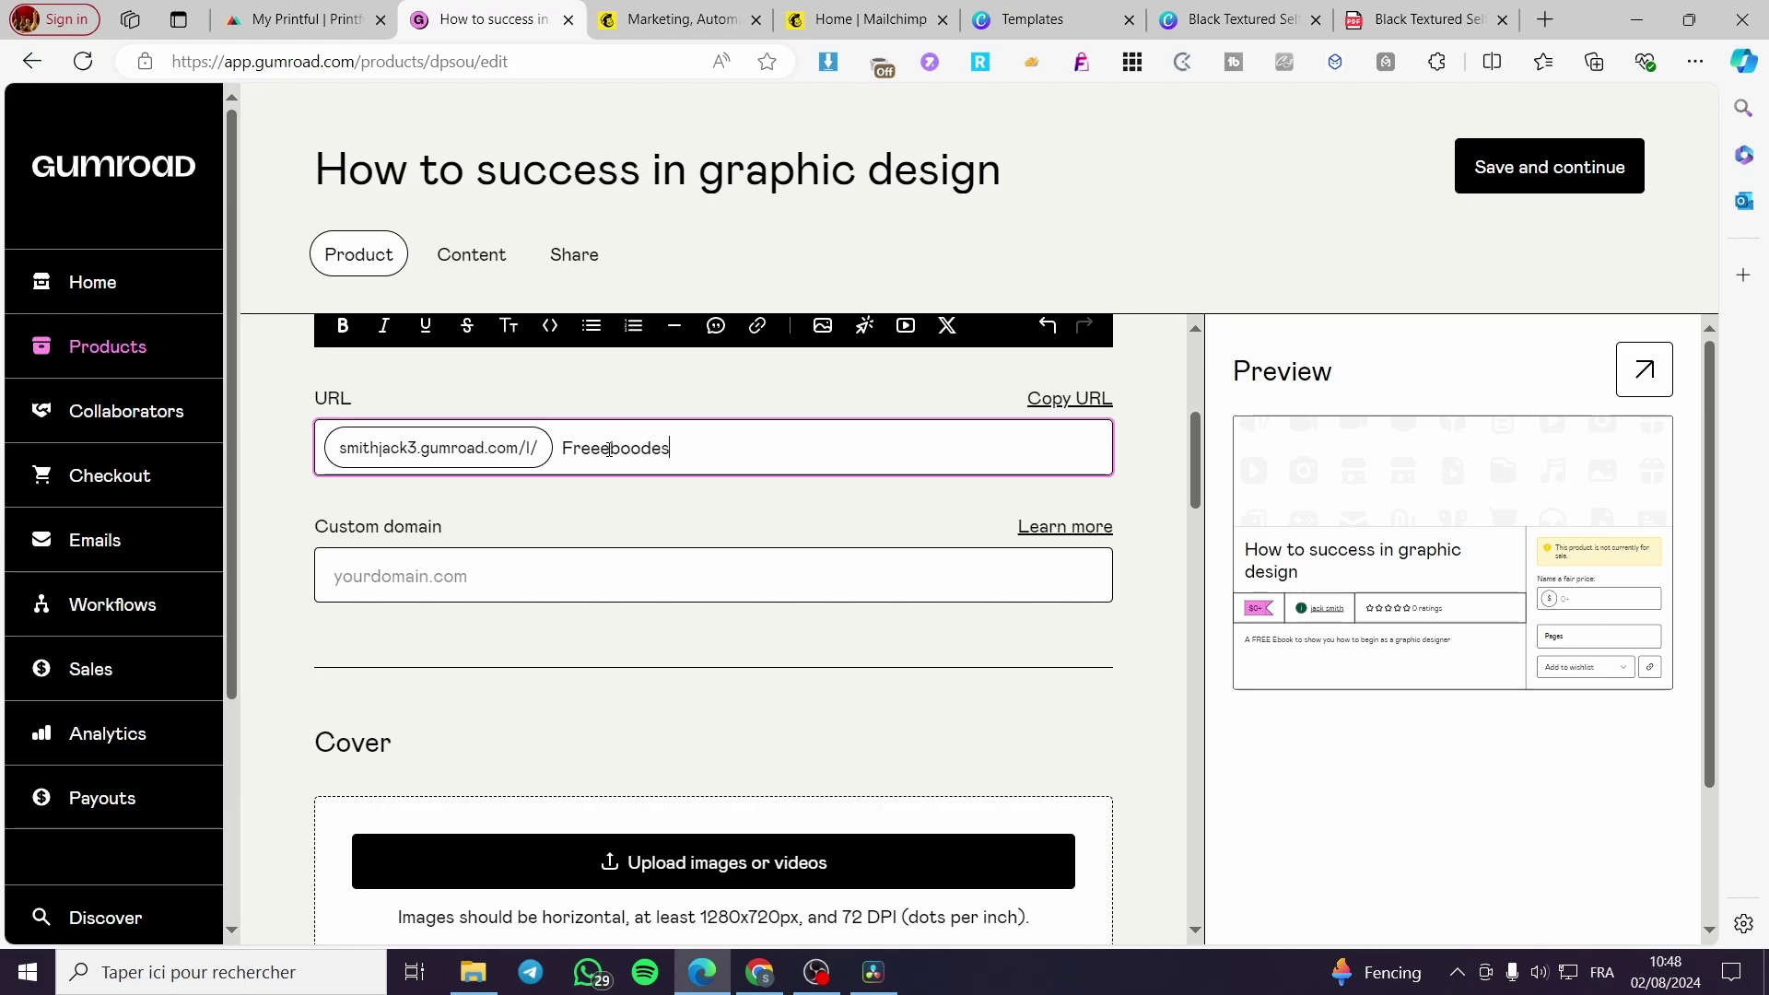
type("des")
key("BackSpace")
key("BackSpace")
key("BackSpace")
type("d")
Step: Close the ebook PDF, return to the Canva design and open its download options
scroll(565, 651, "down", 2)
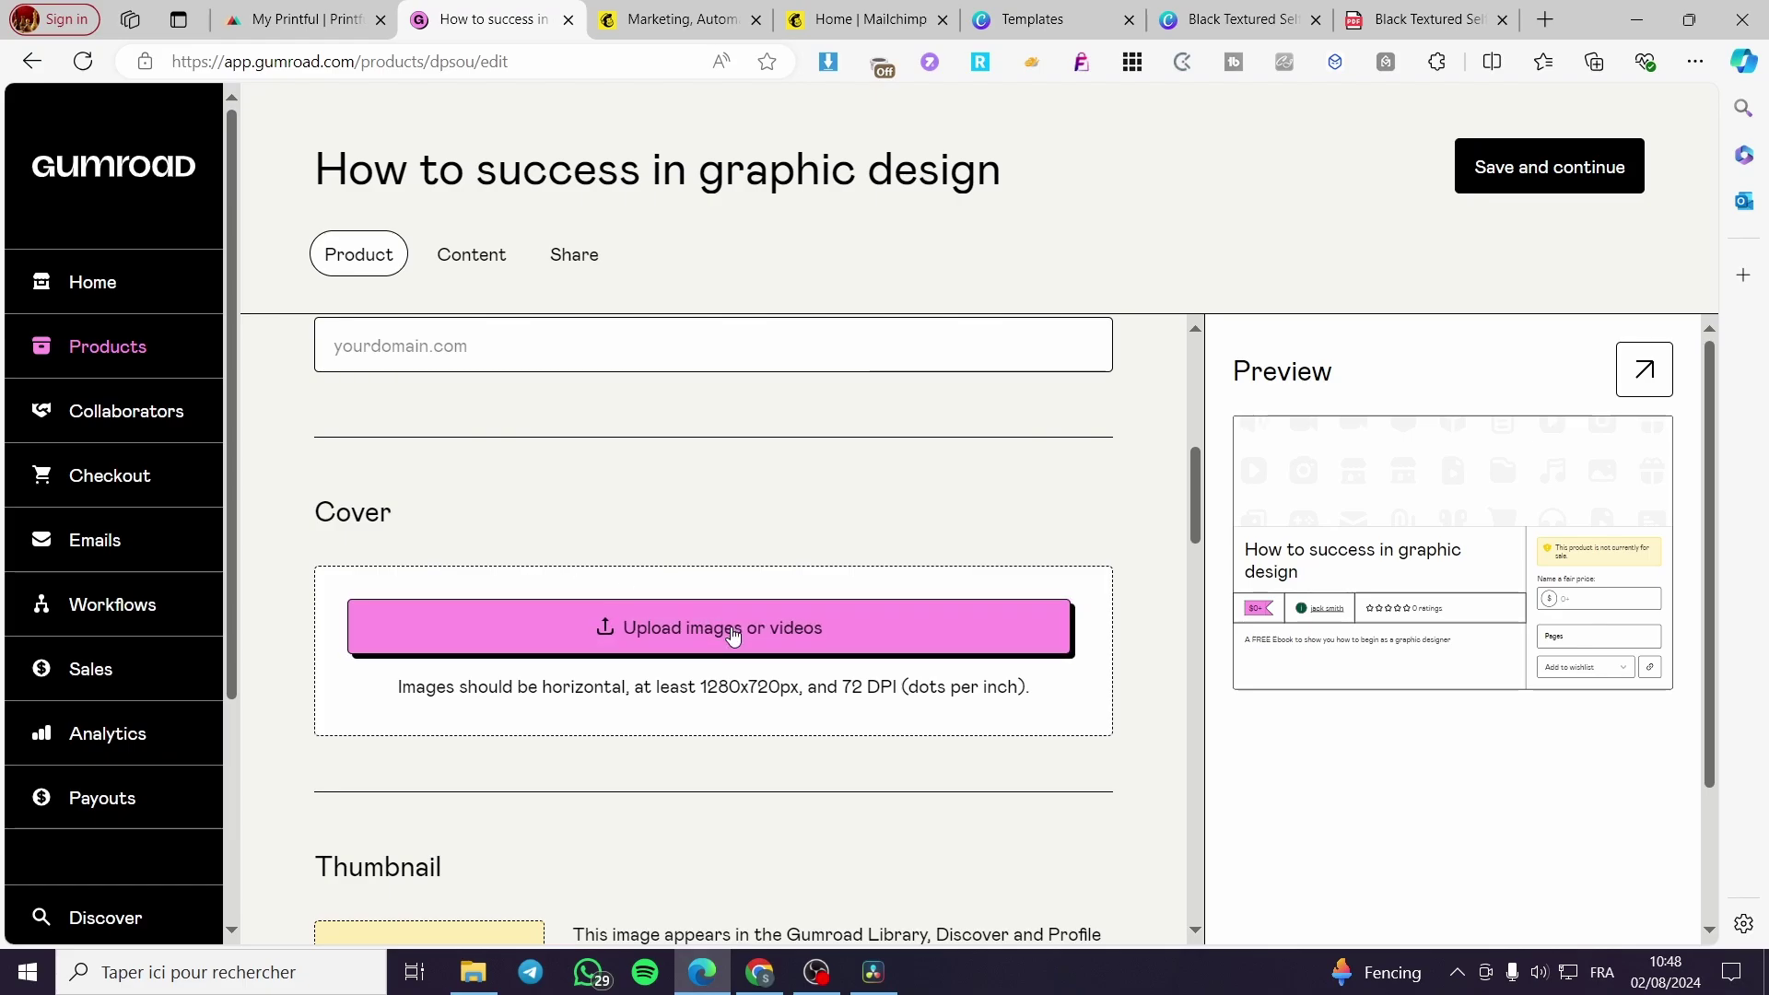
left_click(1419, 18)
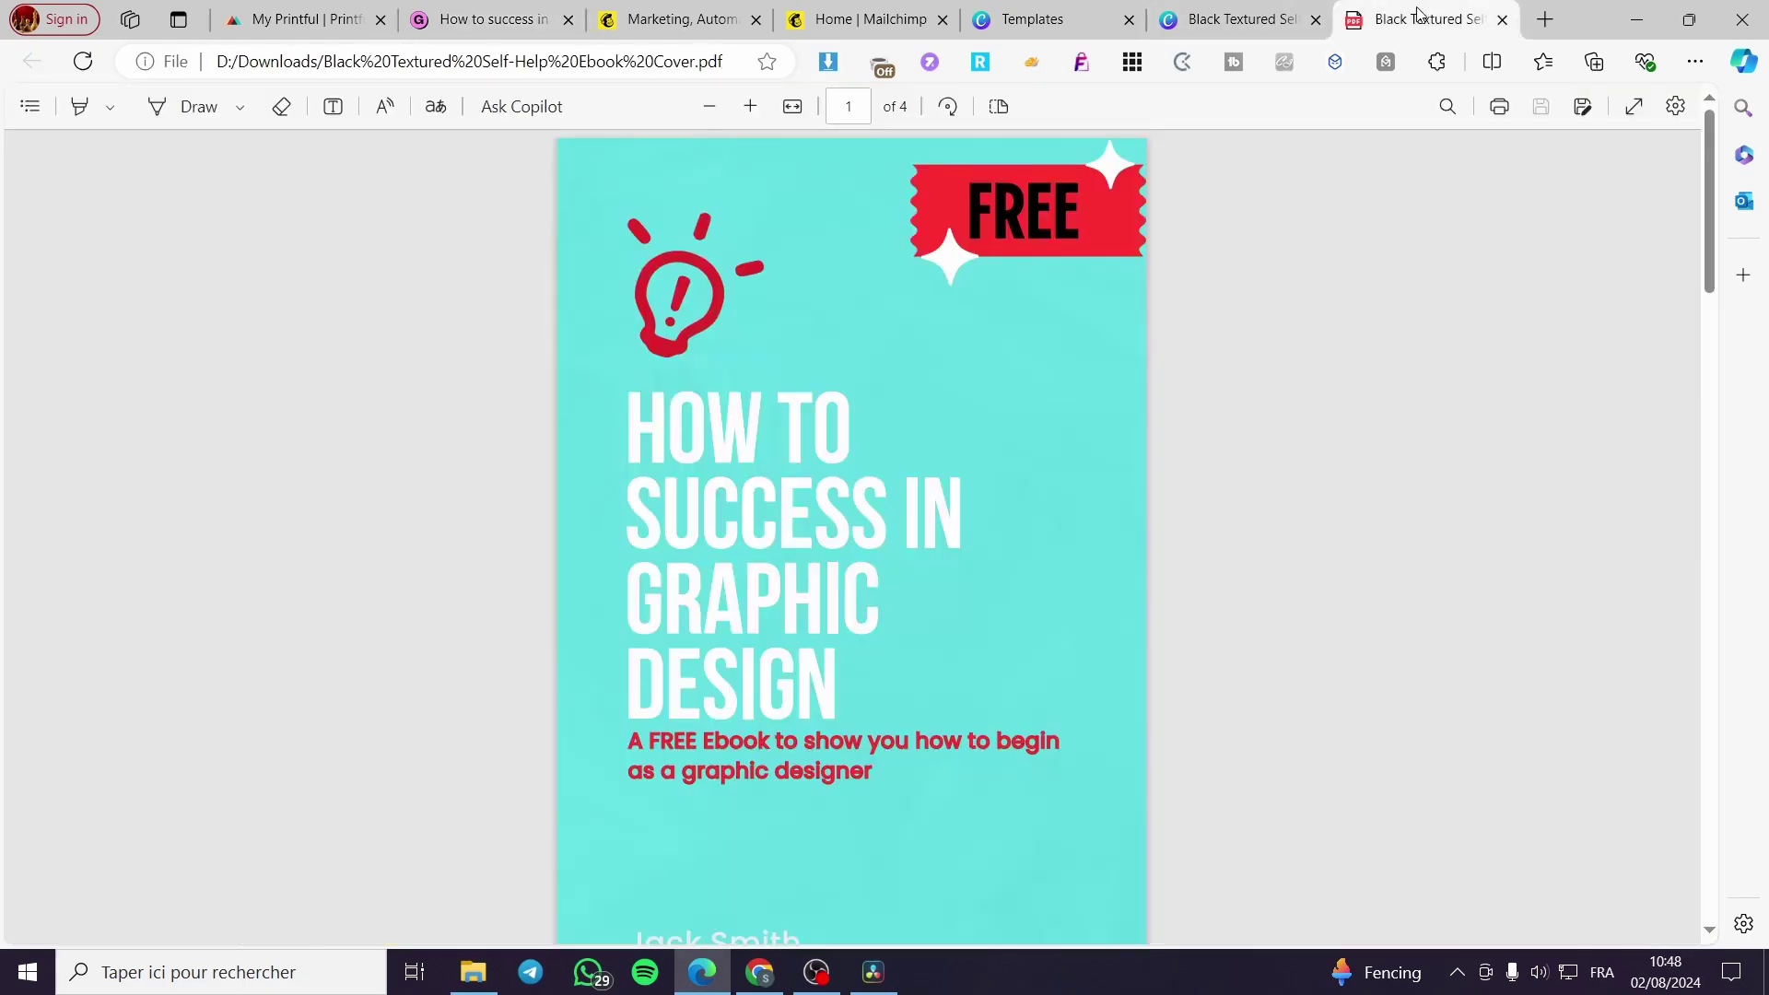
left_click(1502, 19)
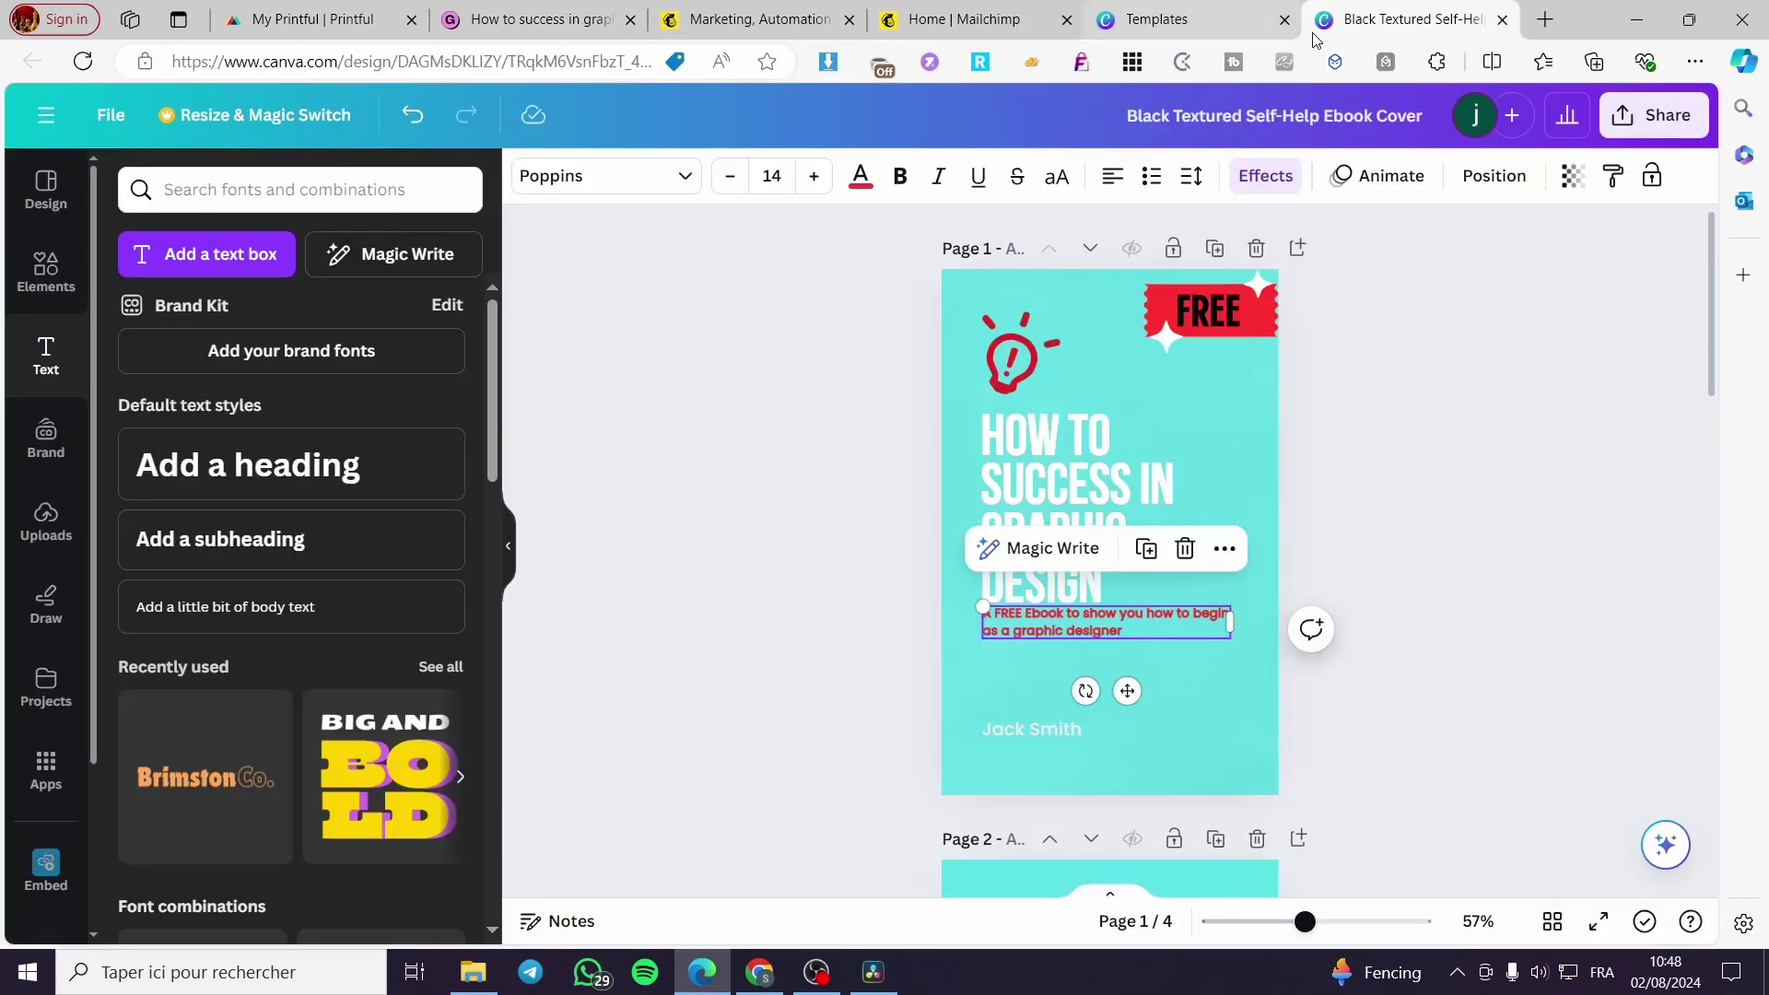
left_click(1621, 129)
left_click(1477, 737)
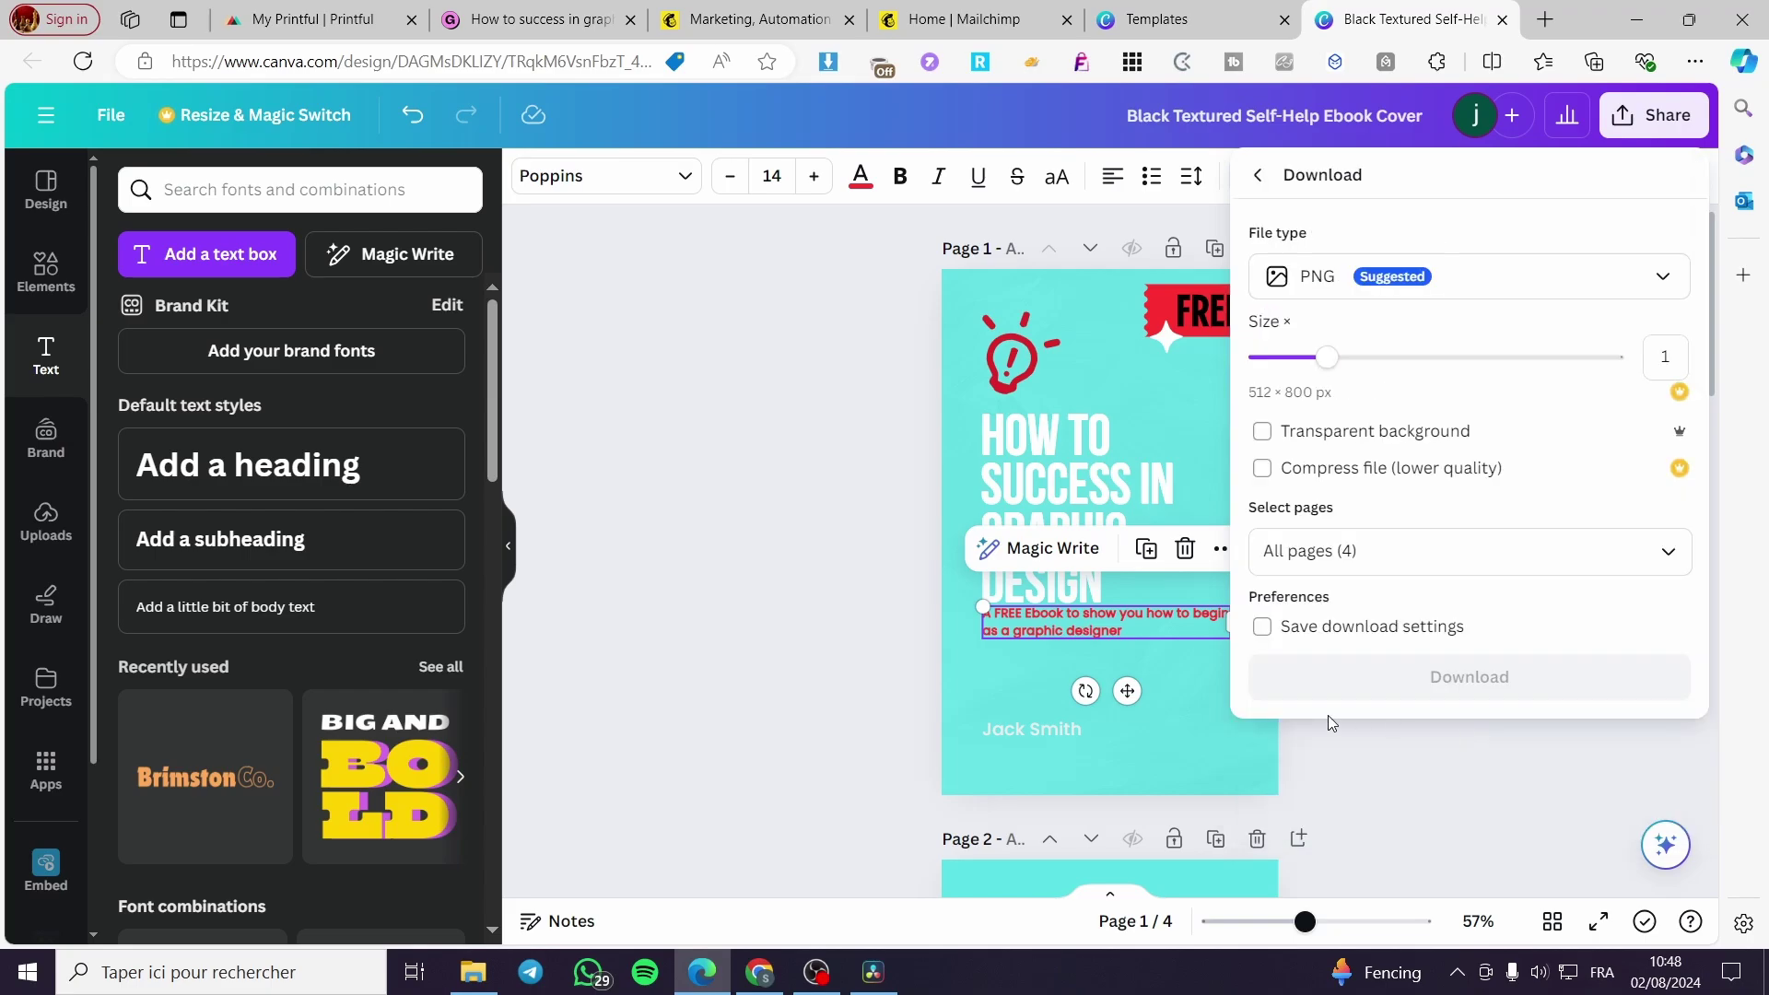
left_click(1477, 295)
left_click(1427, 364)
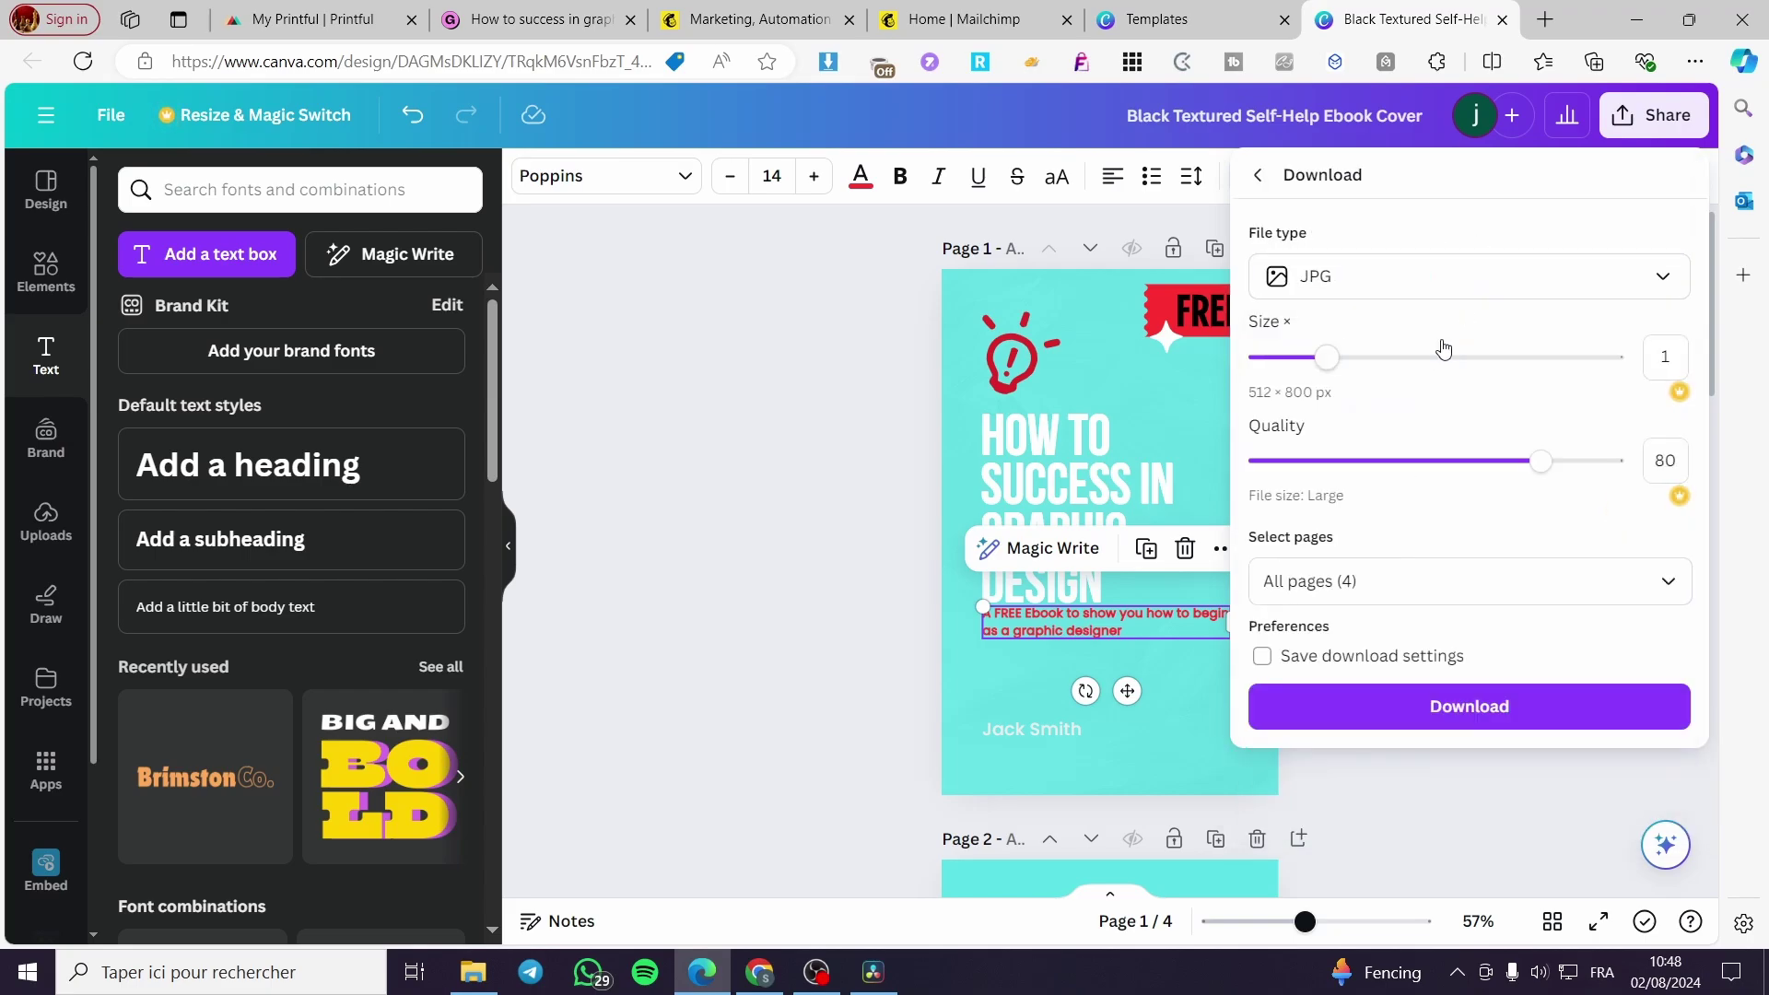
left_click(1437, 279)
left_click(1412, 425)
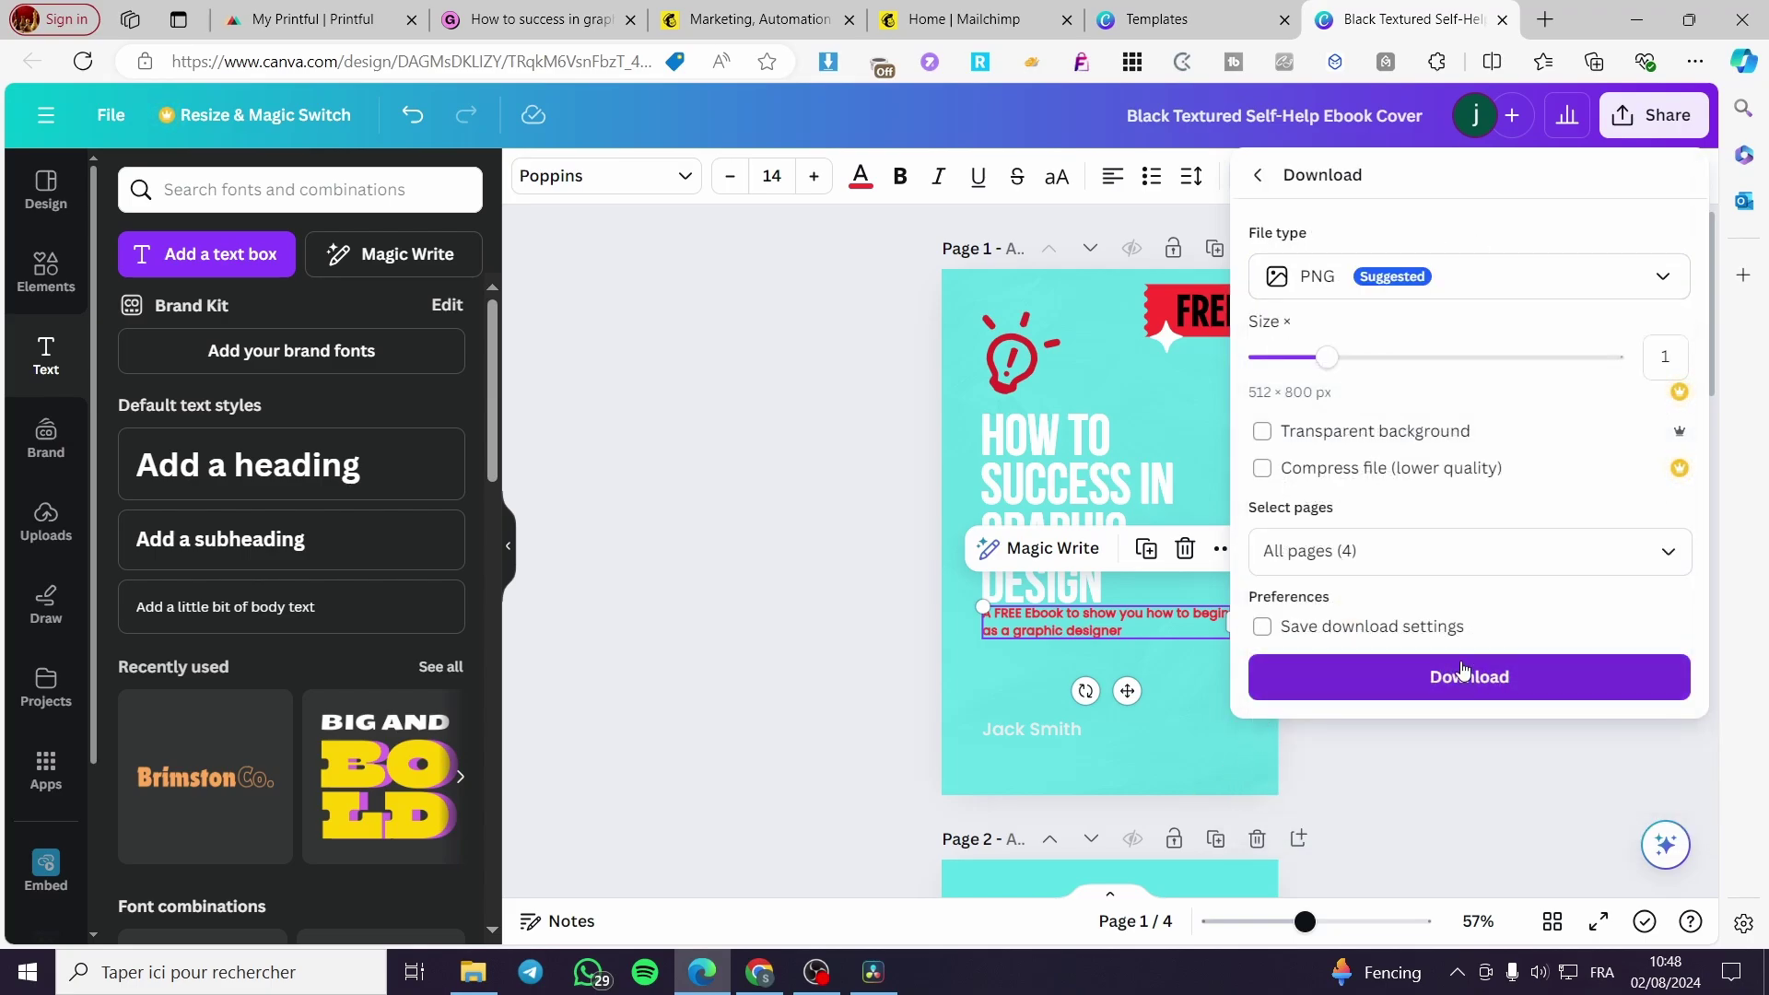
Step: Limit the export to page 1 and download the ebook cover as a PNG
left_click(1469, 551)
left_click(1345, 180)
left_click(1375, 292)
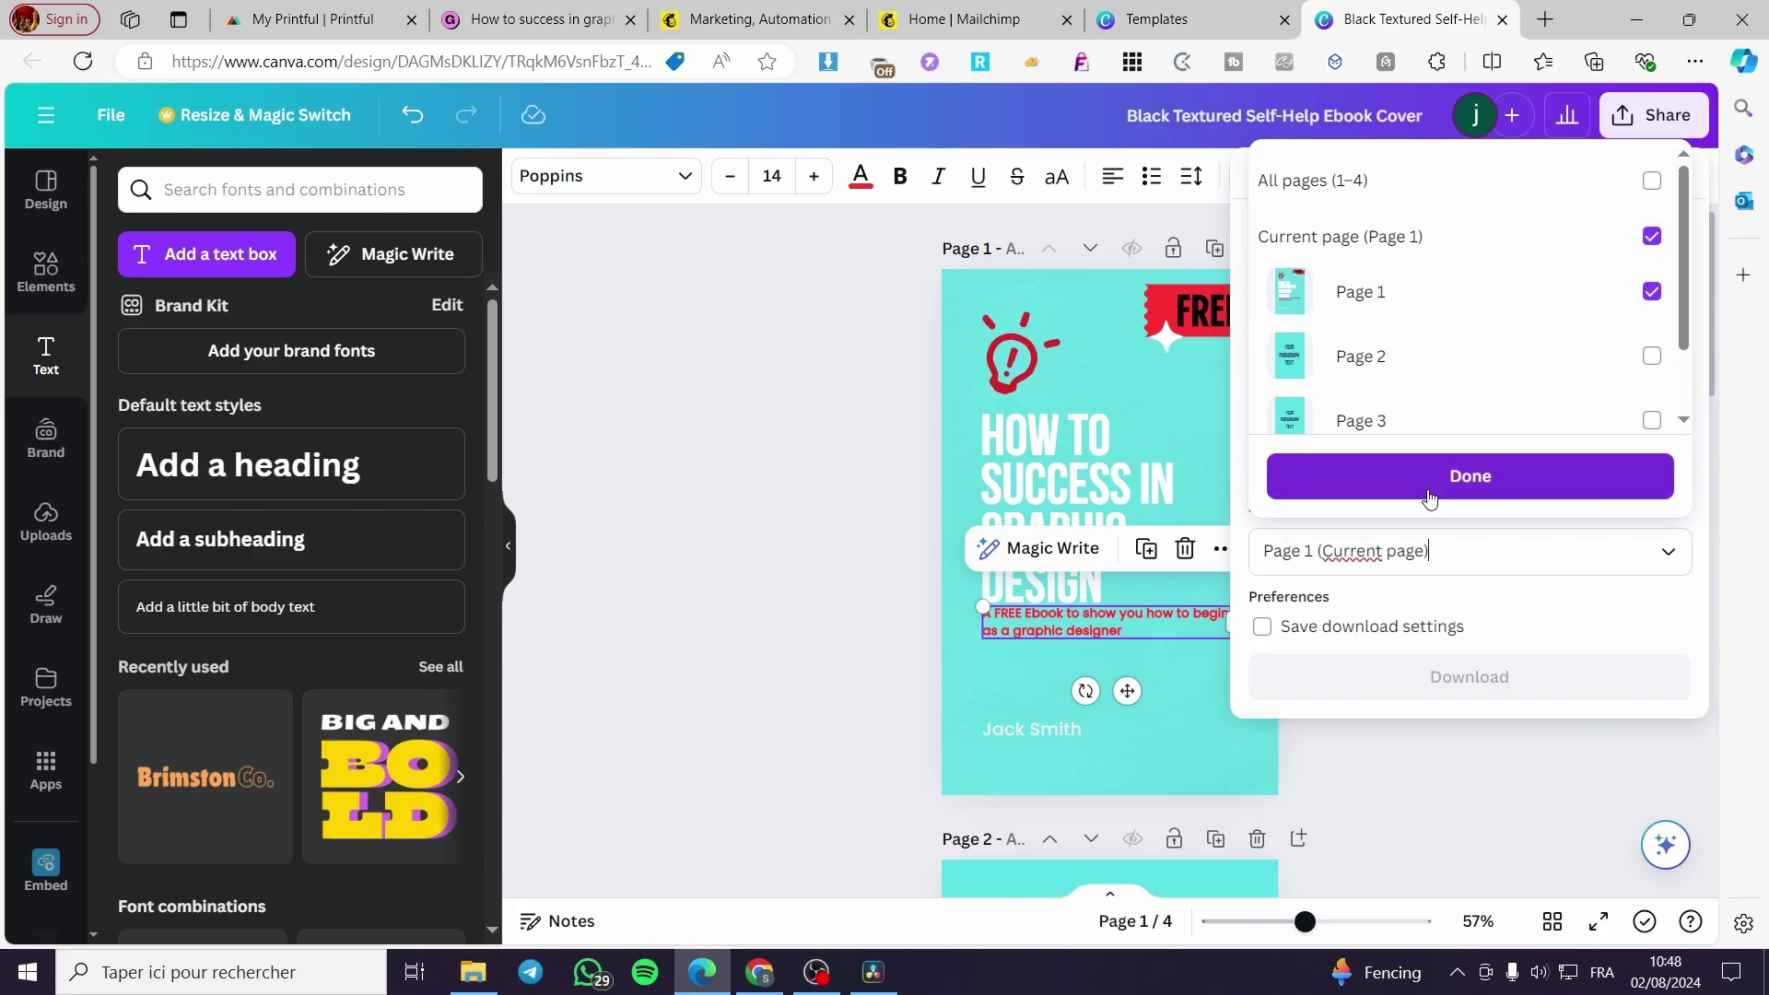
left_click(1425, 475)
left_click(1453, 677)
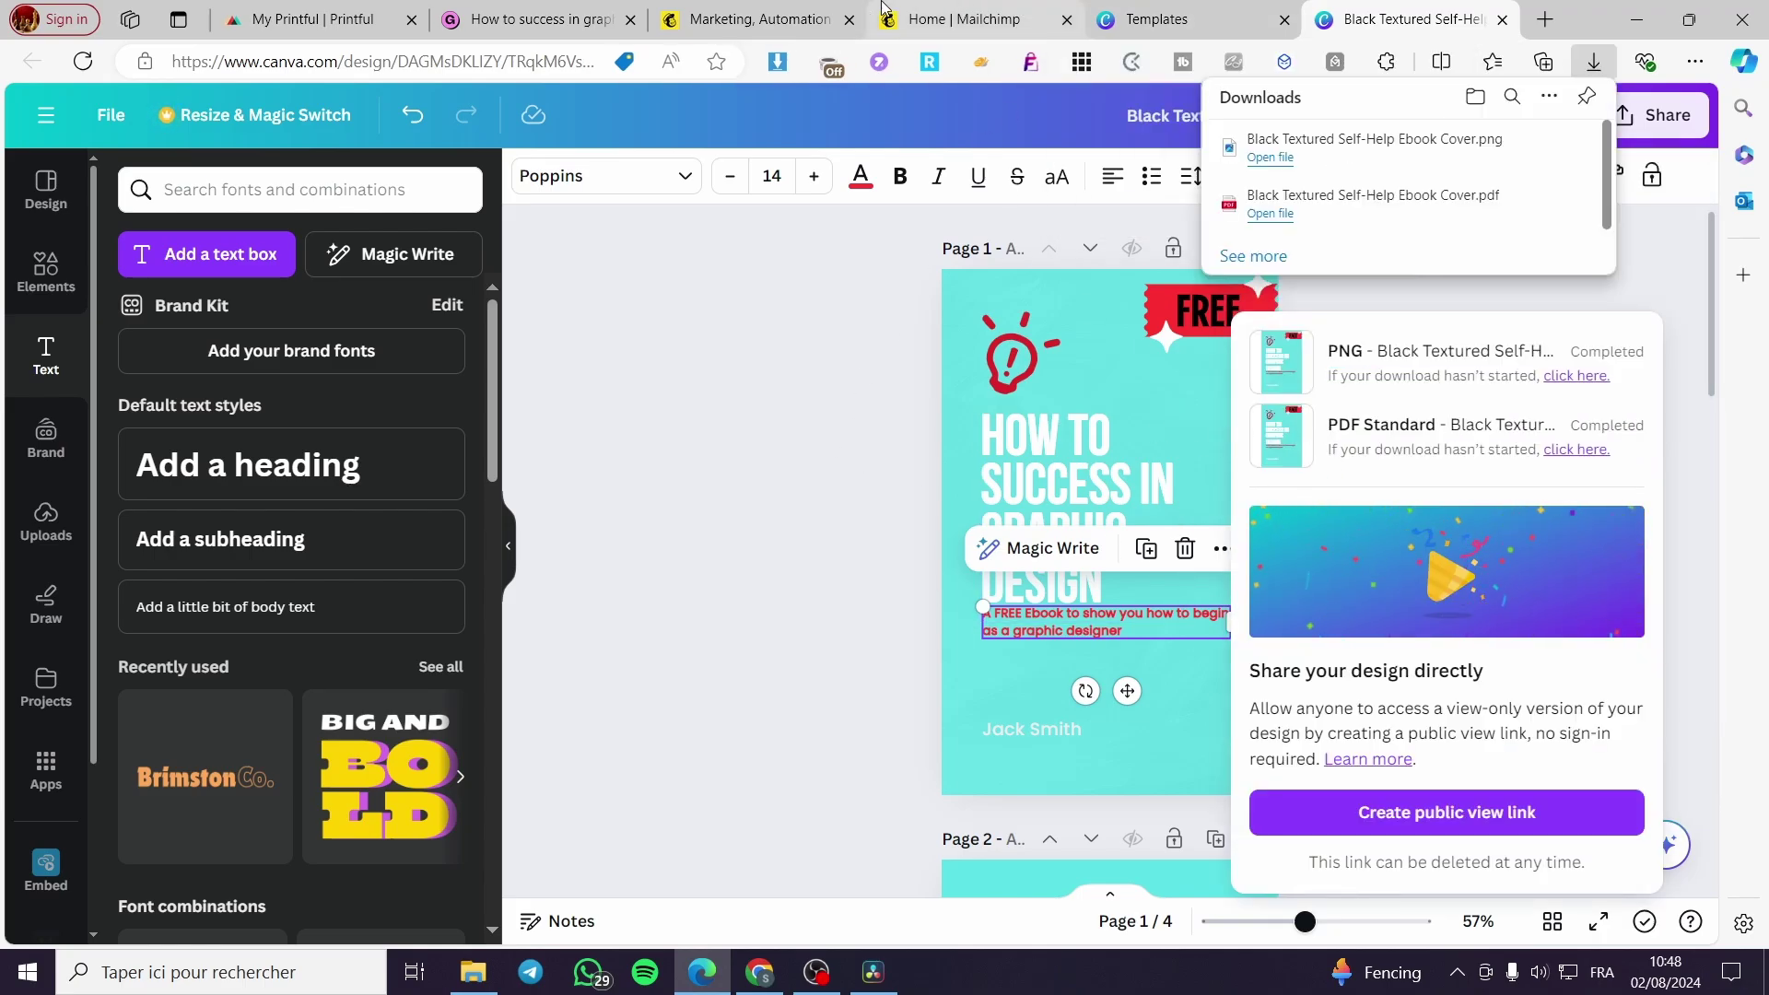
Step: Switch to Gumroad and upload the downloaded ebook cover PNG from the computer as the product's cover image
left_click(539, 19)
left_click(793, 632)
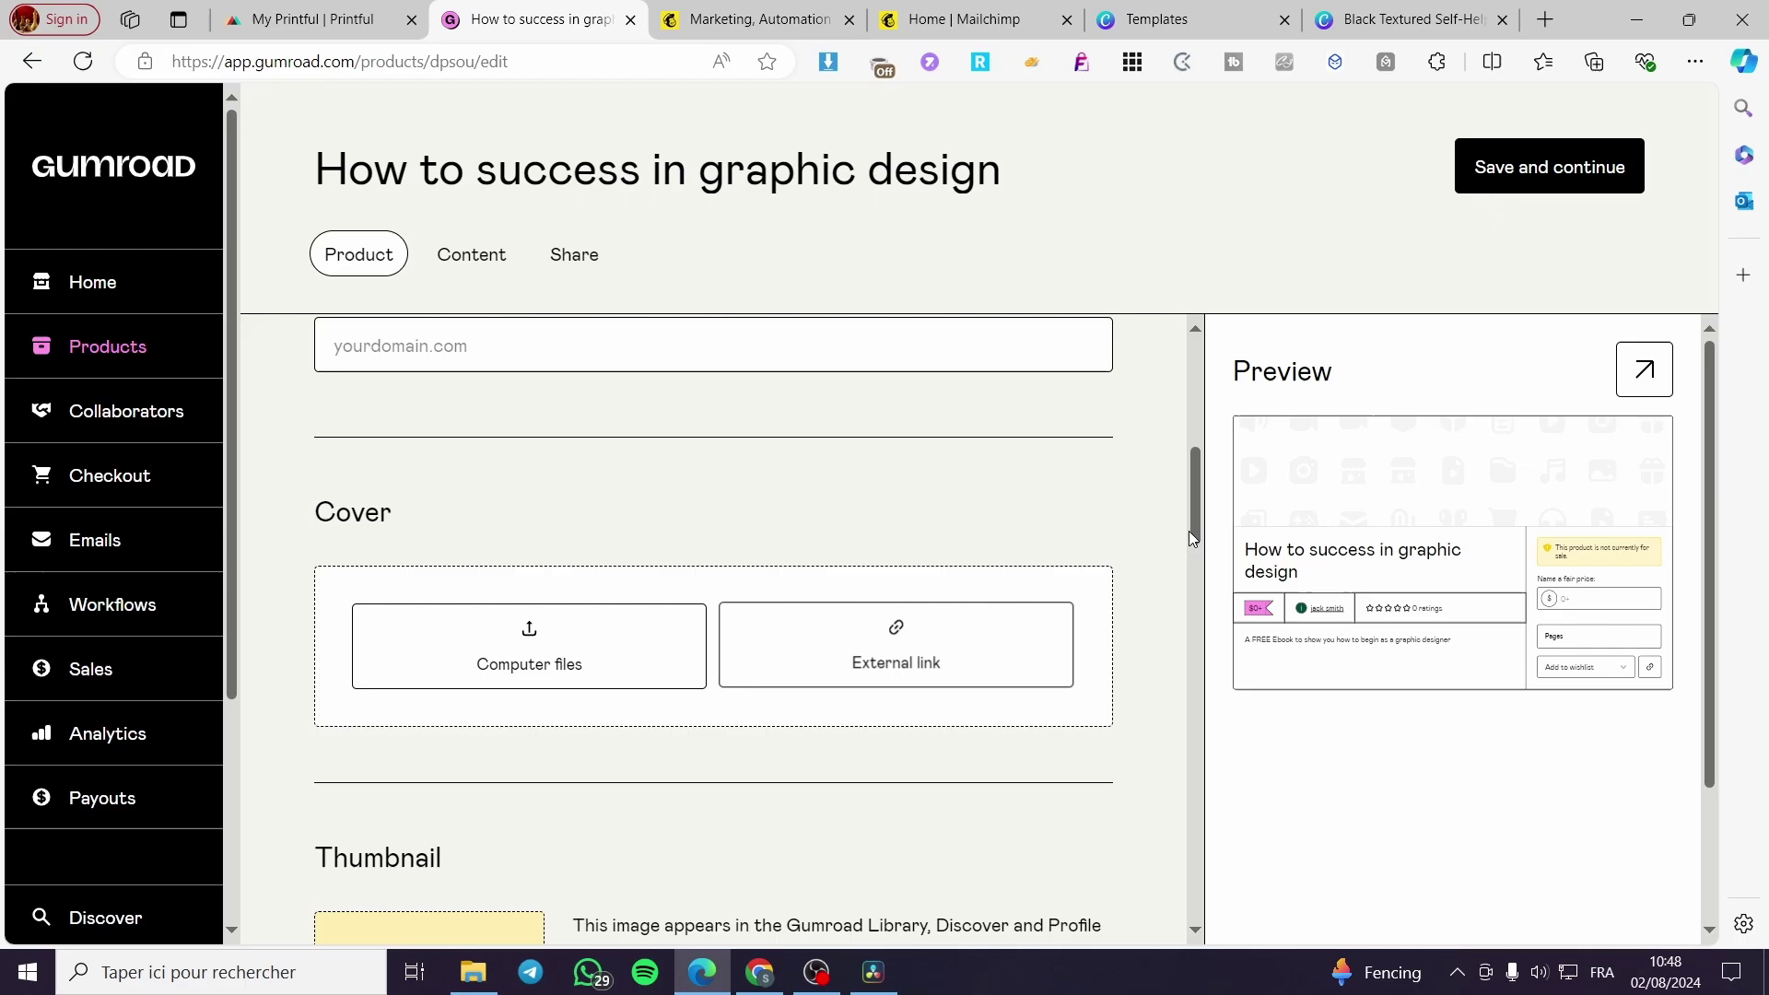
left_click(541, 665)
left_click(677, 359)
double_click(677, 354)
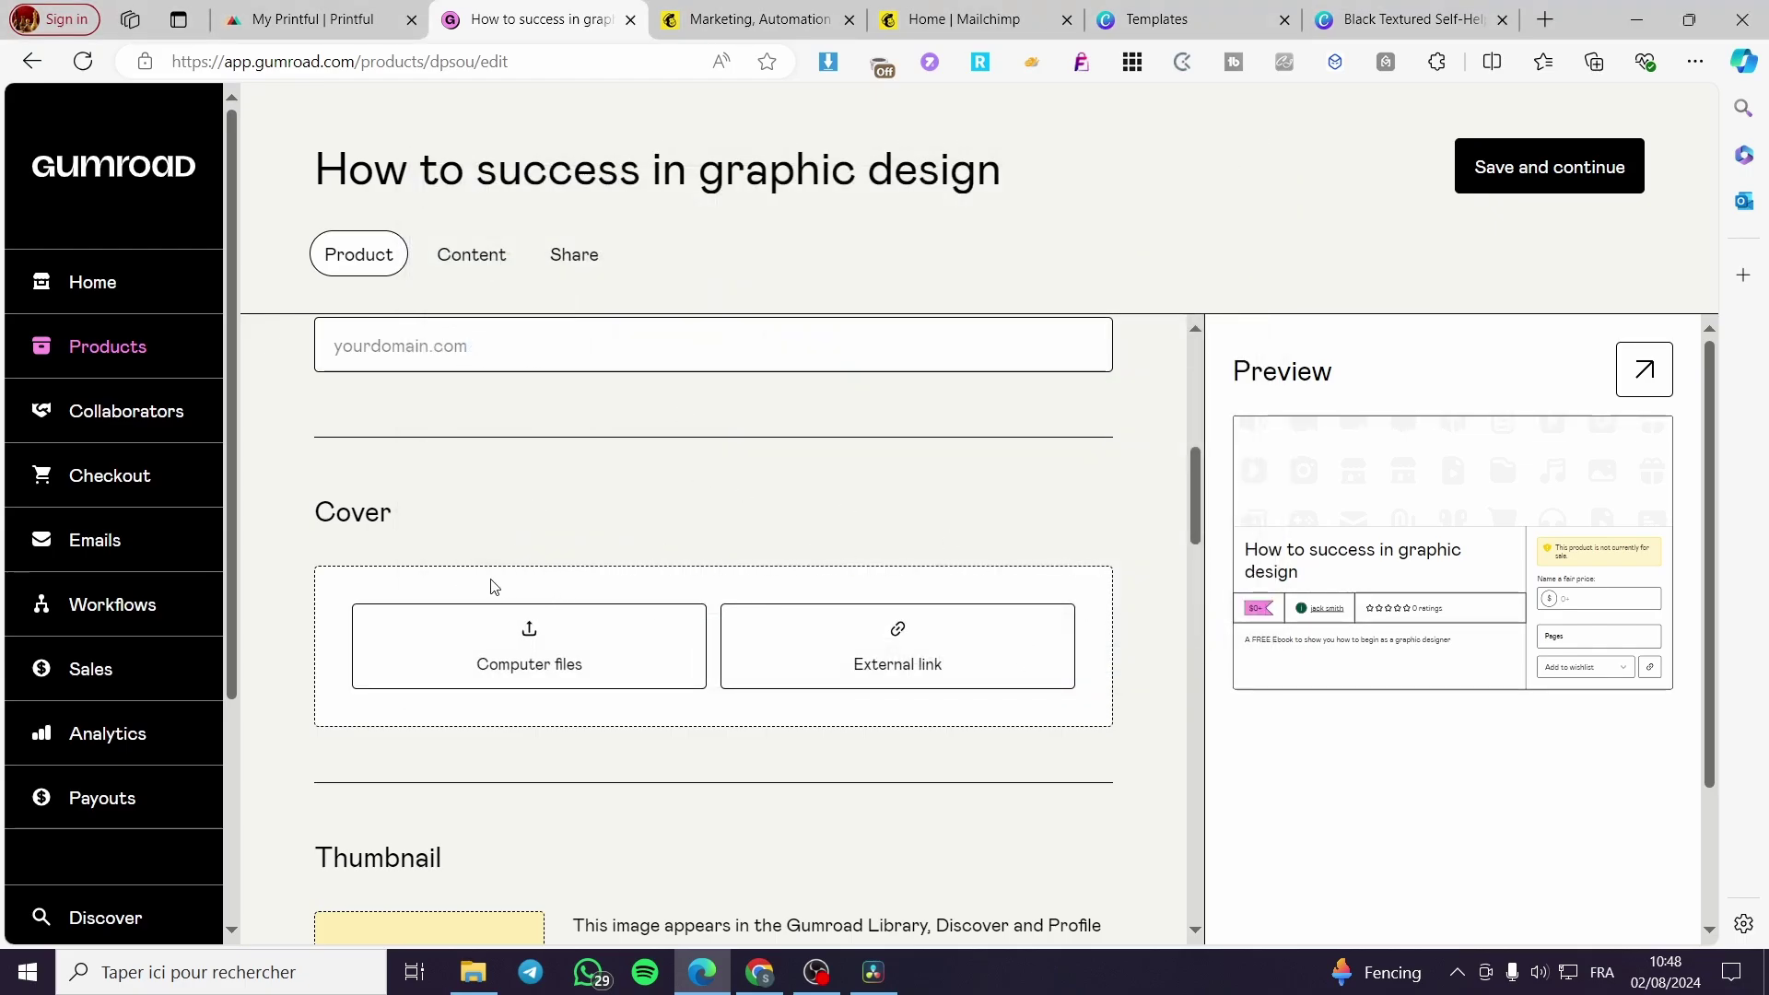
scroll(494, 586, "down", 1)
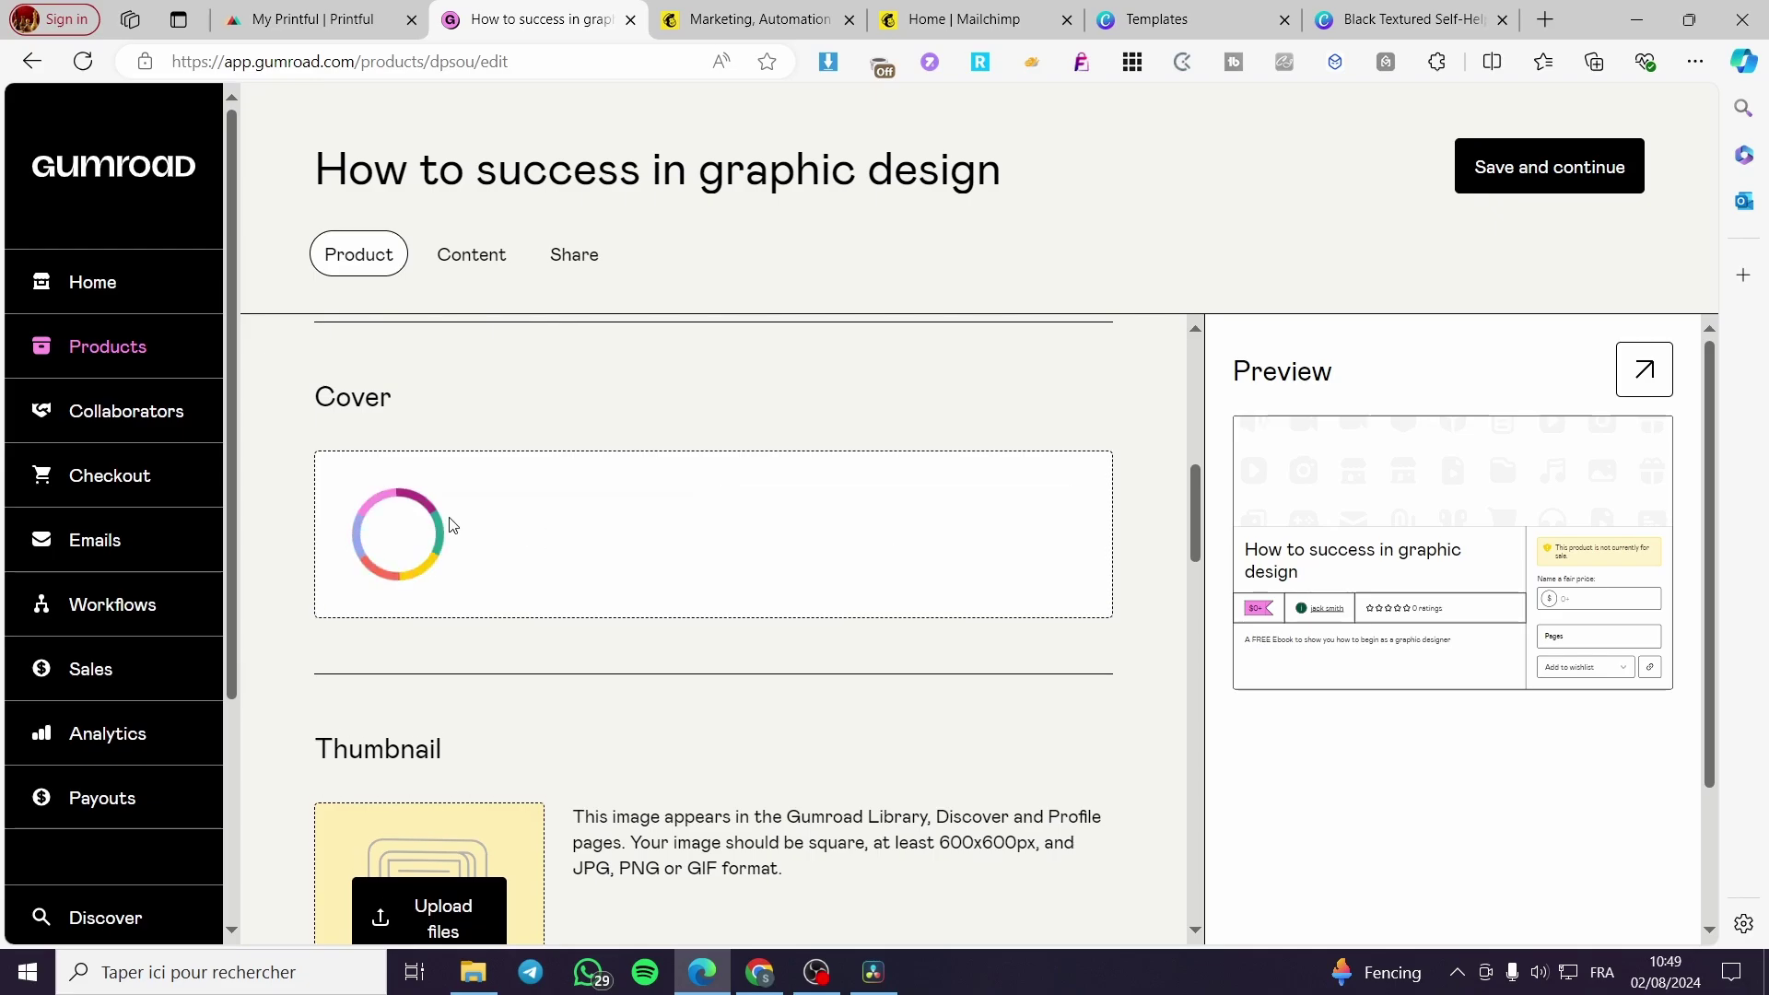
Step: Examine the product's thumbnail upload option and the available call to action choices
scroll(532, 517, "down", 3)
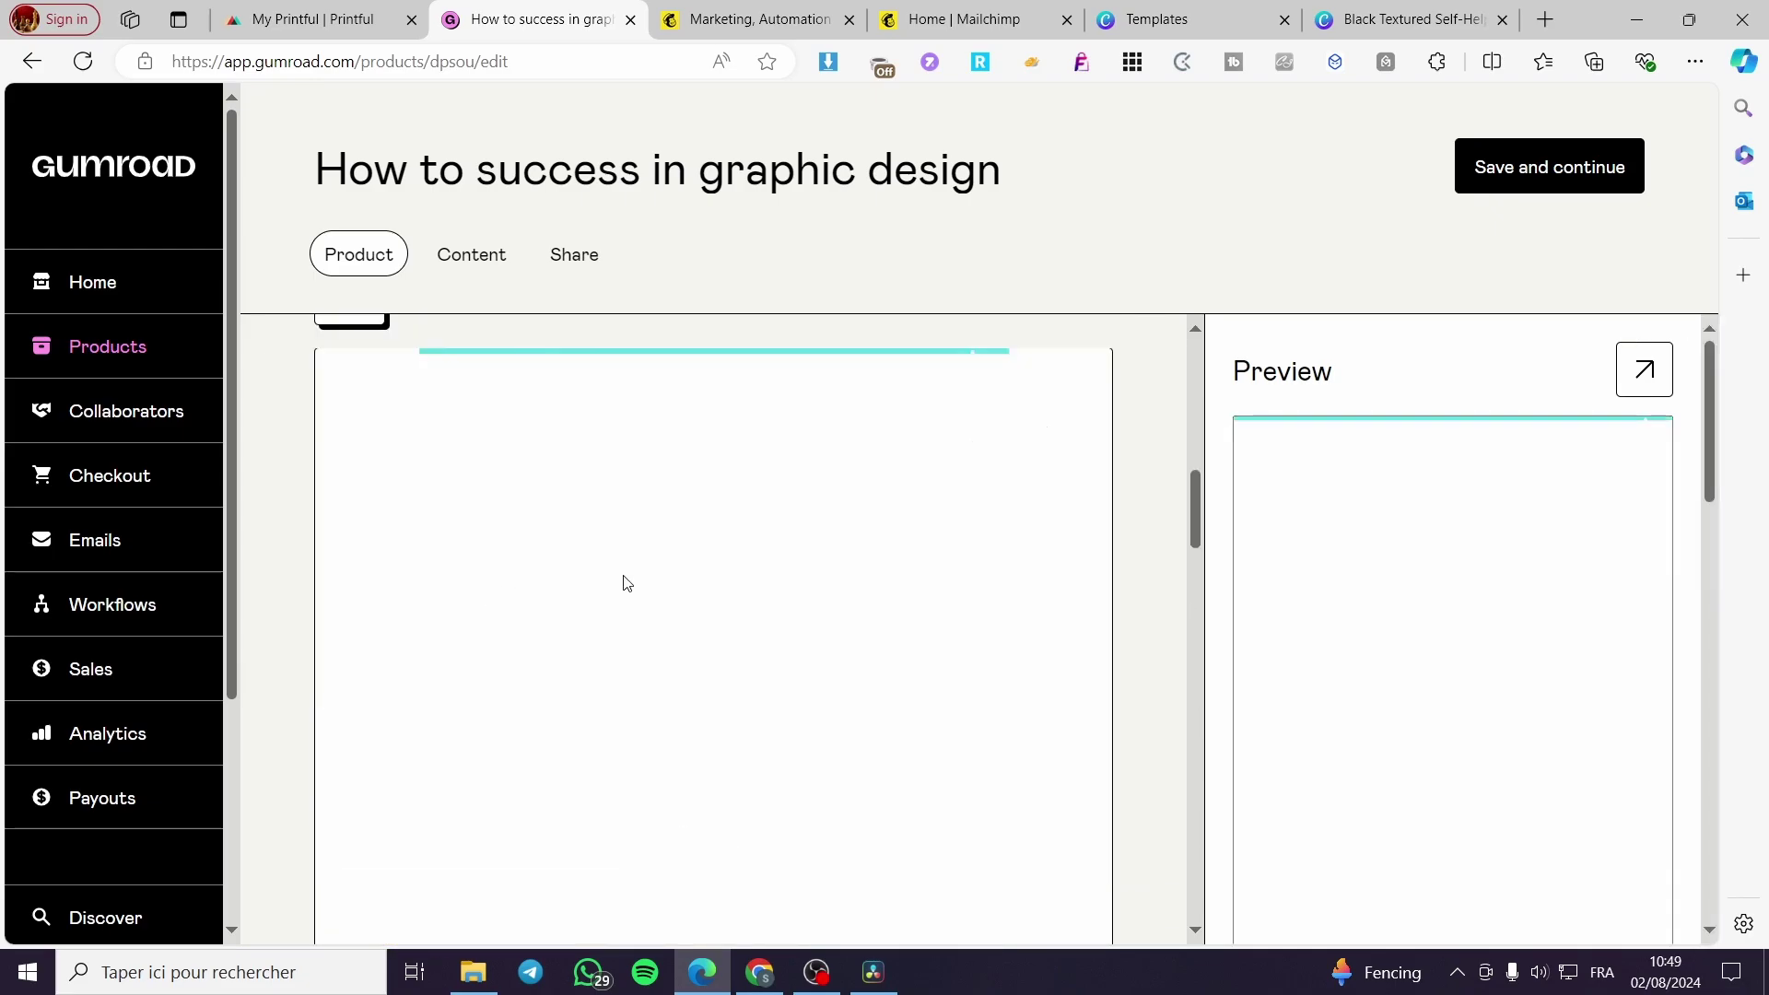
scroll(501, 497, "down", 5)
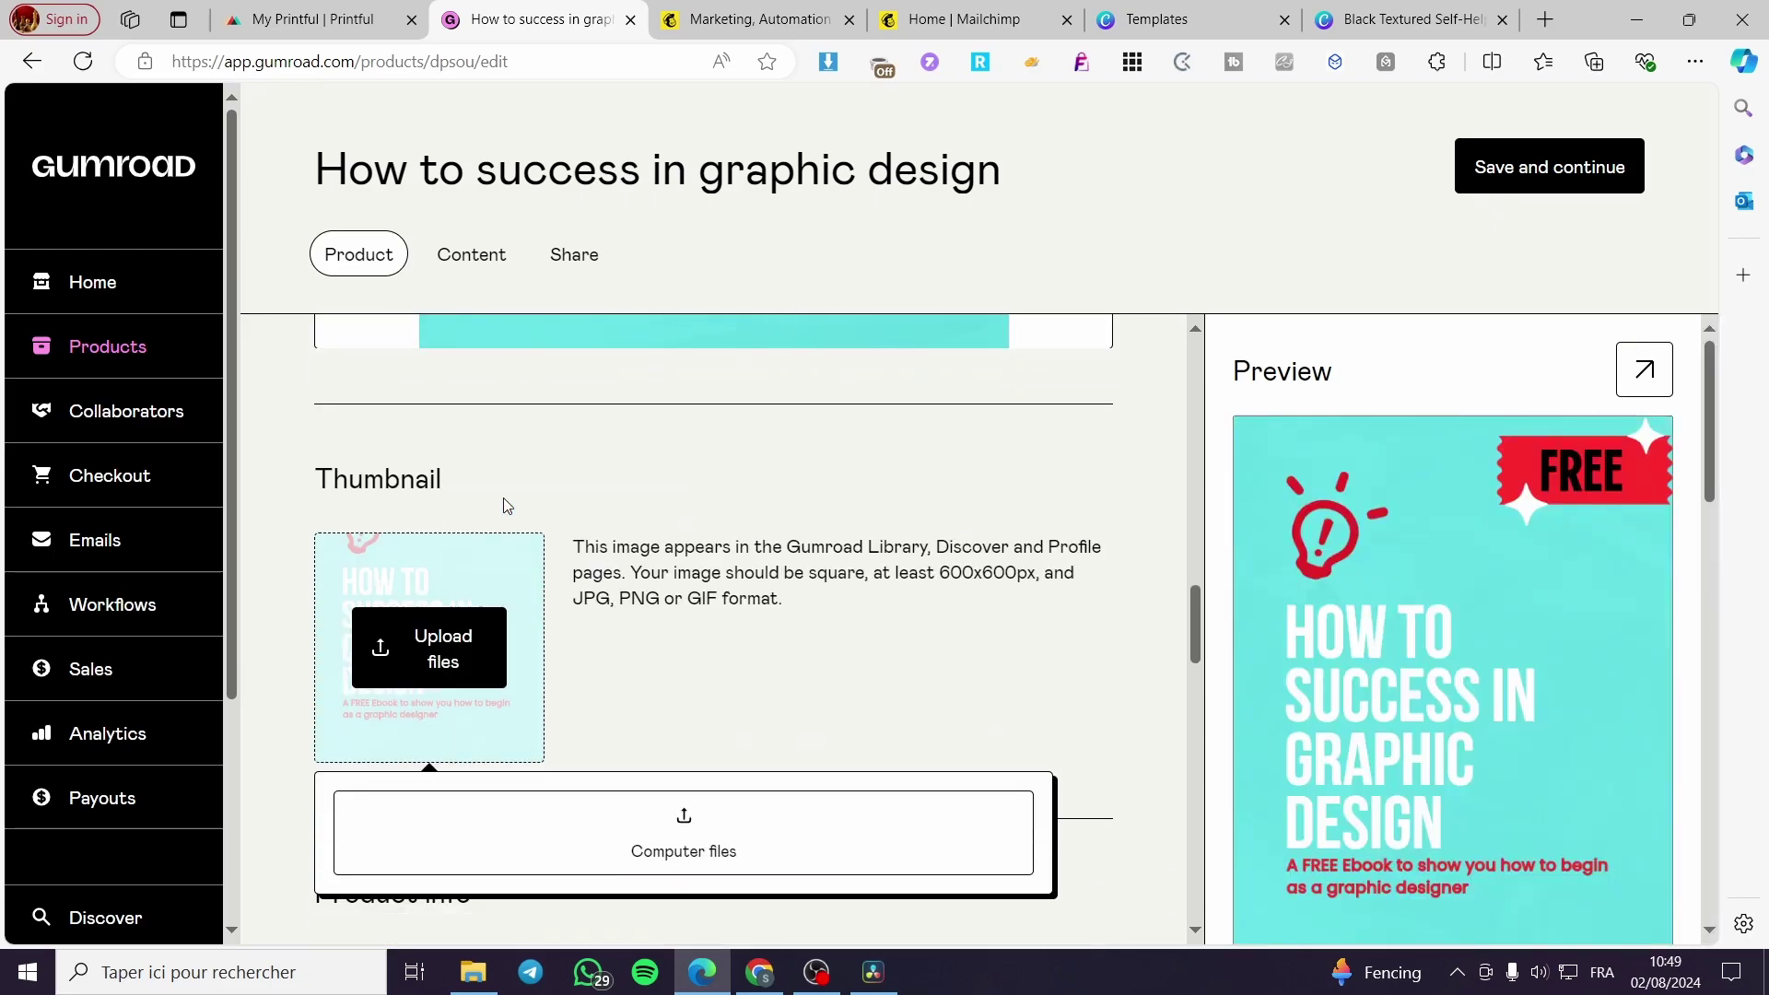
left_click(668, 695)
scroll(604, 604, "down", 4)
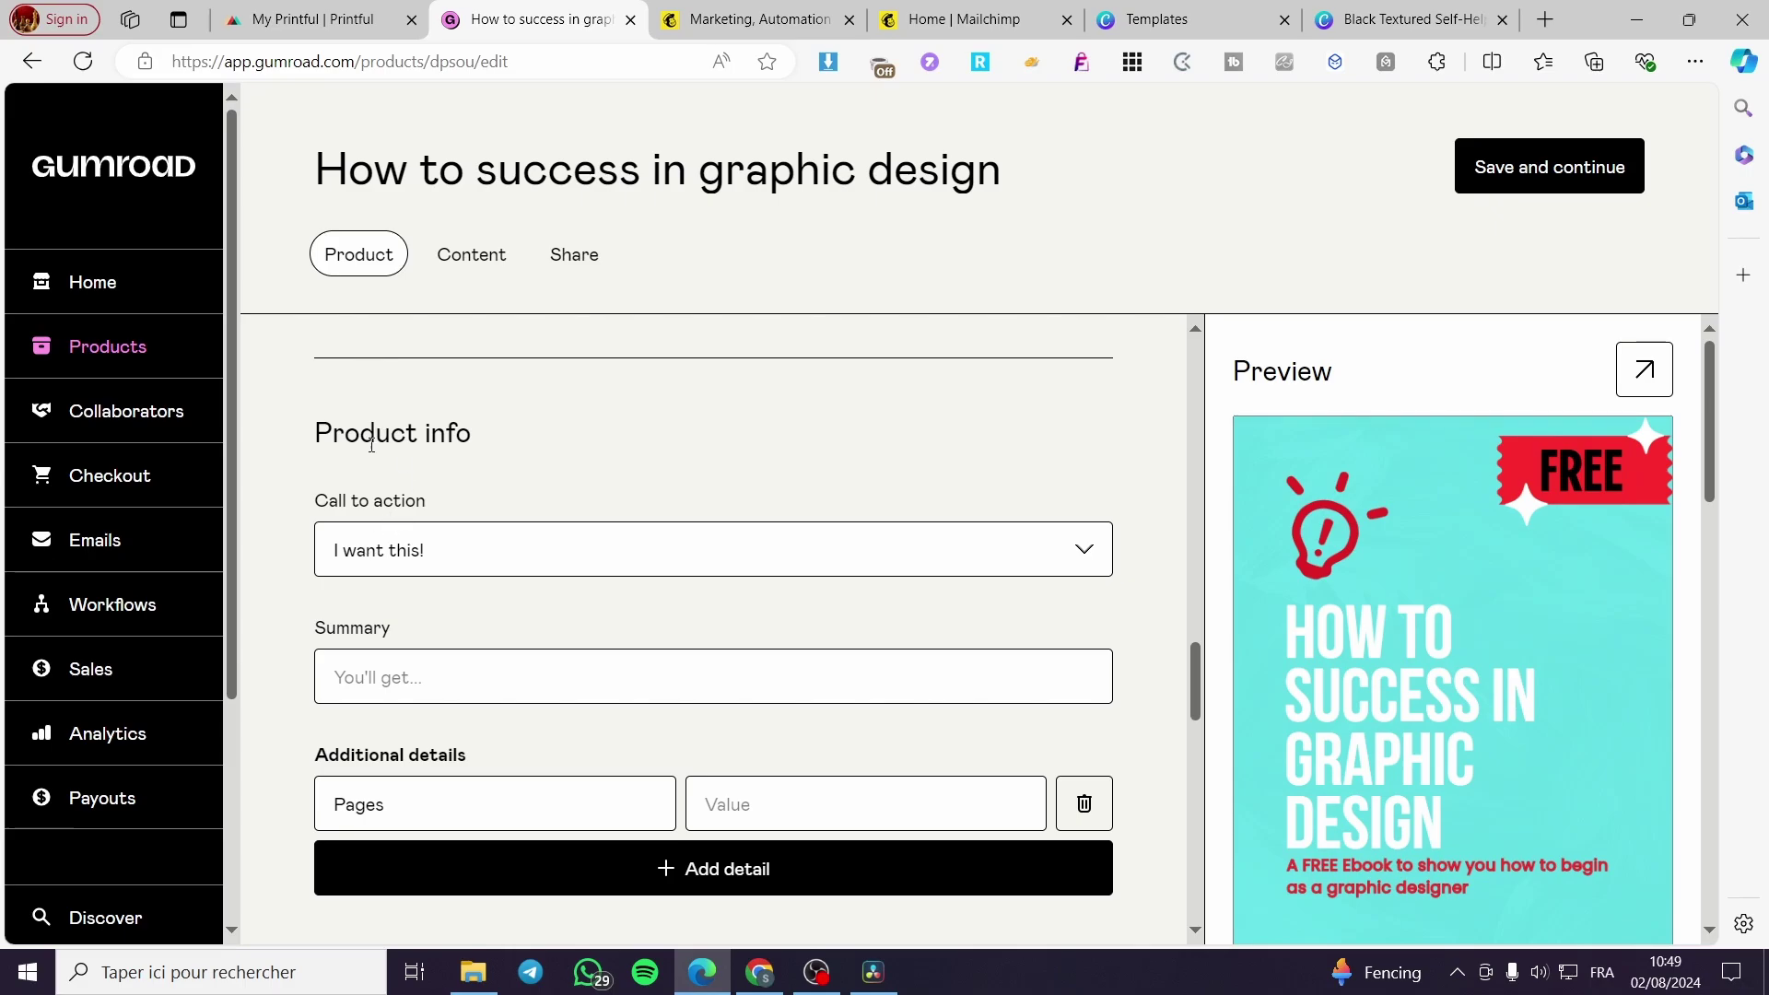
left_click(505, 568)
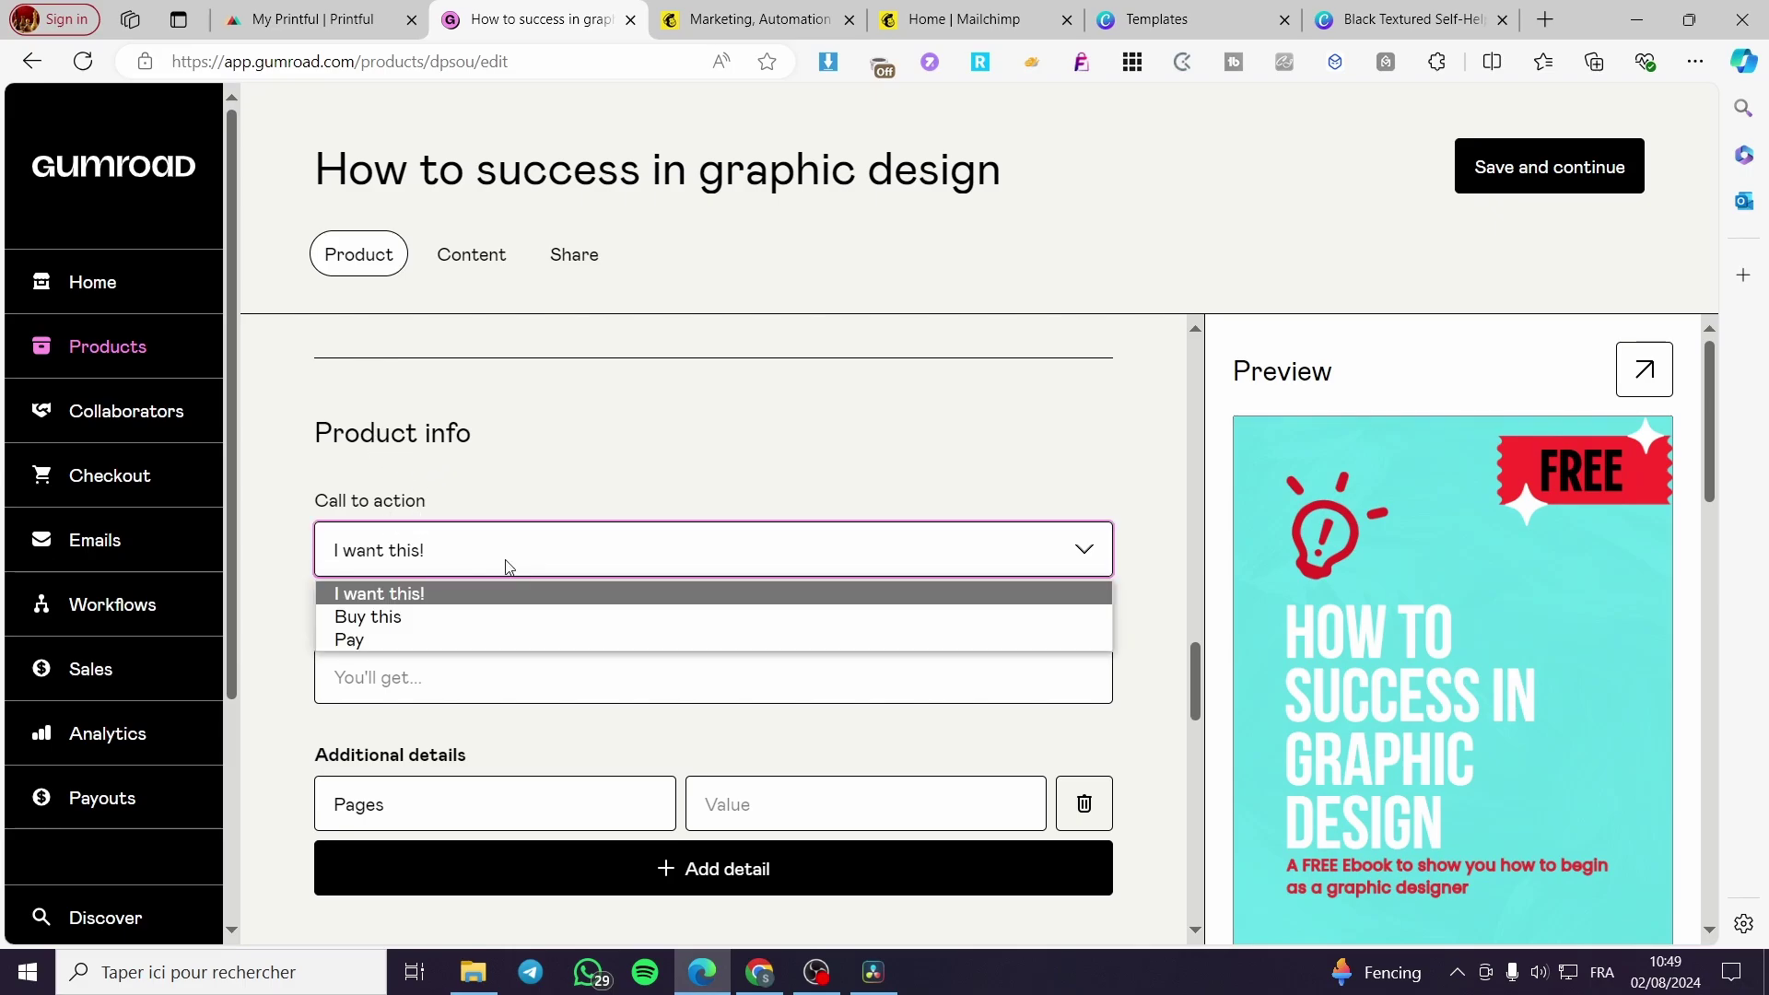
left_click(505, 568)
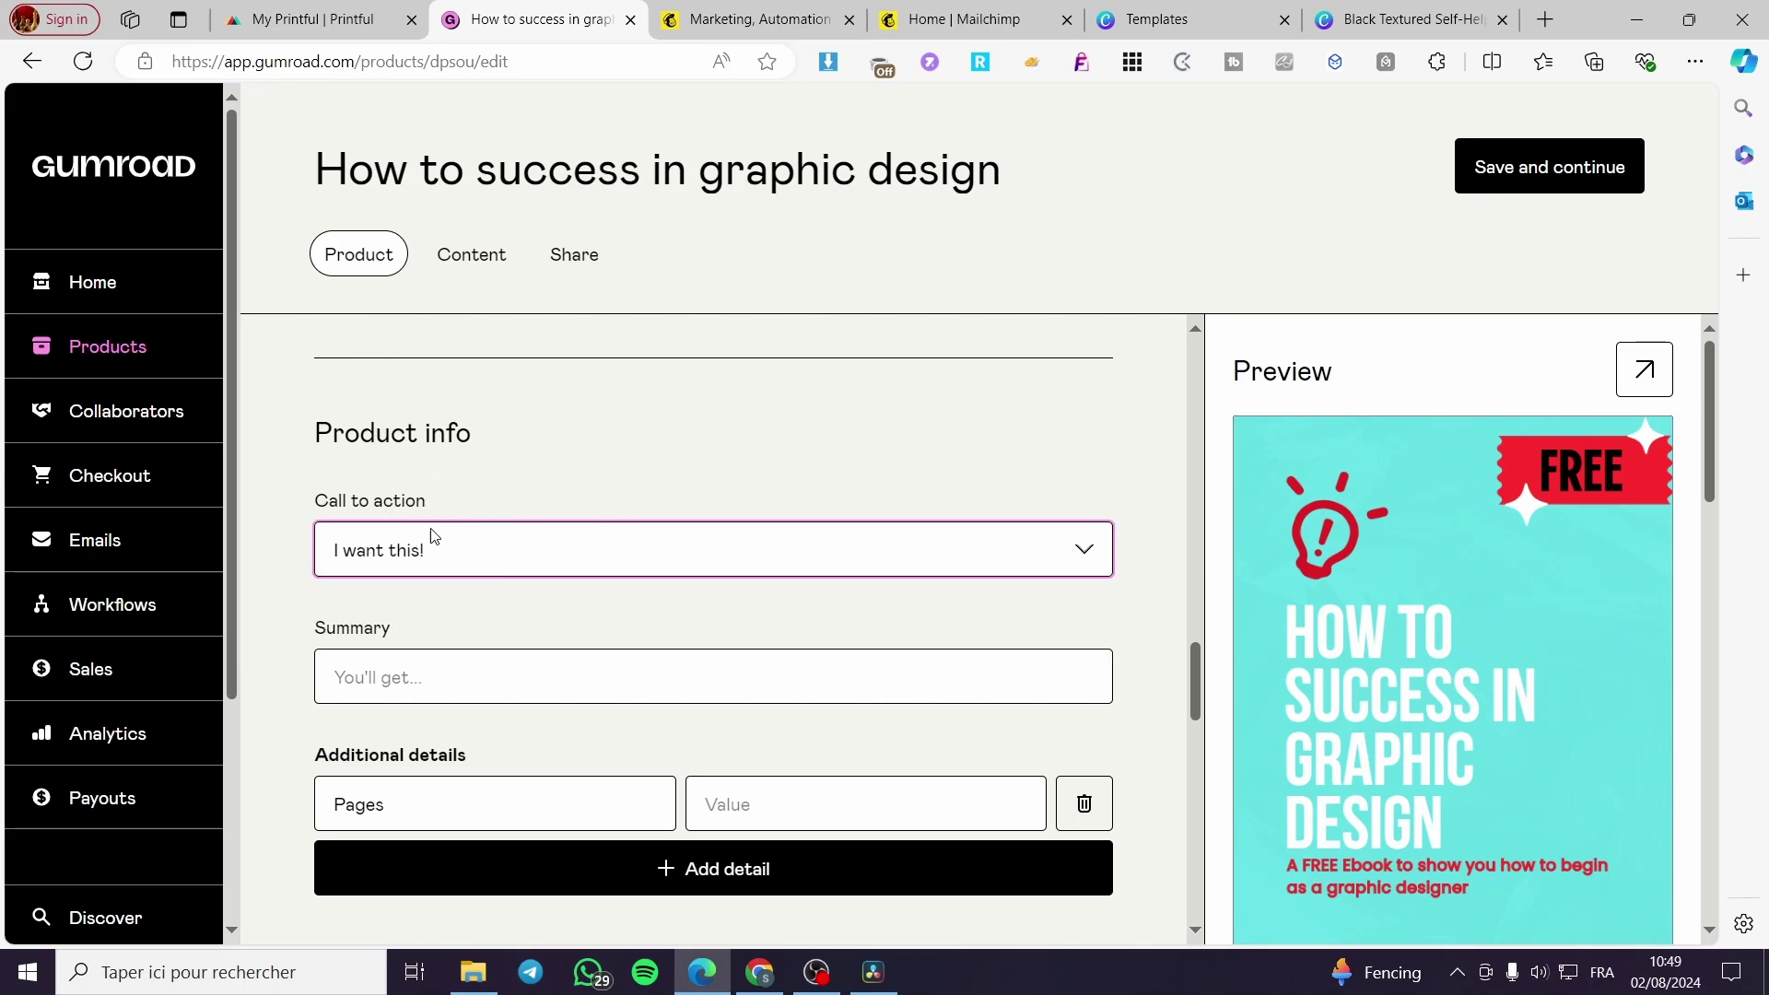
Step: Enter "A FREE Ebook to show you how to begin as a graphic designer" as the product summary
scroll(600, 545, "down", 1)
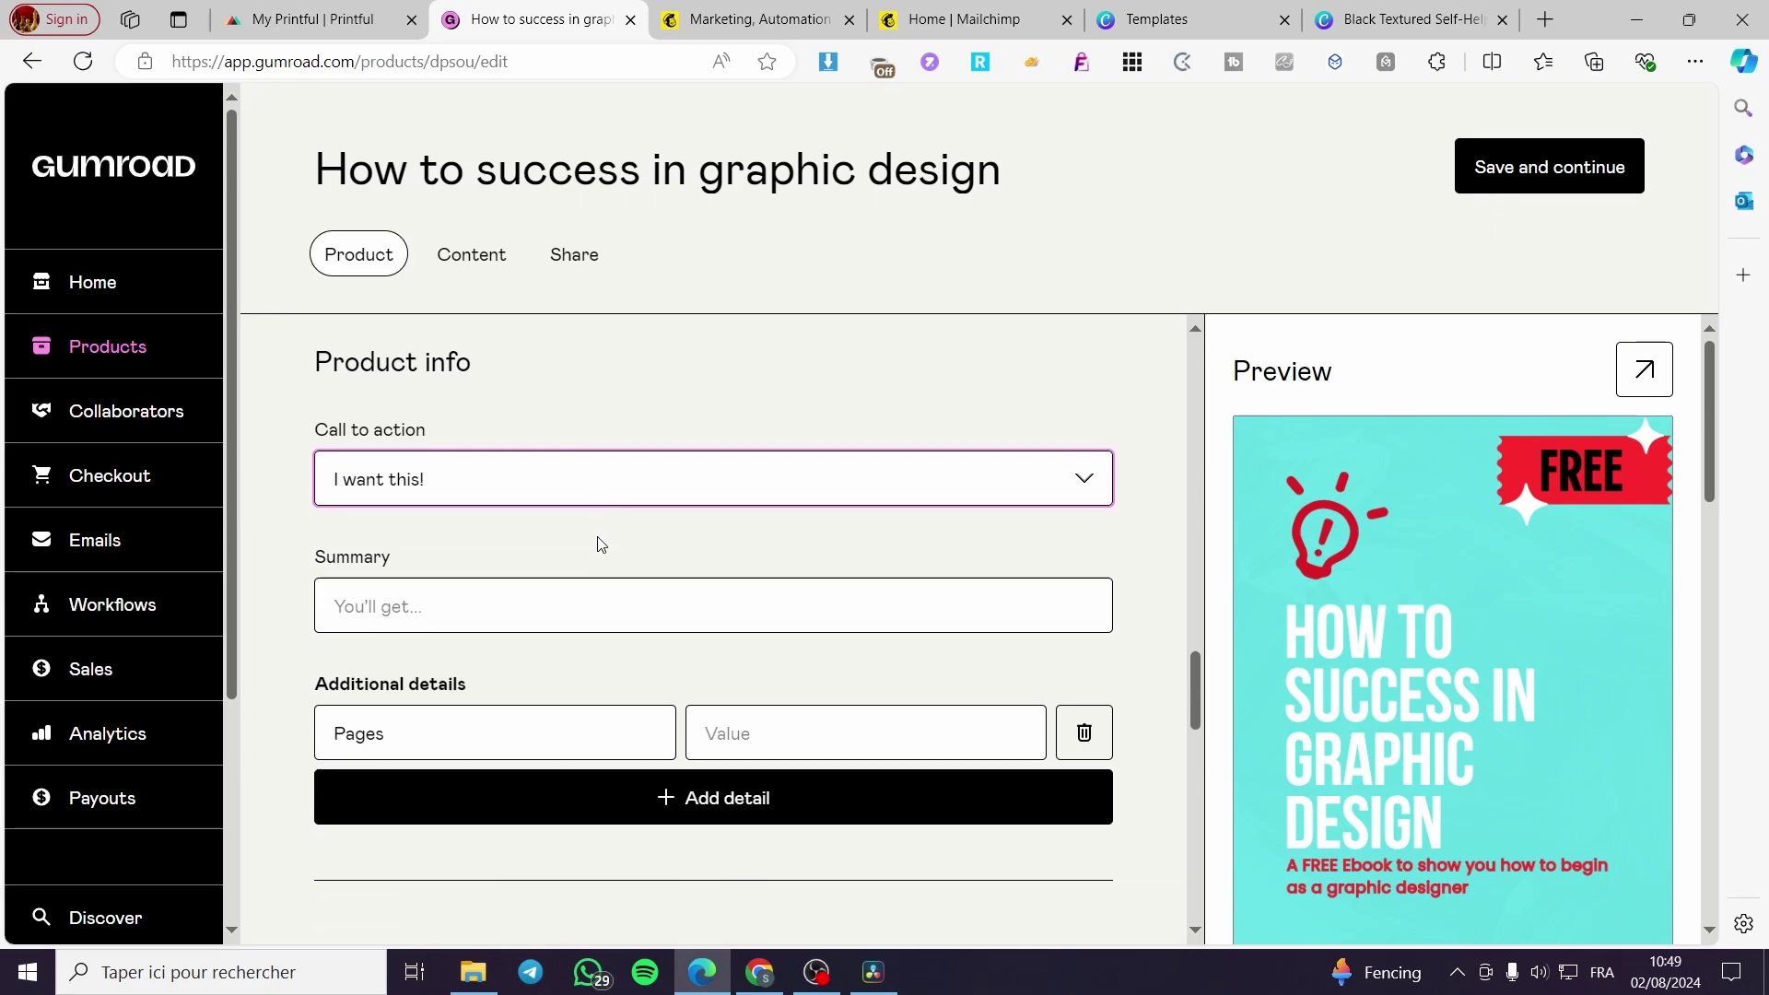
scroll(427, 470, "down", 3)
scroll(304, 489, "up", 3)
left_click(377, 558)
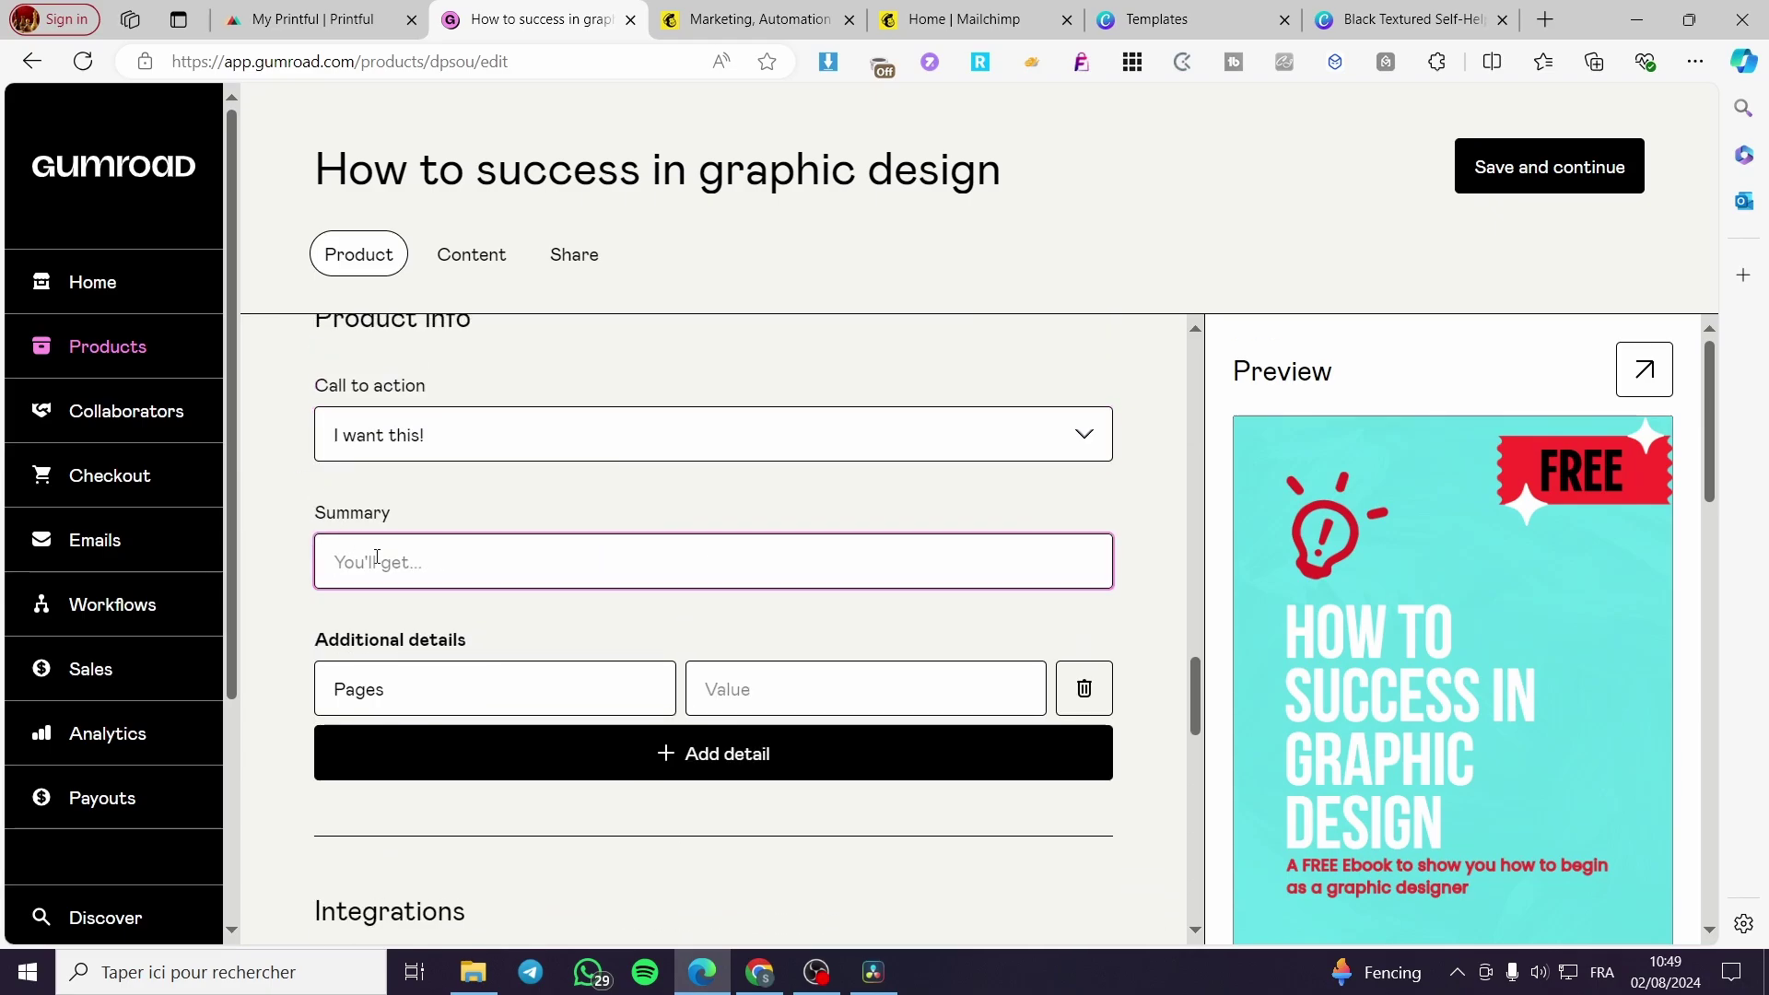
type("A FREE Ebook to show you how to begin as a graphic designer")
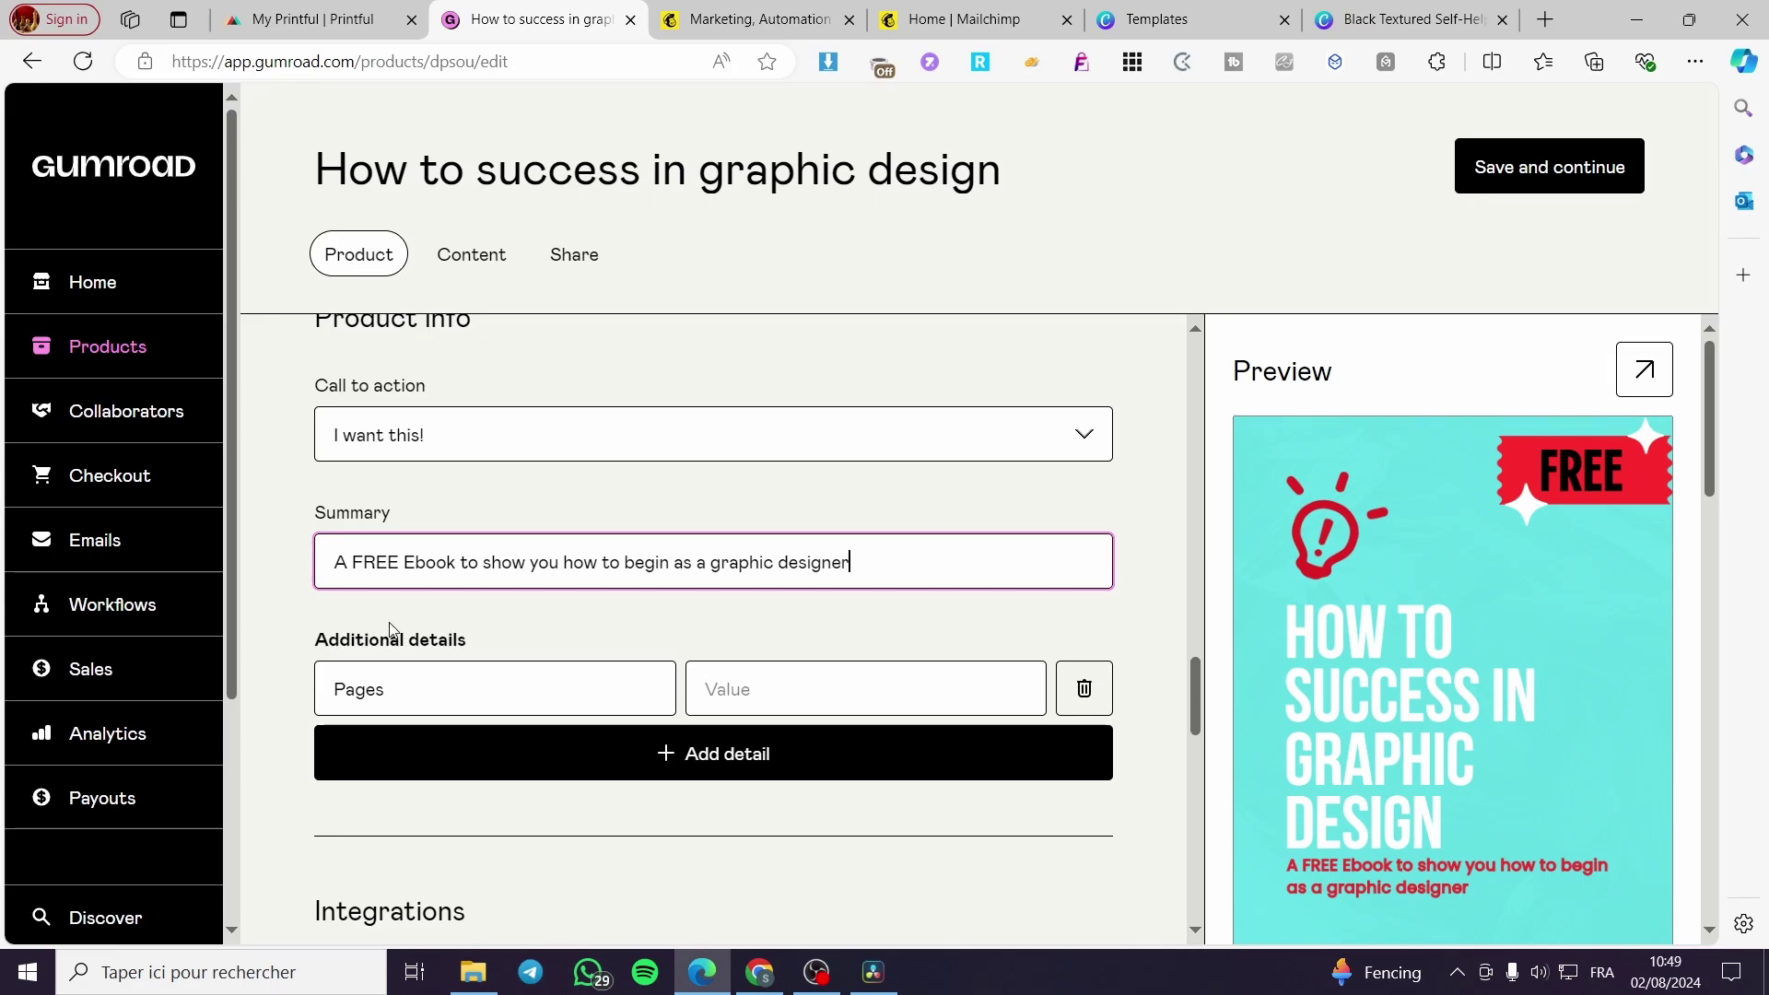
scroll(399, 629, "down", 1)
left_click(400, 576)
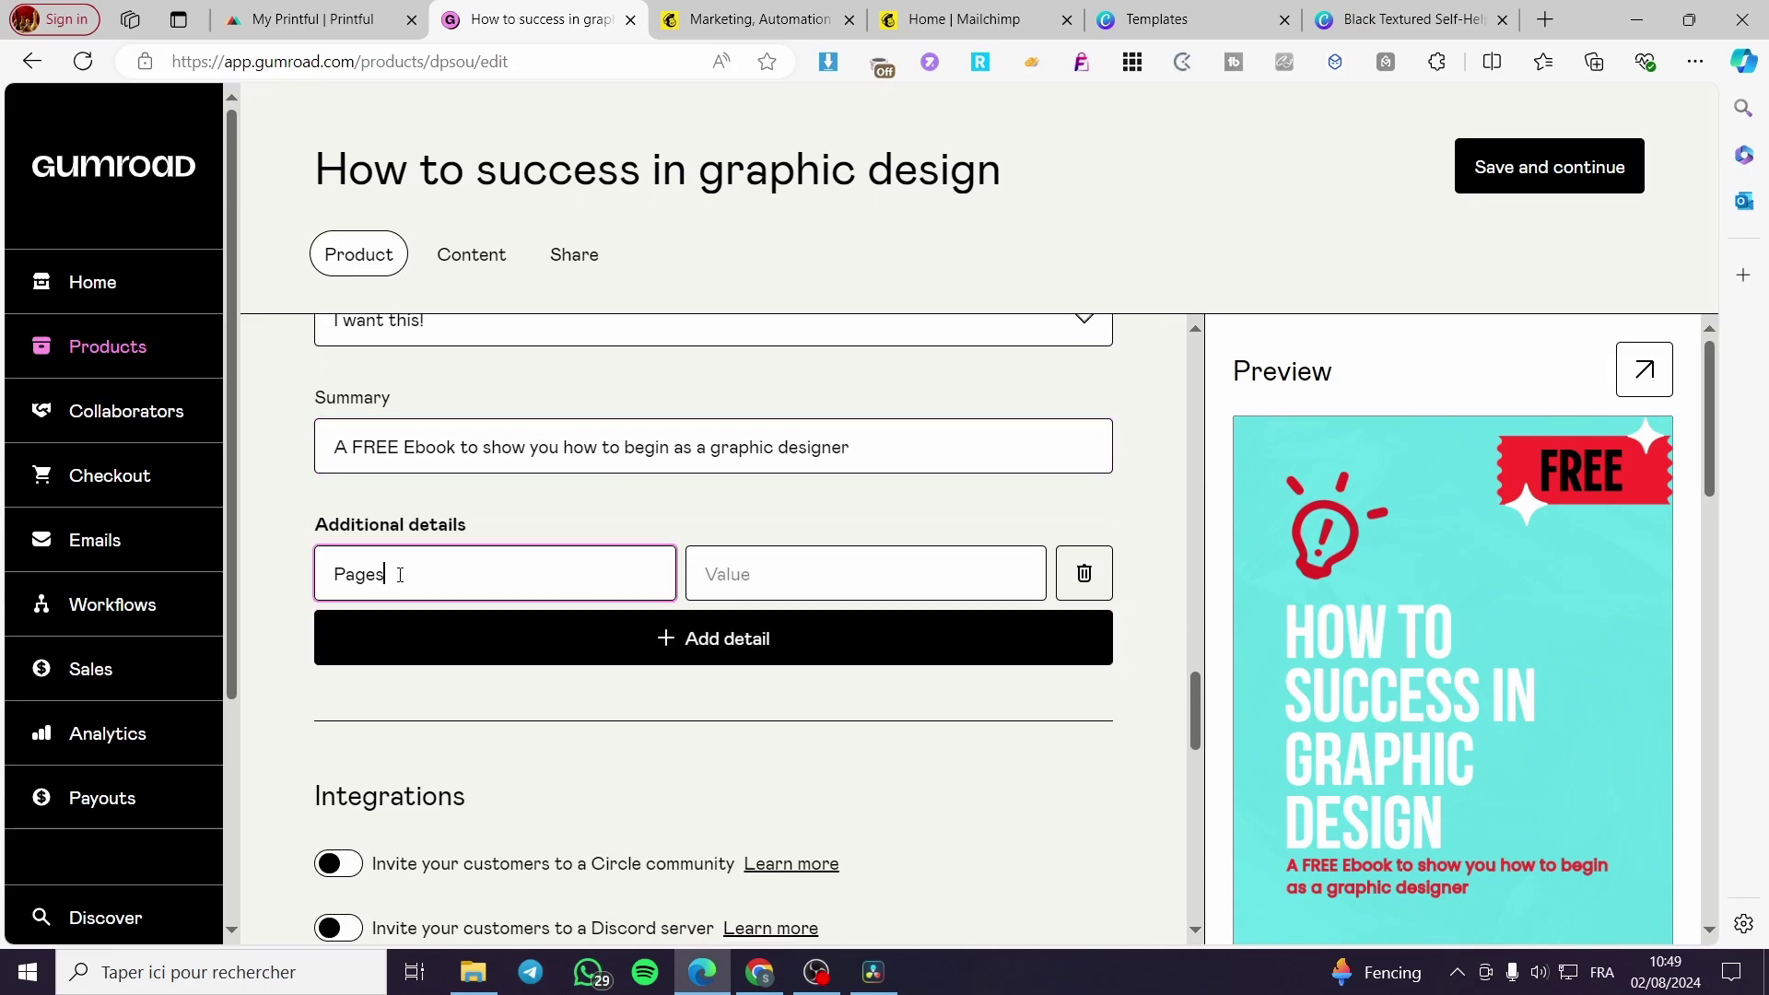
left_click_drag(400, 575, 285, 580)
type("5")
left_click(823, 592)
left_click(774, 501)
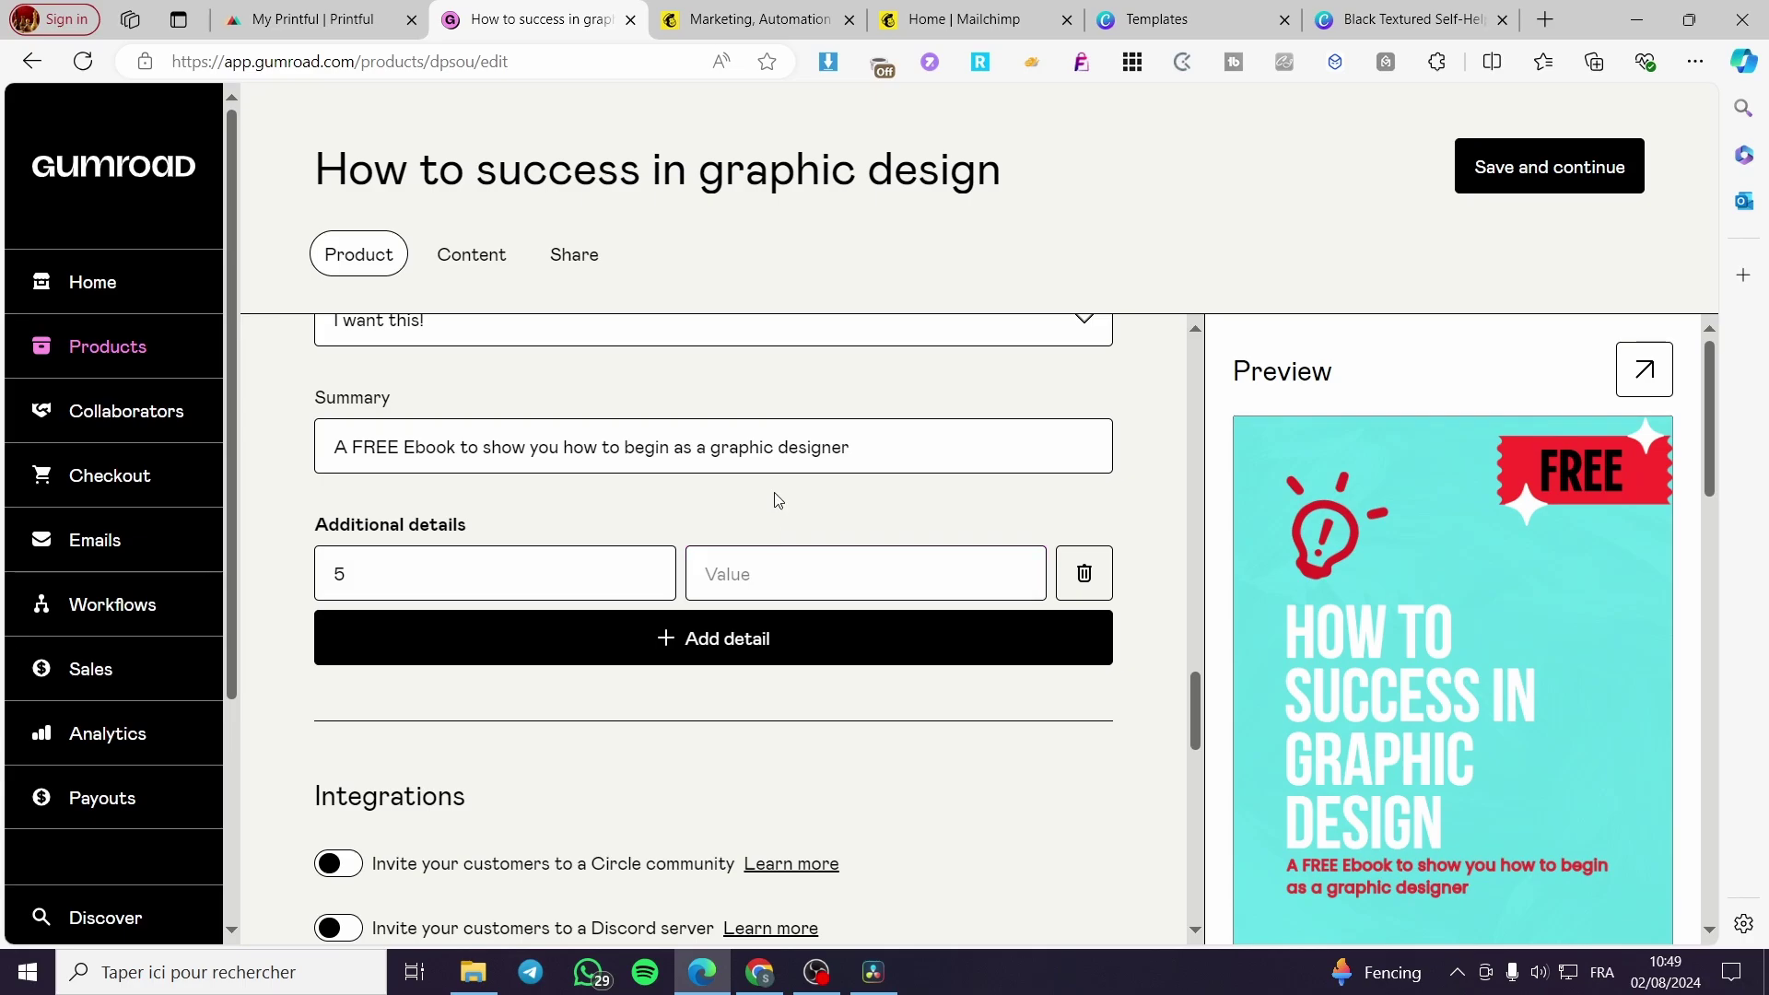
Step: Clear the attribute name in the product's additional details and delete that detail row
left_click_drag(405, 576, 249, 580)
key("BackSpace")
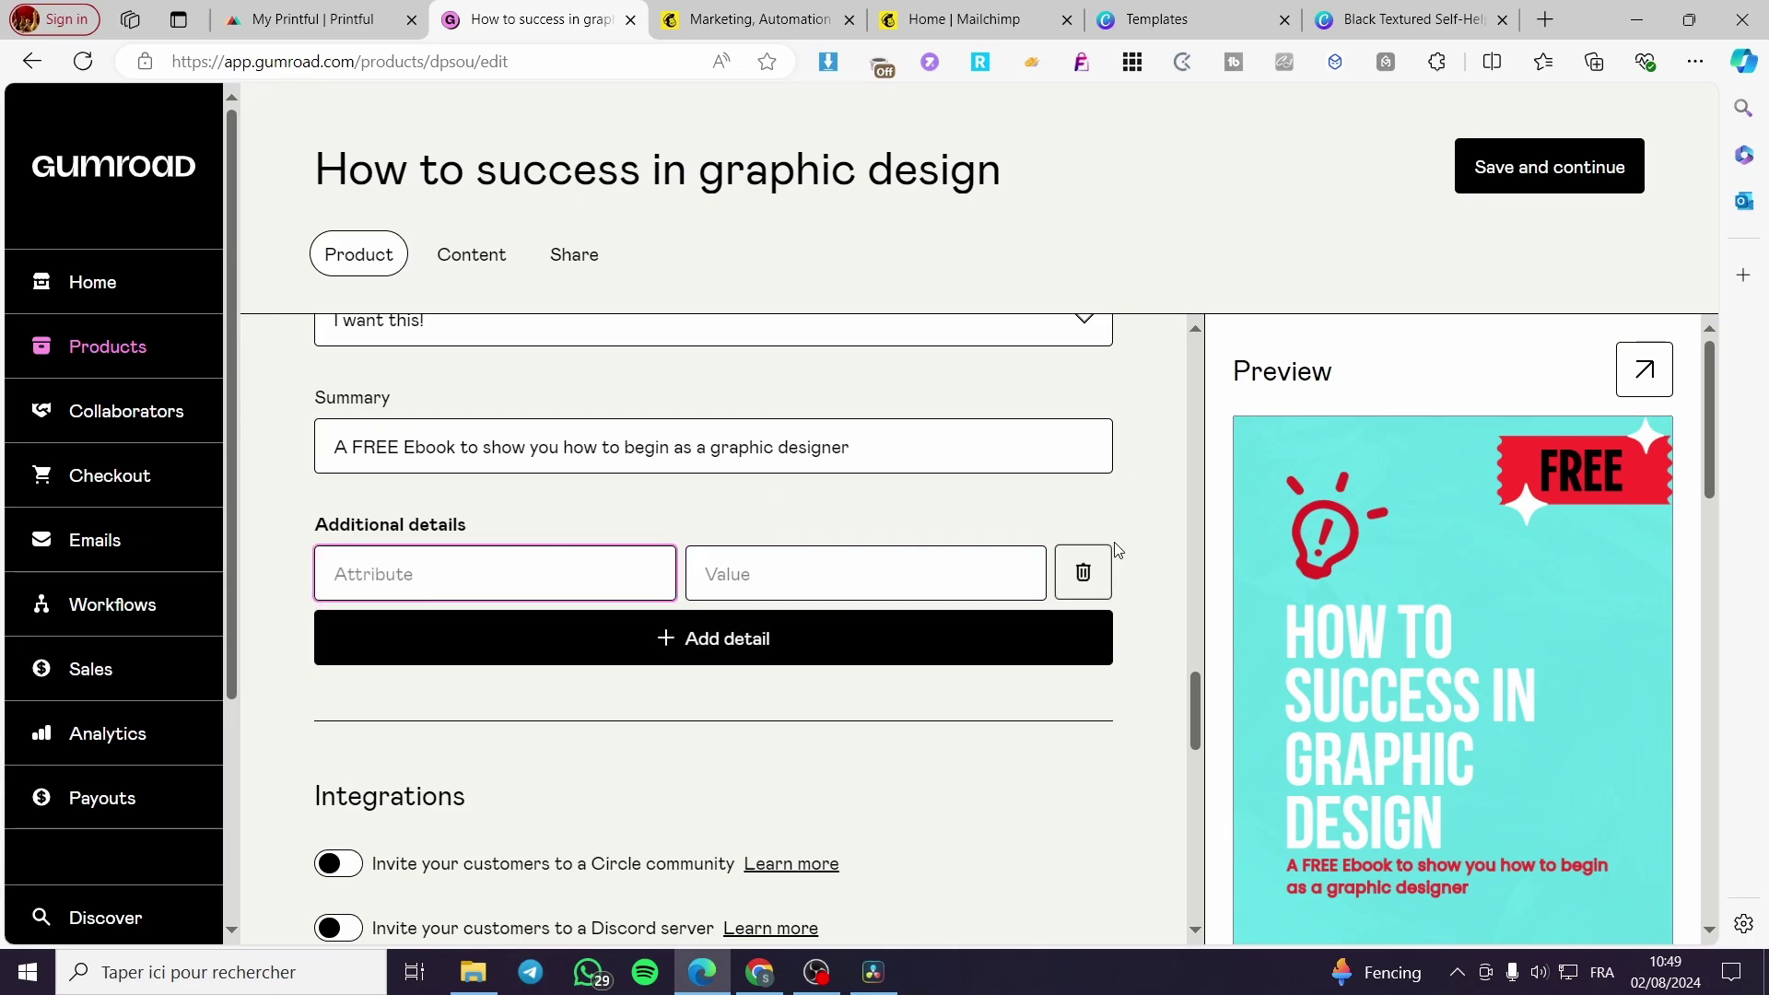
left_click(1087, 573)
Step: Examine the connection options for inviting customers to a Circle community and to a Discord server
scroll(528, 670, "down", 3)
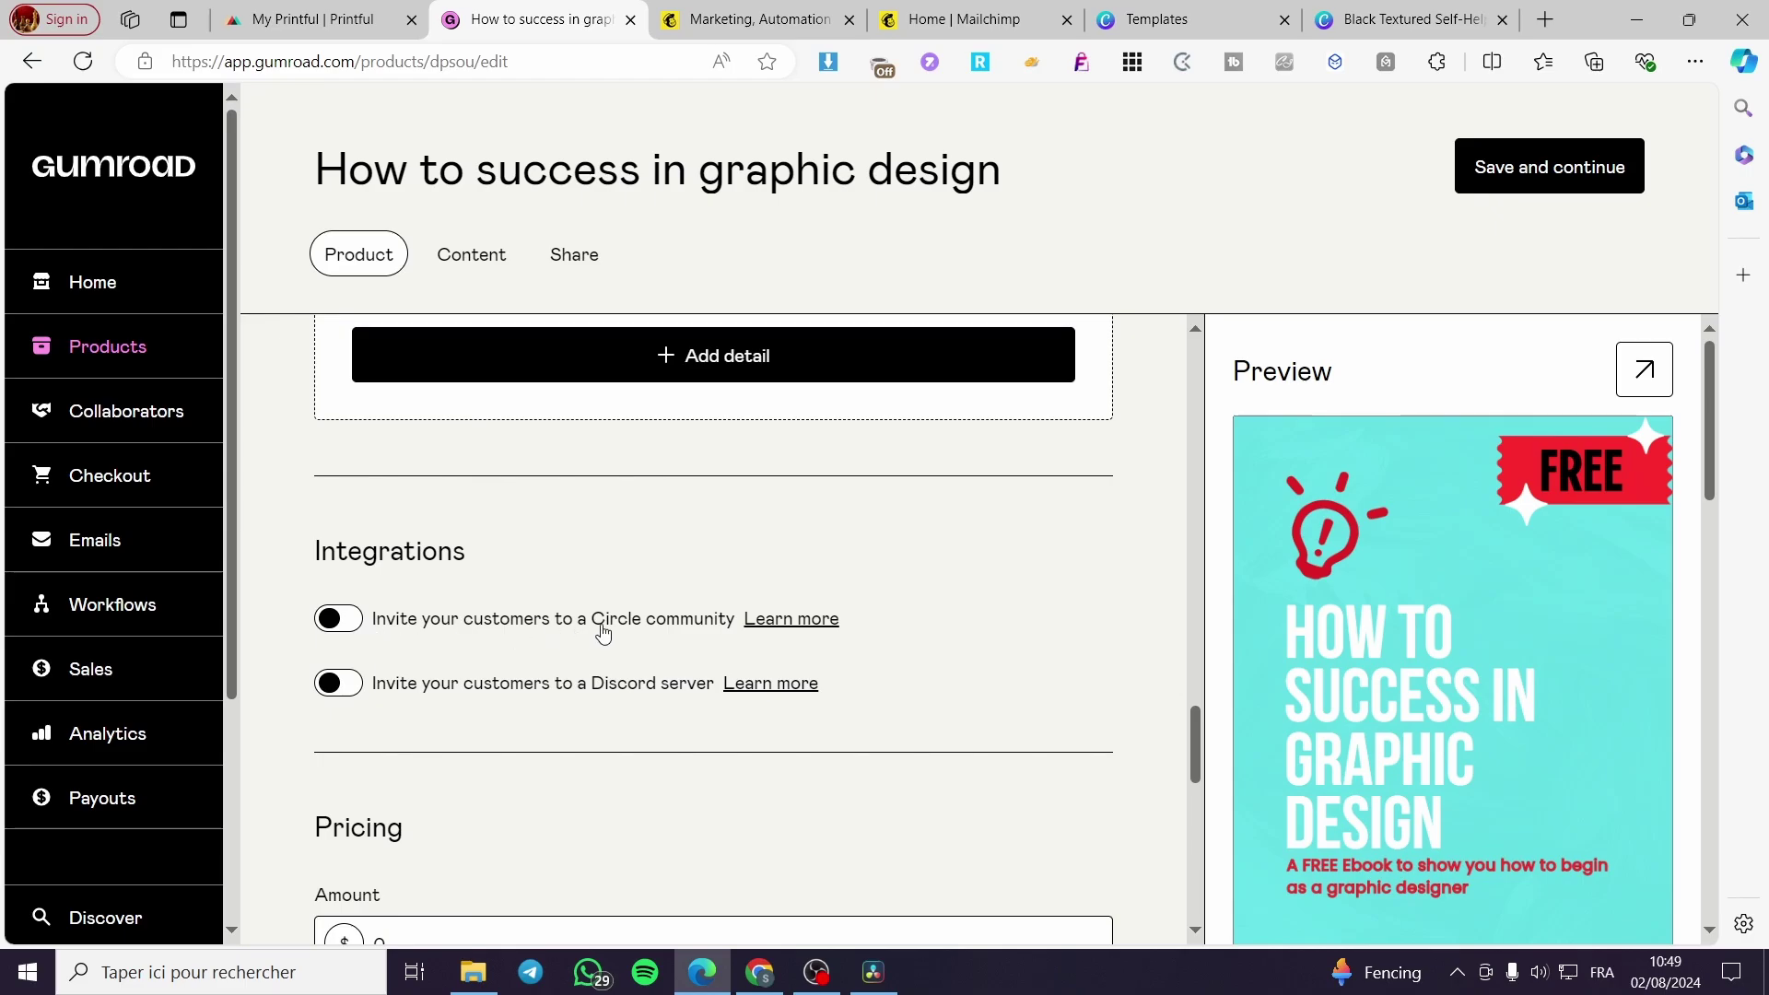
left_click(338, 618)
scroll(405, 633, "down", 1)
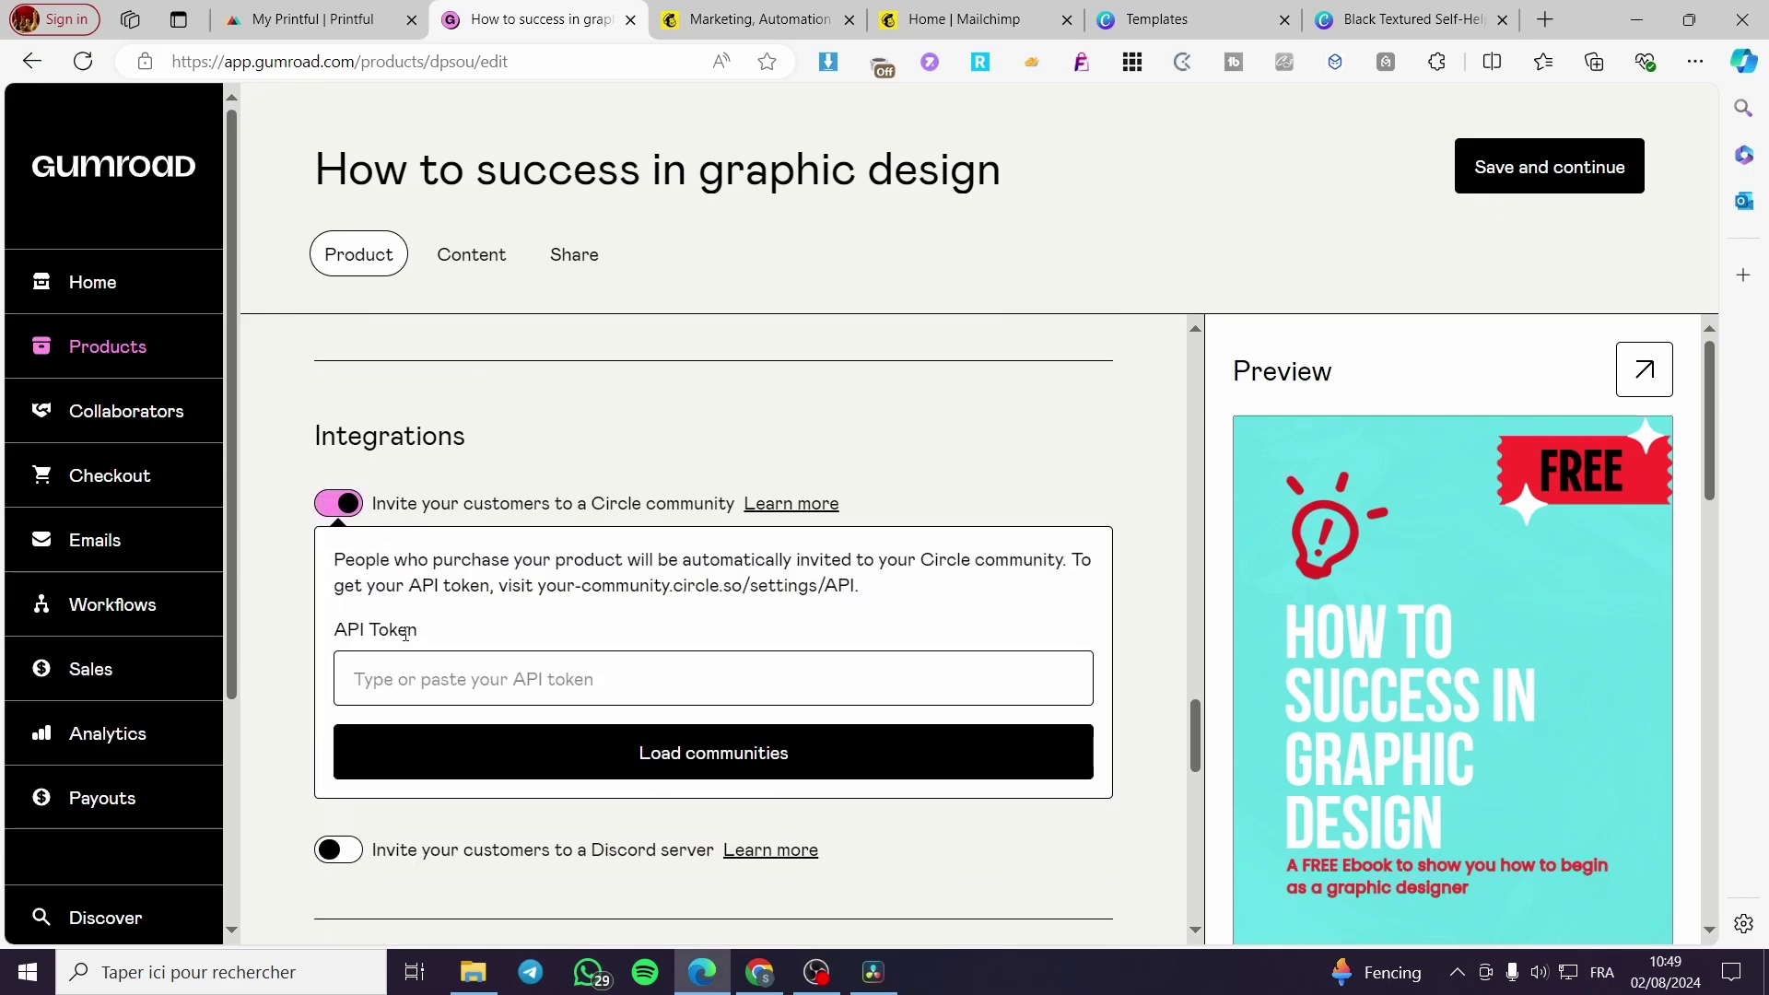
left_click(356, 510)
left_click(344, 568)
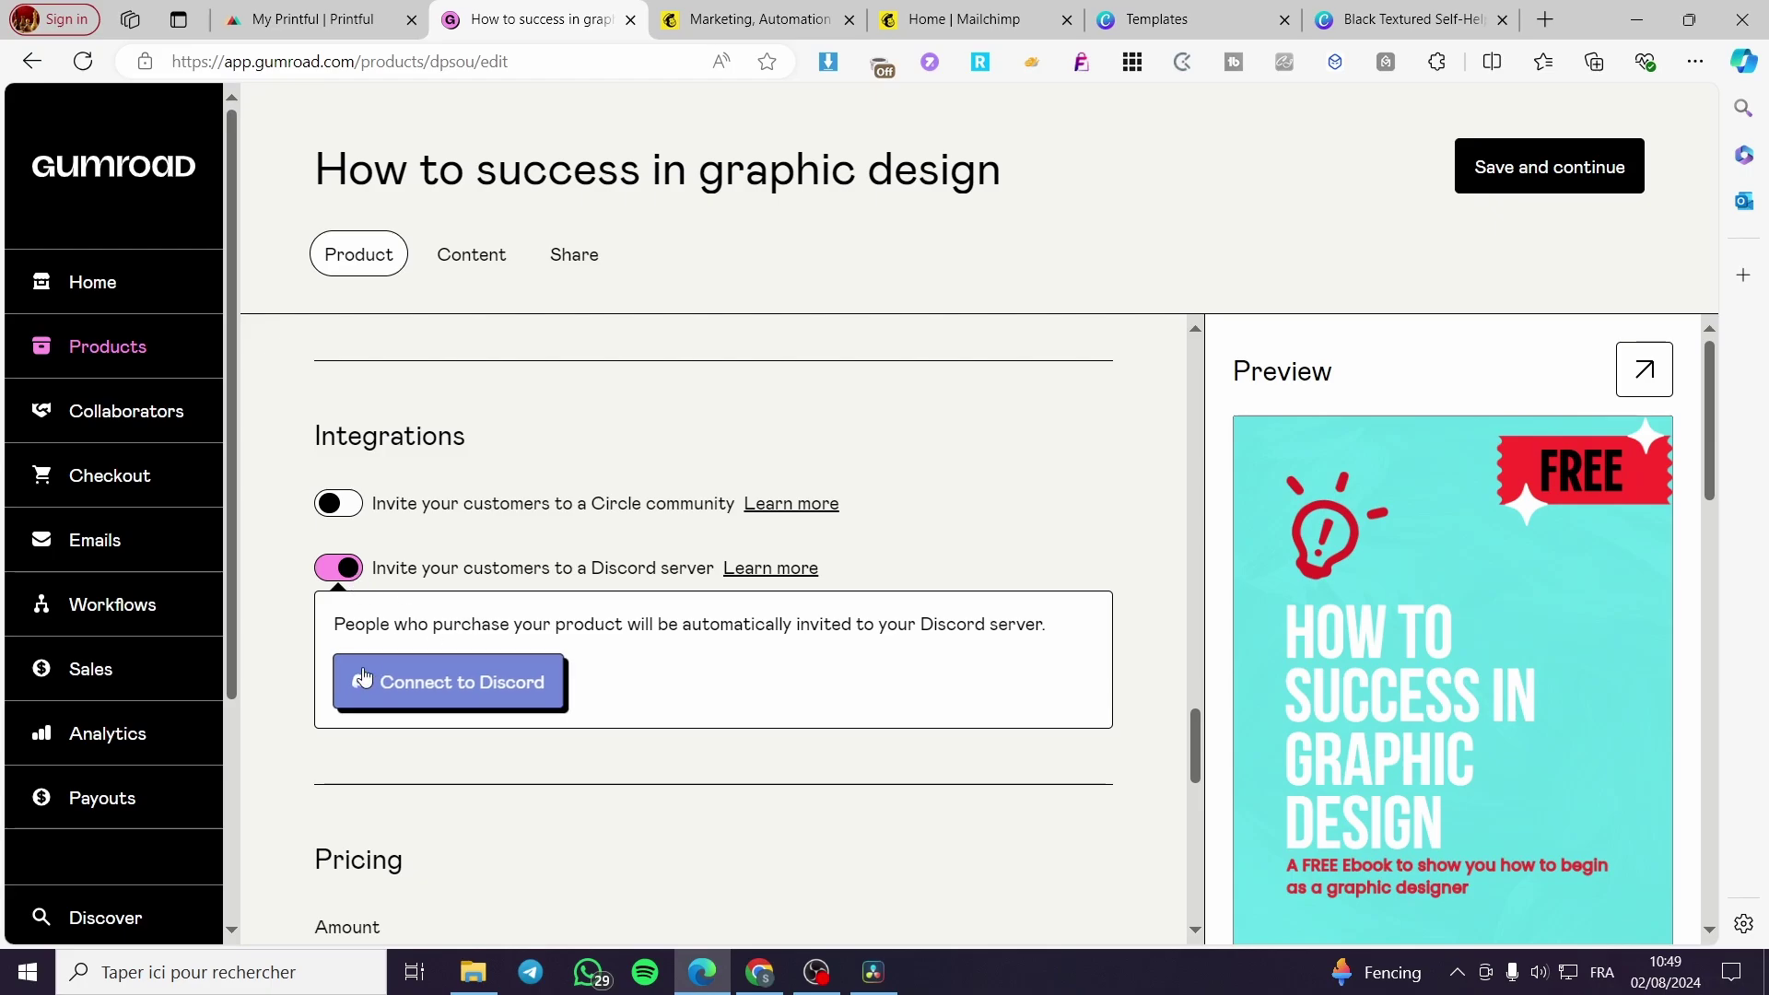
left_click(356, 573)
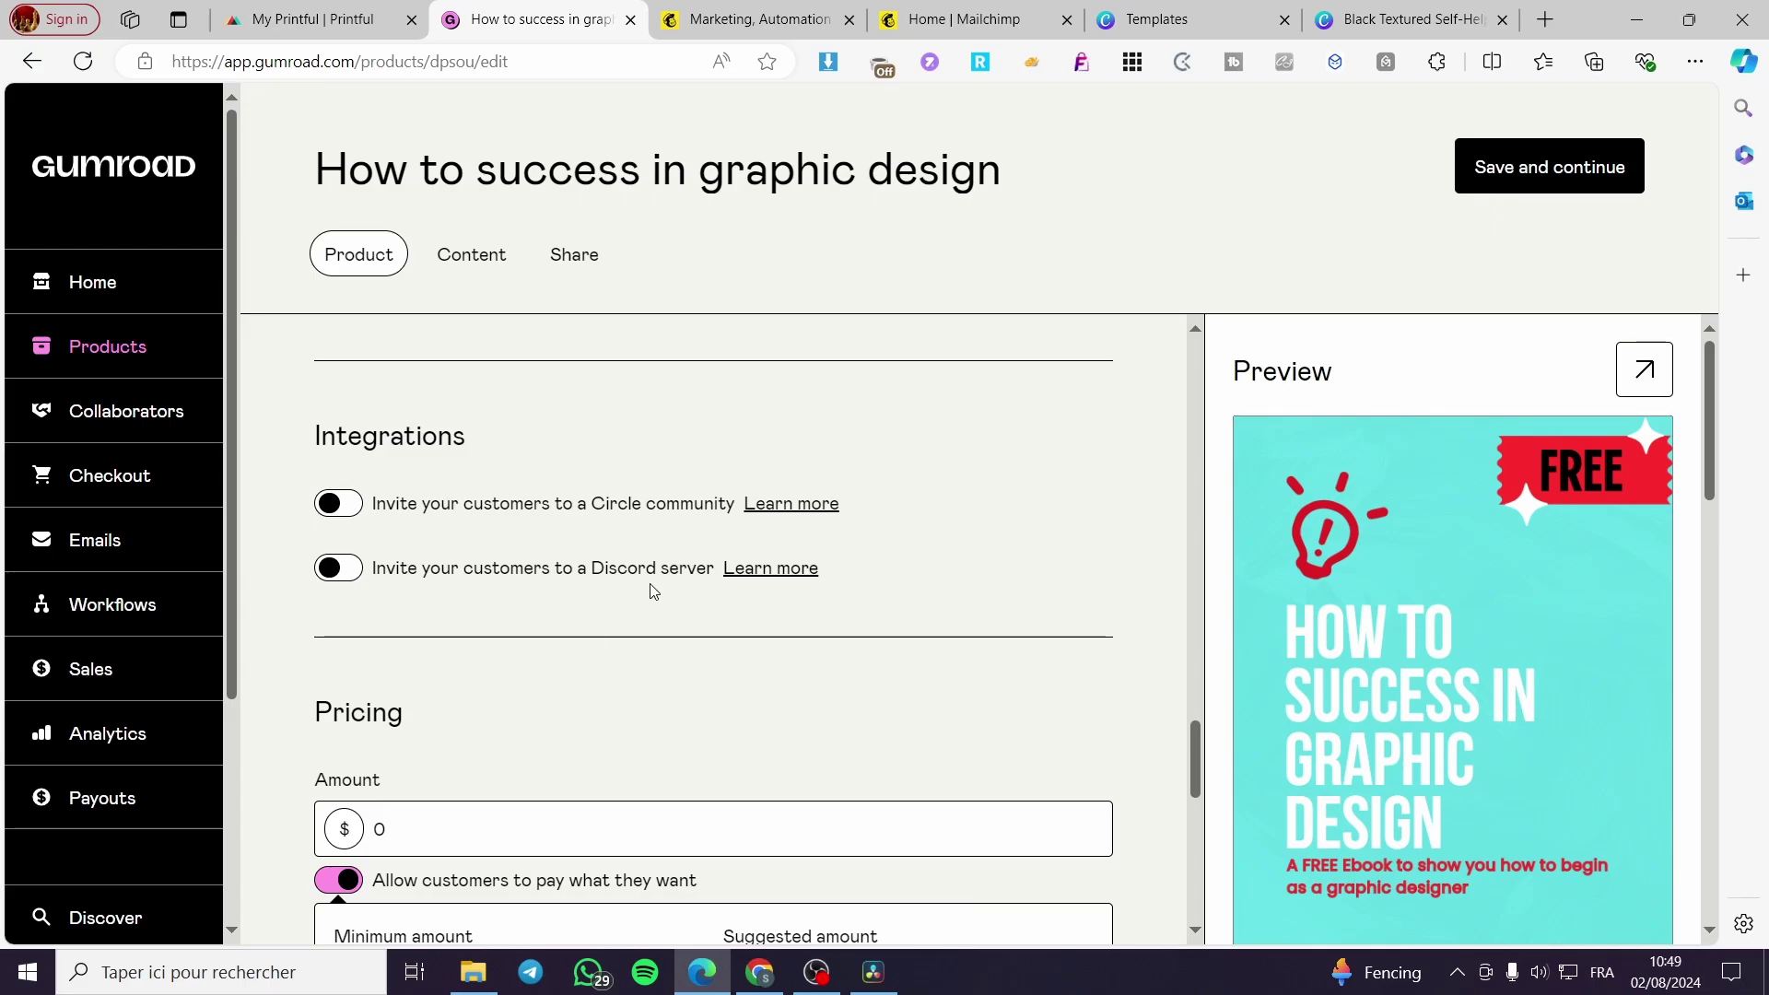
Step: Enable inviting customers to a Discord server, open the Discord connection login and close its window
left_click(358, 567)
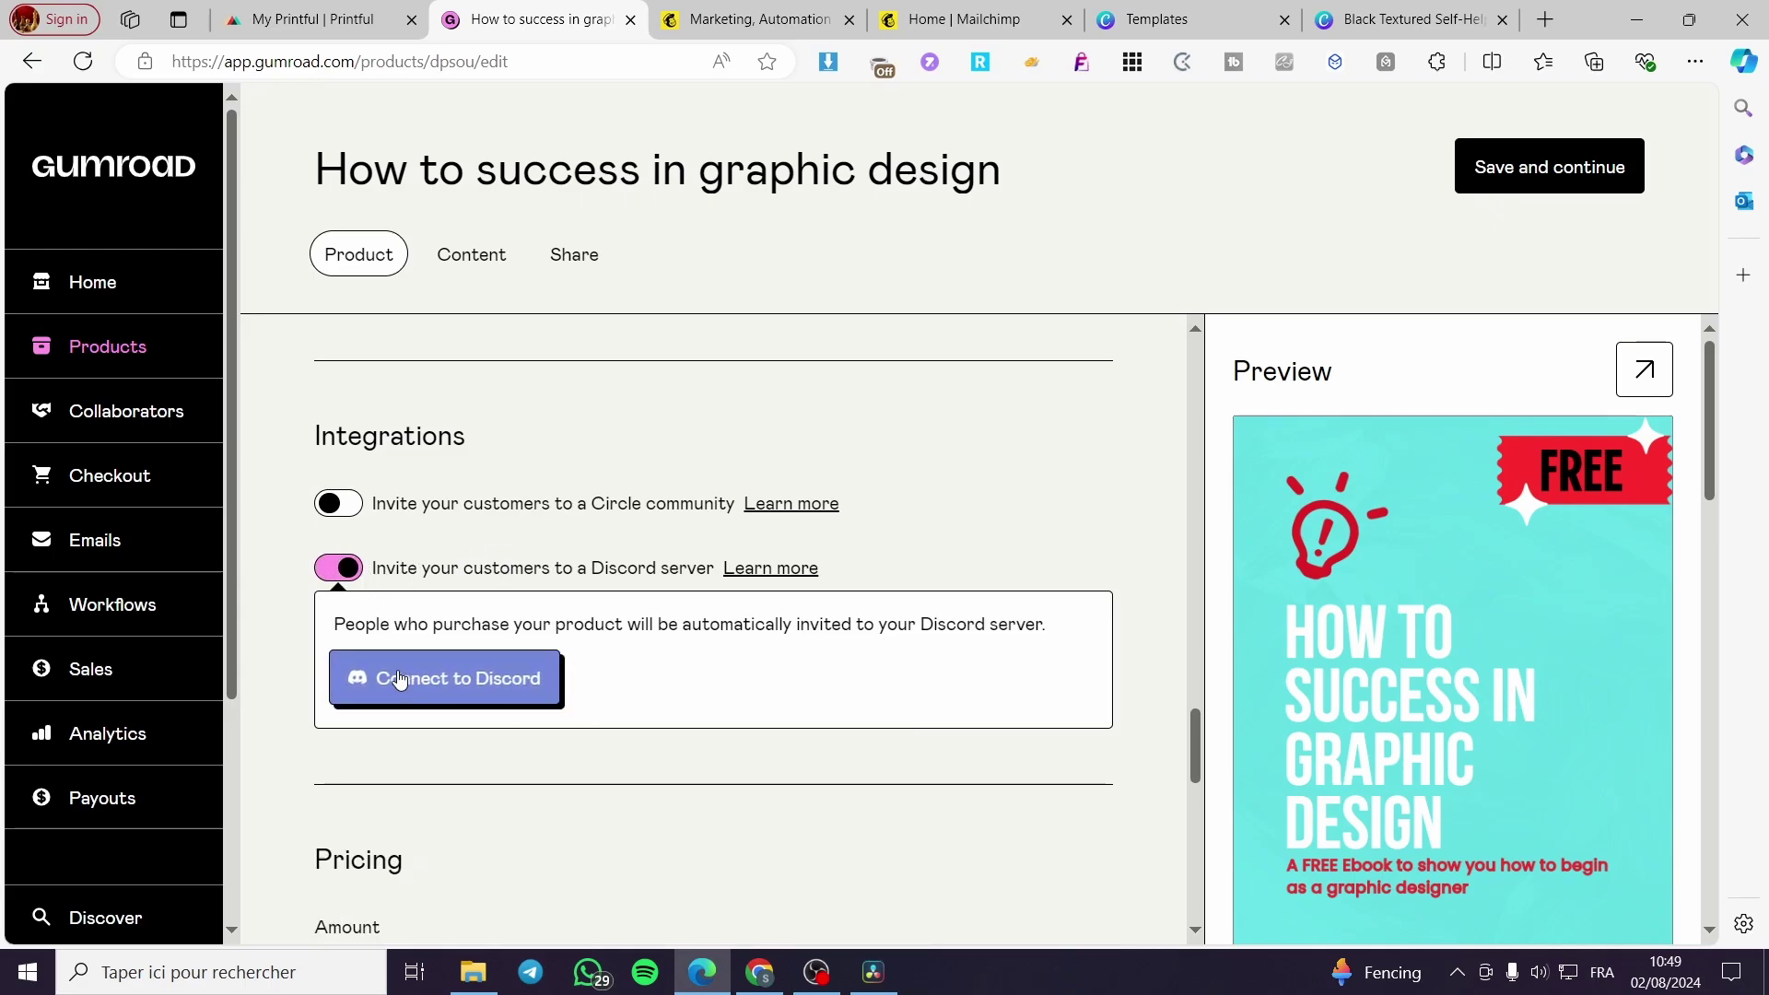
scroll(617, 666, "down", 2)
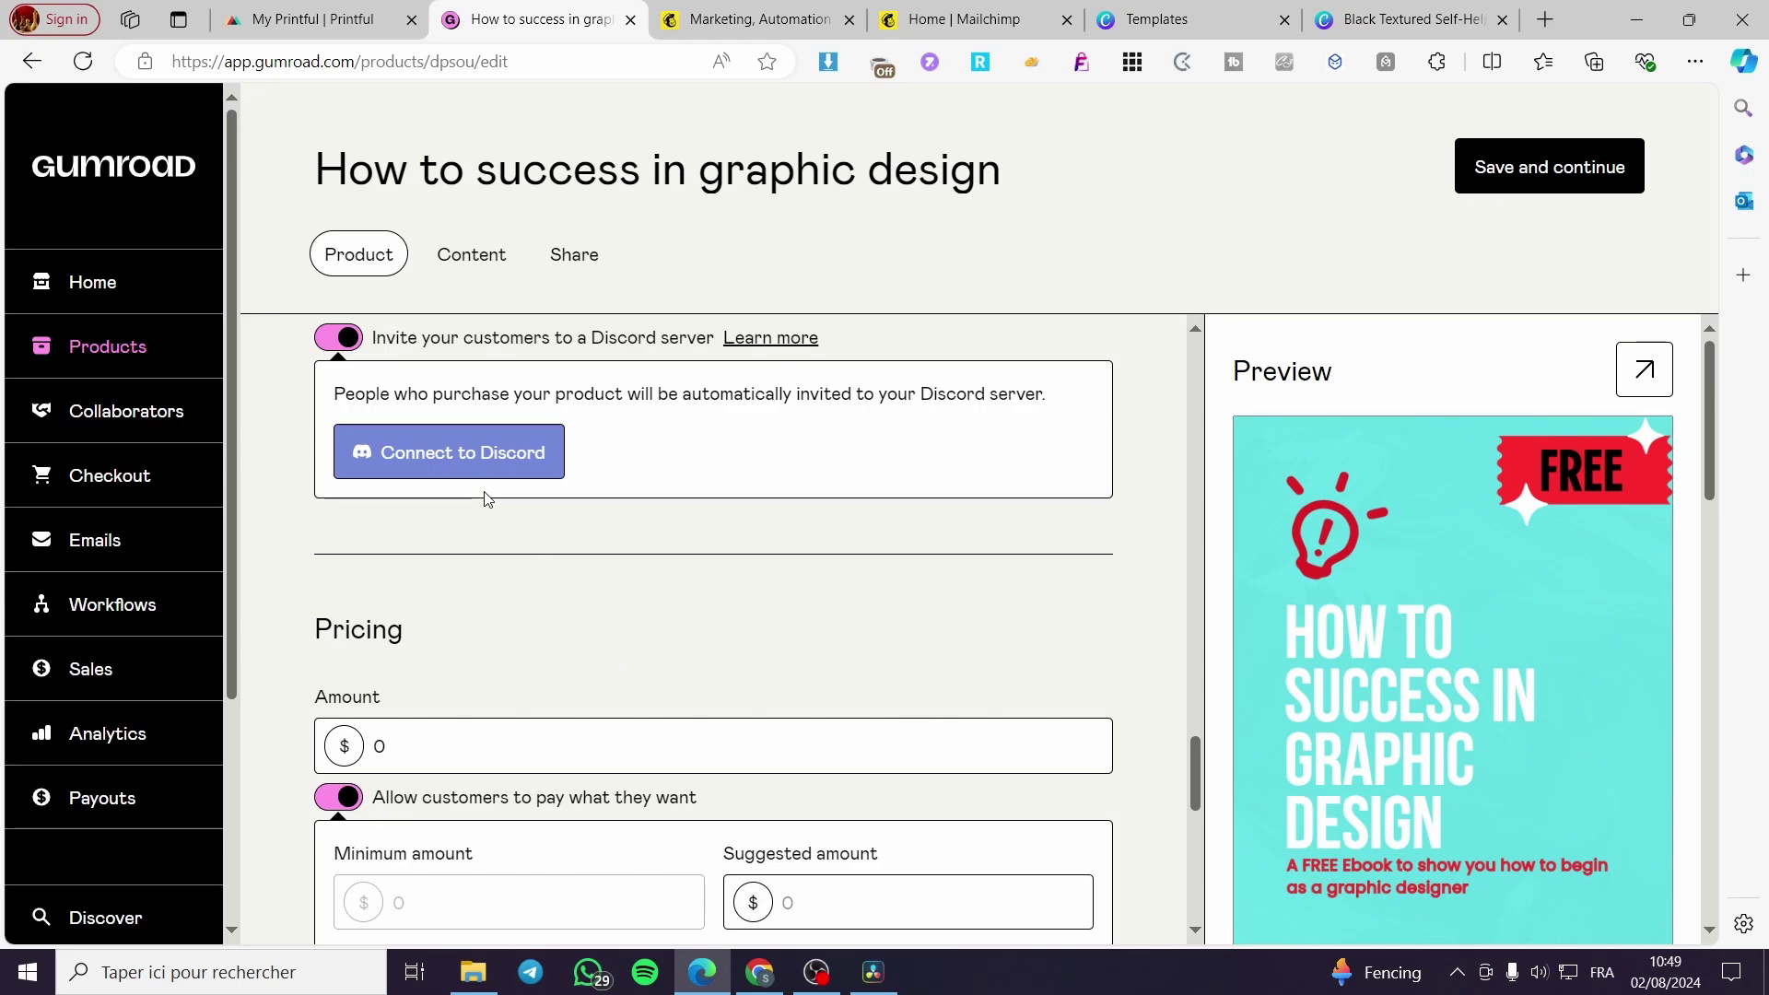
left_click(474, 448)
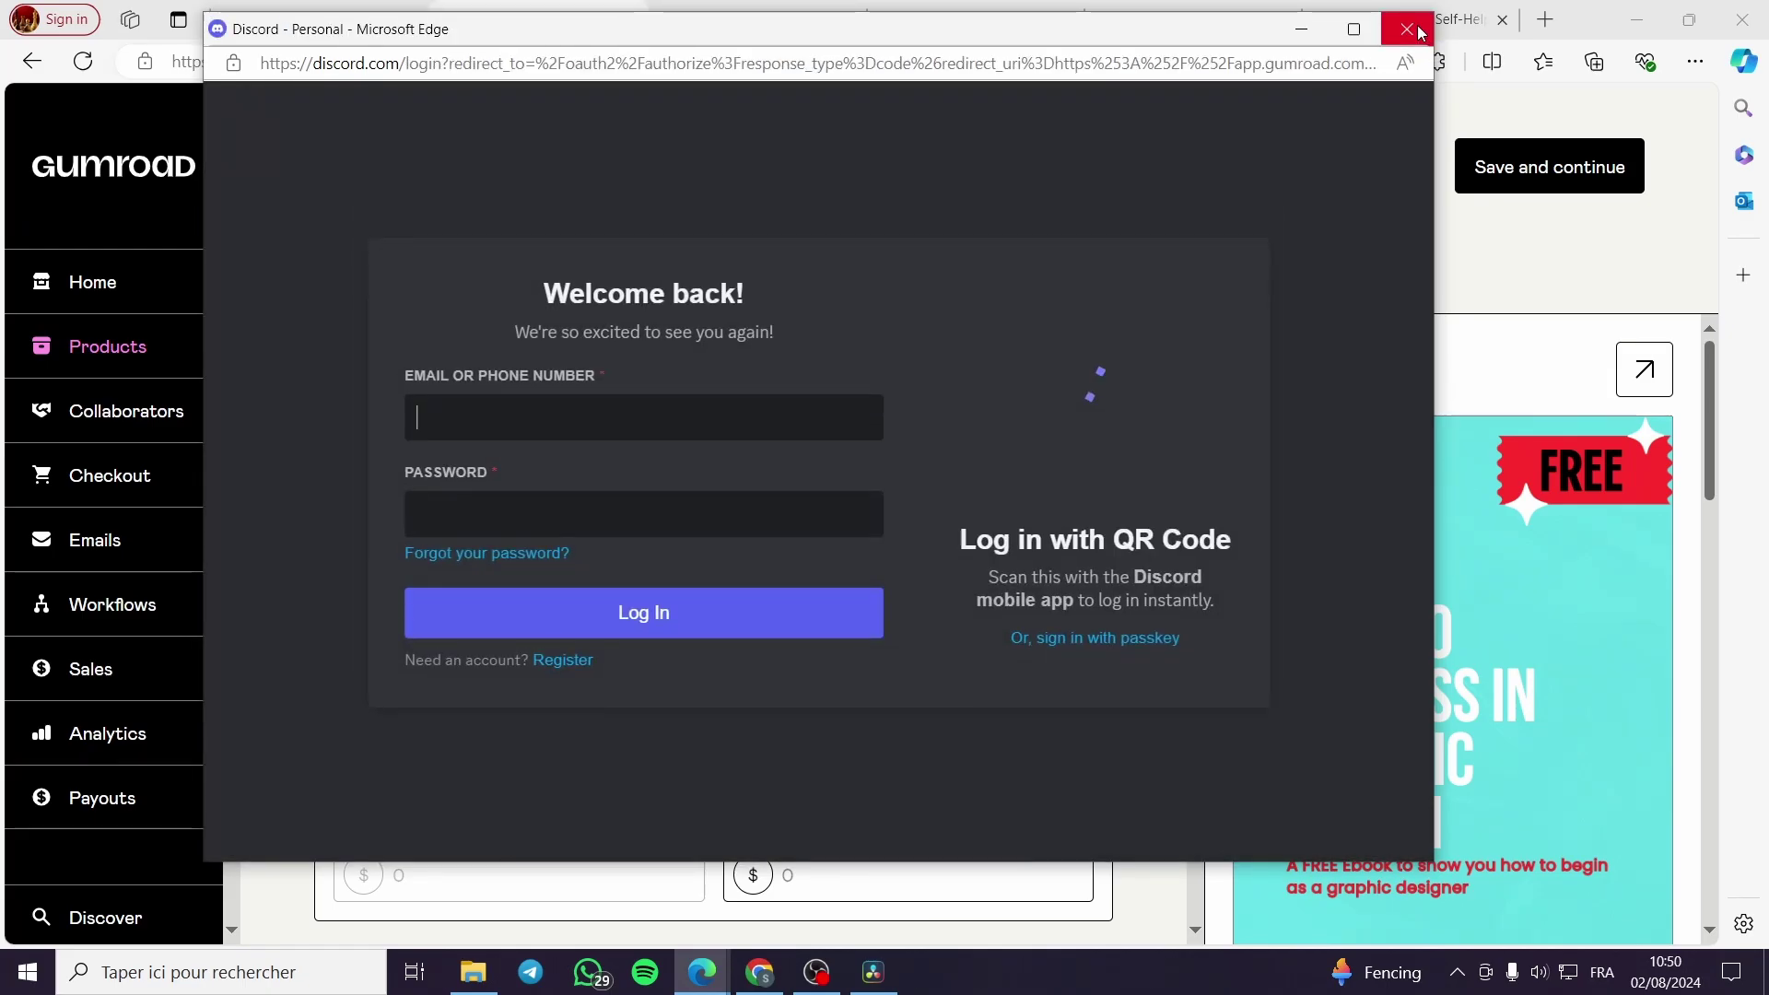
left_click(1419, 32)
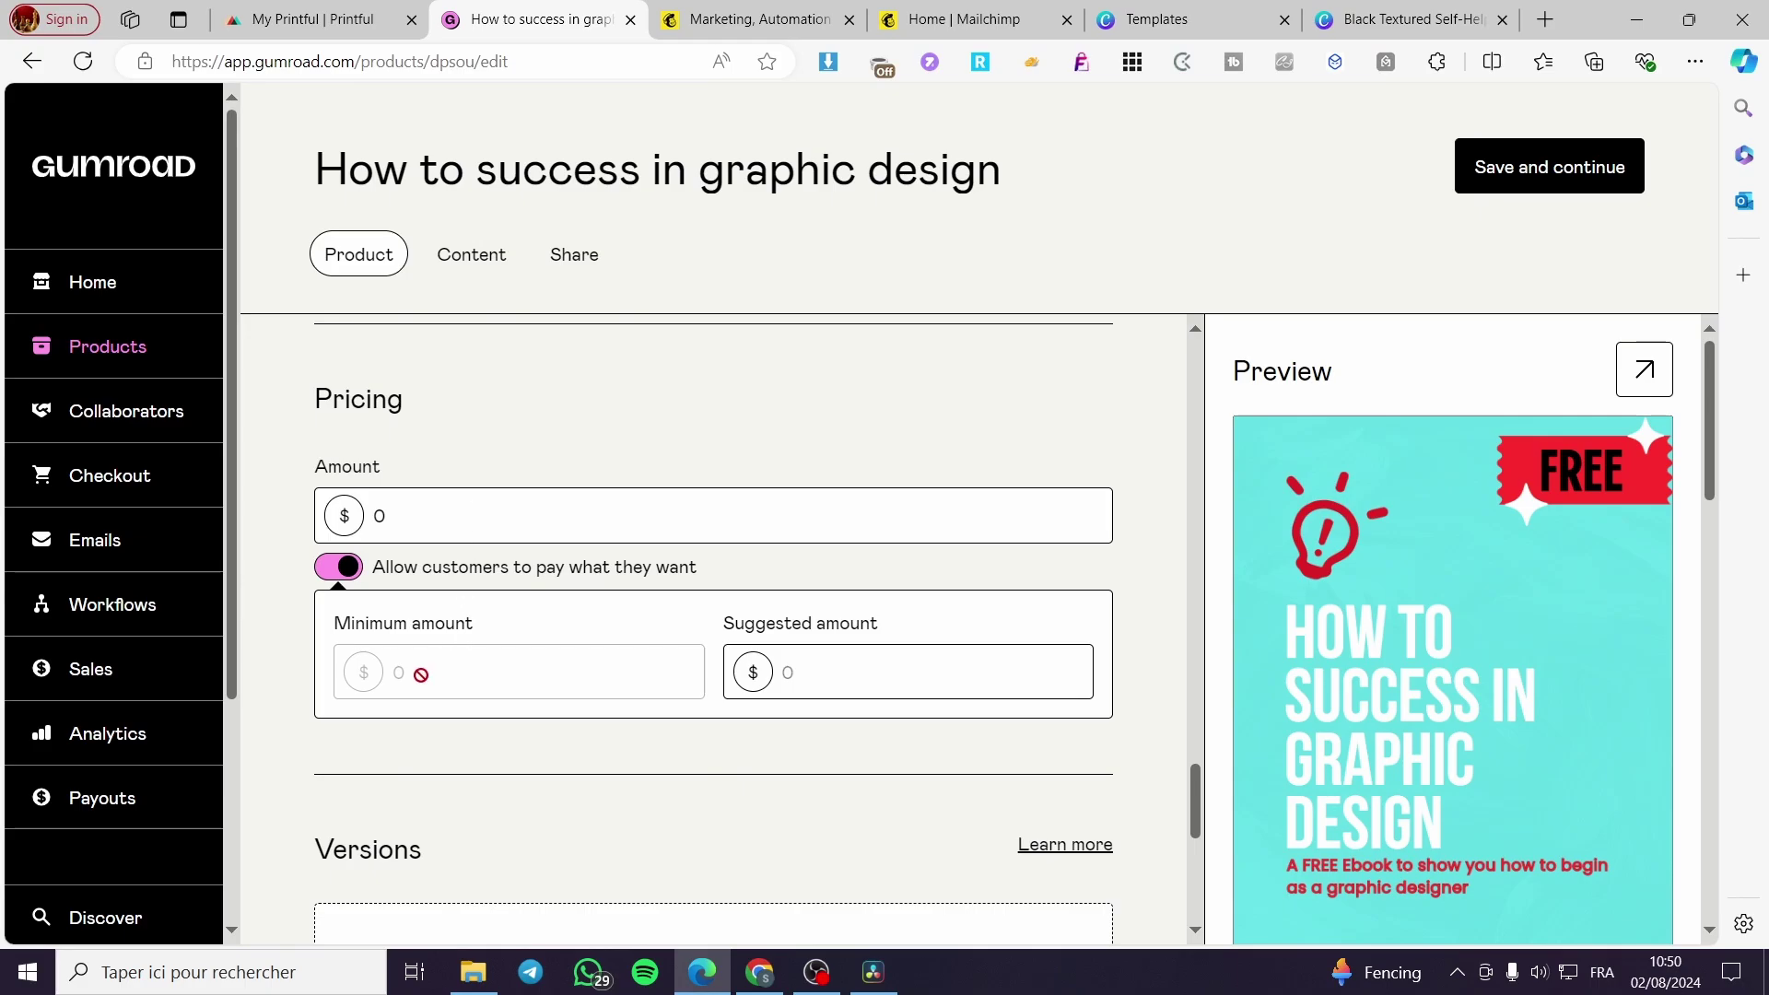
Step: Review the product's pricing, versions and general settings sections
scroll(421, 674, "down", 6)
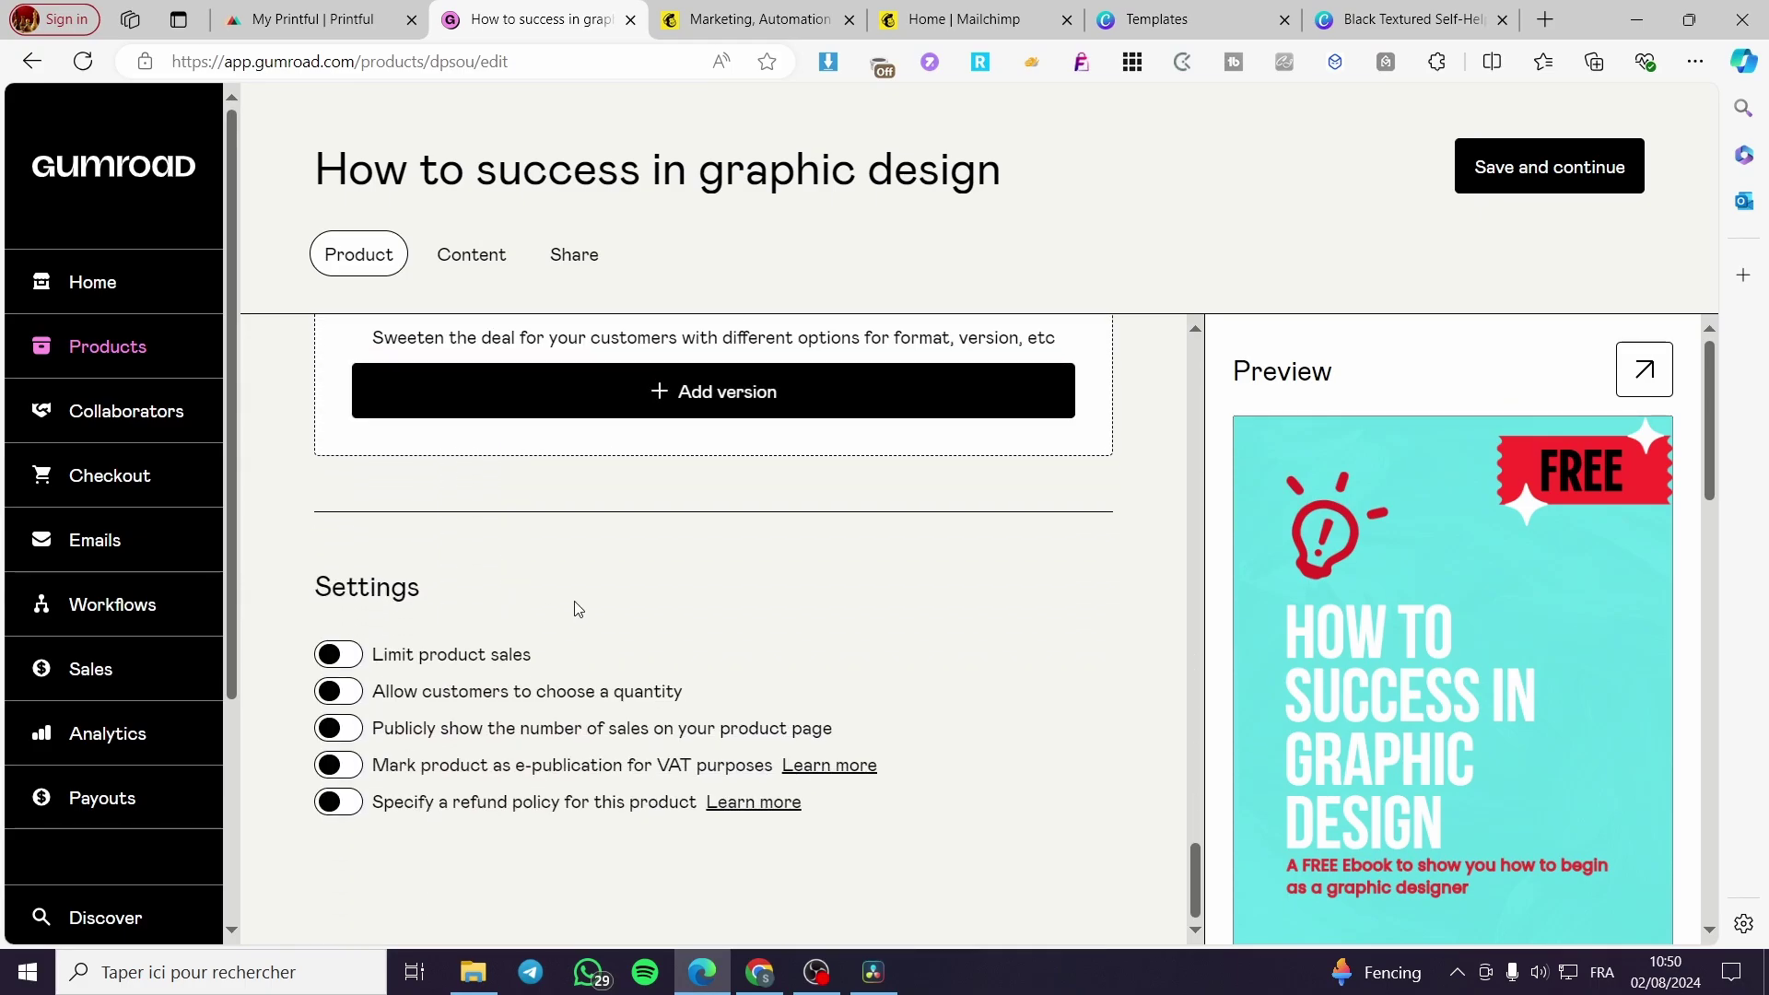
scroll(750, 600, "up", 10)
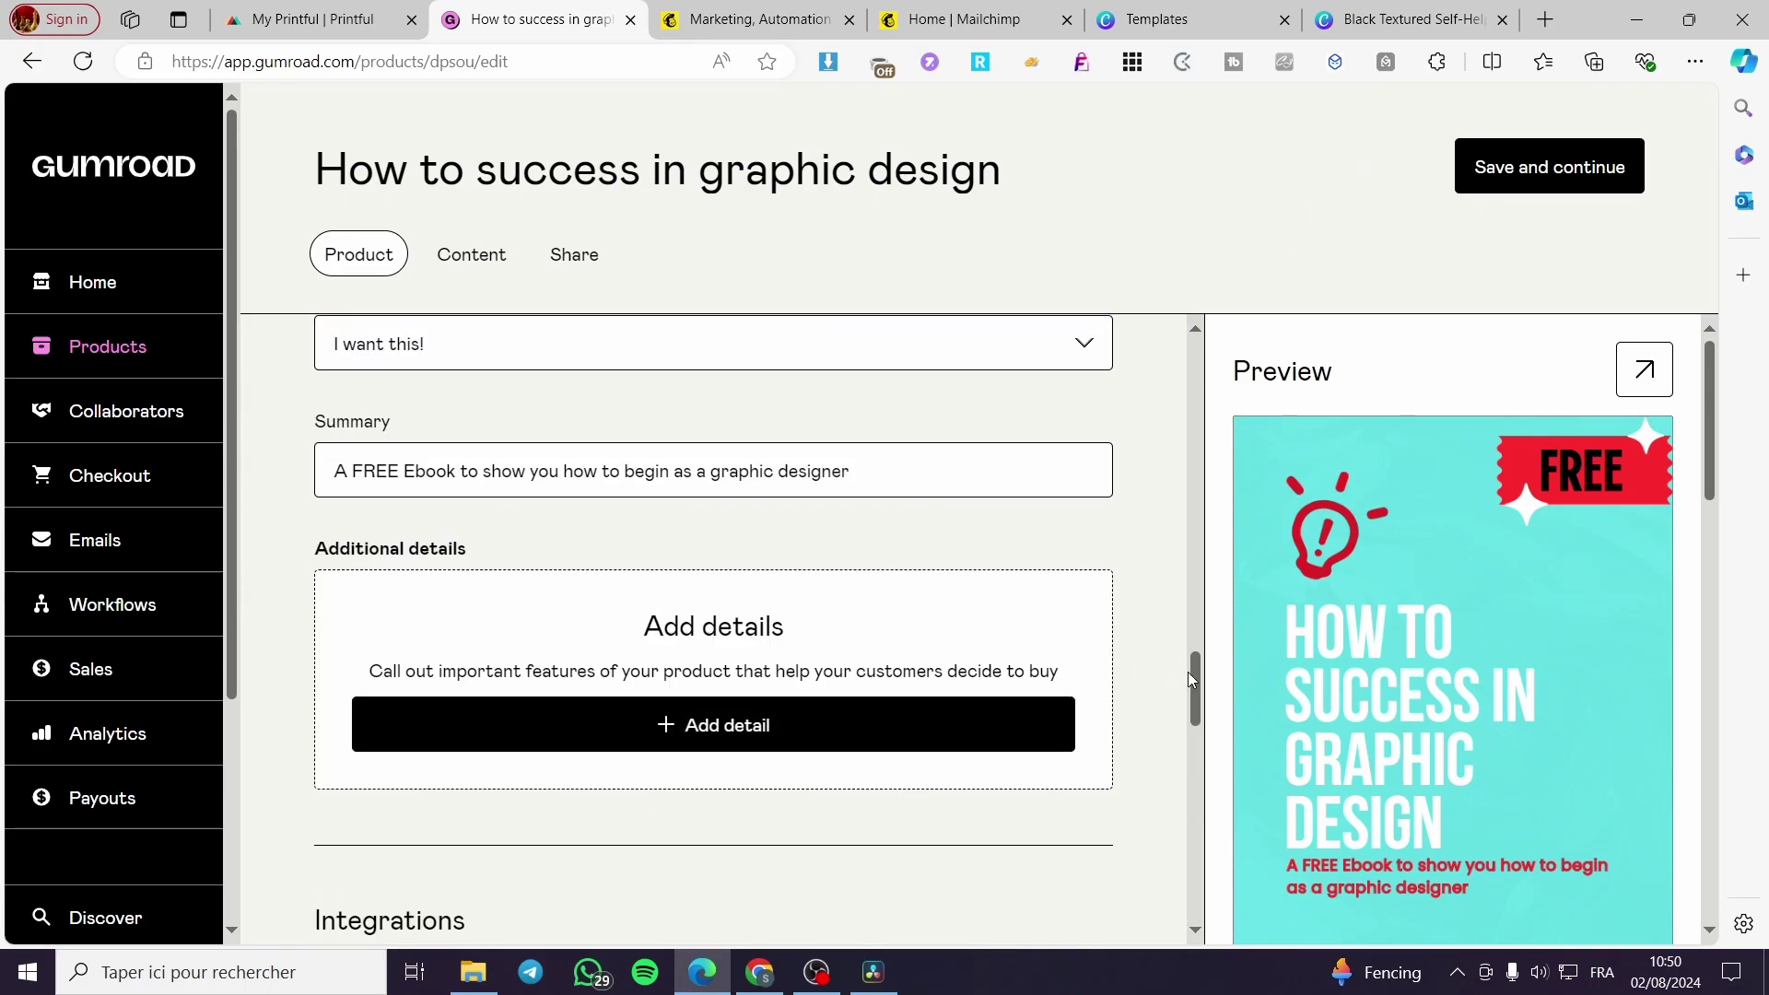
Step: Upload the Black Textured Self-Help Ebook Cover PDF from the computer as the product's content and publish the product
left_click_drag(1195, 680, 1170, 304)
left_click(472, 256)
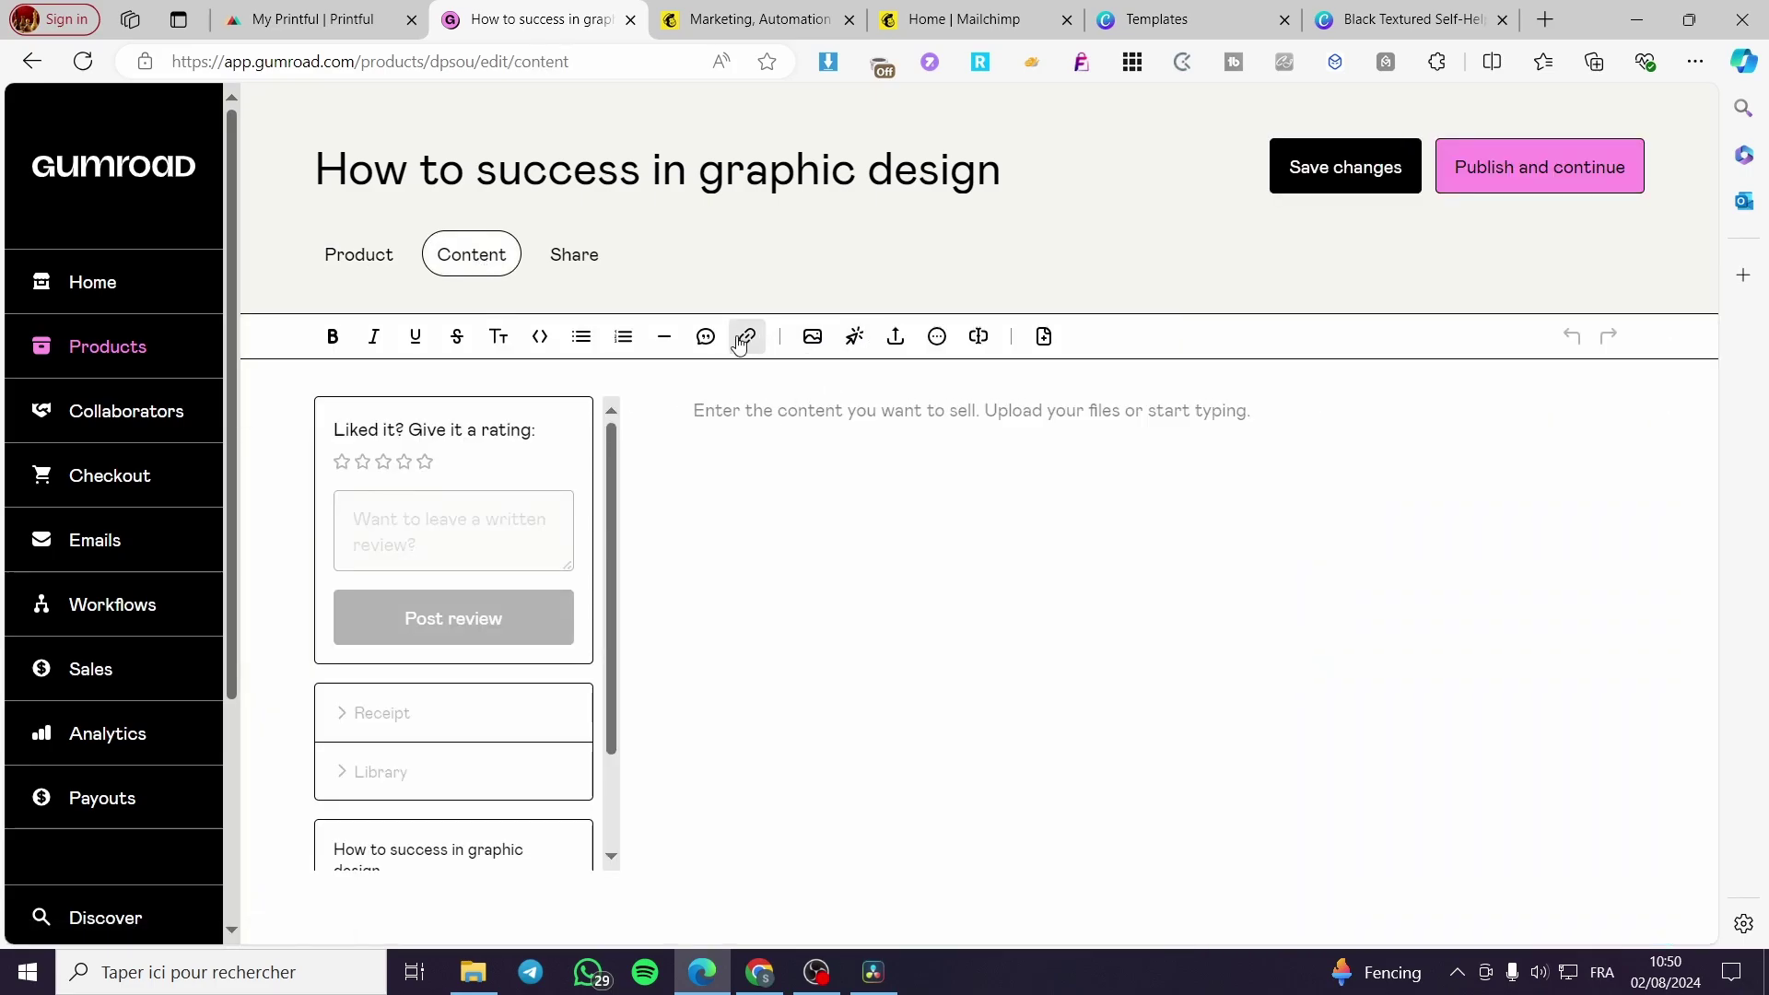
left_click(900, 348)
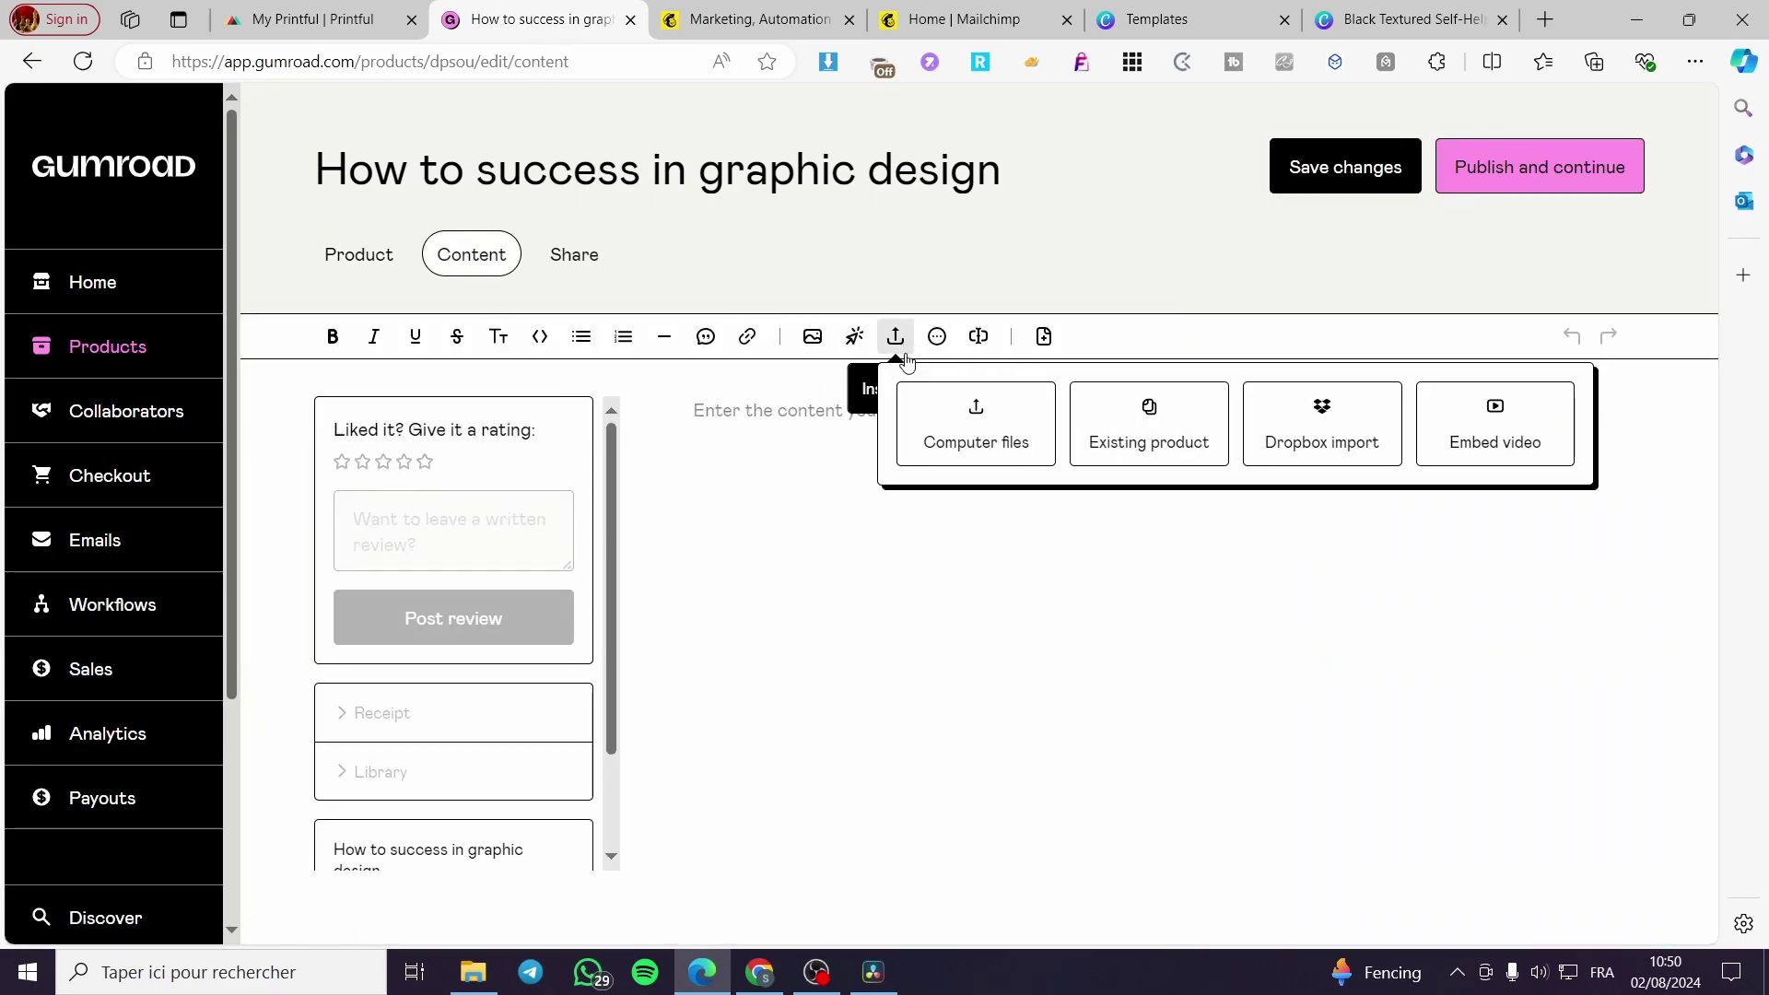
left_click(928, 438)
double_click(663, 522)
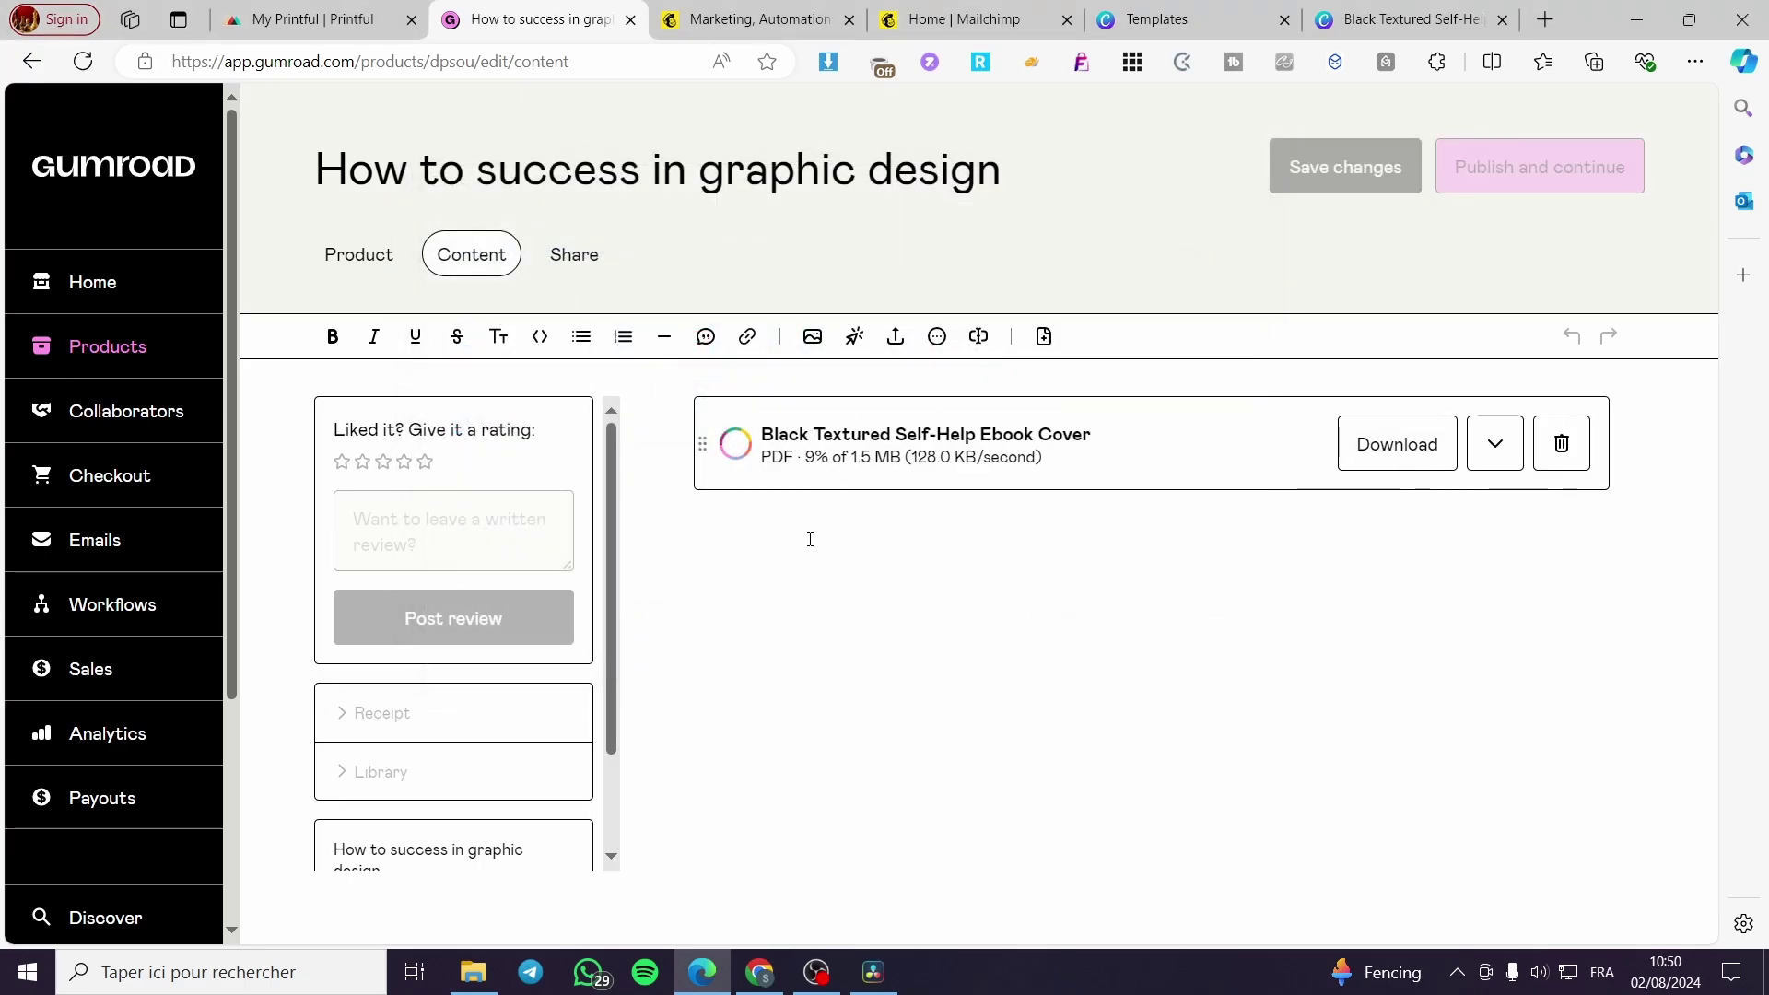
scroll(409, 608, "down", 2)
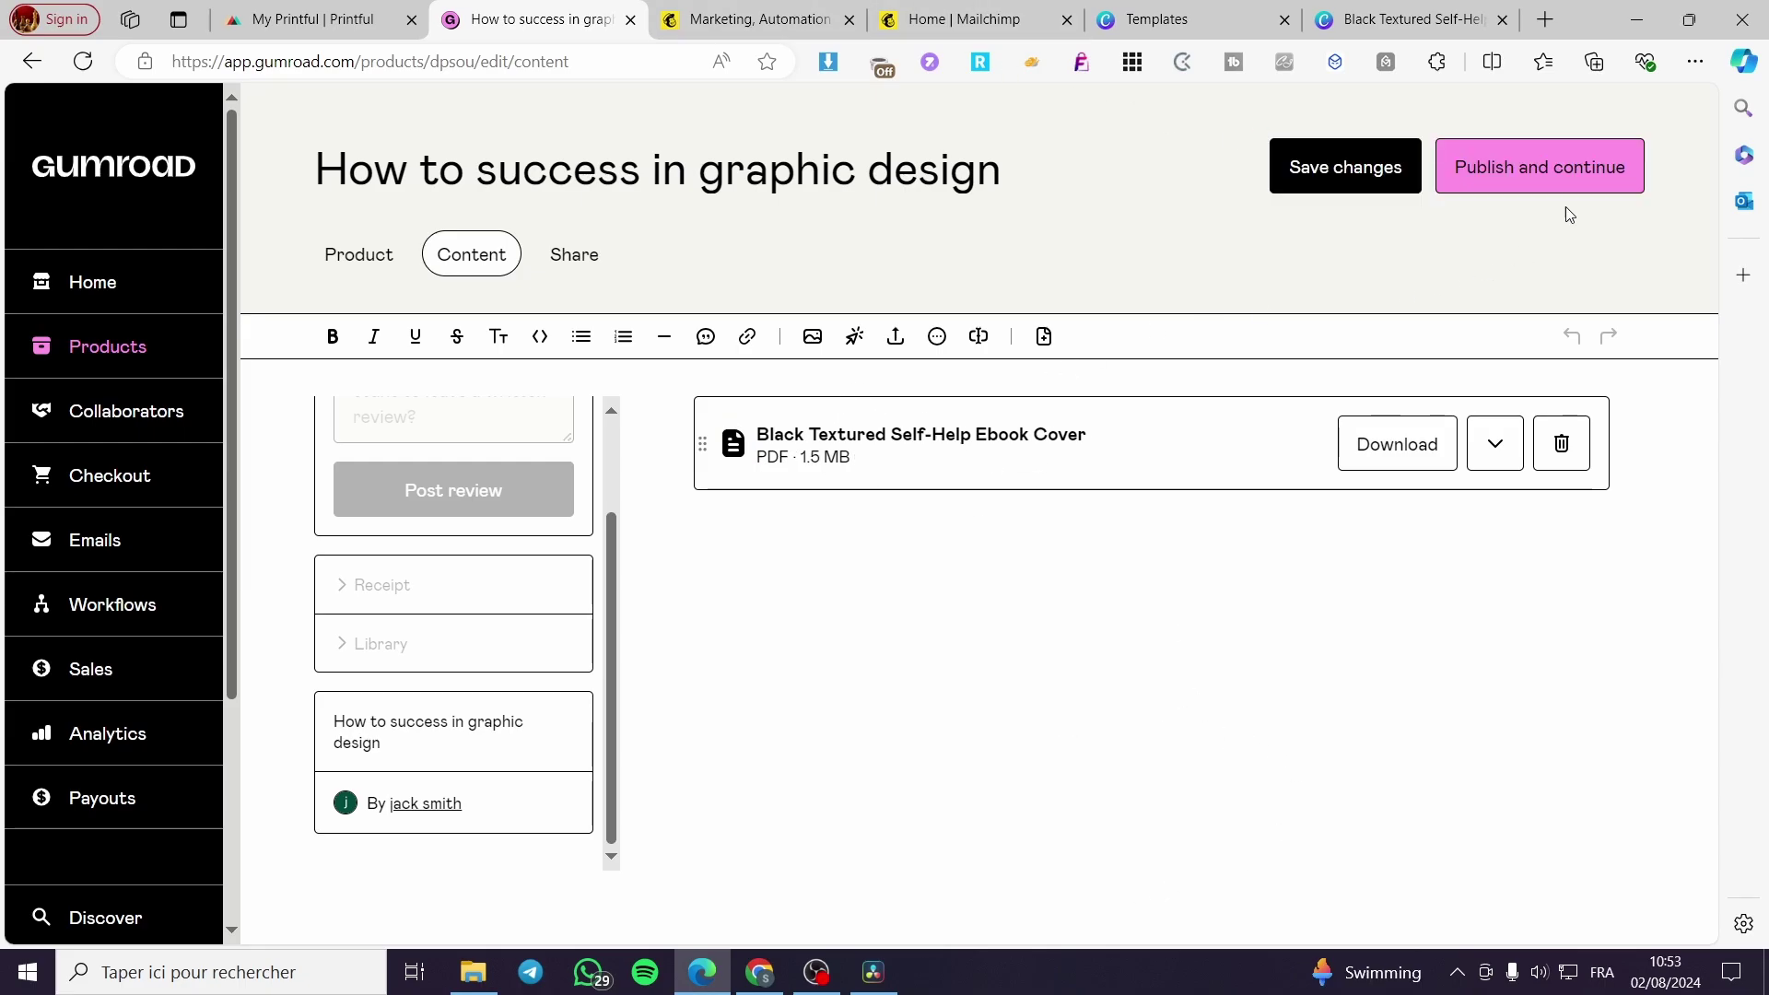
left_click(1566, 173)
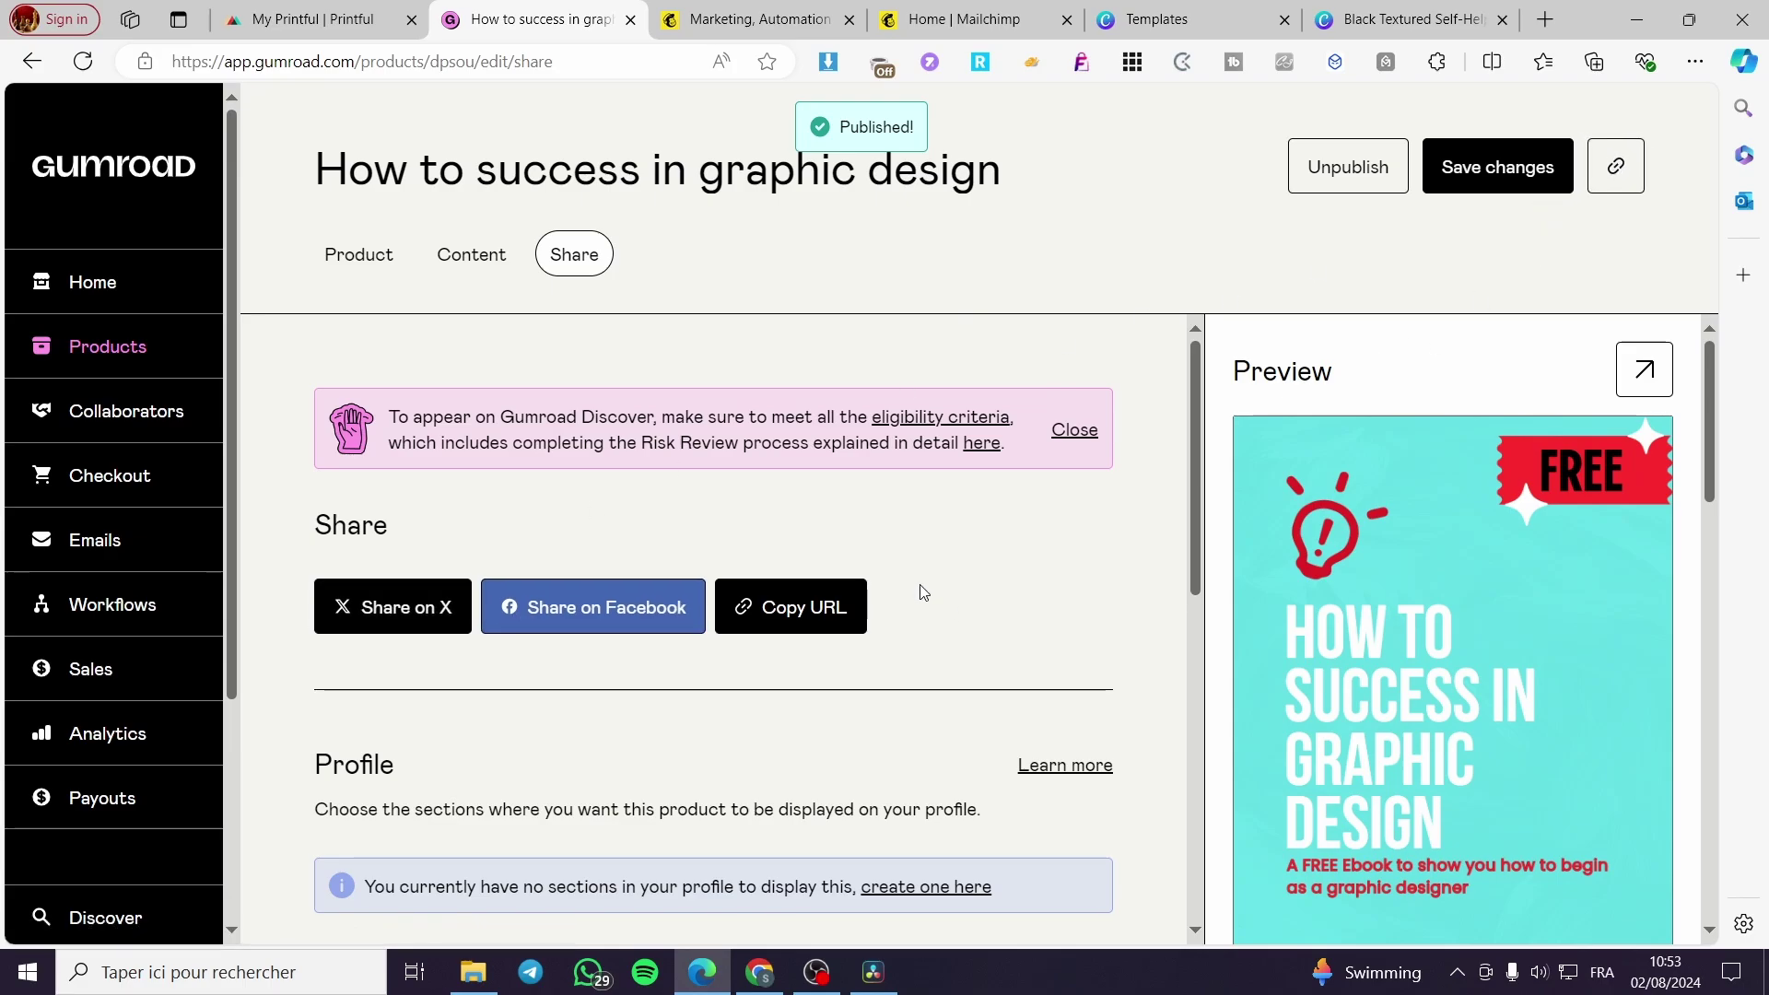
Step: Review the published product's sharing, category, tag and visibility settings along with its page preview
scroll(919, 581, "down", 6)
scroll(919, 580, "down", 3)
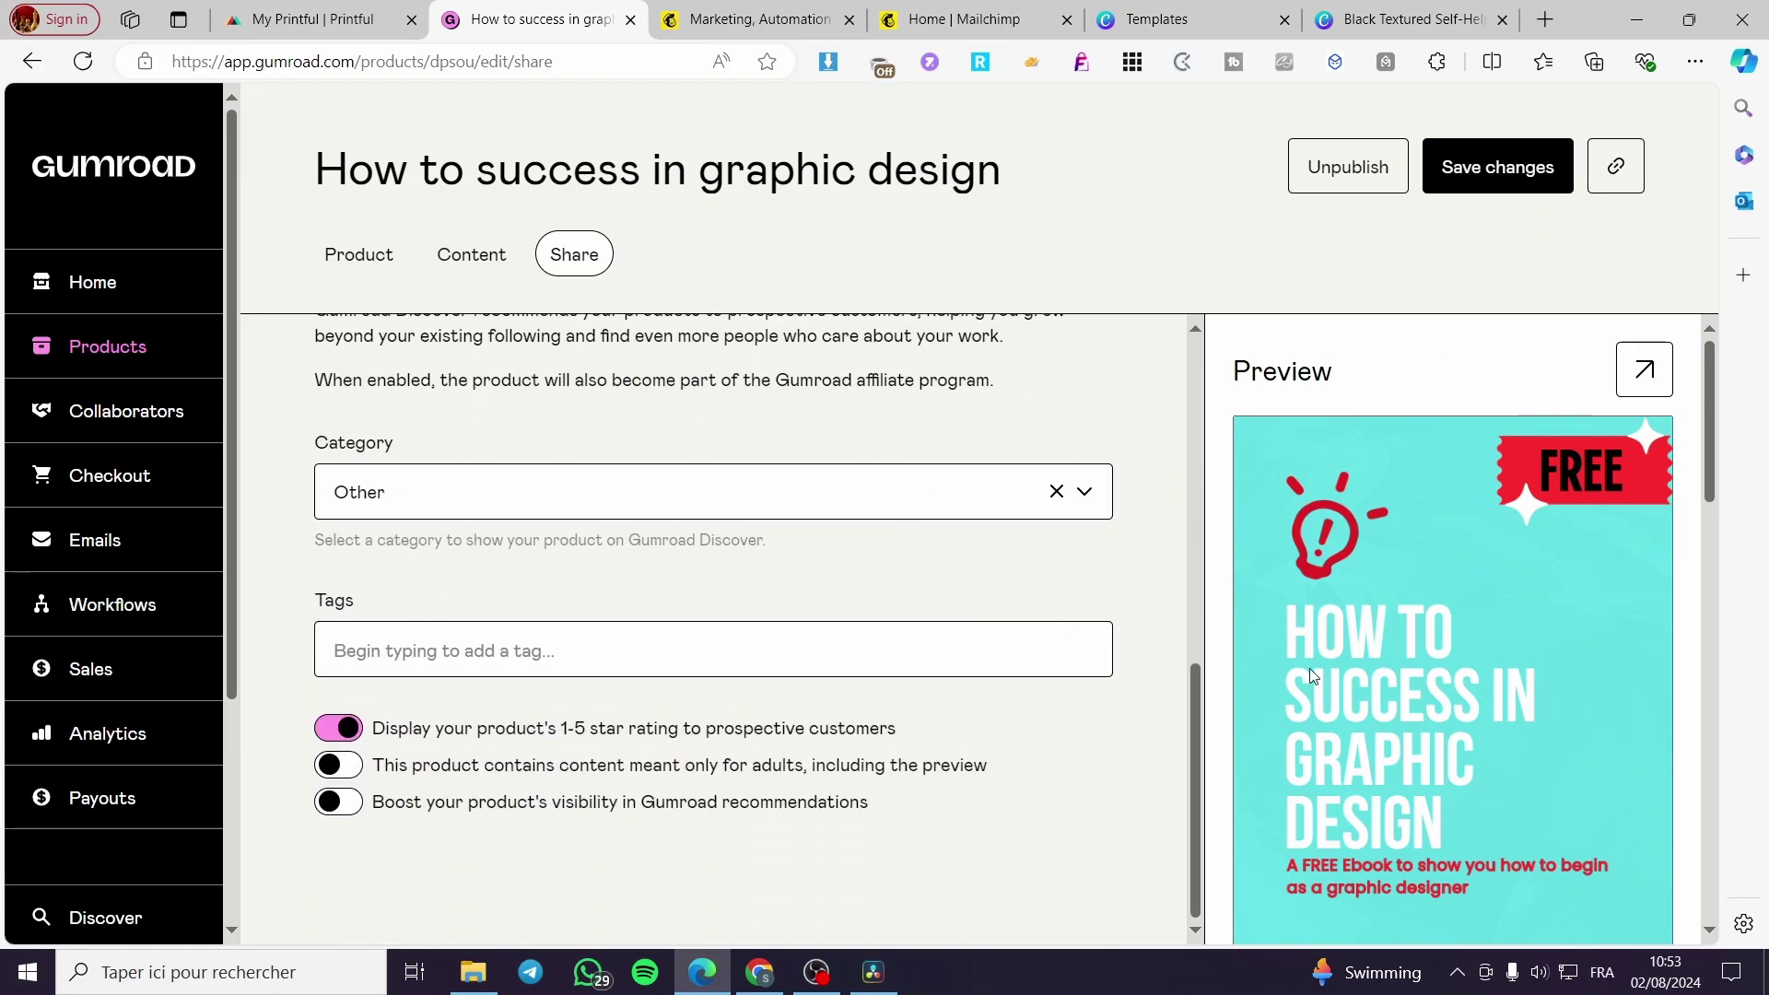
scroll(1338, 615, "down", 5)
scroll(1378, 584, "up", 6)
scroll(1380, 591, "down", 6)
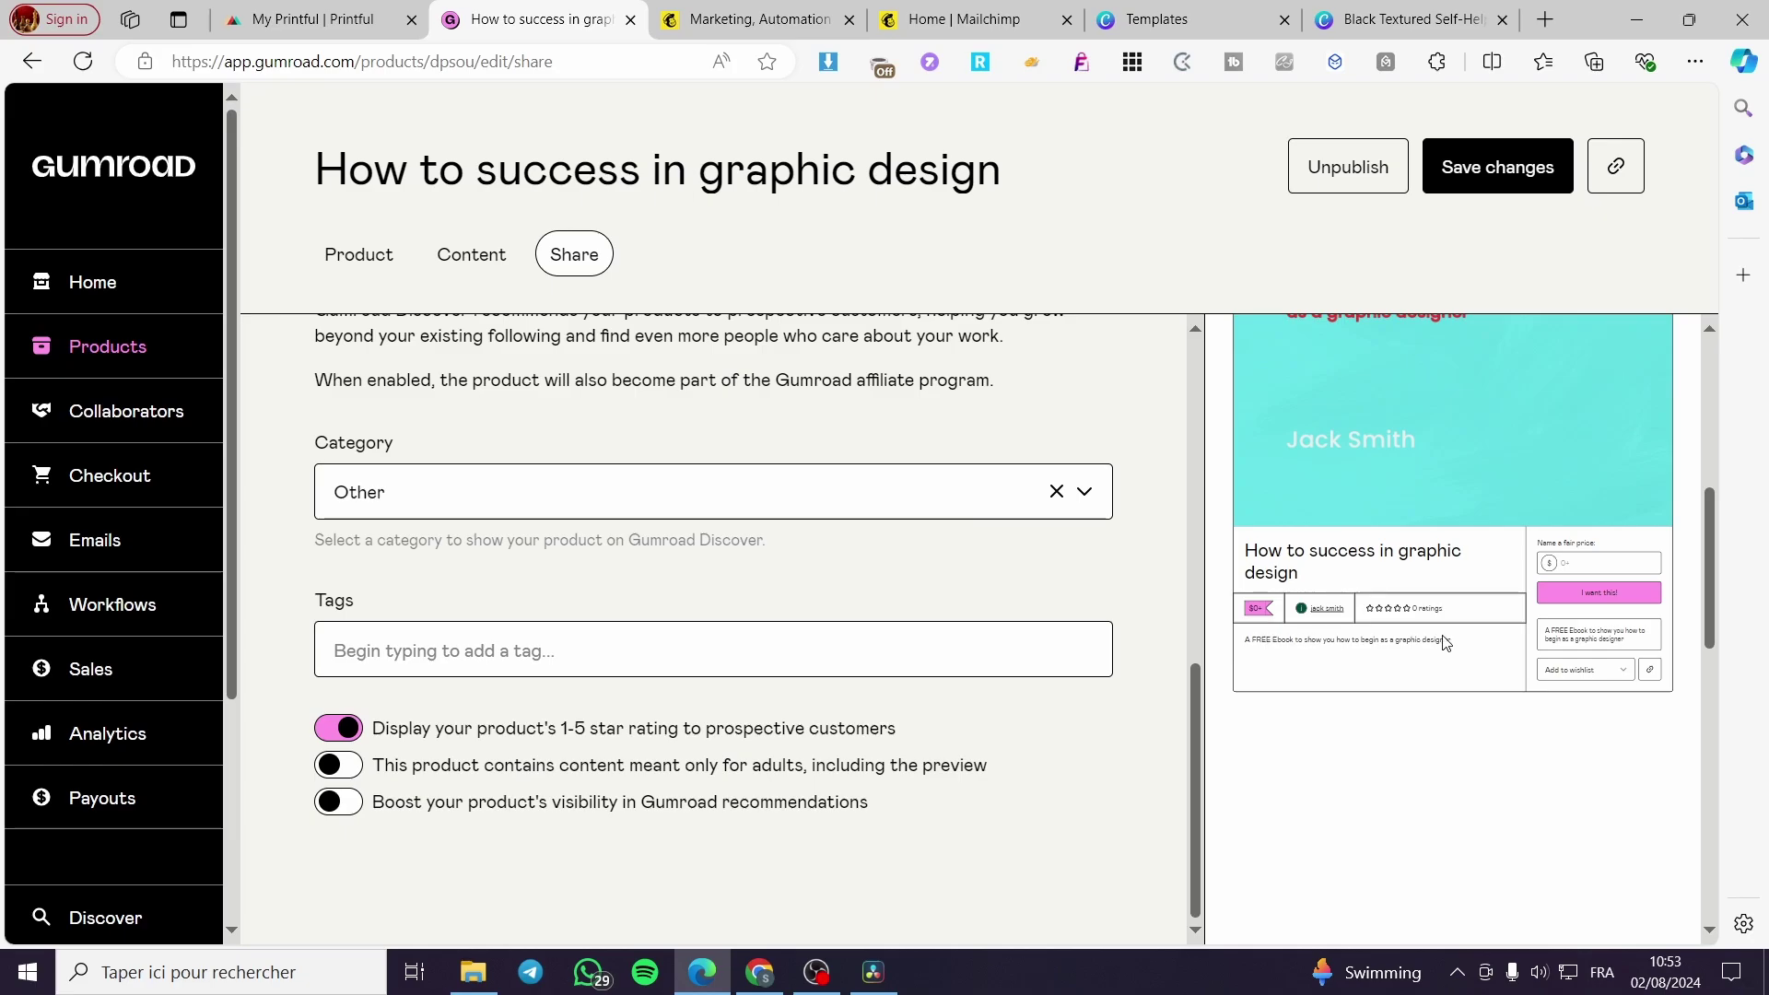
scroll(1385, 555, "up", 6)
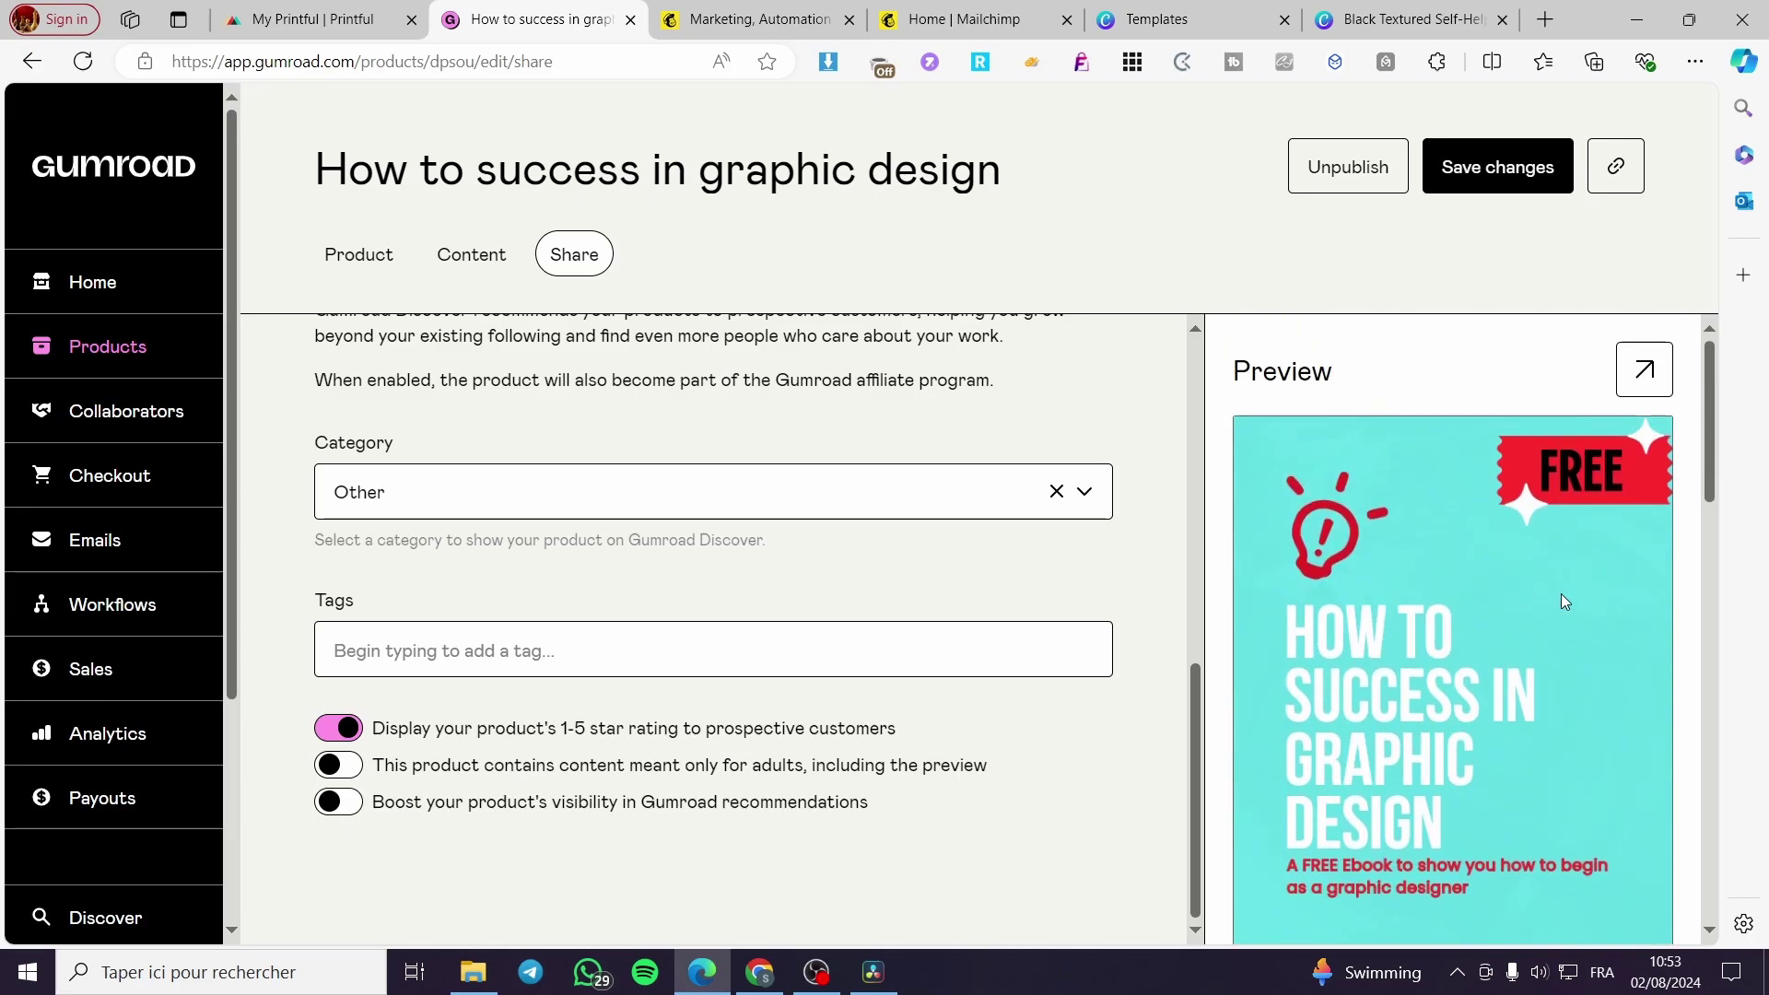
scroll(1529, 571, "down", 1)
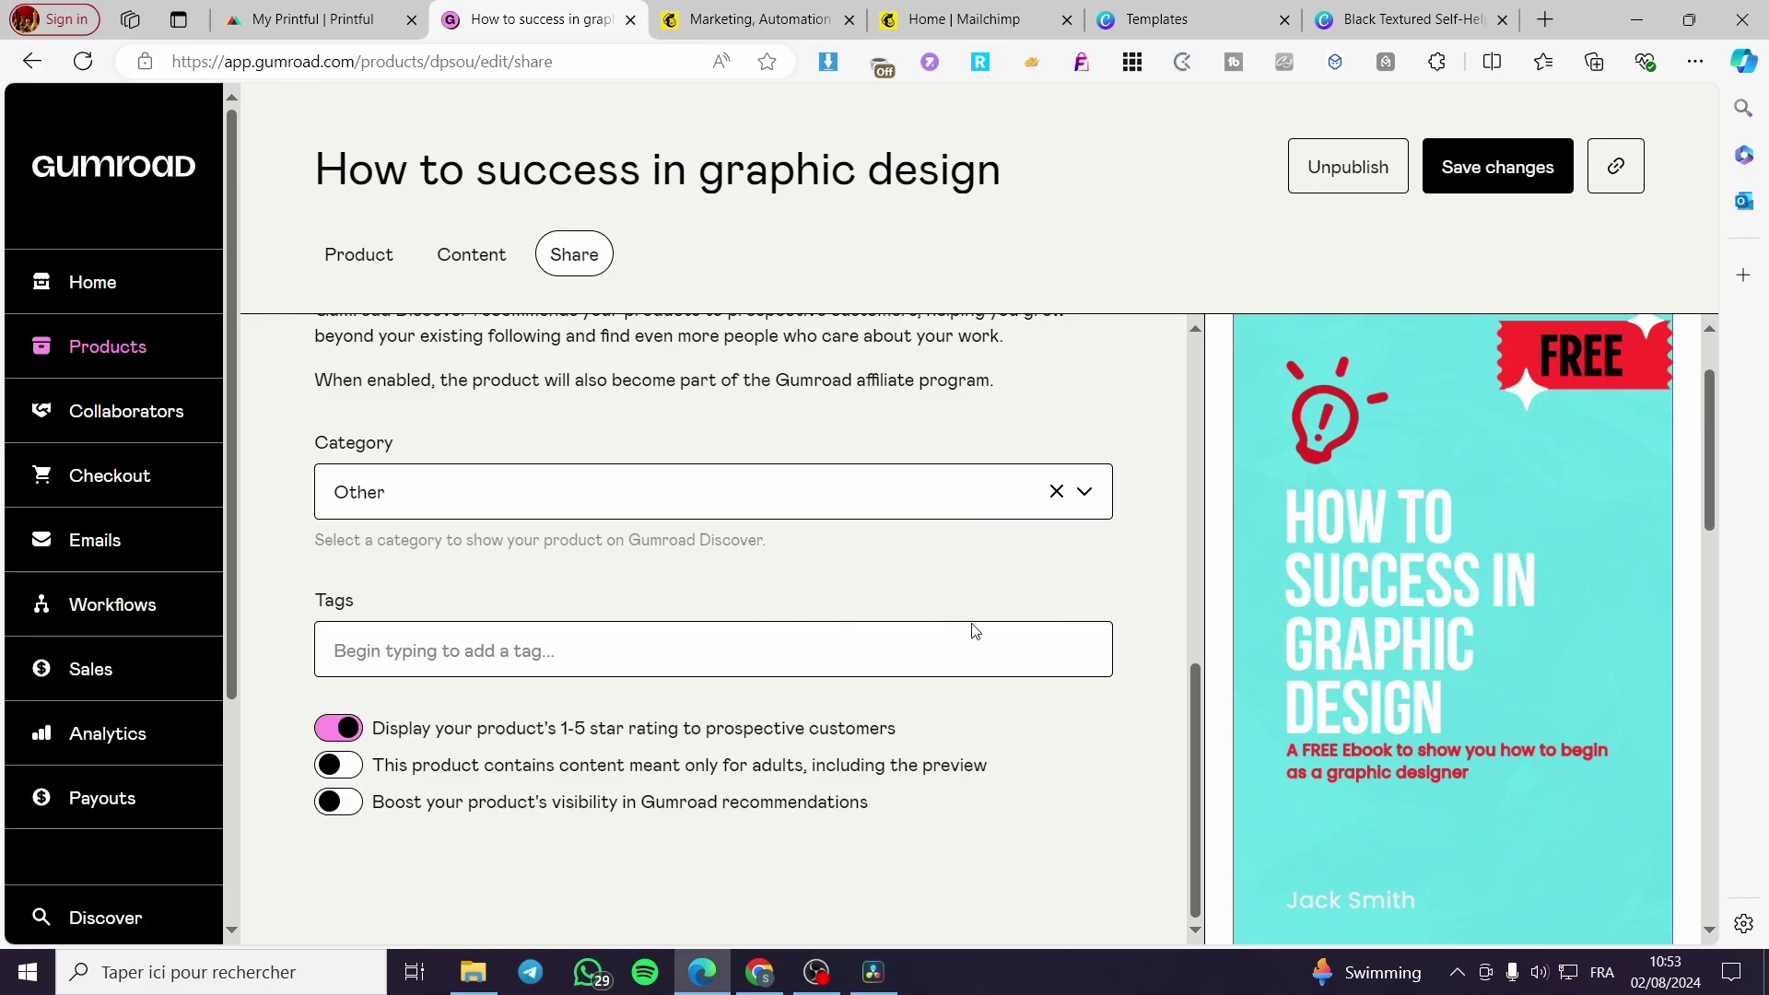
Step: Examine the Emails and Workflows sections and the fields of a blank new email
left_click(109, 545)
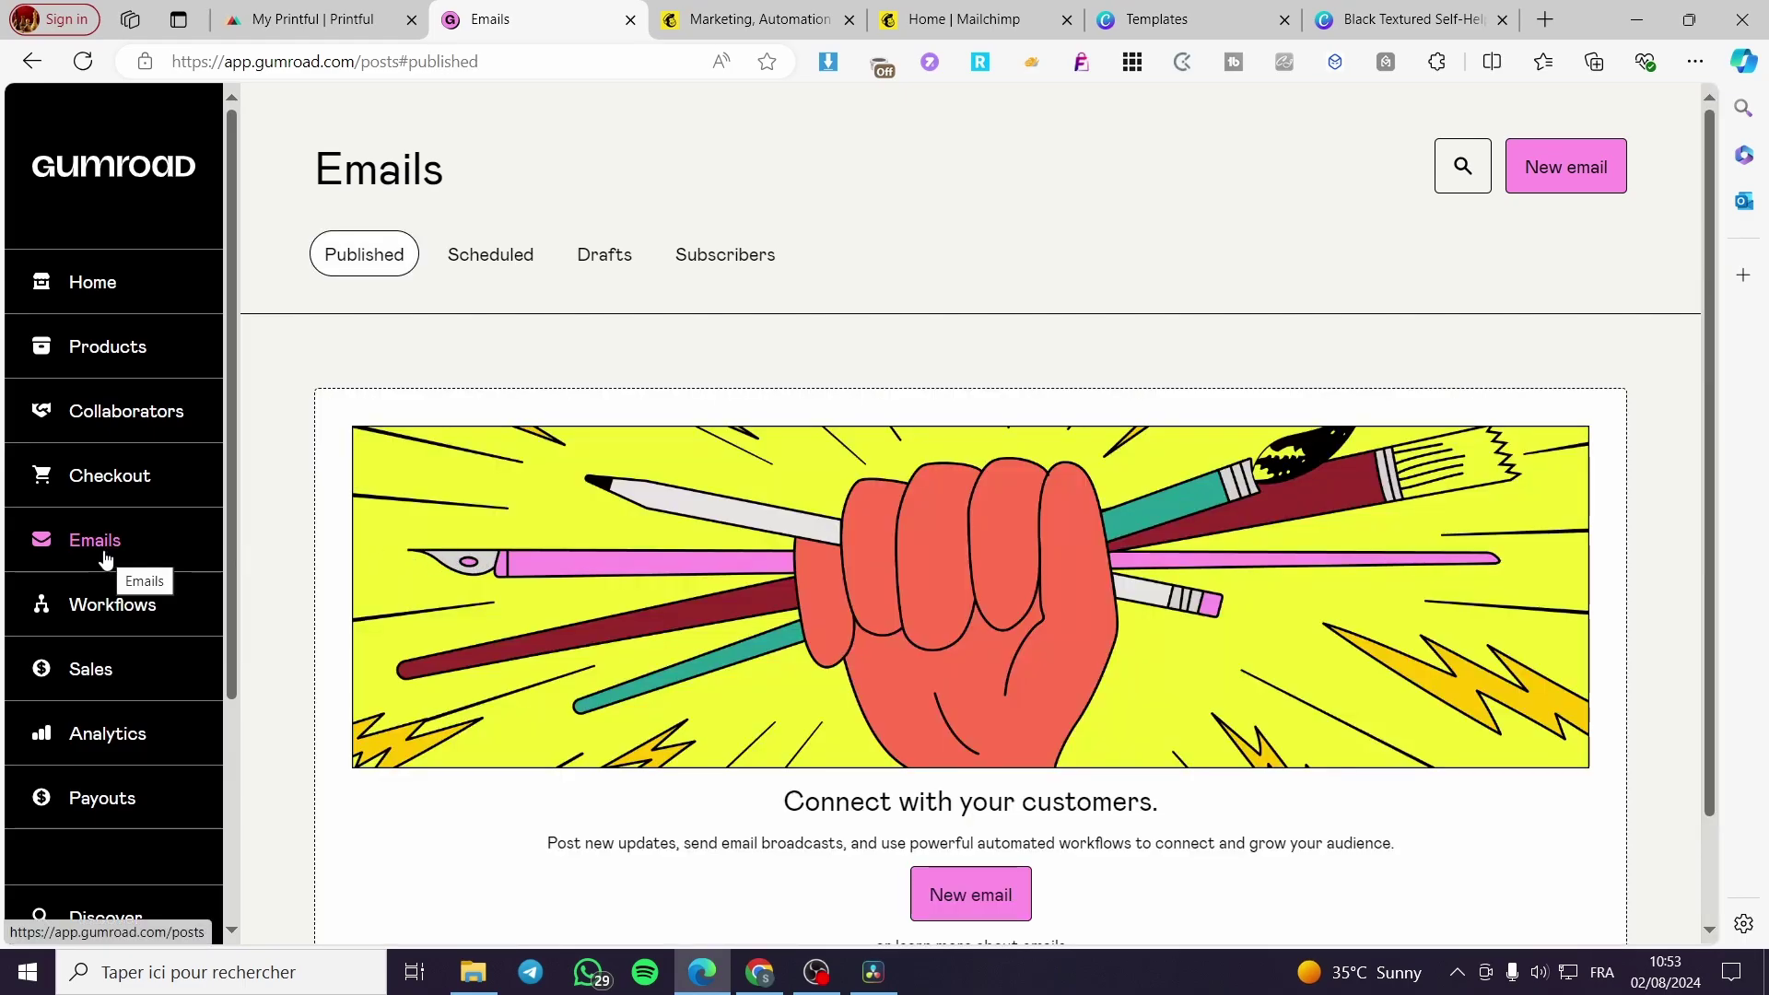
scroll(873, 671, "down", 1)
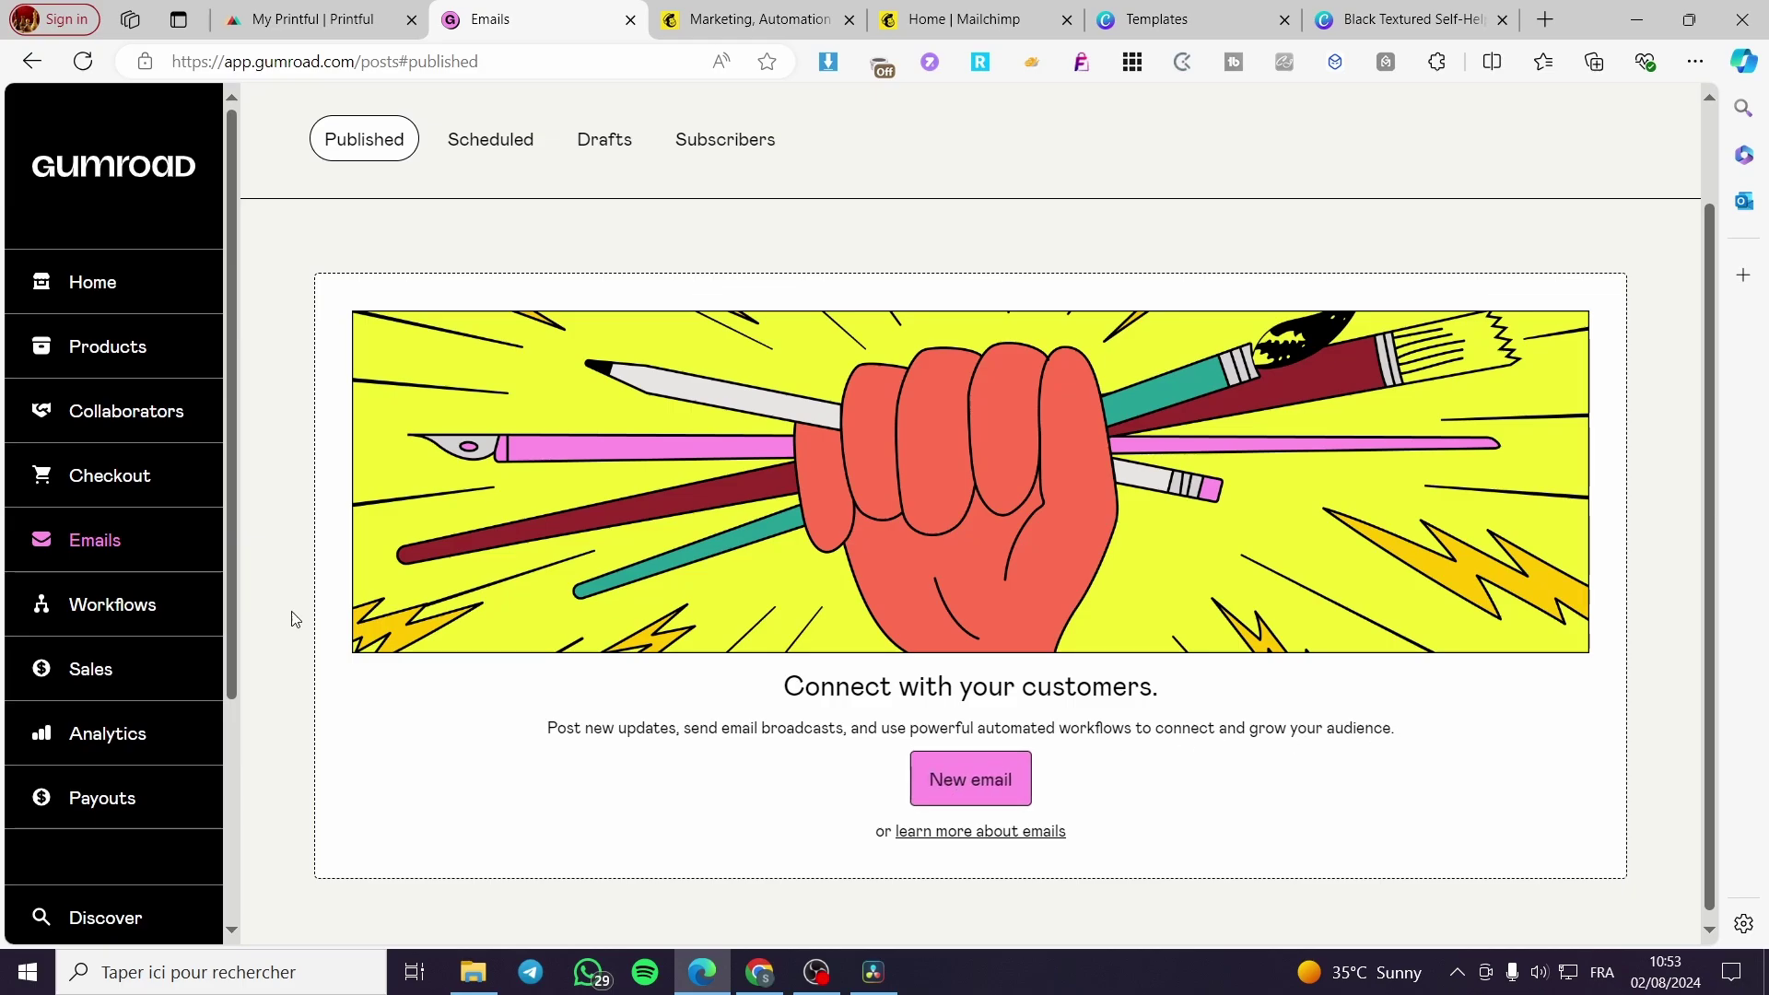
left_click(152, 607)
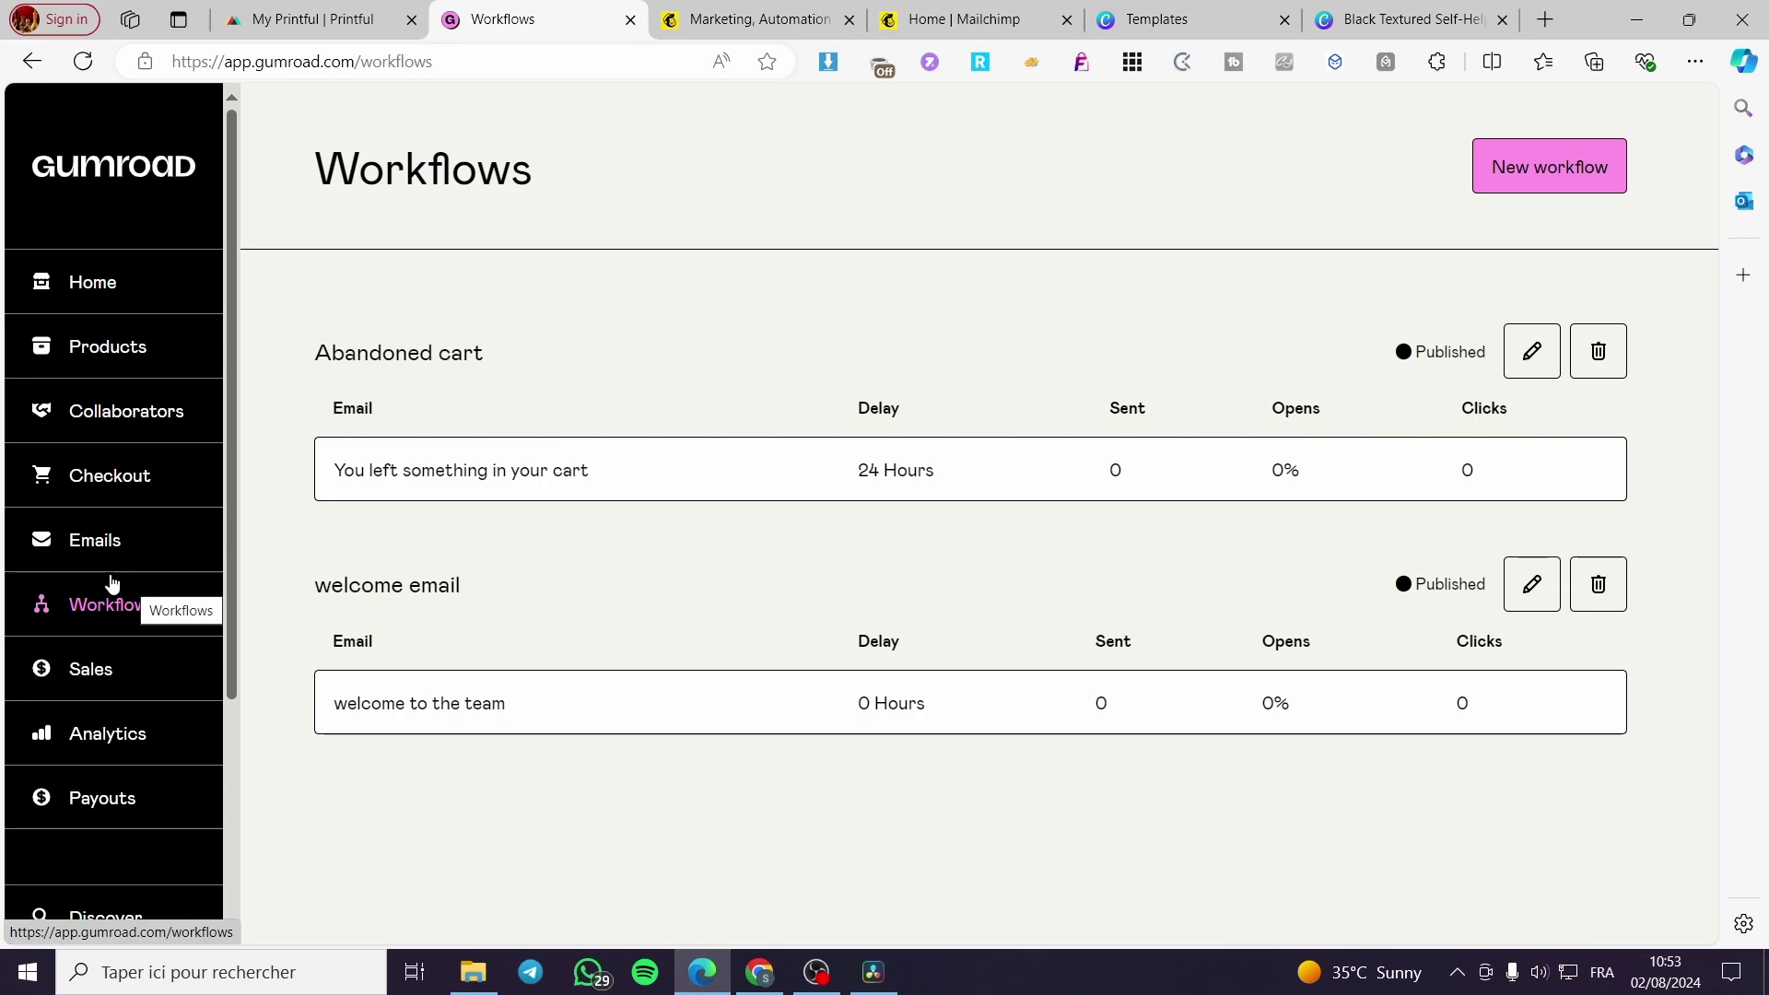
left_click(90, 557)
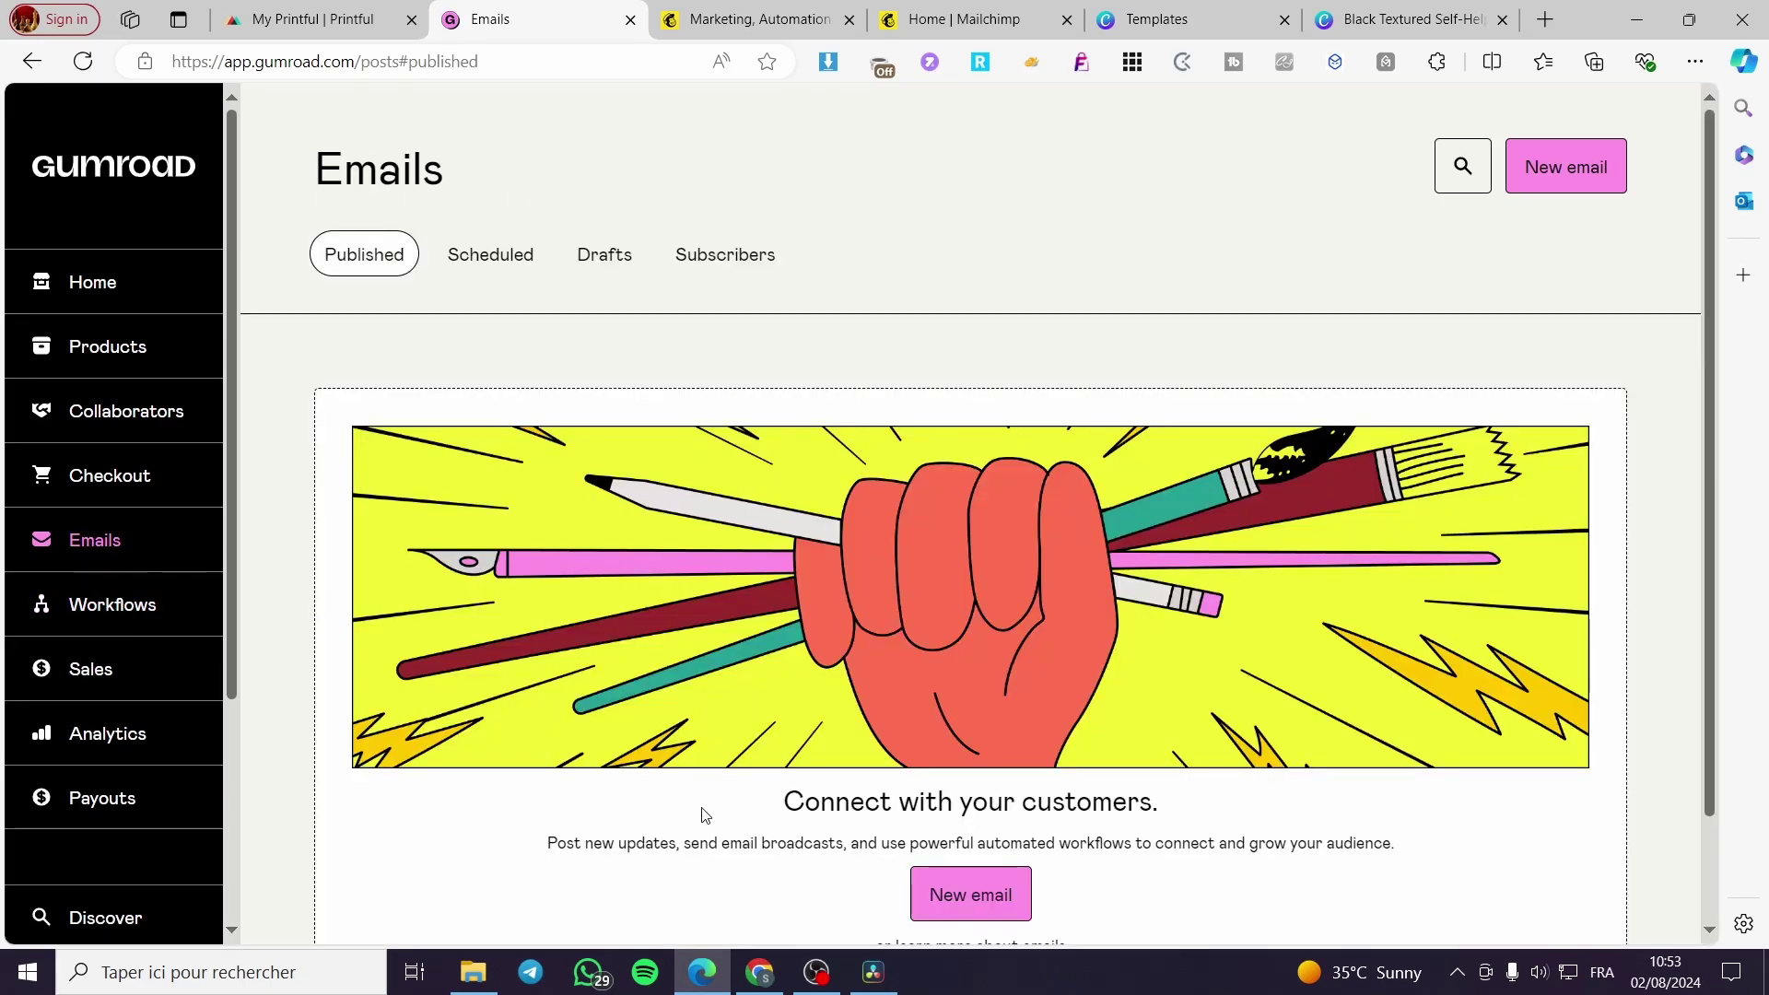
left_click(971, 895)
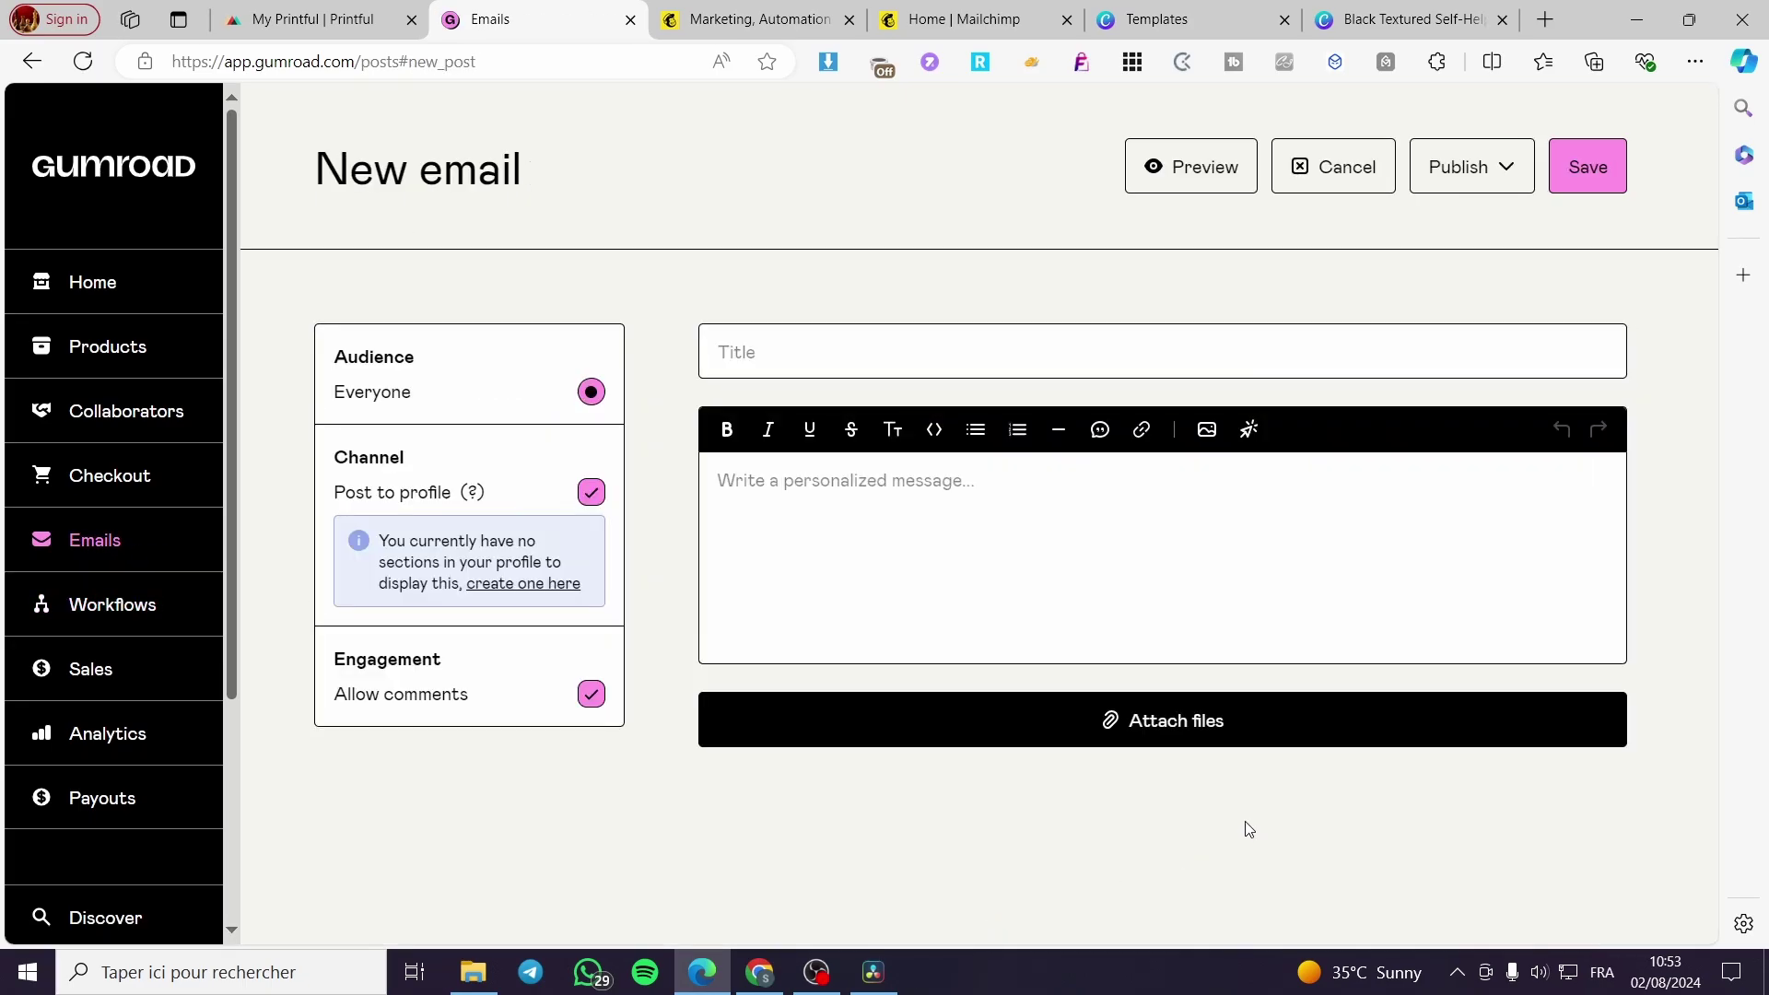
left_click(911, 357)
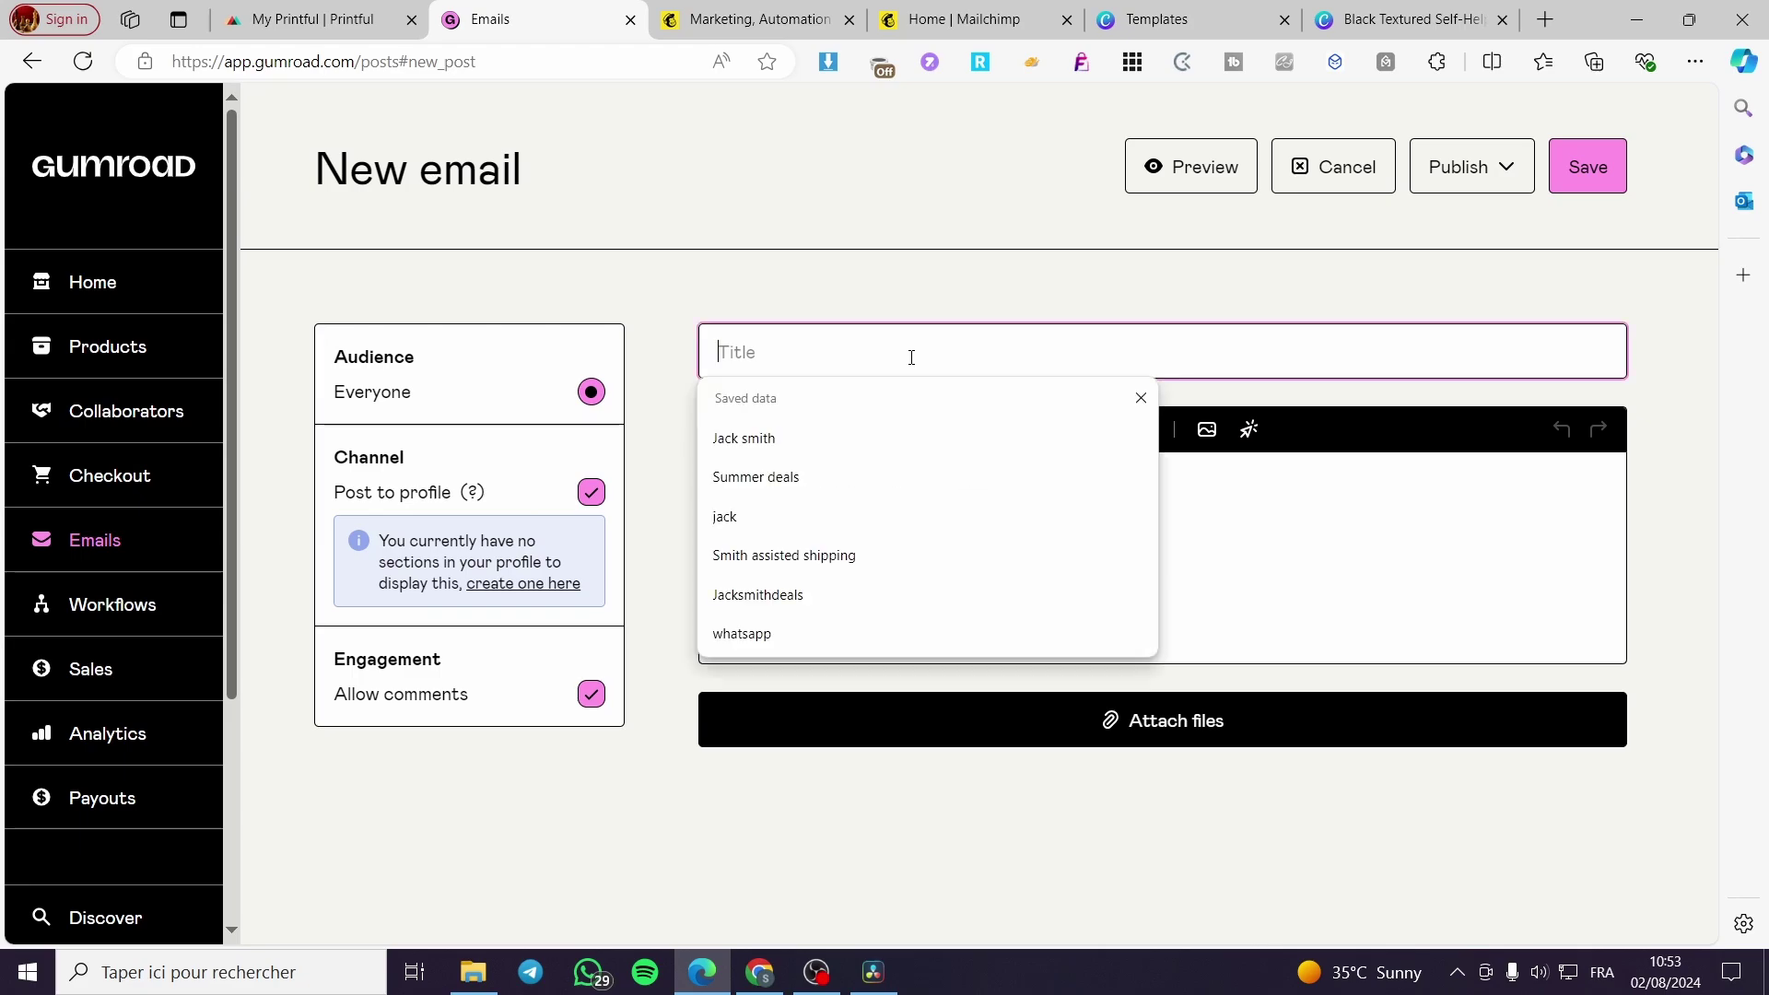
left_click(940, 287)
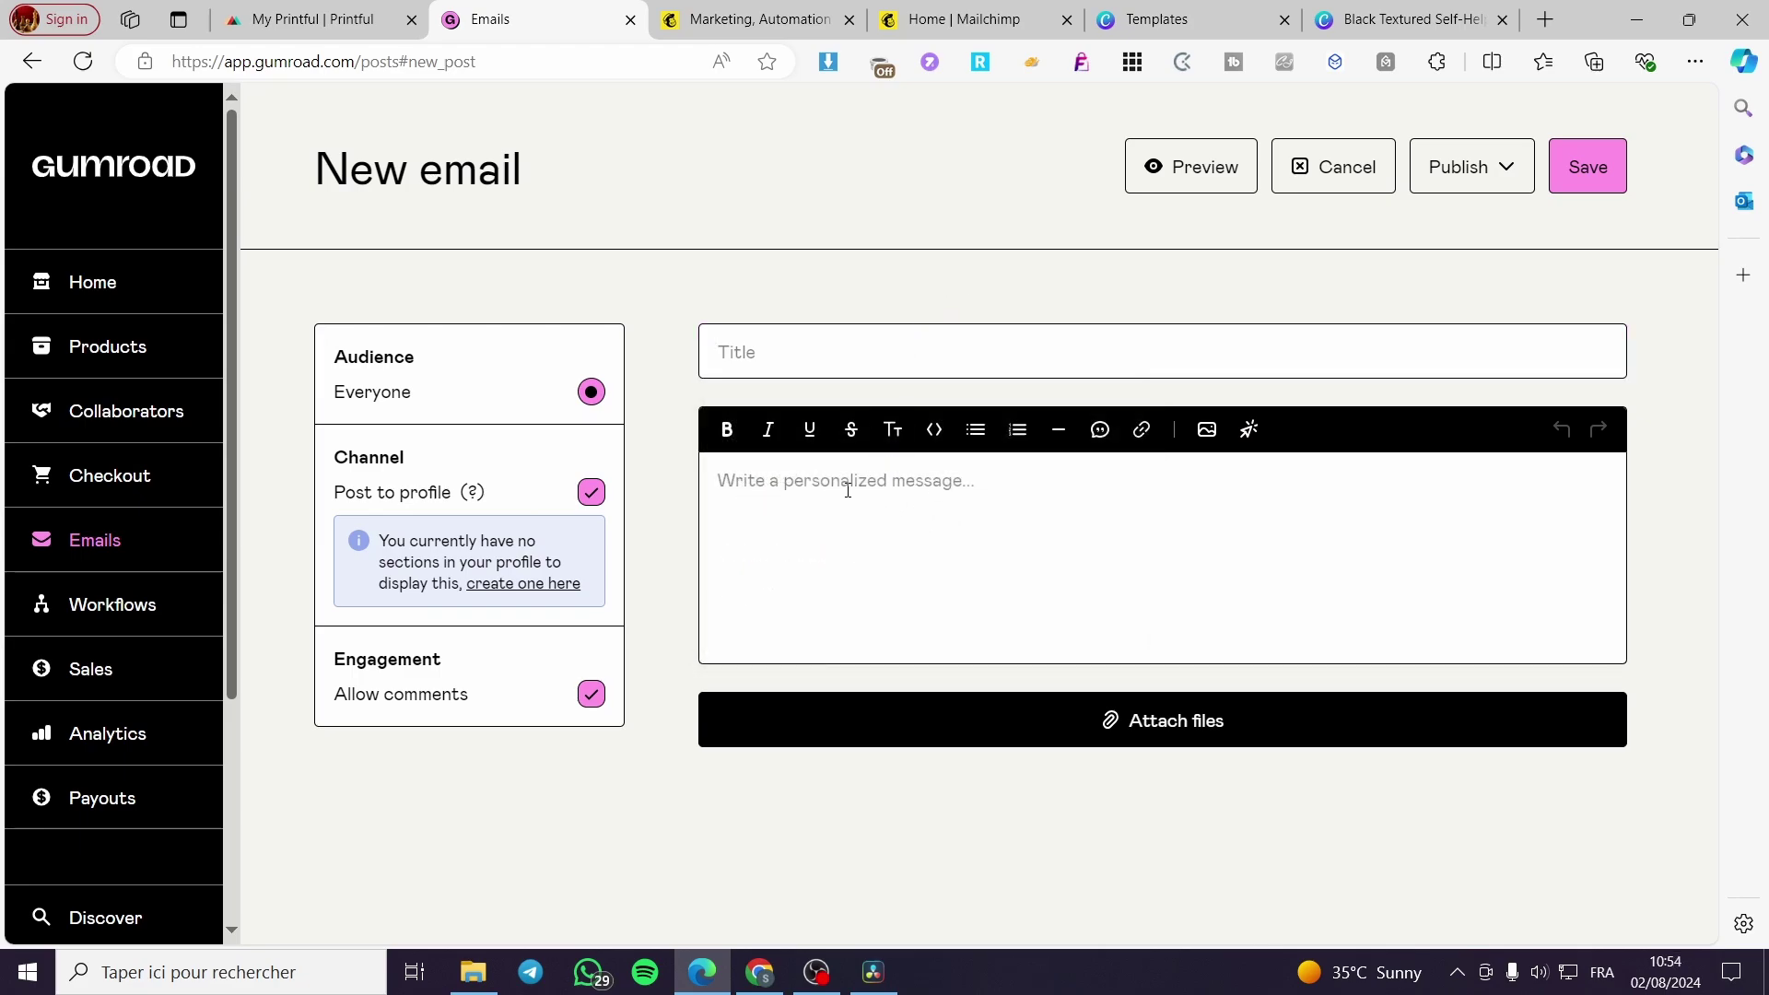
Step: Create a purchase-triggered workflow named "email collect" for Ebook buyers from anywhere, purchased after 08/02/2024, and save it
left_click(1520, 169)
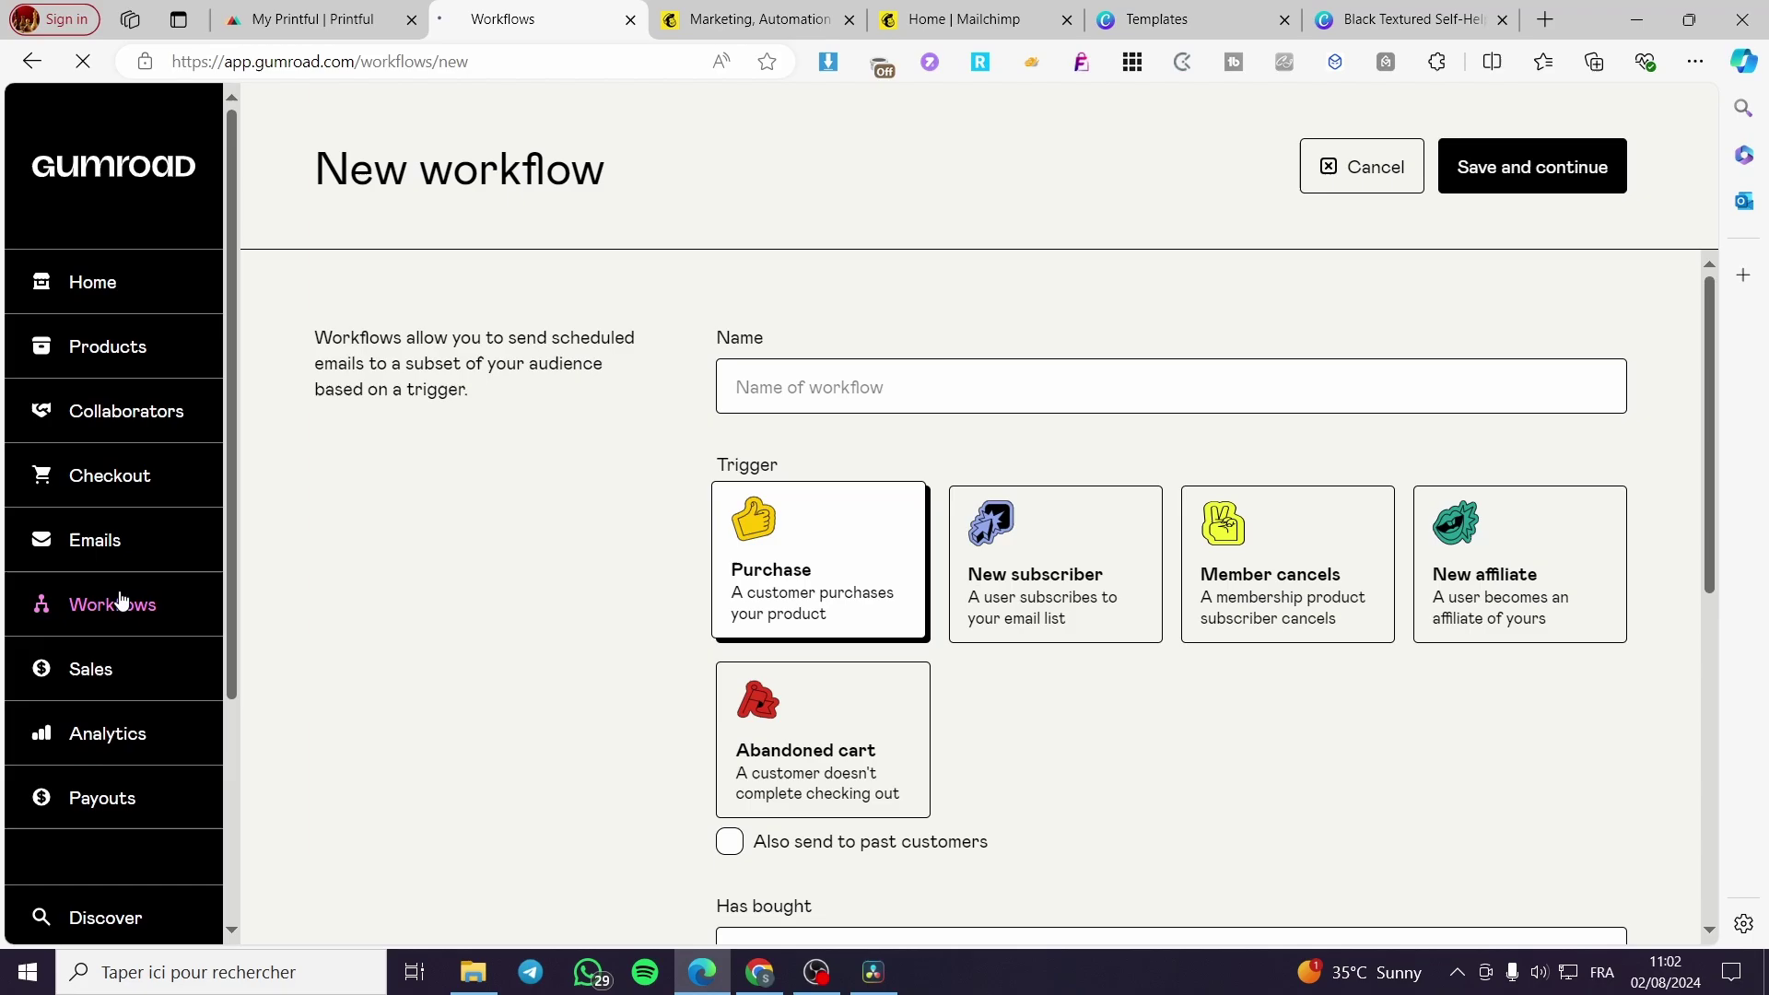
left_click(118, 603)
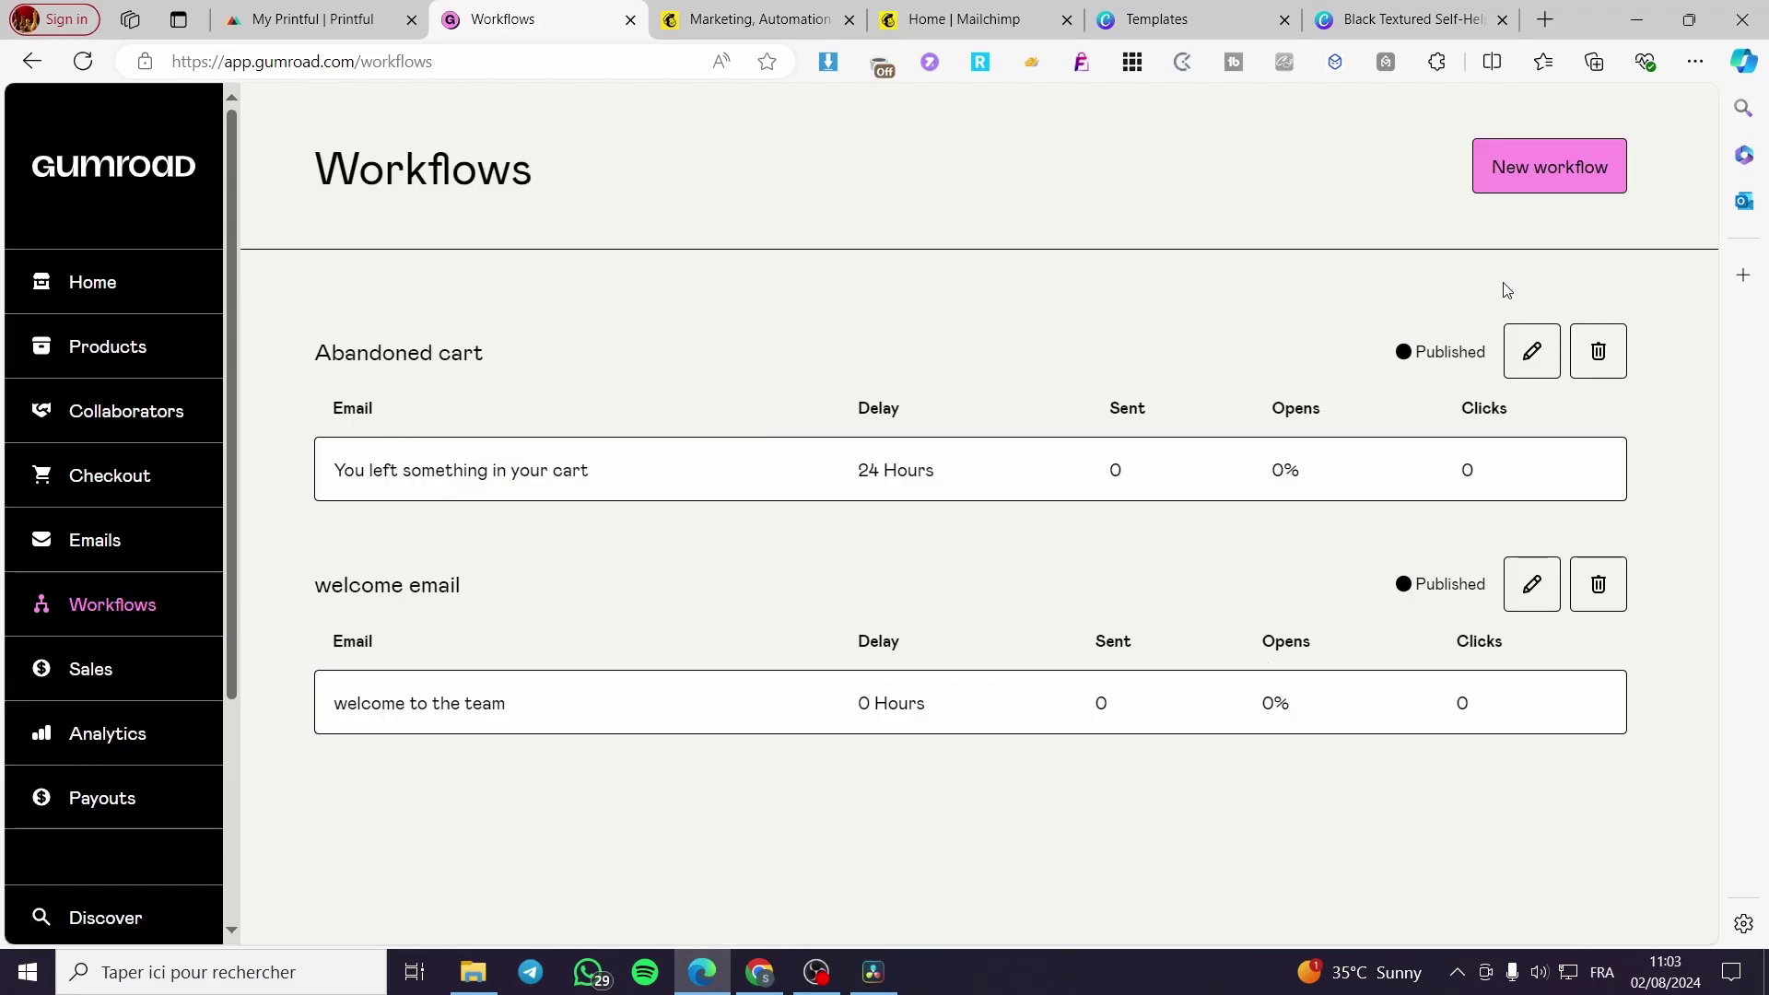
left_click(1599, 166)
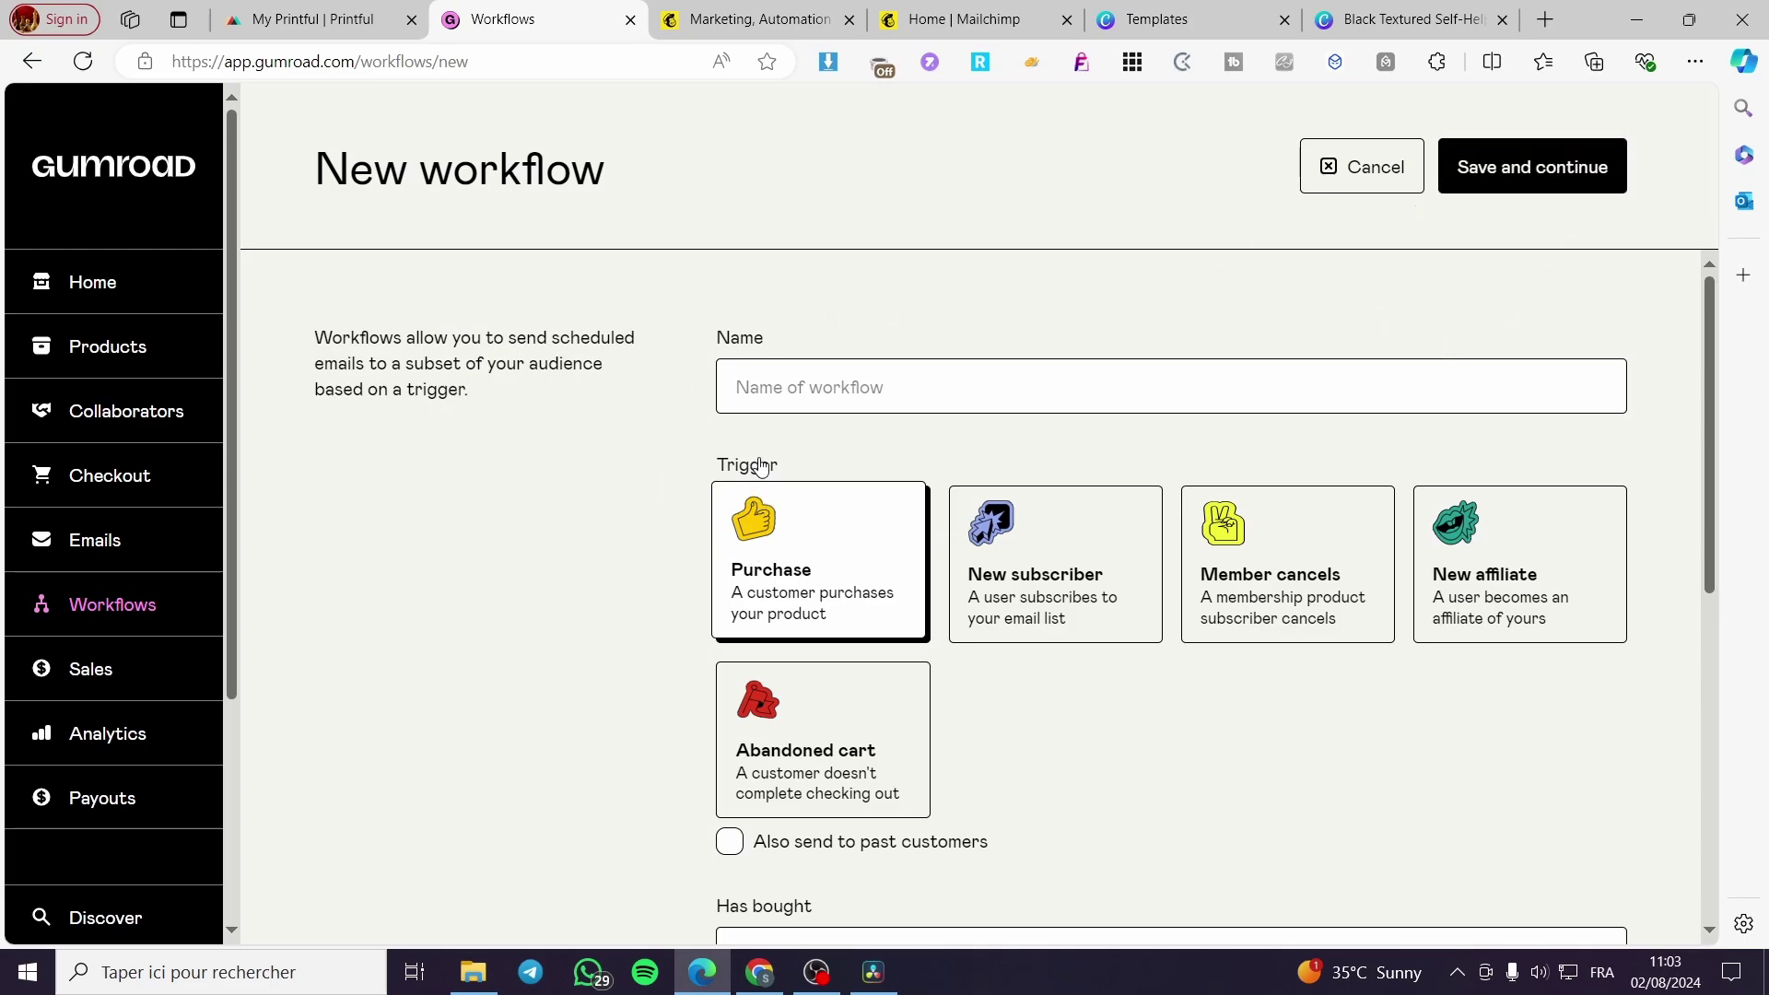
left_click(884, 387)
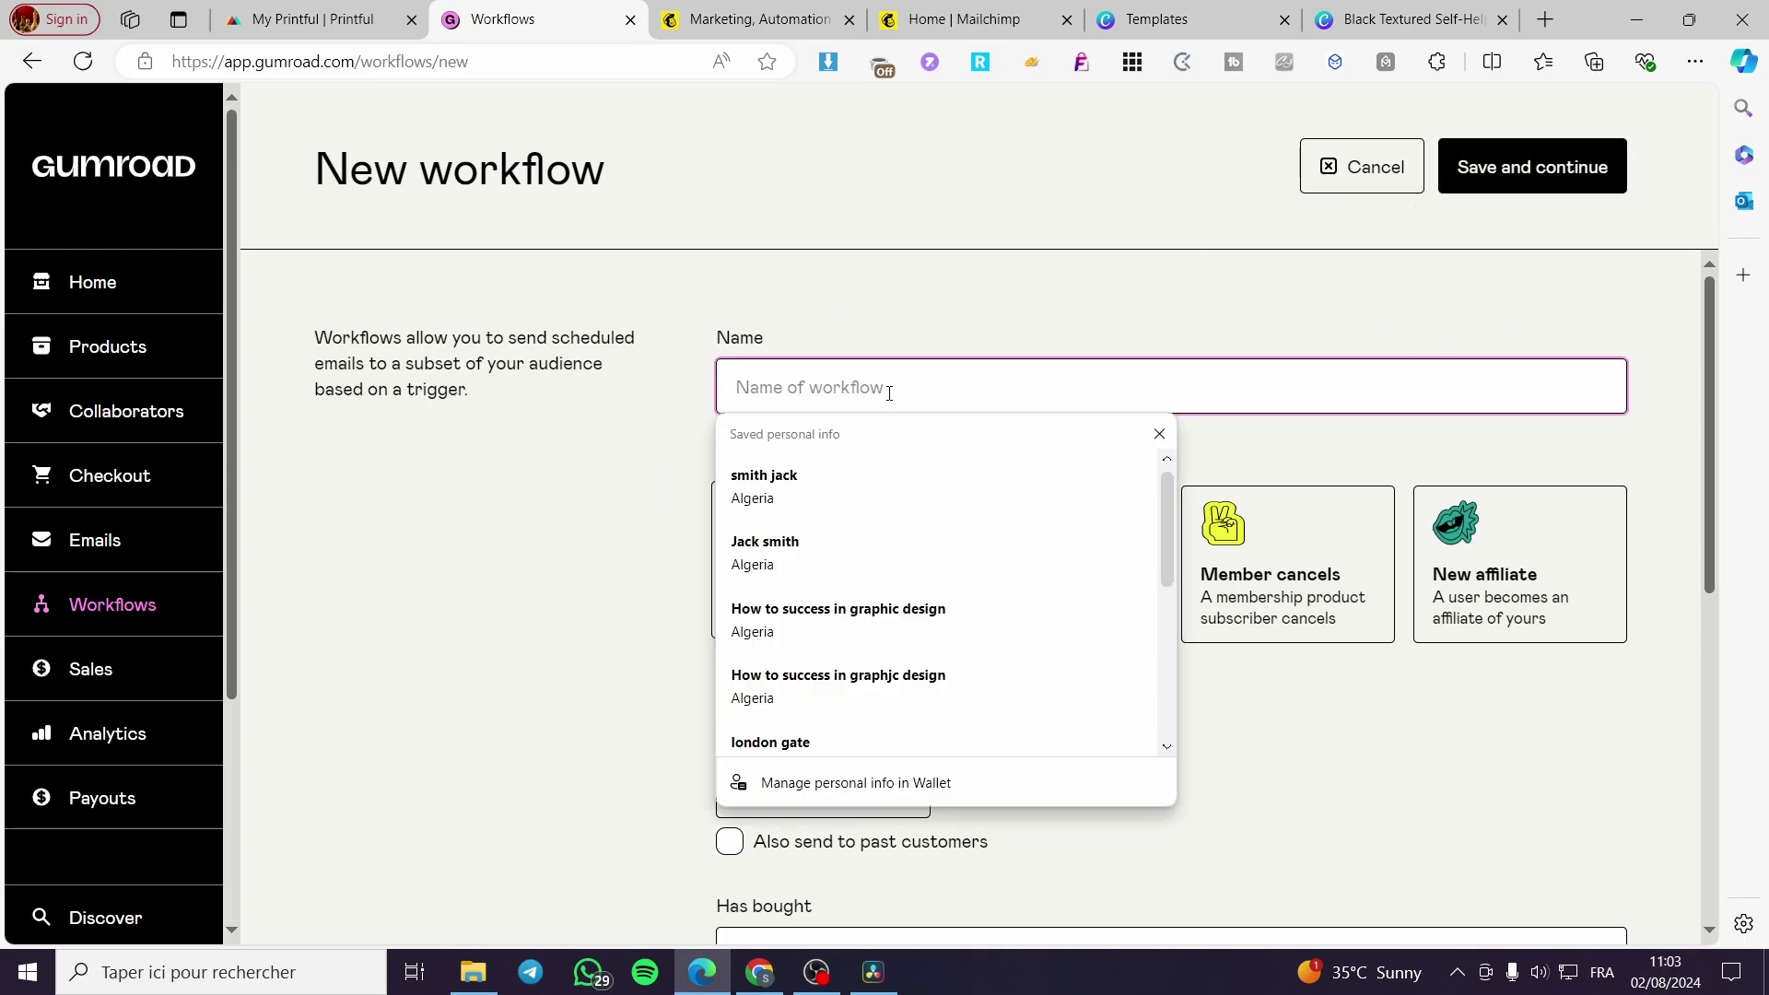
type("Email")
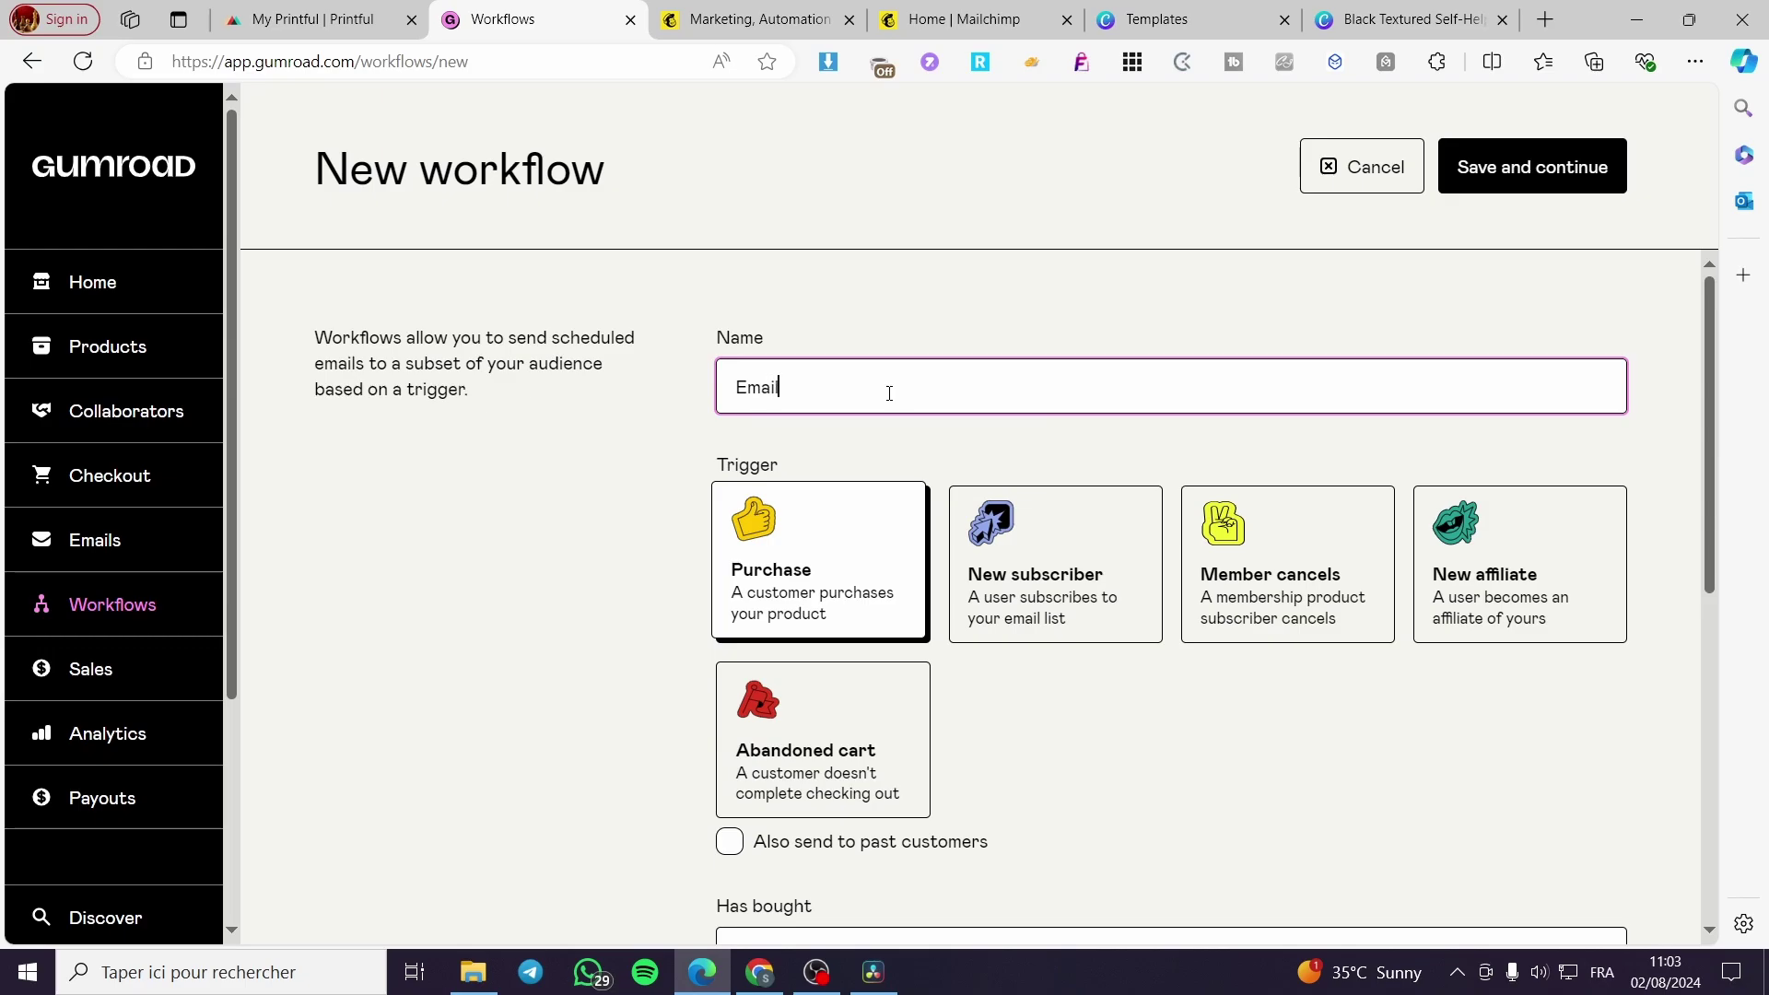
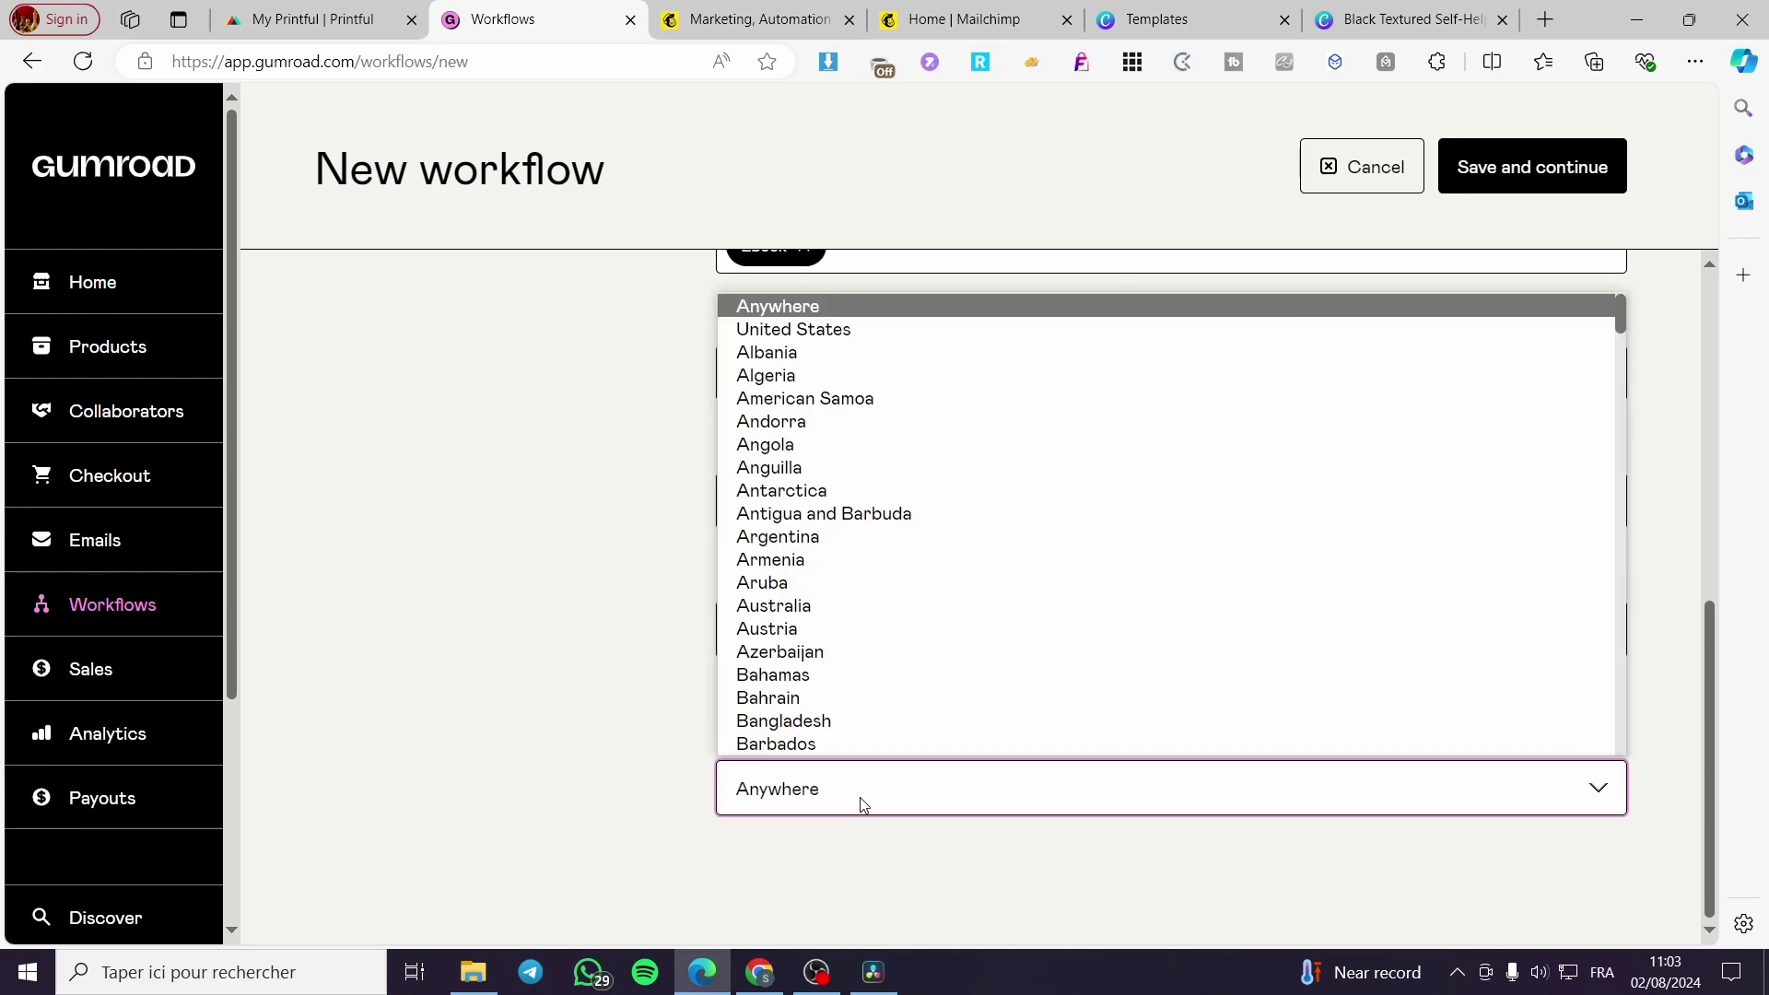
left_click(863, 805)
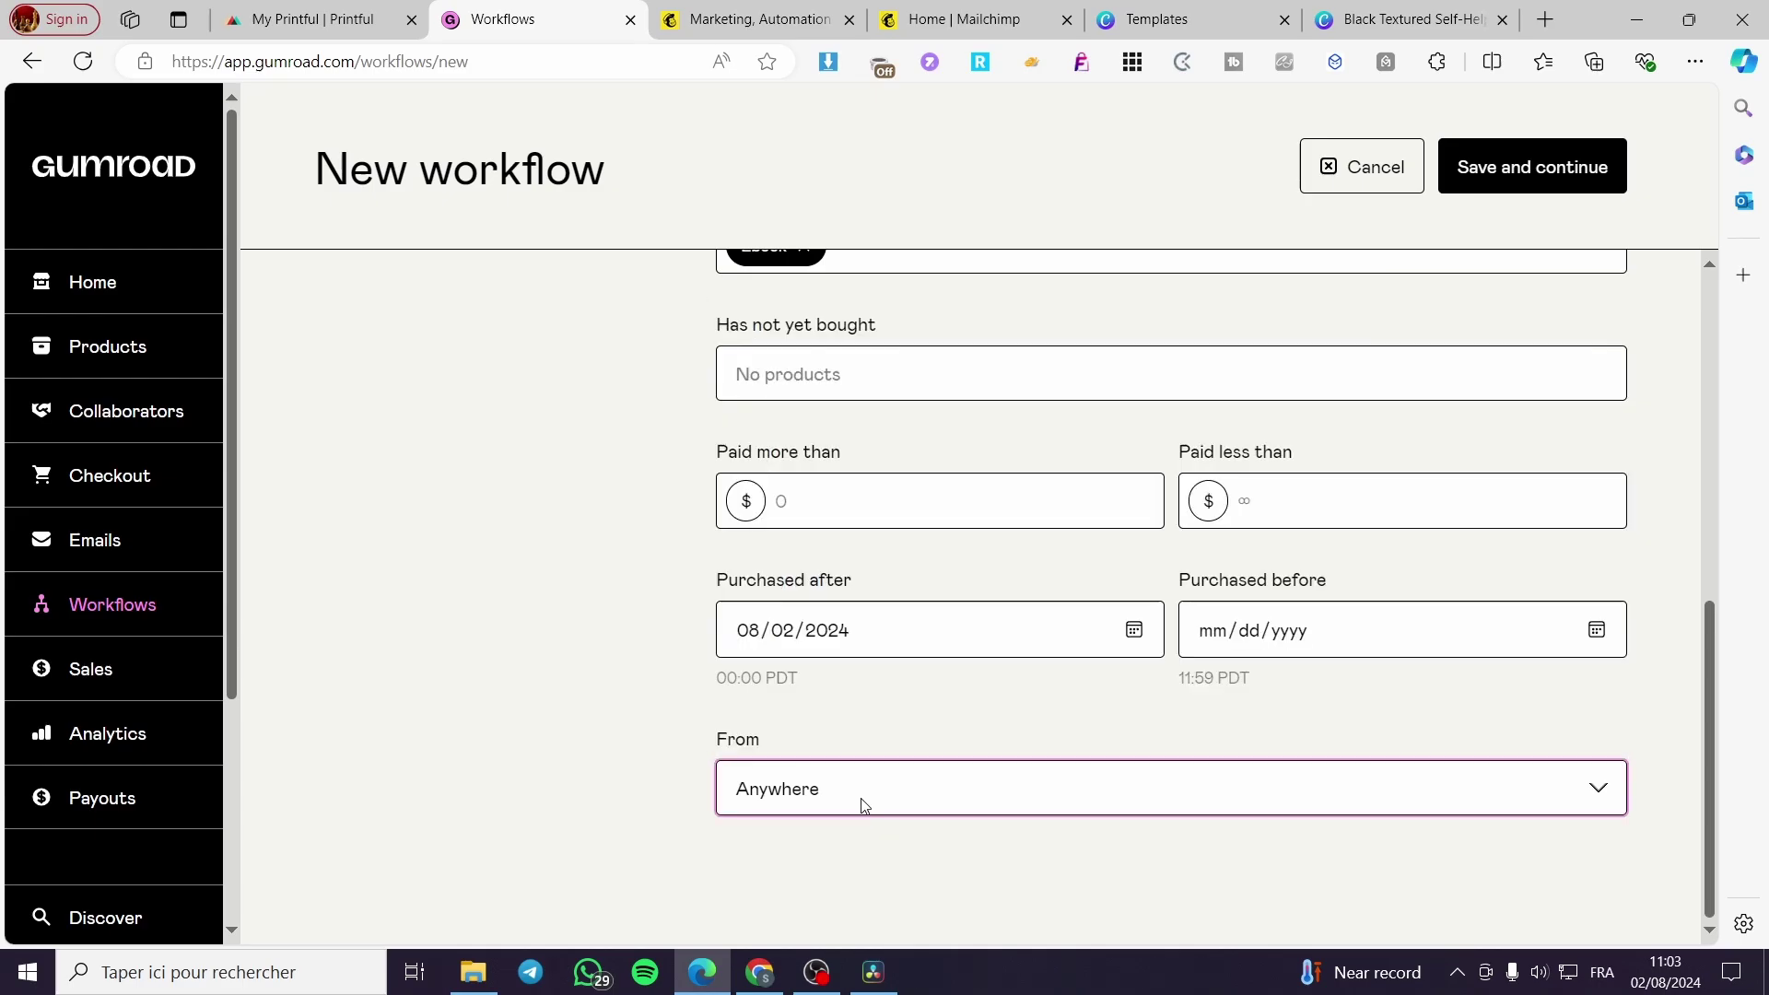
left_click(1537, 177)
left_click(1479, 198)
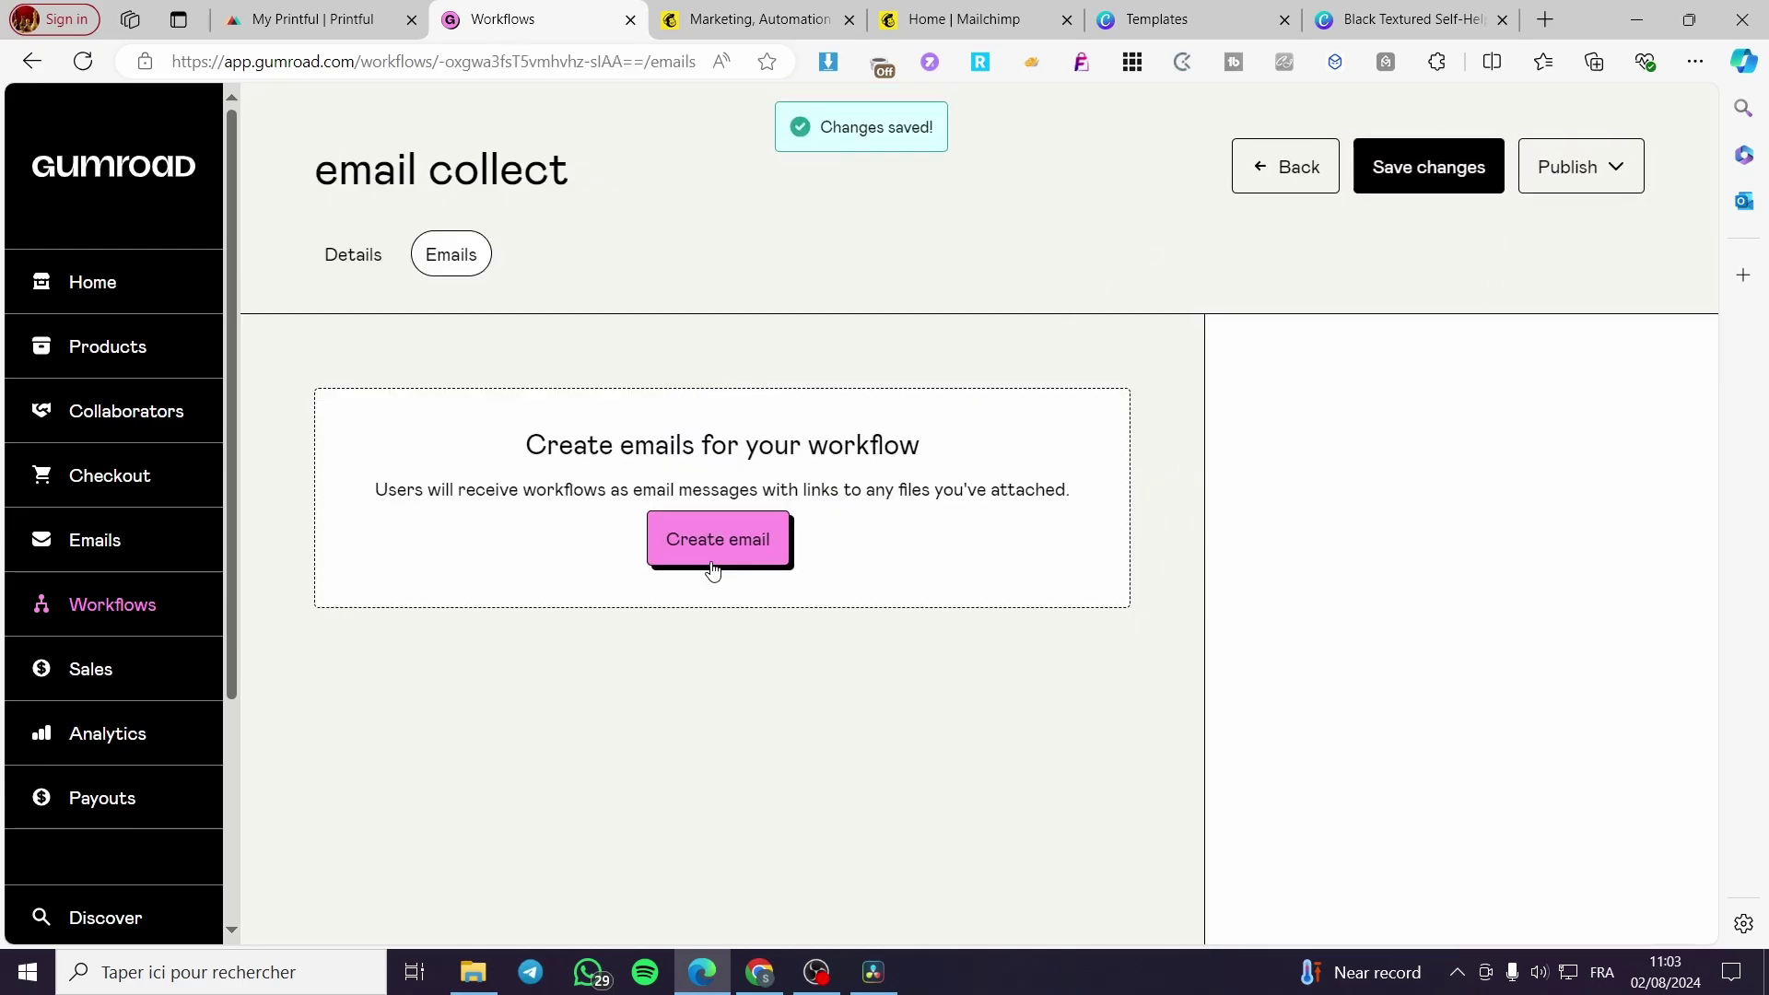
Step: Add an email to the workflow and set it to send 2 hours after purchase
left_click(770, 560)
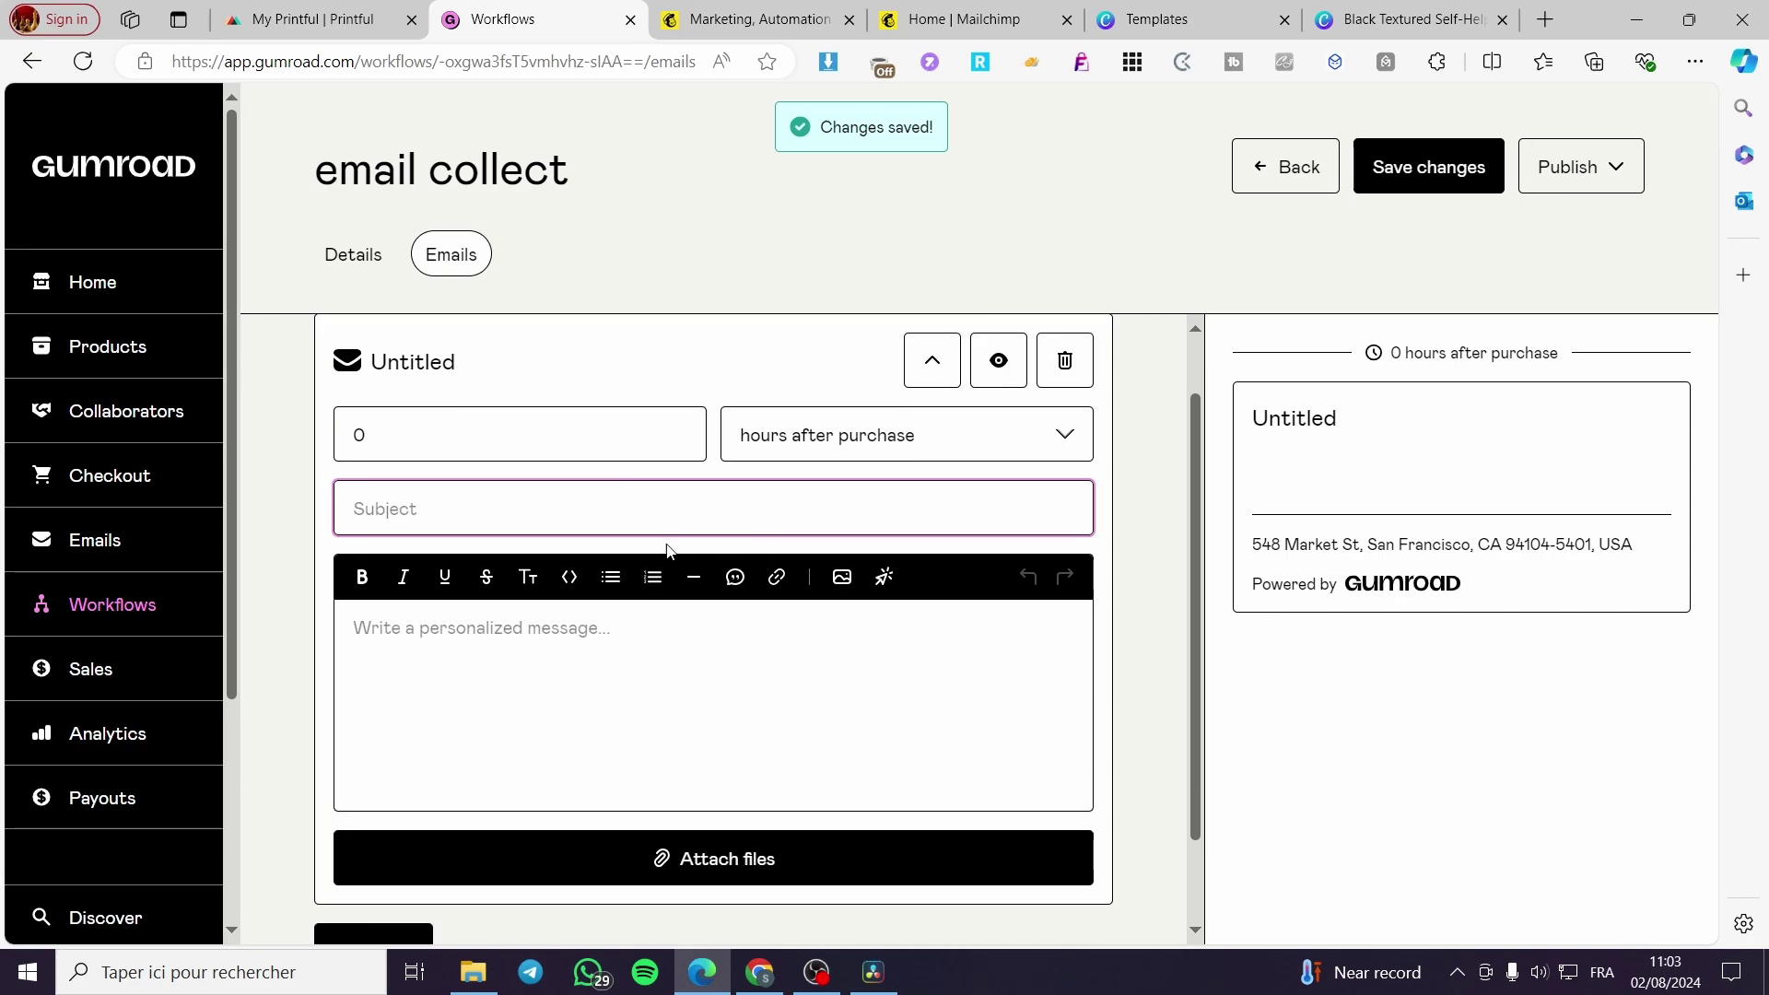
left_click(487, 436)
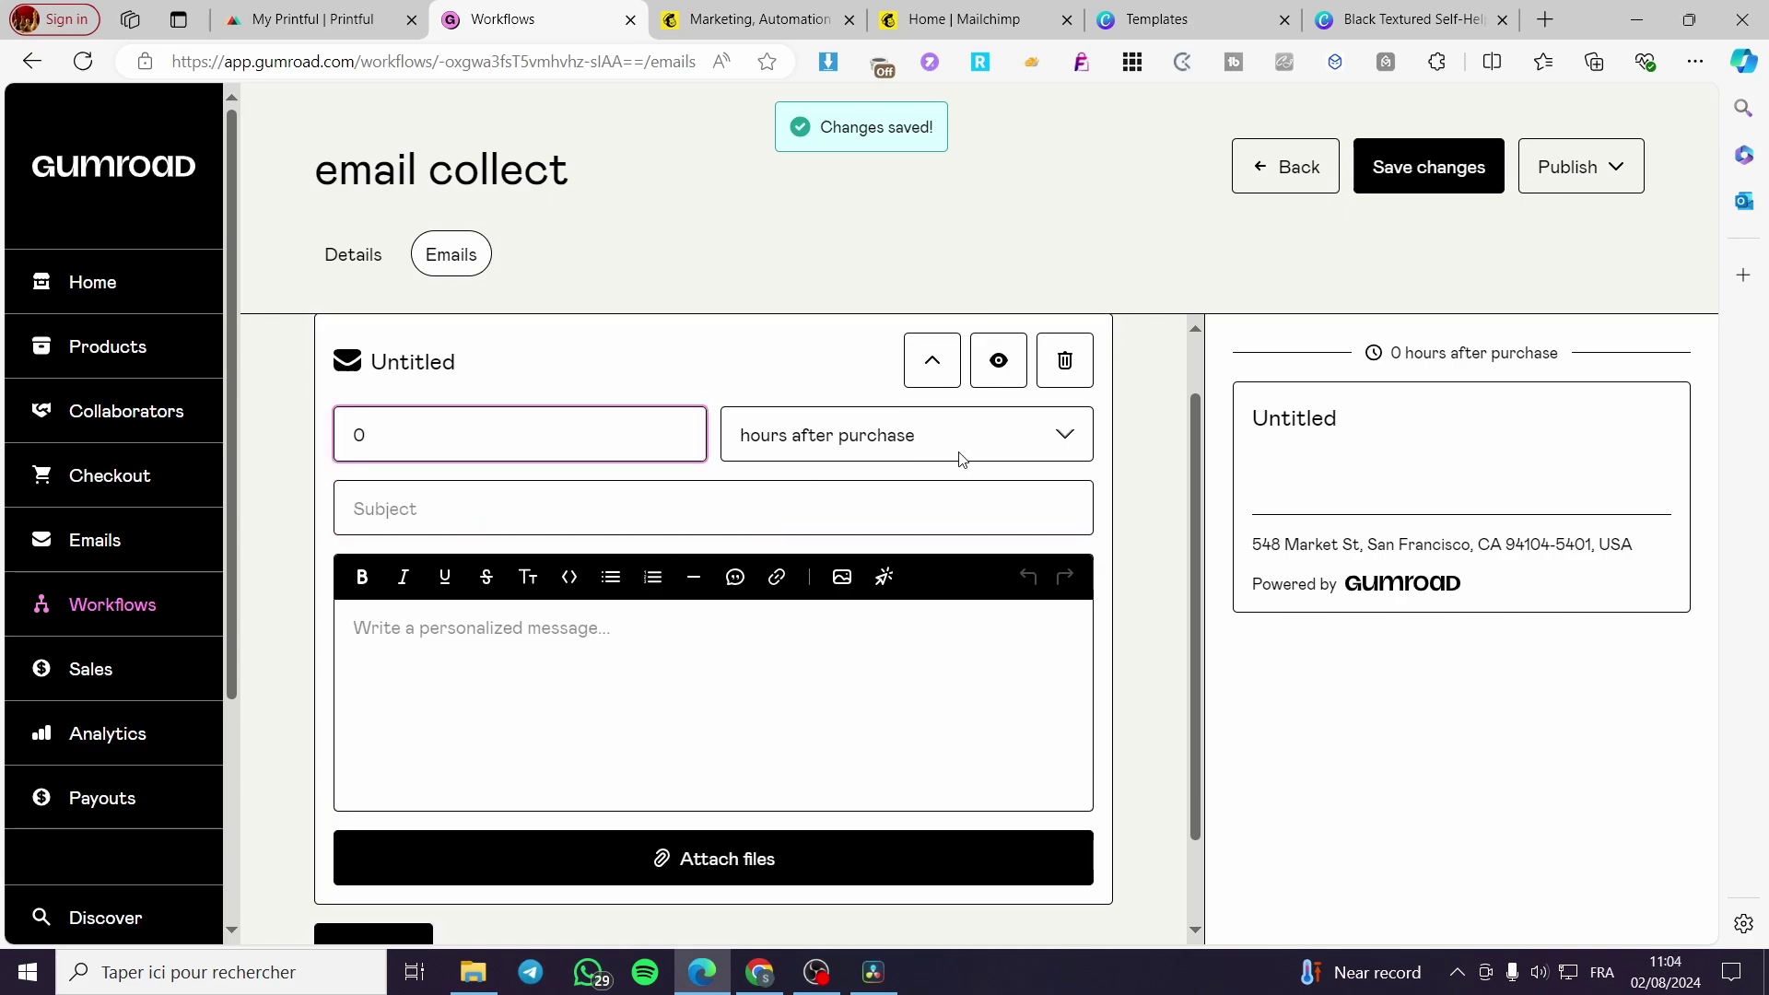
left_click(914, 447)
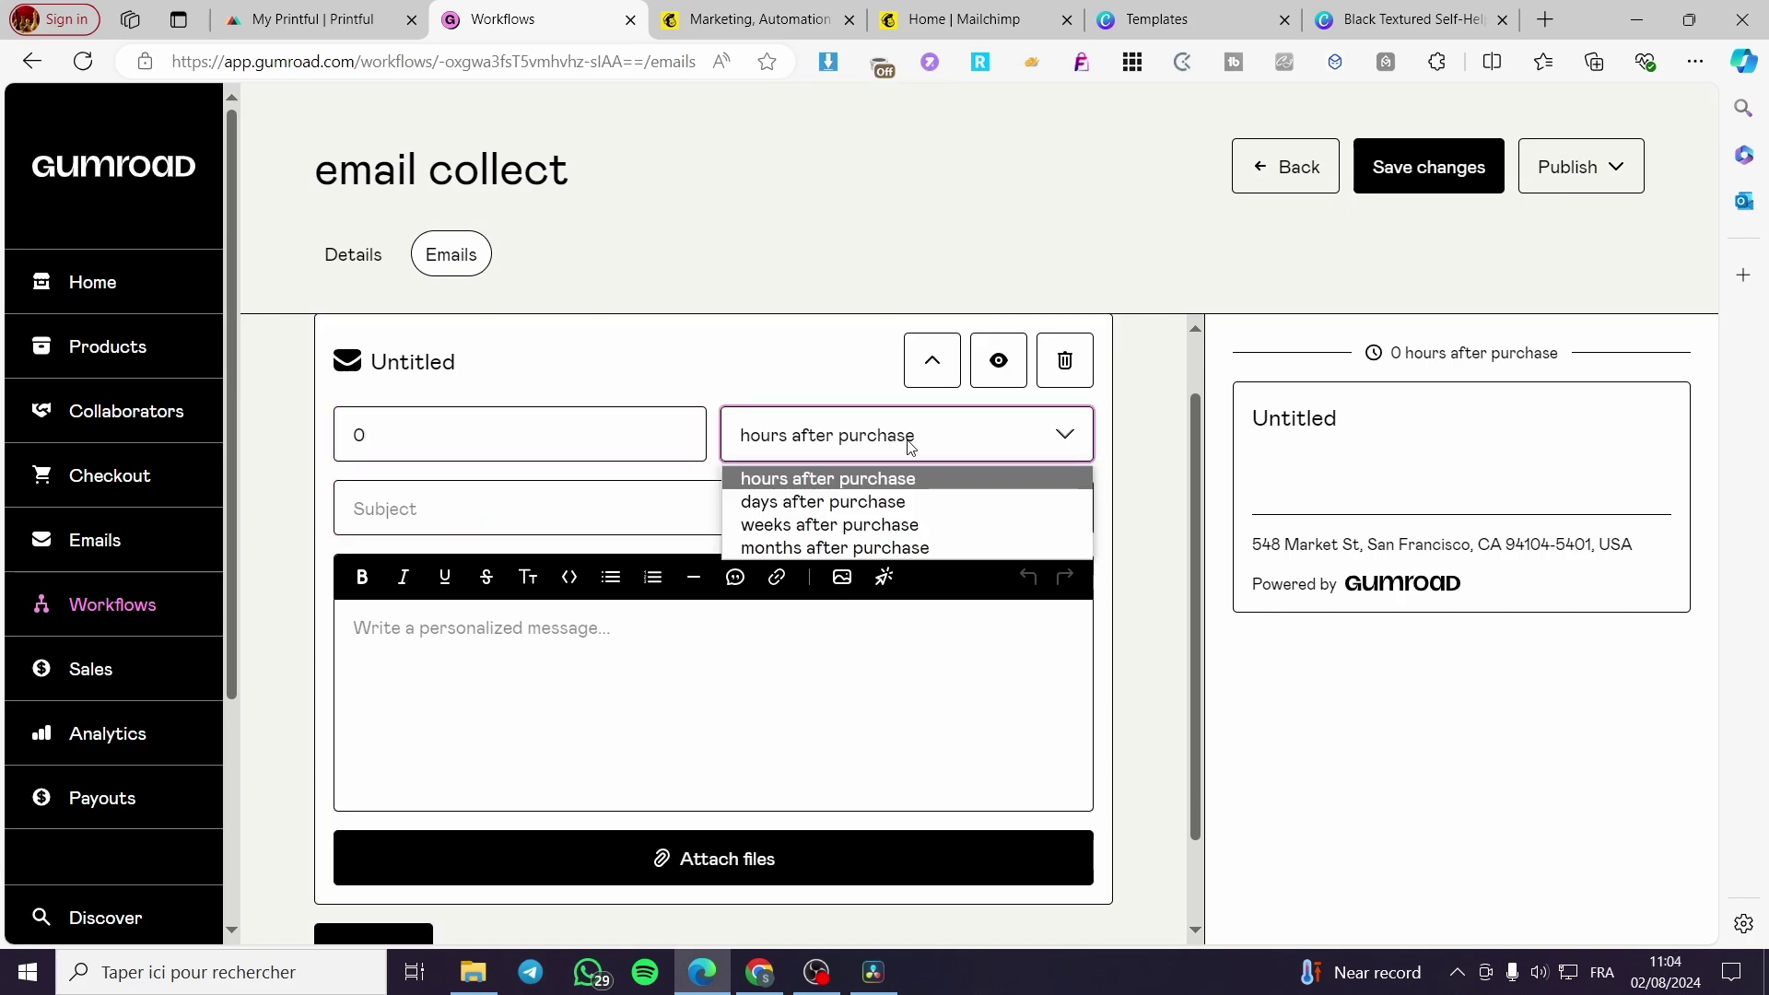
left_click(426, 433)
type("1")
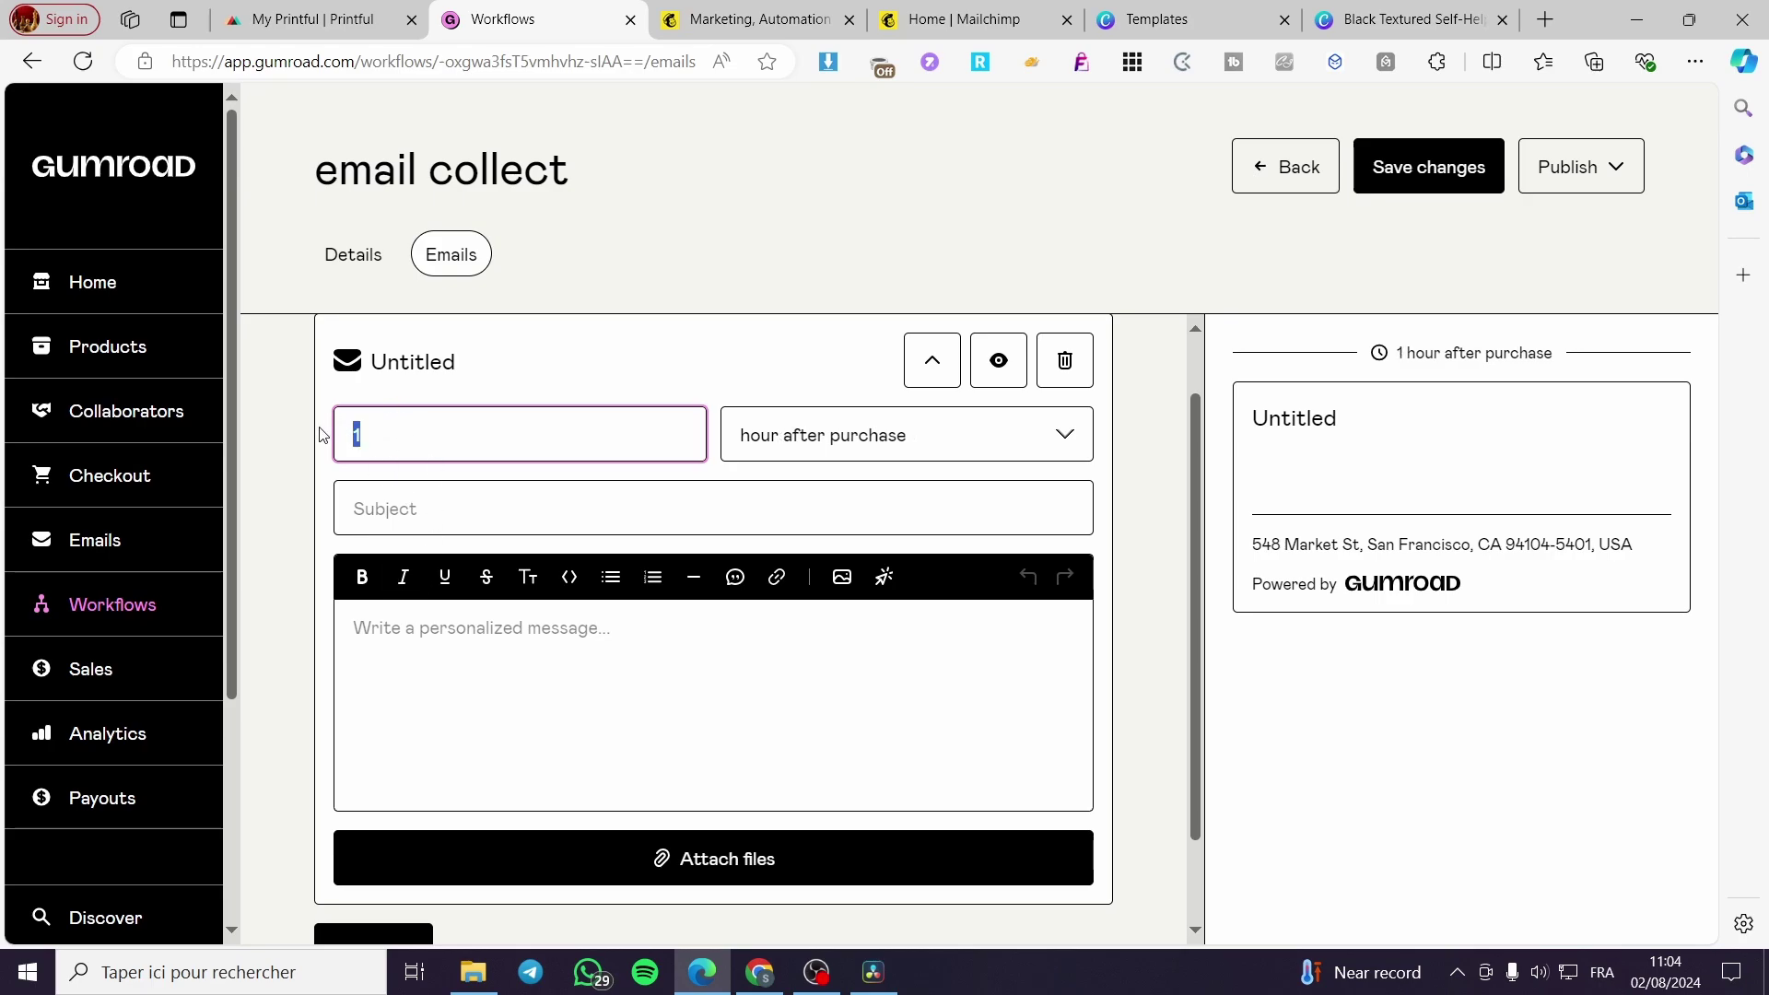
type("2")
Step: Enter "Thank for getting our E-book here is More" as the workflow email's subject
left_click(387, 498)
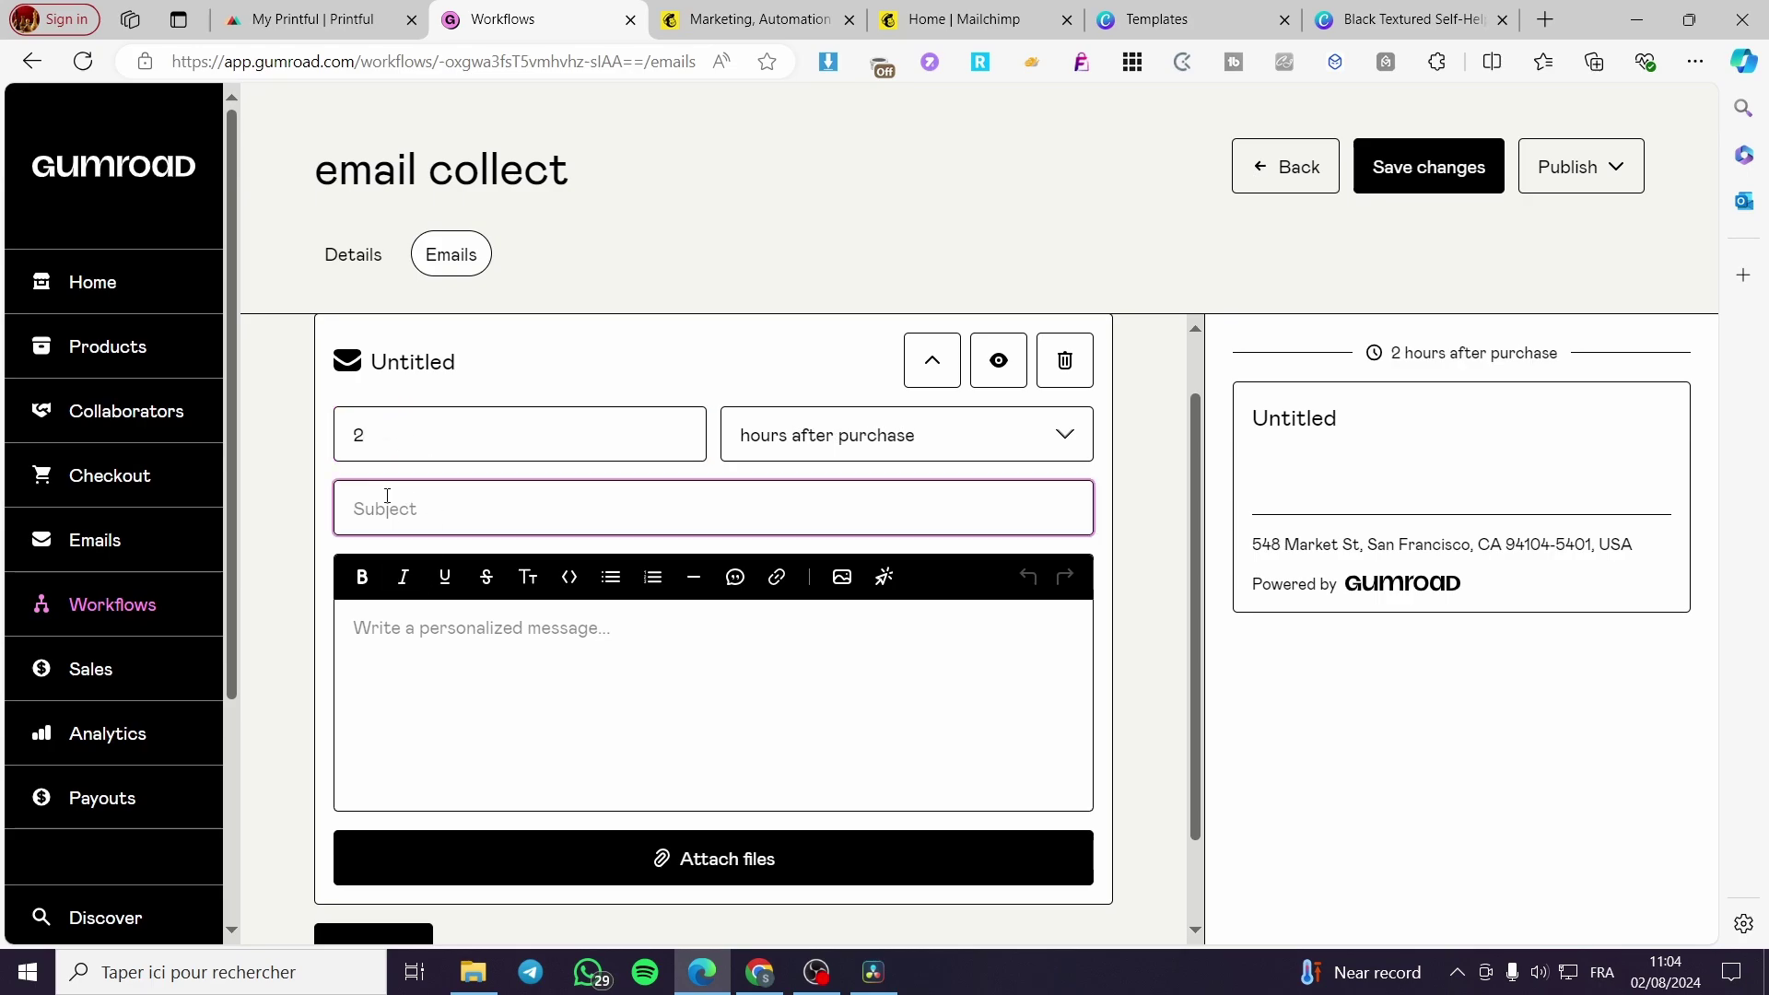
type("Than")
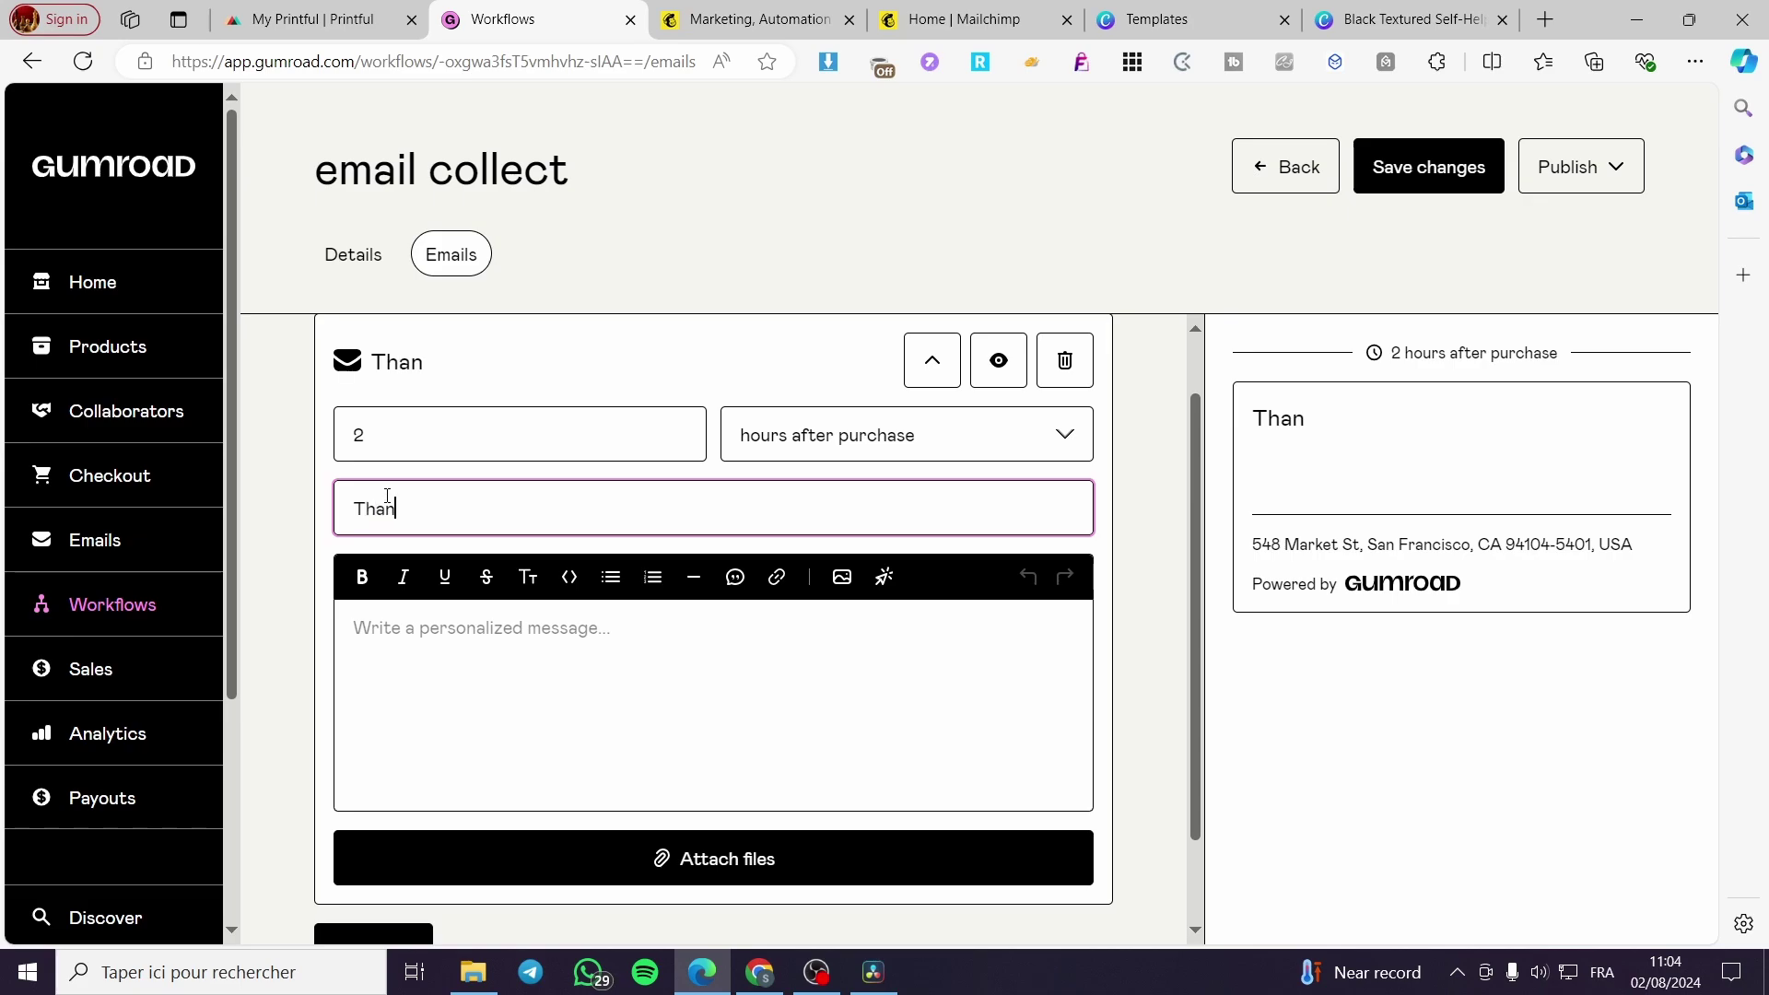
type("k for yo")
type("etting our E-book")
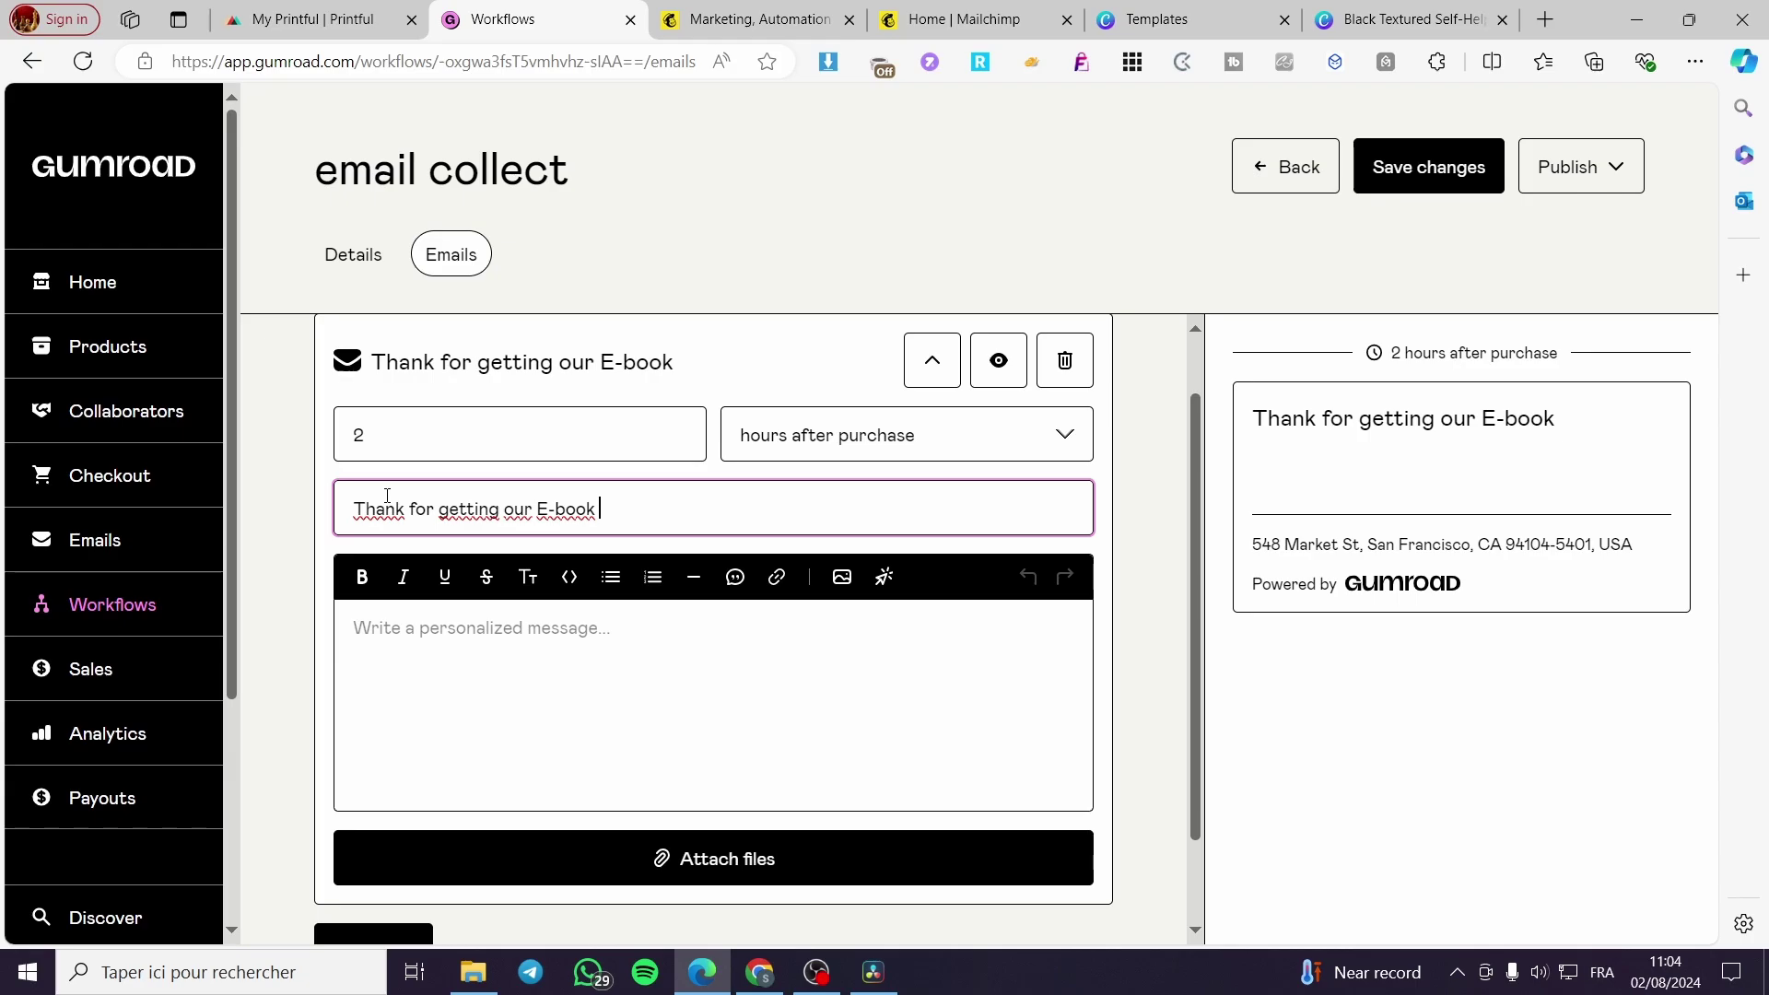
type("here is")
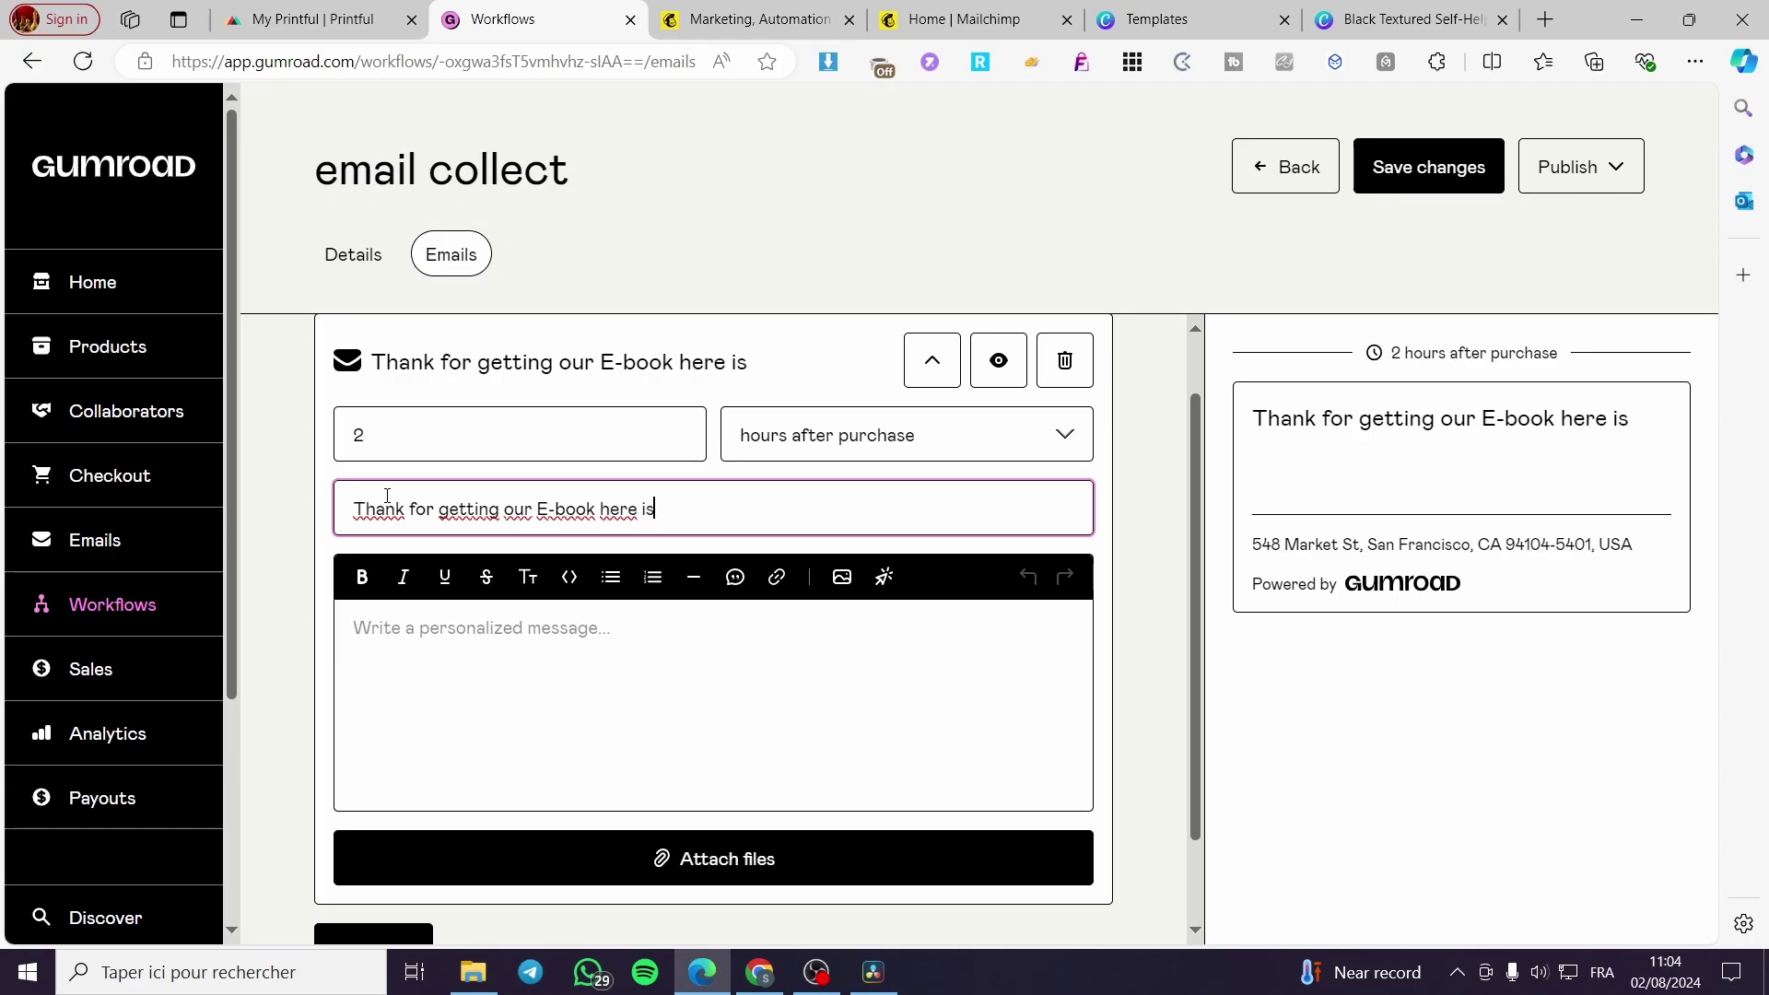
type(" MOre")
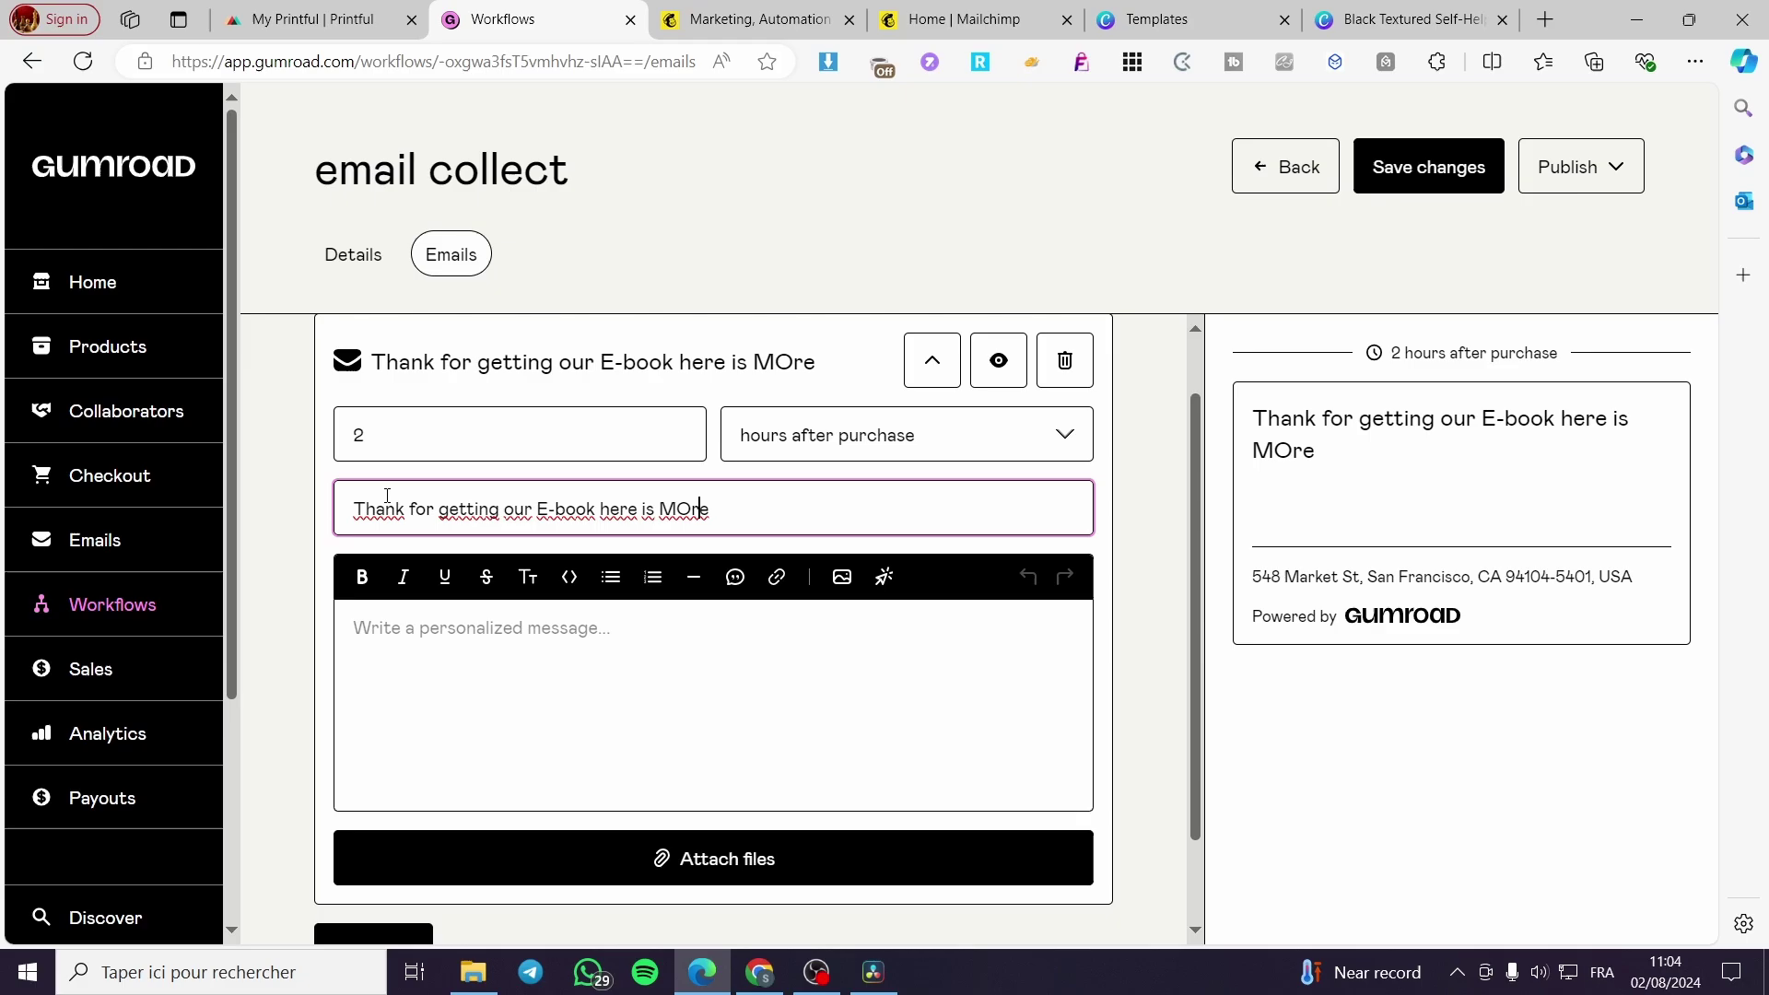
key("Left")
key("BackSpace")
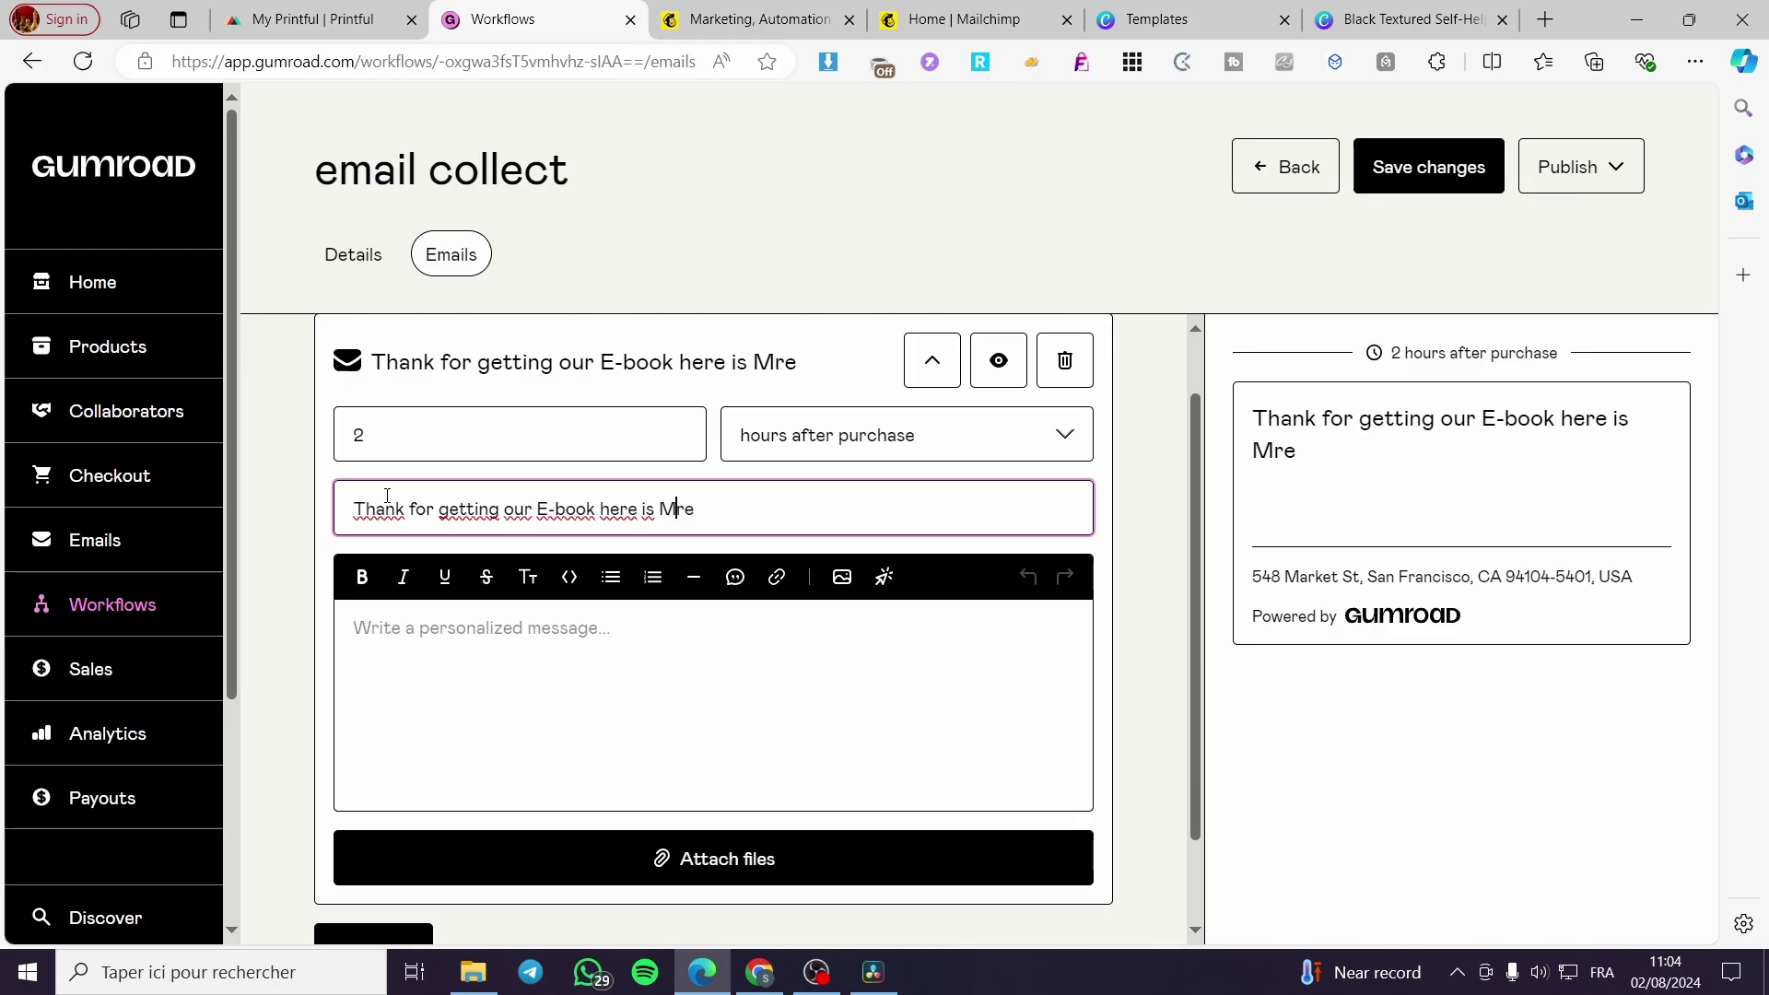
type("o")
left_click(580, 662)
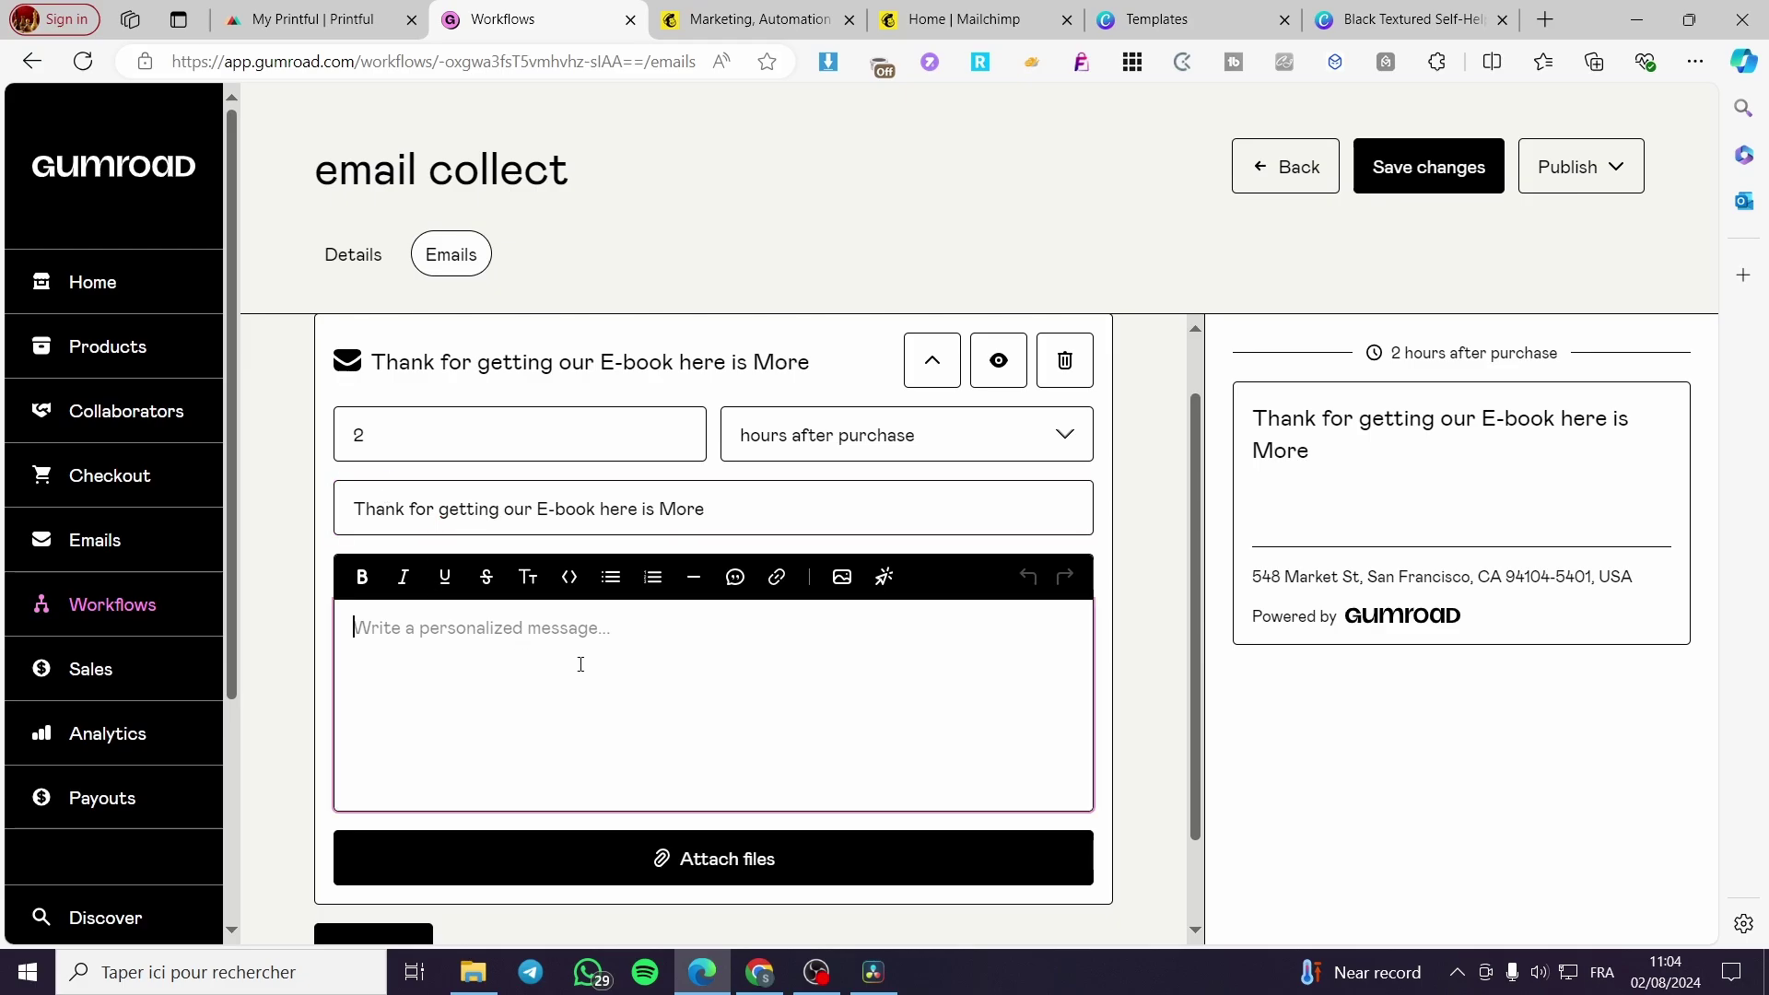
Step: Switch to Canva, close the e-book cover design, and open the Purple & Blue Bright Colourful Retro newsletter from the recent designs
scroll(600, 656, "down", 1)
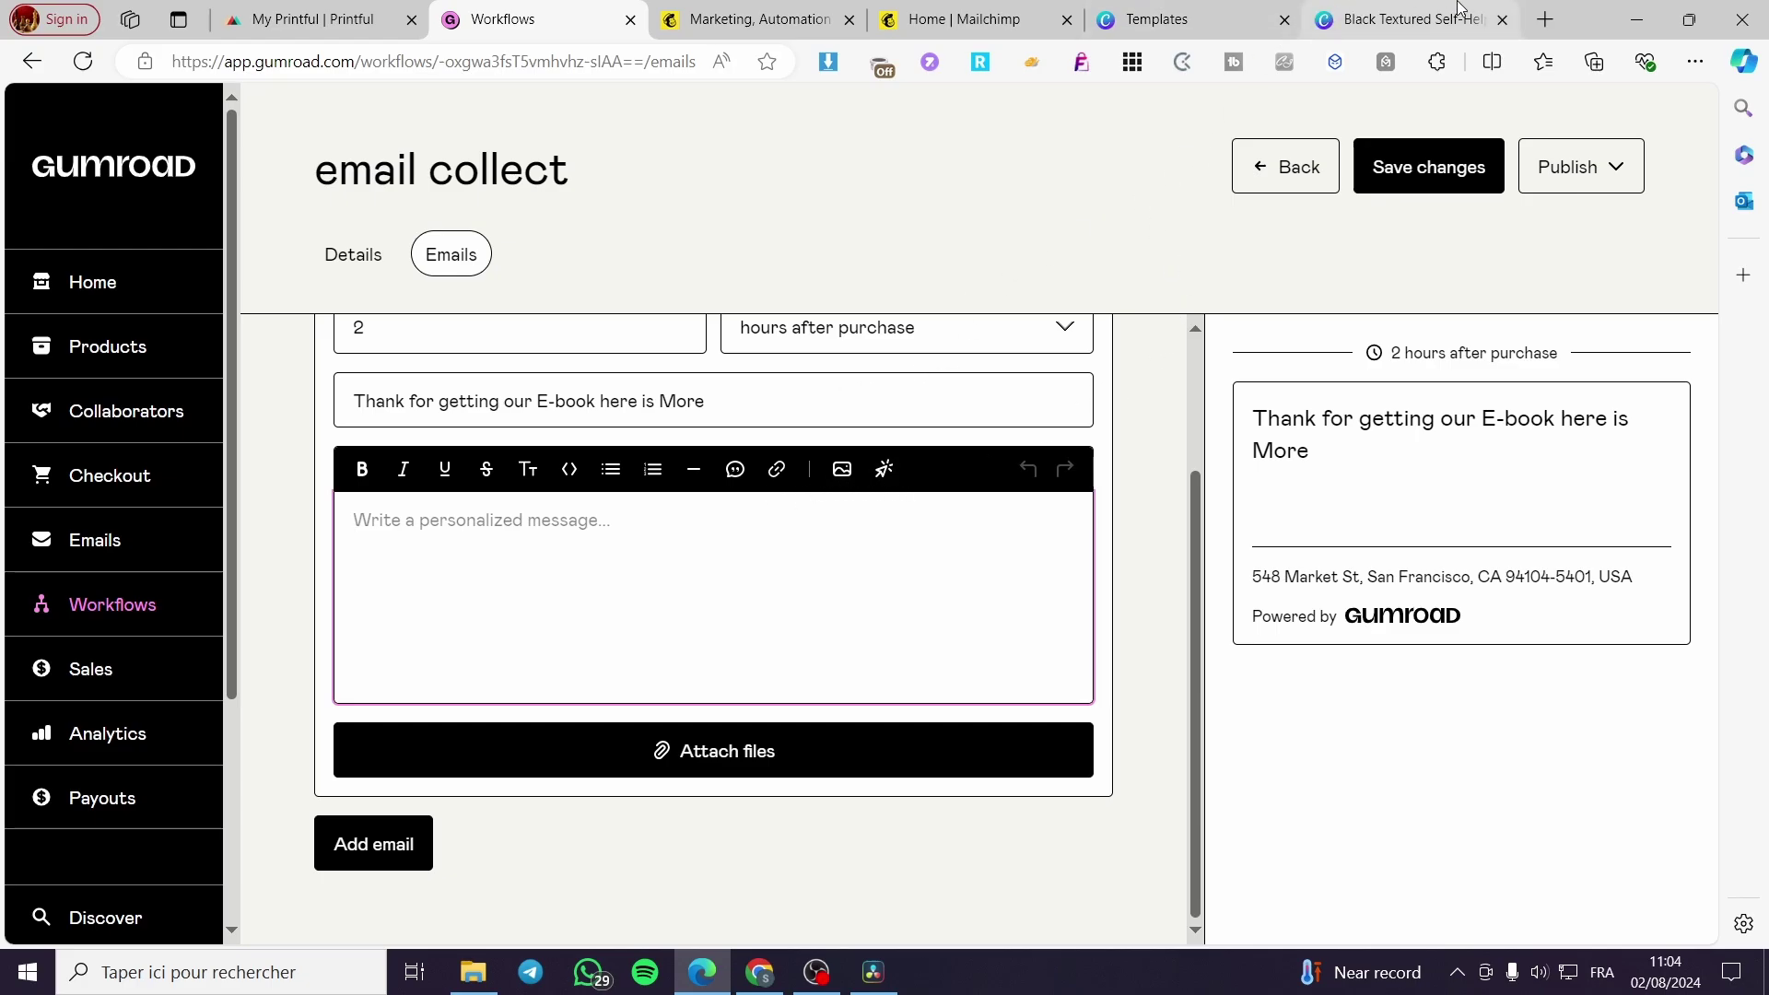
left_click(1405, 12)
left_click(1500, 21)
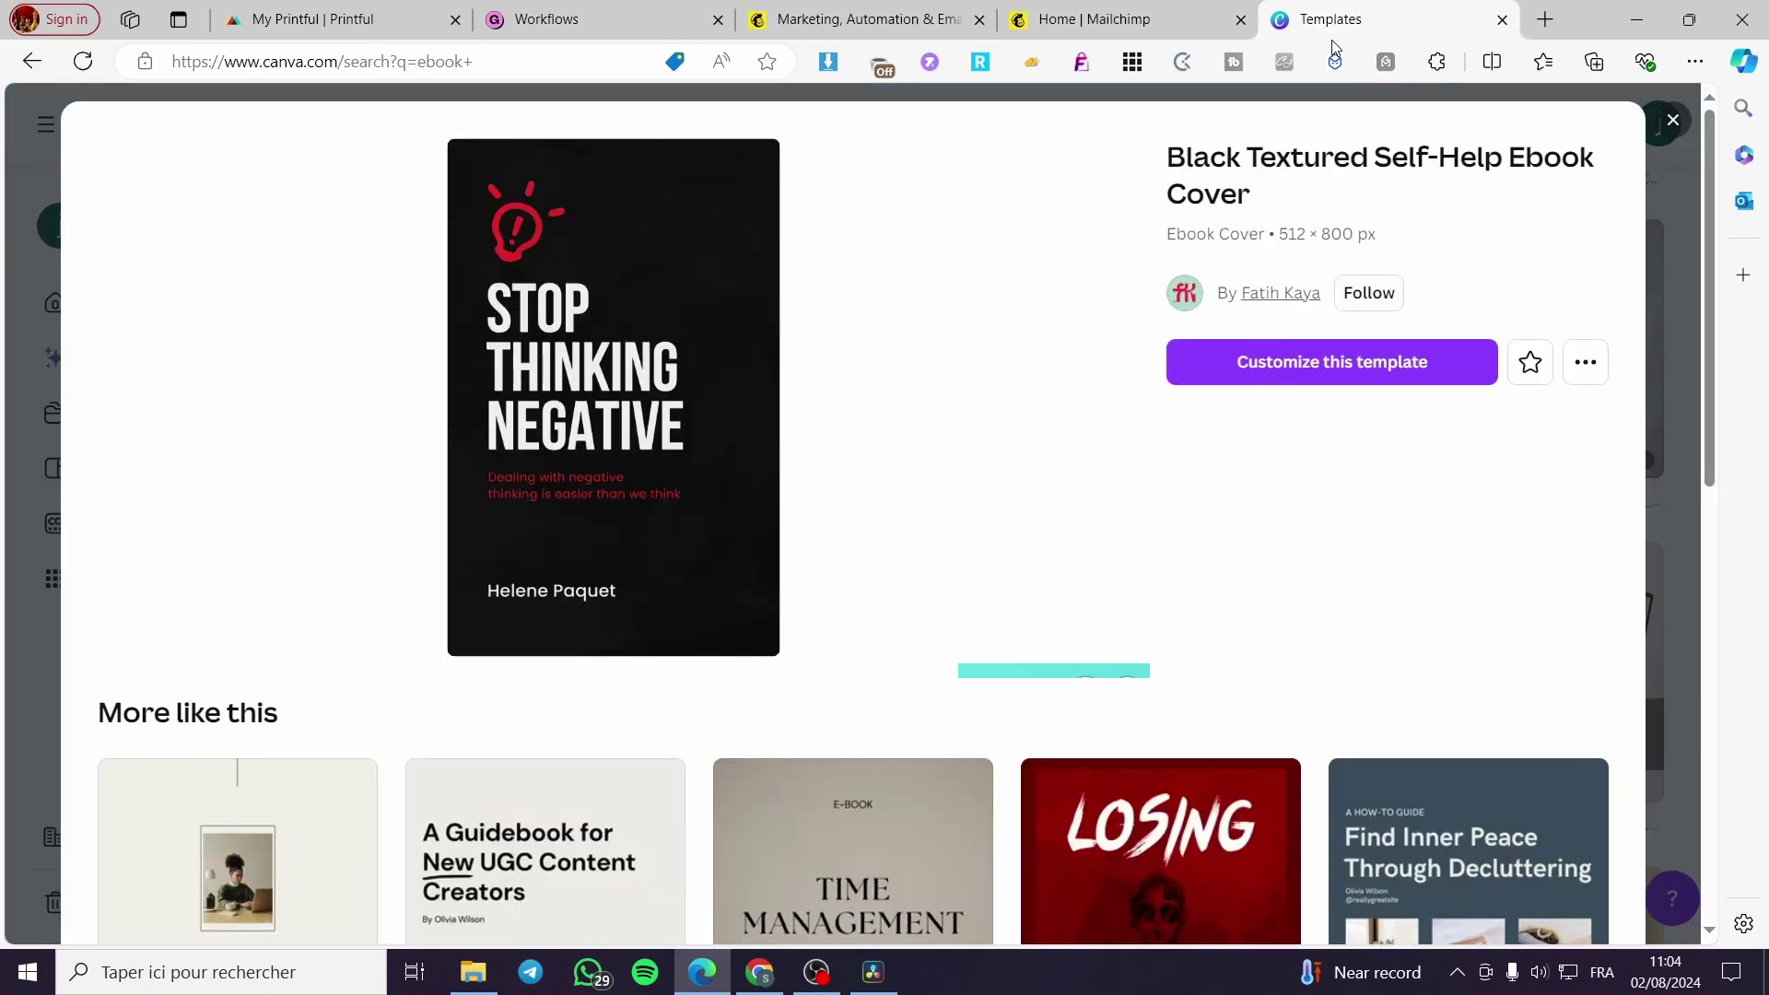
left_click(1667, 120)
scroll(845, 569, "up", 8)
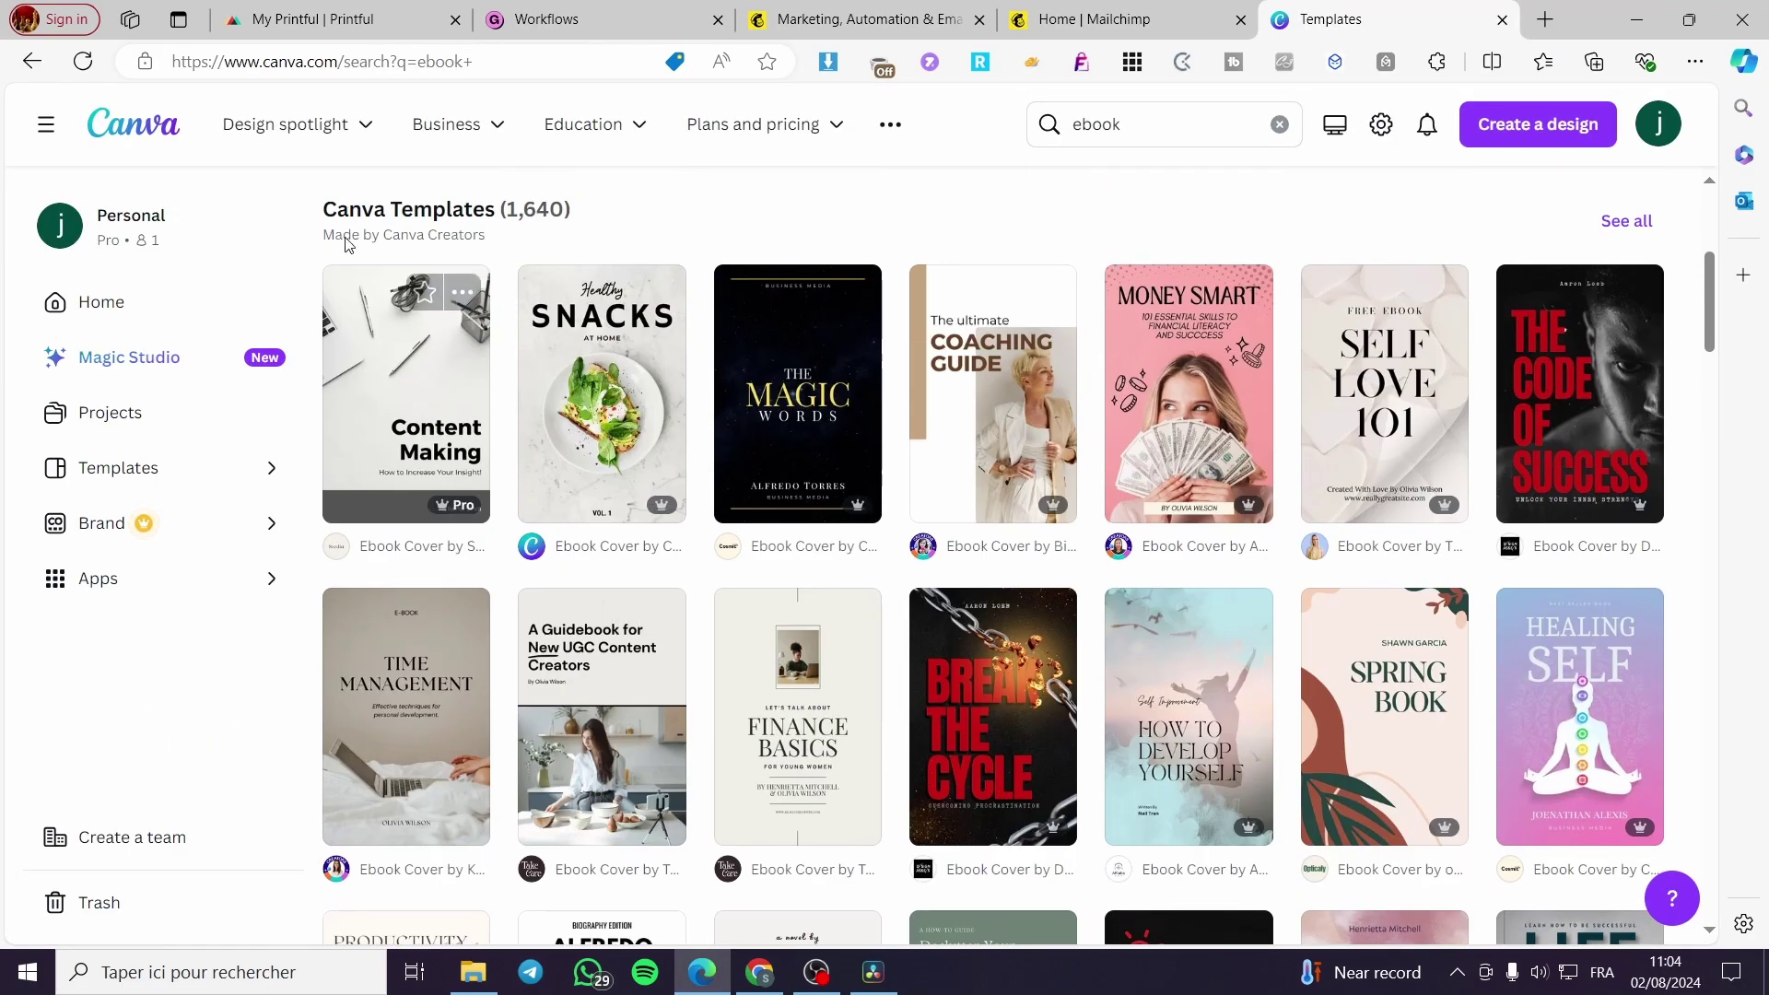
left_click(103, 307)
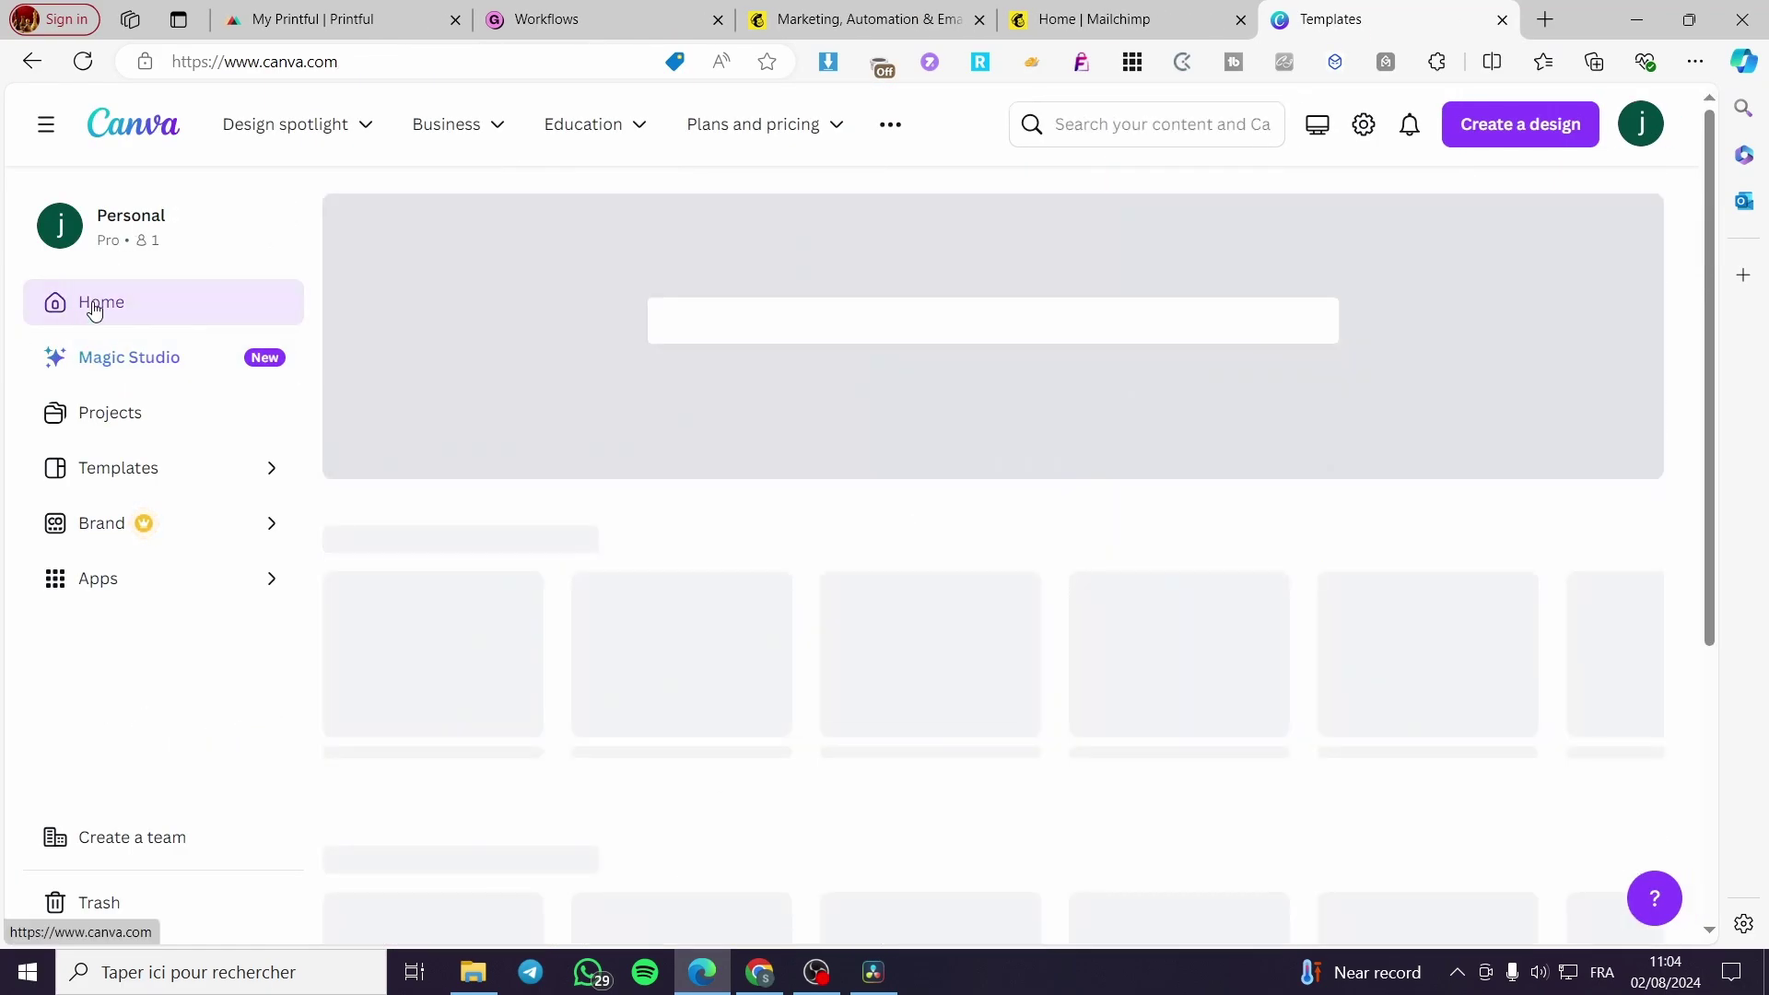
scroll(599, 465, "down", 10)
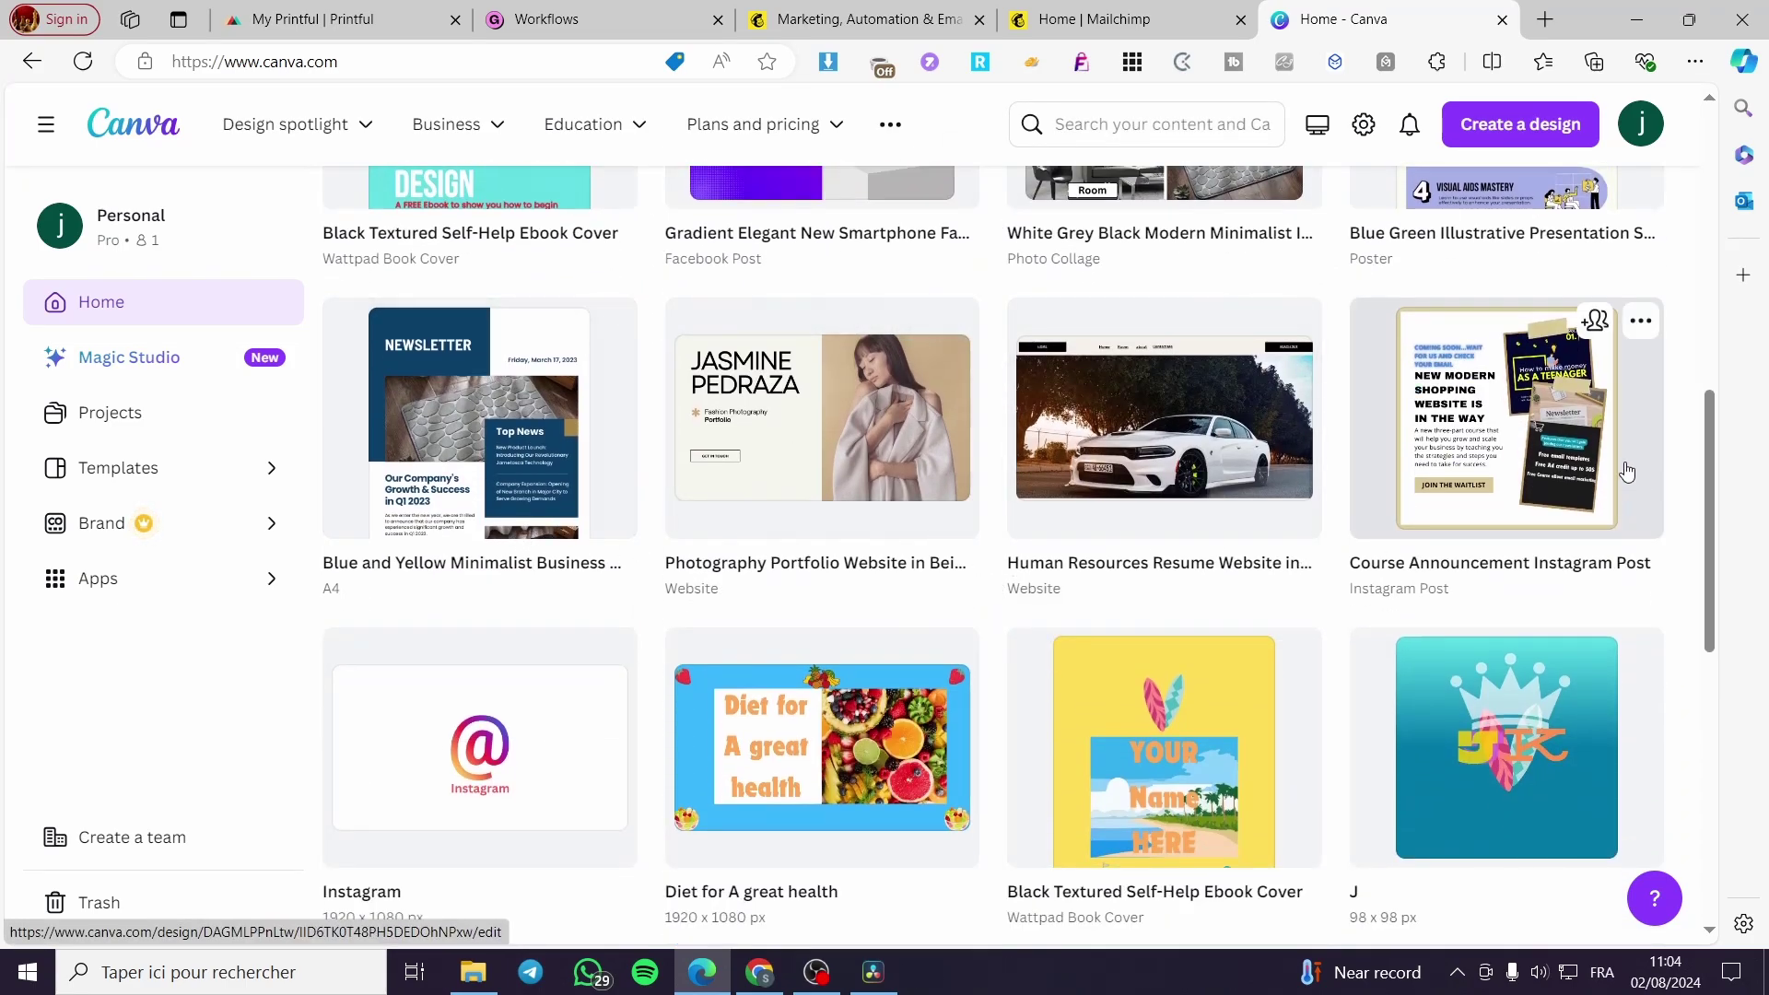
scroll(1596, 465, "down", 2)
scroll(902, 341, "down", 4)
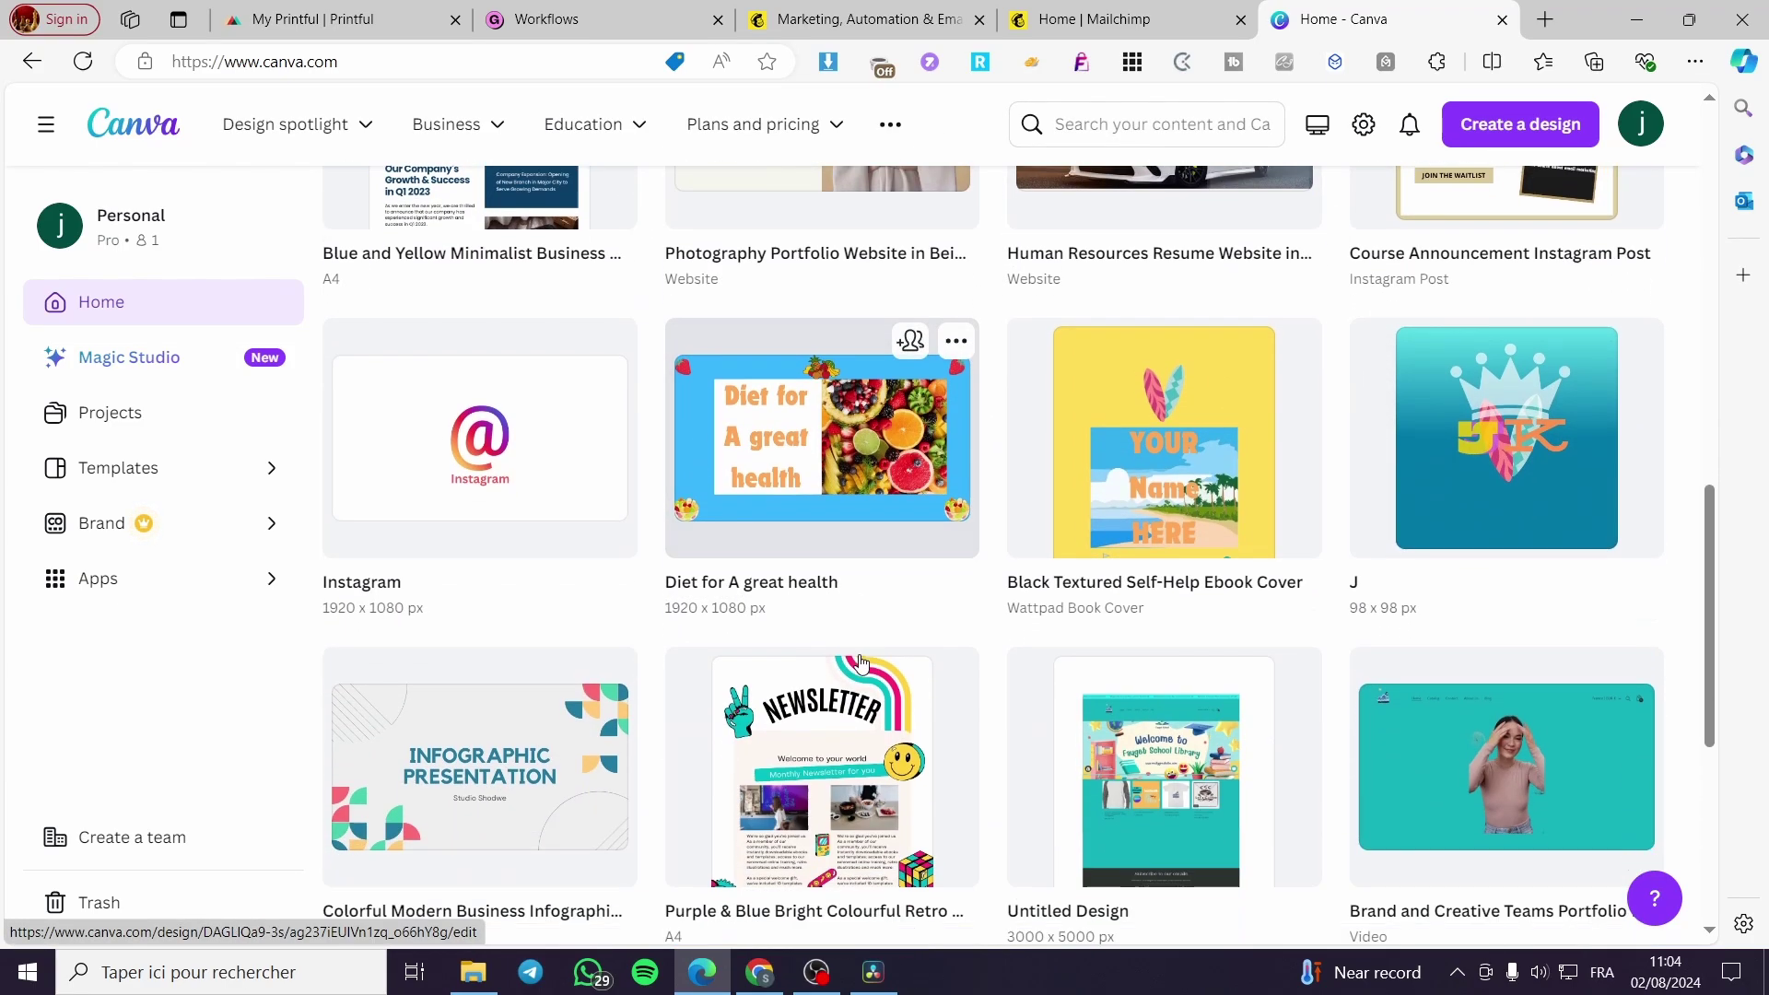
left_click(855, 645)
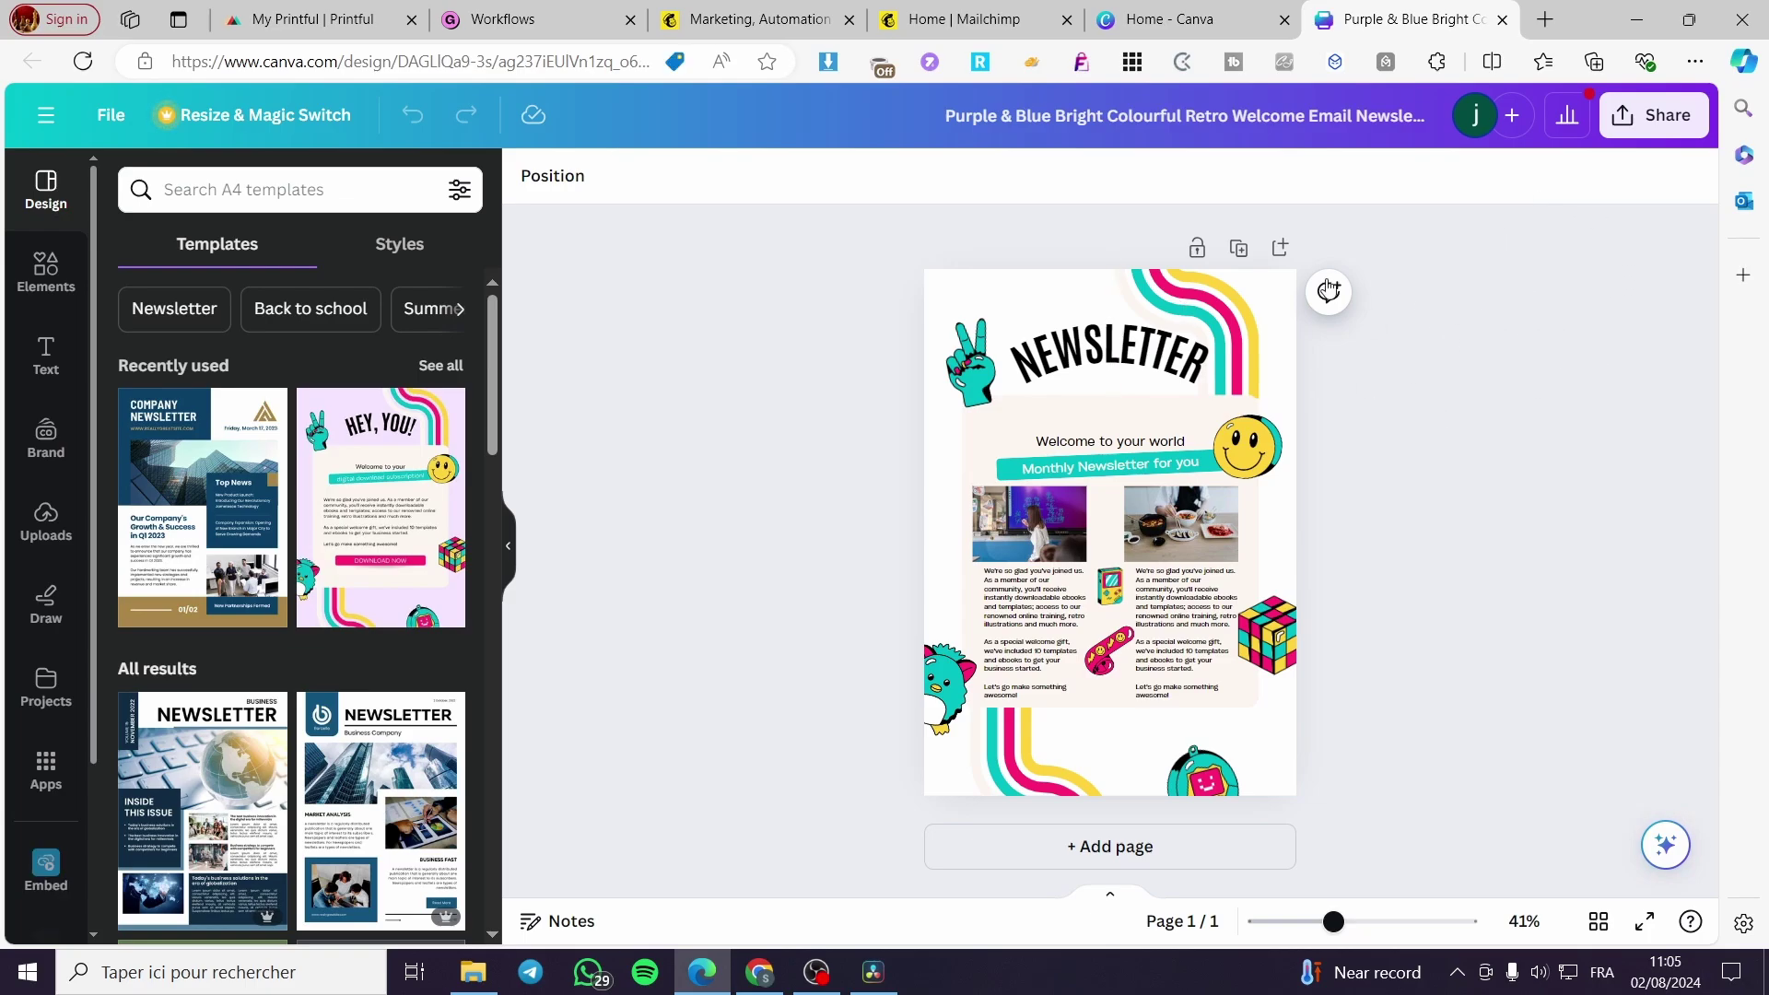
Step: Download the newsletter design as a PNG
left_click(1691, 134)
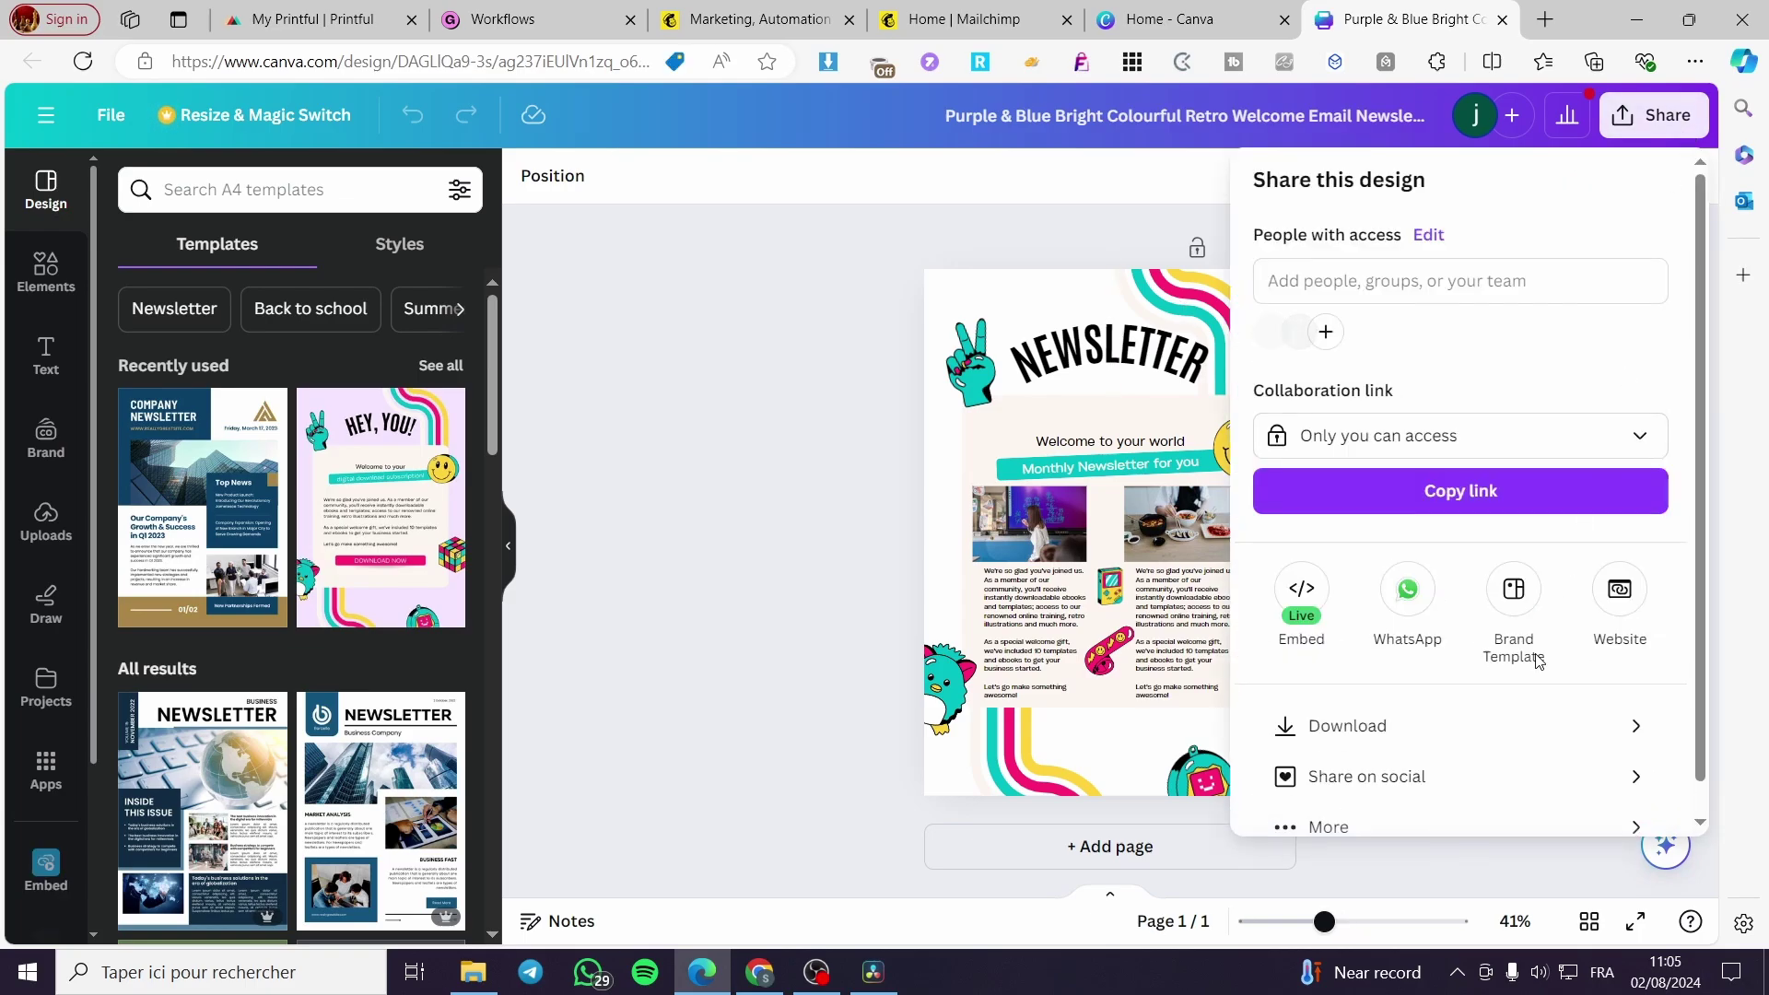
left_click(1480, 722)
left_click(1495, 280)
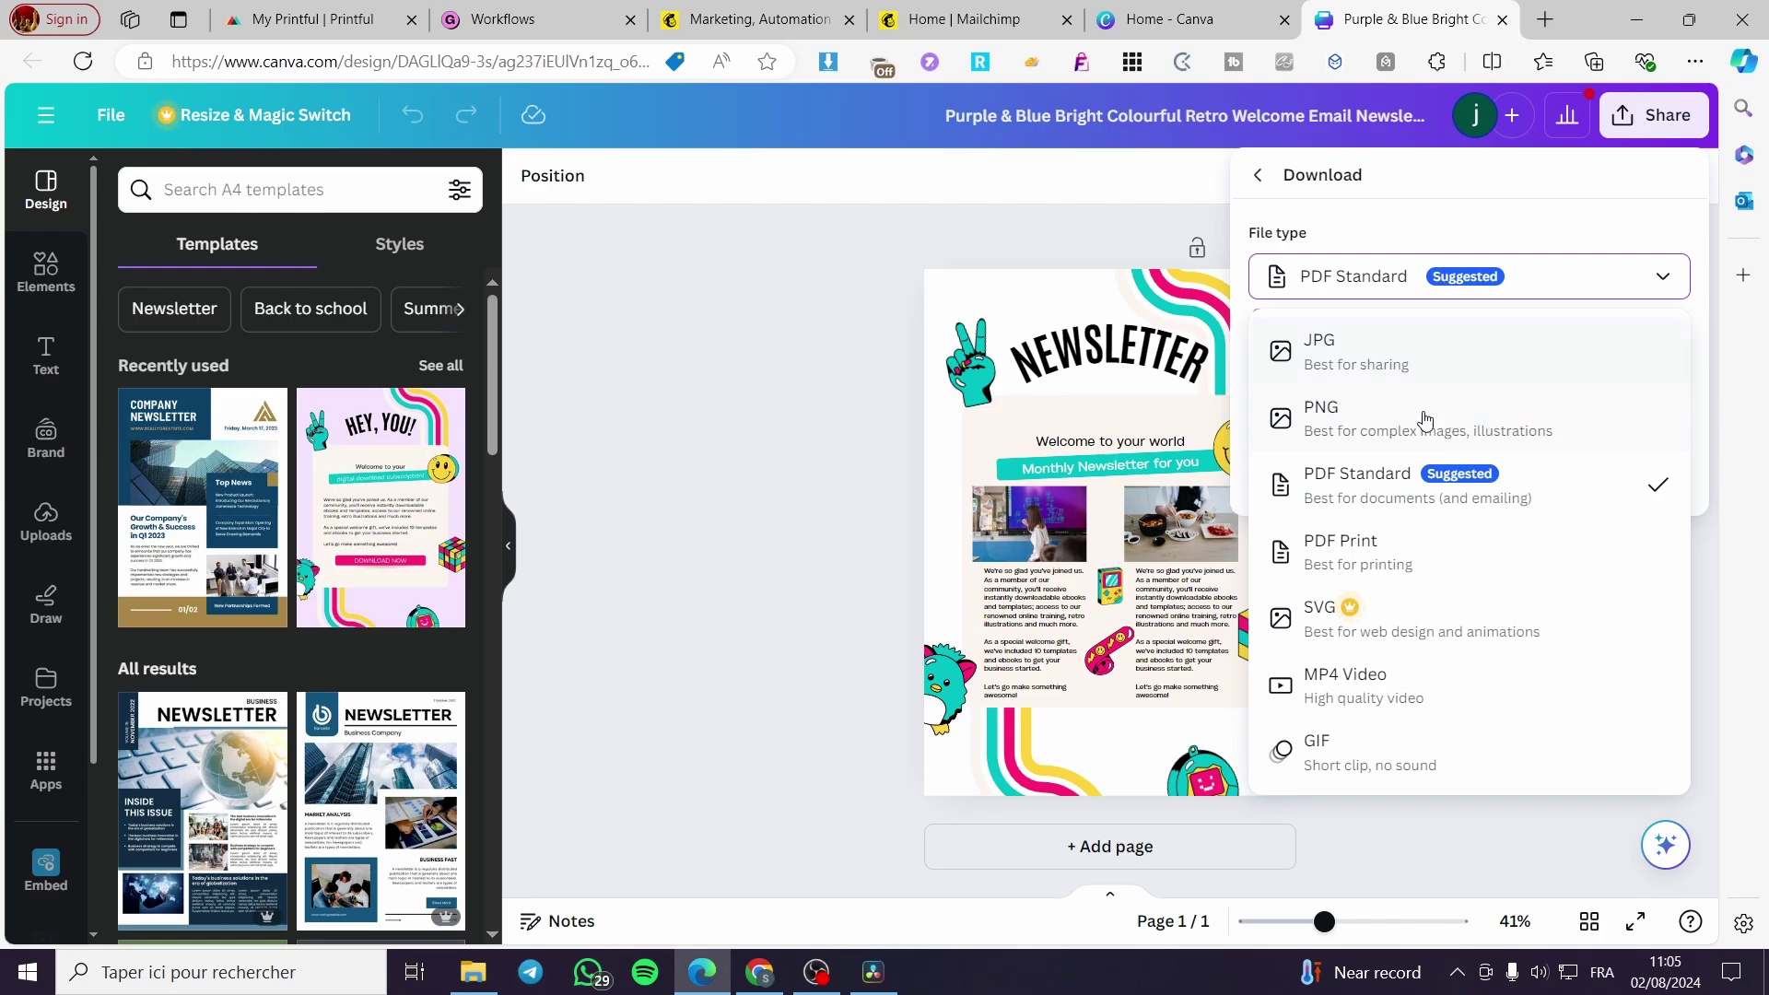
left_click(1423, 412)
left_click(1468, 586)
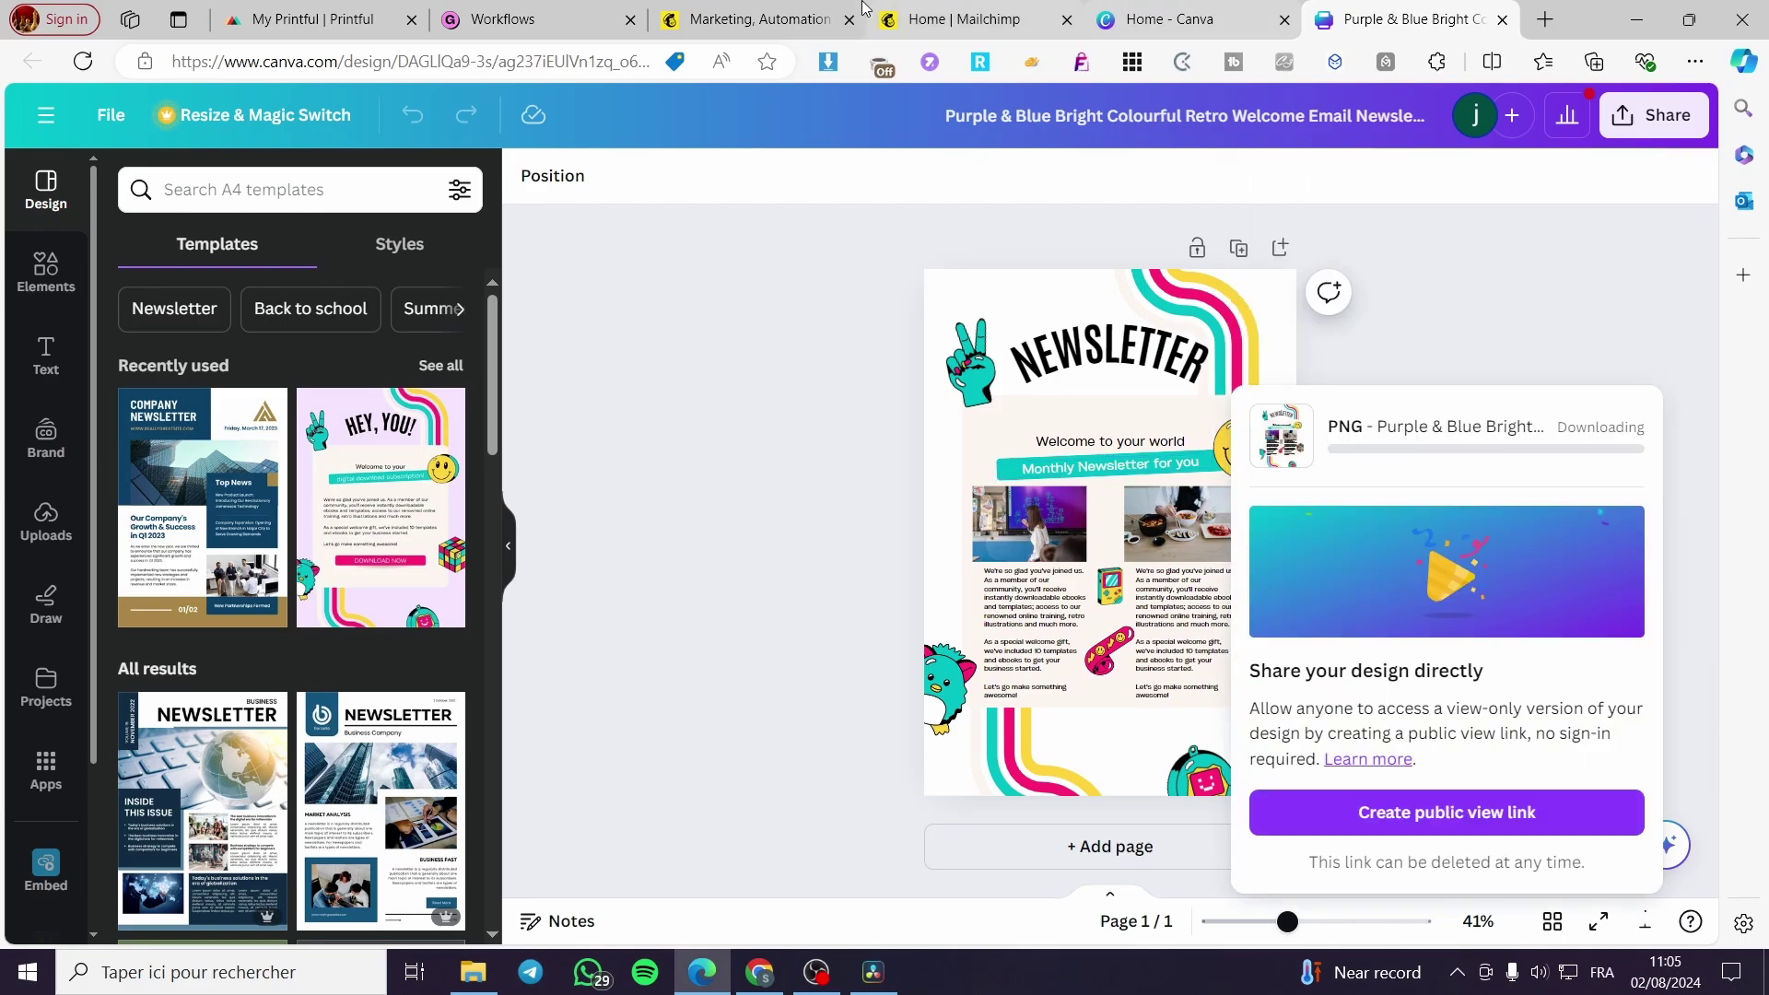
Step: Switch to the Mailchimp dashboard, close its marketing page, and start creating a signup landing page
left_click(752, 13)
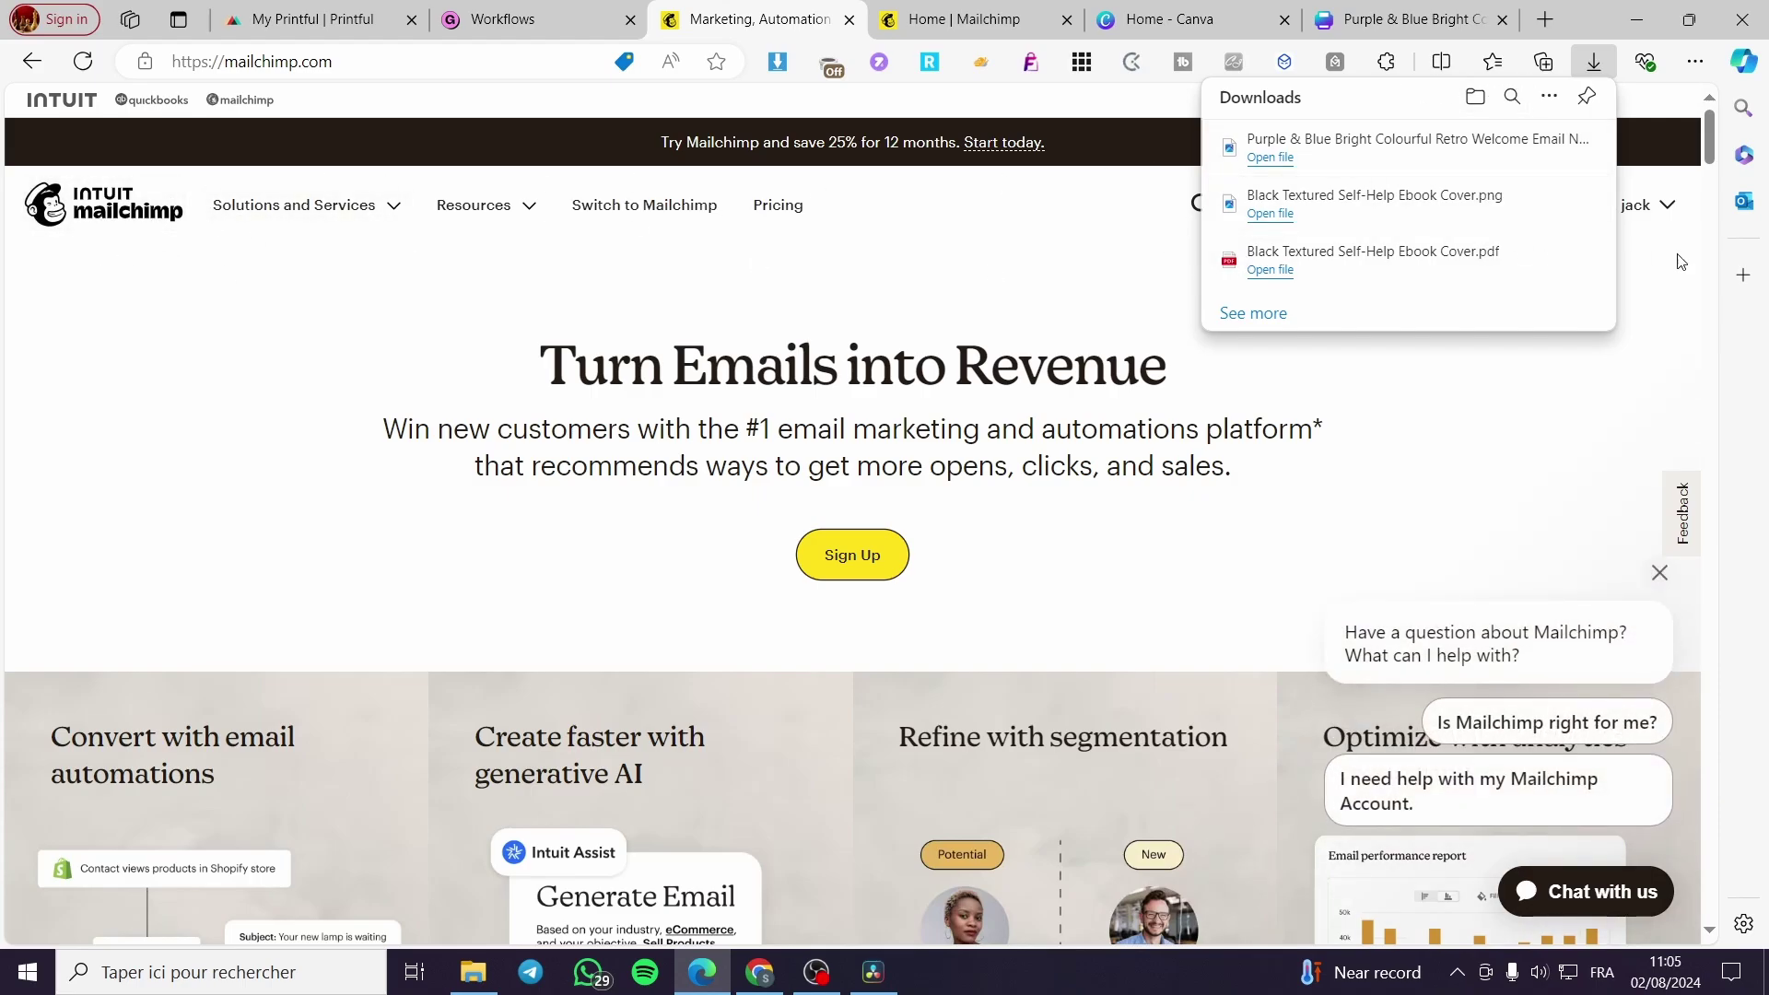
left_click(849, 19)
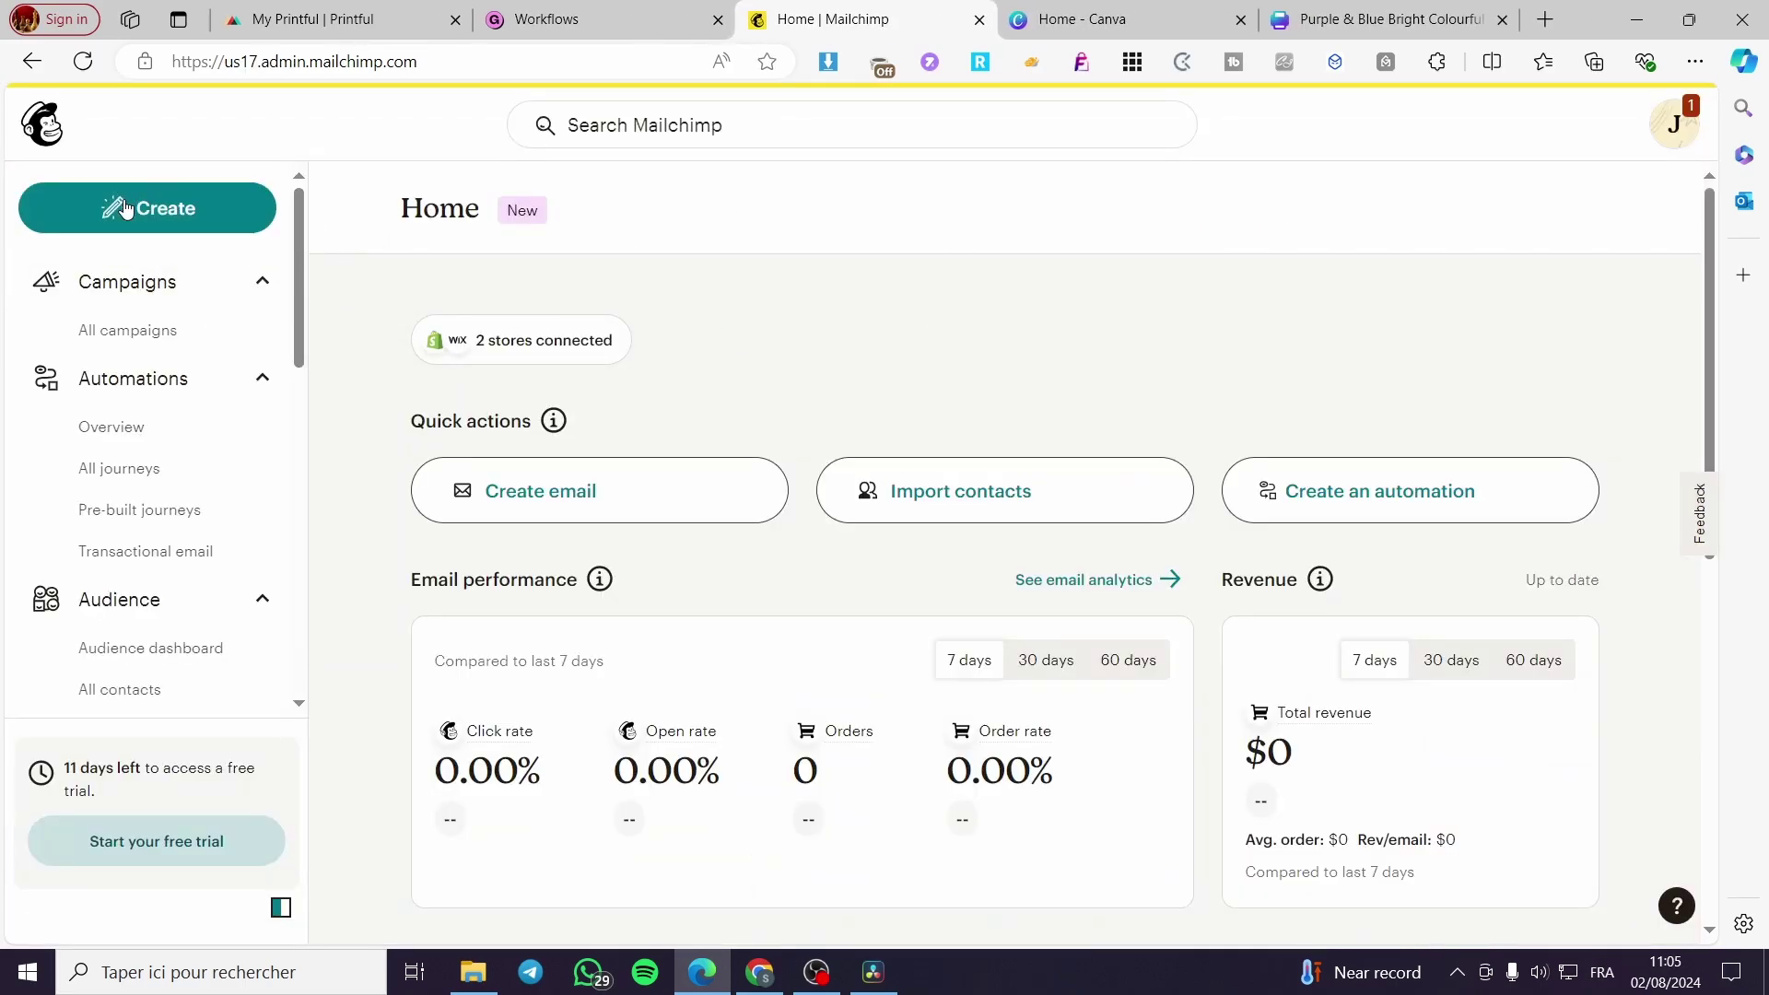
left_click(161, 208)
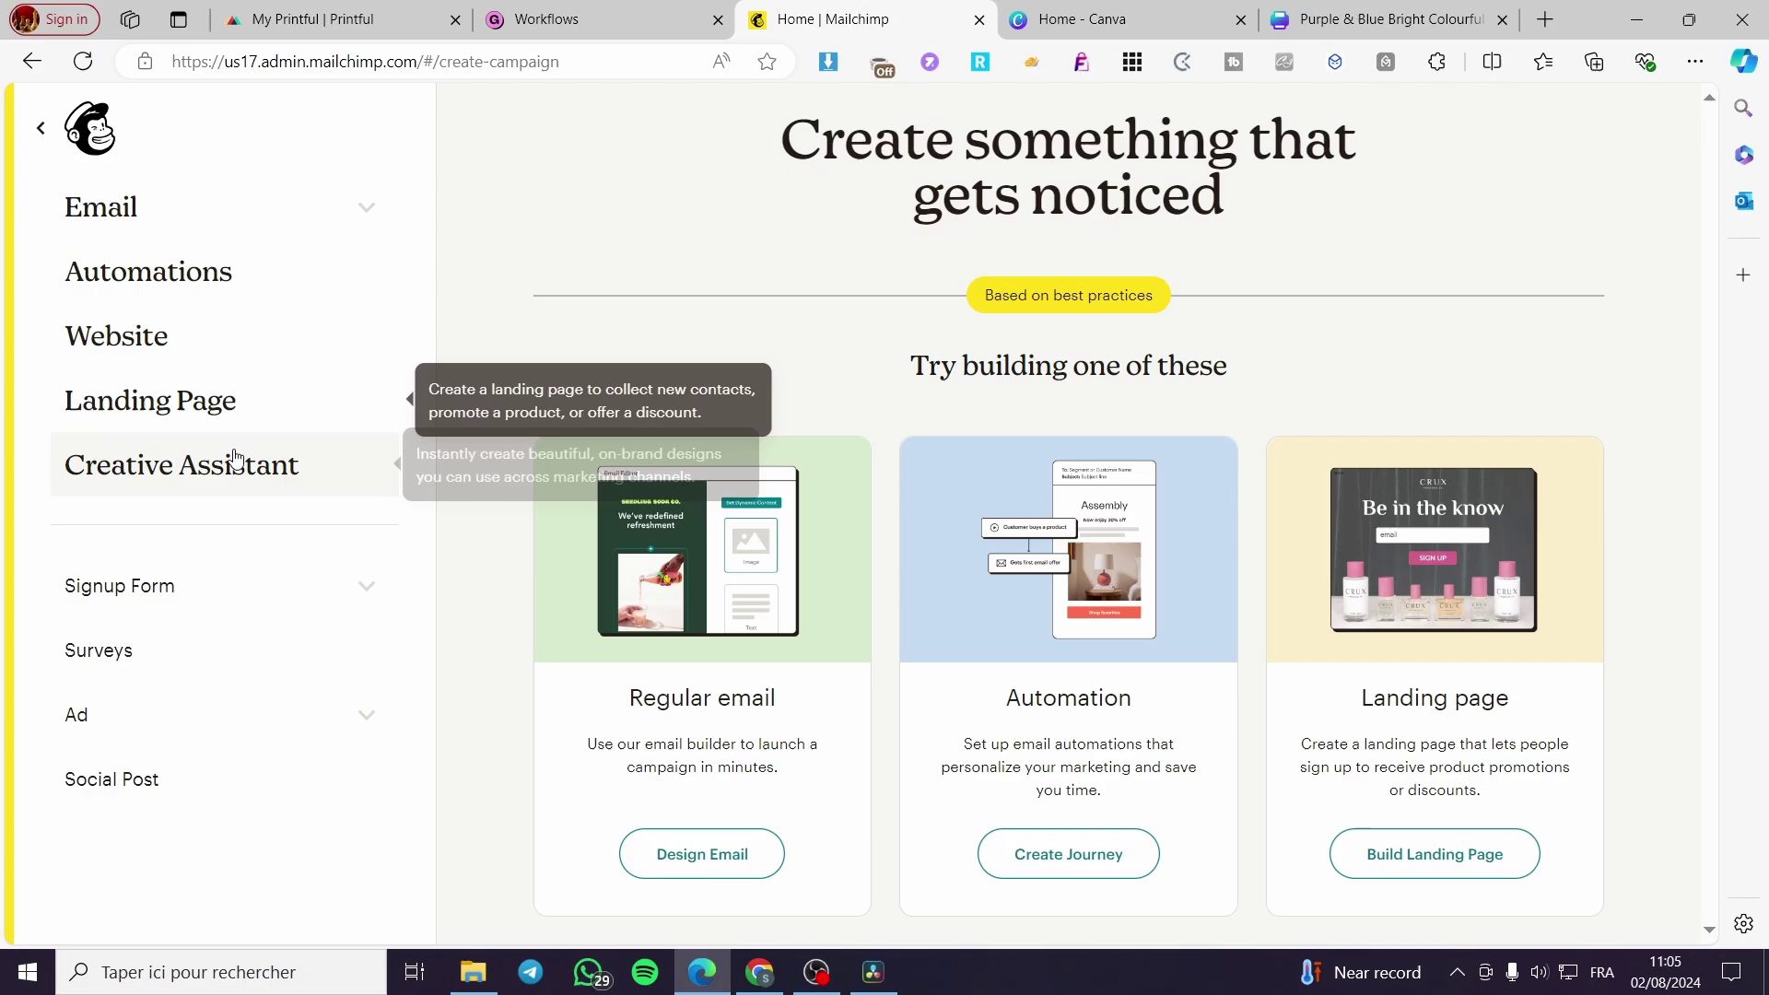
left_click(173, 405)
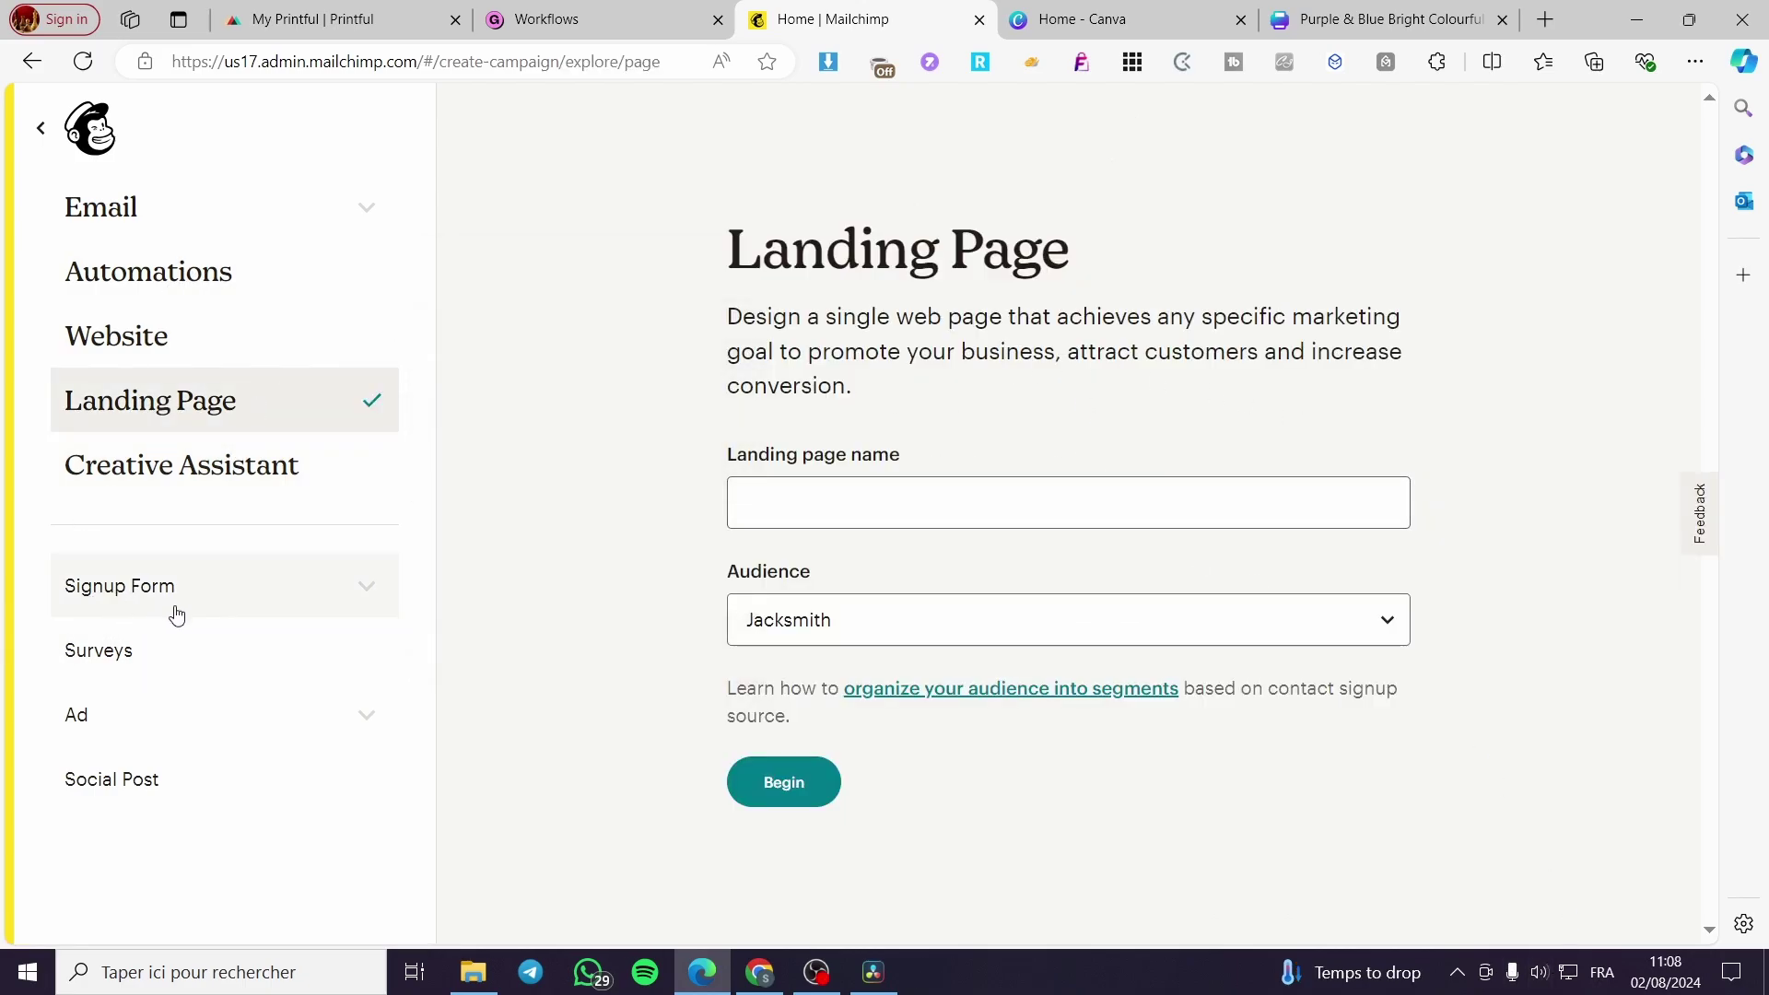
left_click(364, 602)
scroll(363, 600, "down", 1)
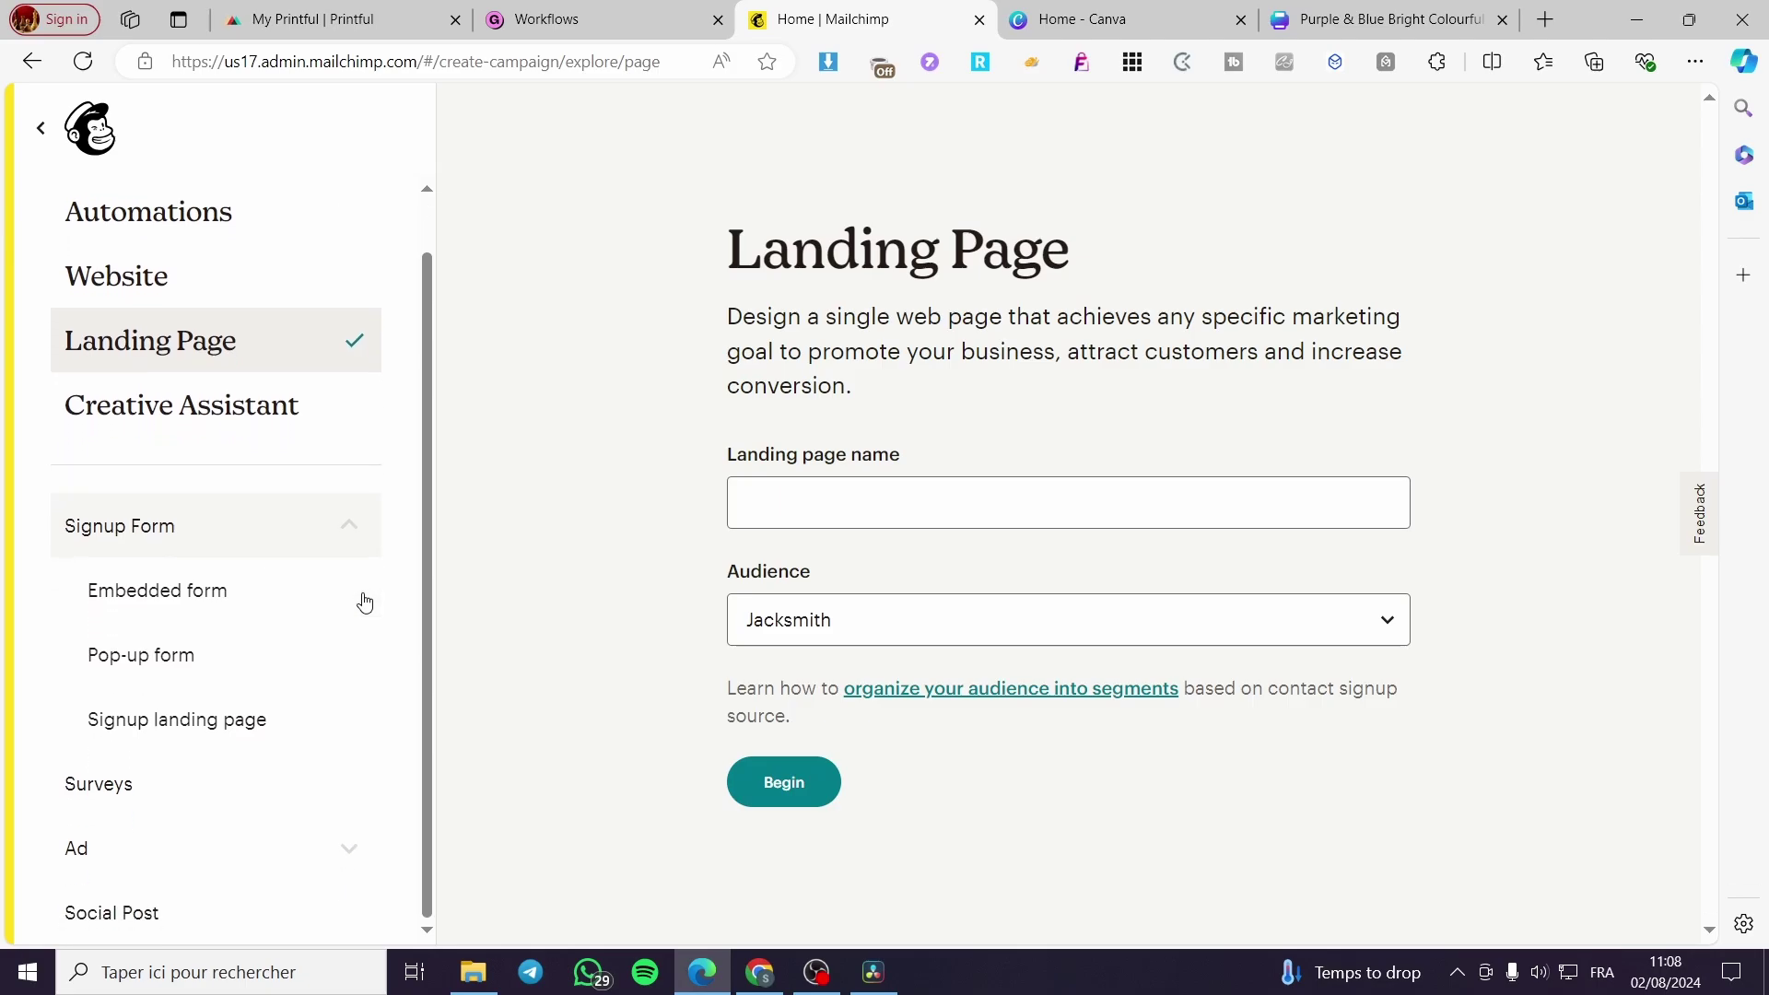
left_click(109, 737)
Step: Name the landing page "email" and begin it from the Grow Your List template
left_click(882, 499)
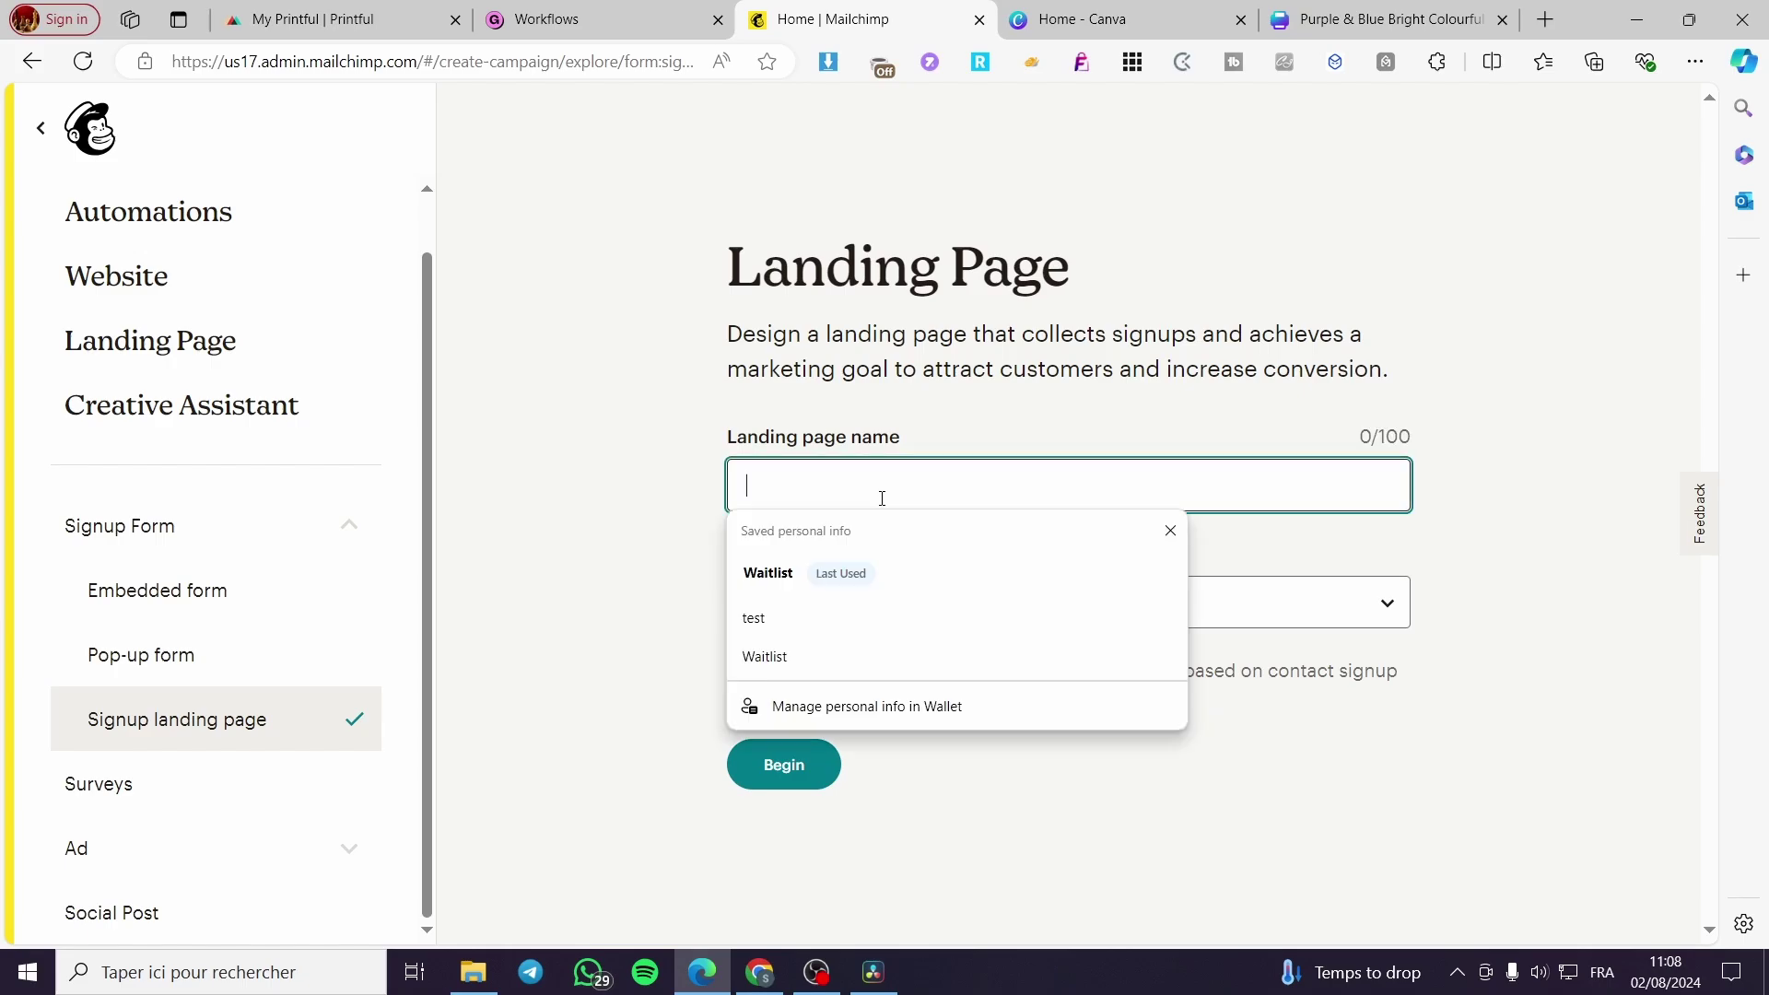
type("email")
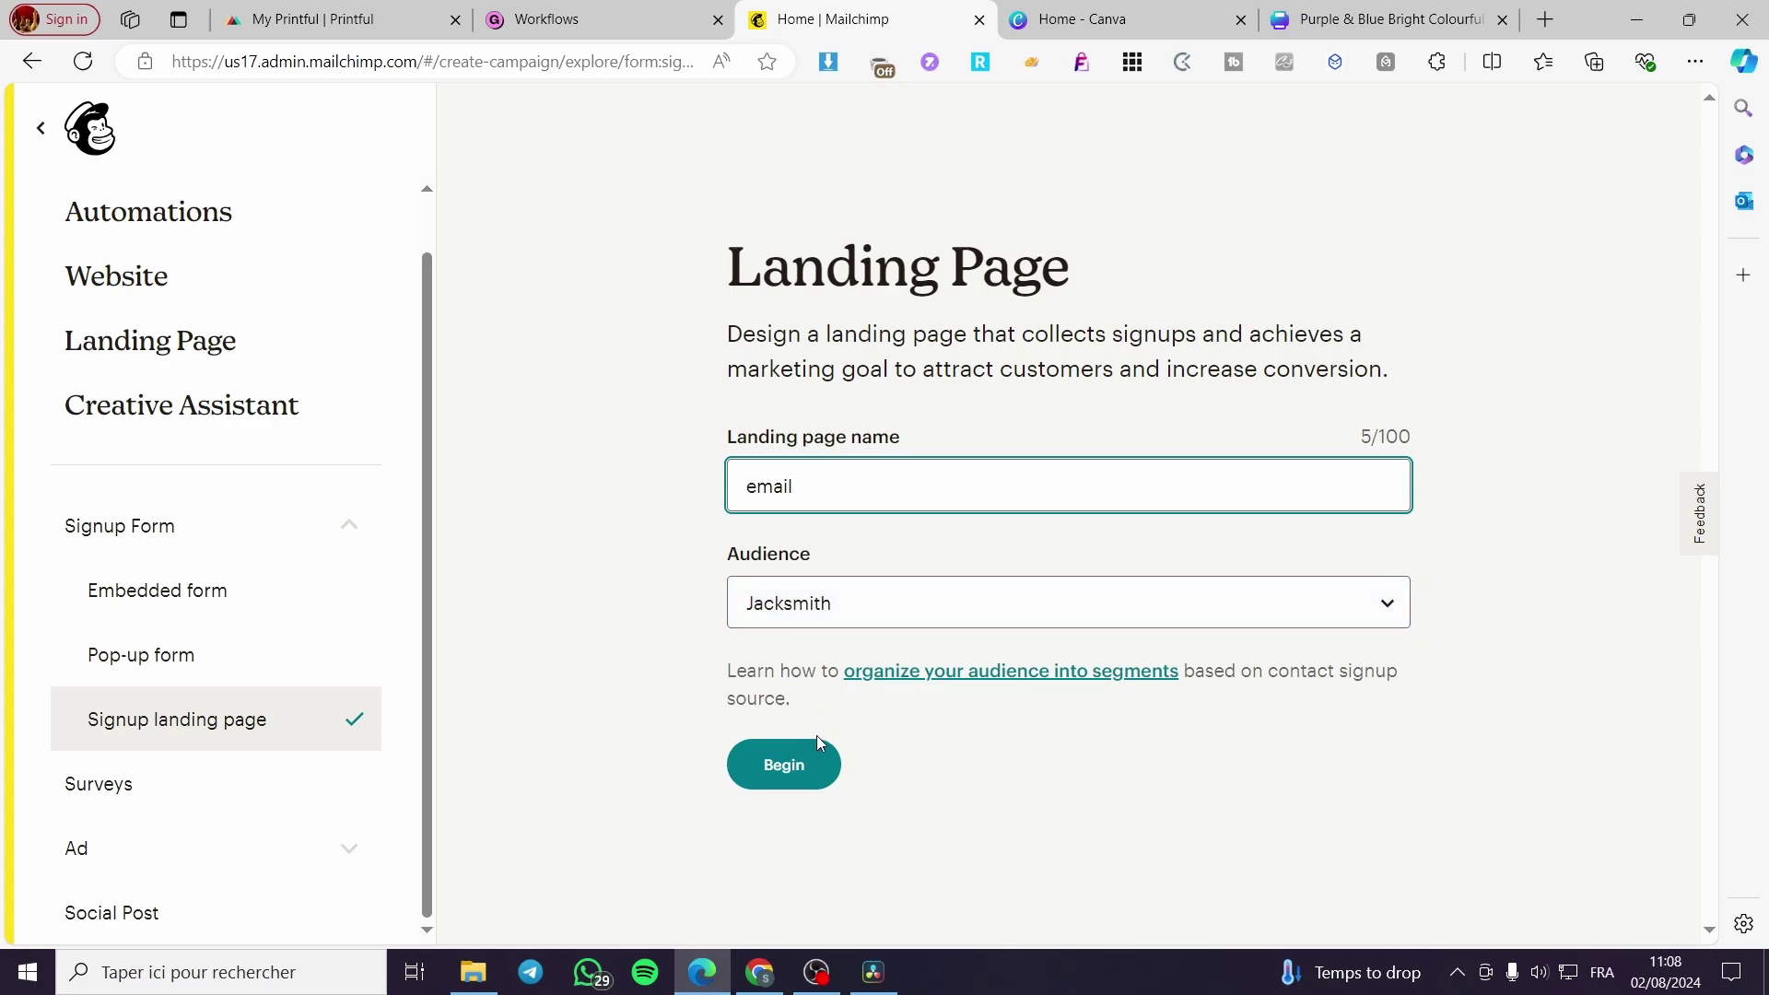
left_click(810, 767)
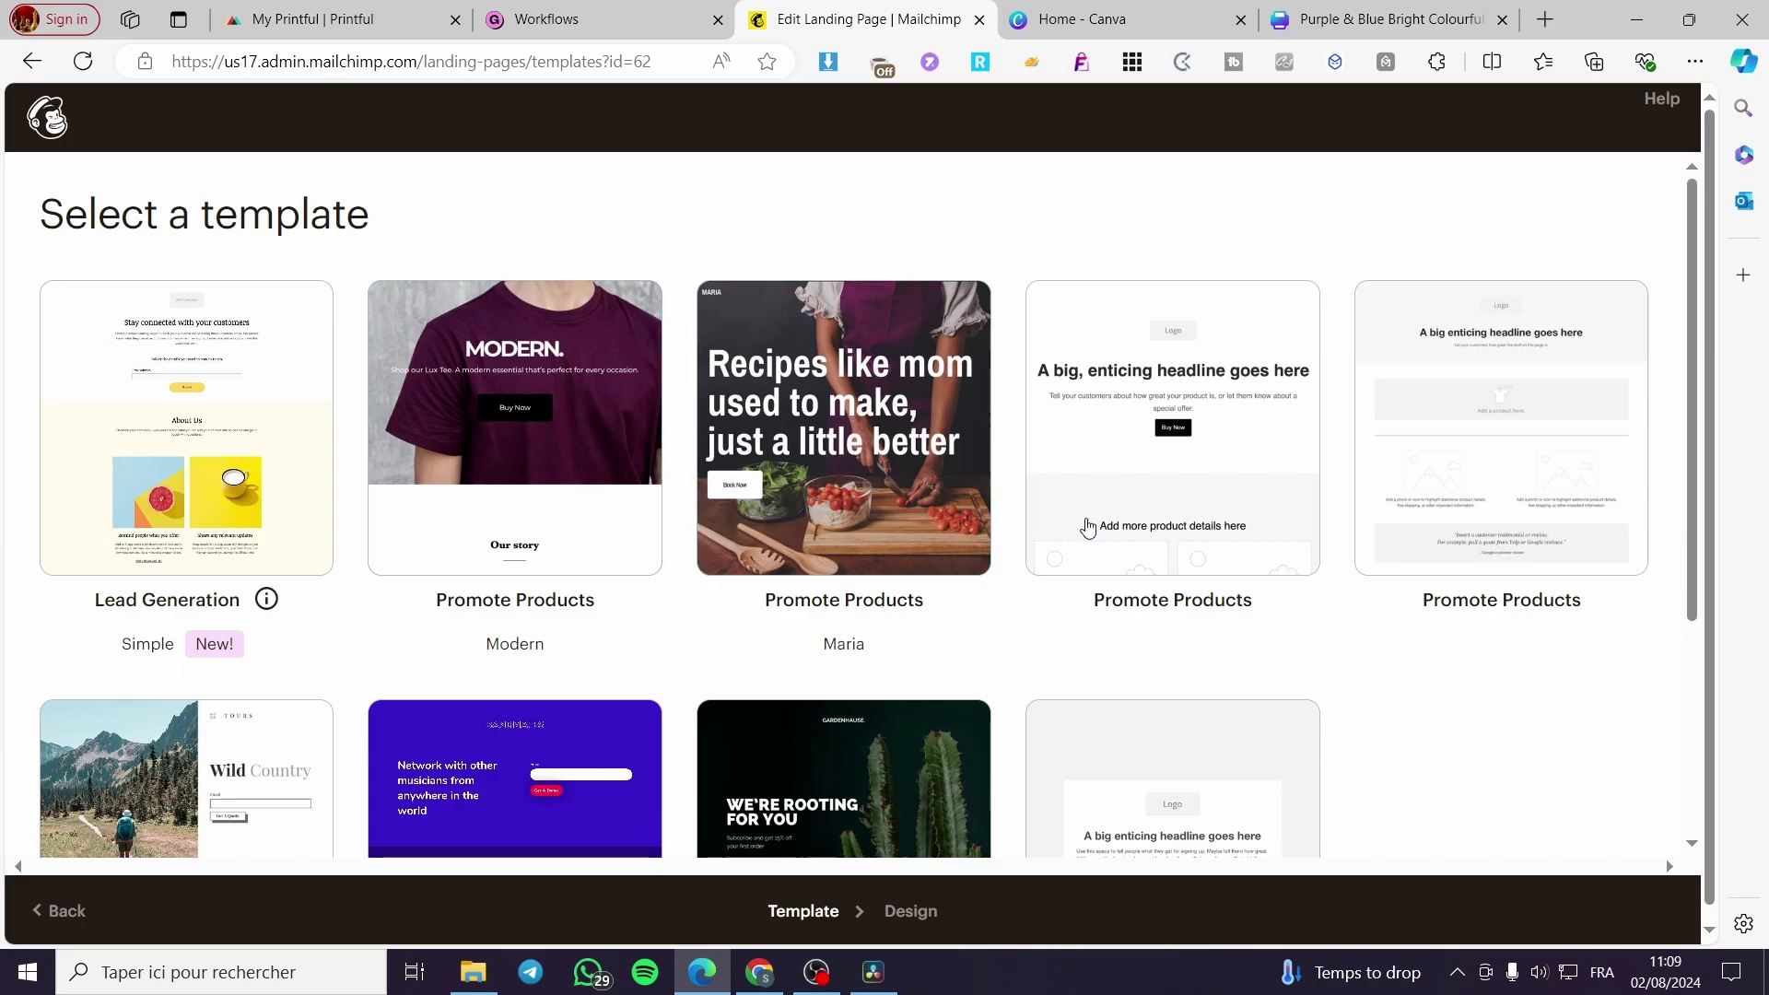
scroll(235, 534, "down", 3)
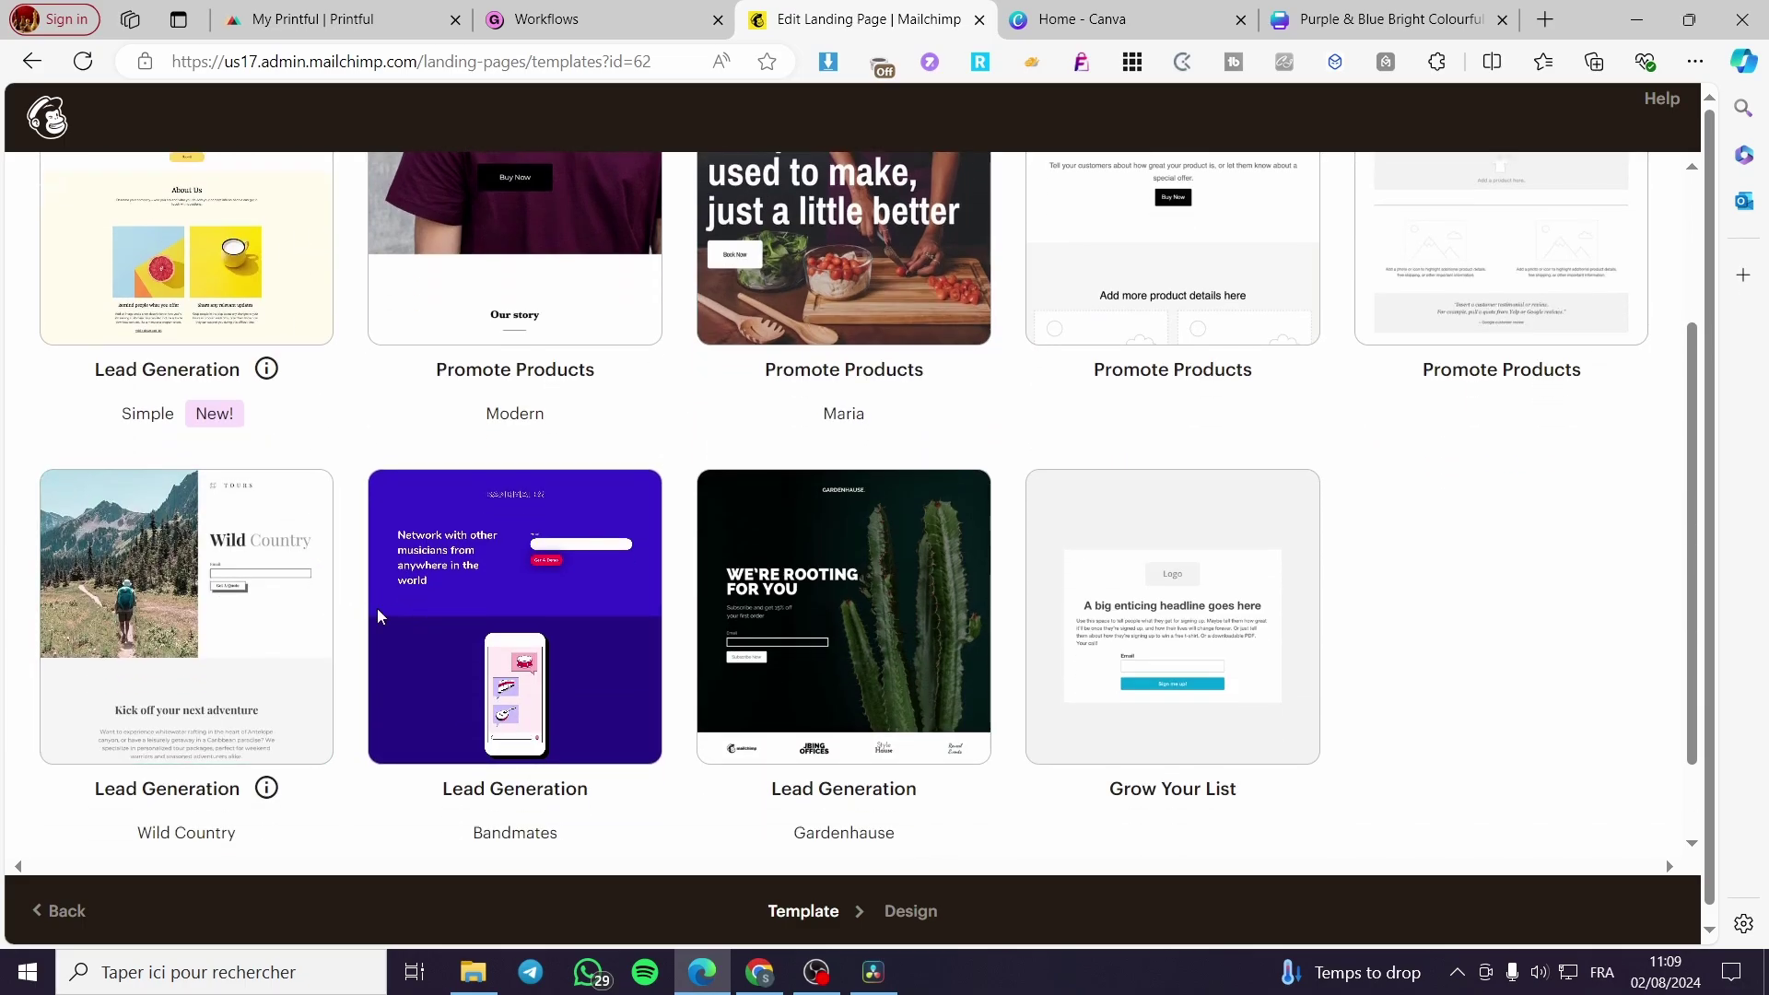
left_click(1275, 626)
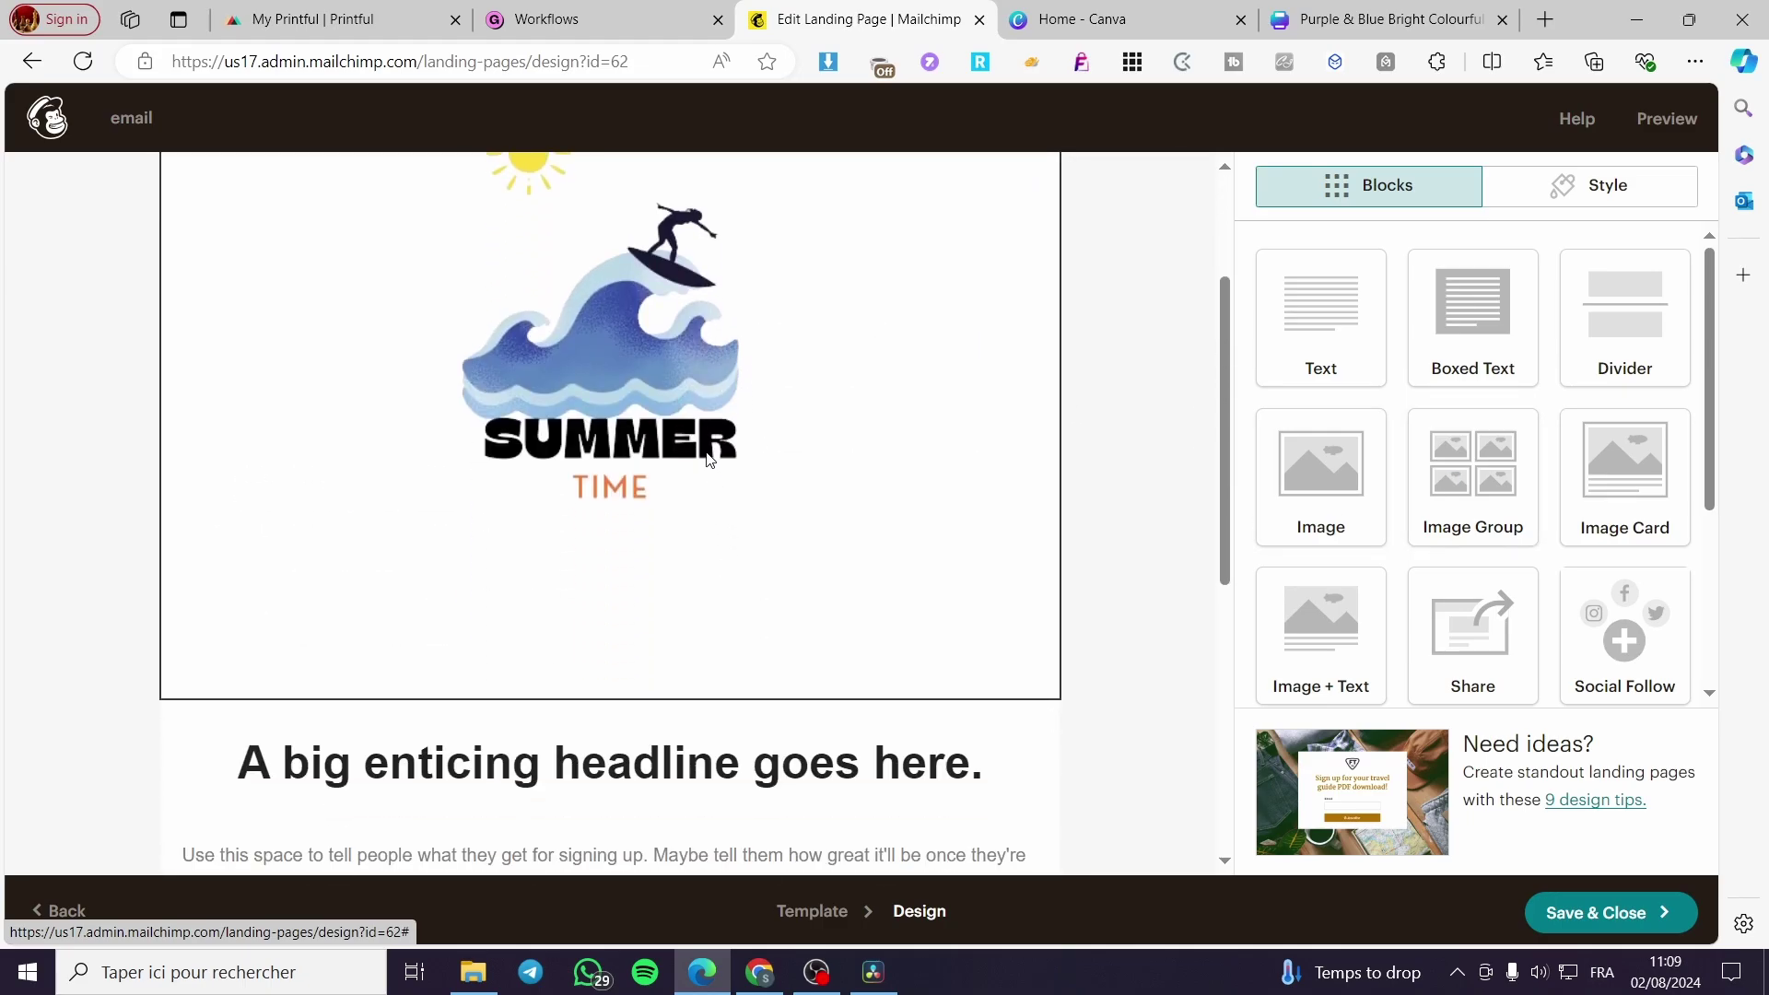
Step: Replace the landing page's placeholder headline with "Sign up to Get more free product"
scroll(982, 457, "down", 5)
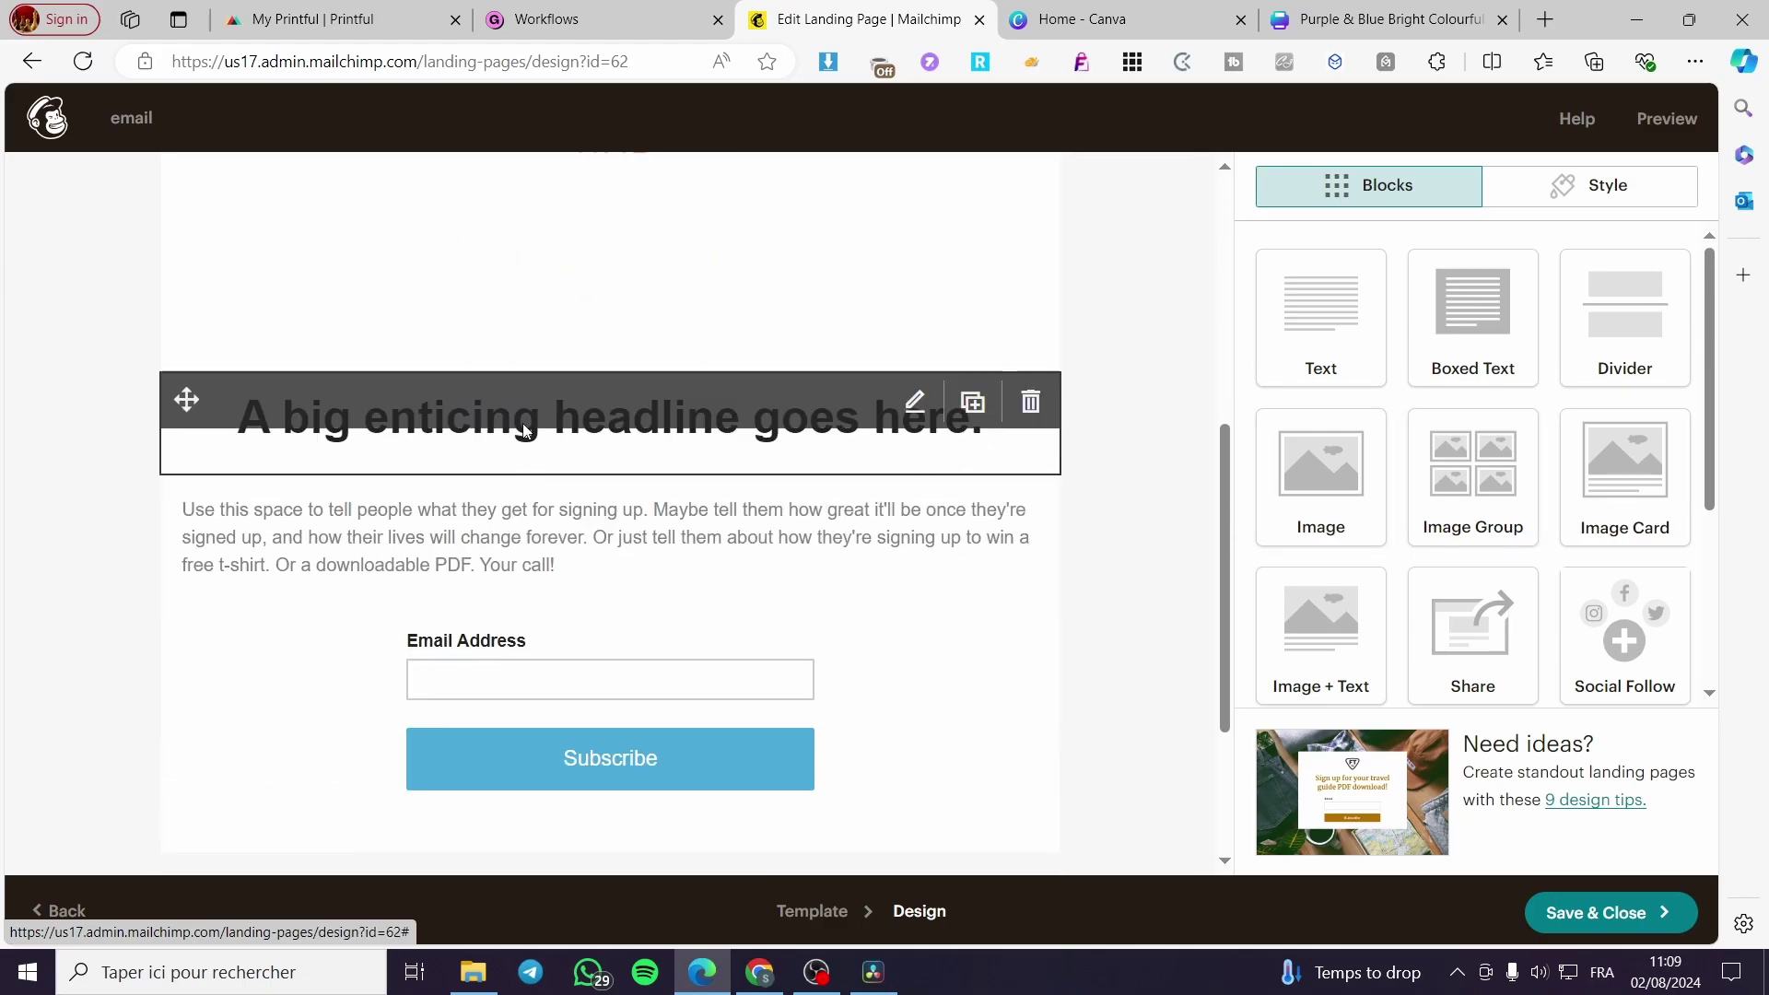
left_click(914, 405)
mouse_move(1643, 465)
left_mouse_down()
mouse_move(1152, 446)
mouse_move(1147, 431)
left_mouse_up()
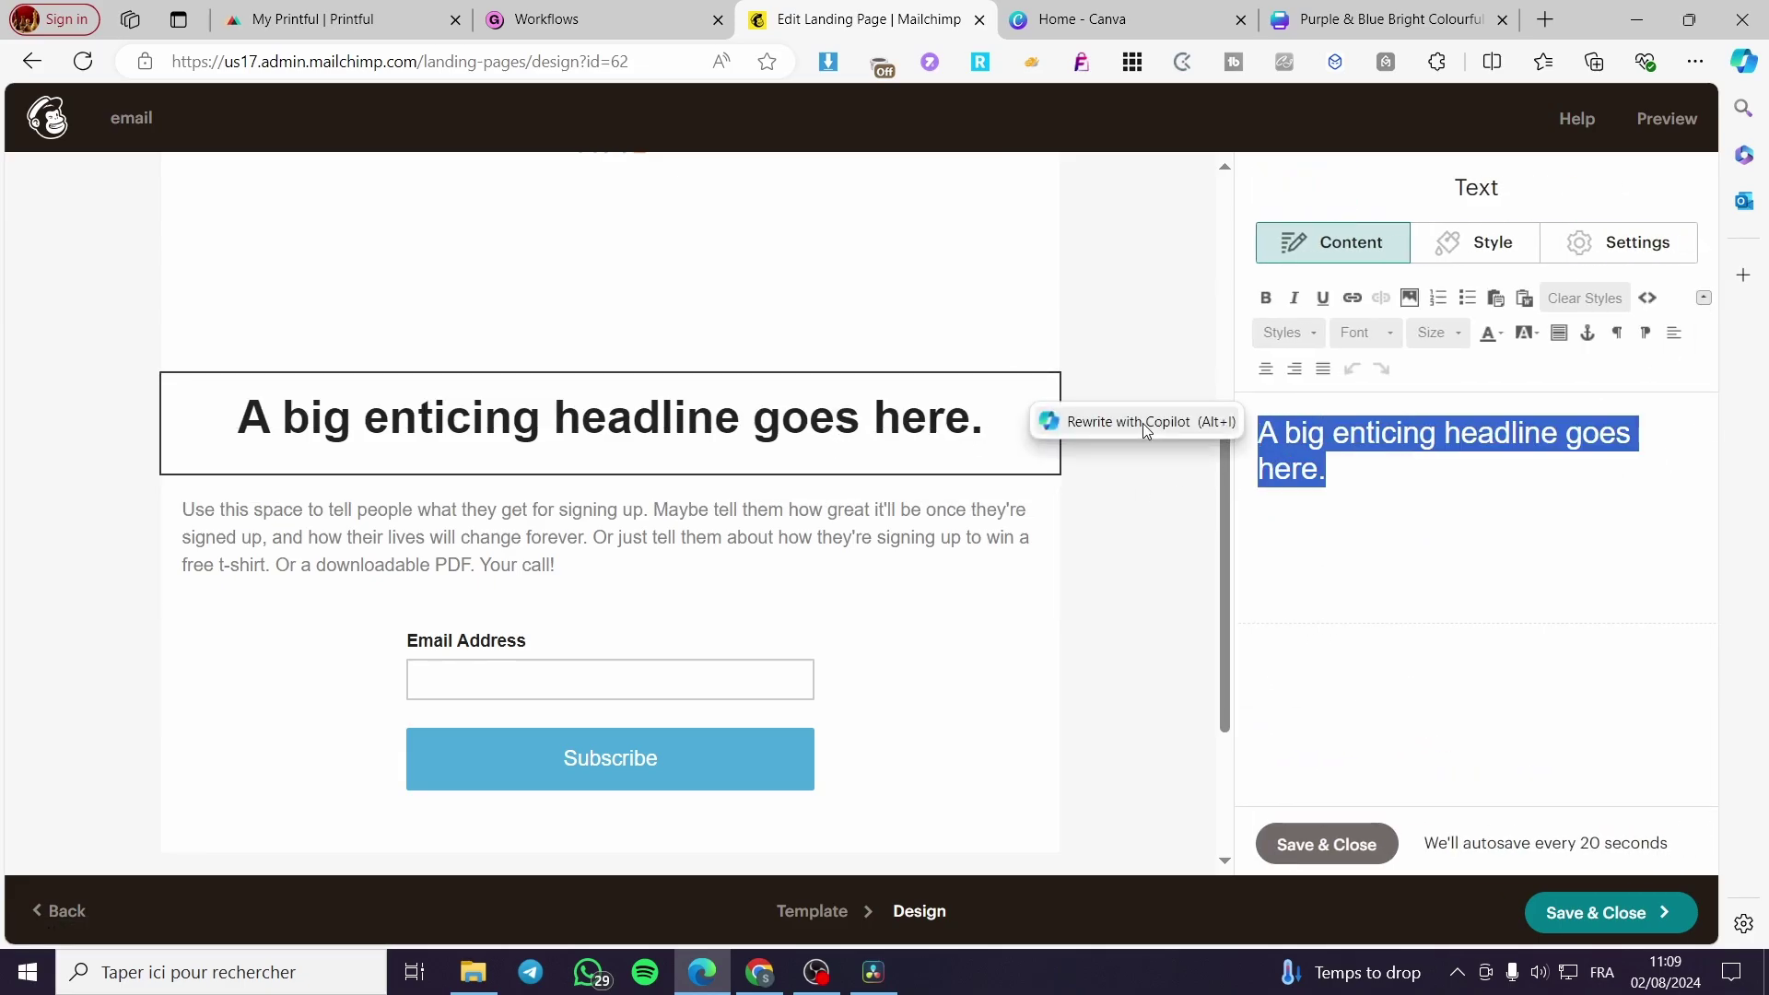
type("S")
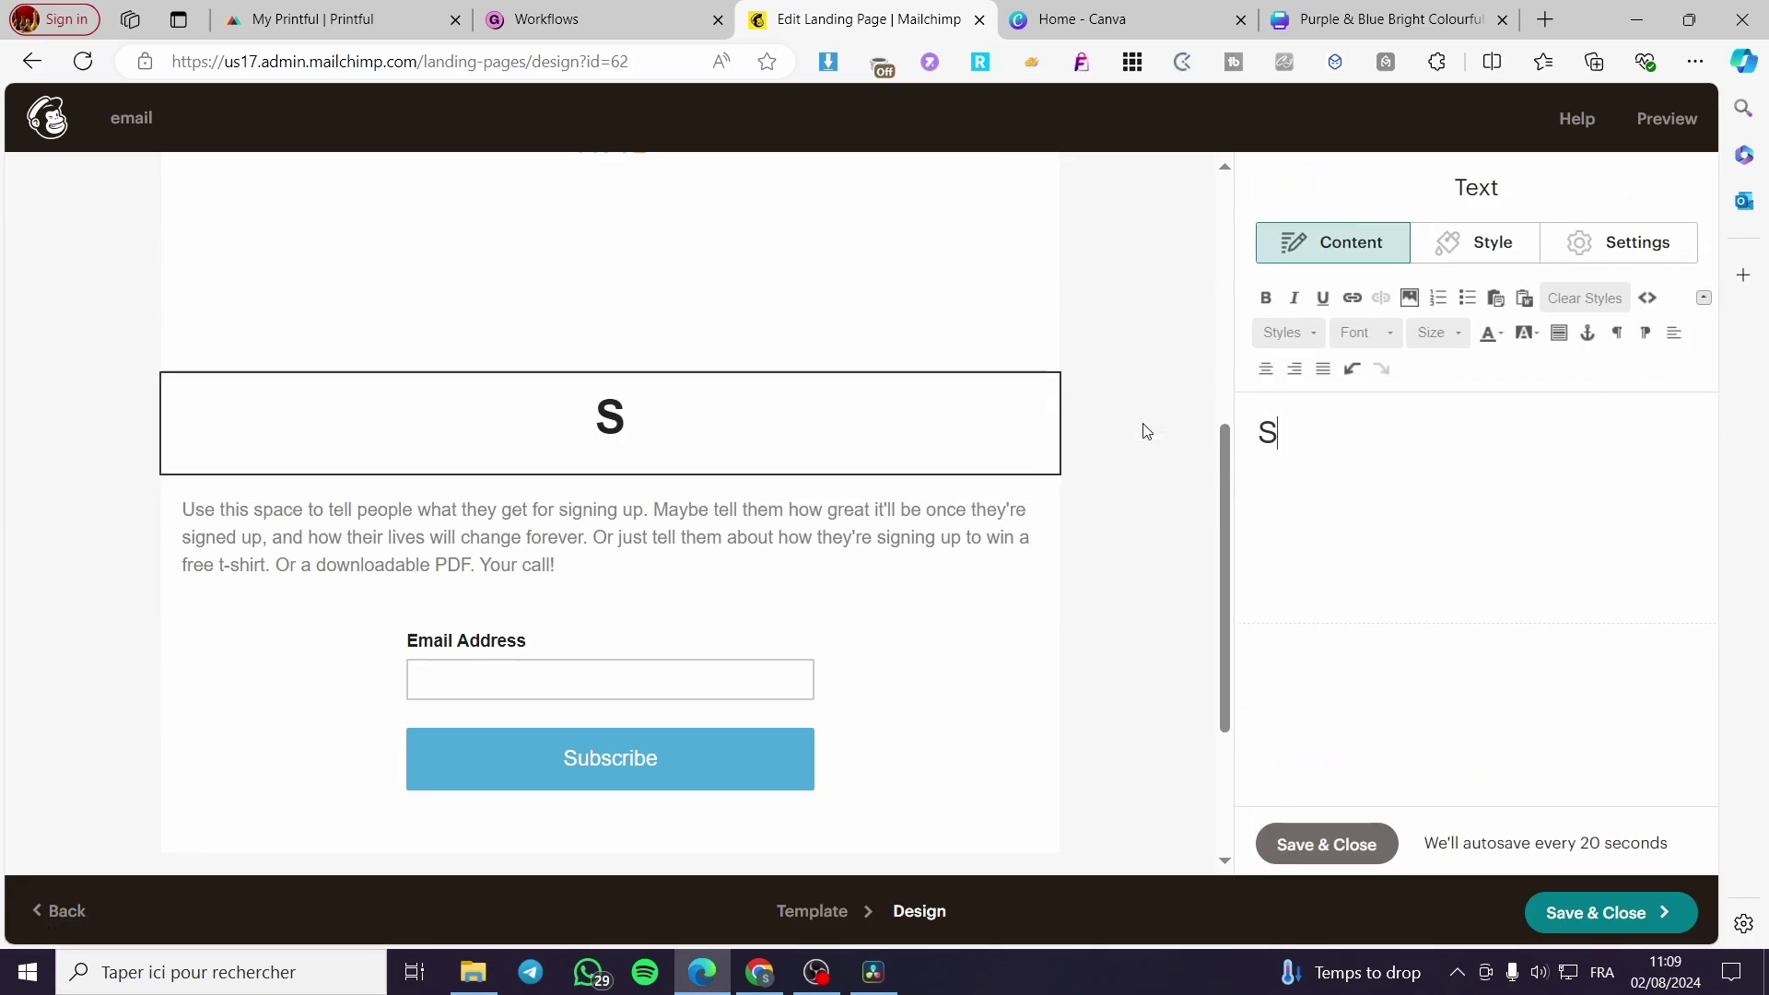
type("ign up ")
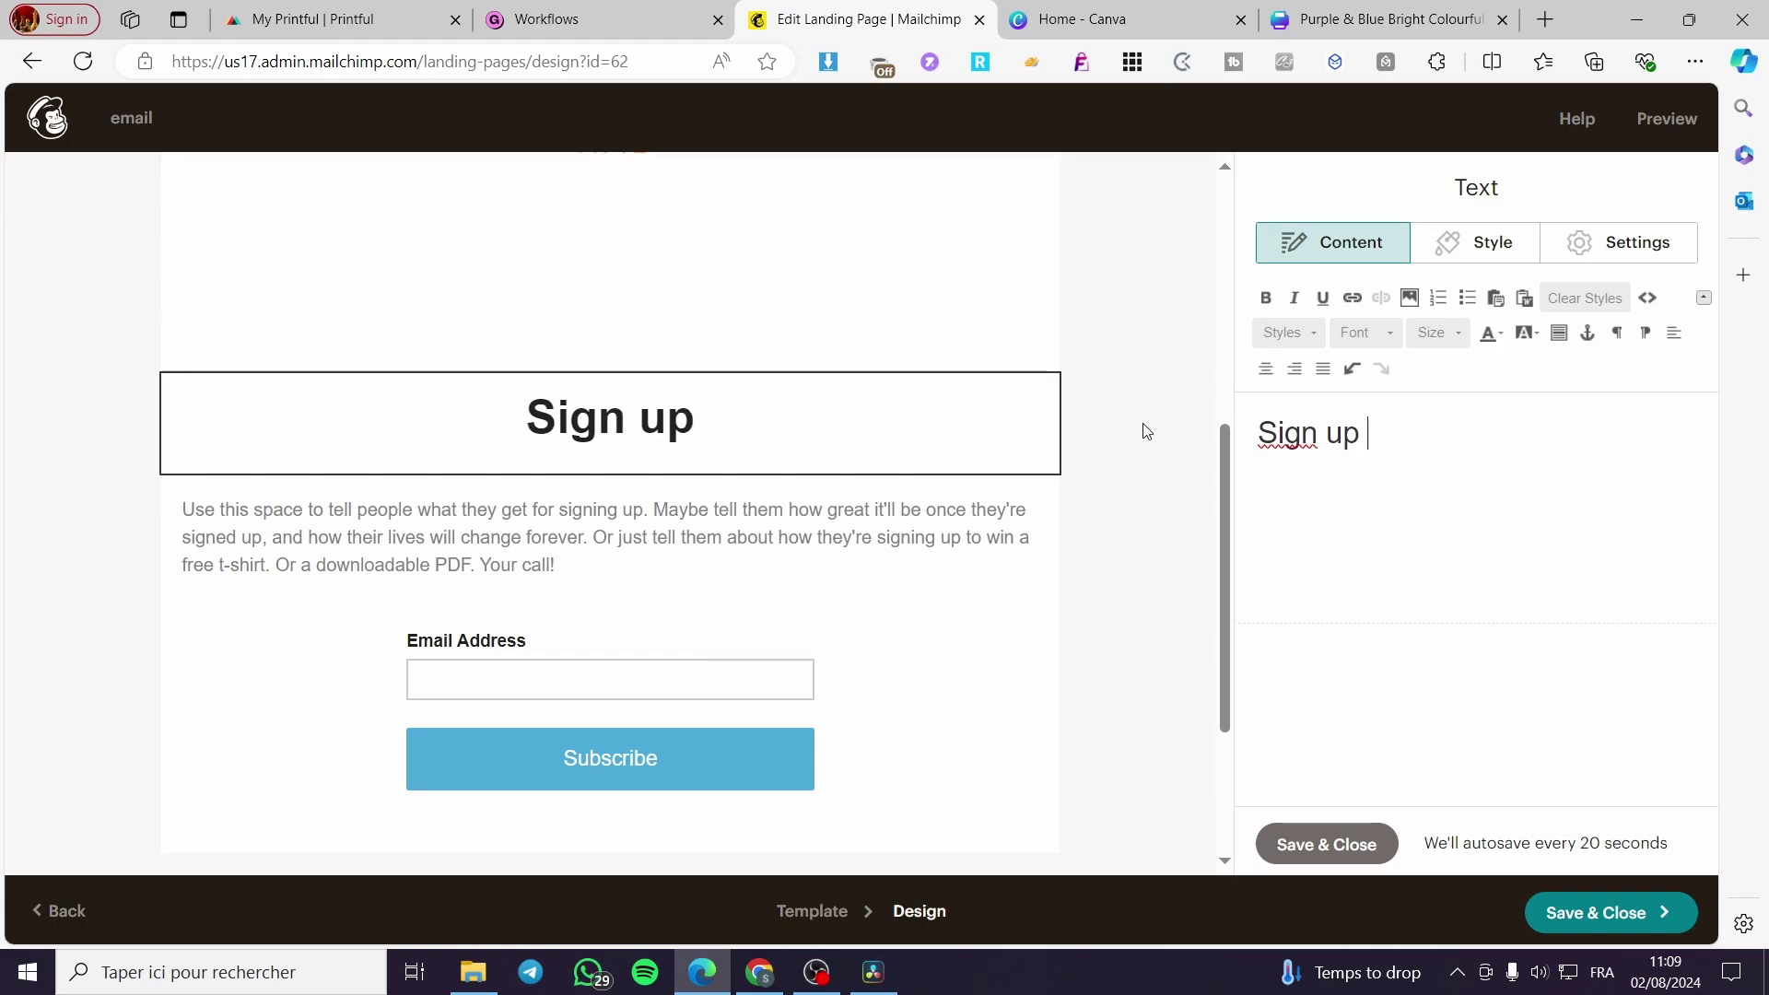
type("to Get m")
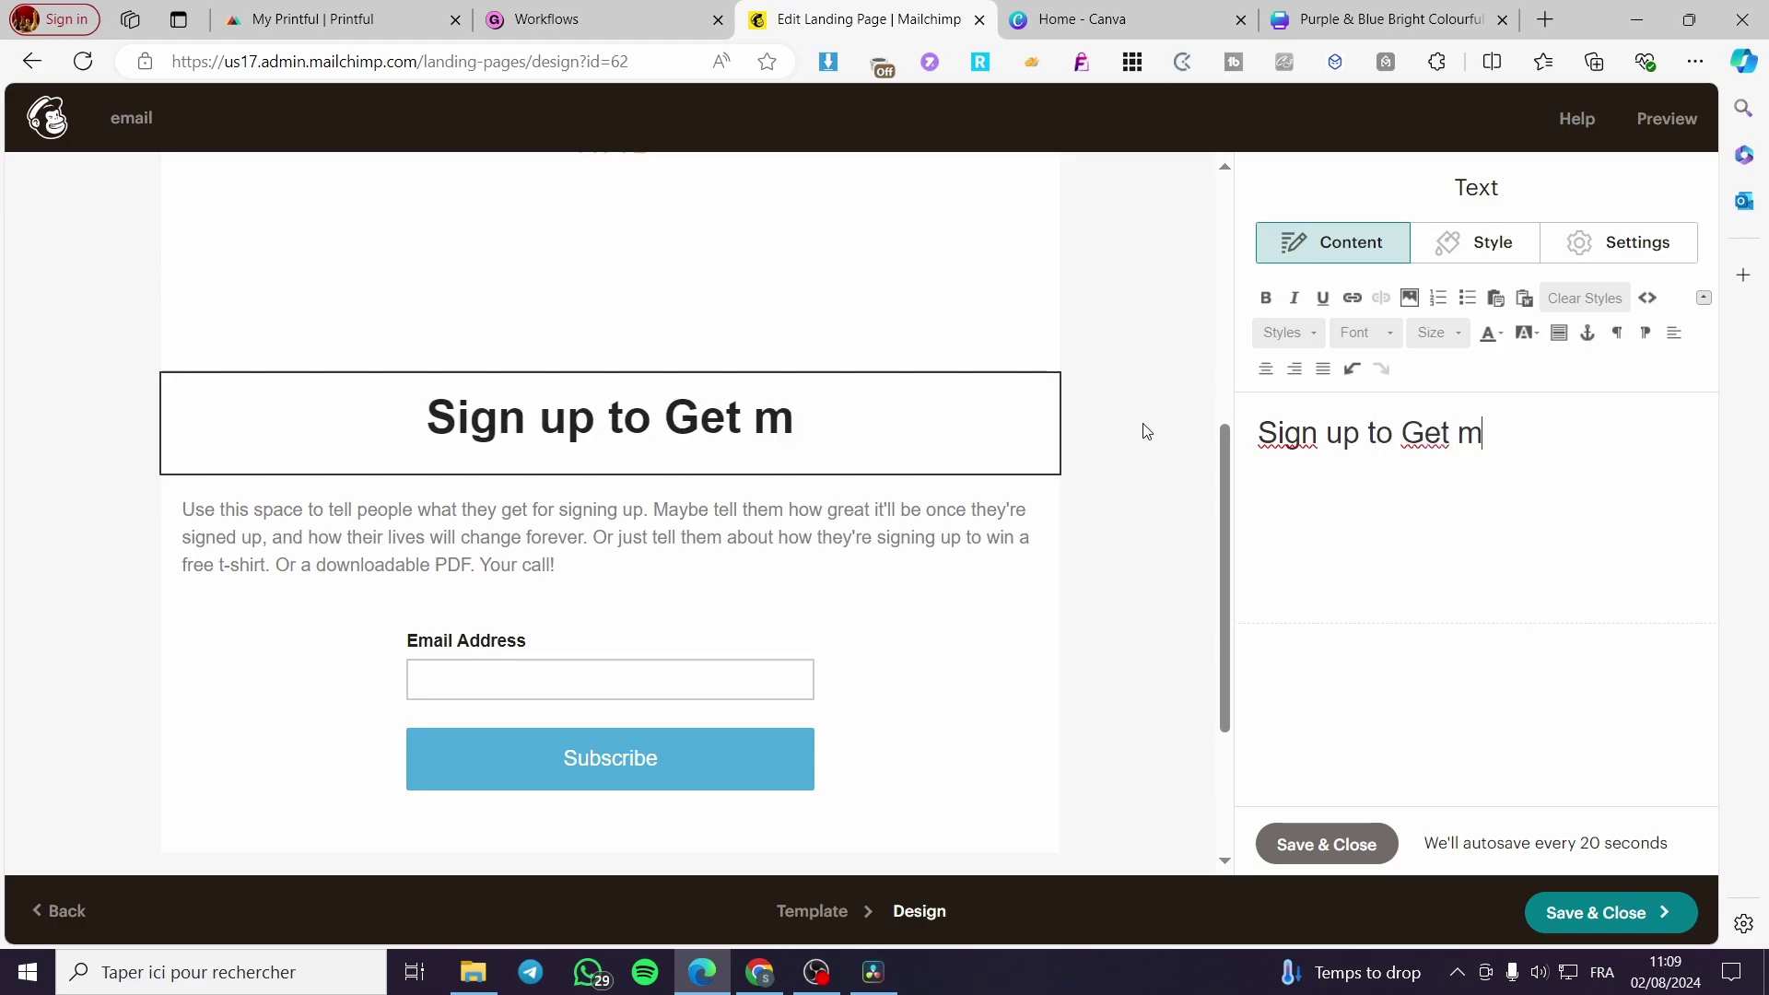
type("ore frr")
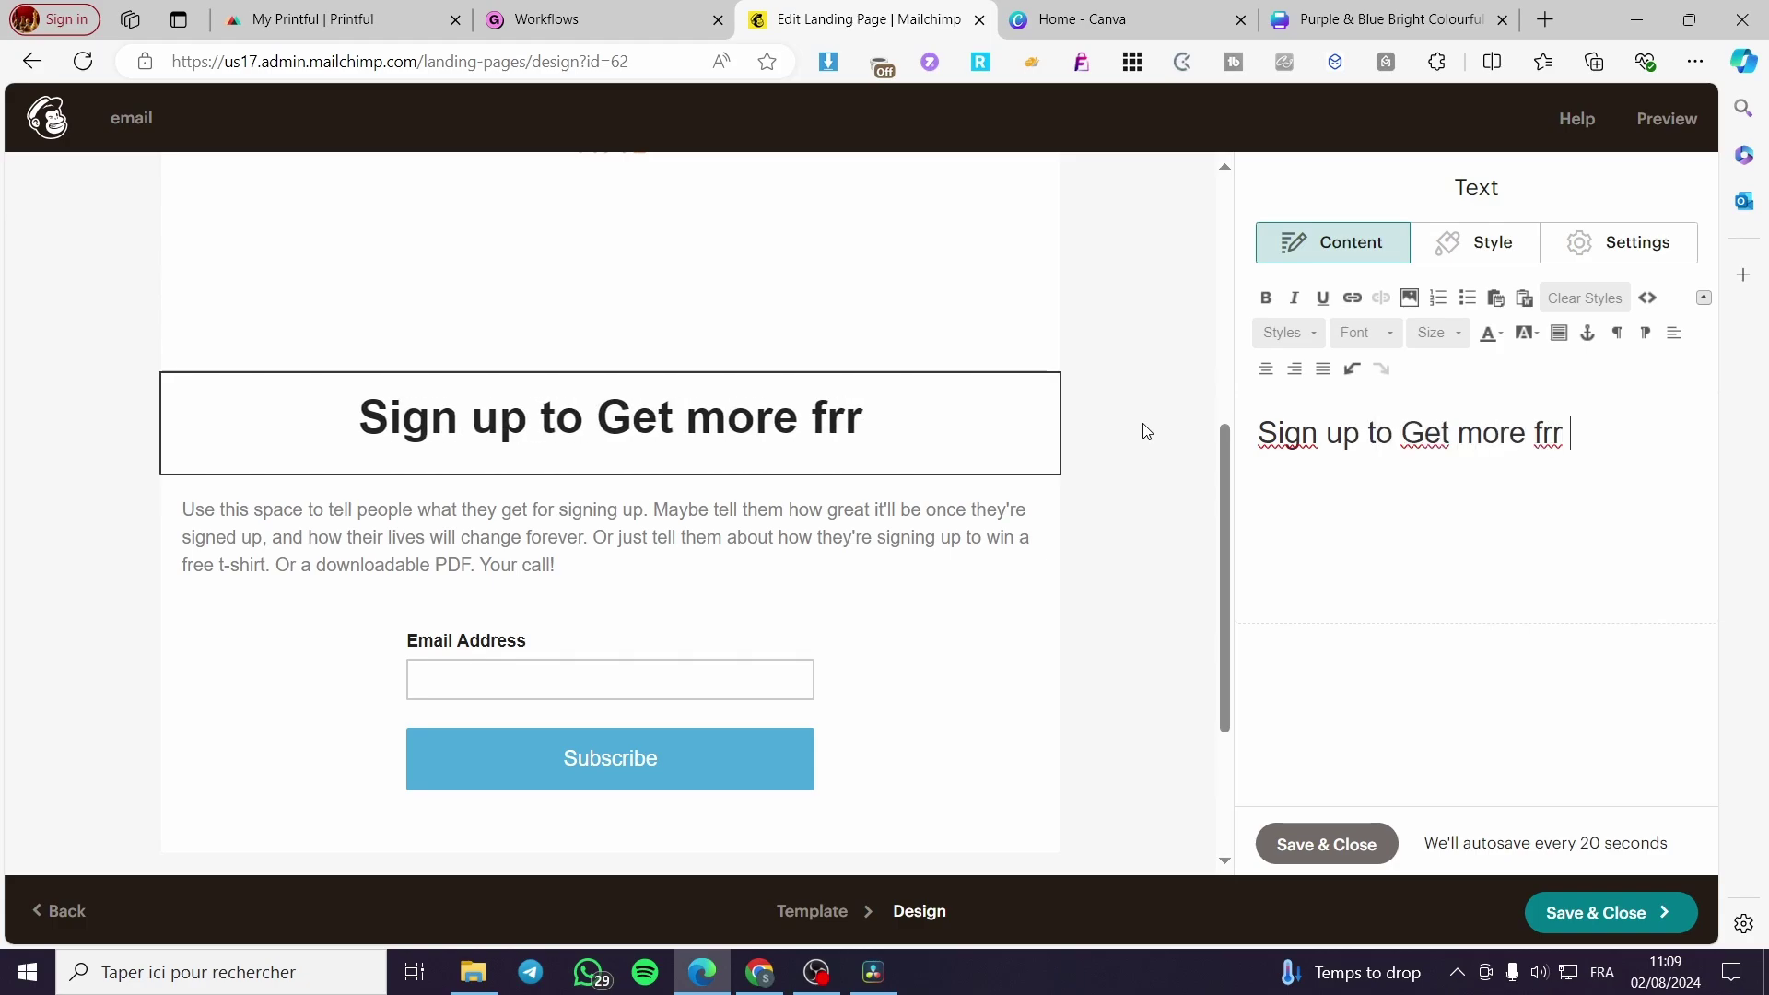
key("BackSpace")
type("ee ")
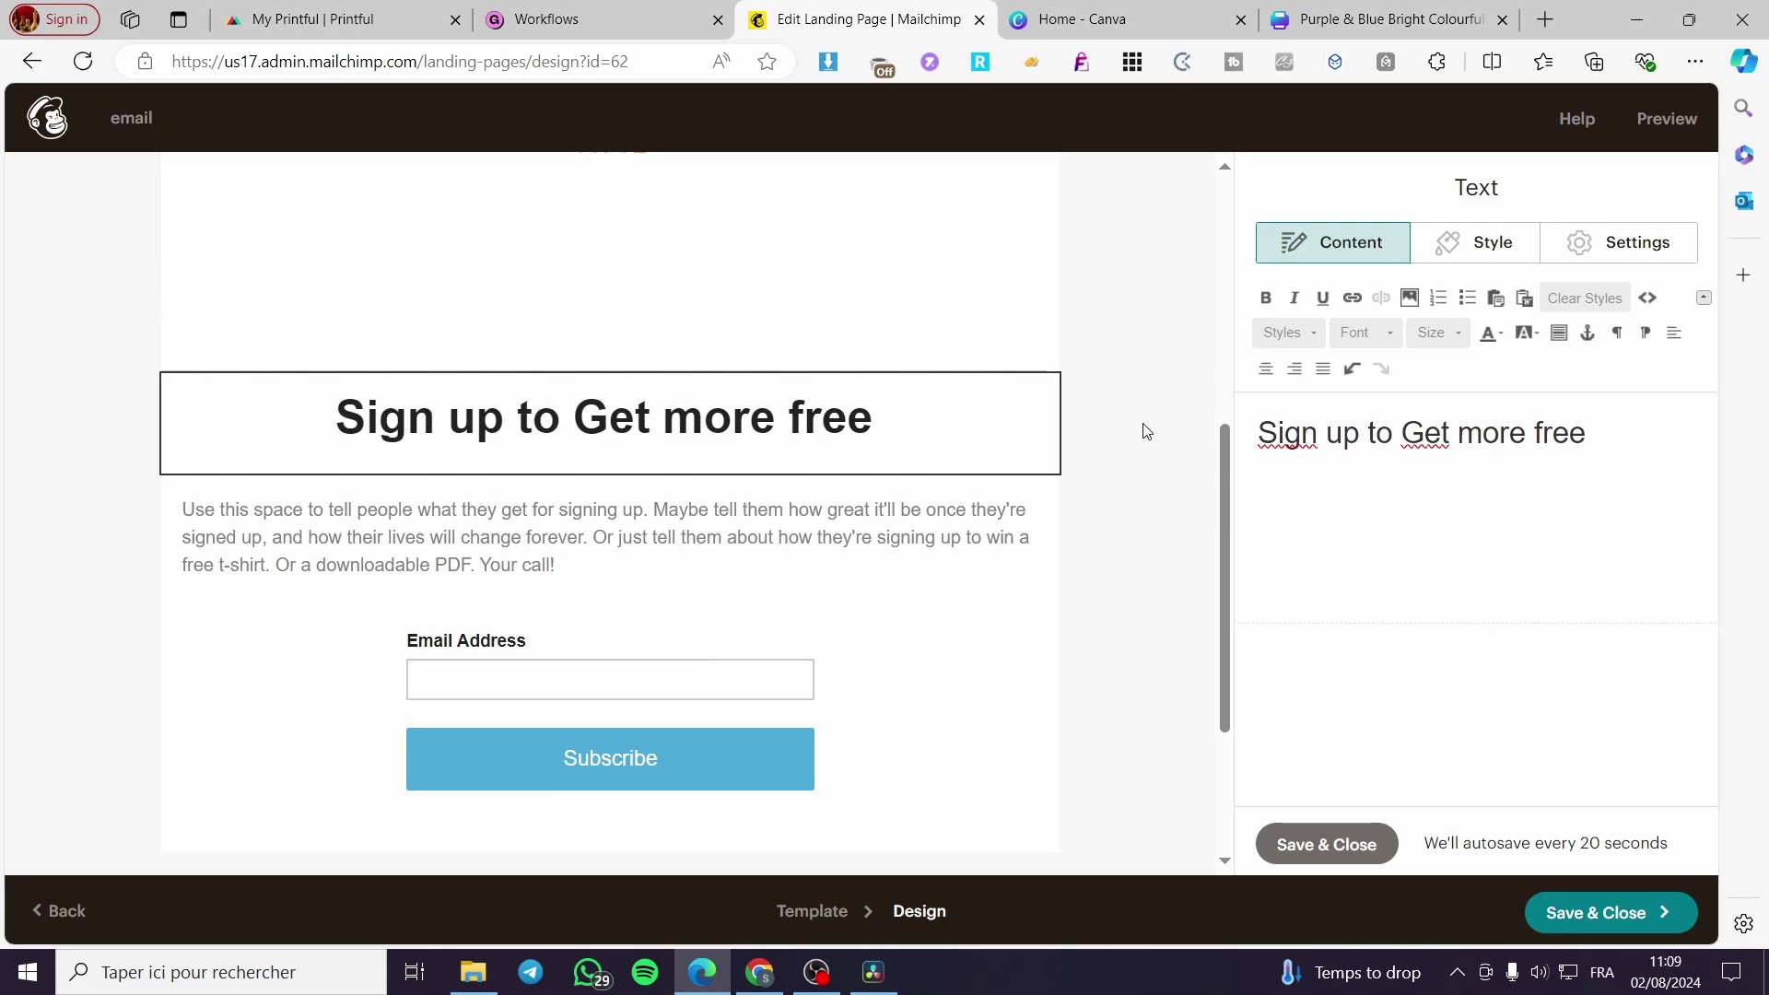
type("product")
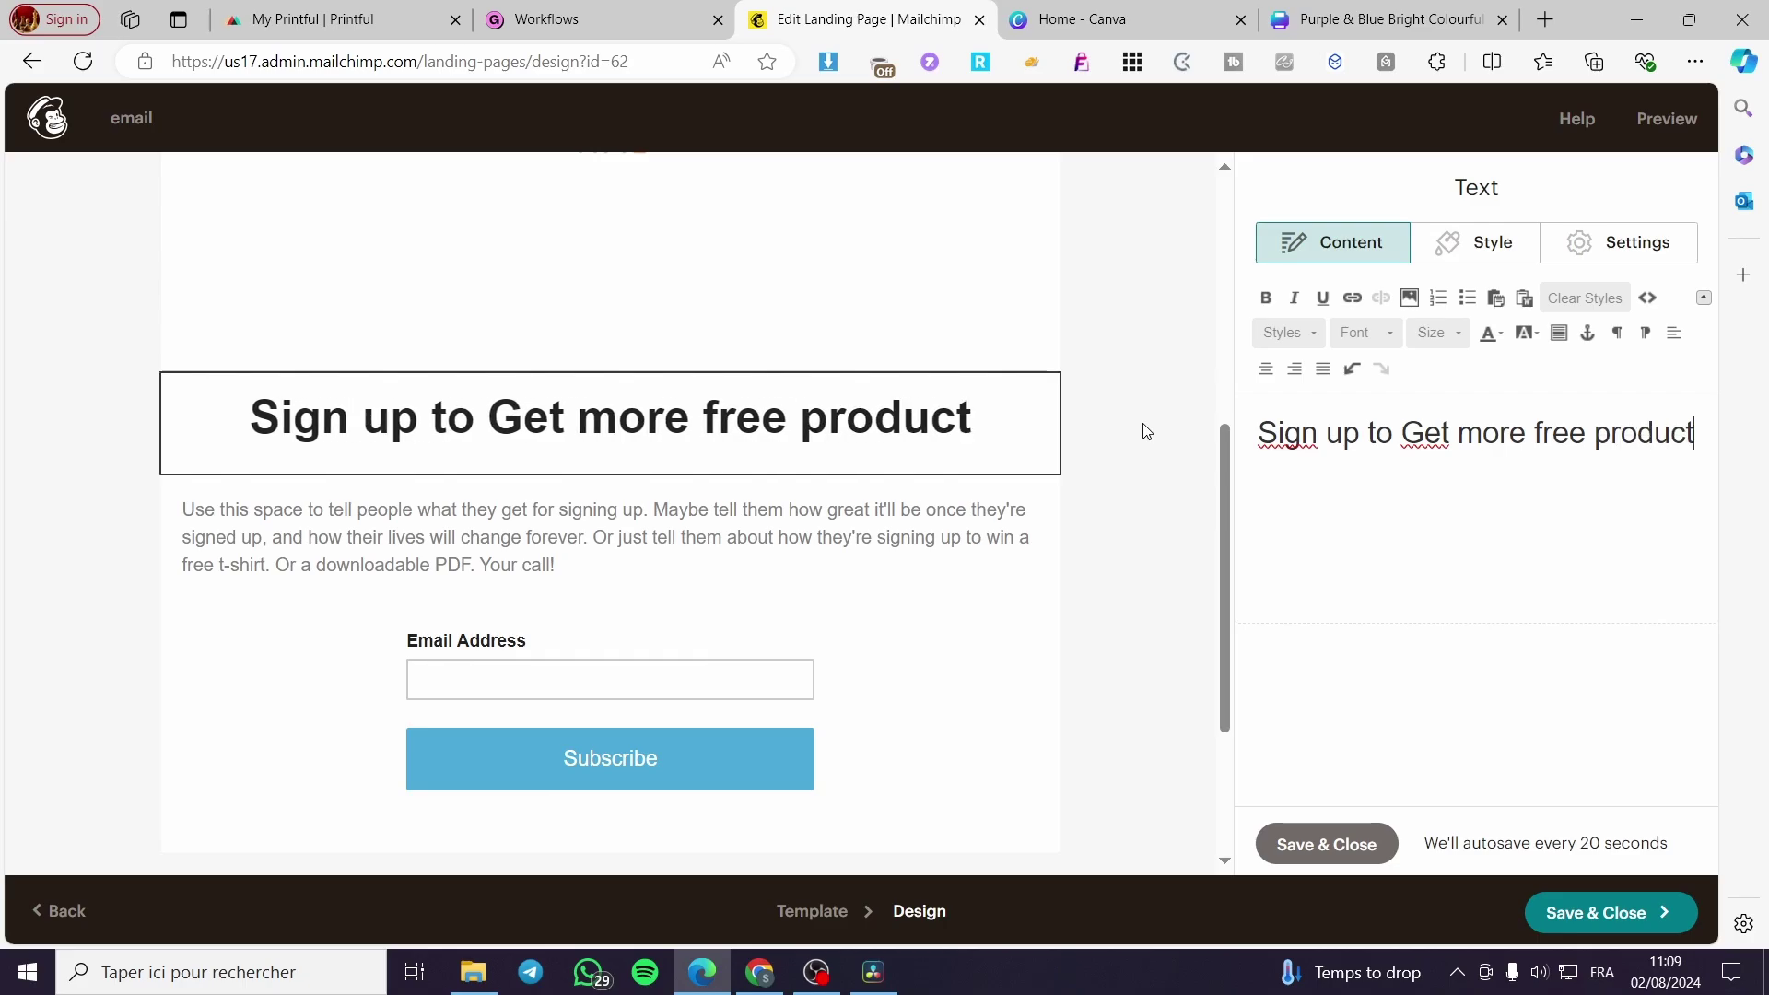
Step: Delete the placeholder description text between the headline and the signup form
left_click(482, 562)
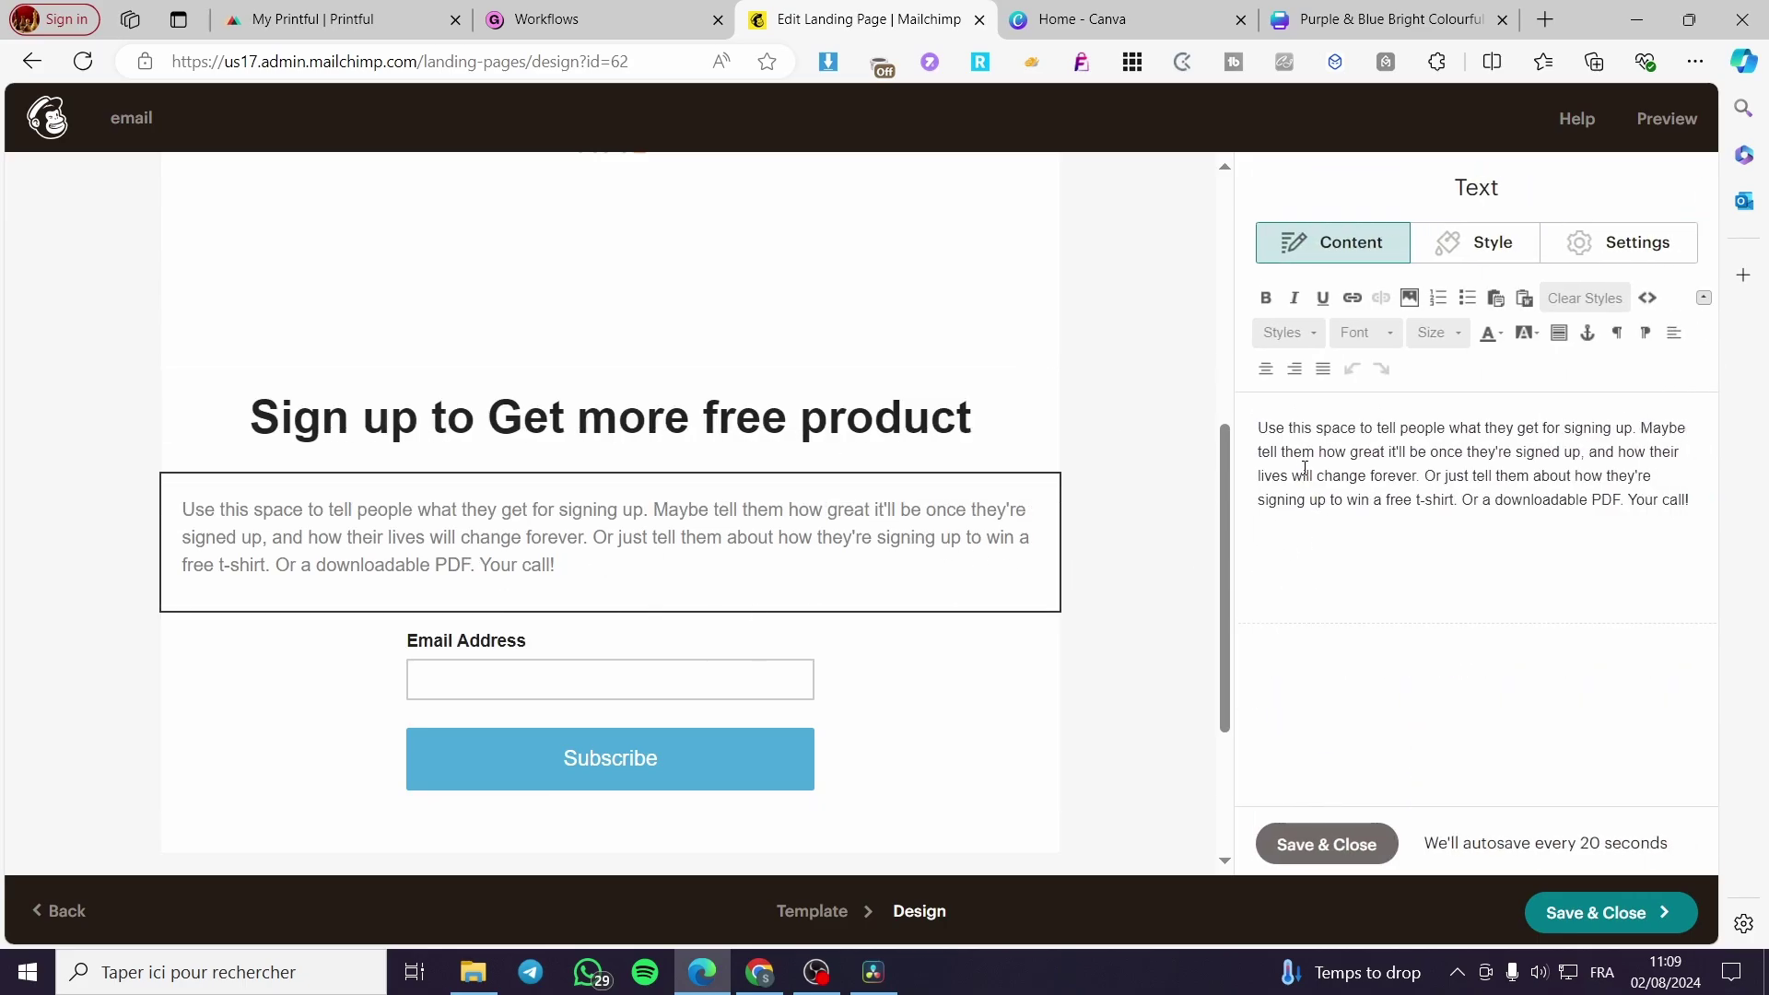
left_click_drag(1260, 428, 1689, 513)
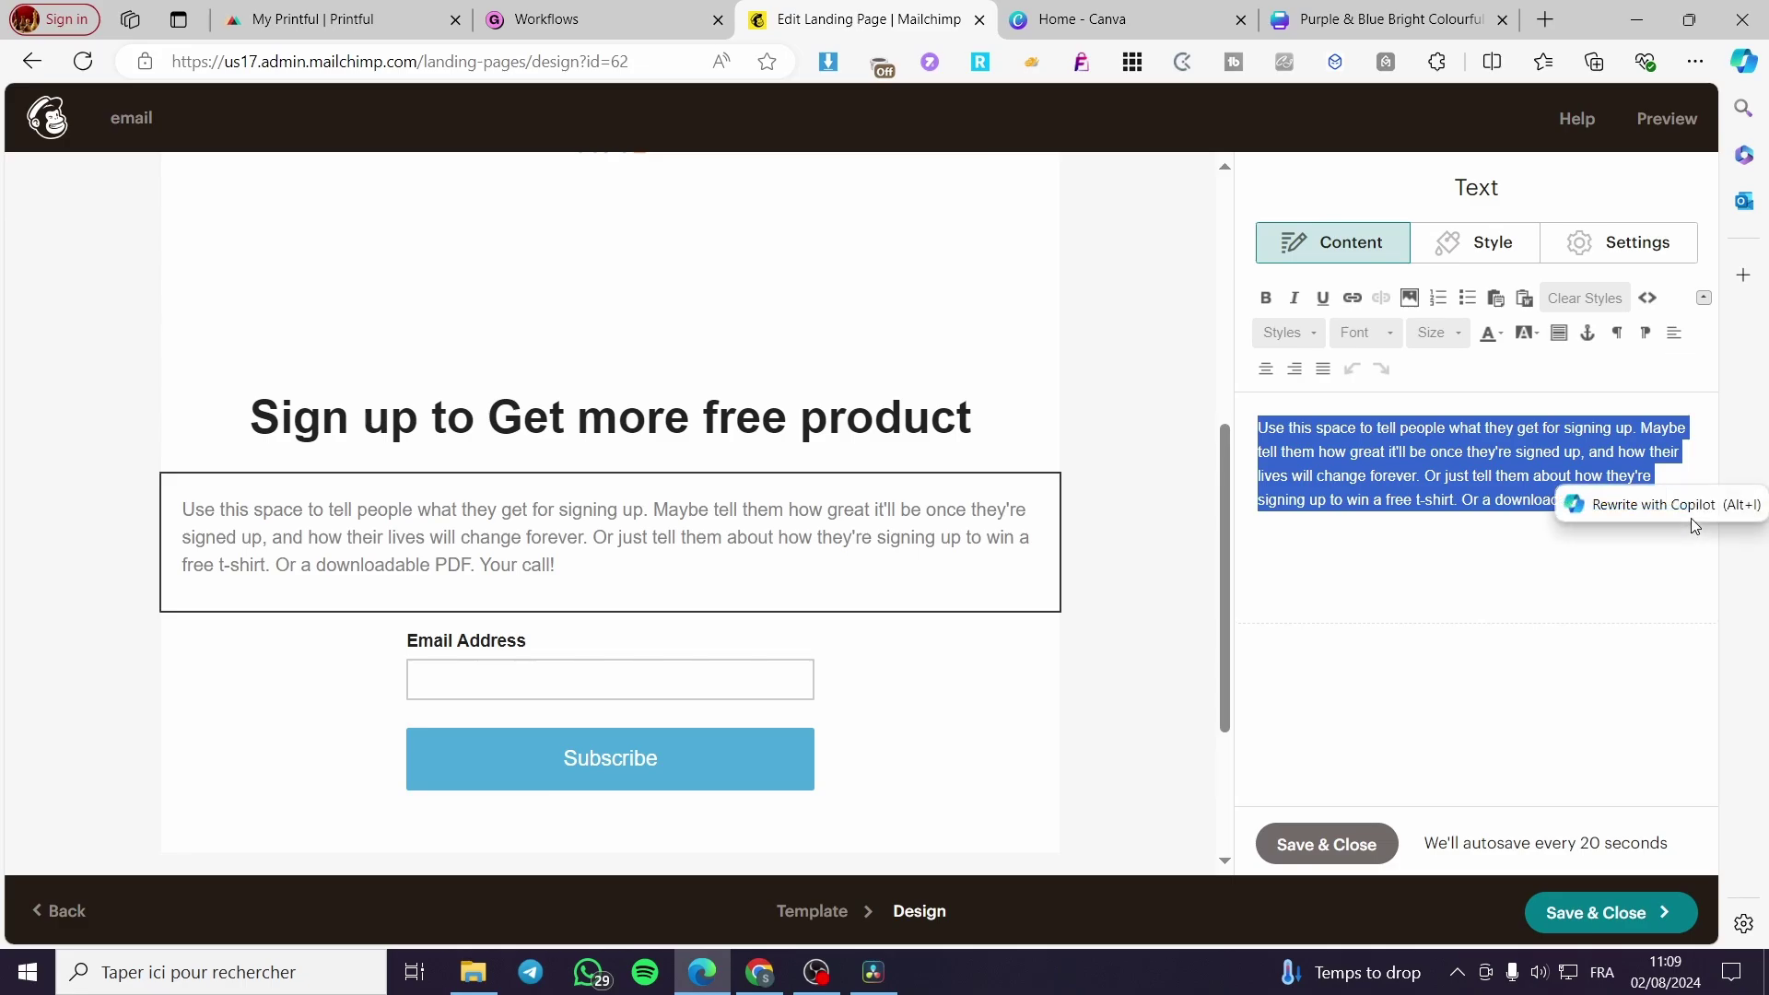
key("BackSpace")
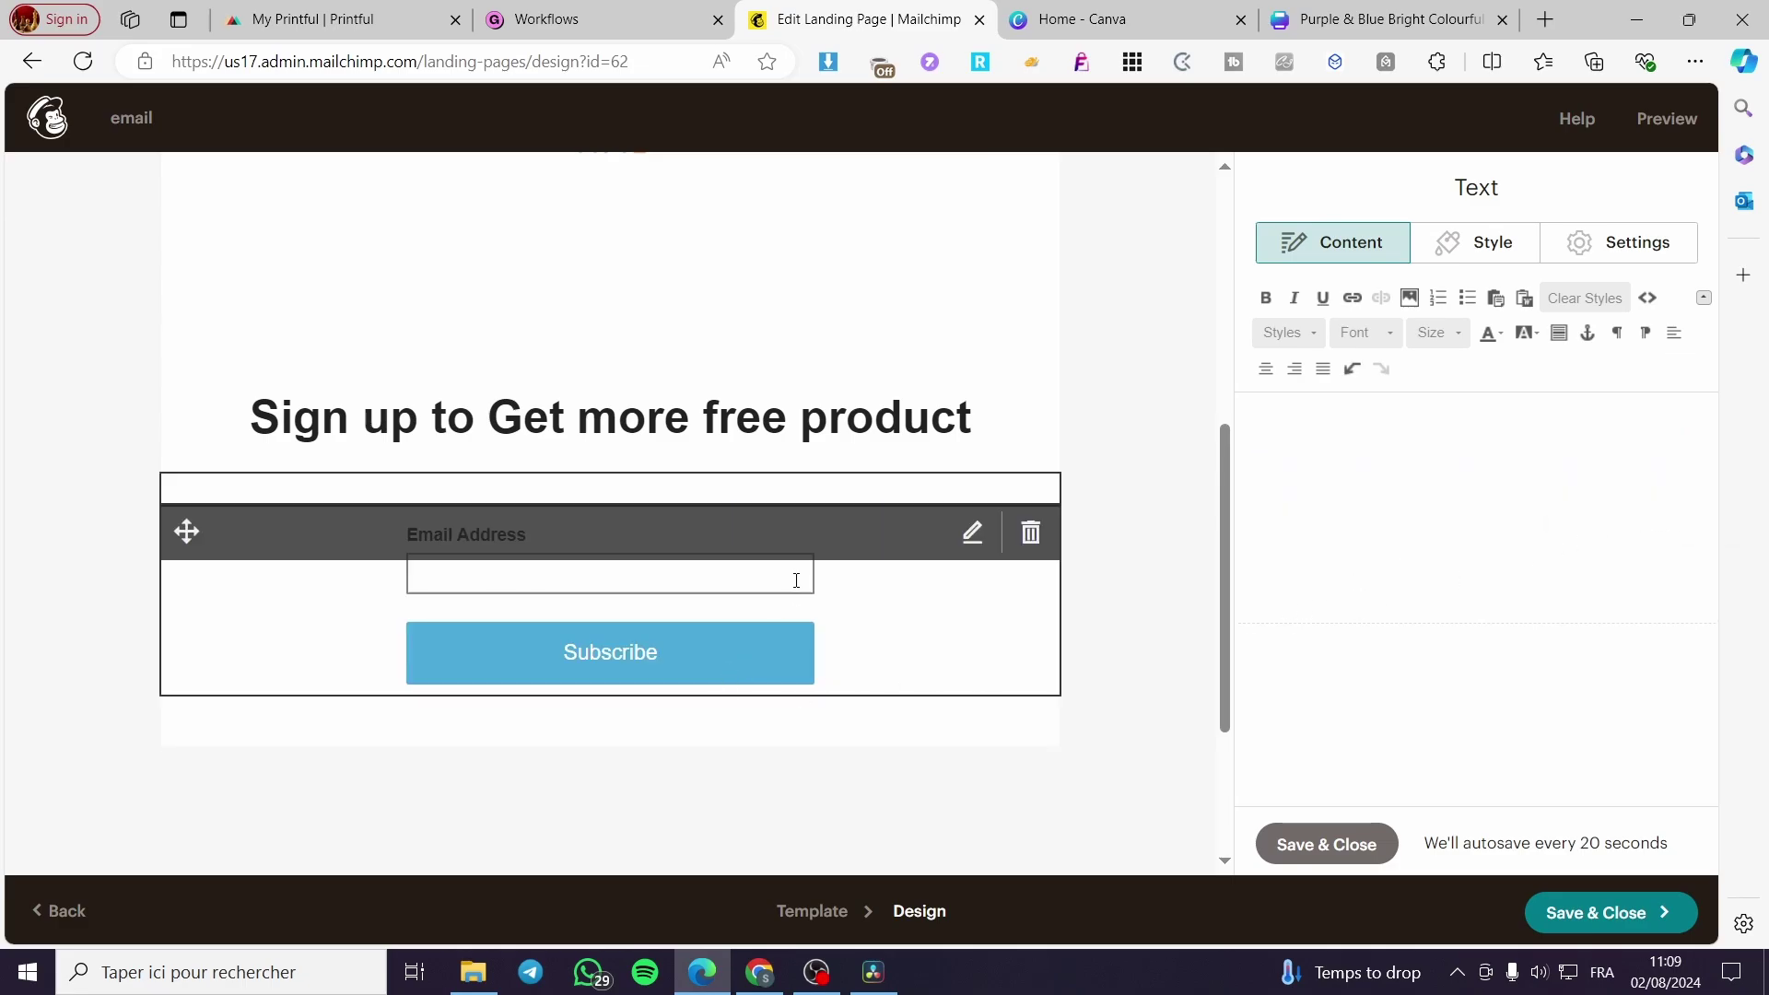
Step: Save and close the landing page design, leaving the editor for the page's publishing overview
left_click(1626, 915)
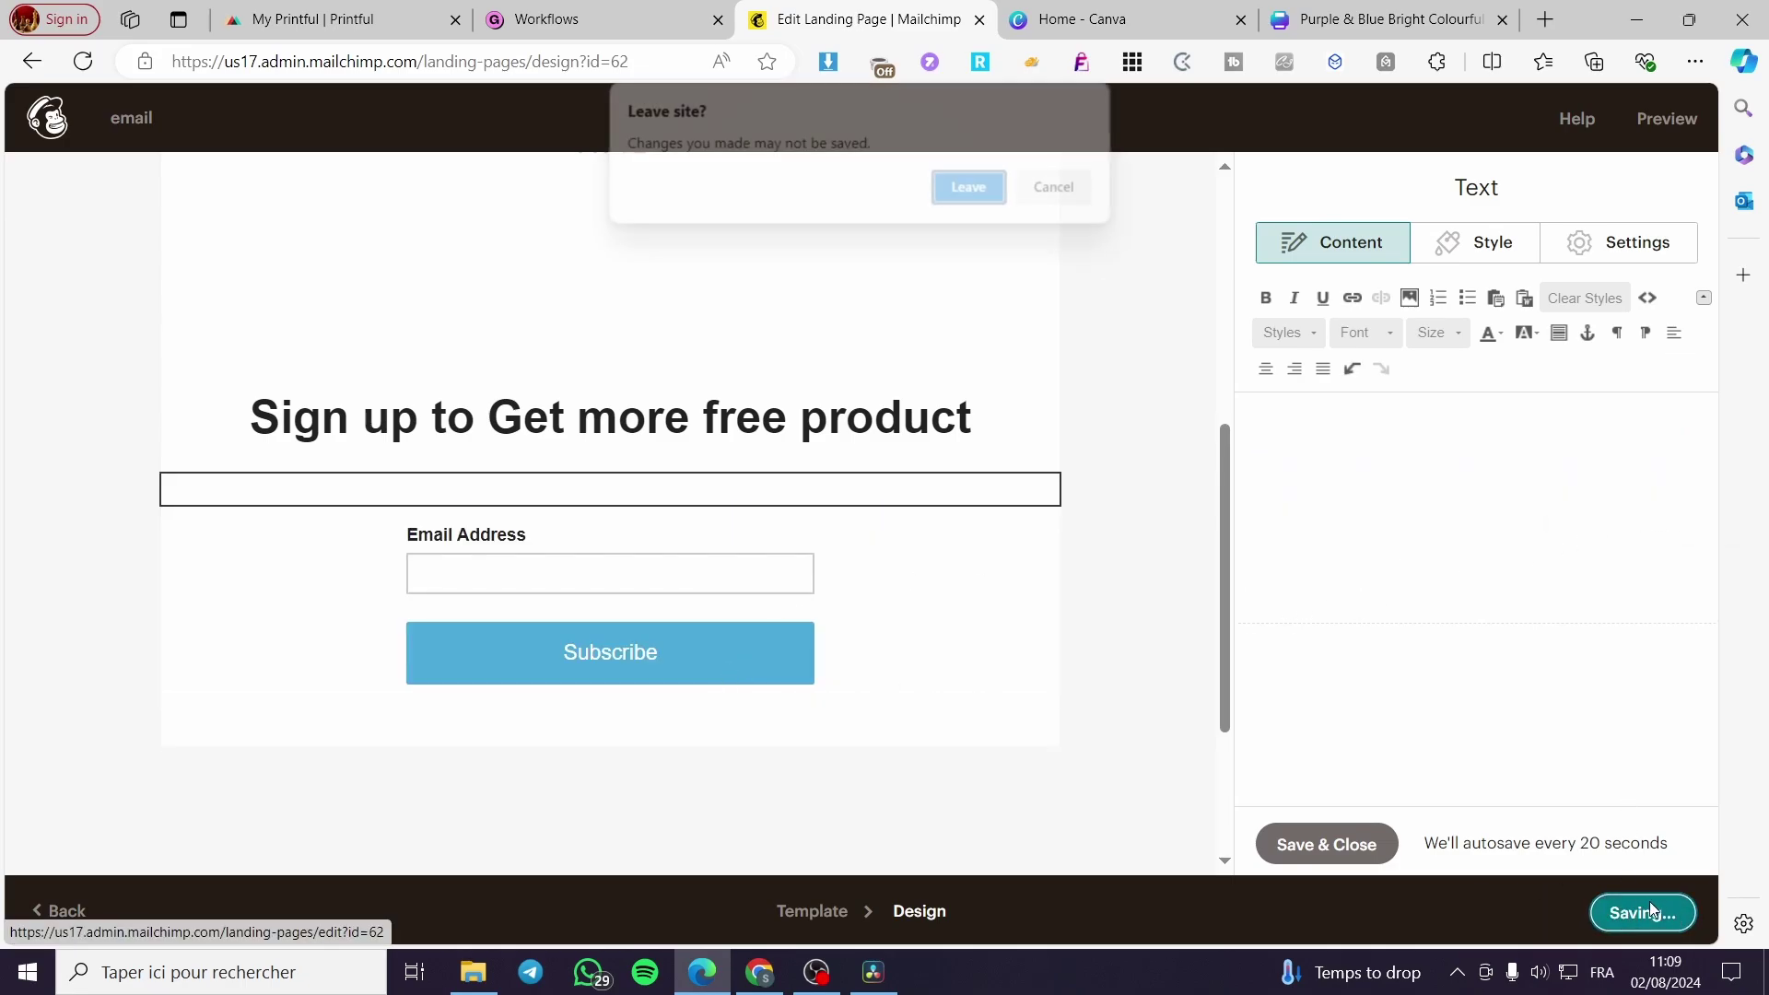
left_click(1055, 190)
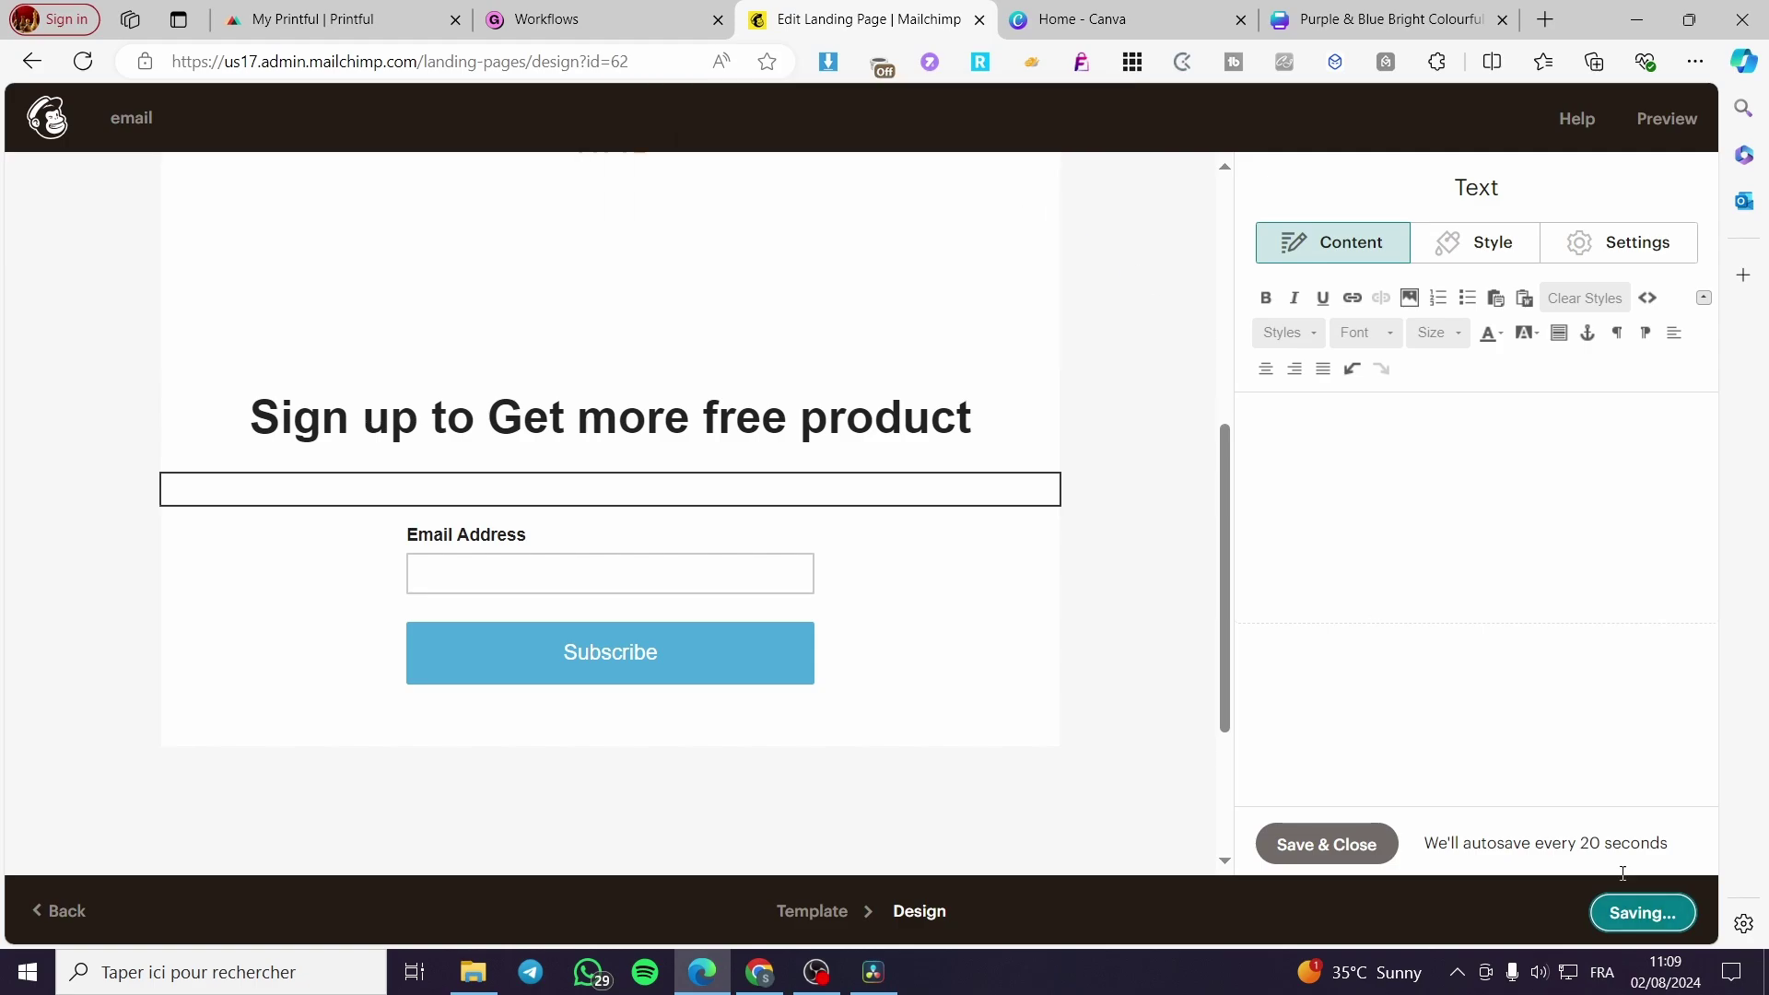
left_click(1647, 928)
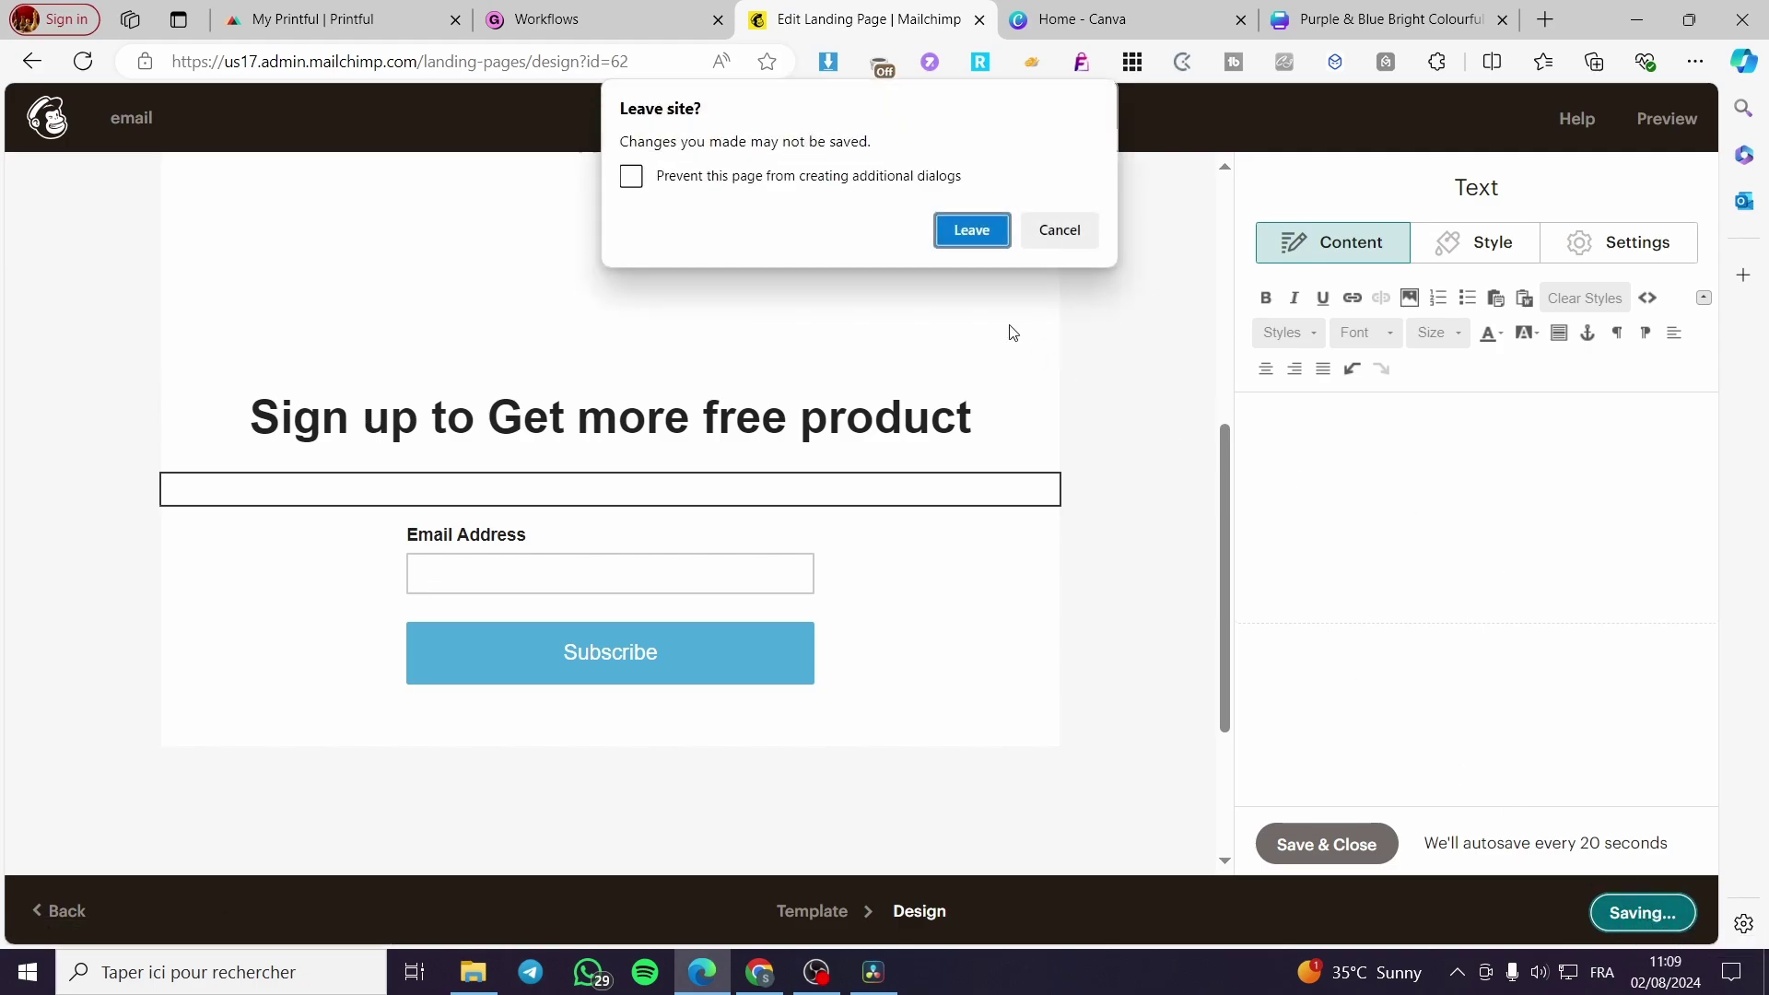
left_click(968, 230)
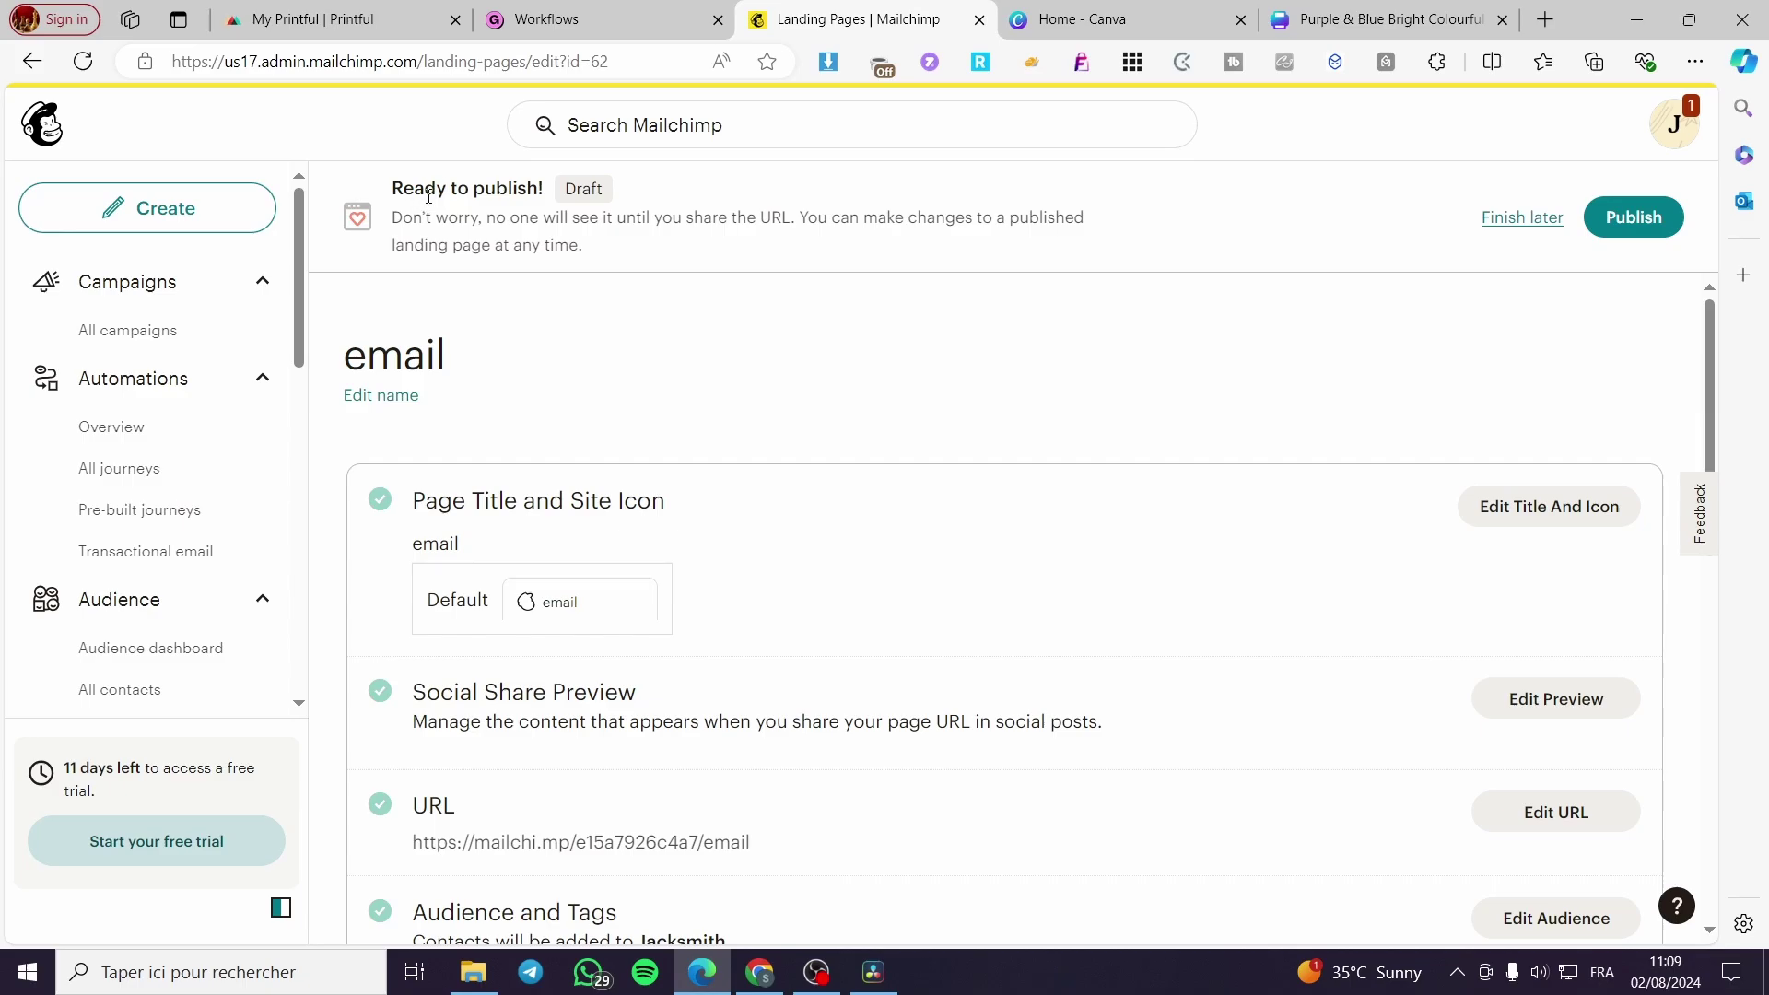
Step: Publish the "email" landing page and open its live version from the share link
left_click(1629, 221)
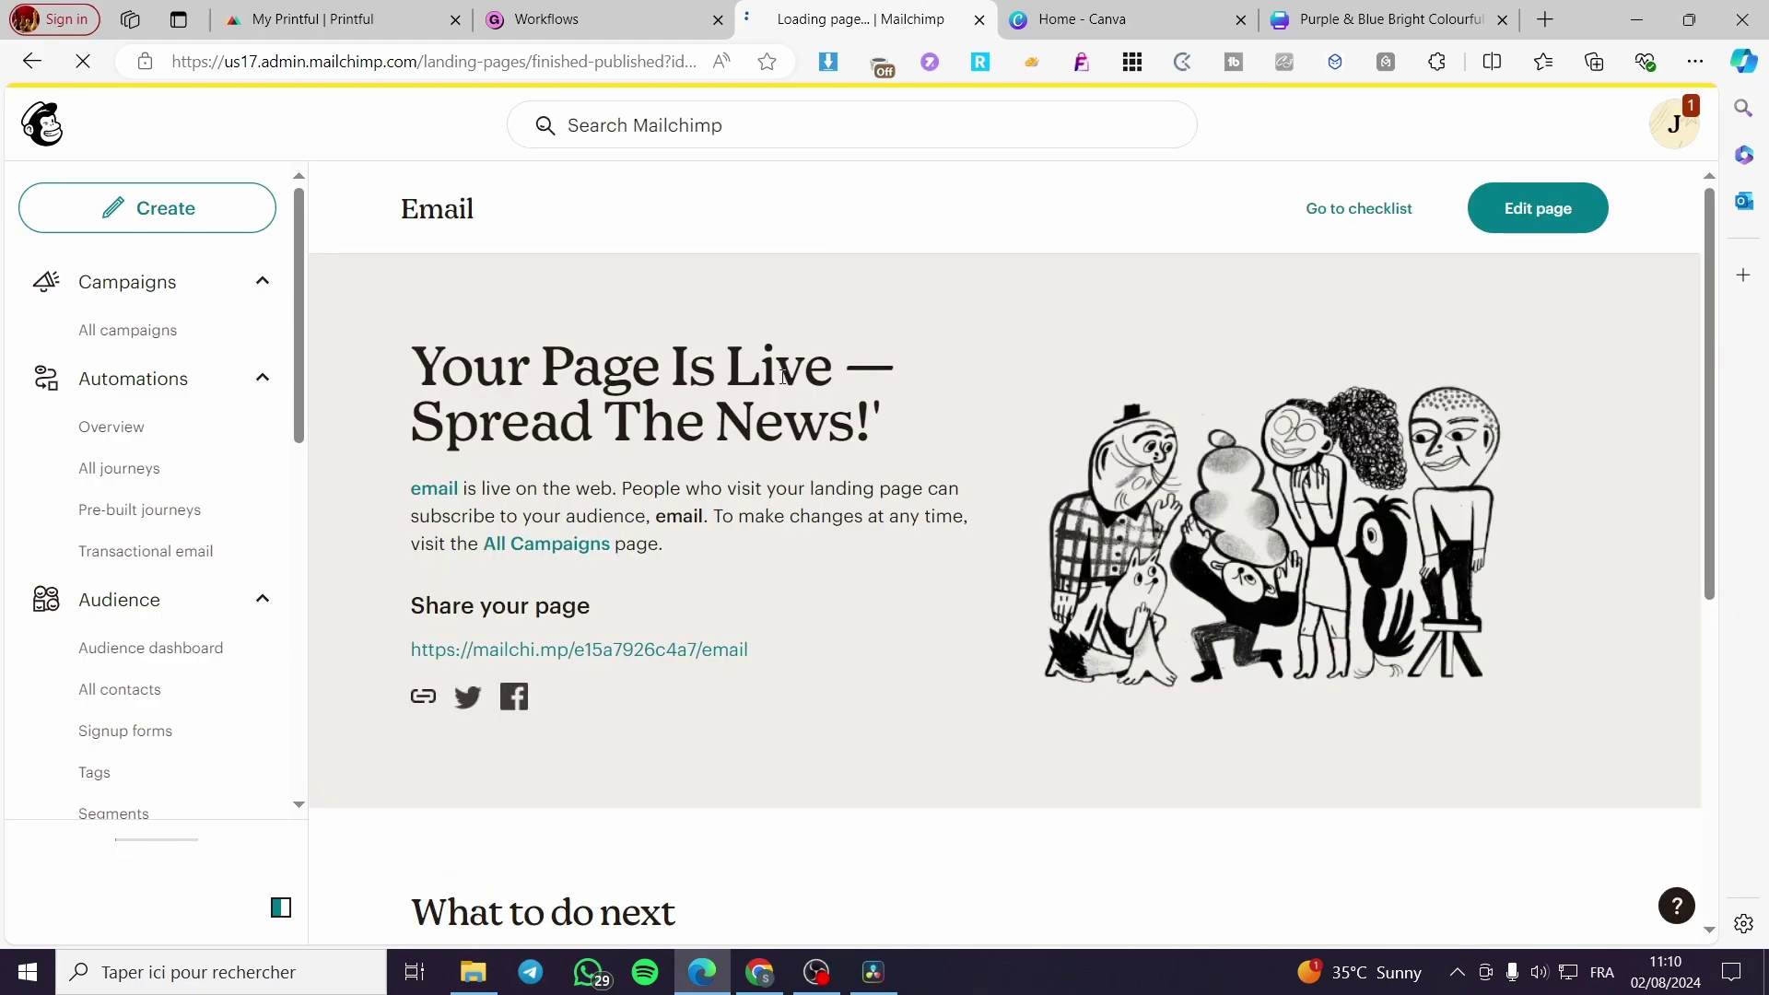
scroll(1272, 273, "down", 1)
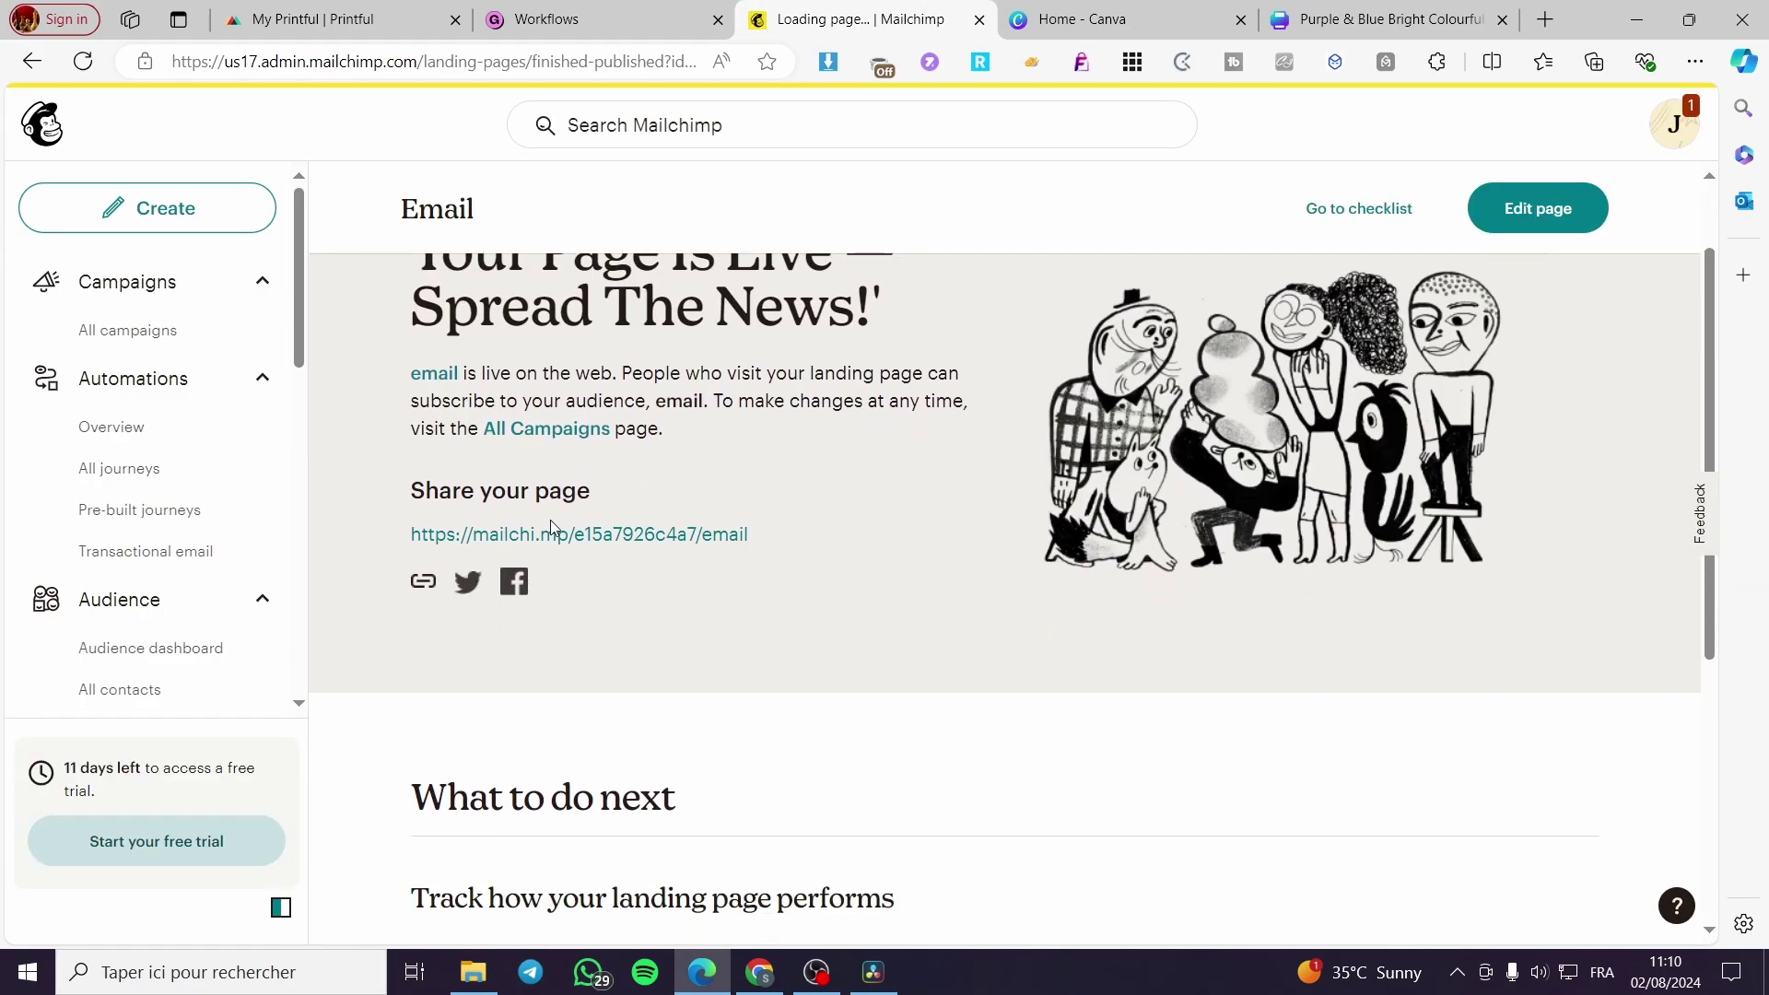
left_click(626, 535)
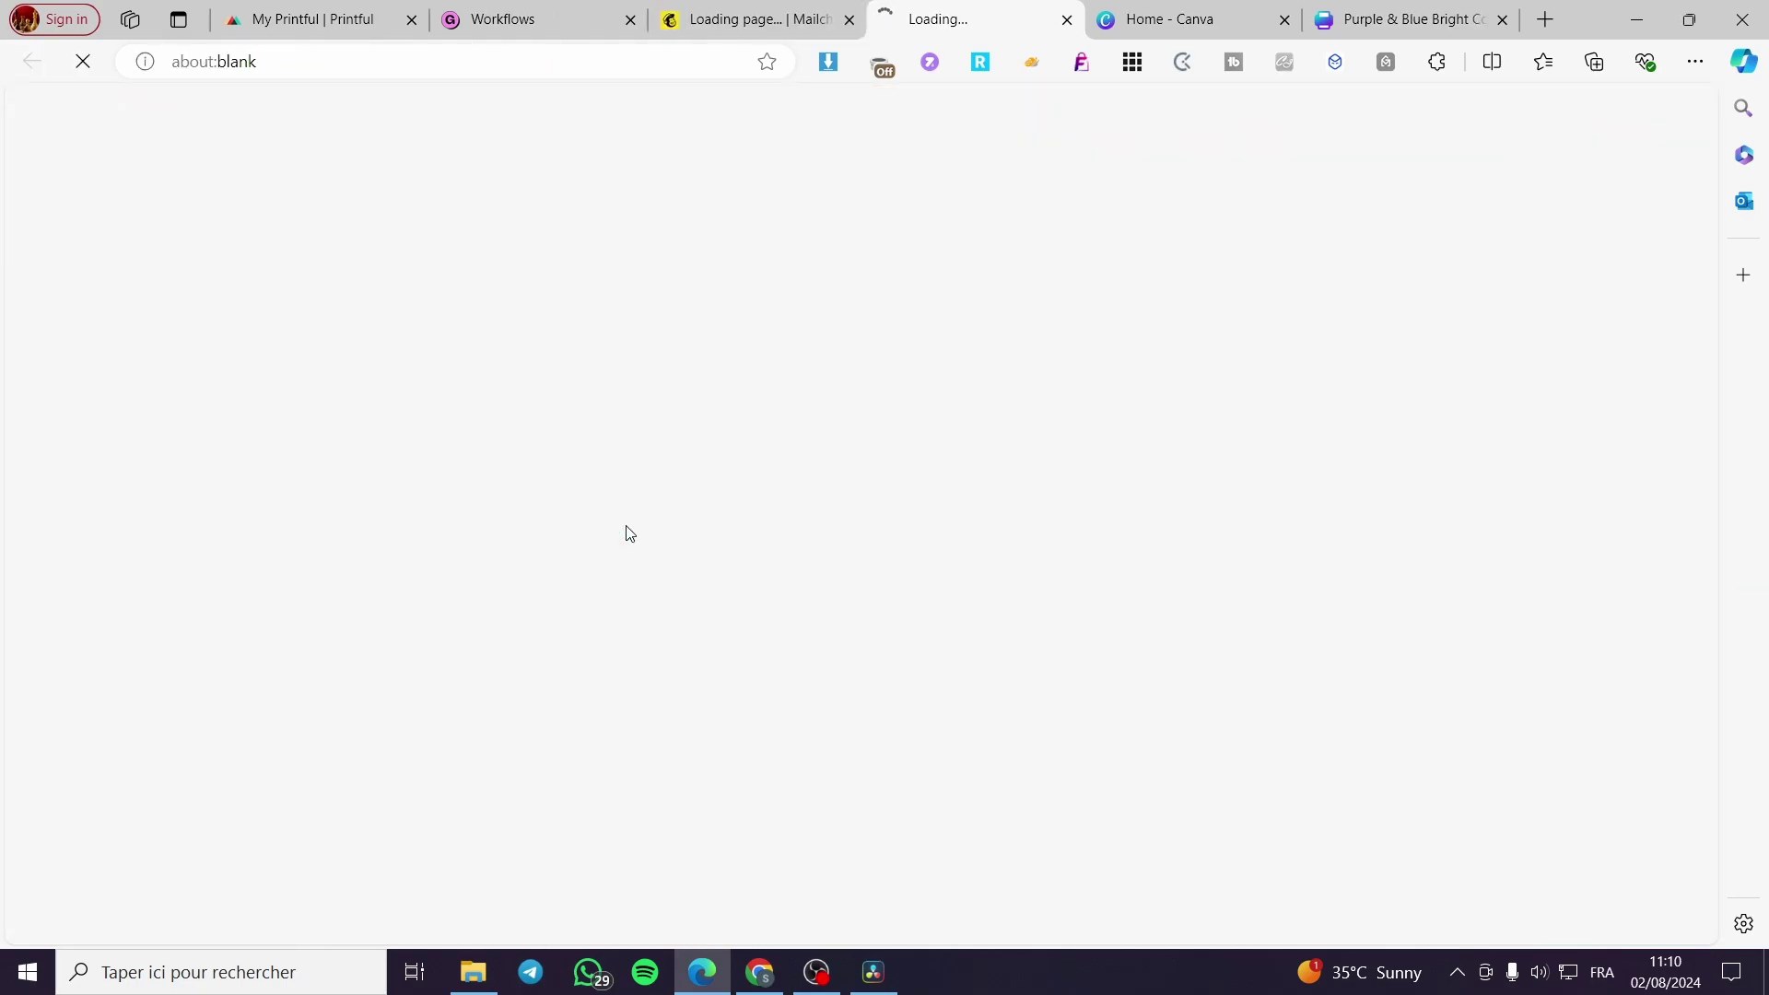
scroll(968, 552, "down", 5)
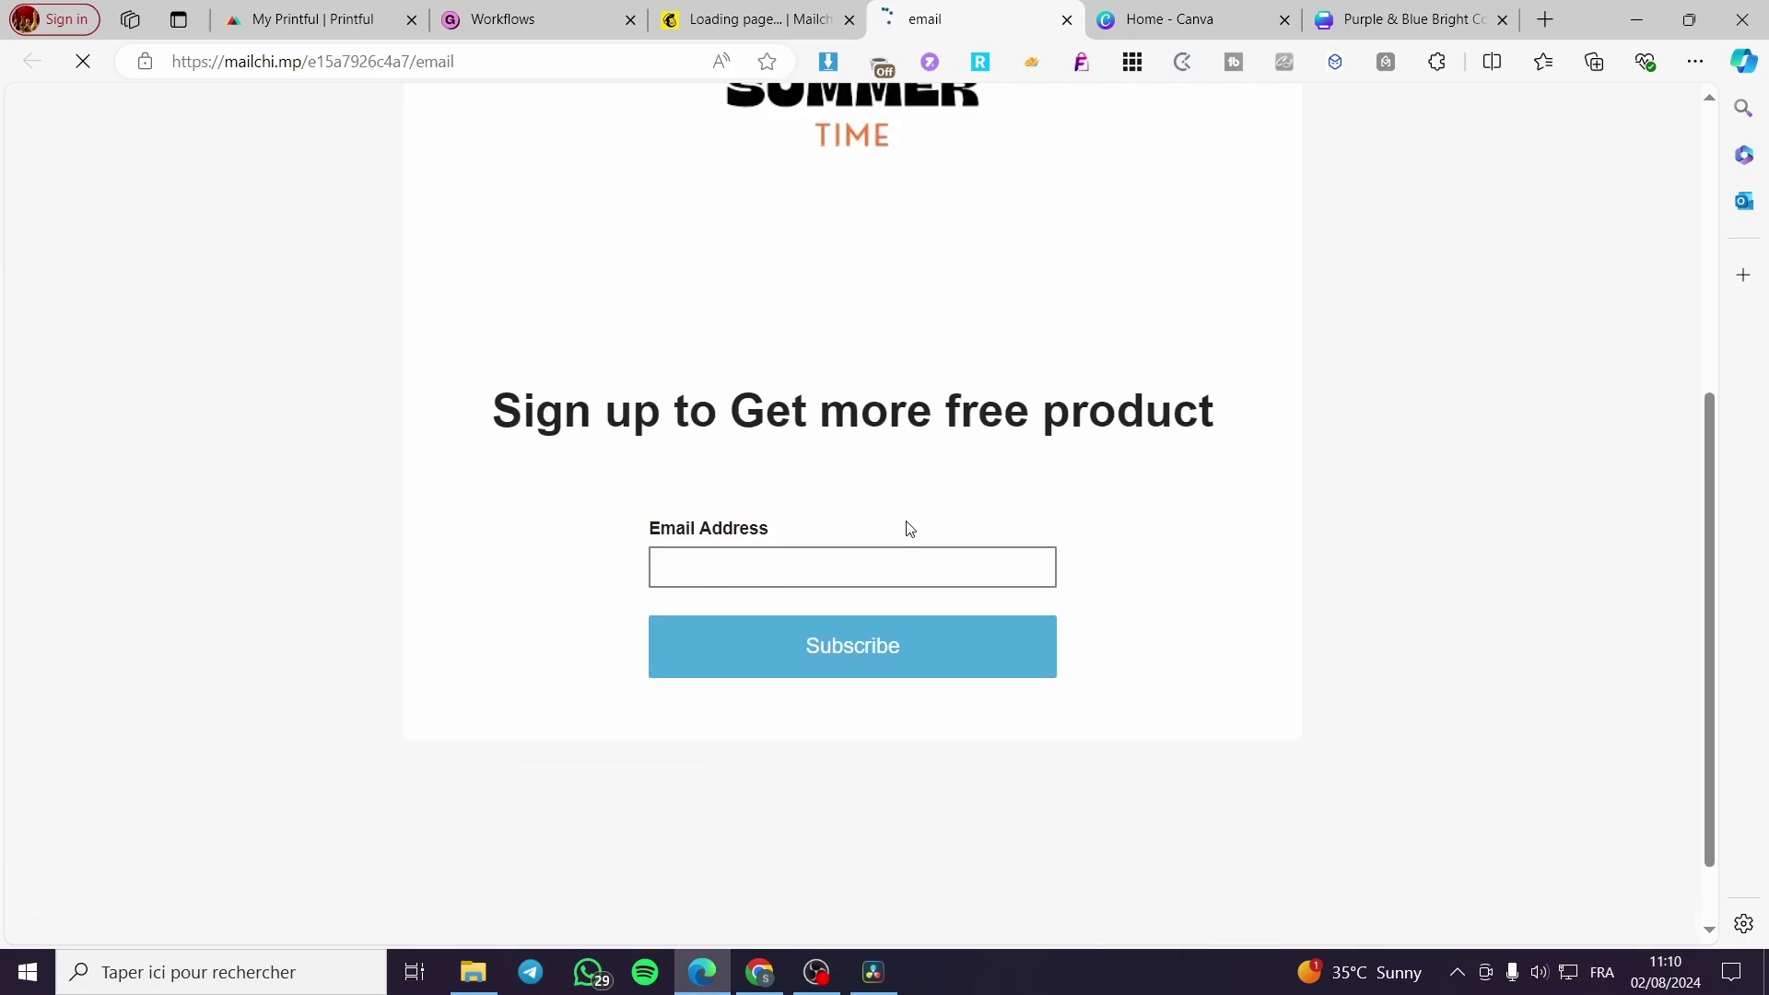
left_click(501, 59)
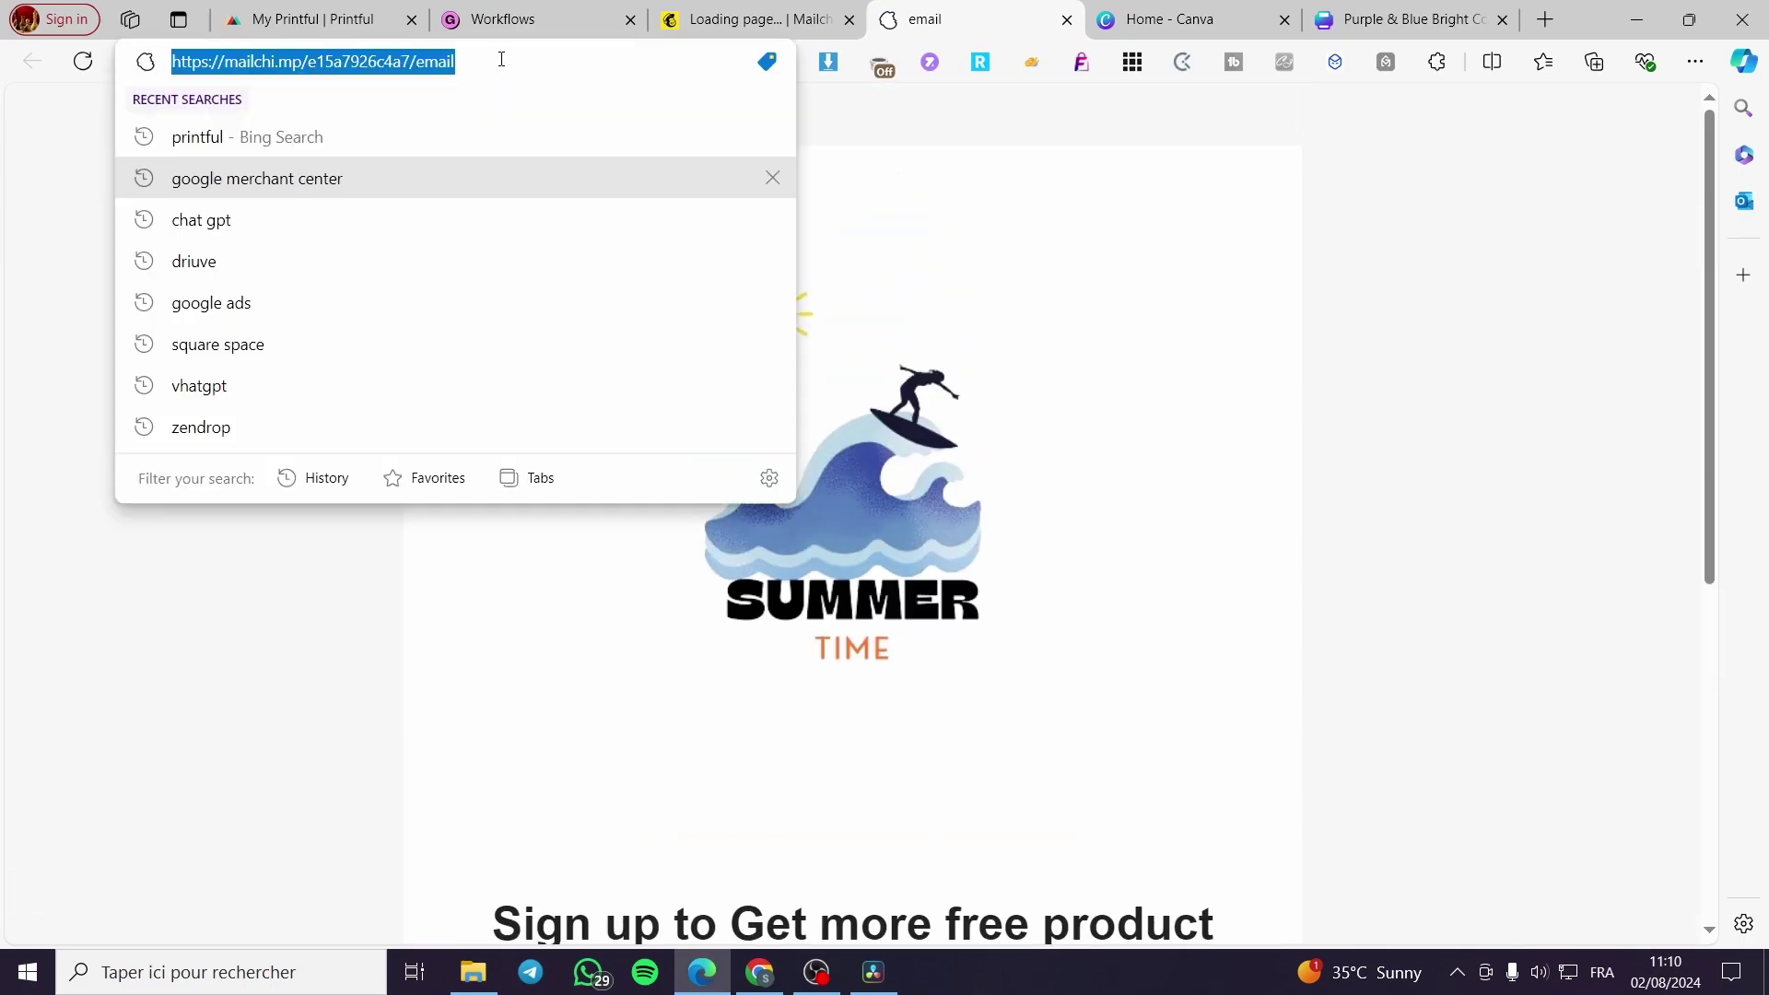
left_click(516, 18)
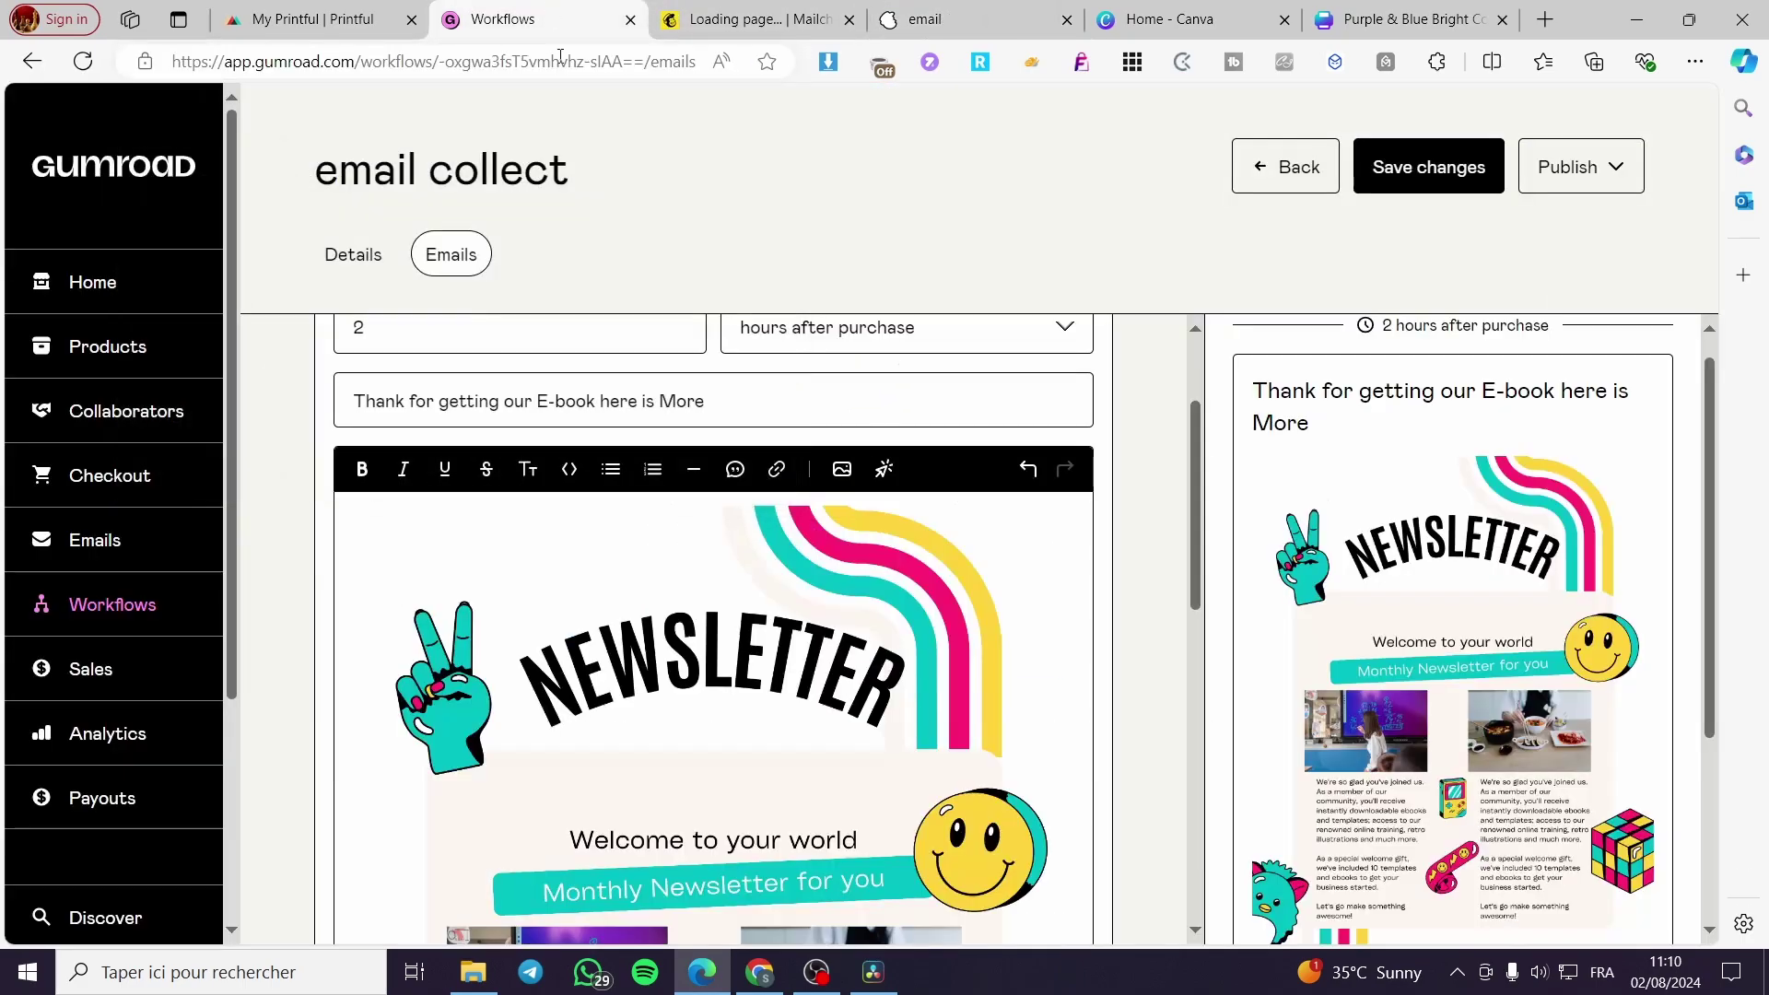
scroll(742, 615, "down", 4)
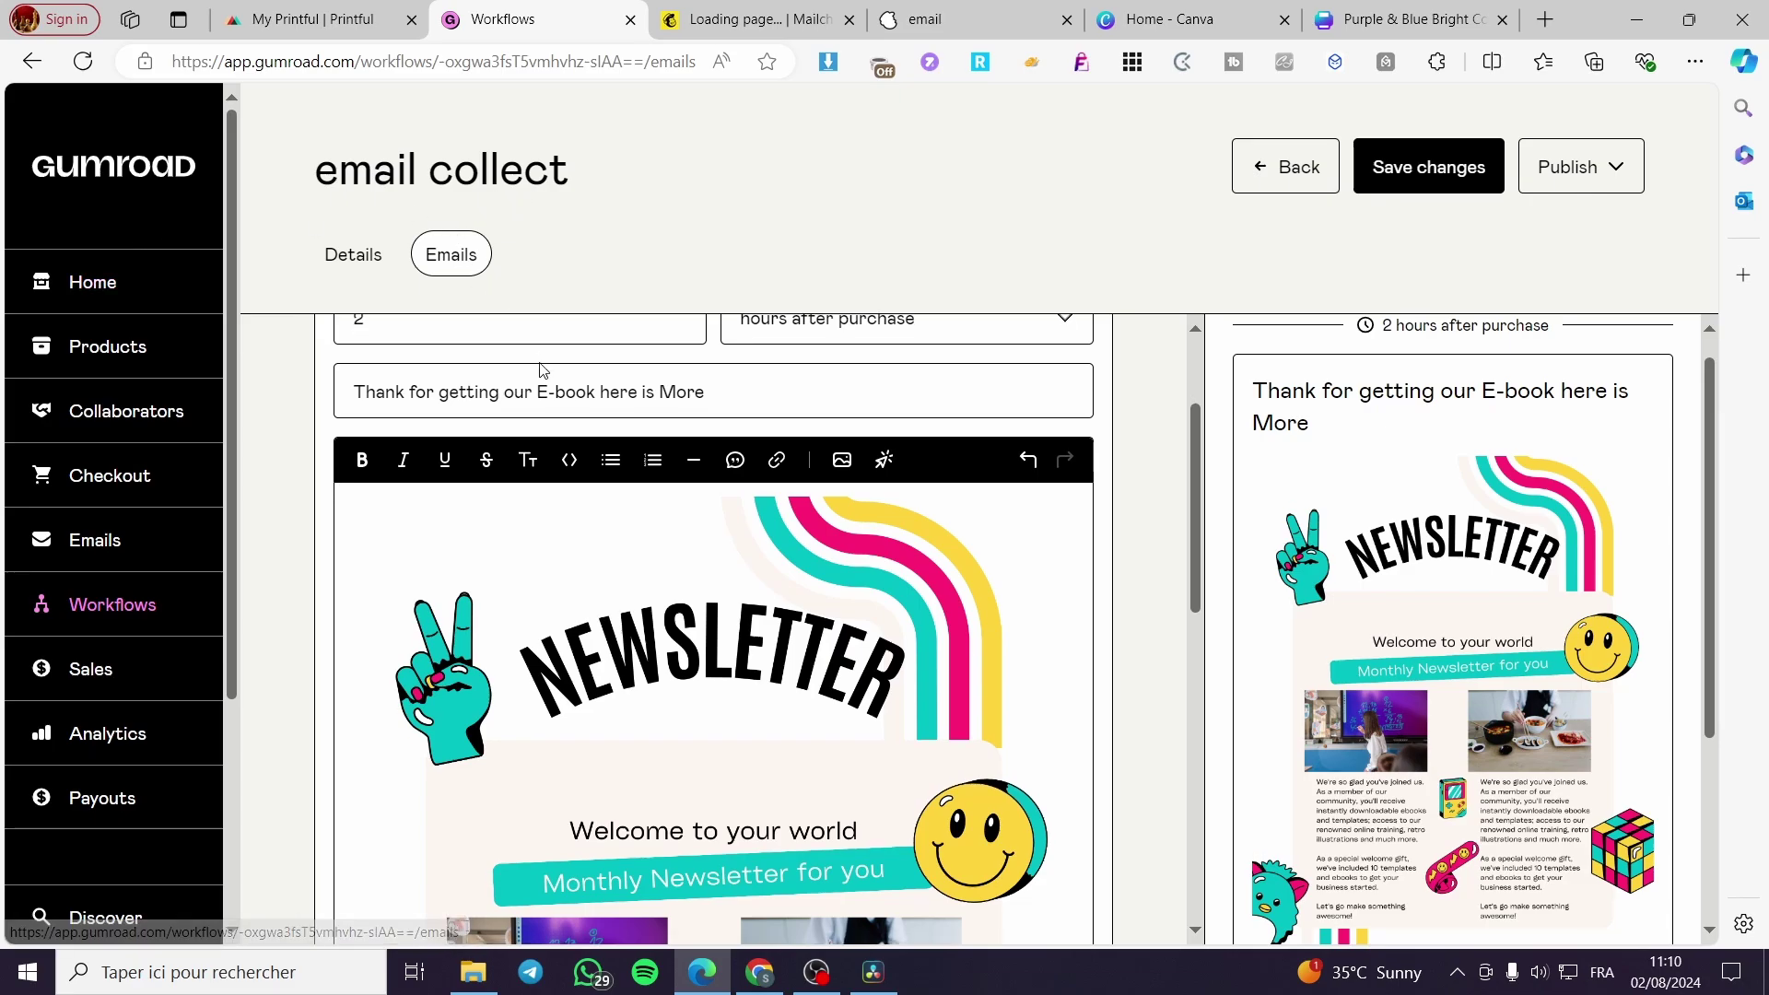
scroll(1105, 652, "down", 3)
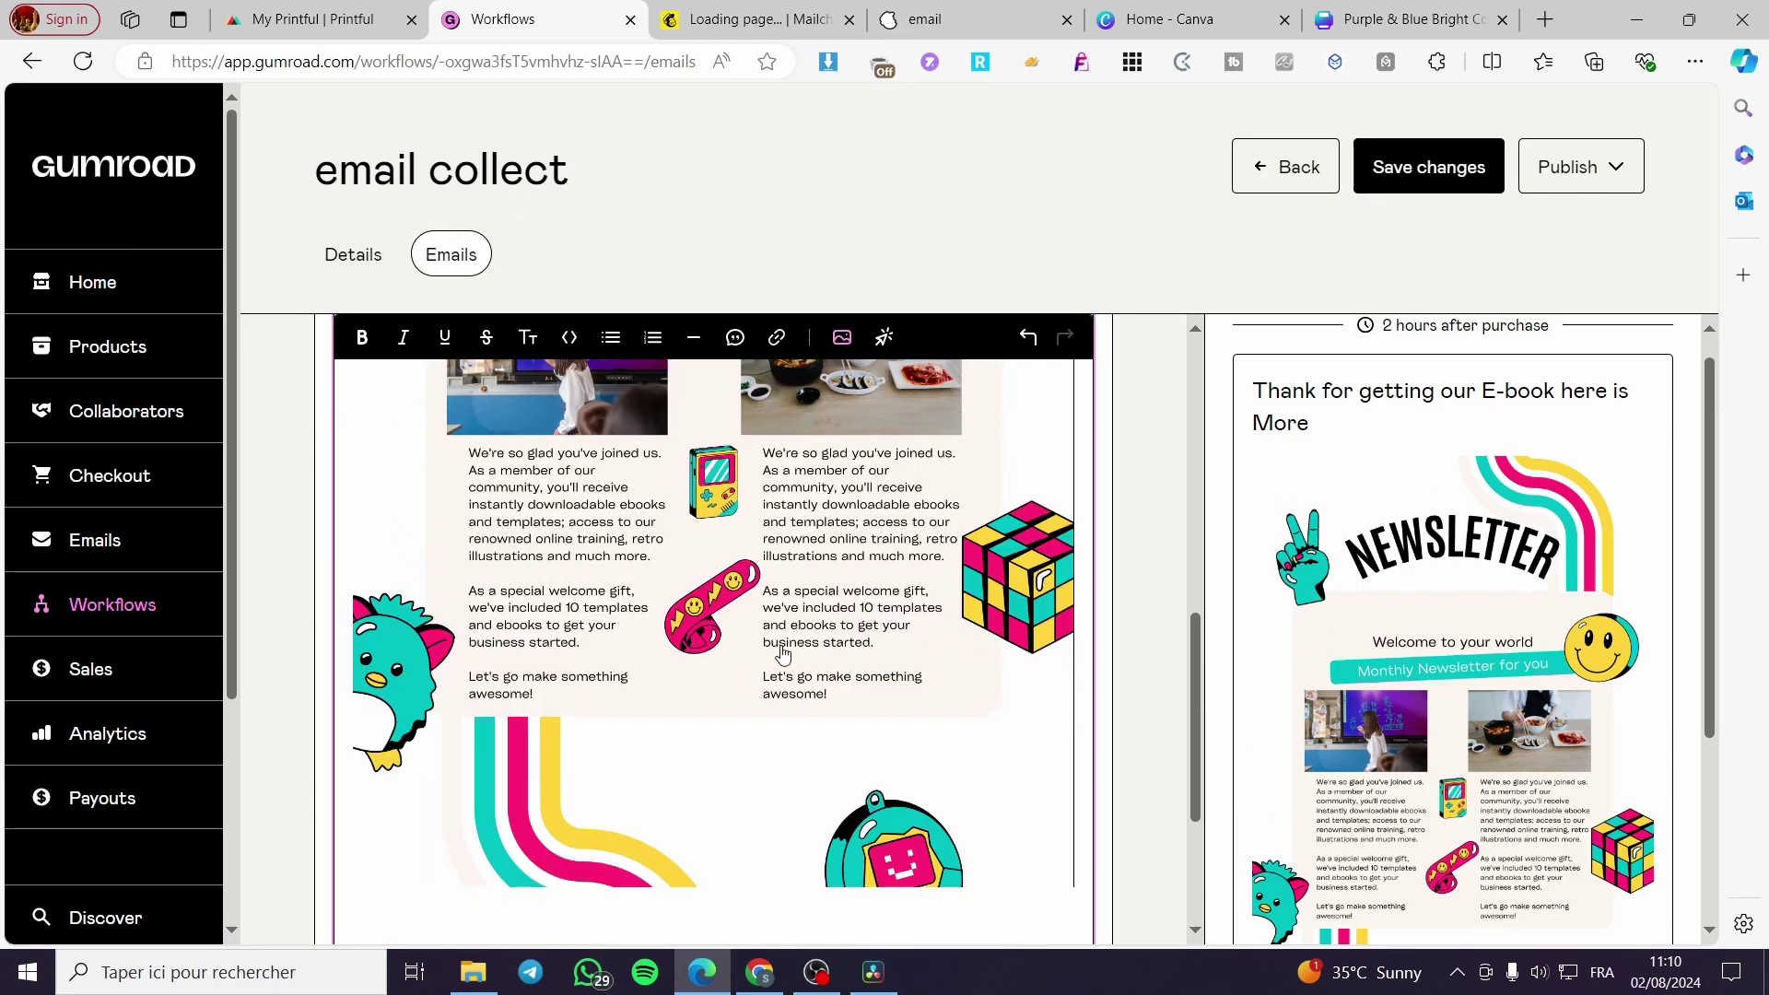
left_click(700, 655)
scroll(559, 670, "up", 5)
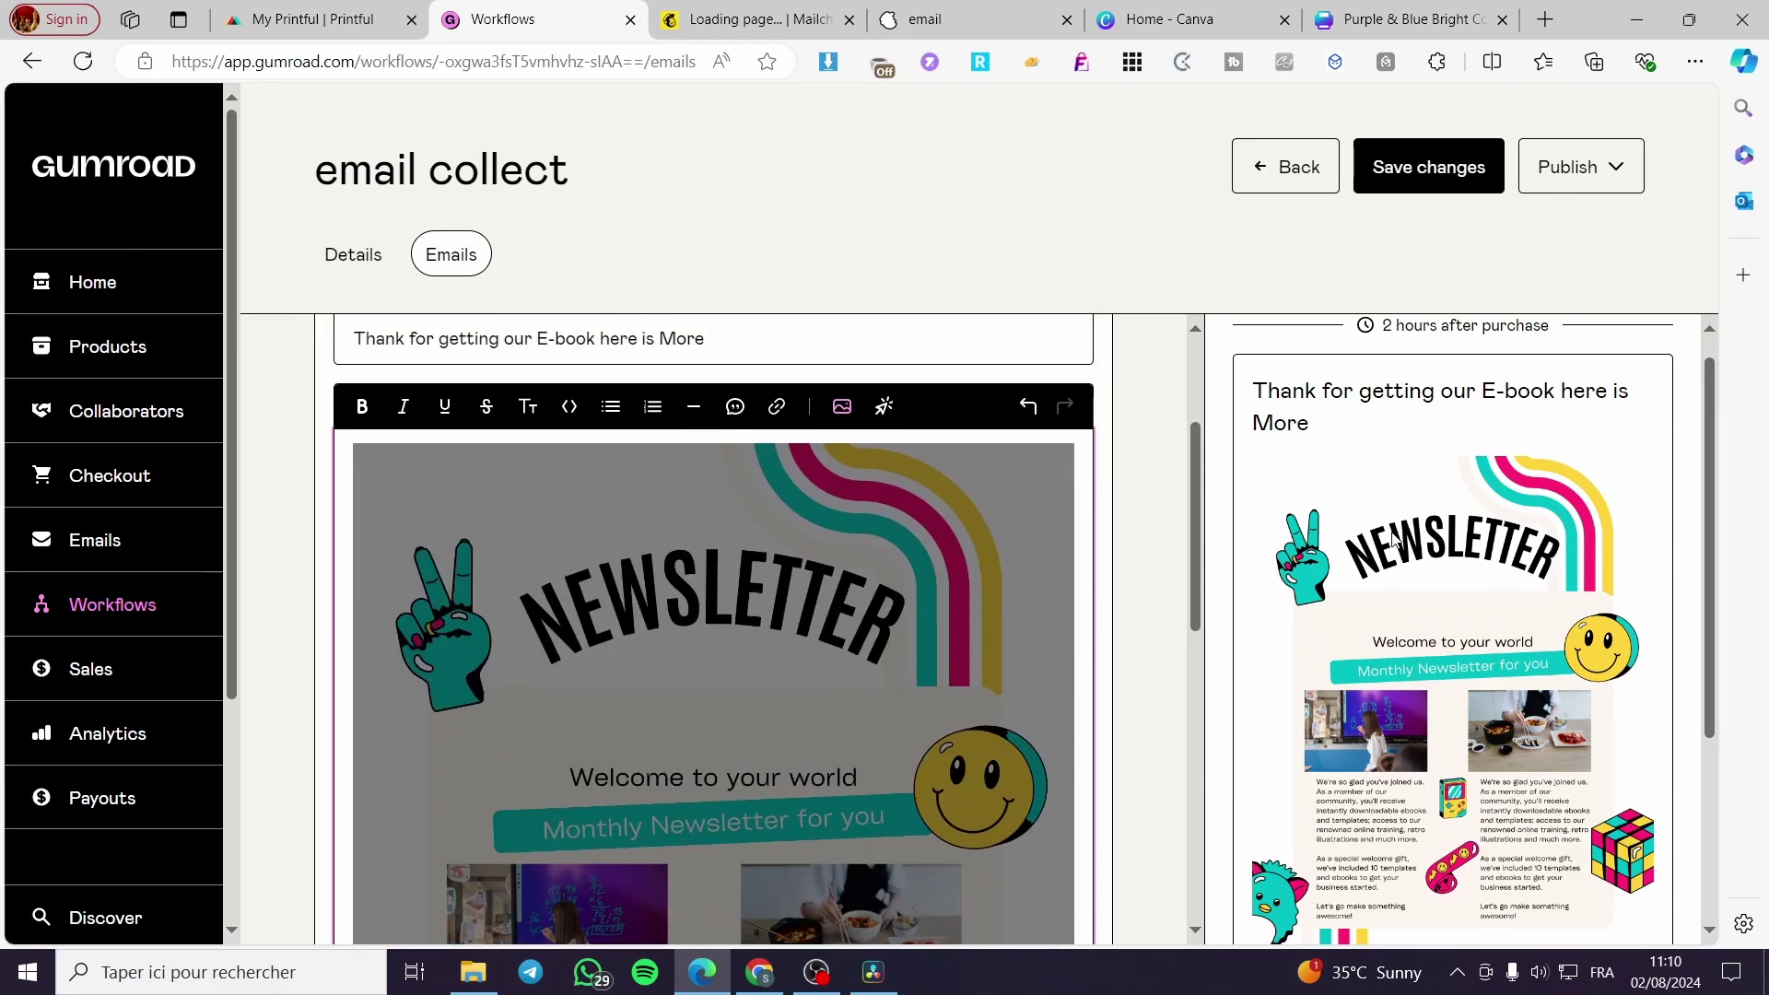
scroll(1400, 557, "up", 1)
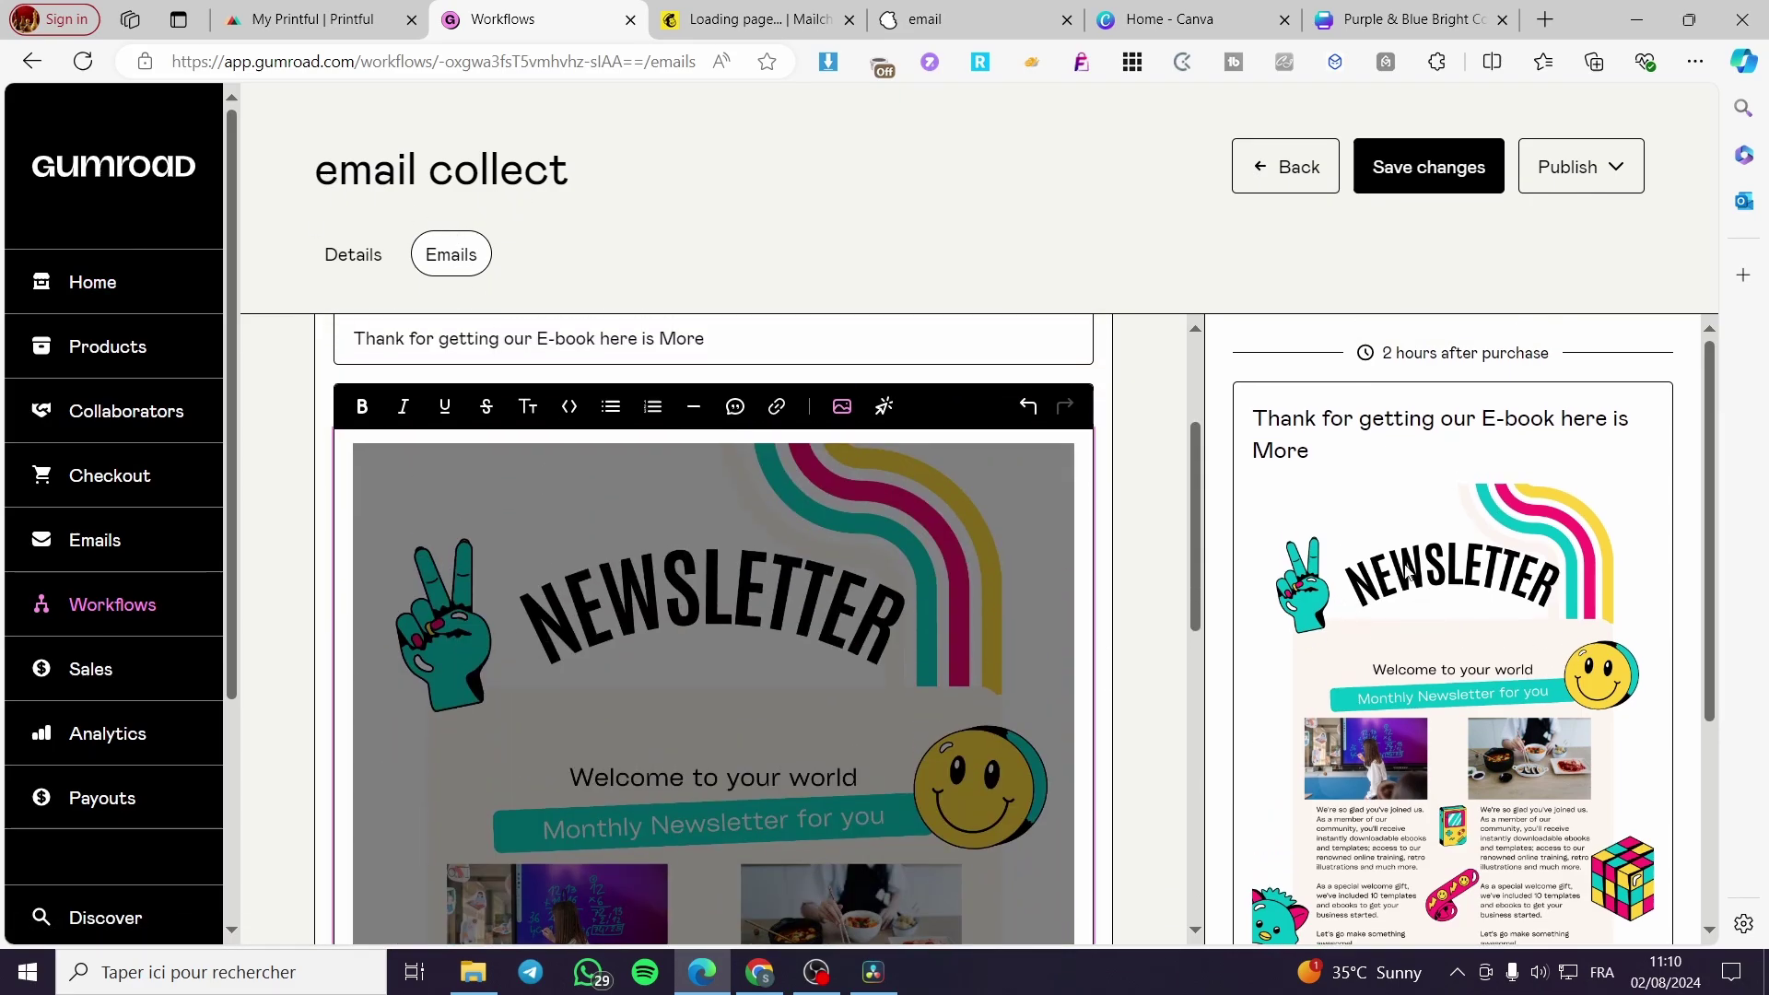
left_click(778, 407)
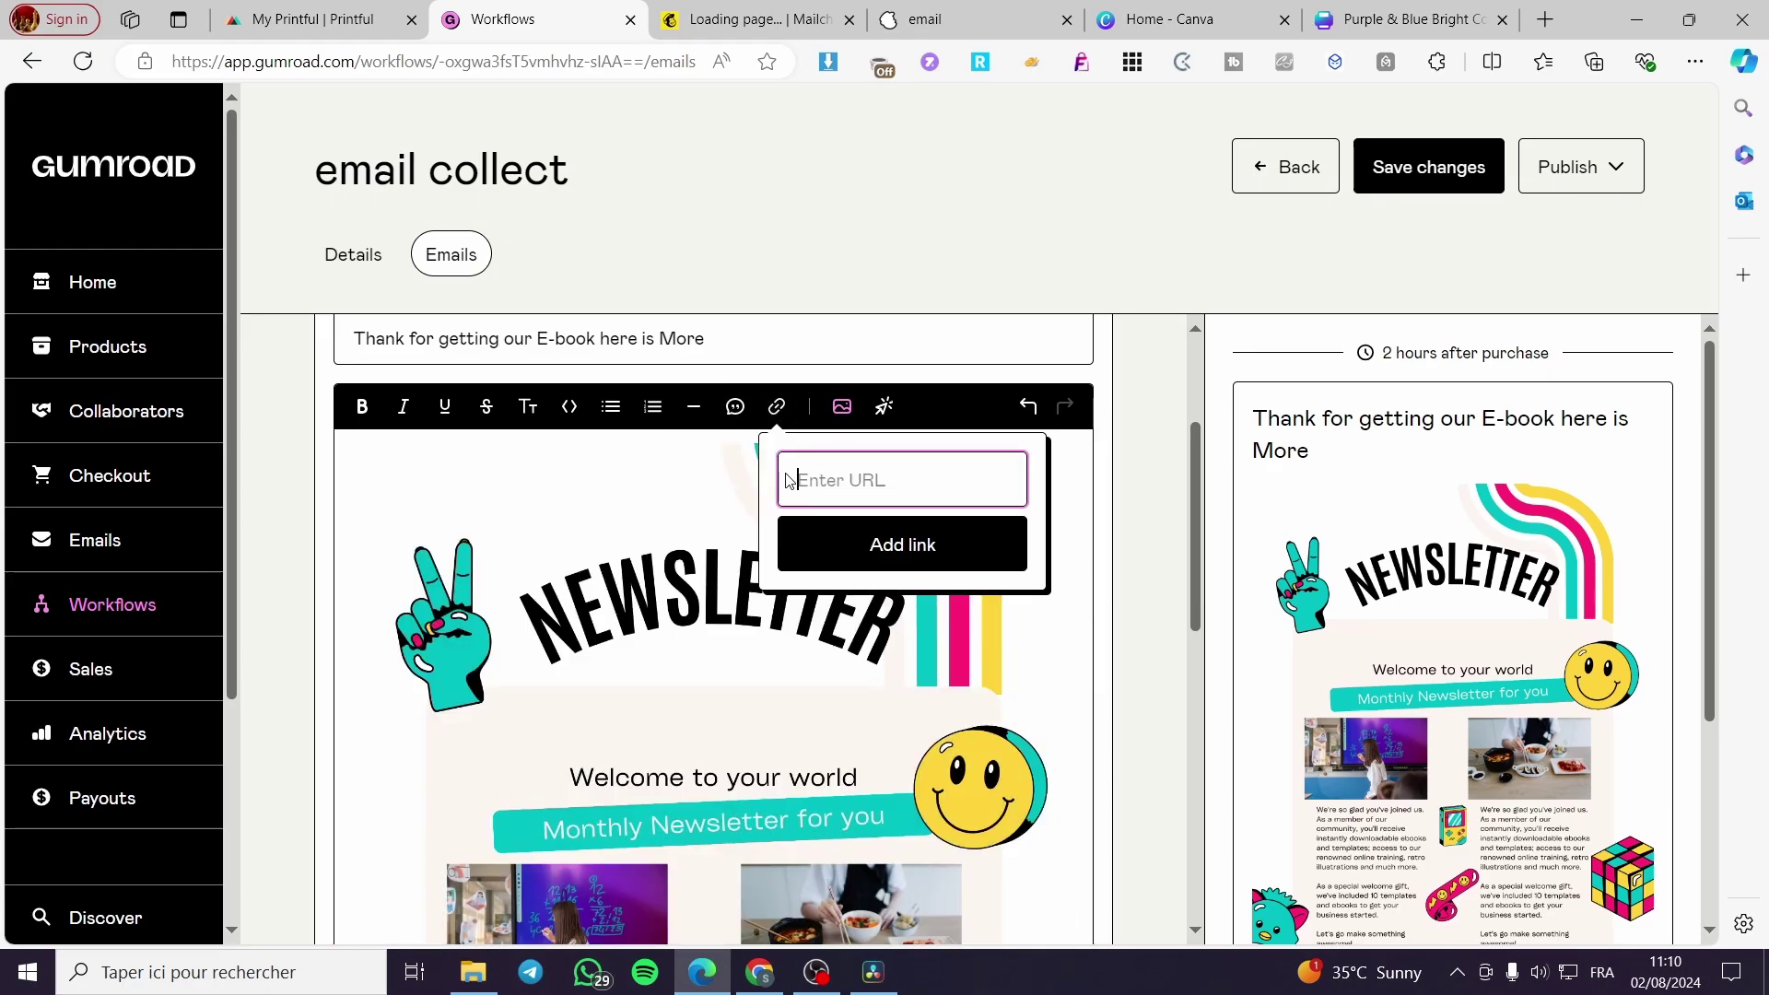
key("ctrl+v")
left_click(922, 542)
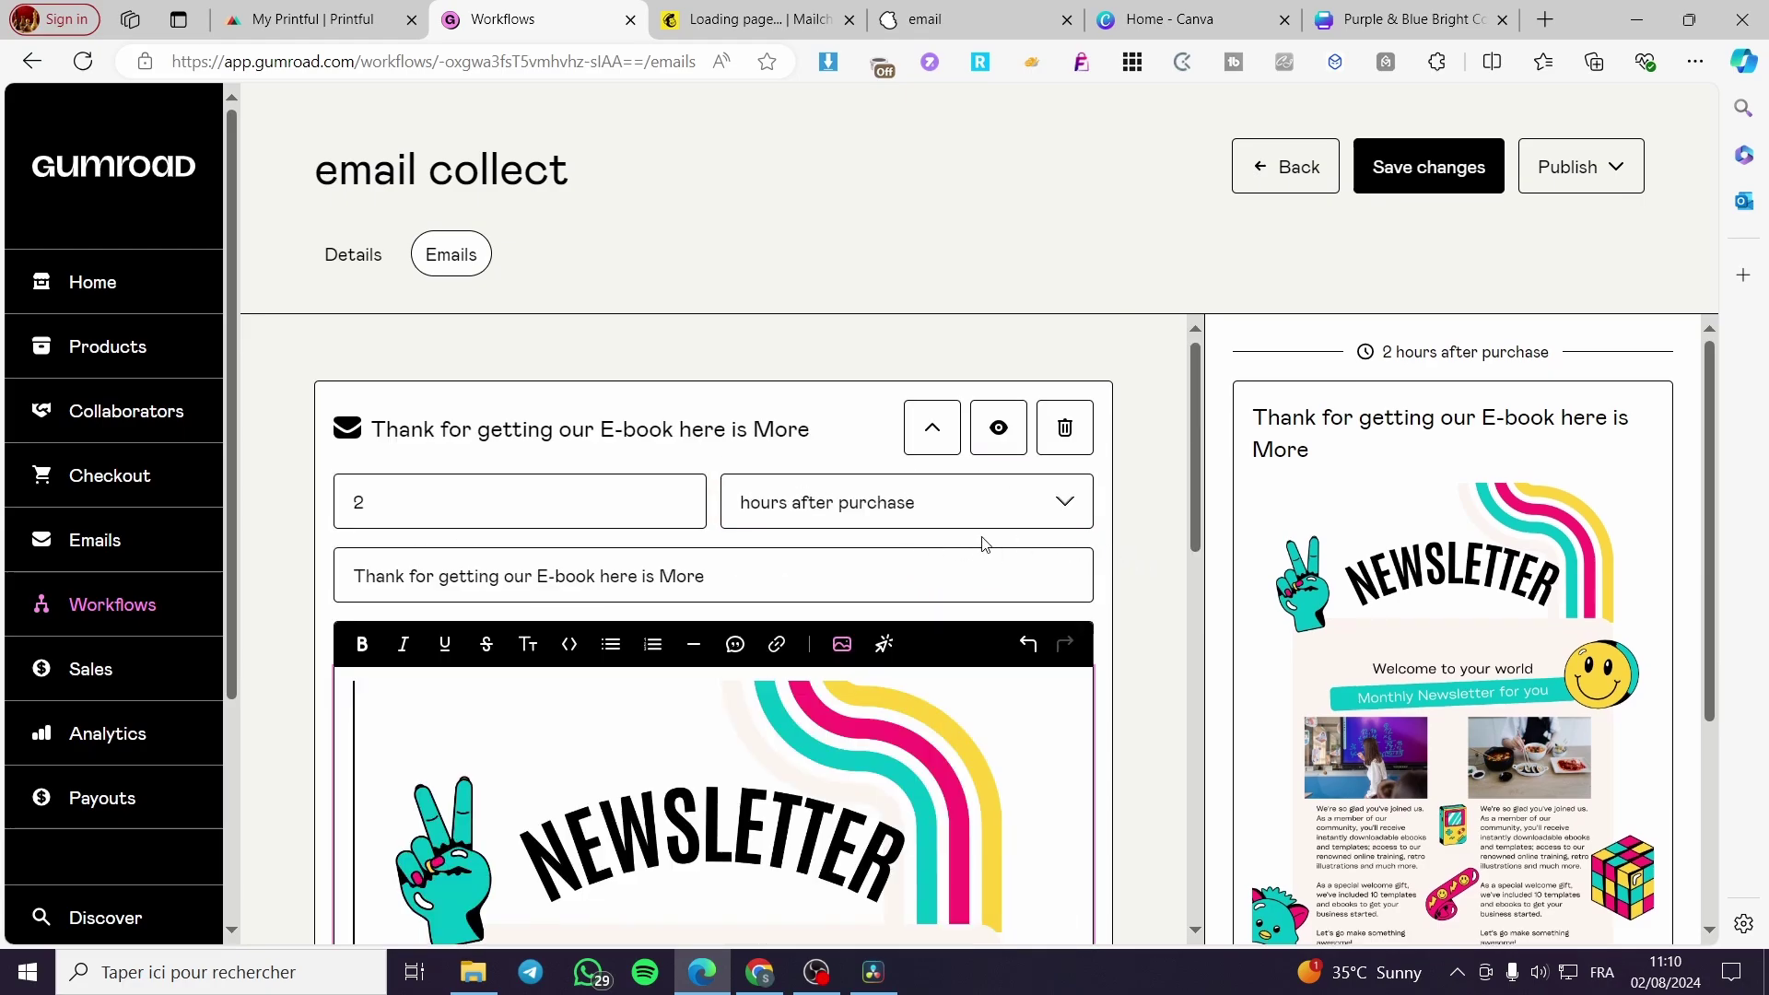
scroll(873, 549, "down", 10)
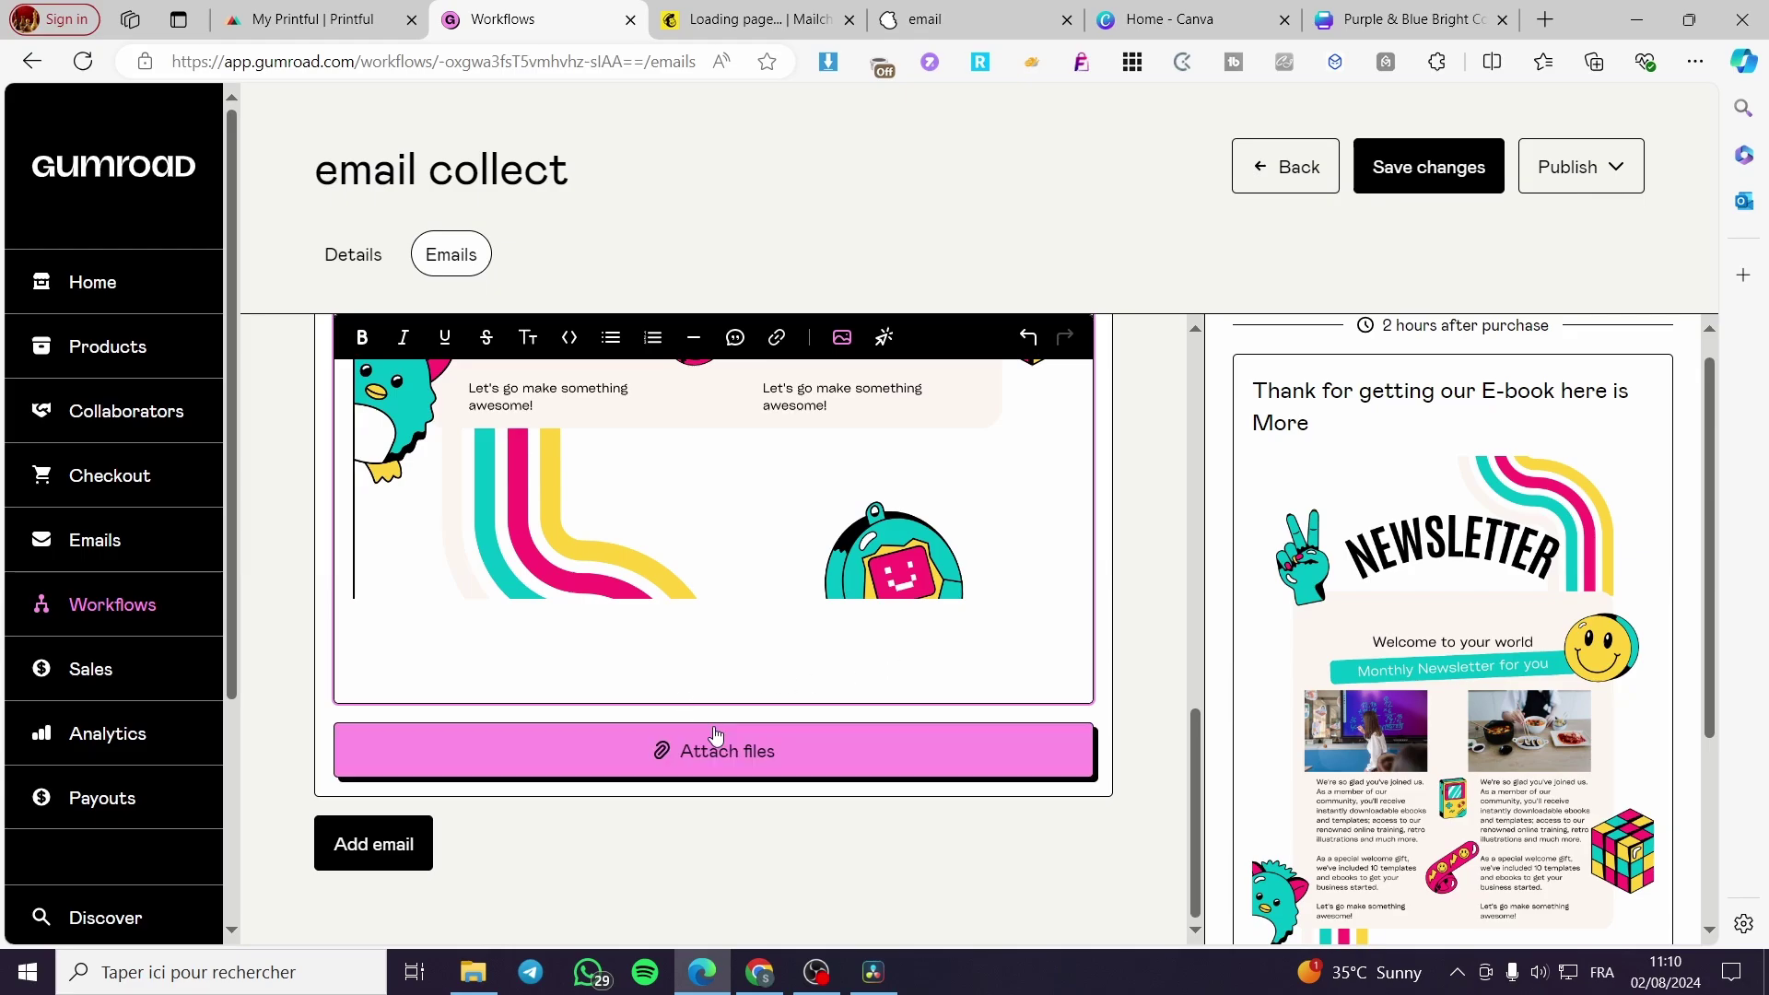
scroll(903, 594, "up", 10)
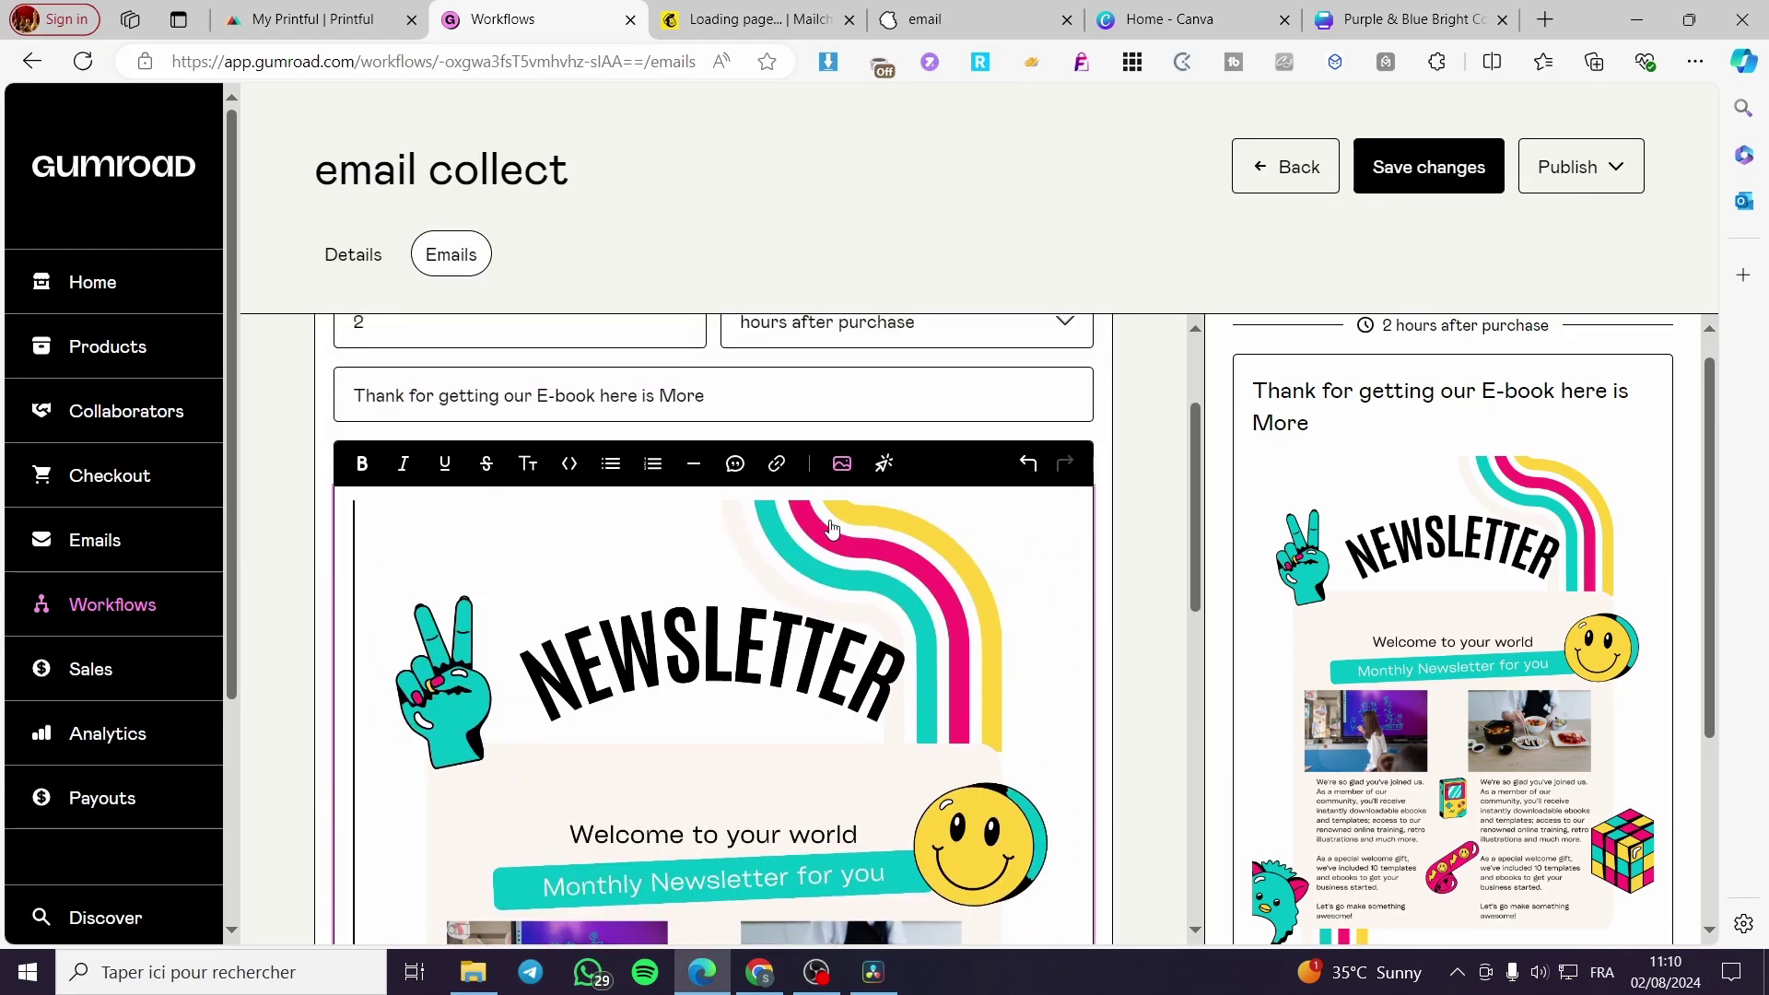
scroll(967, 580, "down", 10)
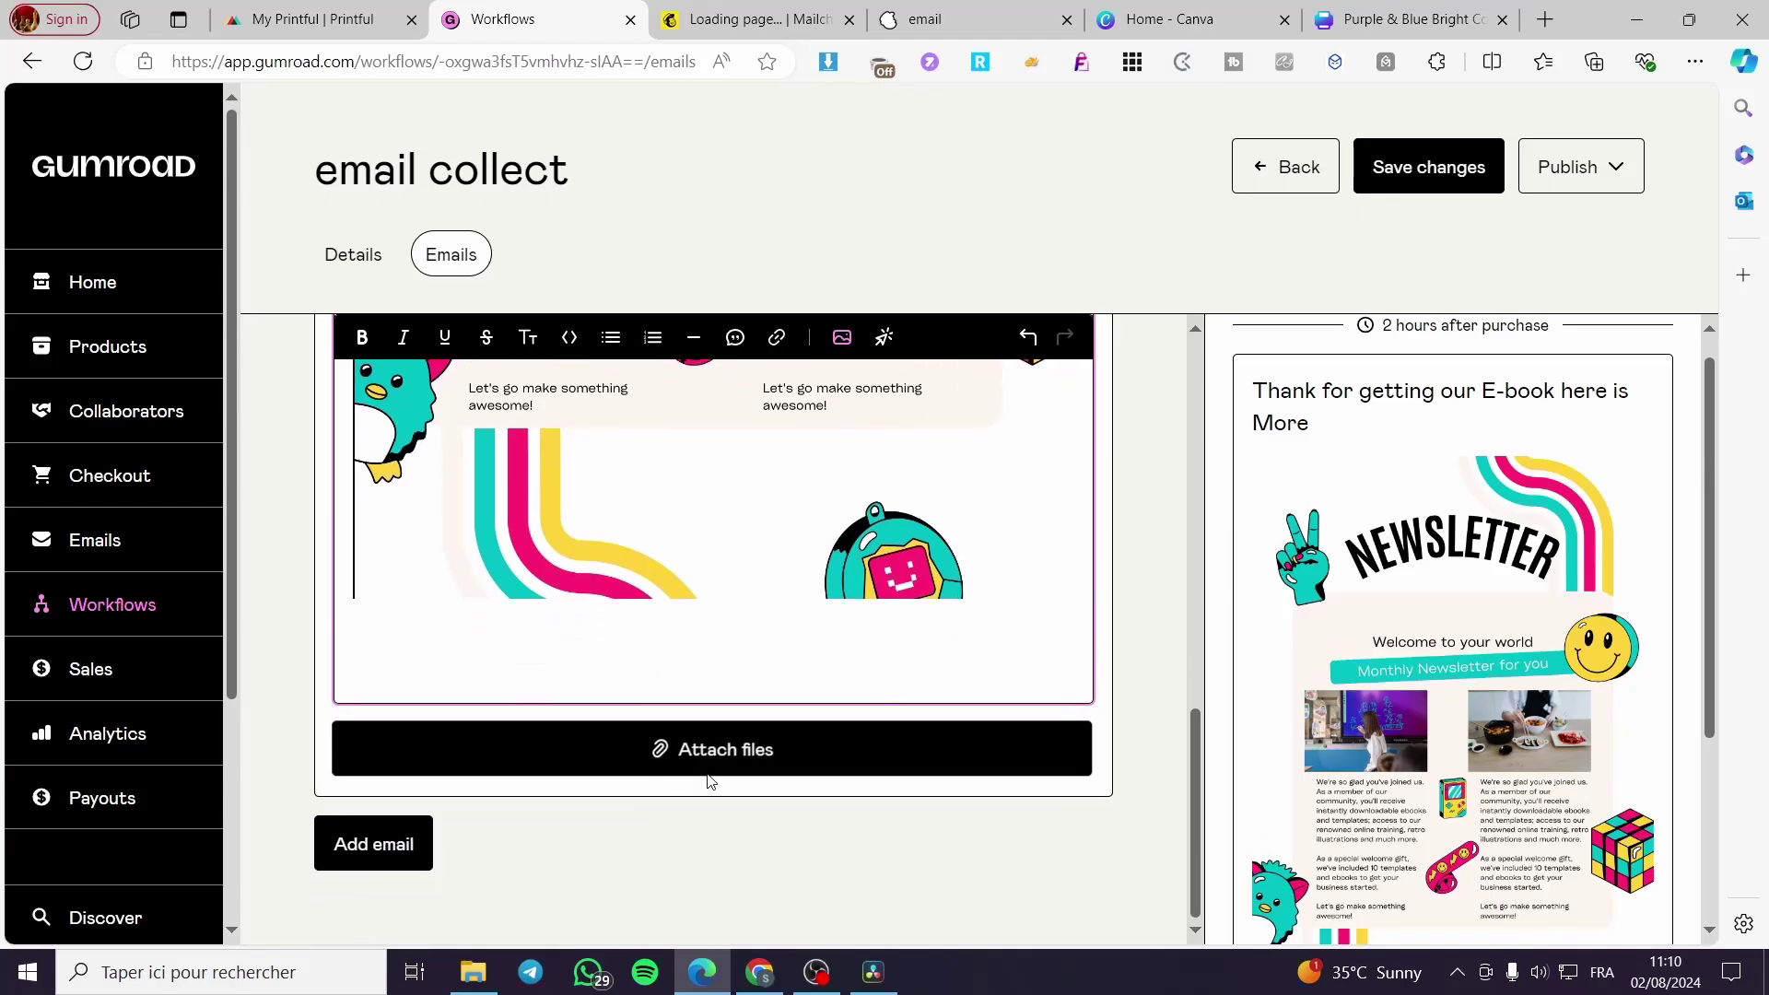
left_click(375, 844)
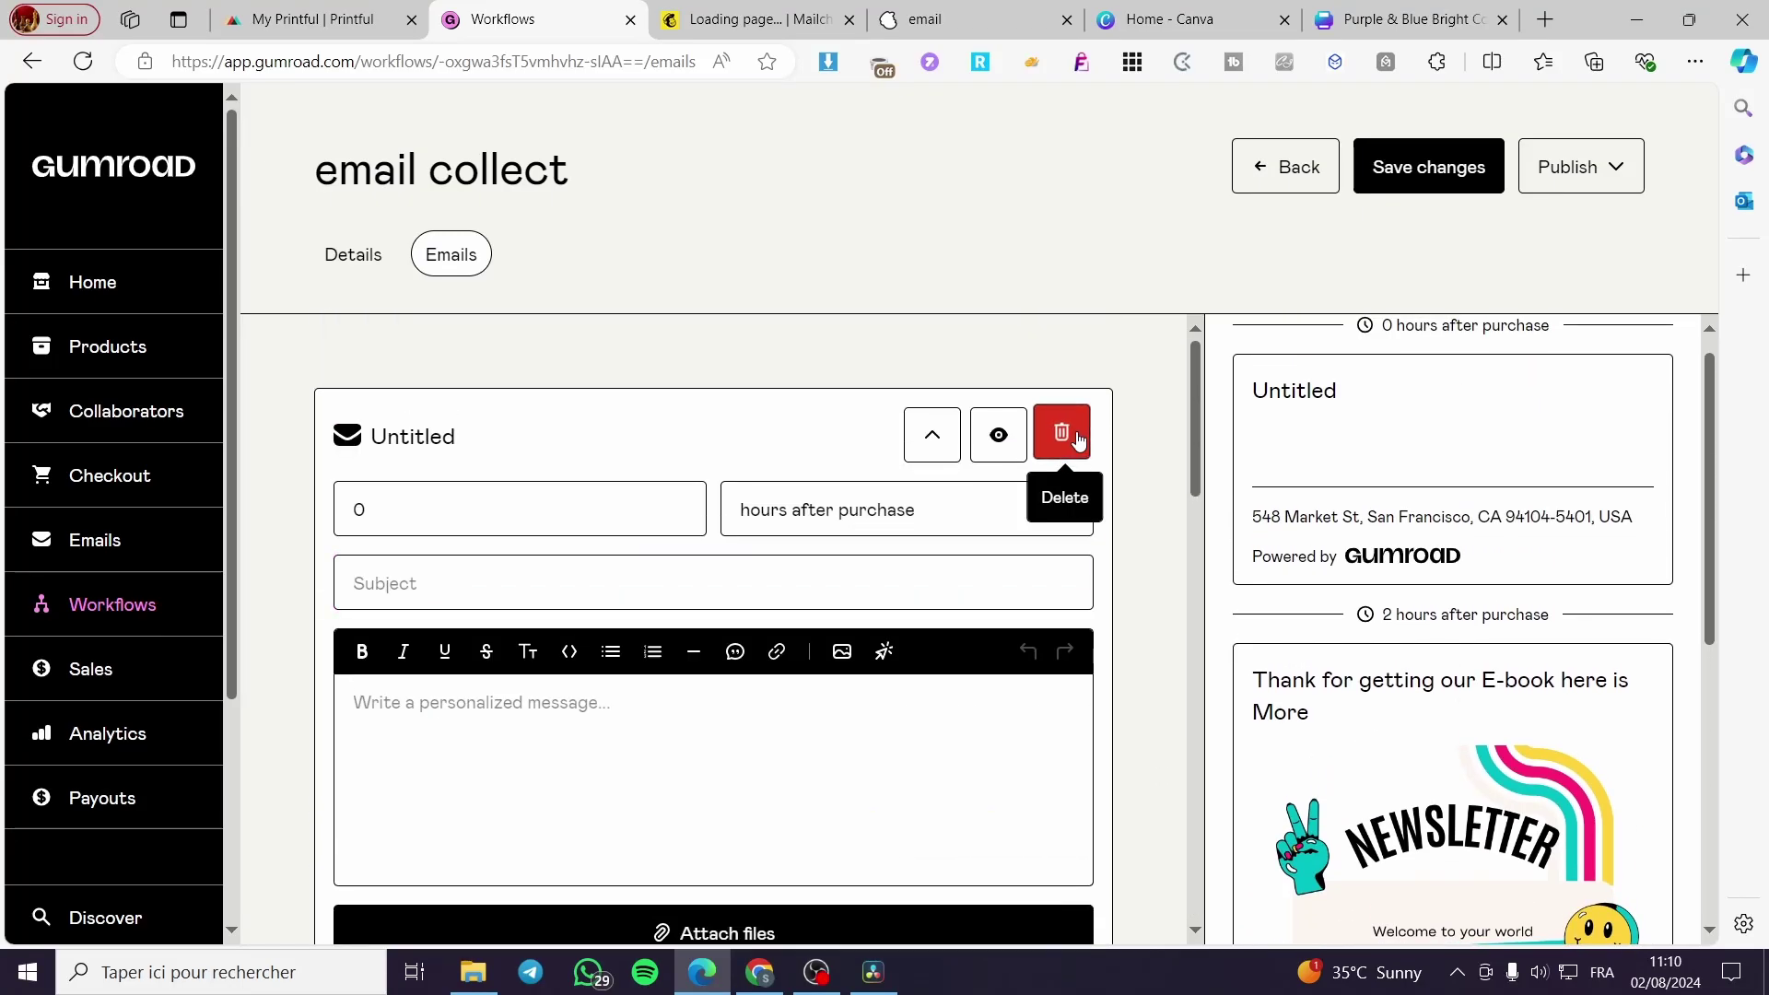
left_click(1084, 434)
left_click(1139, 560)
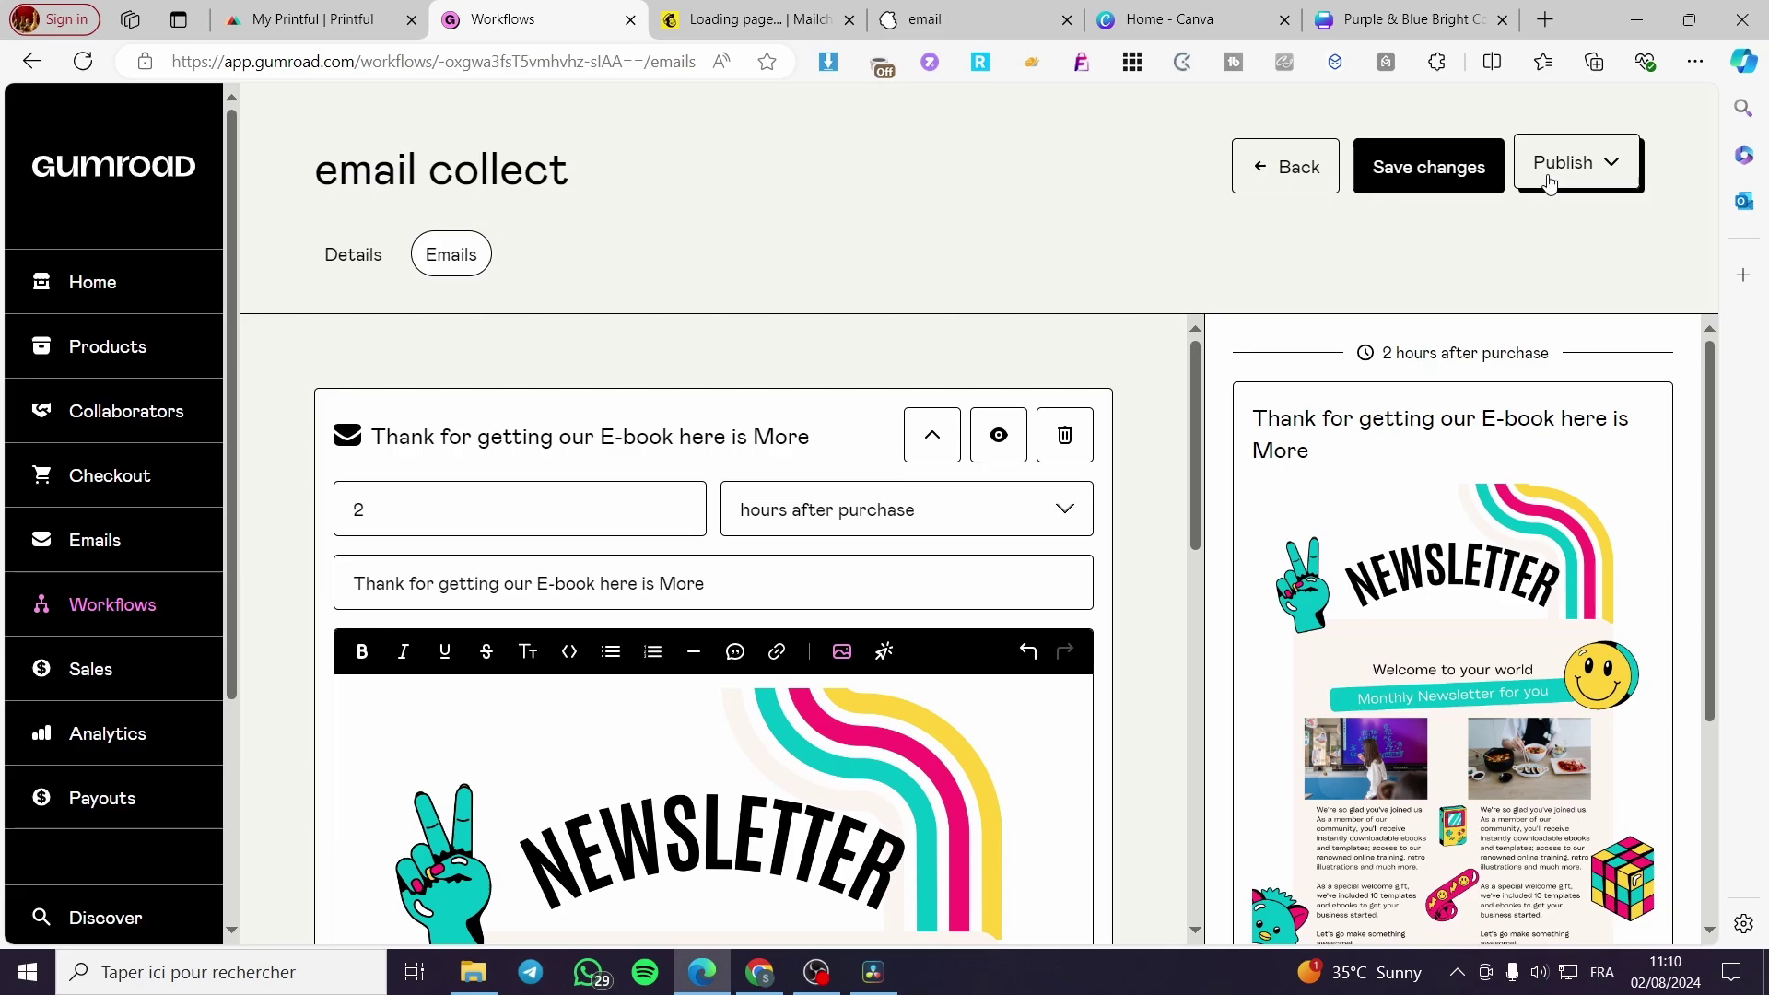
Step: Save the changes to the "email collect" workflow and publish it immediately
left_click(1599, 174)
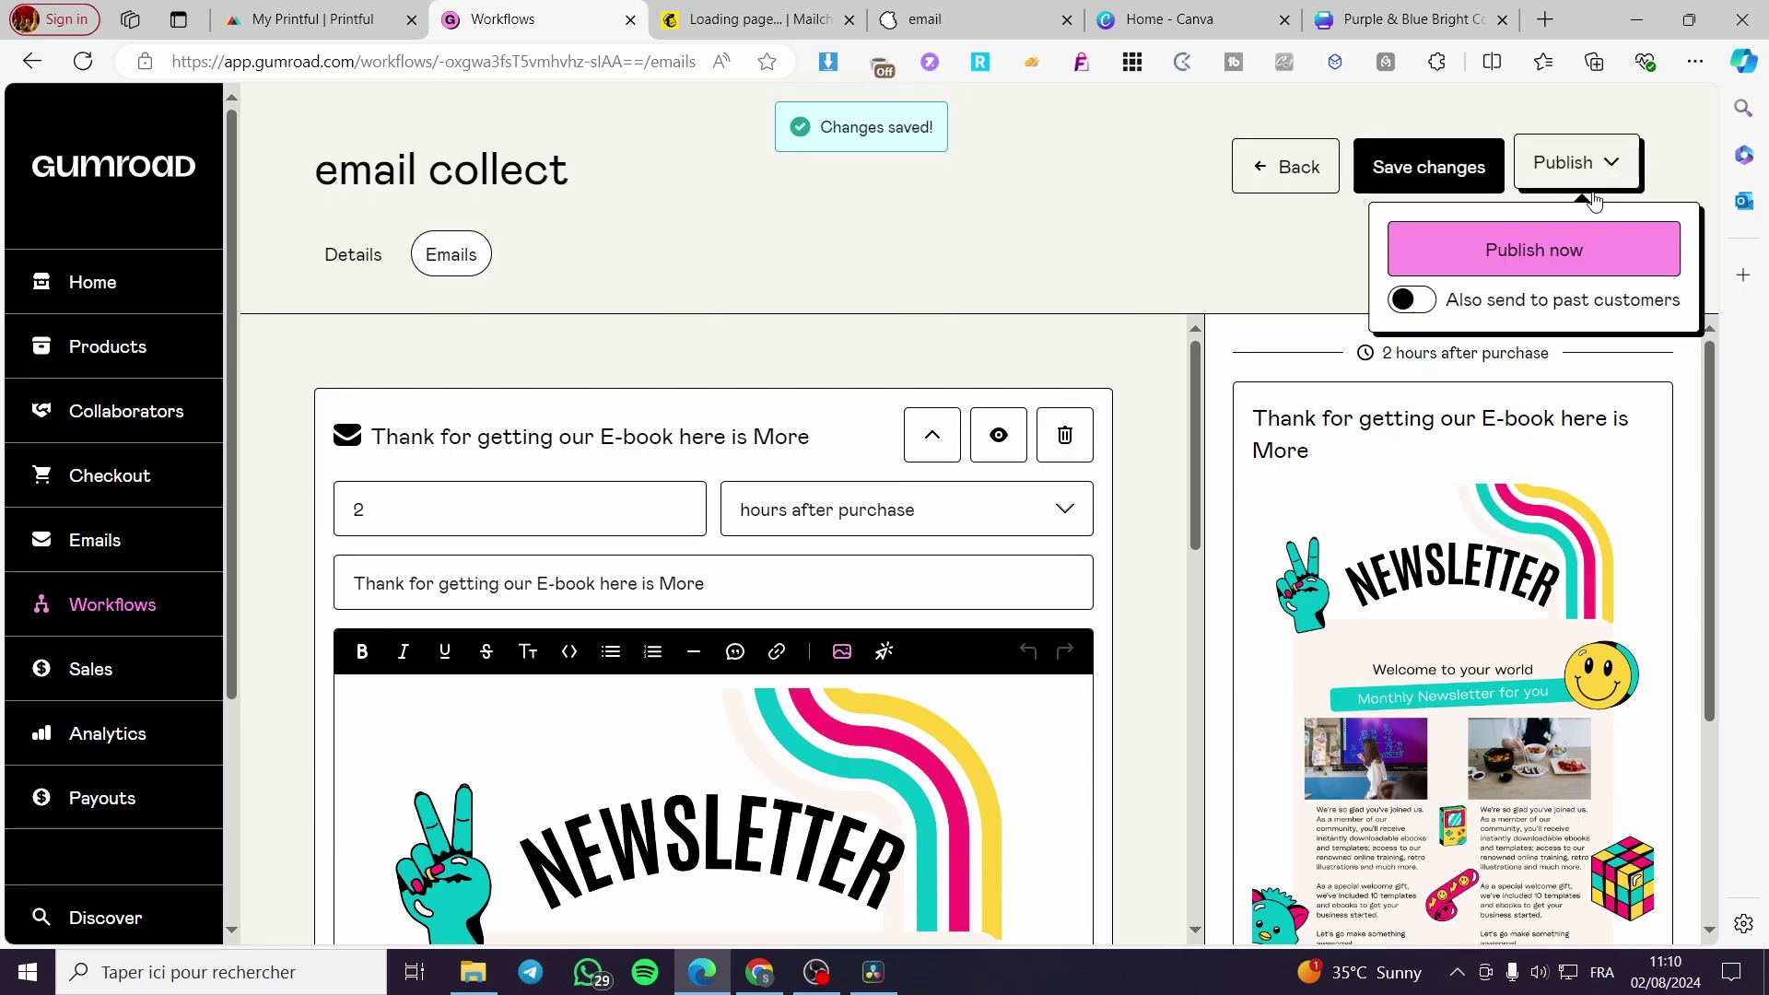
left_click(1493, 250)
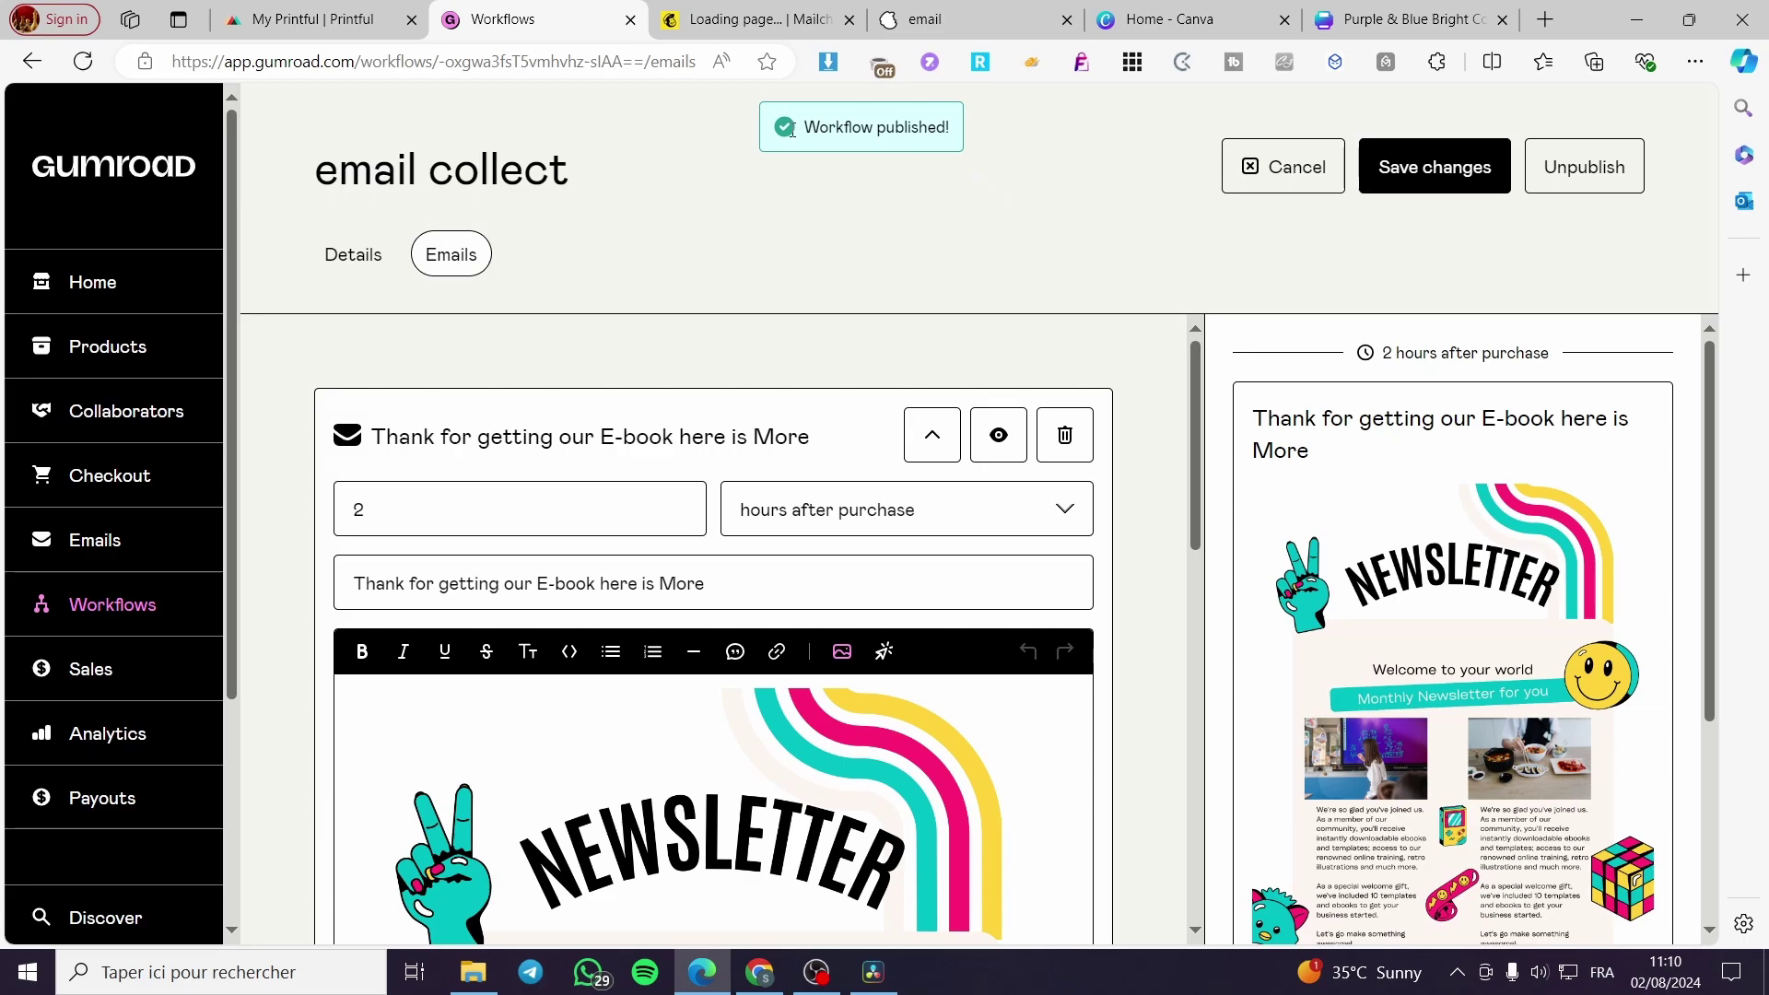
scroll(1034, 389, "down", 8)
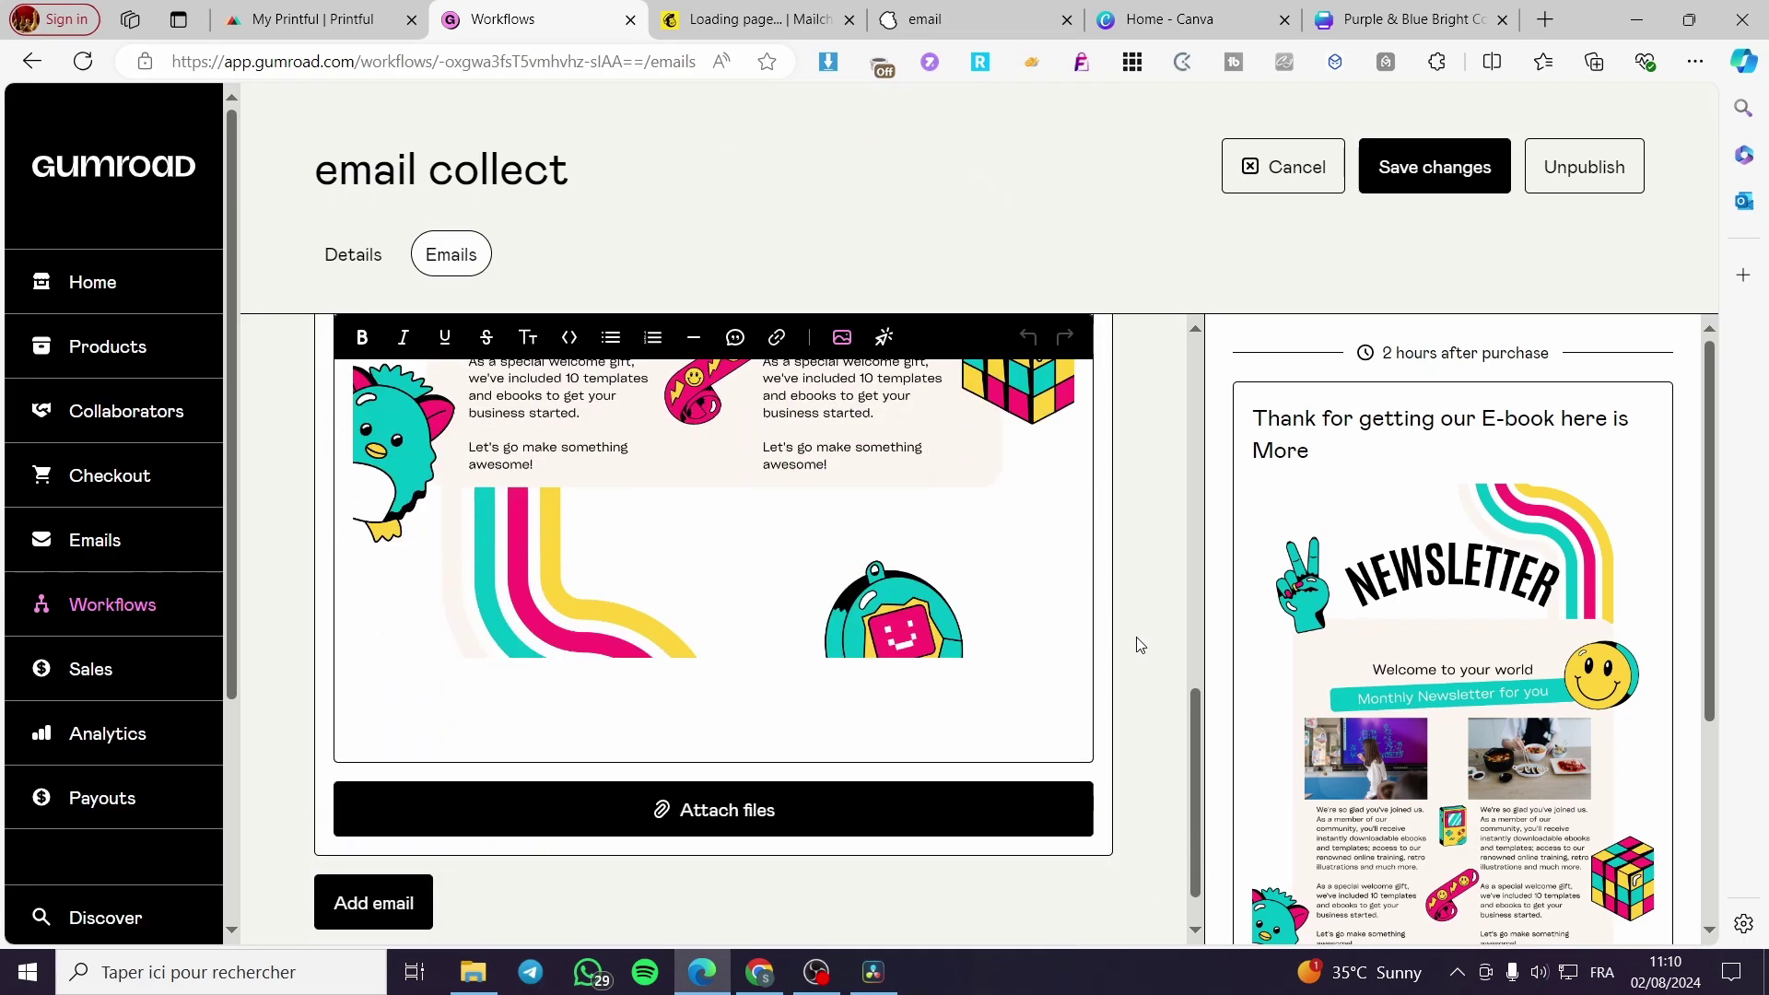
scroll(1363, 620, "down", 4)
scroll(1363, 620, "up", 2)
scroll(1362, 620, "up", 1)
scroll(913, 505, "up", 3)
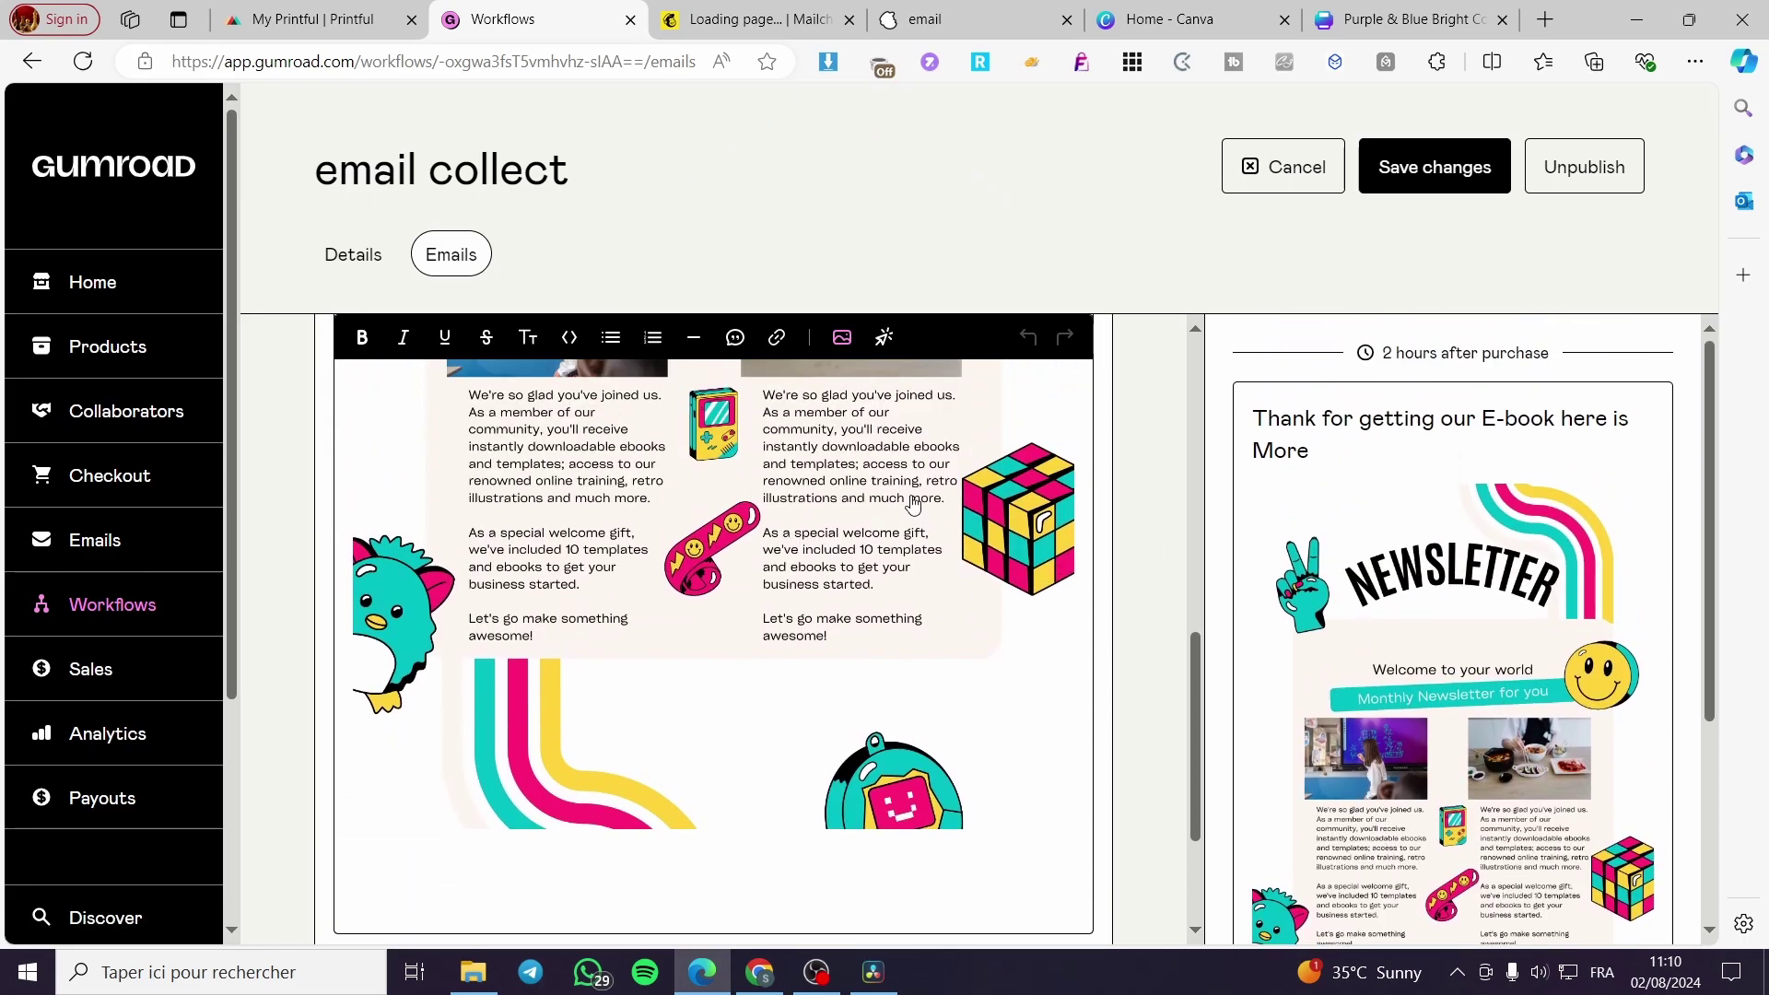